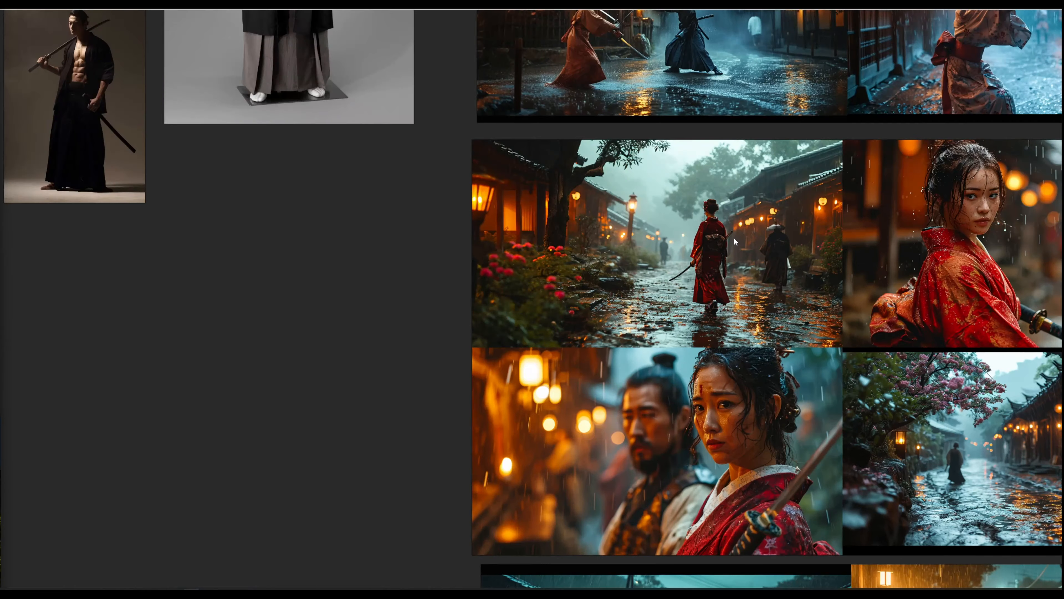
pyautogui.scroll(1, 727, 316)
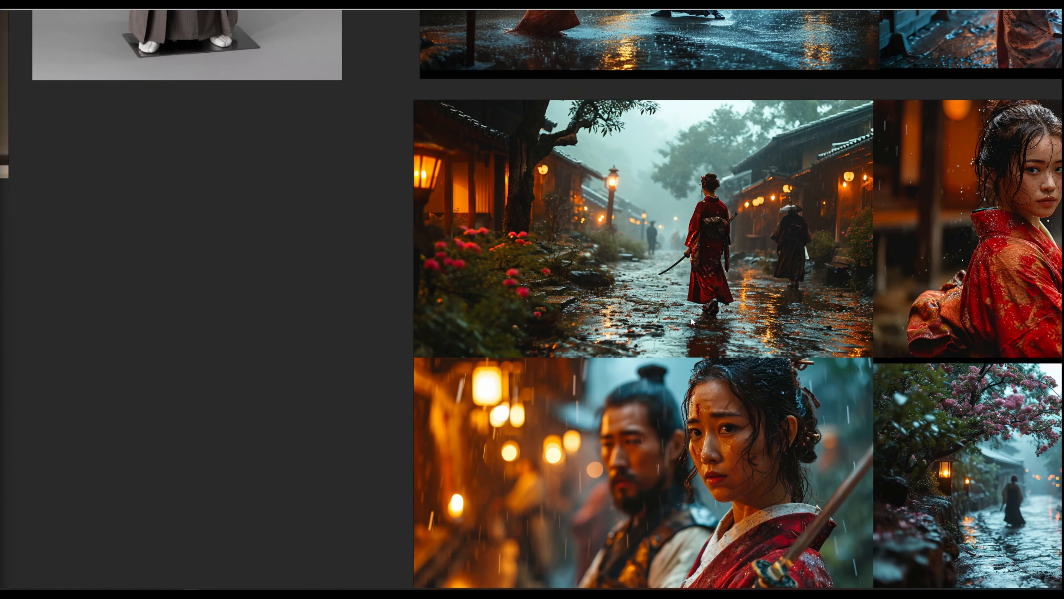
# - Examine the samurai costume, village street and rainy sword duel images on the reference board
pyautogui.scroll(-5, 698, 323)
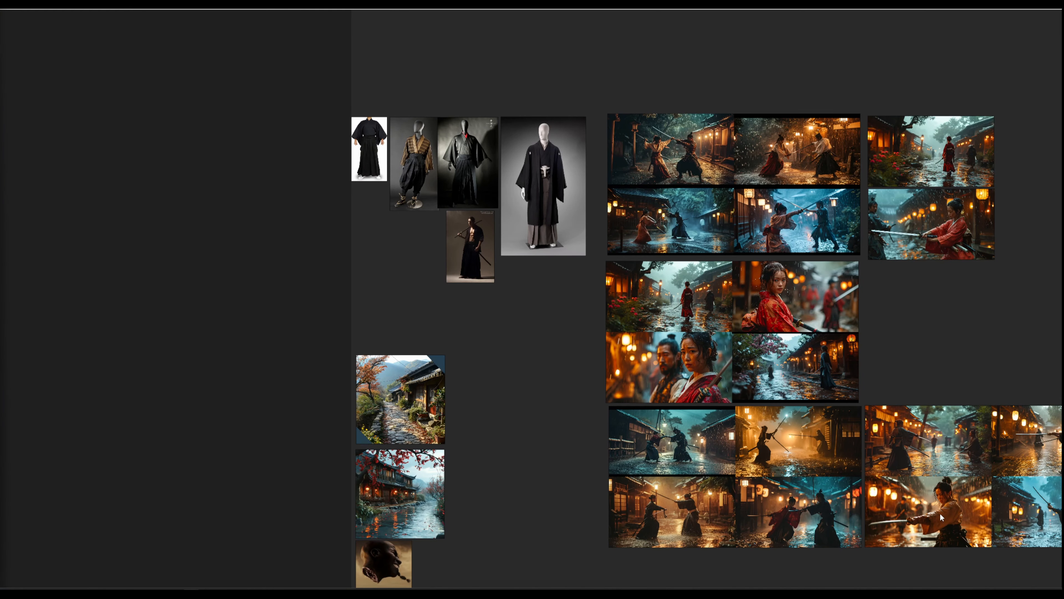
pyautogui.scroll(5, 796, 454)
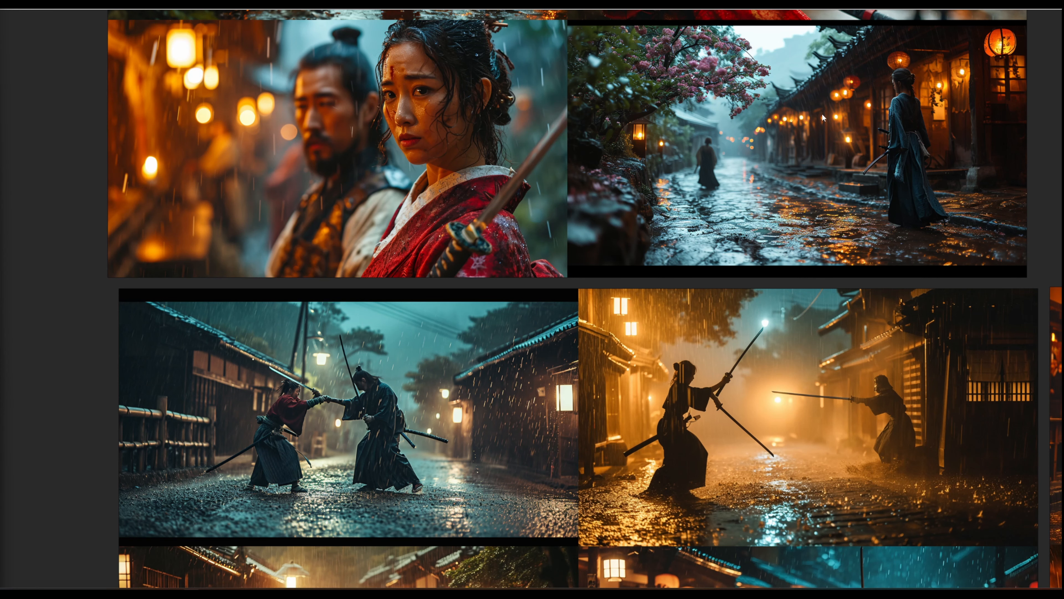
pyautogui.scroll(-8, 736, 236)
pyautogui.moveTo(927, 174); pyautogui.dragTo(735, 340, button='middle')
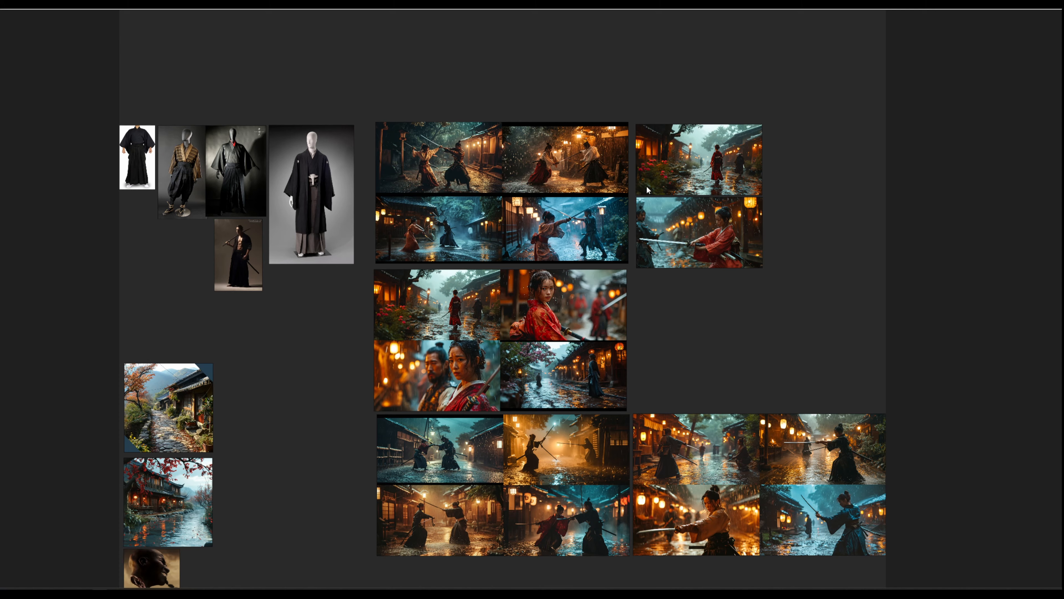
pyautogui.scroll(-2, 659, 374)
pyautogui.scroll(4, 509, 272)
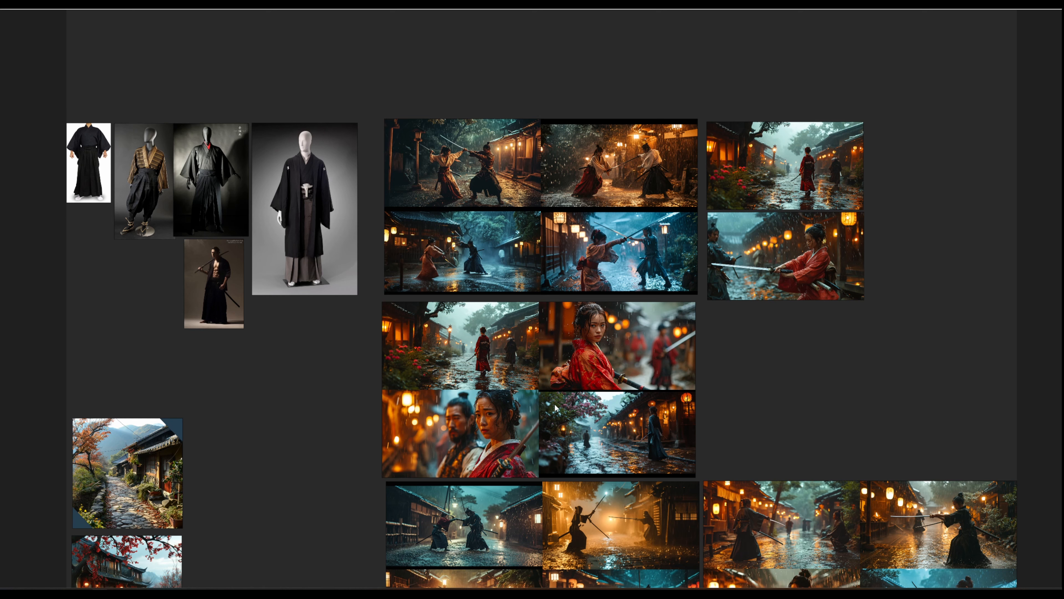
pyautogui.moveTo(512, 338); pyautogui.dragTo(484, 282, button='middle')
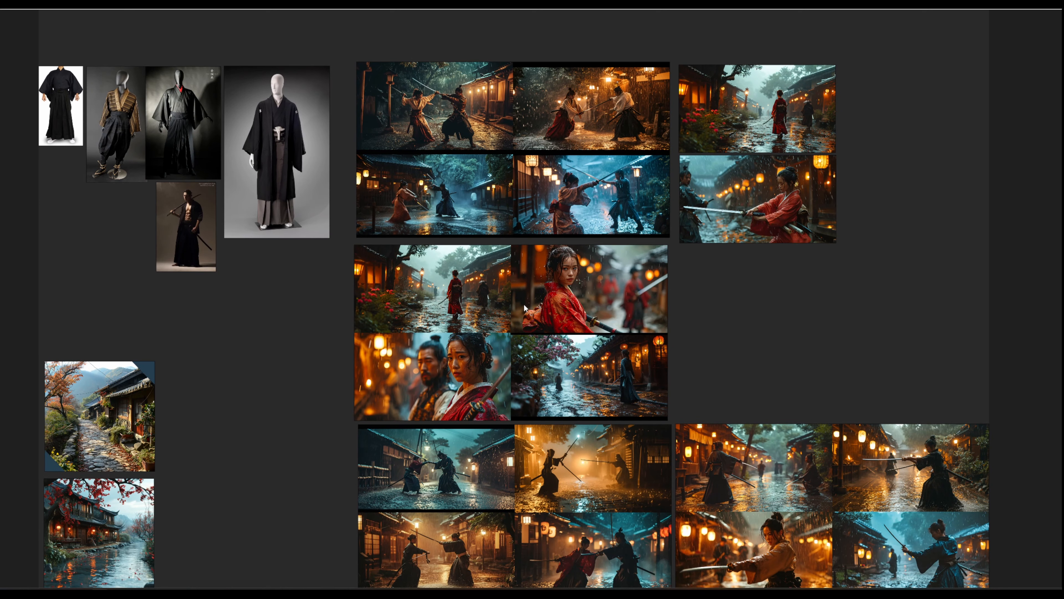
pyautogui.scroll(-4, 849, 322)
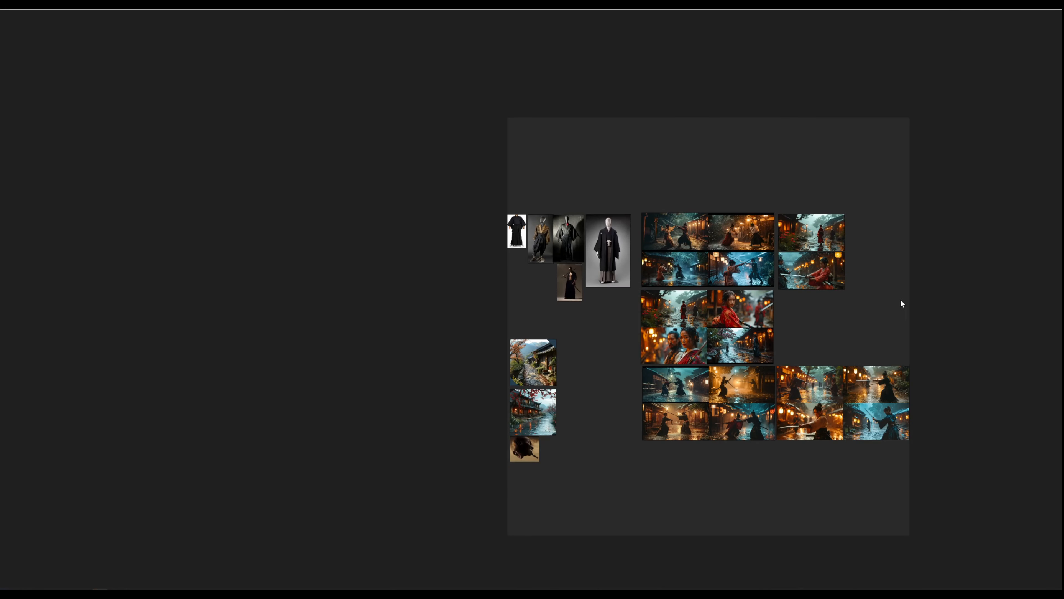
pyautogui.scroll(2, 902, 294)
pyautogui.scroll(1, 901, 294)
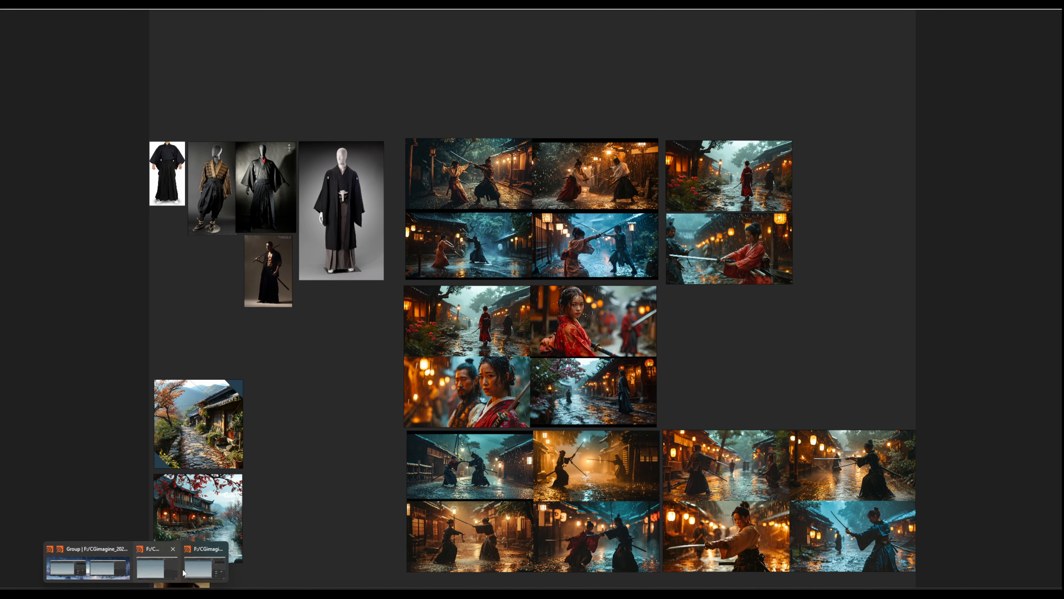
# - Switch to Houdini and create a Geometry object named CobbelStone at object level
pyautogui.click(128, 575)
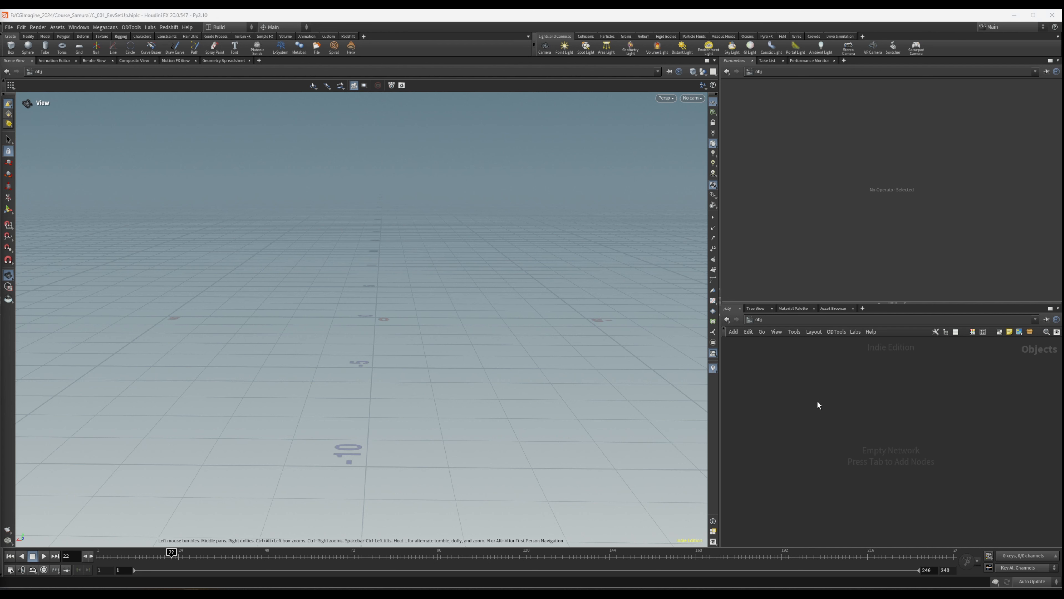
pyautogui.click(791, 331)
pyautogui.click(791, 331)
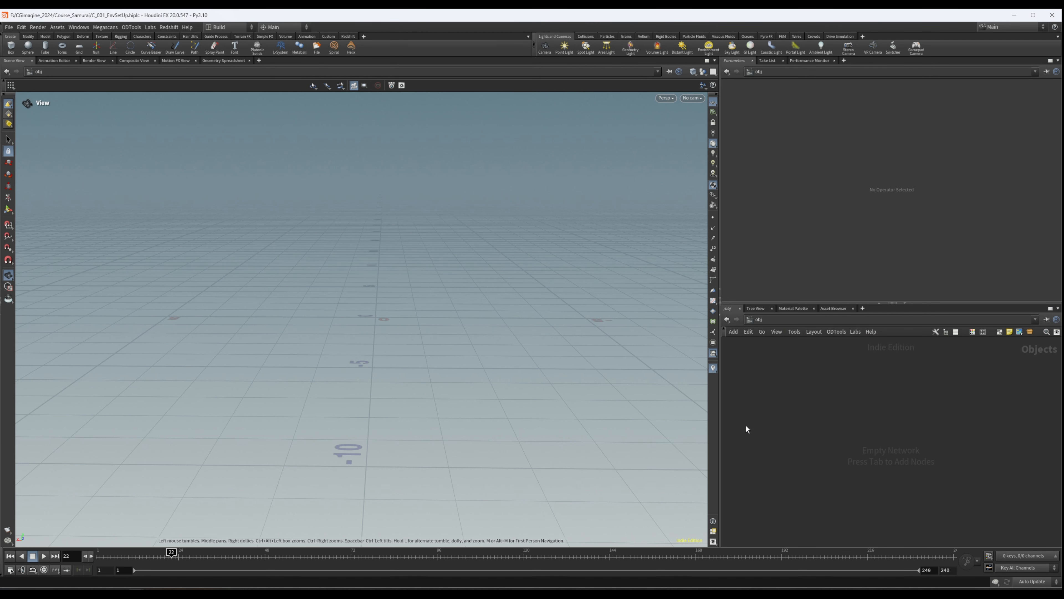
pyautogui.press('Tab')
pyautogui.write('geo')
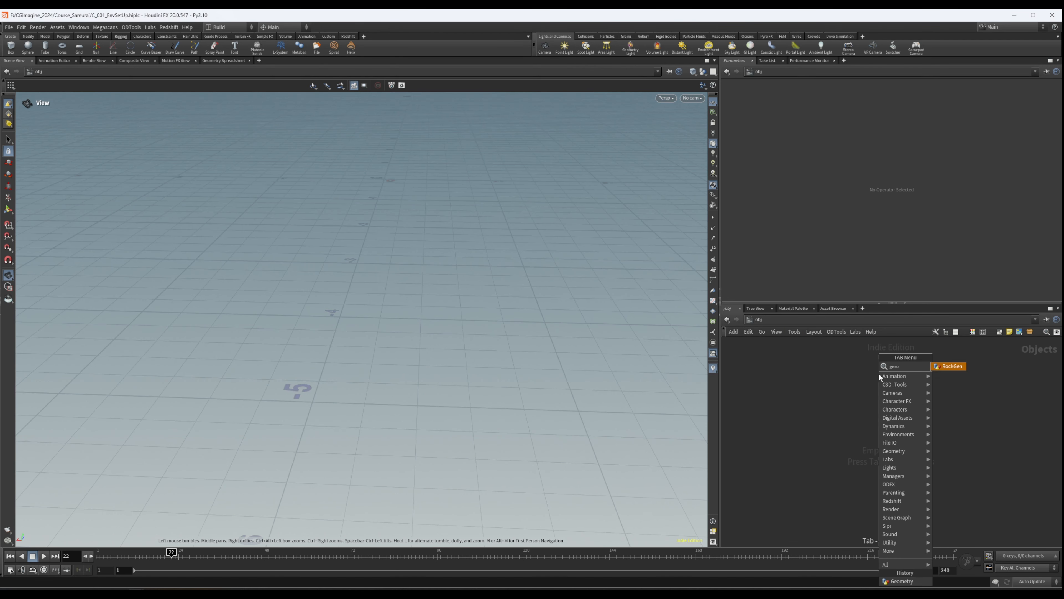
pyautogui.press('Return')
pyautogui.click(879, 374)
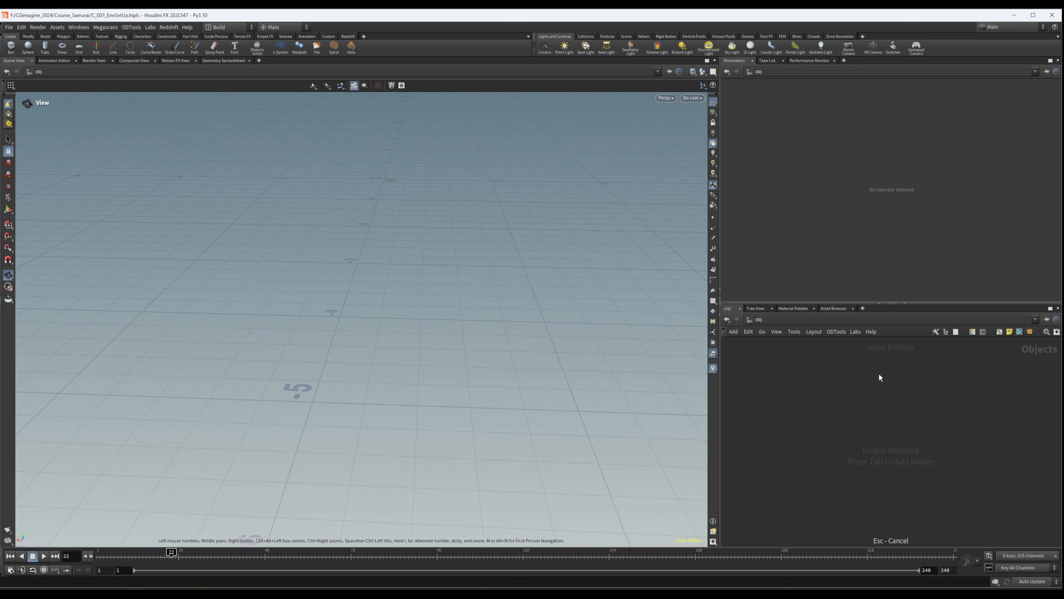
pyautogui.press('Tab')
pyautogui.write('geo')
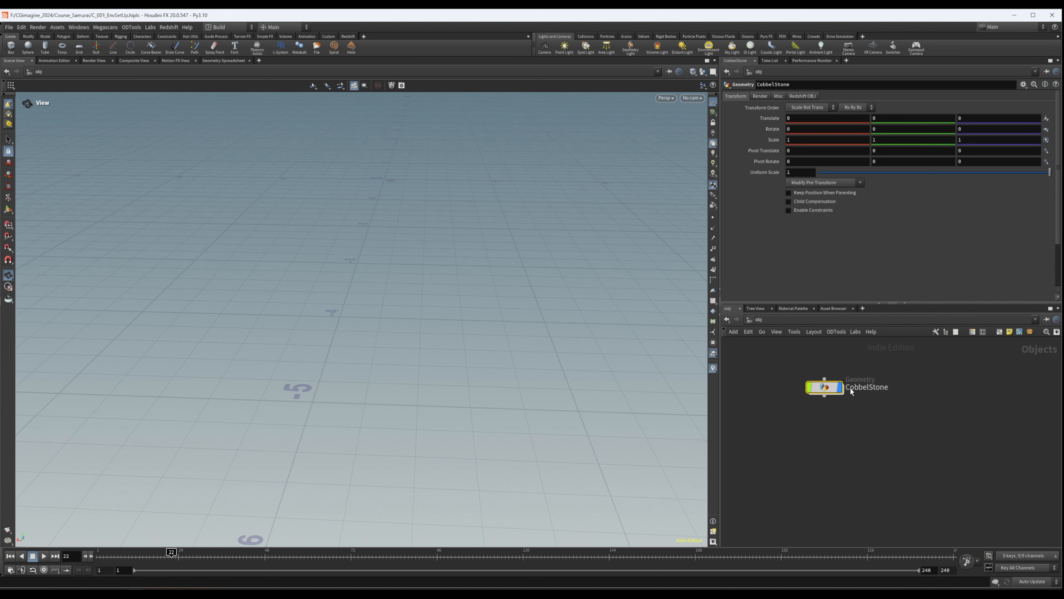
pyautogui.moveTo(827, 388); pyautogui.dragTo(814, 383)
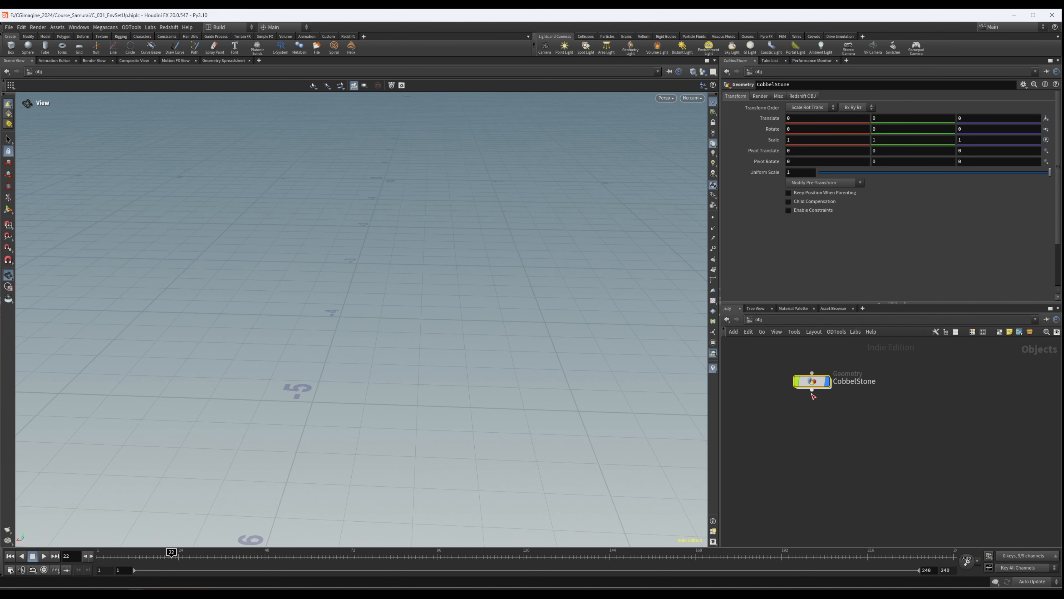
# - Add a Grid node inside the CobbelStone geometry object
pyautogui.doubleClick(813, 384)
pyautogui.press('Tab')
pyautogui.write('grid')
pyautogui.press('Return')
pyautogui.click(818, 392)
# - Set the grid's size to 3 by 8
pyautogui.click(811, 127)
pyautogui.write('3')
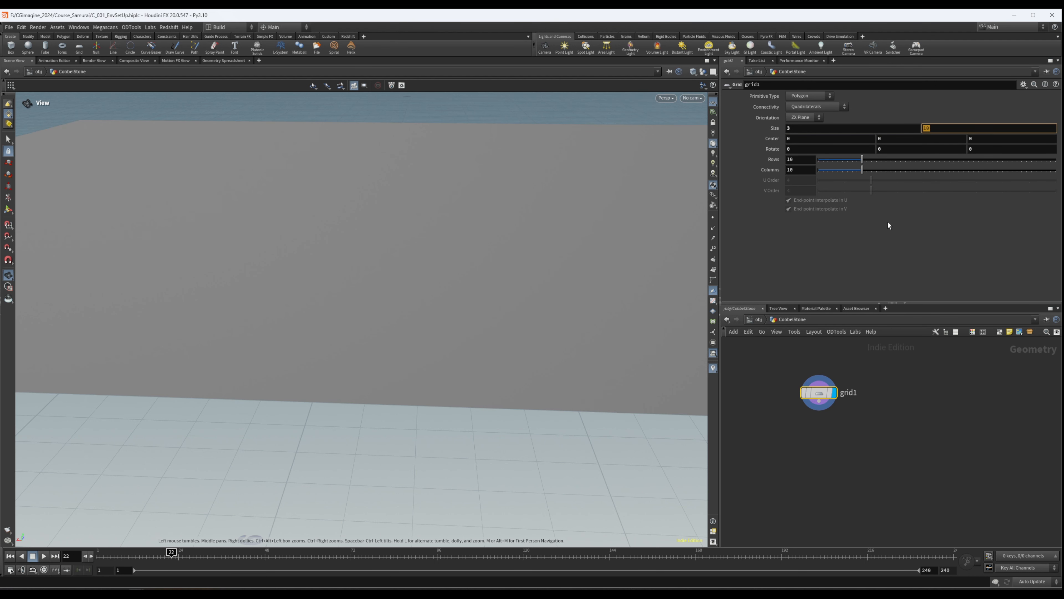
pyautogui.press('Tab')
pyautogui.write('8')
pyautogui.press('Return')
pyautogui.moveTo(650, 256); pyautogui.dragTo(630, 369)
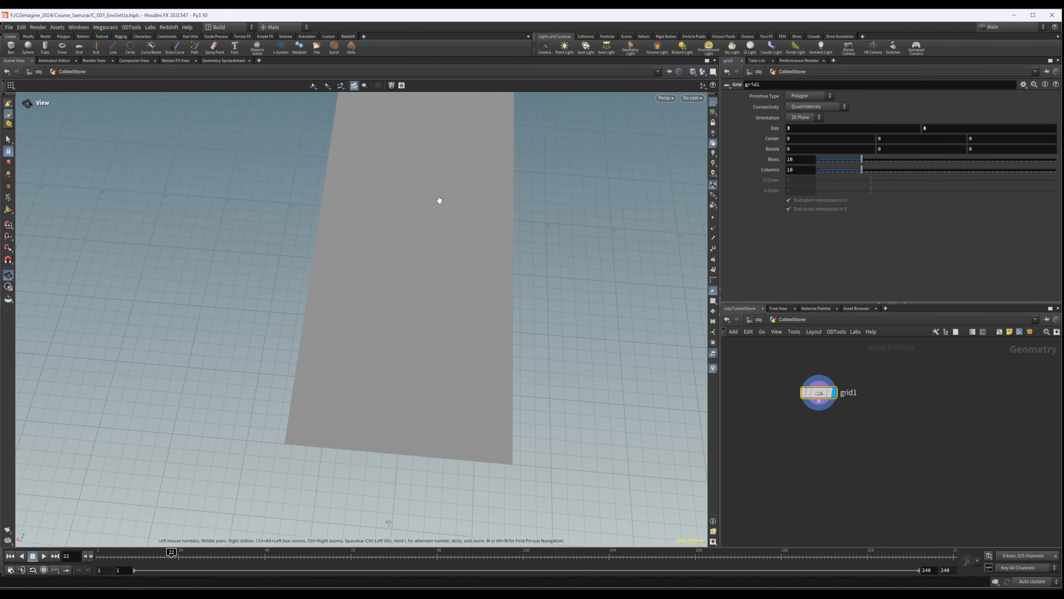
pyautogui.moveTo(437, 200); pyautogui.dragTo(597, 201)
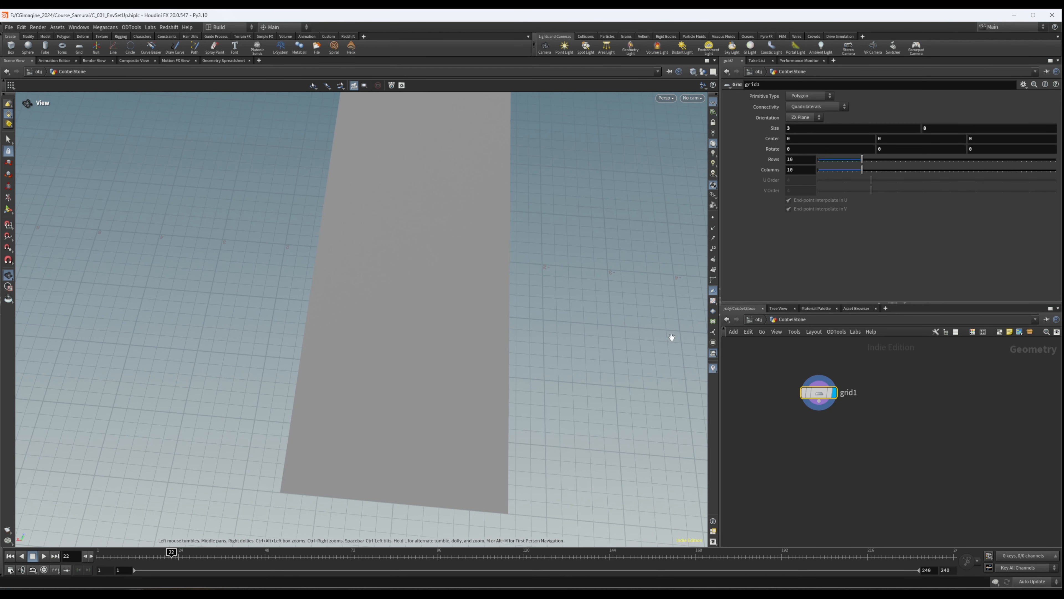
pyautogui.moveTo(285, 298); pyautogui.dragTo(401, 362)
pyautogui.scroll(-3, 373, 311)
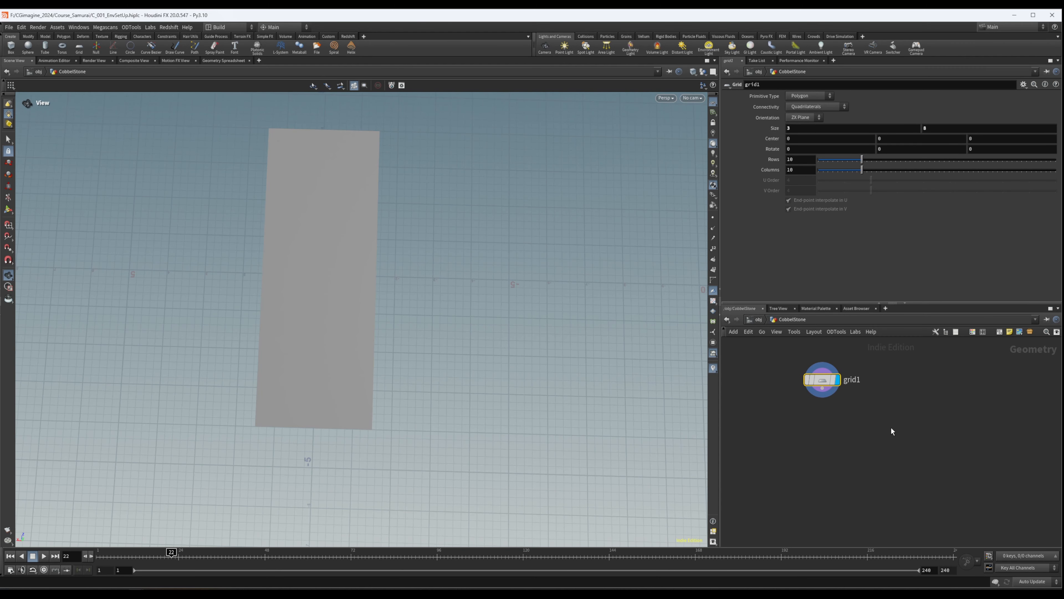
# - Add a Scatter node, feed it from the grid and display its points
pyautogui.press('Tab')
pyautogui.write('sca')
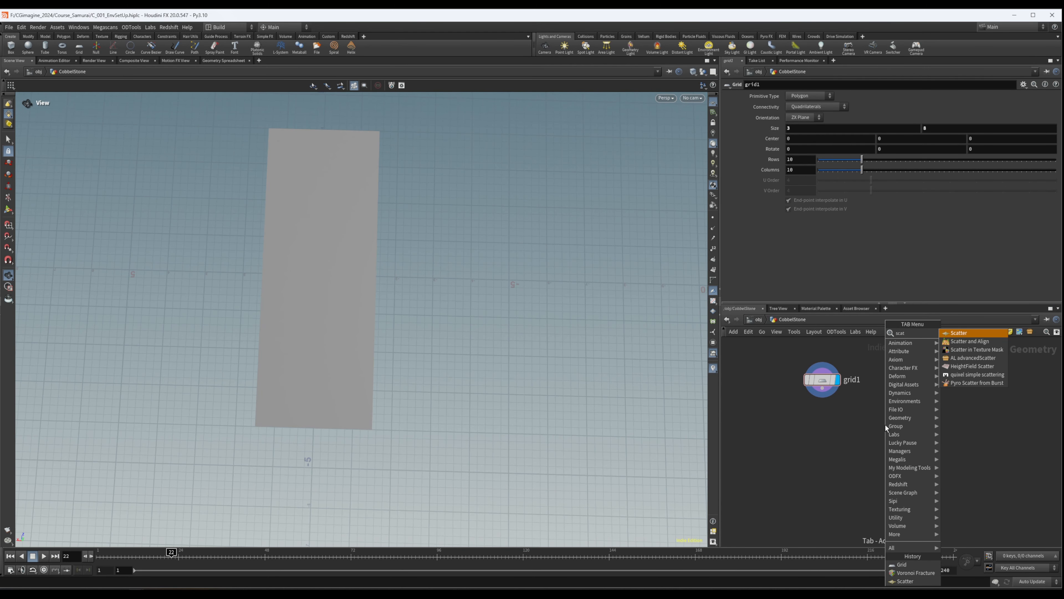
pyautogui.press('Return')
pyautogui.click(885, 425)
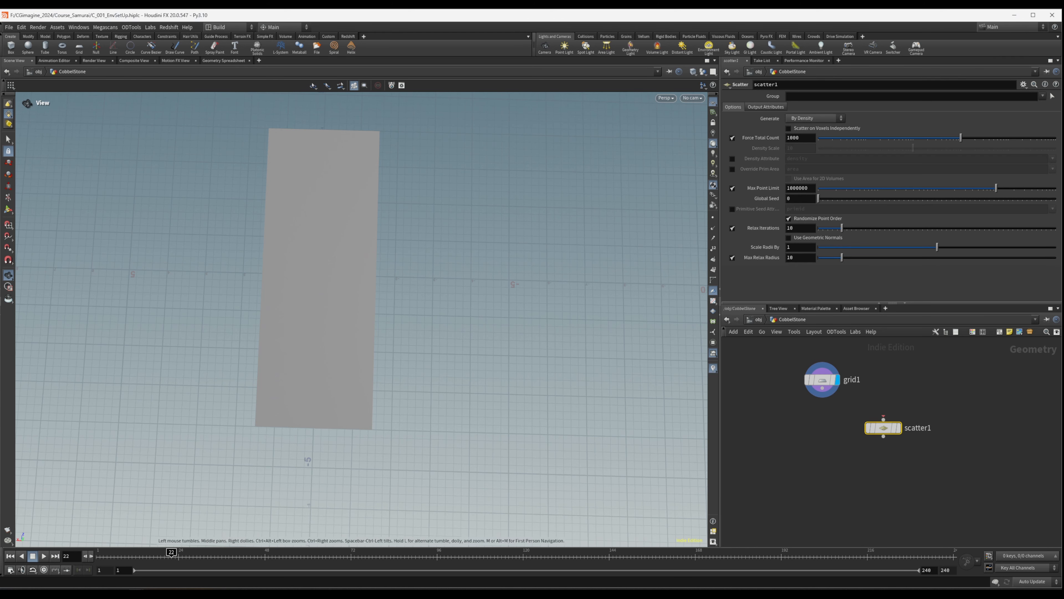
pyautogui.moveTo(822, 388); pyautogui.dragTo(889, 423)
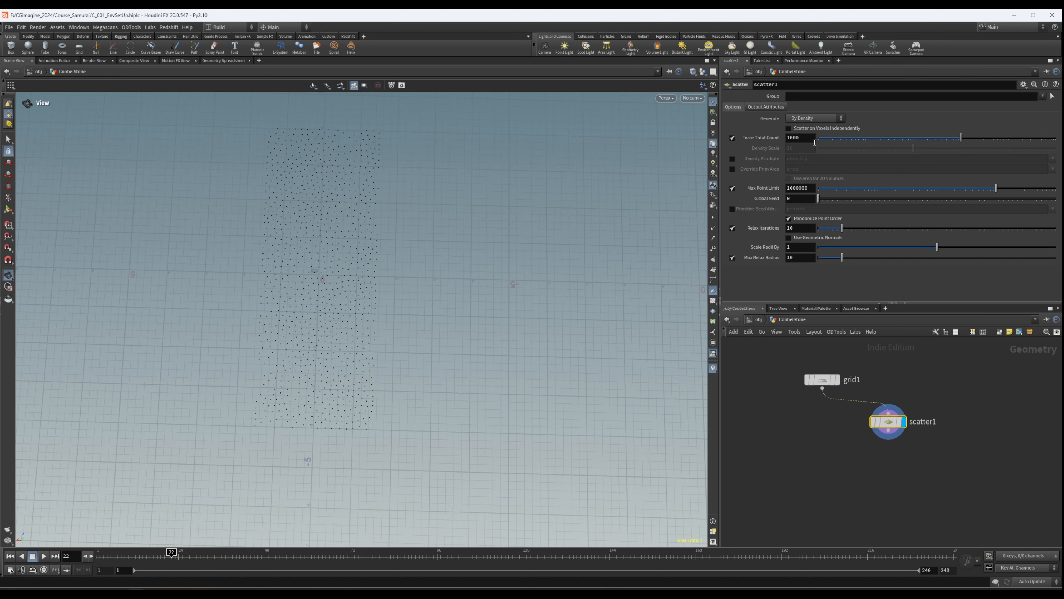
# - Set the scatter's Force Total Count to 76 and its Relax Iterations to 3
pyautogui.moveTo(912, 138); pyautogui.dragTo(906, 141)
pyautogui.moveTo(842, 228); pyautogui.dragTo(840, 229)
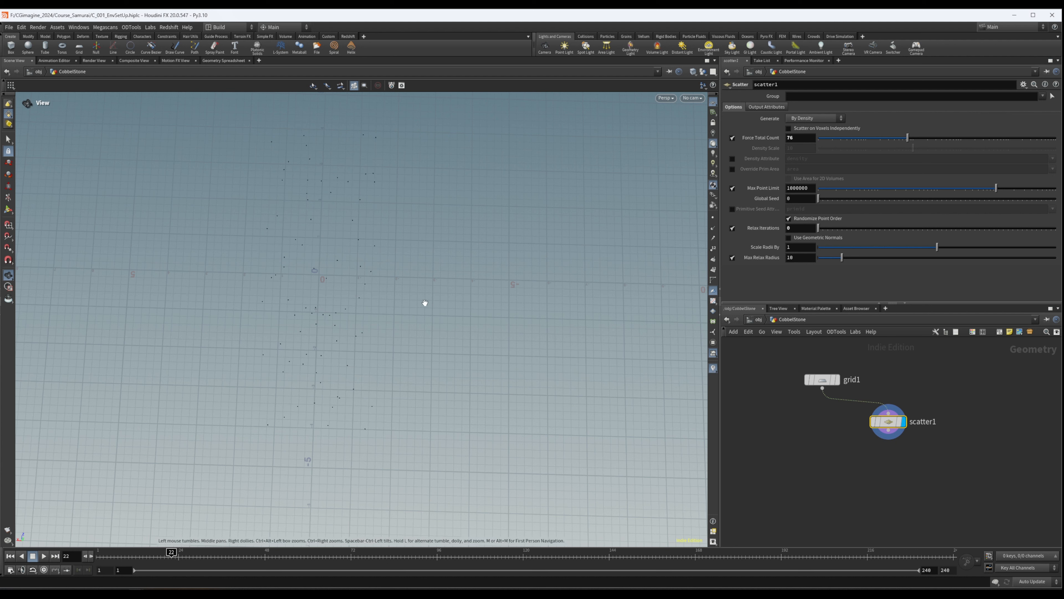
pyautogui.moveTo(821, 226); pyautogui.dragTo(828, 227)
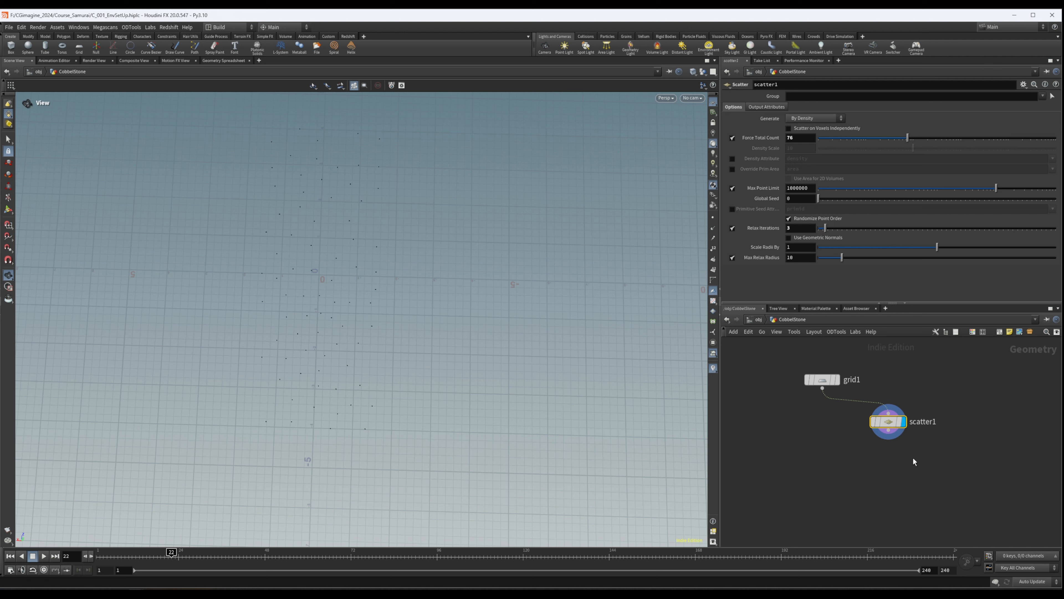
# - Add a Voronoi Fracture node below the grid and scatter nodes
pyautogui.moveTo(828, 469); pyautogui.dragTo(840, 447, button='middle')
pyautogui.click(831, 455)
pyautogui.press('Tab')
pyautogui.write('voro')
pyautogui.press('Down')
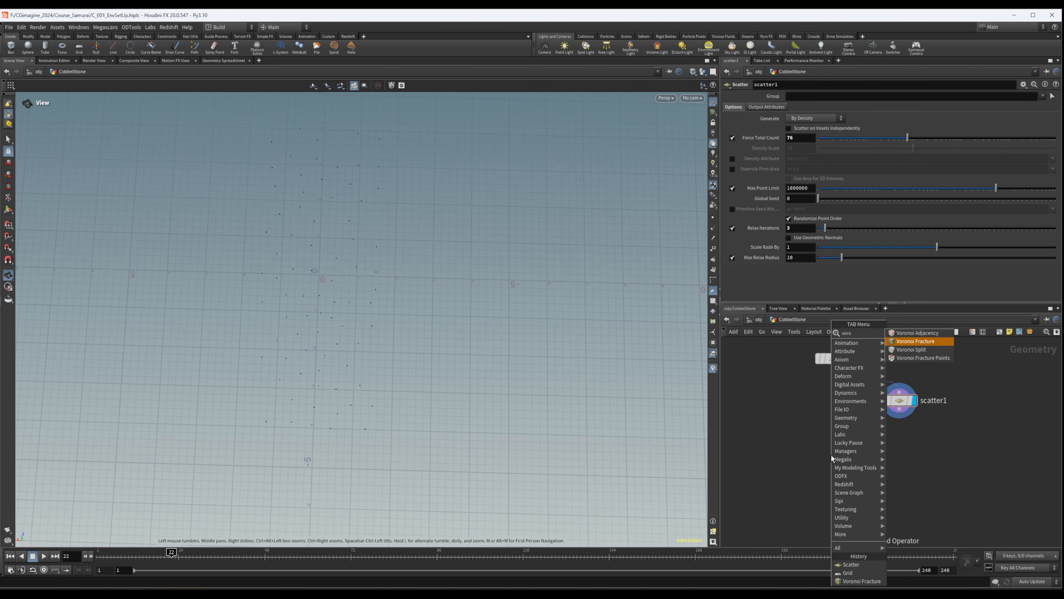
pyautogui.press('Return')
pyautogui.click(844, 478)
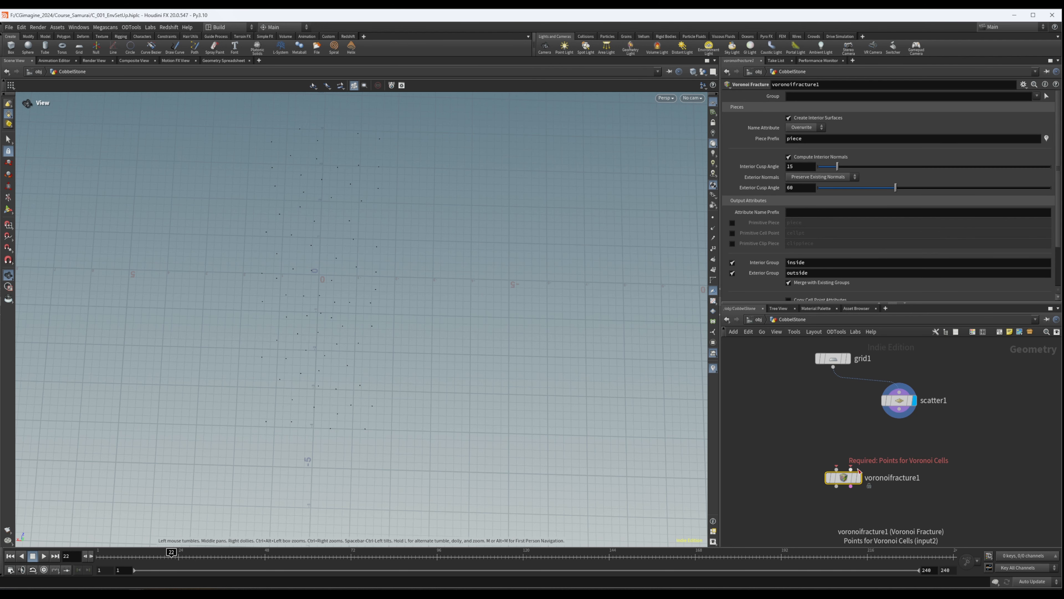
# - Connect the grid as the fracture geometry and the scatter as its cell points, and display the Voronoi Fracture result
pyautogui.moveTo(900, 410); pyautogui.dragTo(851, 468)
pyautogui.moveTo(833, 367); pyautogui.dragTo(844, 460)
pyautogui.click(859, 478)
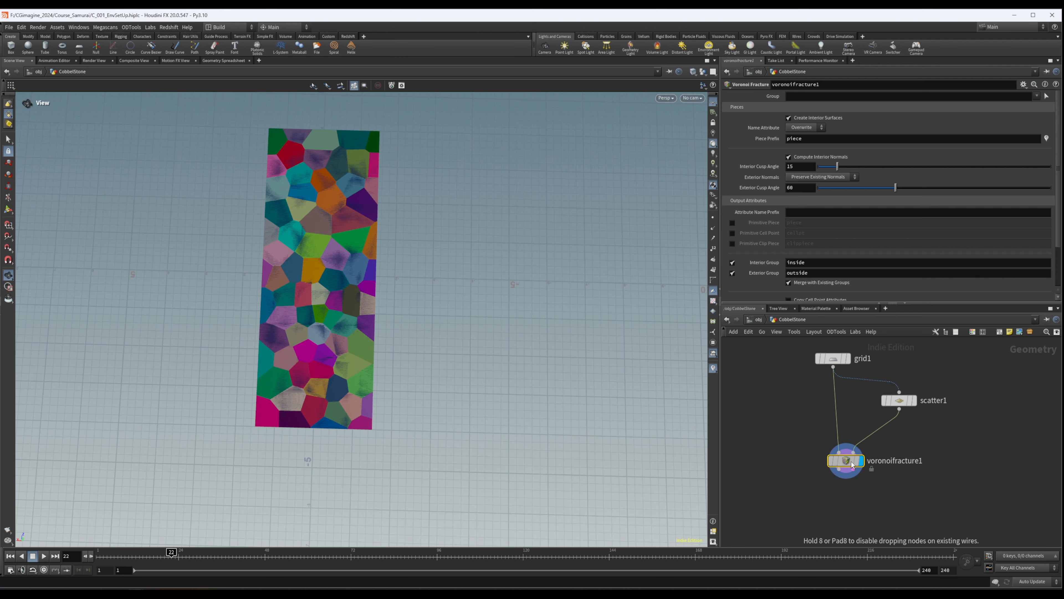
pyautogui.moveTo(286, 281); pyautogui.dragTo(251, 197)
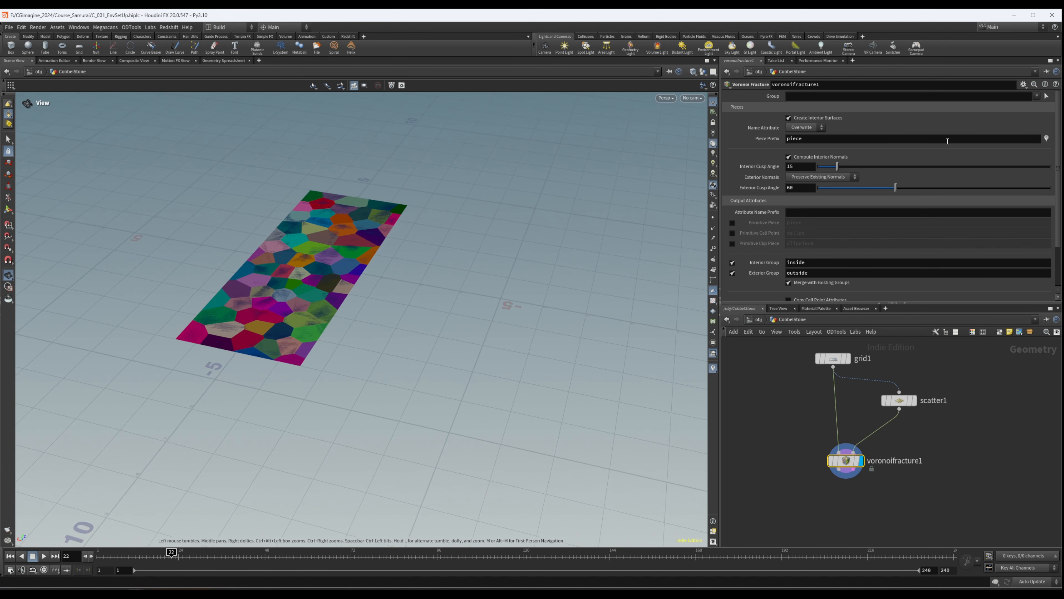
# - Toggle the Voronoi Fracture's piece visualization and examine the coloured pieces across the grid
pyautogui.click(1046, 139)
pyautogui.click(1046, 138)
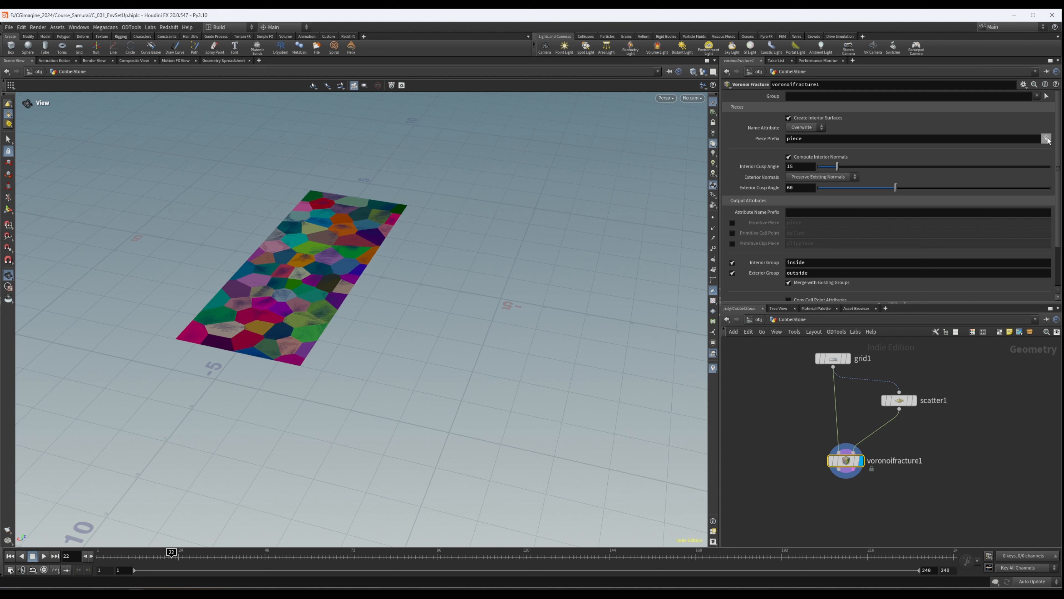
pyautogui.click(1046, 139)
pyautogui.click(1046, 139)
pyautogui.click(1046, 139)
pyautogui.click(1046, 139)
pyautogui.moveTo(309, 210); pyautogui.dragTo(388, 216)
pyautogui.moveTo(344, 350); pyautogui.dragTo(430, 329, button='right')
pyautogui.moveTo(431, 328); pyautogui.dragTo(384, 334)
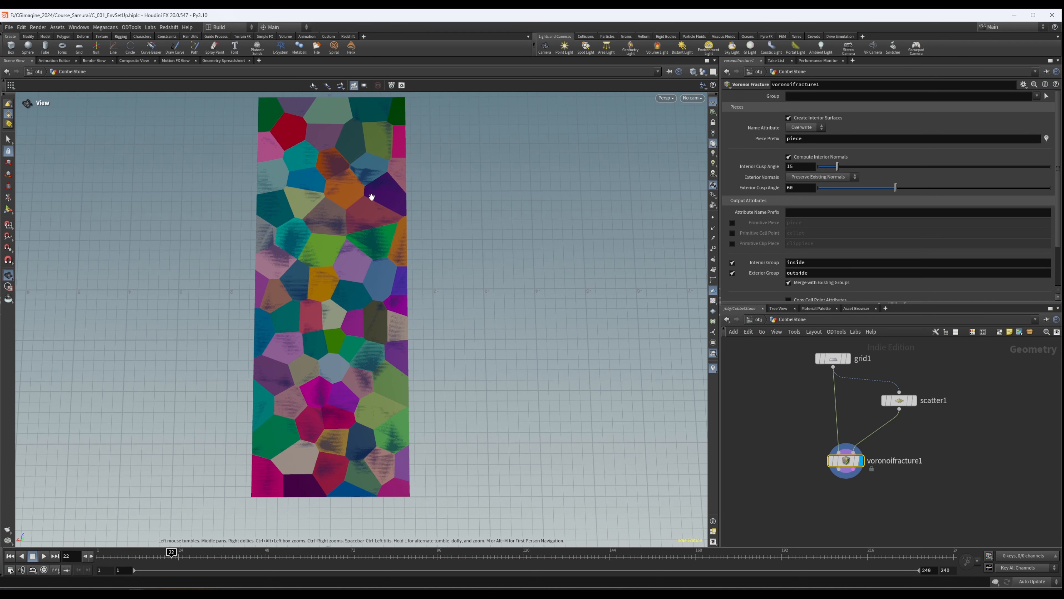
# - Turn off Create Interior Surfaces on the Voronoi Fracture node
pyautogui.moveTo(302, 278); pyautogui.dragTo(585, 217, button='right')
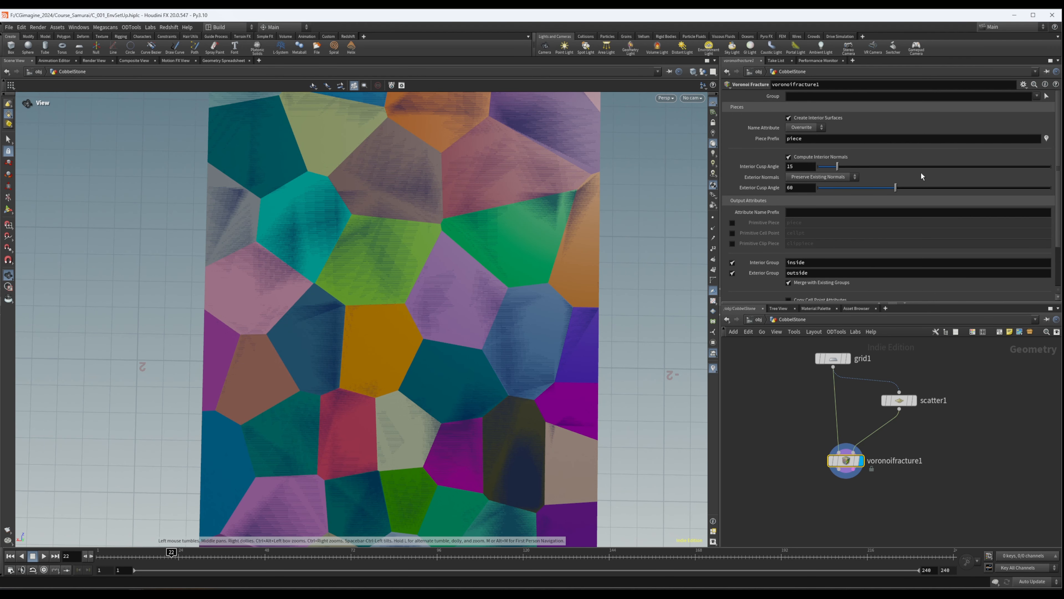
pyautogui.click(789, 118)
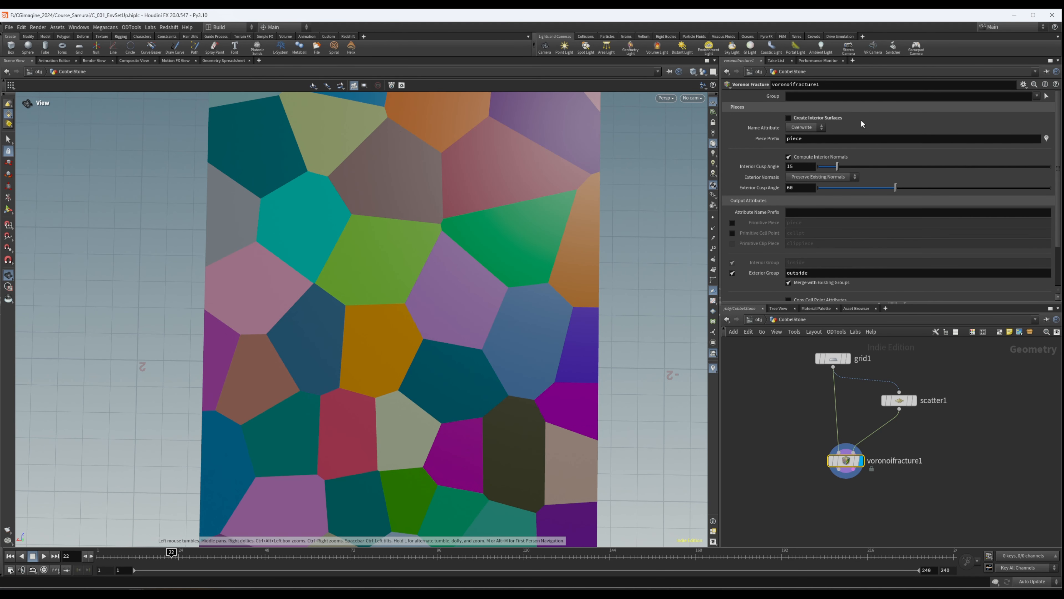
pyautogui.moveTo(428, 295); pyautogui.dragTo(330, 258)
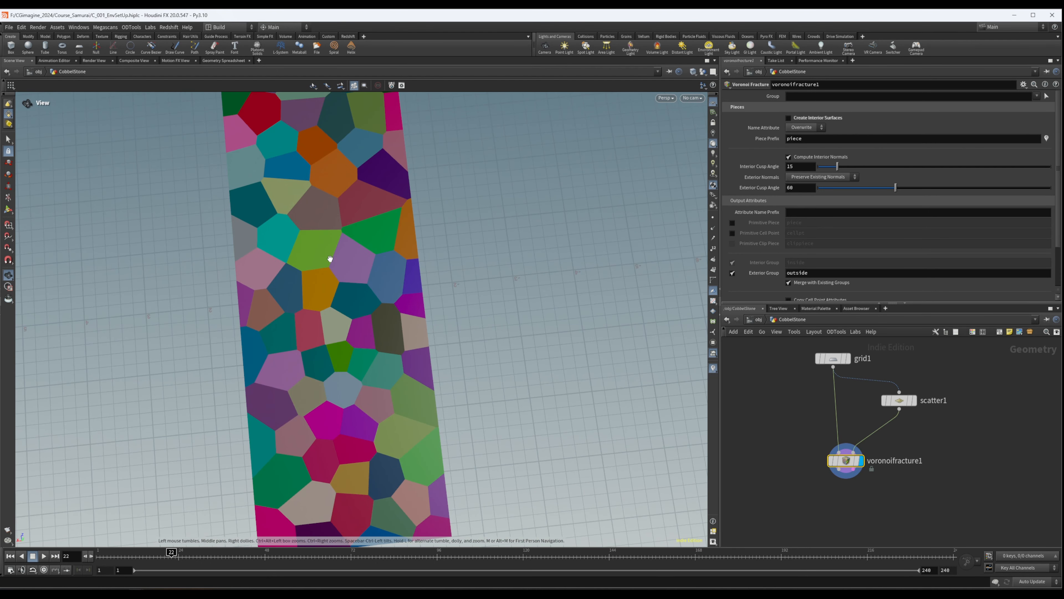
pyautogui.moveTo(354, 320); pyautogui.dragTo(308, 349)
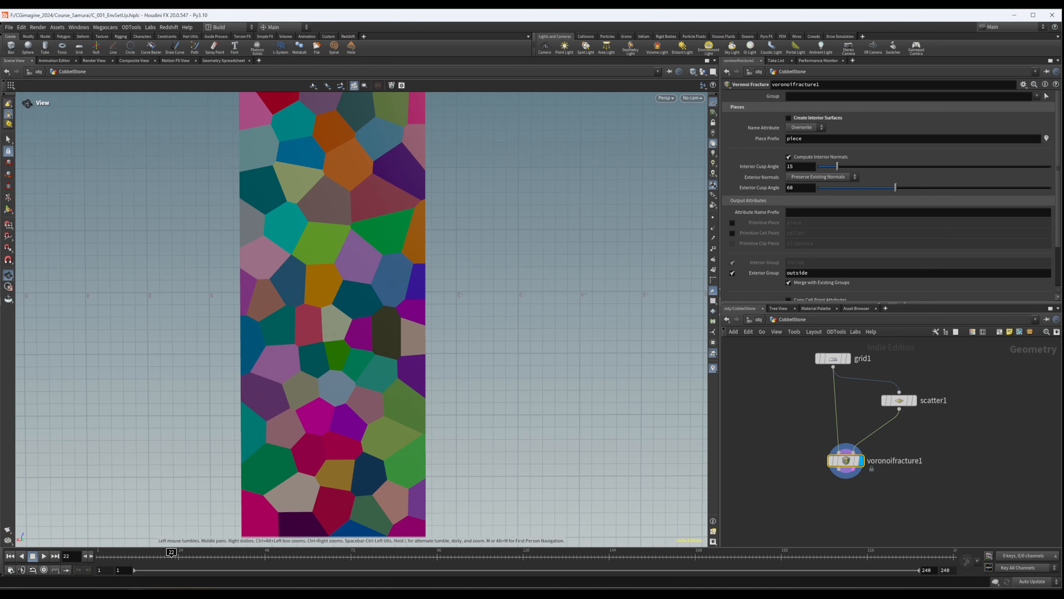
# - Examine the shapes and sizes of the fractured pieces along the full length of the grid
pyautogui.moveTo(837, 522); pyautogui.dragTo(841, 479, button='middle')
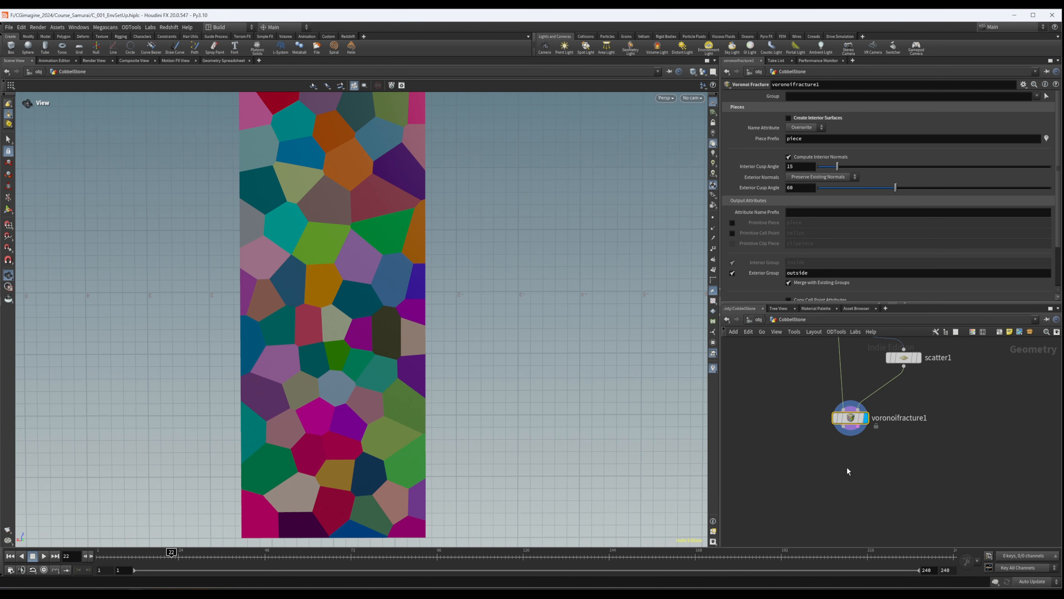
pyautogui.scroll(-3, 846, 467)
pyautogui.scroll(3, 867, 461)
pyautogui.moveTo(321, 201); pyautogui.dragTo(329, 226, button='middle')
pyautogui.moveTo(341, 145); pyautogui.dragTo(332, 234, button='middle')
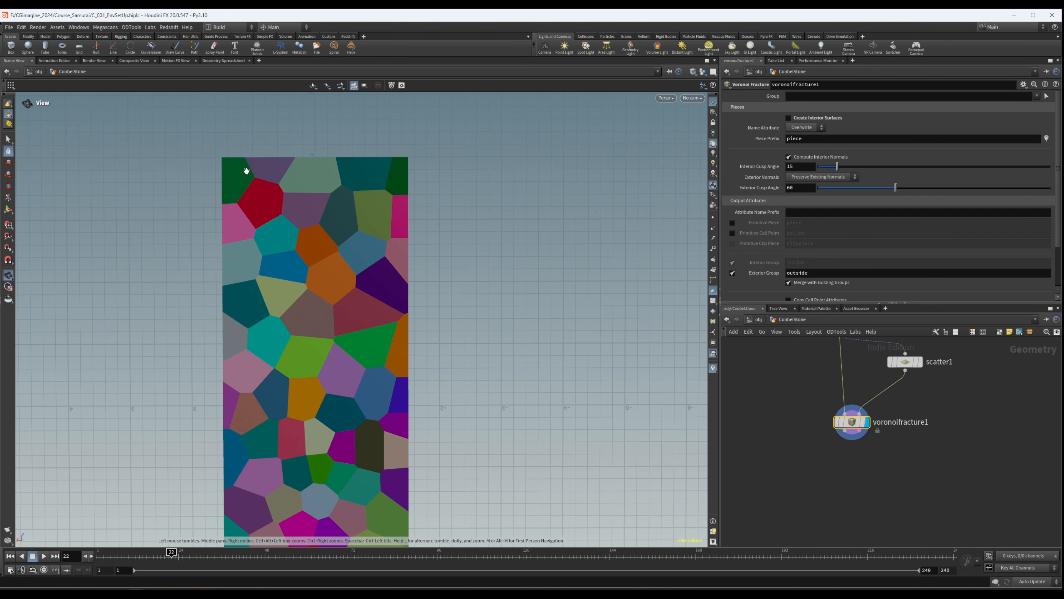
pyautogui.moveTo(341, 394); pyautogui.dragTo(334, 319, button='middle')
pyautogui.moveTo(316, 384); pyautogui.dragTo(379, 359, button='right')
pyautogui.moveTo(336, 328); pyautogui.dragTo(340, 404)
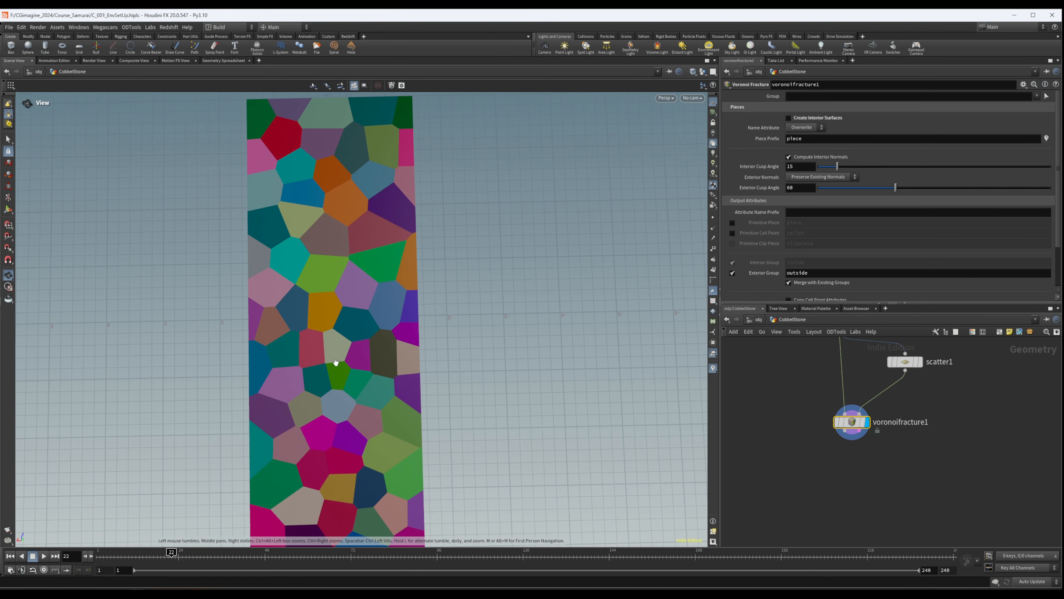
# - Set the Relax Iterations of the scatter node feeding the Voronoi Fracture to 1
pyautogui.click(905, 362)
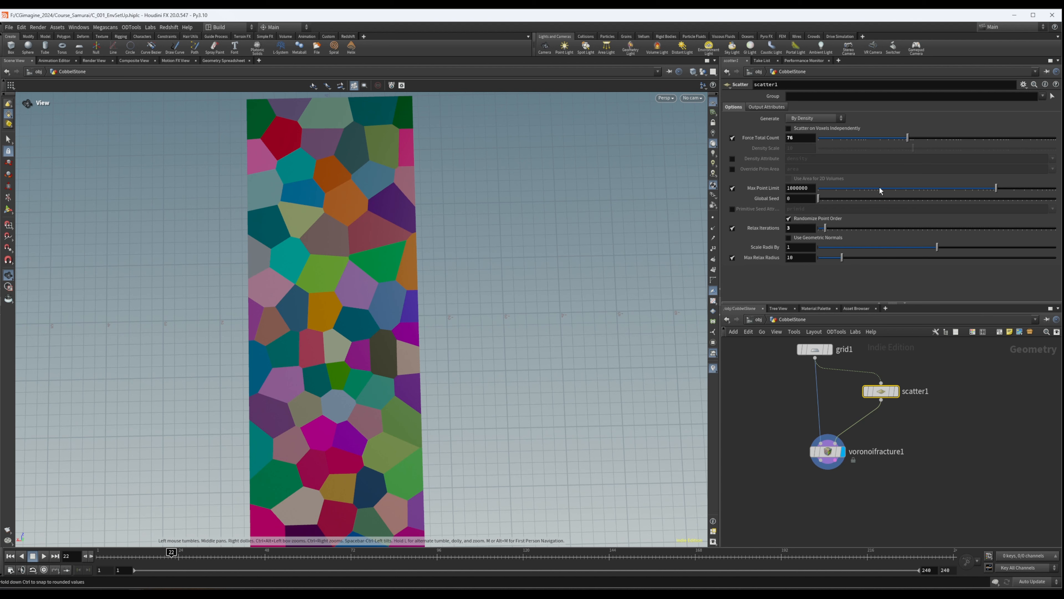
pyautogui.moveTo(825, 230); pyautogui.dragTo(822, 229)
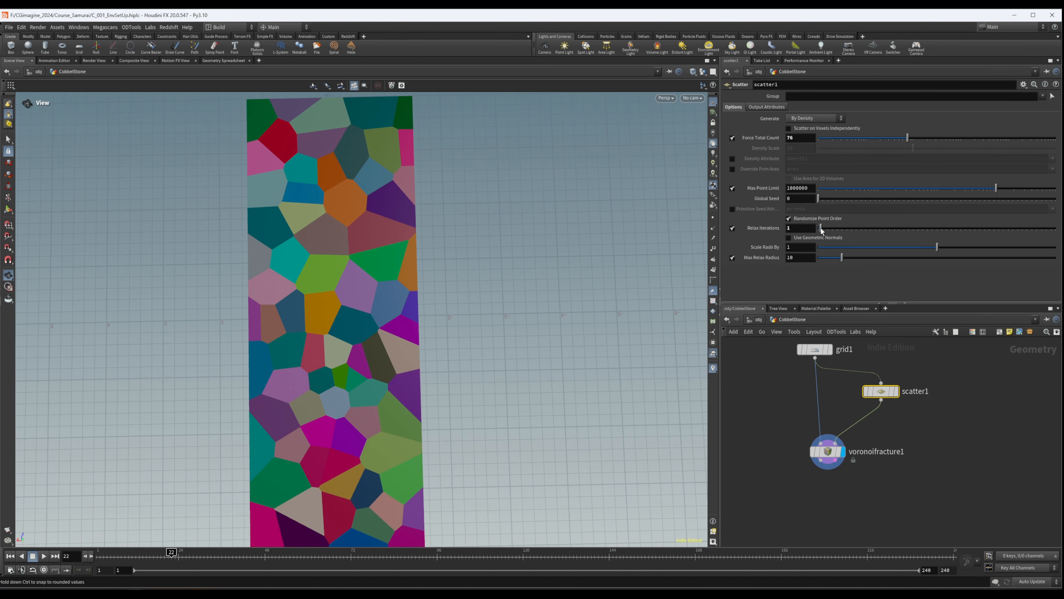
pyautogui.moveTo(283, 352); pyautogui.dragTo(235, 319)
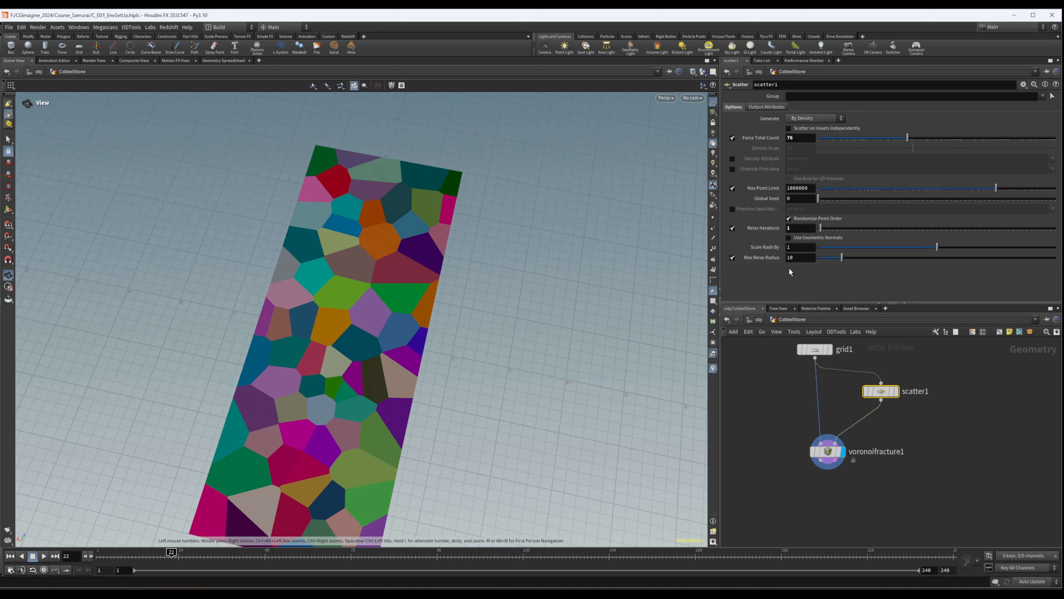
# - Set the scatter node's Global Seed to 6 to get a different arrangement of pieces
pyautogui.moveTo(820, 198); pyautogui.dragTo(833, 200)
pyautogui.moveTo(835, 201); pyautogui.dragTo(834, 201)
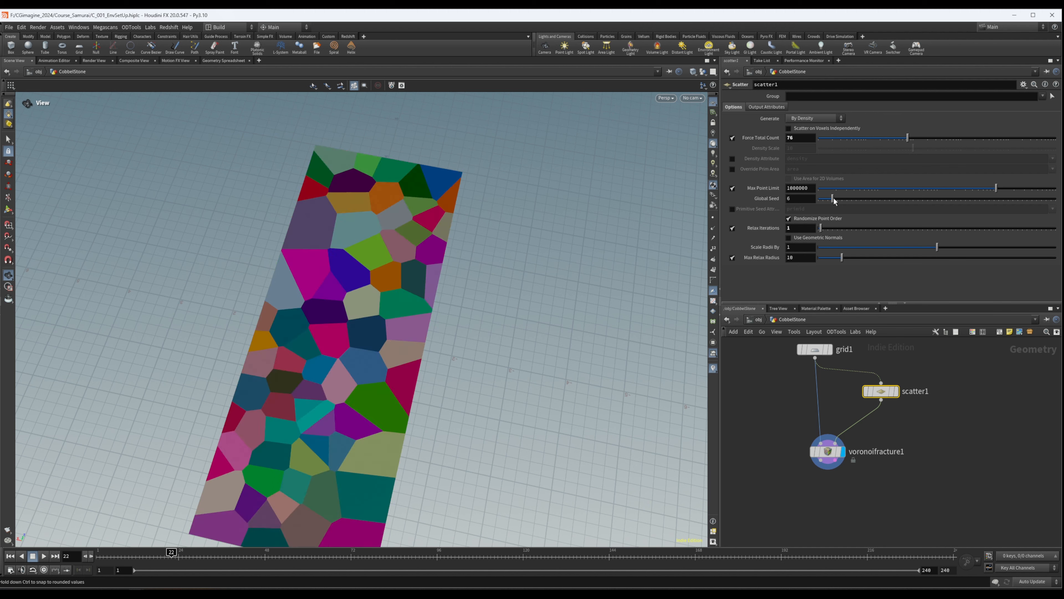
pyautogui.moveTo(295, 267); pyautogui.dragTo(385, 352)
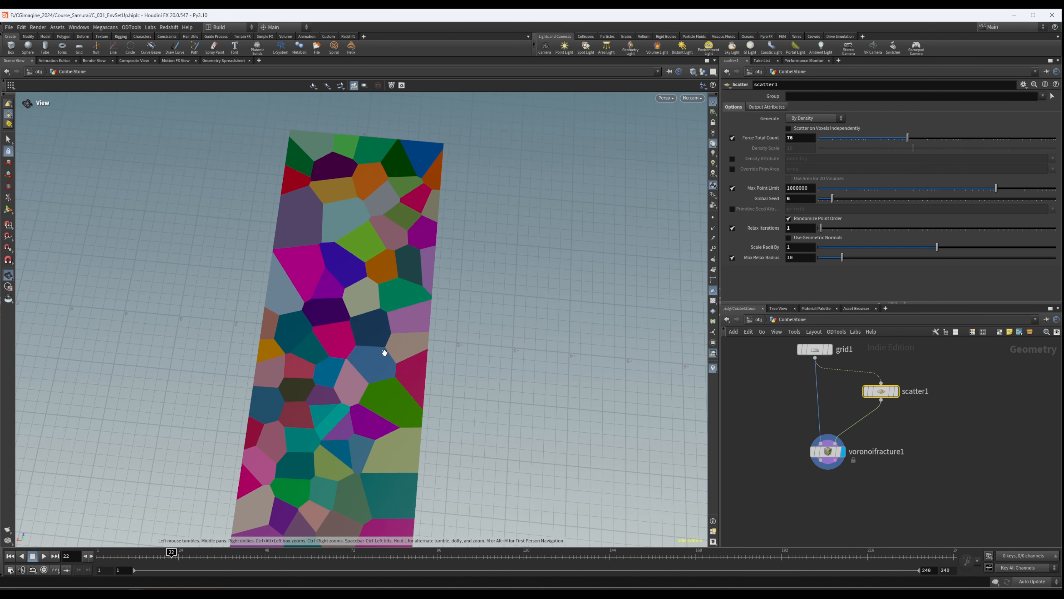
# - Adjust the scatter node's relaxation to 2 Relax Iterations and check the piece shapes along the path
pyautogui.moveTo(333, 409); pyautogui.dragTo(283, 316)
pyautogui.click(826, 229)
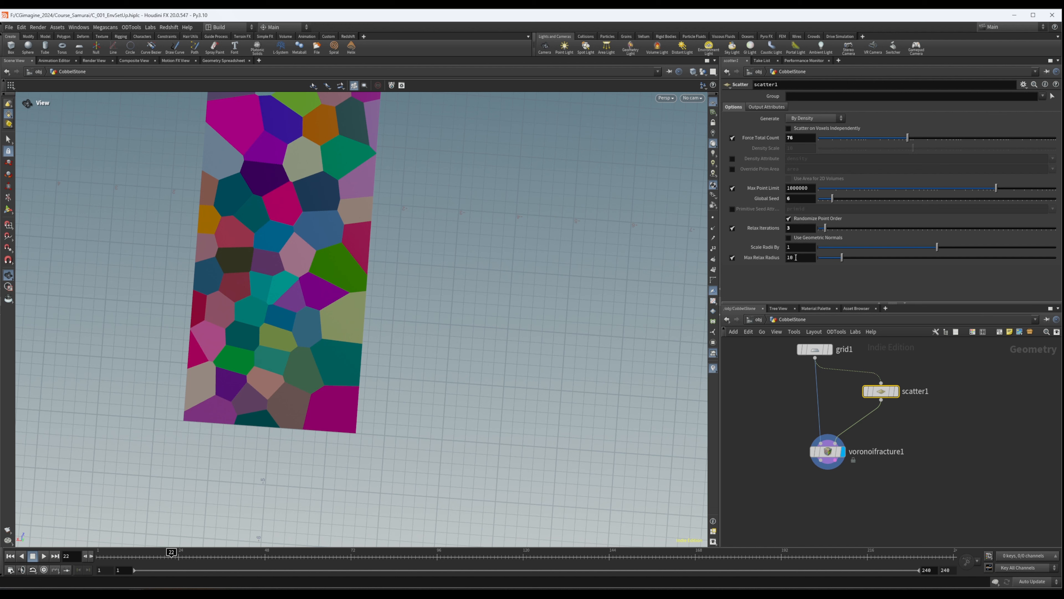
pyautogui.moveTo(827, 234); pyautogui.dragTo(824, 233)
pyautogui.moveTo(333, 258); pyautogui.dragTo(376, 299)
pyautogui.moveTo(904, 474); pyautogui.dragTo(898, 442, button='middle')
pyautogui.press('Tab')
pyautogui.write('fore')
pyautogui.press('Escape')
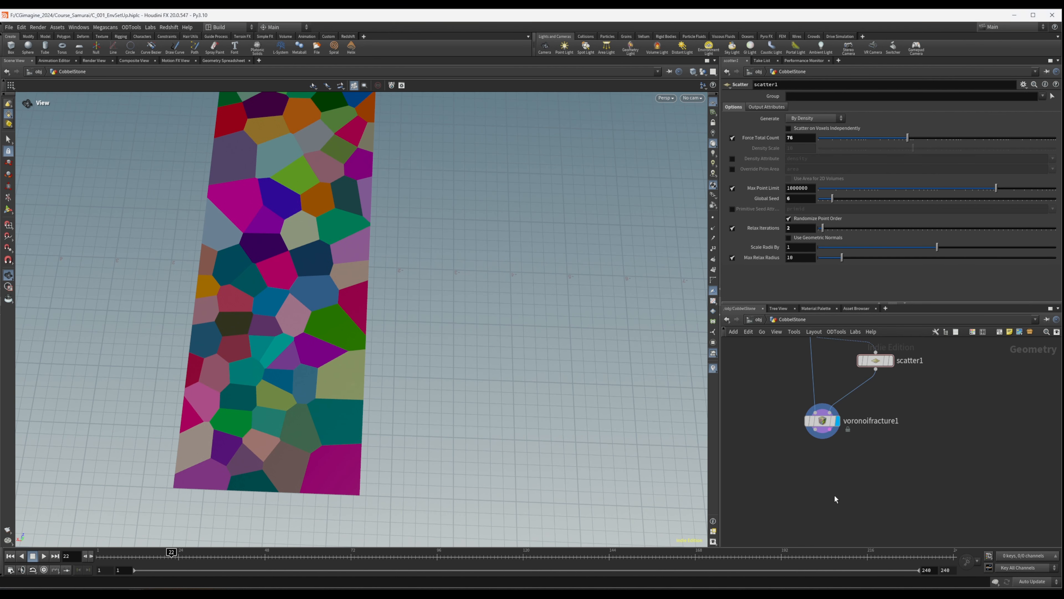
# - Inspect the geometry information of the Voronoi Fracture and scatter nodes, checking the scatter's point count
pyautogui.middleClick(822, 421)
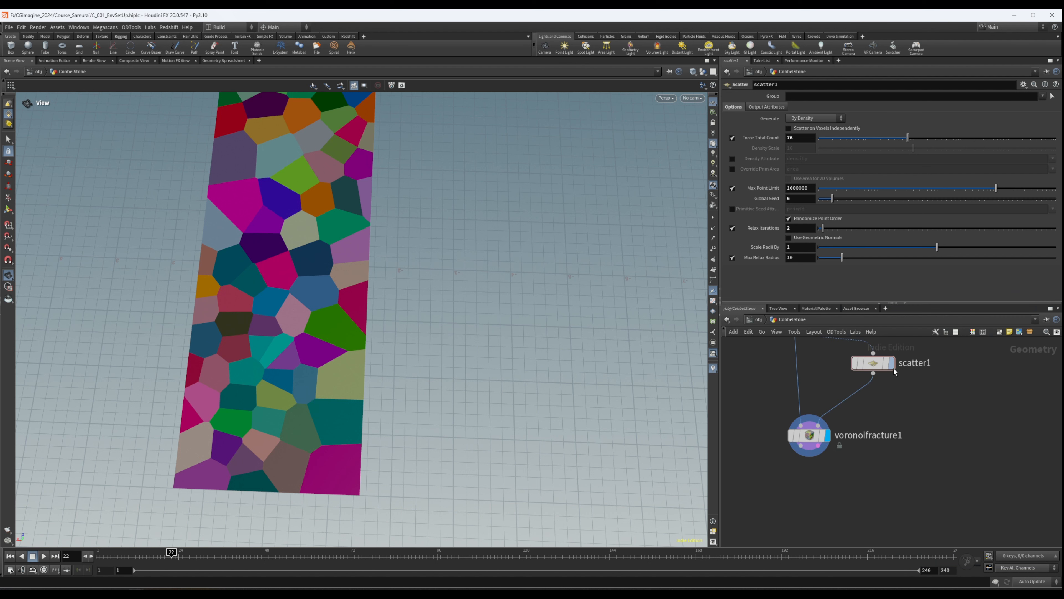
pyautogui.middleClick(876, 365)
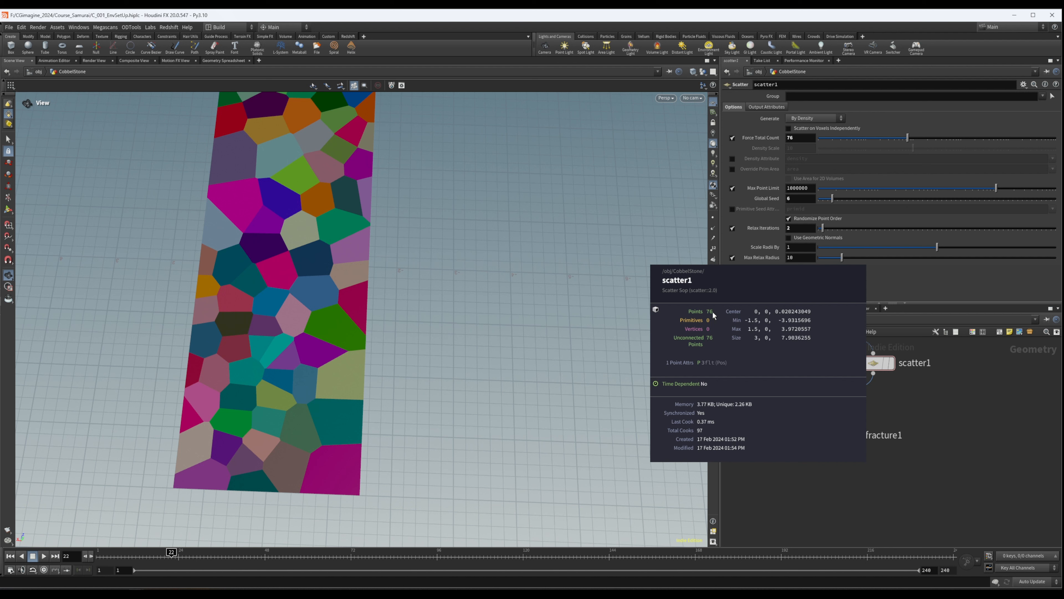
pyautogui.middleClick(879, 364)
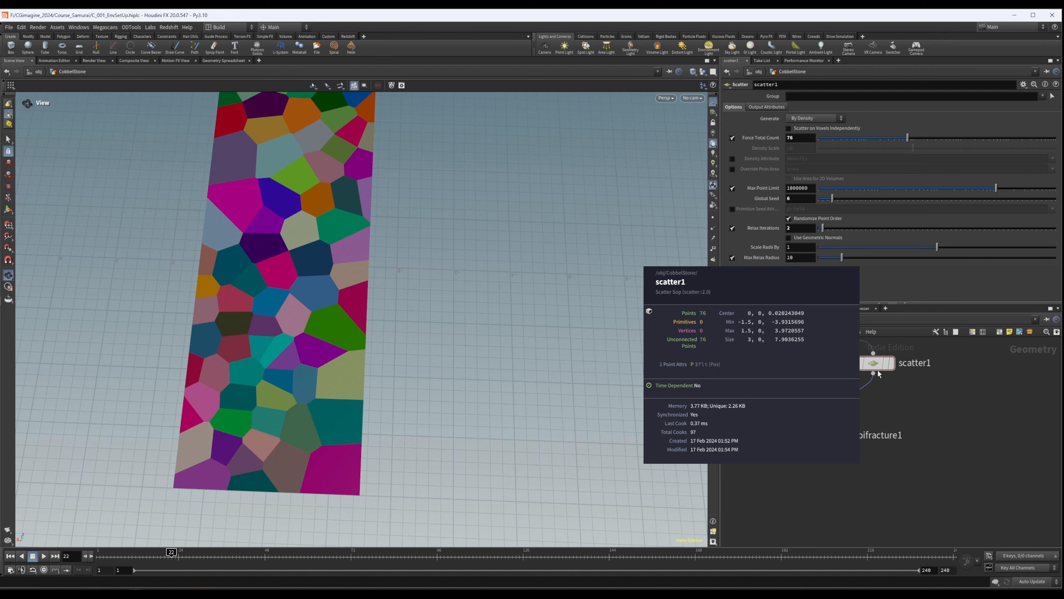
pyautogui.moveTo(878, 362); pyautogui.dragTo(878, 359)
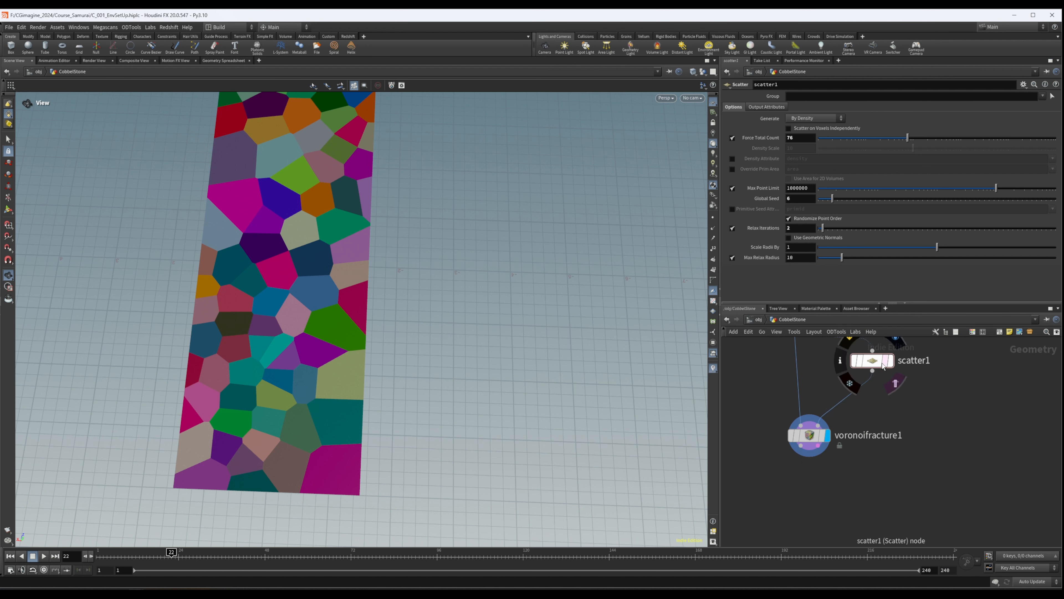
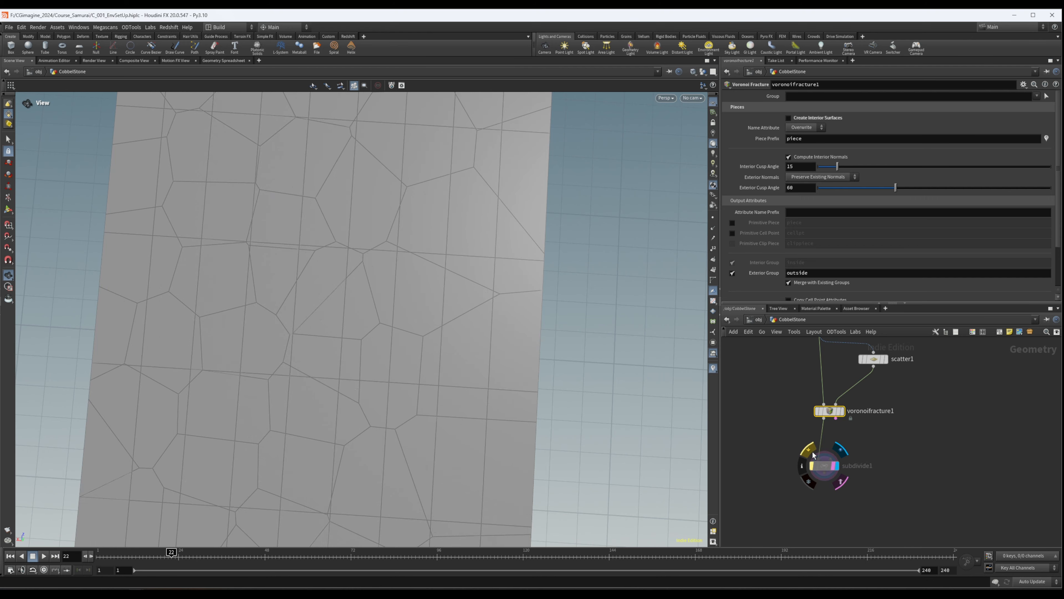
# - Delete the subdivide1 node below the Voronoi Fracture so the unsubdivided pieces are displayed
pyautogui.moveTo(485, 266); pyautogui.dragTo(436, 267)
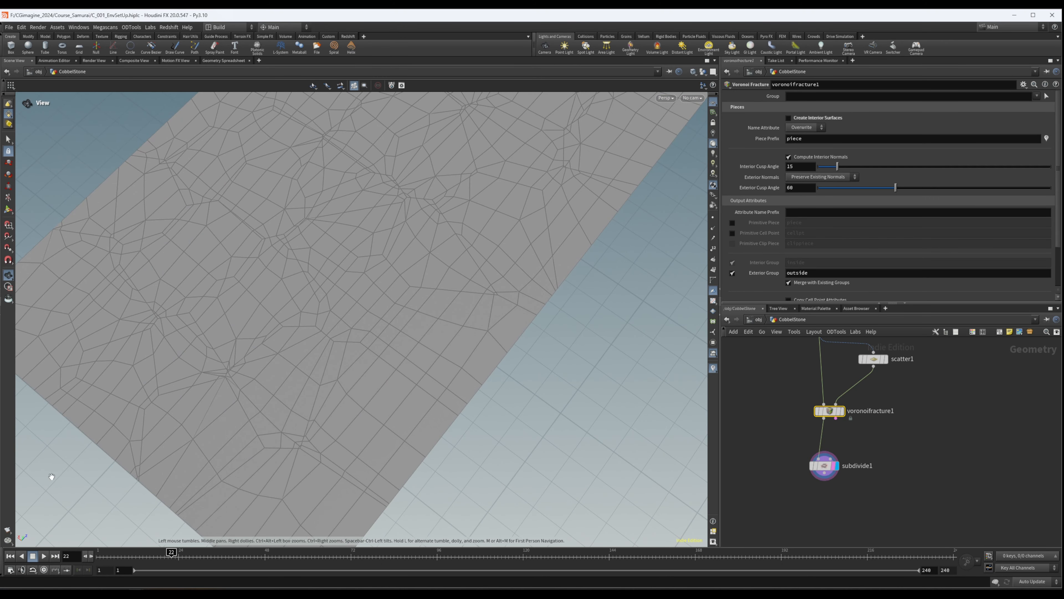
pyautogui.moveTo(414, 373); pyautogui.dragTo(224, 180)
pyautogui.moveTo(774, 436); pyautogui.dragTo(866, 486)
pyautogui.press('Delete')
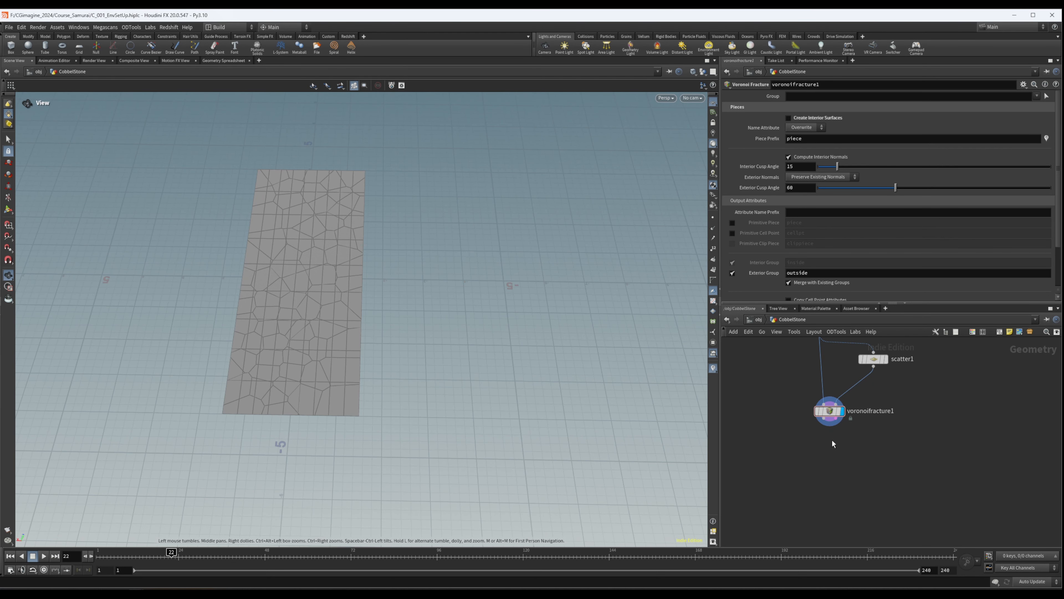
# - Add a For-Each Connected Piece loop below the voronoifracture1 node
pyautogui.press('Tab')
pyautogui.write('forea')
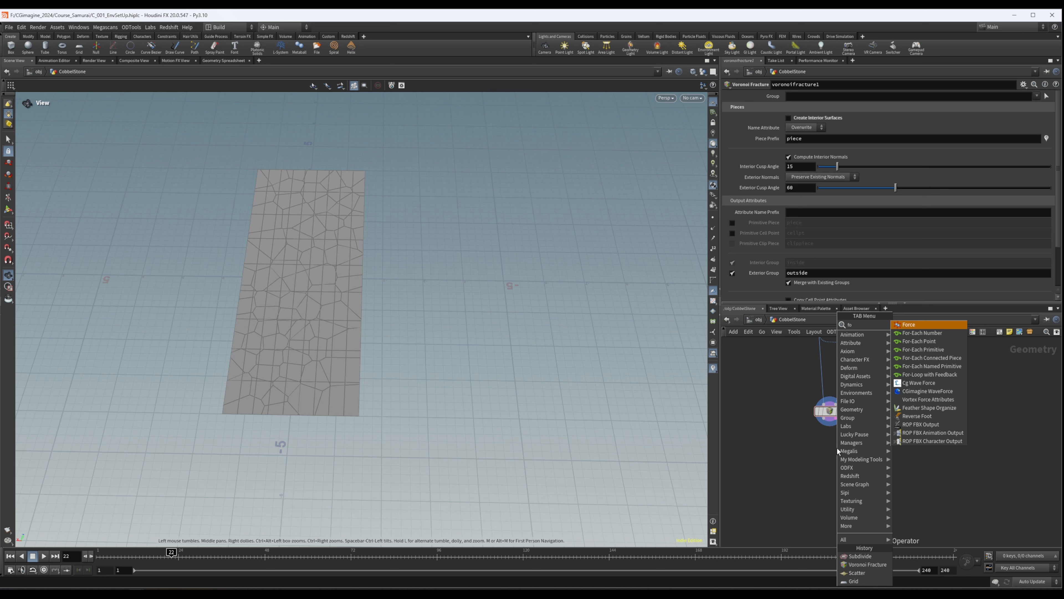
pyautogui.press('Down')
pyautogui.press('Down')
pyautogui.press('Down')
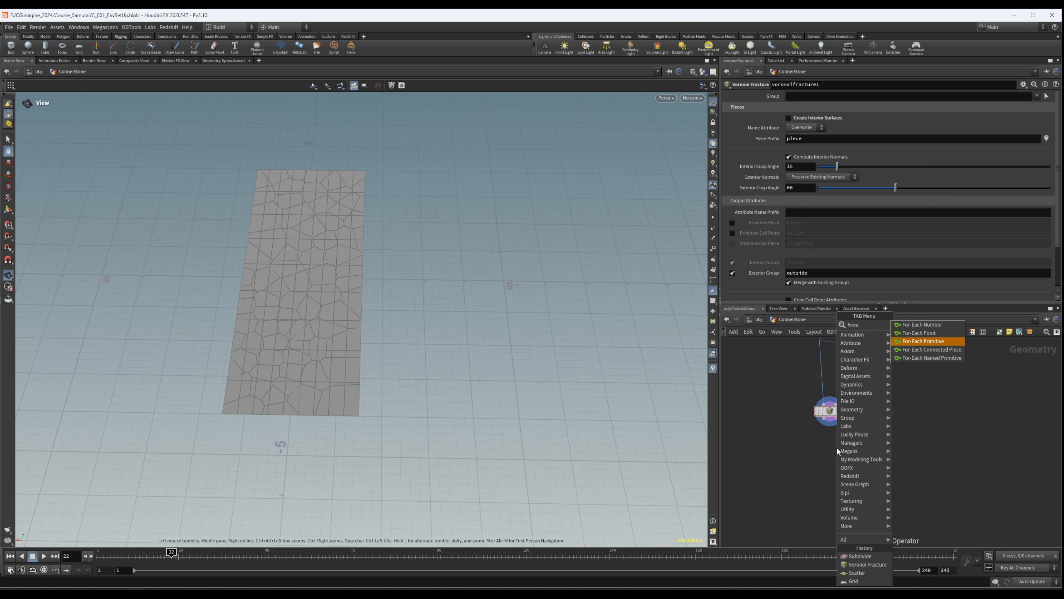
pyautogui.press('Return')
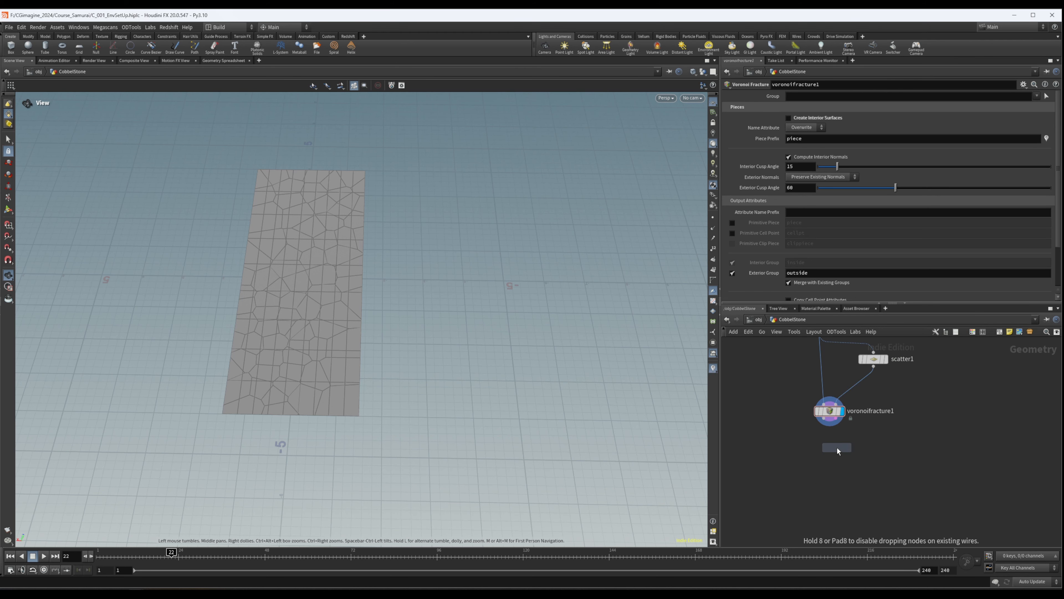
pyautogui.click(837, 448)
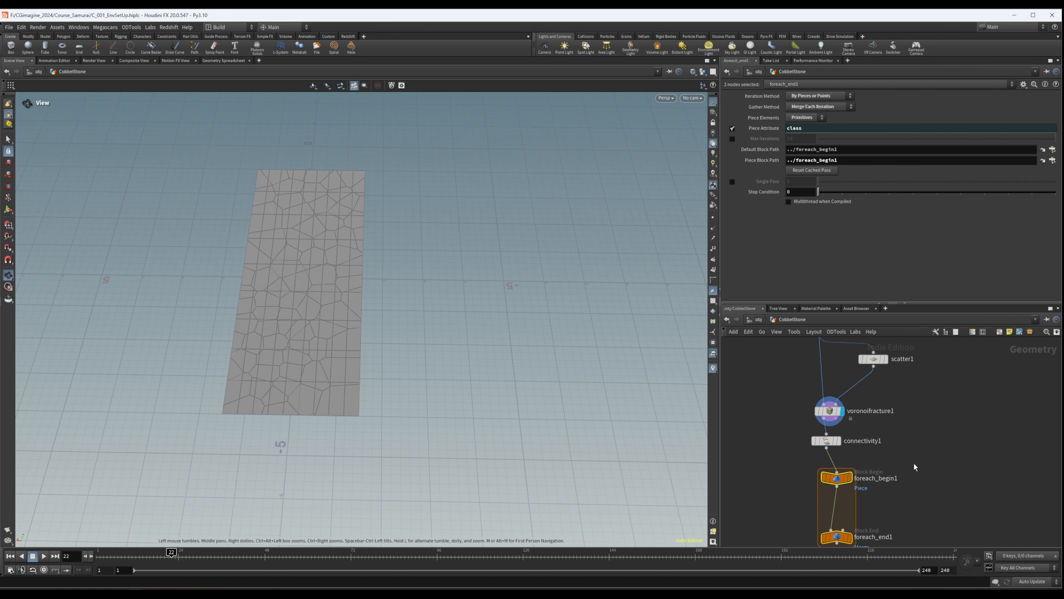
# - Line up the For-Each block under connectivity1, preview a single piece from foreach_begin1, and set the display to foreach_end1
pyautogui.moveTo(915, 467); pyautogui.dragTo(917, 423, button='middle')
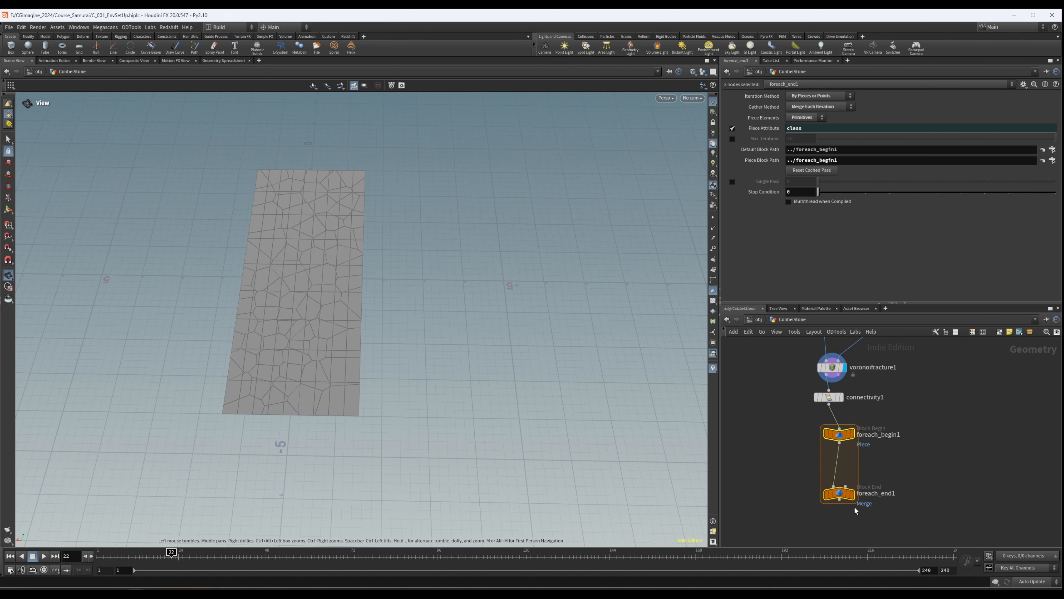
pyautogui.click(854, 436)
pyautogui.moveTo(840, 436); pyautogui.dragTo(829, 433)
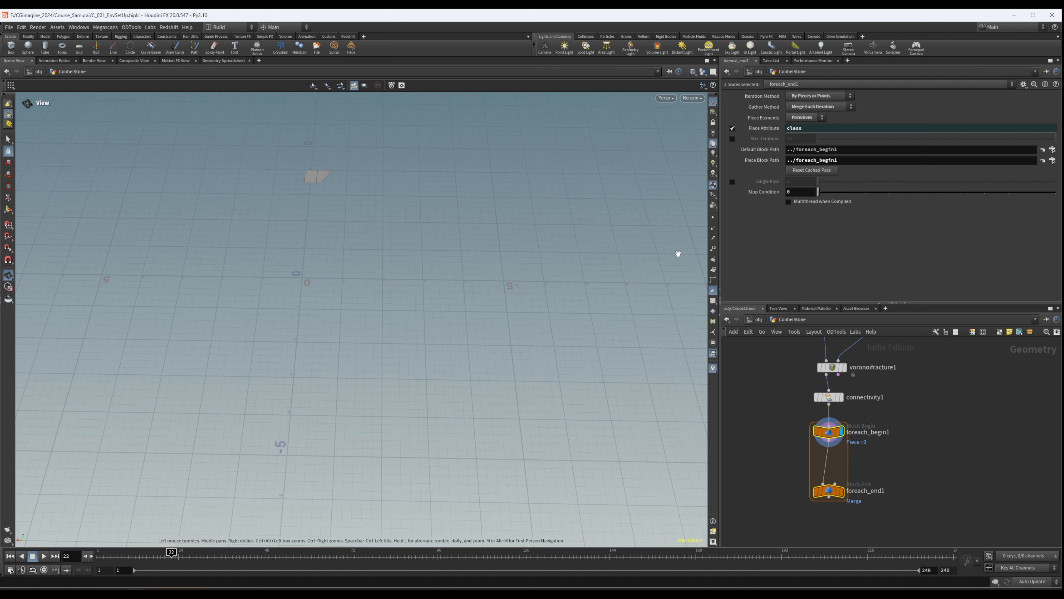
pyautogui.click(842, 491)
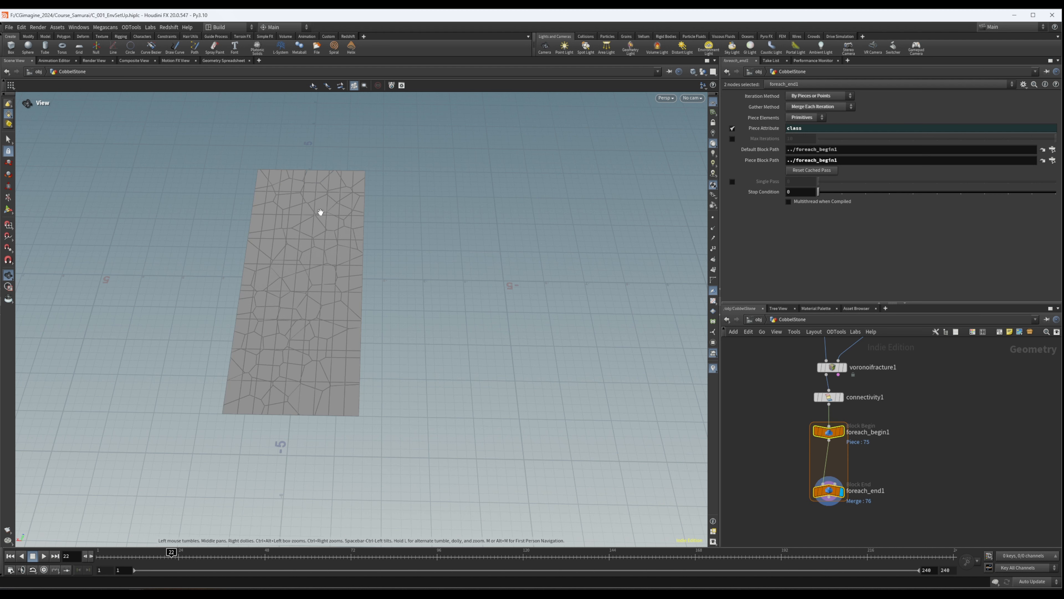
# - Hide the viewport's reference grid and take a closer look at the leftover grid lines crossing the fractured pieces
pyautogui.click(713, 103)
pyautogui.moveTo(283, 224); pyautogui.dragTo(345, 217)
pyautogui.scroll(5, 300, 201)
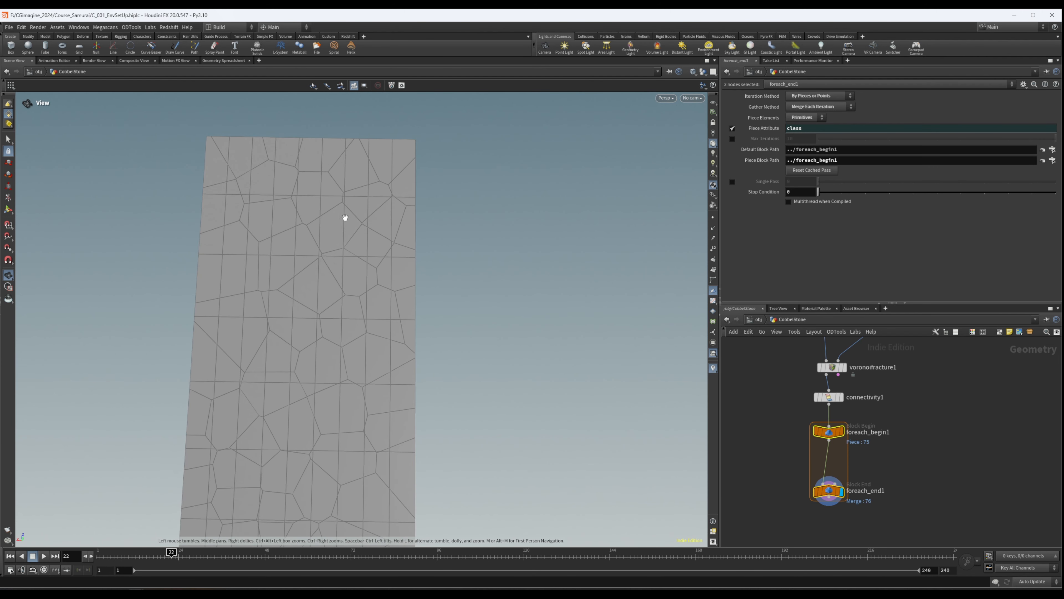
# - Set both Rows and Columns of grid1 to 2 and check the resulting pieces along the path
pyautogui.moveTo(906, 400); pyautogui.dragTo(902, 467, button='middle')
pyautogui.scroll(-3, 902, 467)
pyautogui.moveTo(817, 377); pyautogui.dragTo(883, 411)
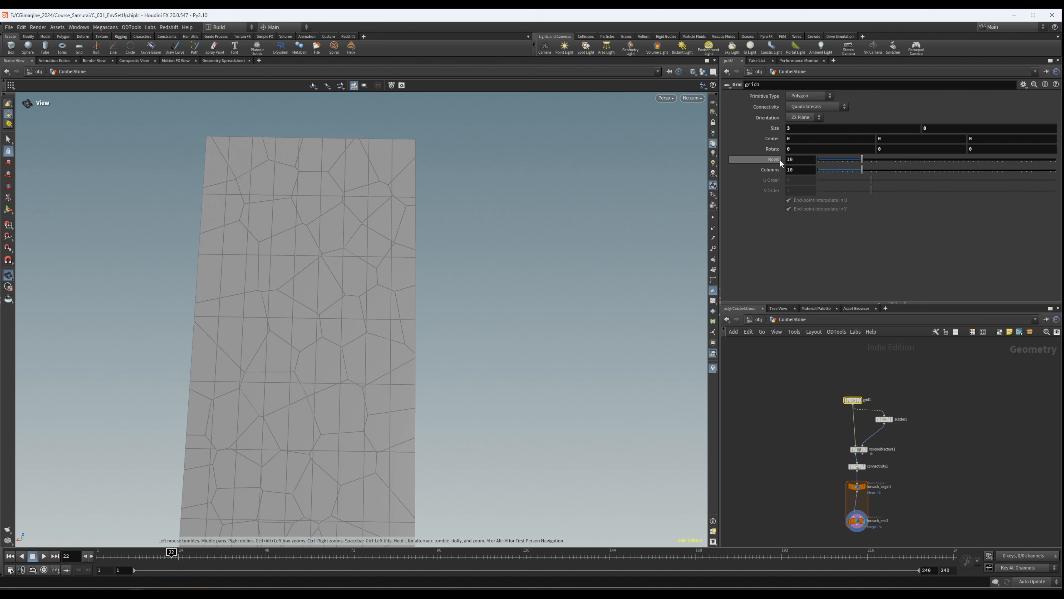
pyautogui.click(792, 159)
pyautogui.write('2')
pyautogui.press('Tab')
pyautogui.write('2')
pyautogui.press('Return')
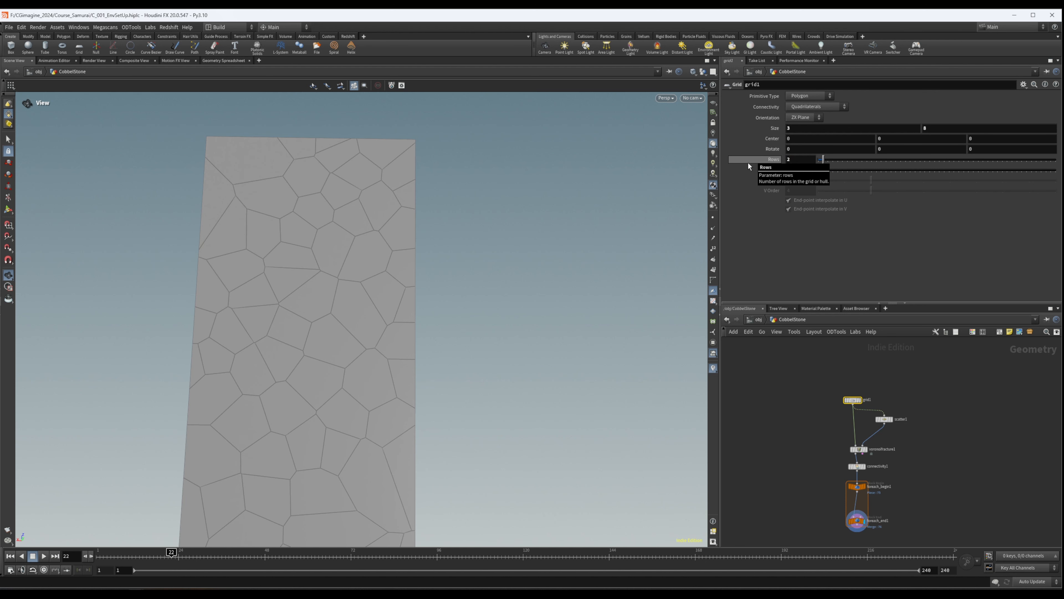
pyautogui.moveTo(313, 309); pyautogui.dragTo(323, 208, button='middle')
pyautogui.moveTo(323, 207); pyautogui.dragTo(259, 292, button='right')
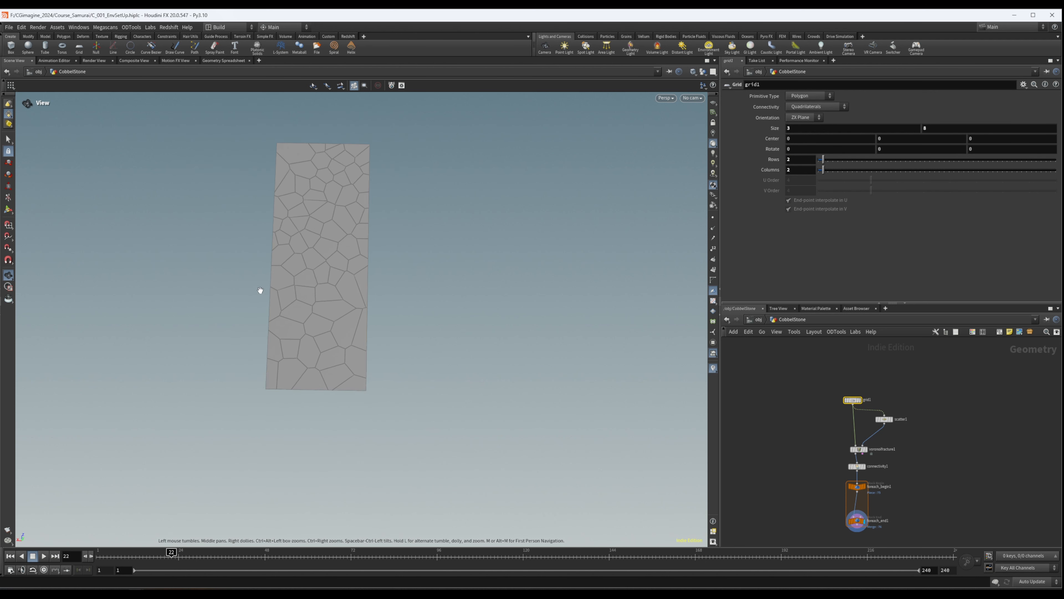
pyautogui.moveTo(259, 292); pyautogui.dragTo(319, 239)
pyautogui.moveTo(318, 239); pyautogui.dragTo(313, 250, button='middle')
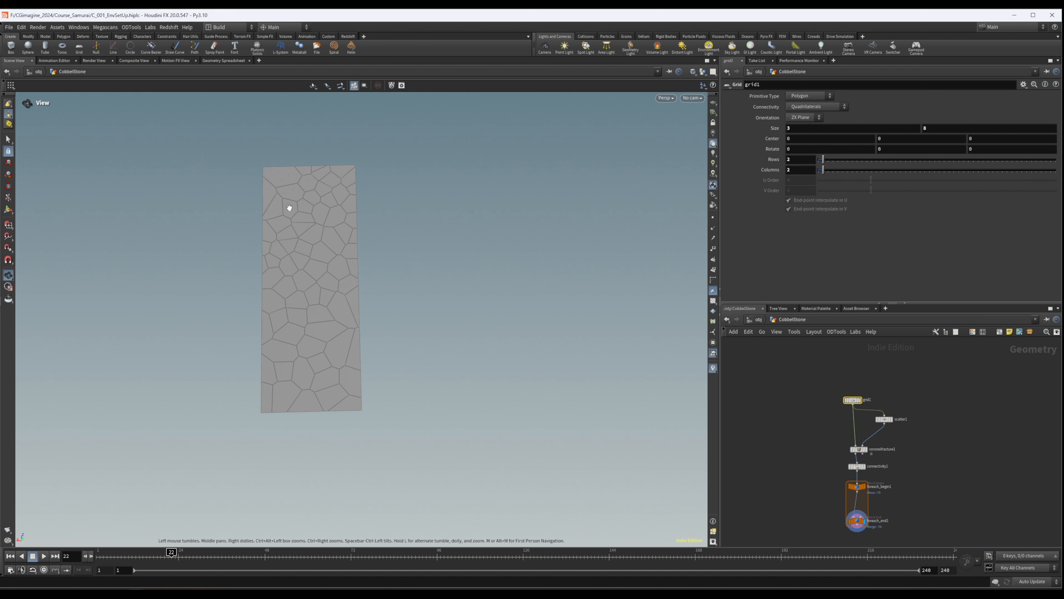
# - Insert a Subdivide node between foreach_begin1 and foreach_end1 inside the loop
pyautogui.scroll(5, 950, 463)
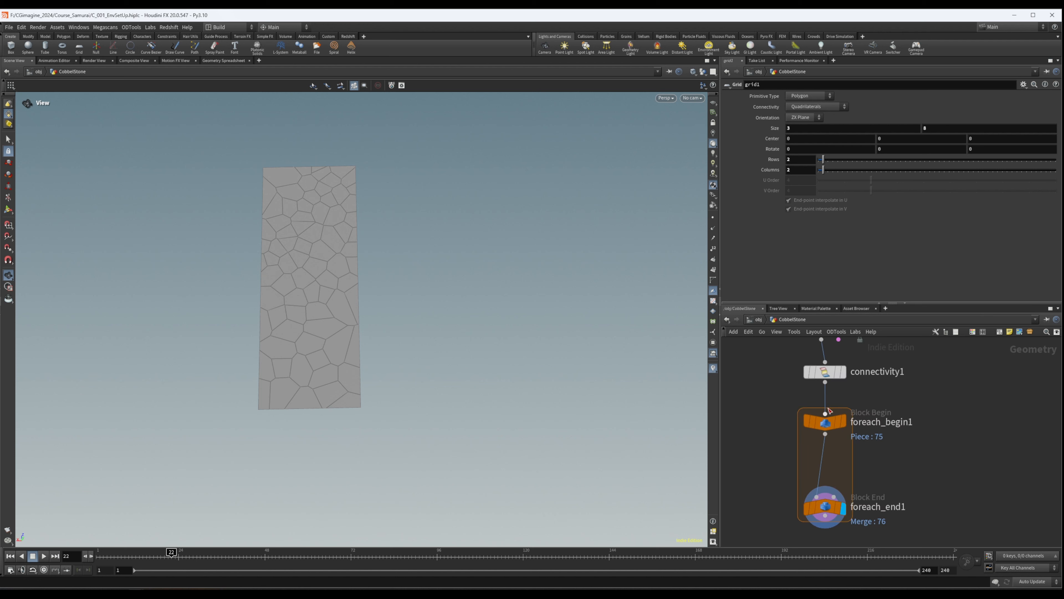
pyautogui.scroll(2, 844, 449)
pyautogui.press('Tab')
pyautogui.write('sub')
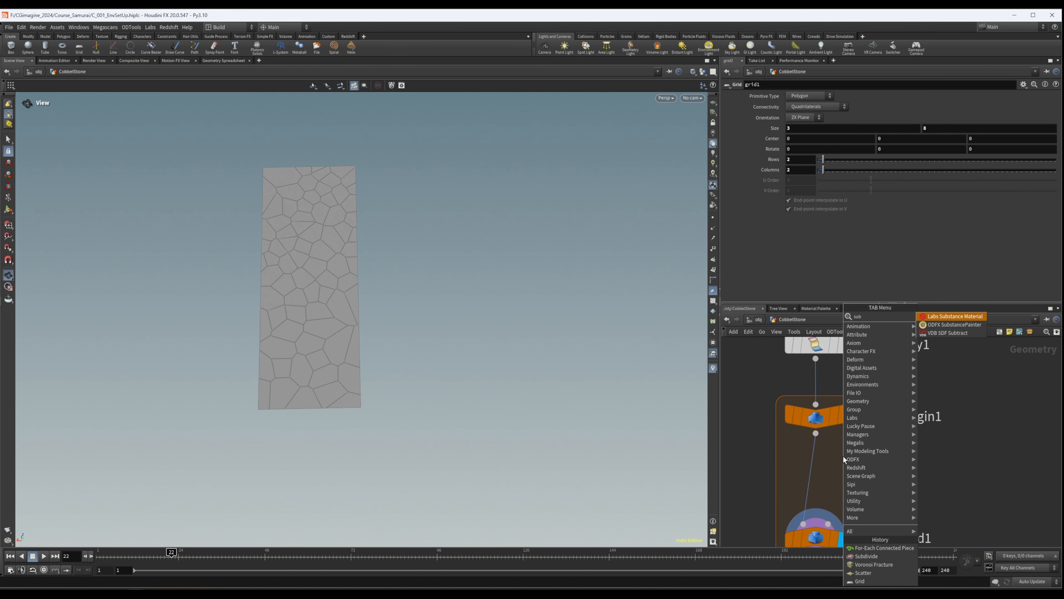
pyautogui.press('Return')
pyautogui.click(818, 461)
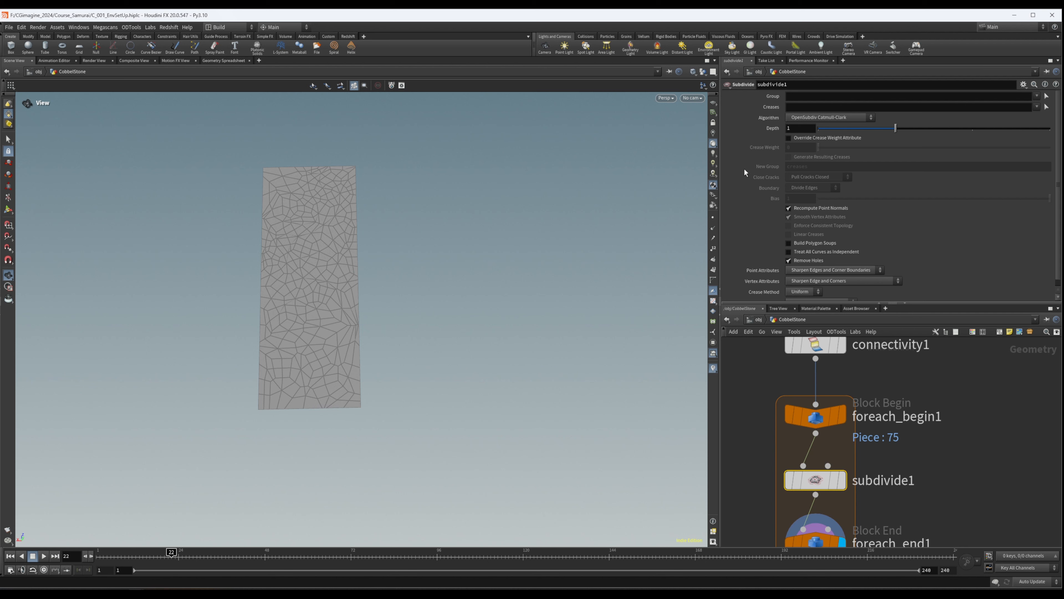
# - Set the Depth of the subdivide1 node inside the loop to 3
pyautogui.scroll(-1, 995, 230)
pyautogui.moveTo(840, 486)
pyautogui.moveTo(932, 490); pyautogui.dragTo(936, 444, button='middle')
pyautogui.click(950, 448)
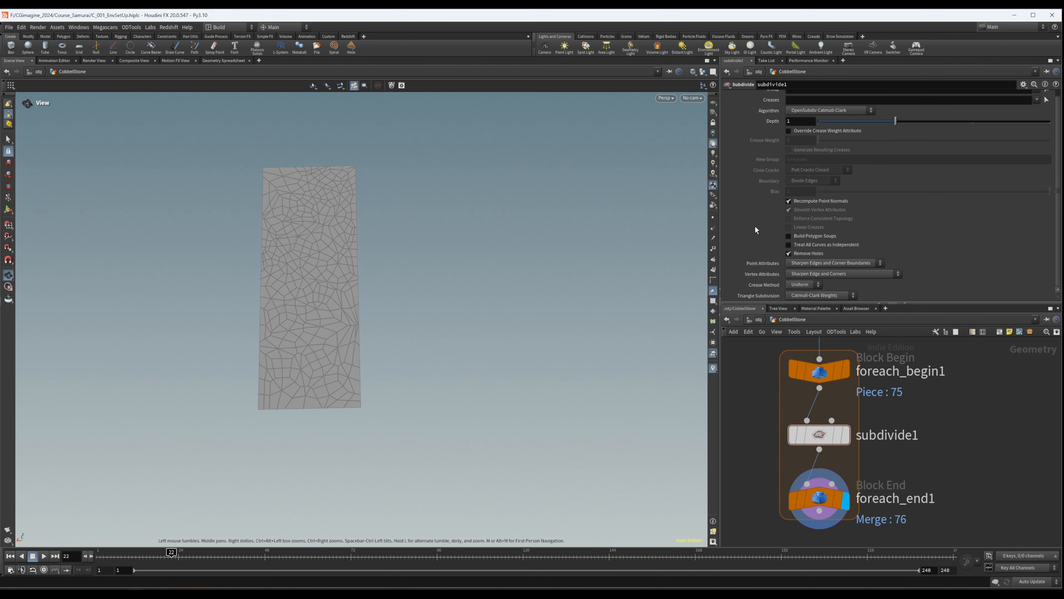
pyautogui.moveTo(996, 123); pyautogui.dragTo(1050, 123)
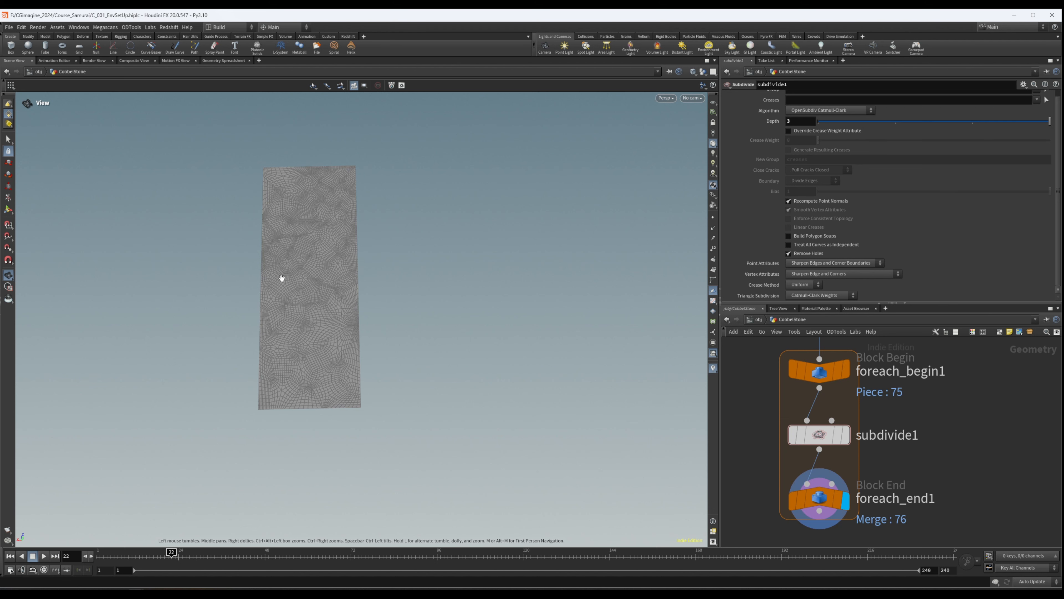
pyautogui.moveTo(302, 259); pyautogui.dragTo(445, 232, button='right')
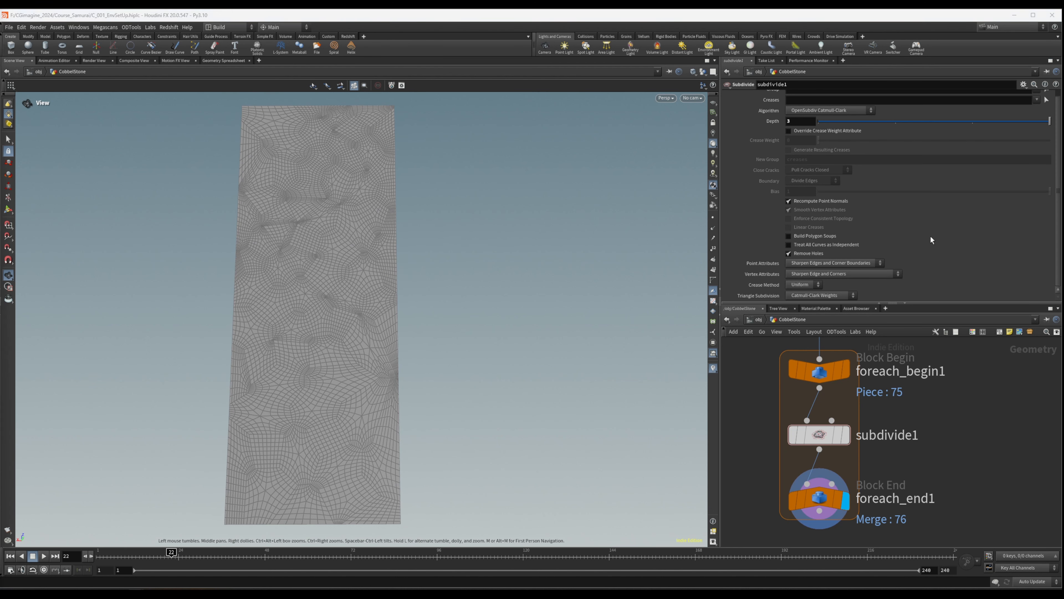
# - Round the pieces into stones by setting subdivide1's Point Attributes to Sharpen Edges Boundaries and Vertex Attributes to Smooth Everywhere
pyautogui.click(873, 275)
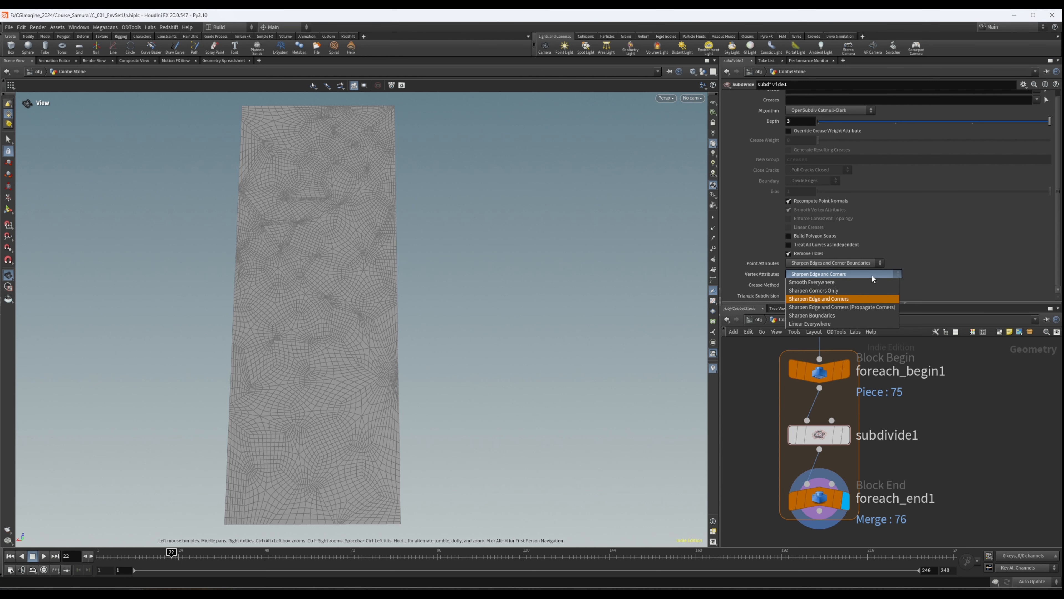
pyautogui.click(873, 276)
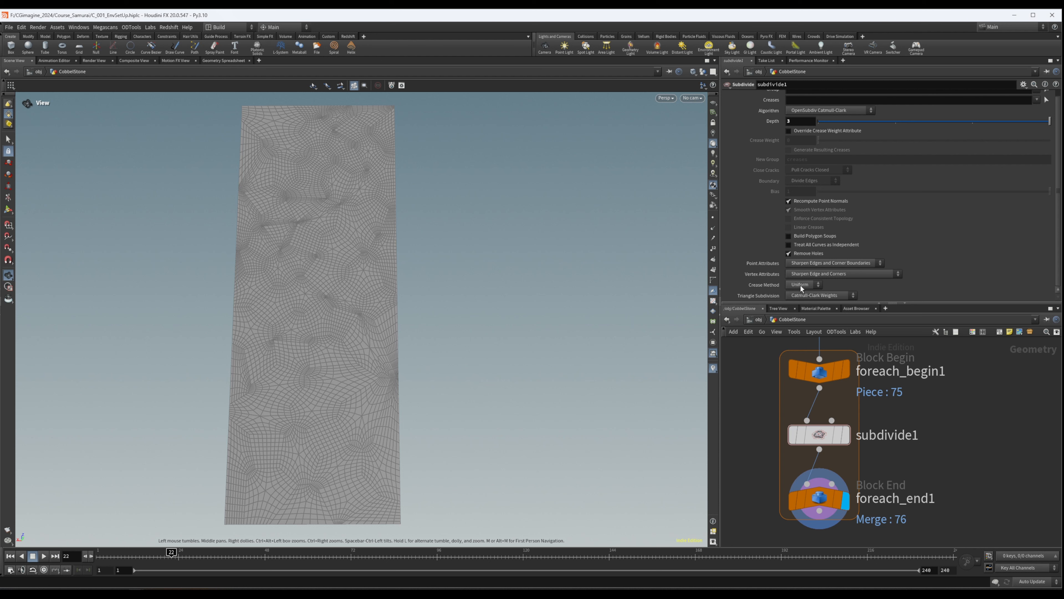
pyautogui.click(821, 263)
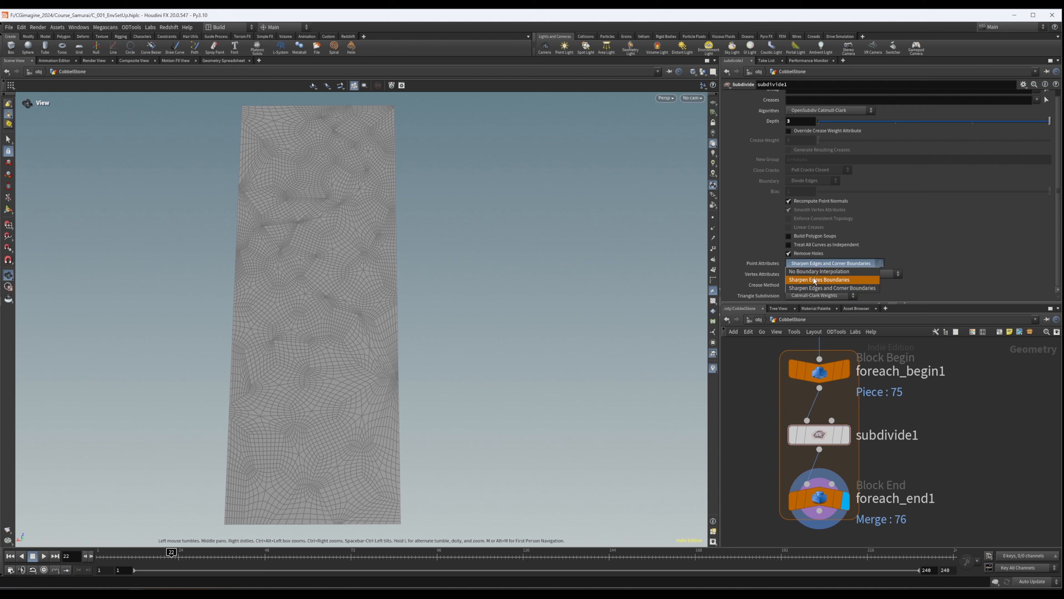
pyautogui.click(817, 284)
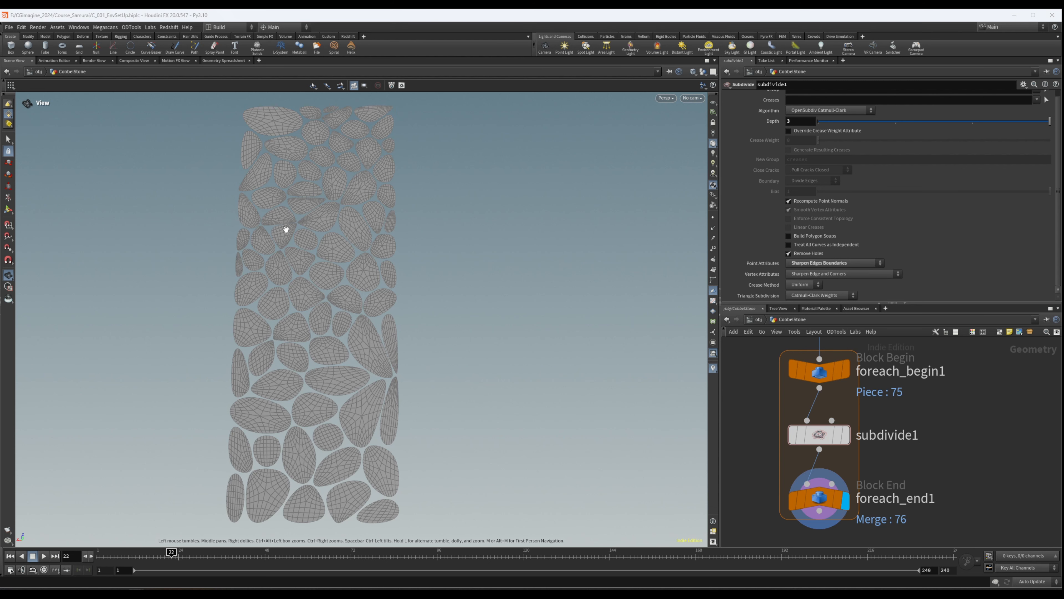
pyautogui.click(879, 275)
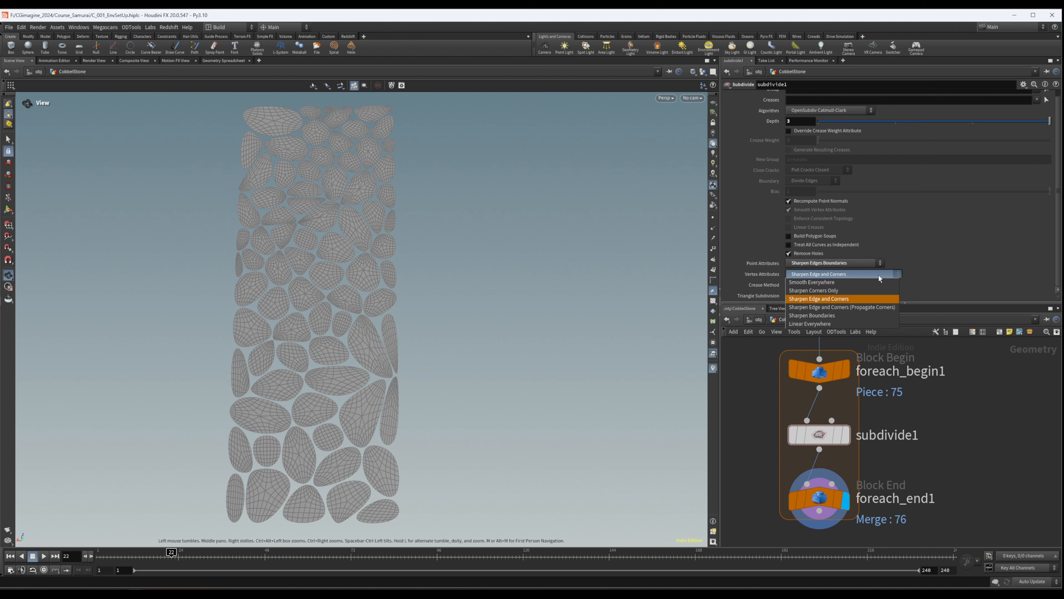
pyautogui.click(828, 285)
pyautogui.scroll(6, 309, 252)
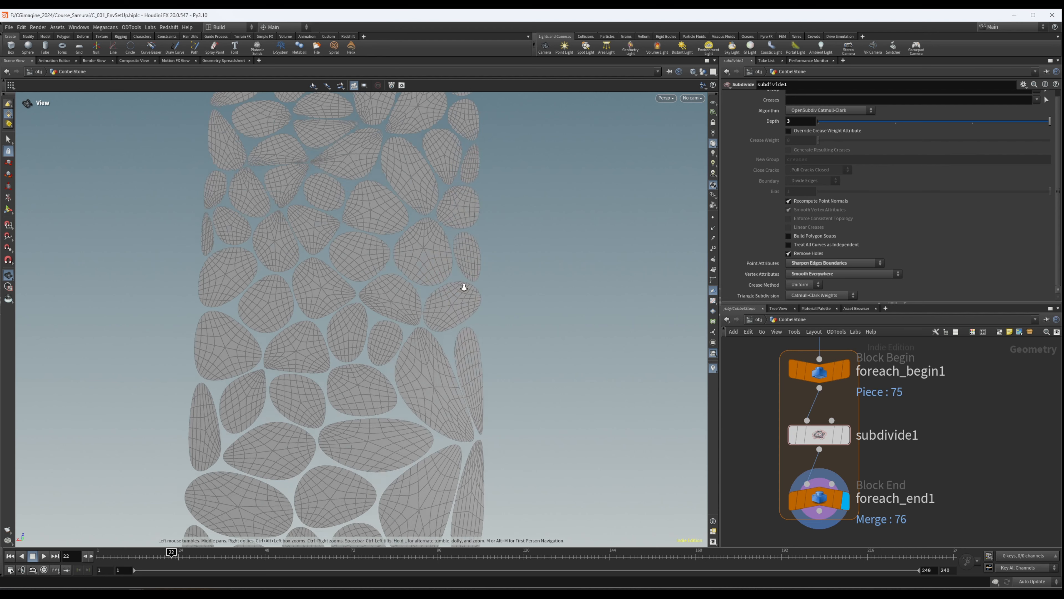
pyautogui.moveTo(363, 257); pyautogui.dragTo(464, 213)
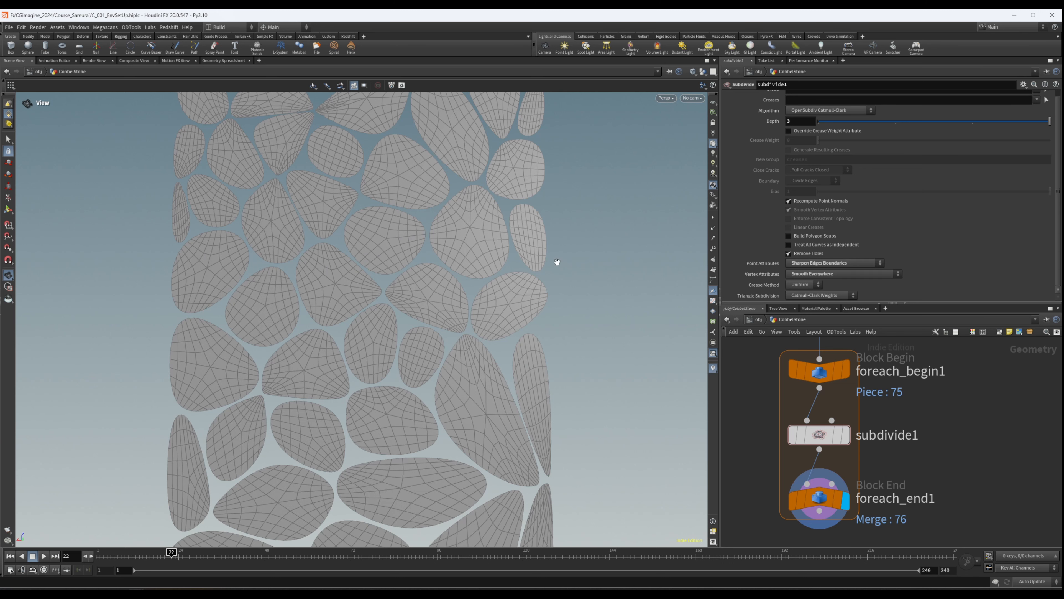
# - Compare the stone shapes at subdivision Depths 0, 1 and 2, and return subdivide1 to Depth 3
pyautogui.moveTo(977, 122); pyautogui.dragTo(970, 123)
pyautogui.moveTo(865, 122); pyautogui.dragTo(832, 125)
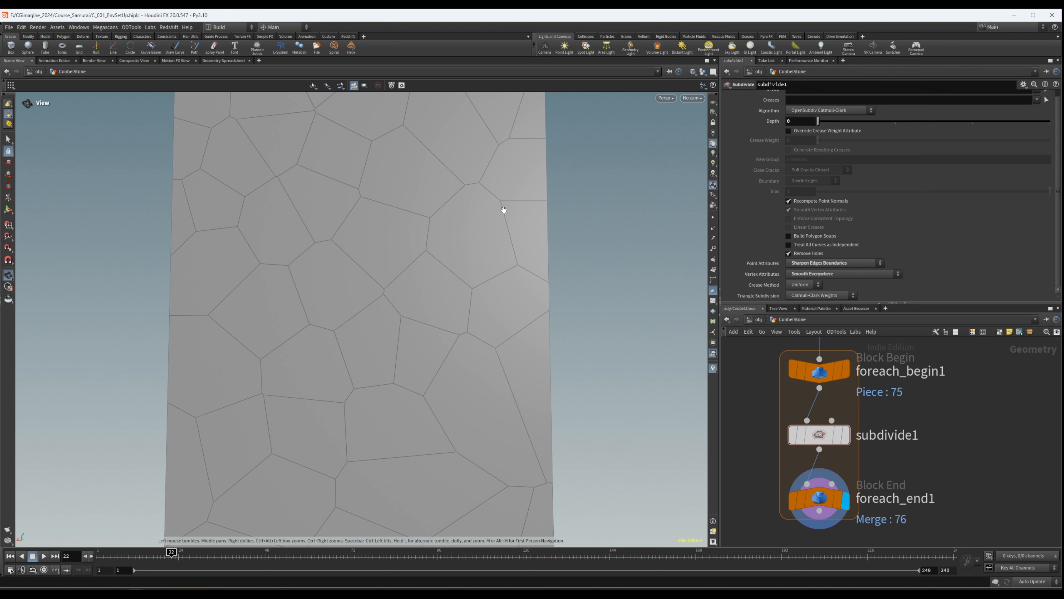
pyautogui.click(899, 121)
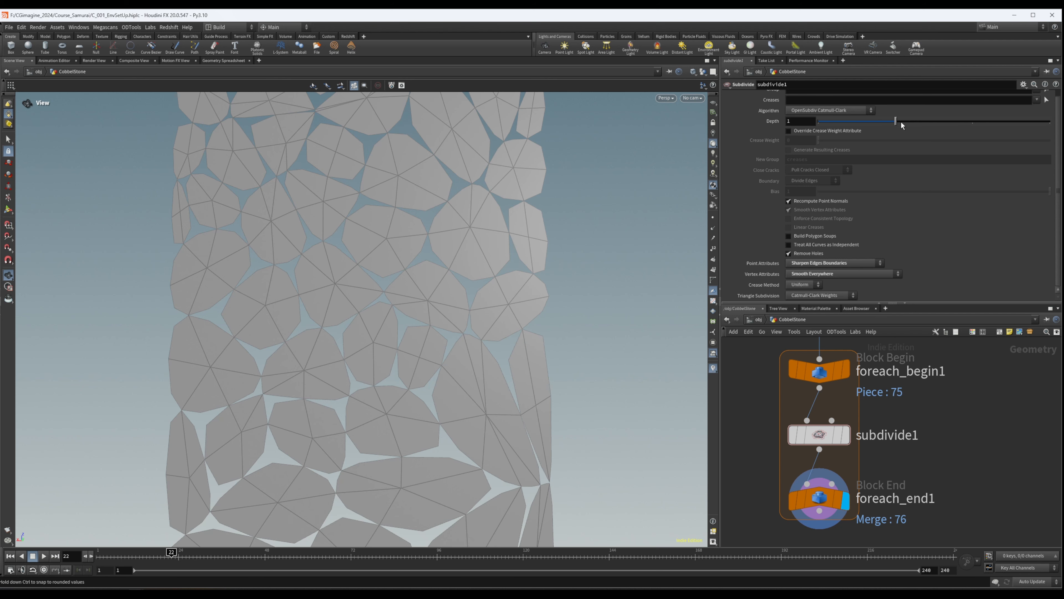
pyautogui.click(973, 121)
pyautogui.click(1039, 121)
pyautogui.click(973, 122)
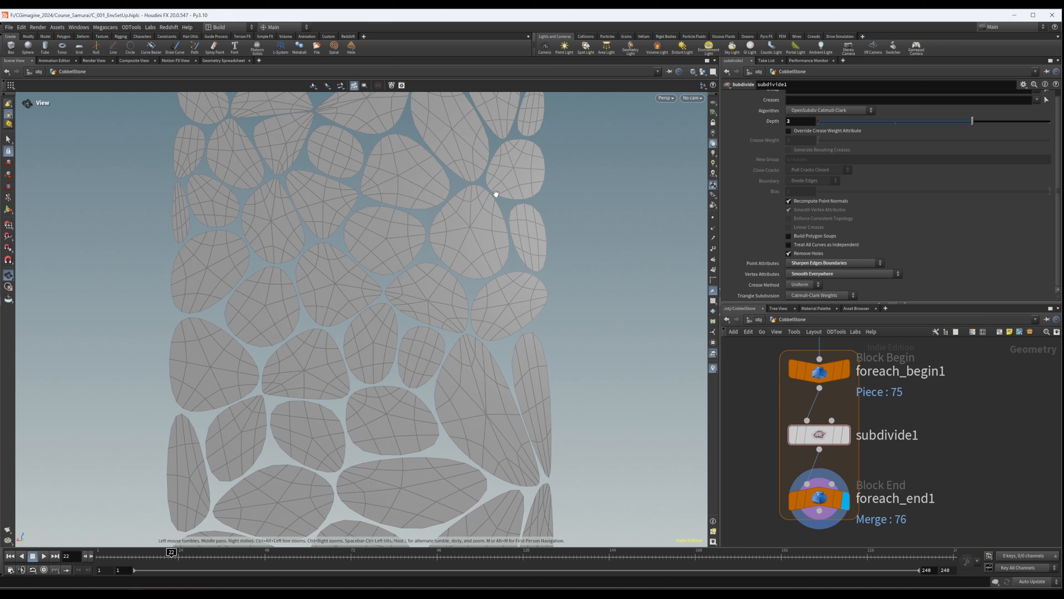
pyautogui.moveTo(973, 122); pyautogui.dragTo(998, 119)
pyautogui.click(1050, 121)
pyautogui.moveTo(408, 167); pyautogui.dragTo(432, 178)
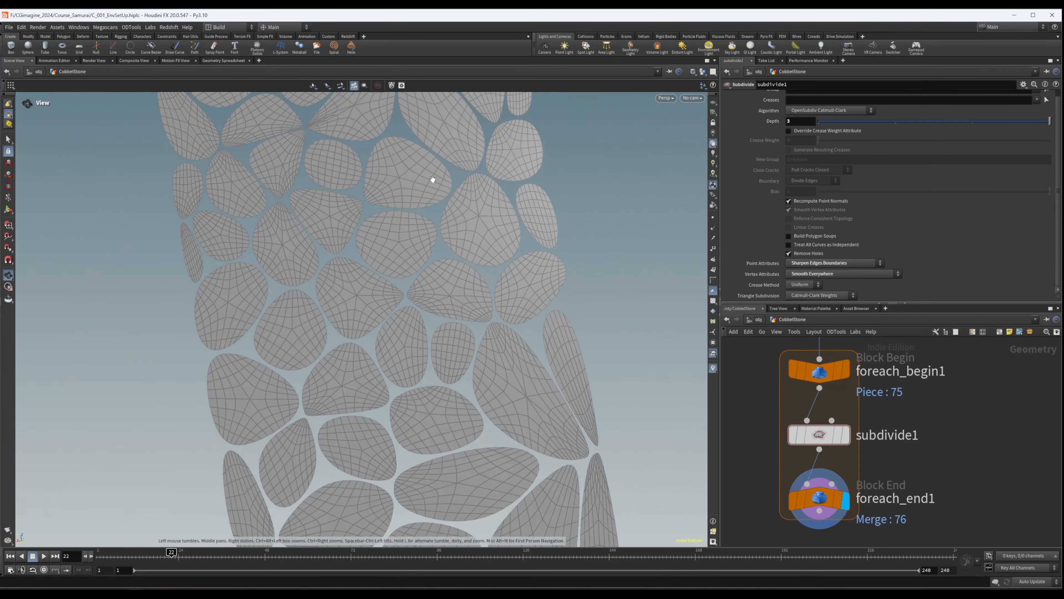
pyautogui.scroll(-4, 432, 178)
pyautogui.moveTo(465, 171); pyautogui.dragTo(414, 173, button='middle')
pyautogui.scroll(-4, 414, 174)
pyautogui.moveTo(340, 225); pyautogui.dragTo(367, 202)
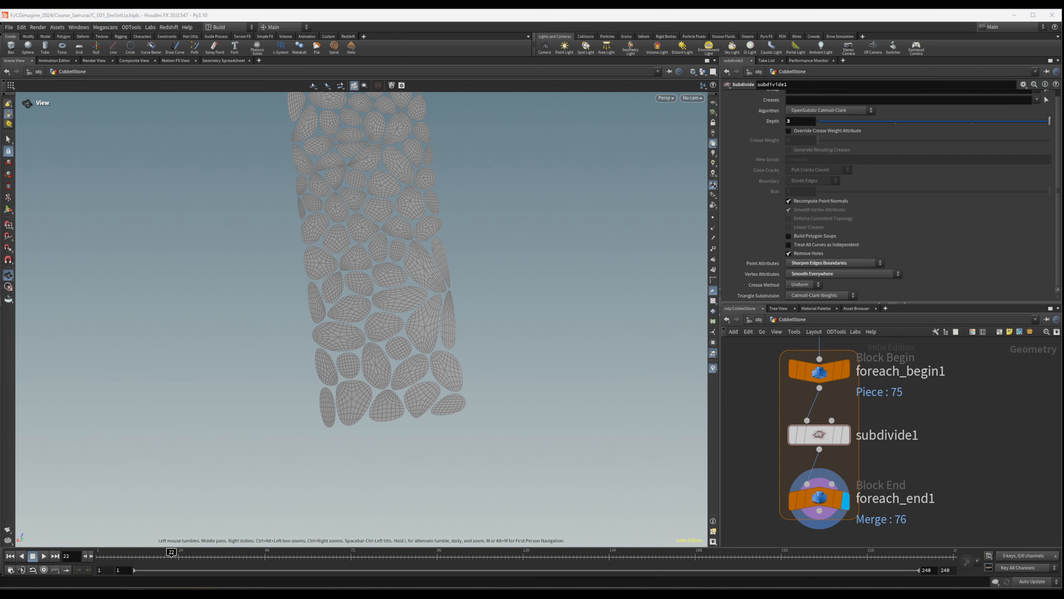
# - Move the foreach_end1 node further down, leaving room for more nodes beneath subdivide1 inside the loop
pyautogui.moveTo(1026, 418); pyautogui.dragTo(1021, 369, button='middle')
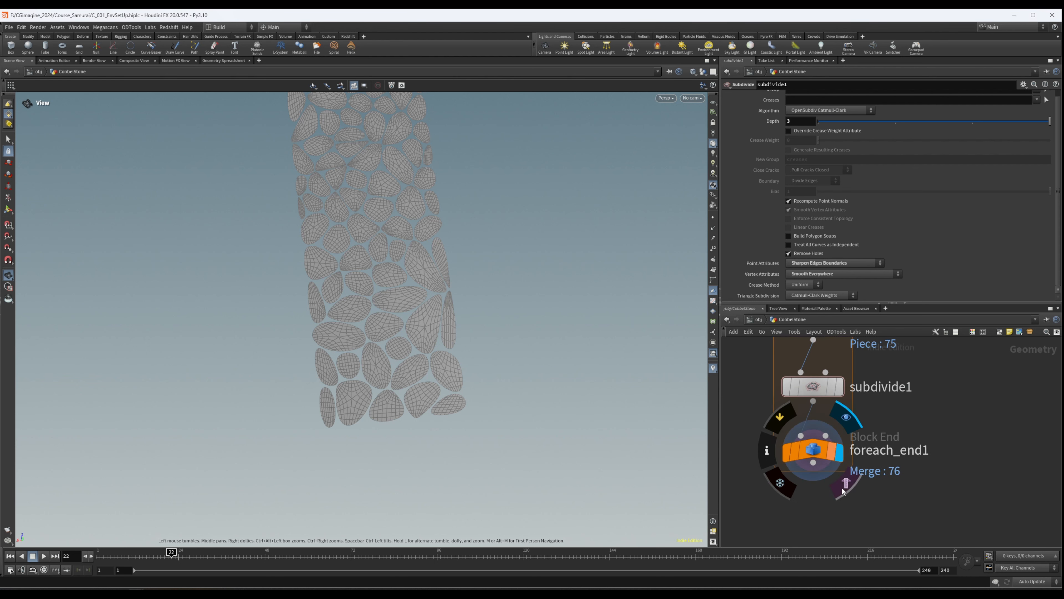
pyautogui.scroll(-4, 867, 489)
pyautogui.moveTo(888, 492); pyautogui.dragTo(896, 453, button='middle')
pyautogui.moveTo(815, 480)
pyautogui.mouseDown()
pyautogui.moveTo(853, 440)
pyautogui.moveTo(844, 510)
pyautogui.mouseUp()
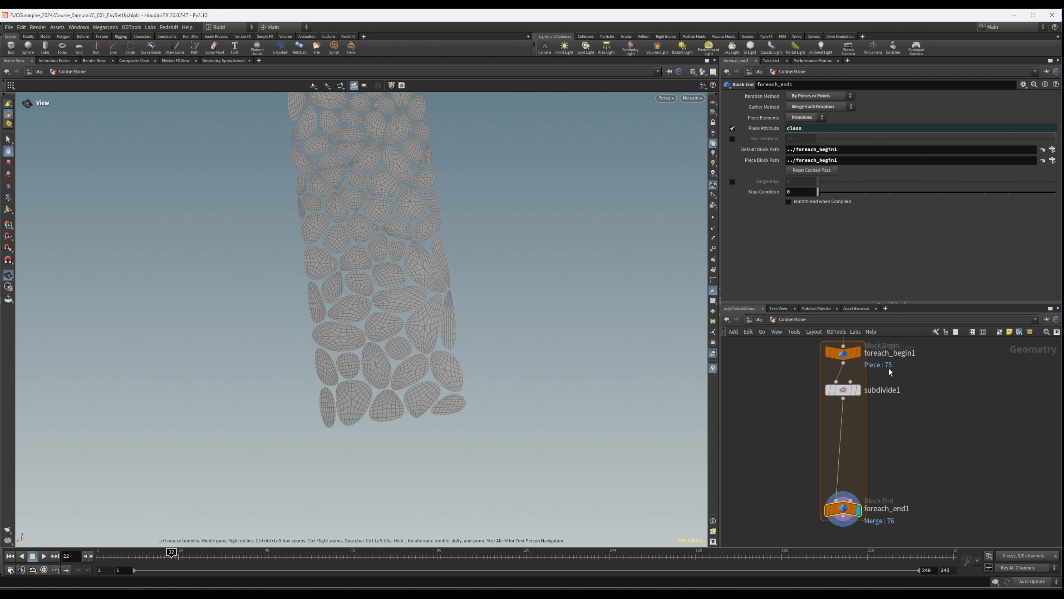
pyautogui.moveTo(922, 405); pyautogui.dragTo(929, 476, button='middle')
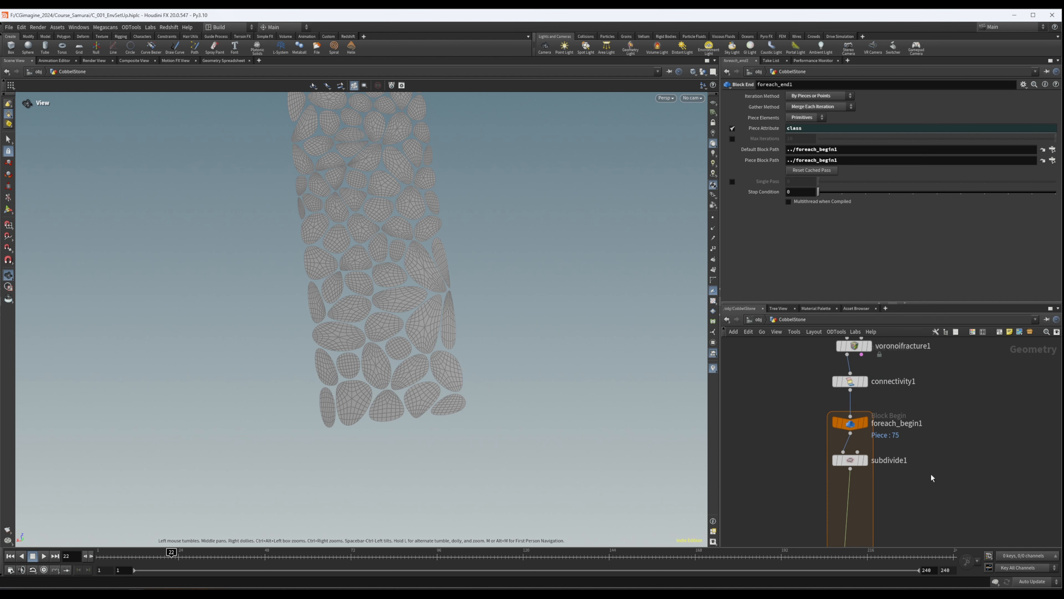
# - Insert a PolyExtrude node between subdivide1 and foreach_end1 inside the For-Each loop
pyautogui.middleClick(853, 383)
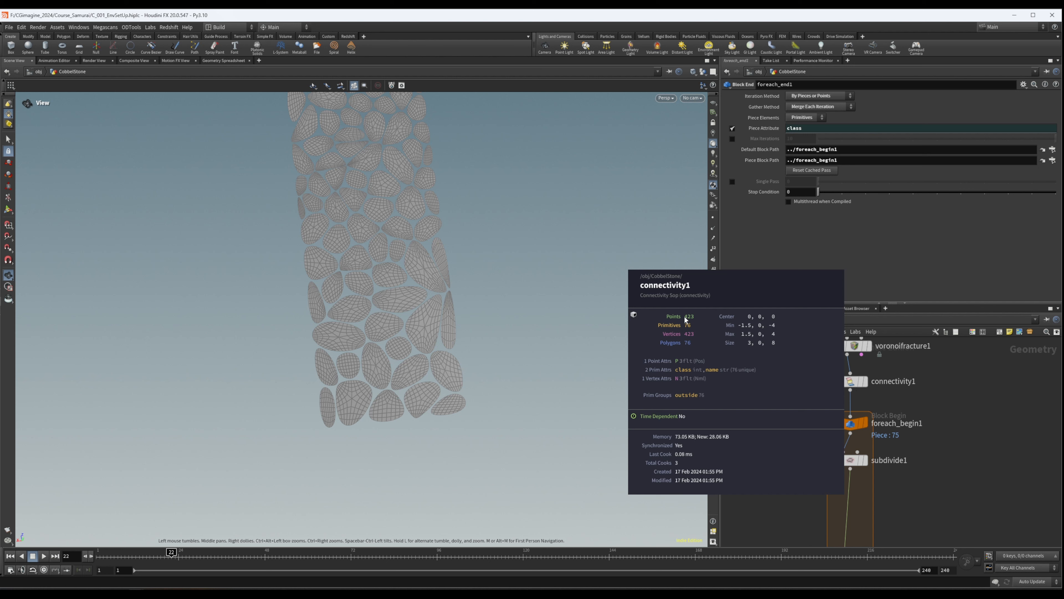
pyautogui.moveTo(935, 443); pyautogui.dragTo(936, 395, button='middle')
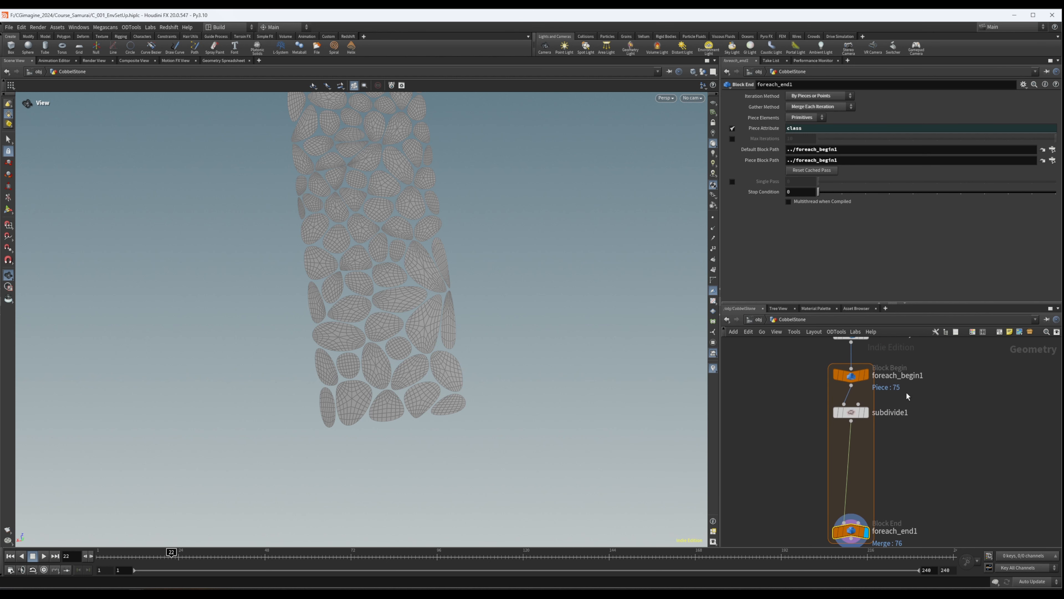
pyautogui.moveTo(955, 447)
pyautogui.mouseDown(button='middle')
pyautogui.moveTo(954, 413)
pyautogui.moveTo(954, 430)
pyautogui.mouseUp(button='middle')
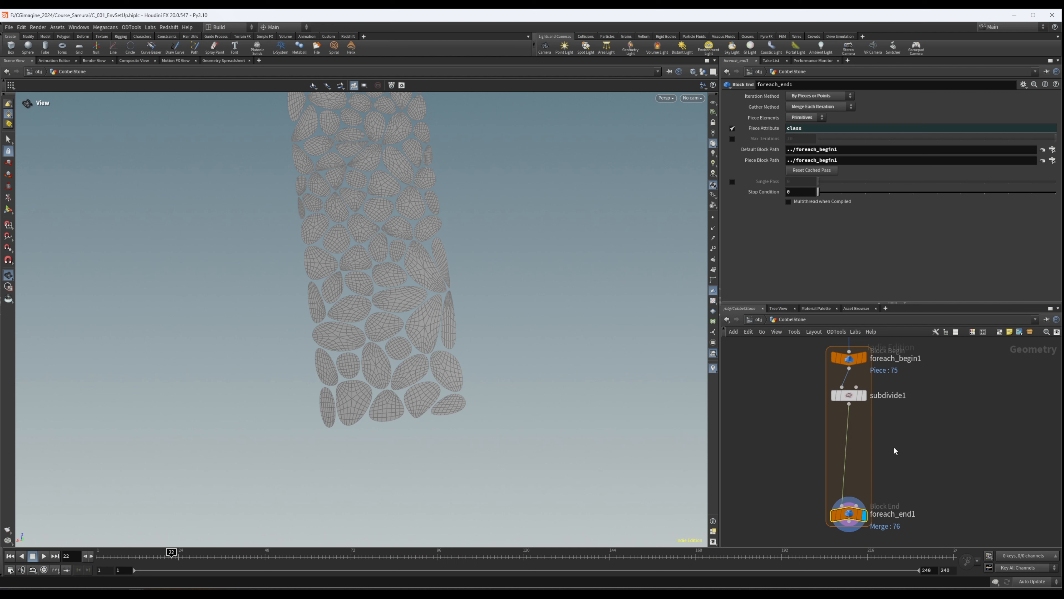
pyautogui.moveTo(850, 396); pyautogui.dragTo(850, 393)
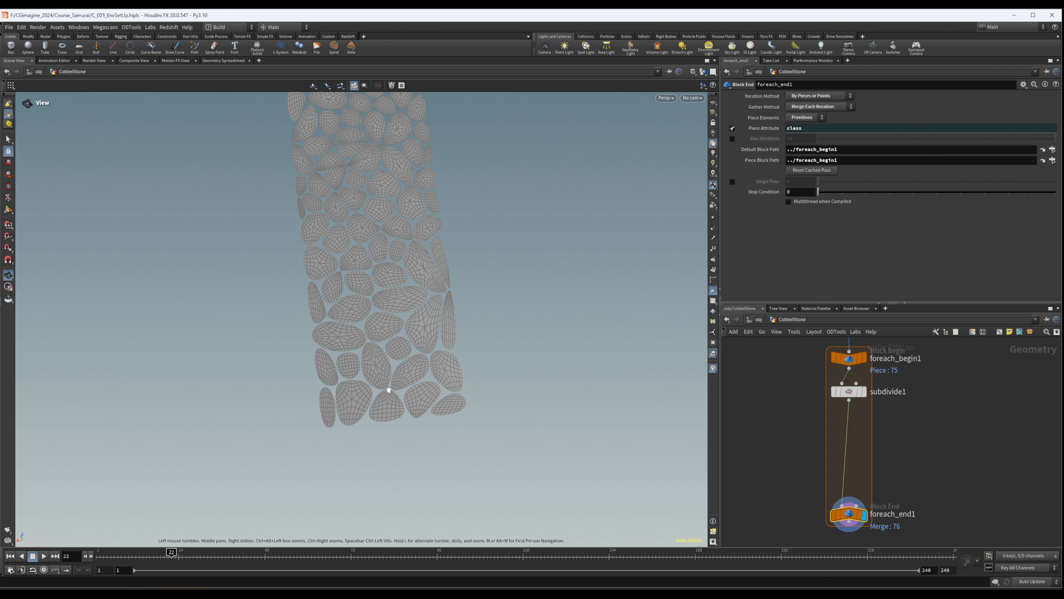
pyautogui.press('Tab')
pyautogui.write('polyex')
pyautogui.press('Return')
pyautogui.click(851, 427)
# - Thicken the stones by setting polyextrude1's Distance to 0.05 and enabling Output Back to close their undersides
pyautogui.click(804, 139)
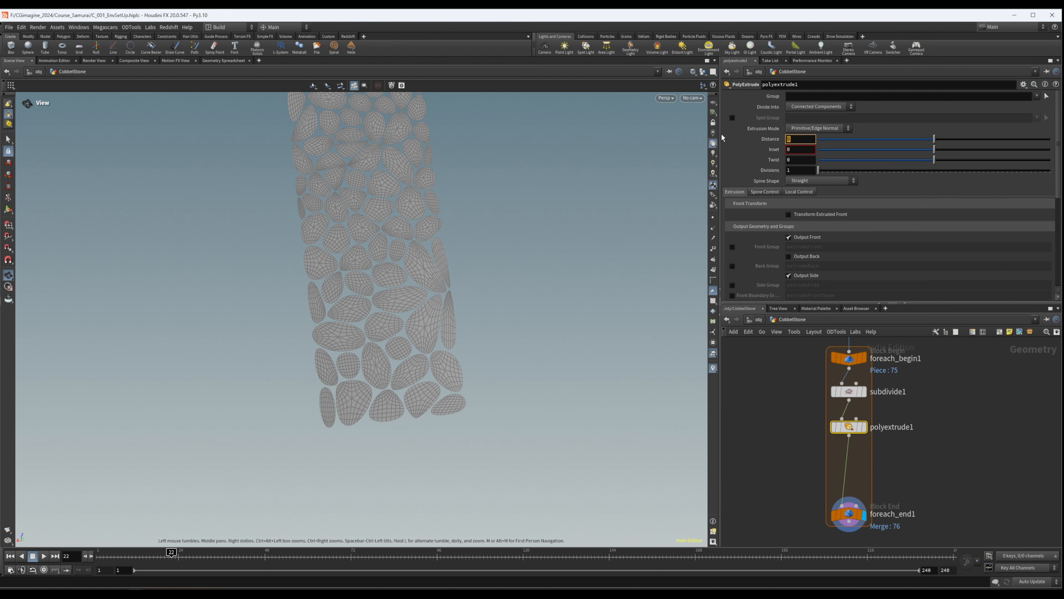
pyautogui.press('Return')
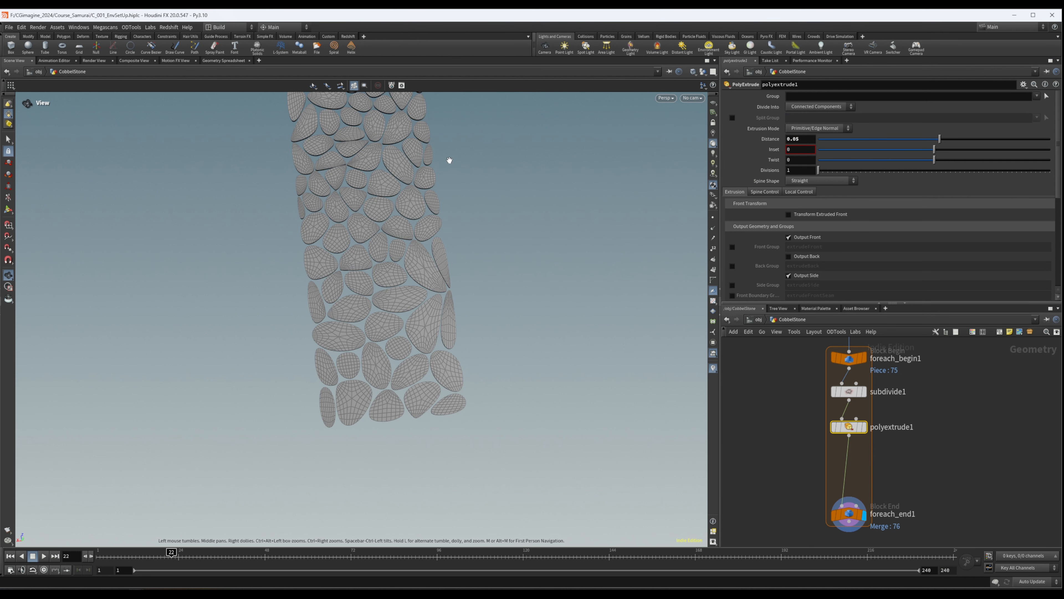
pyautogui.click(788, 256)
pyautogui.moveTo(556, 261); pyautogui.dragTo(396, 102)
pyautogui.moveTo(330, 366); pyautogui.dragTo(532, 320, button='right')
pyautogui.moveTo(532, 319); pyautogui.dragTo(461, 390, button='middle')
pyautogui.moveTo(461, 390); pyautogui.dragTo(368, 224)
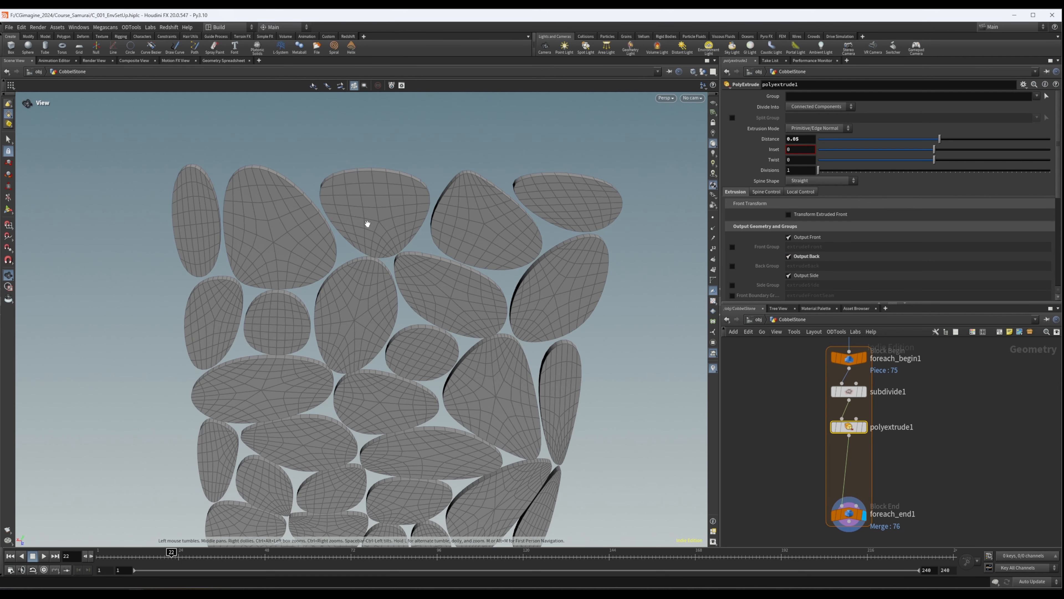
pyautogui.click(788, 257)
pyautogui.moveTo(527, 214); pyautogui.dragTo(494, 302)
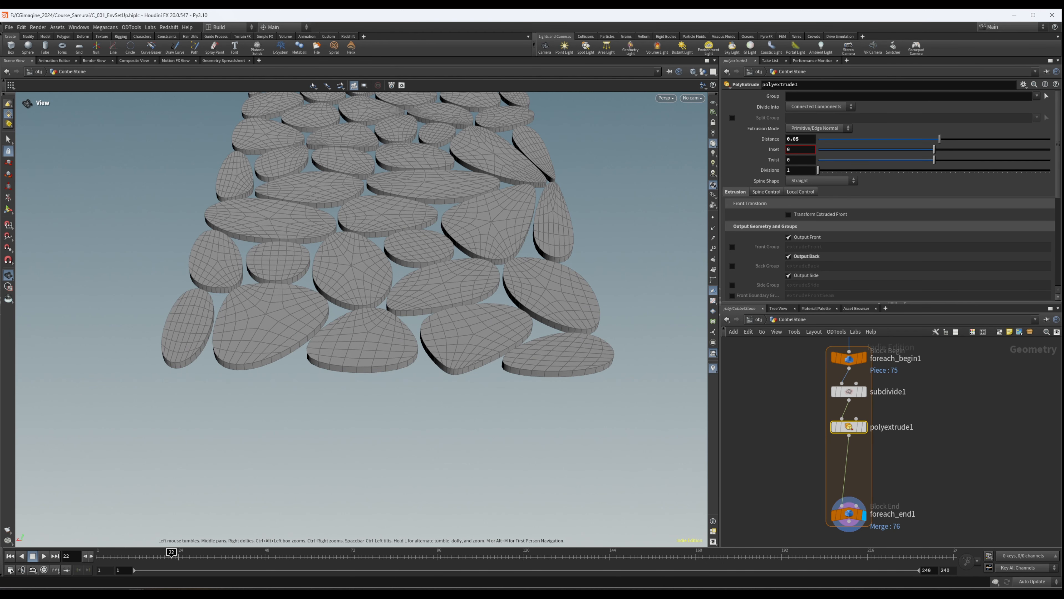
pyautogui.scroll(-5, 906, 258)
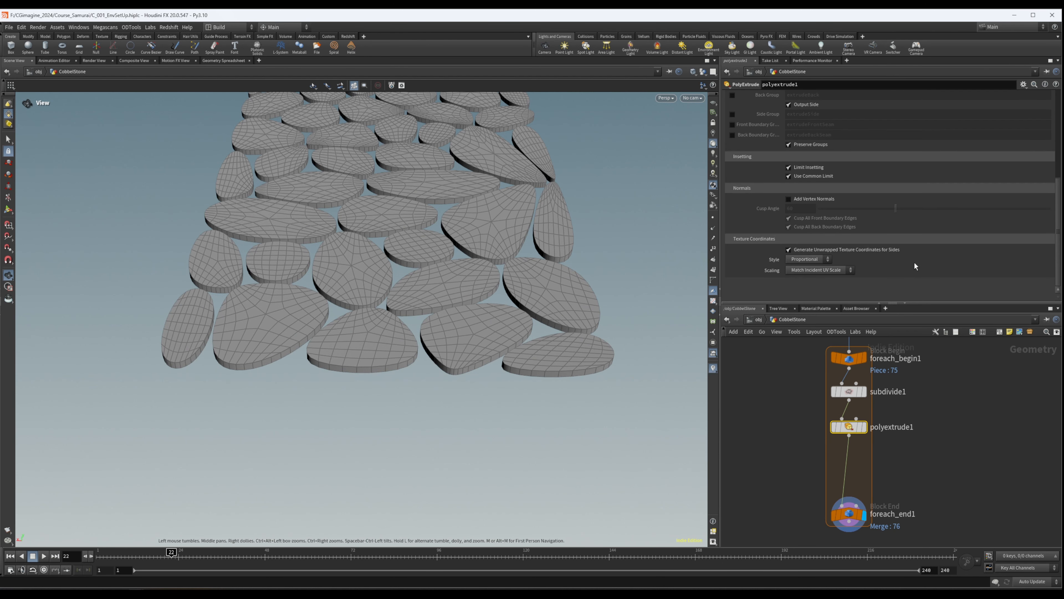
pyautogui.scroll(5, 880, 255)
pyautogui.moveTo(357, 185); pyautogui.dragTo(346, 307)
# - Insert a second Subdivide node between polyextrude1 and foreach_end1
pyautogui.moveTo(922, 499); pyautogui.dragTo(908, 475, button='middle')
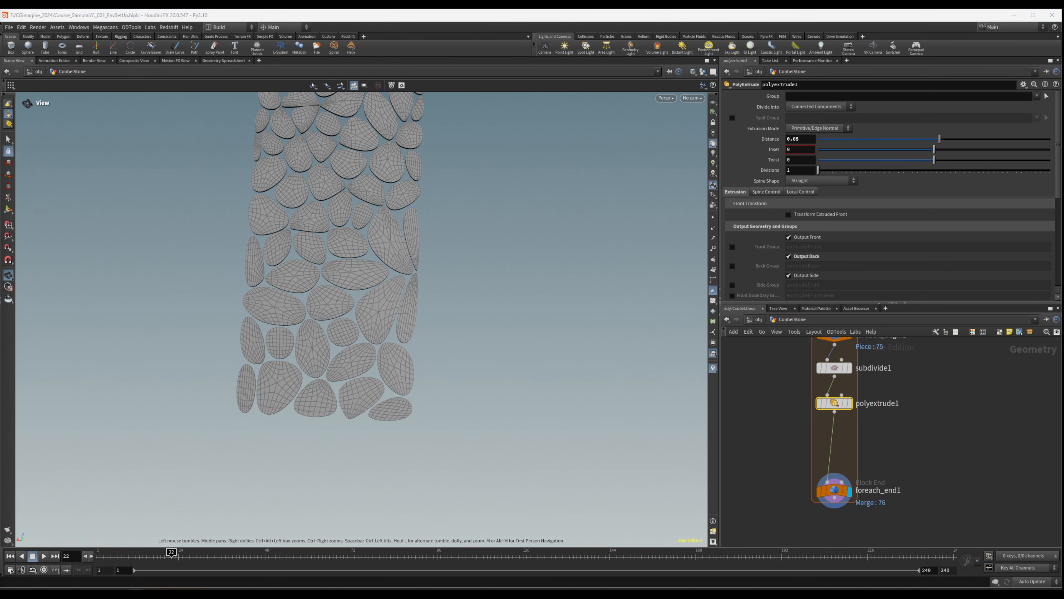
pyautogui.moveTo(888, 438); pyautogui.dragTo(884, 402, button='middle')
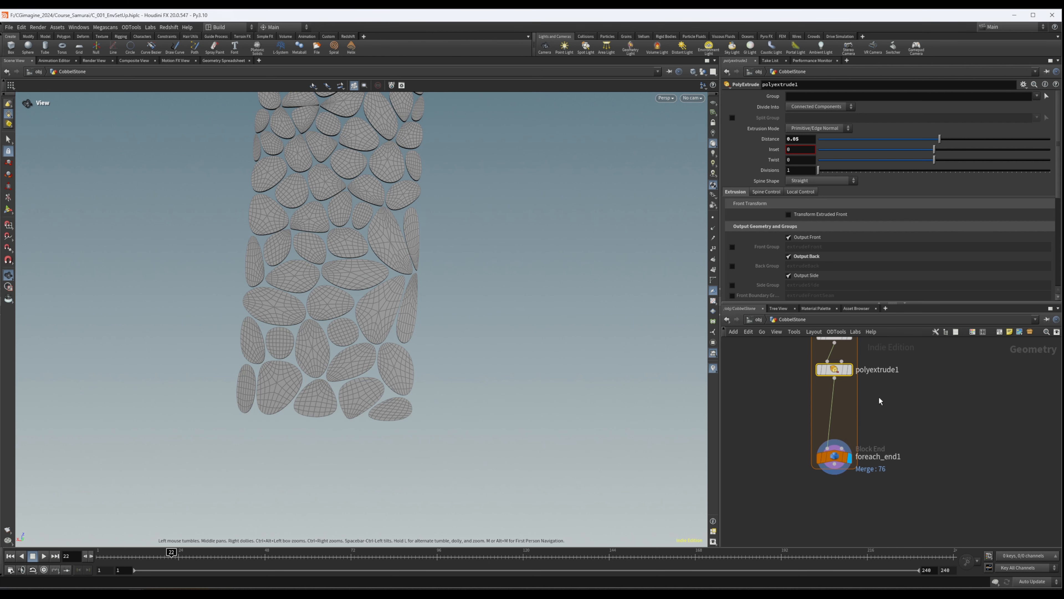
pyautogui.press('Tab')
pyautogui.write('subs')
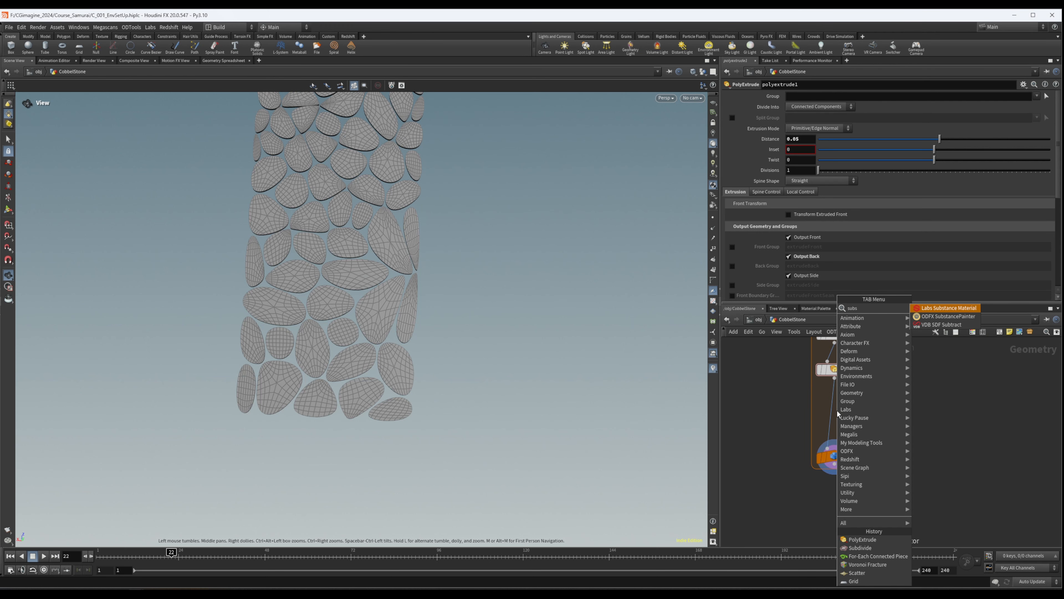
pyautogui.press('BackSpace')
pyautogui.press('Return')
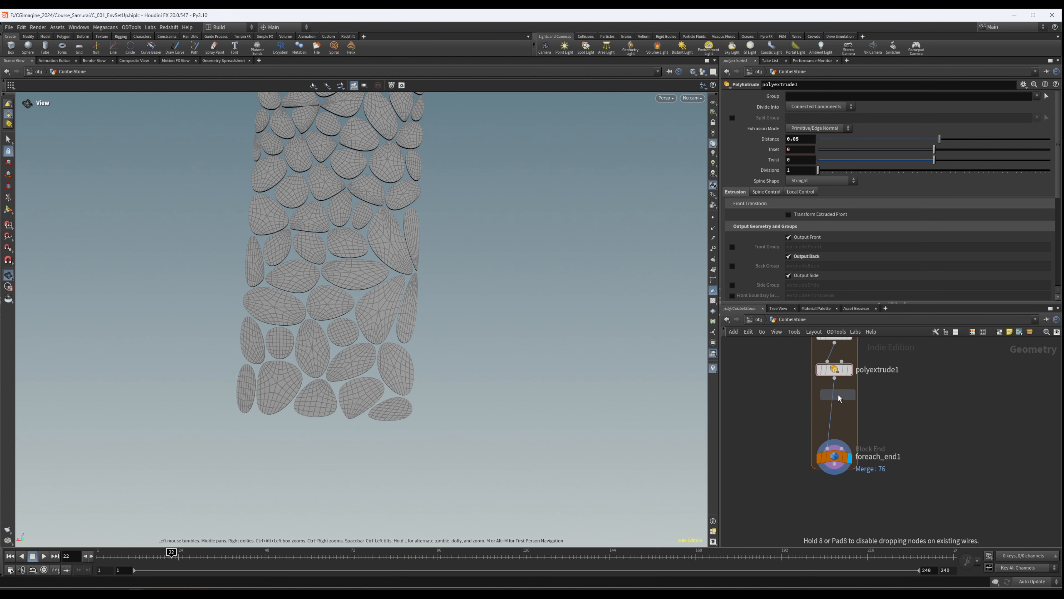
pyautogui.click(835, 402)
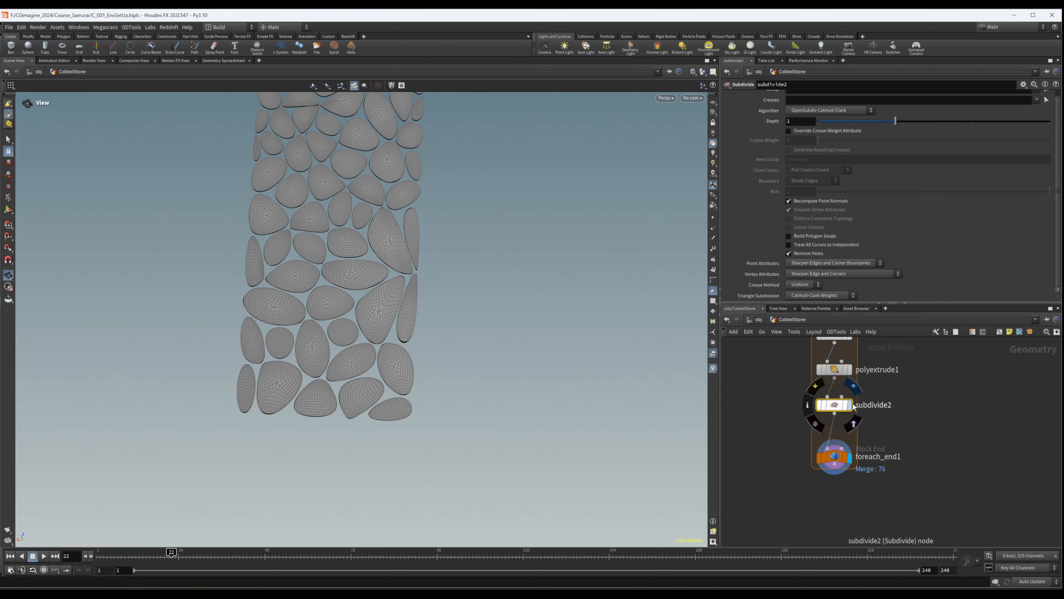
# - Smooth the extruded stones further by setting the Depth of subdivide2 to 2
pyautogui.moveTo(852, 409)
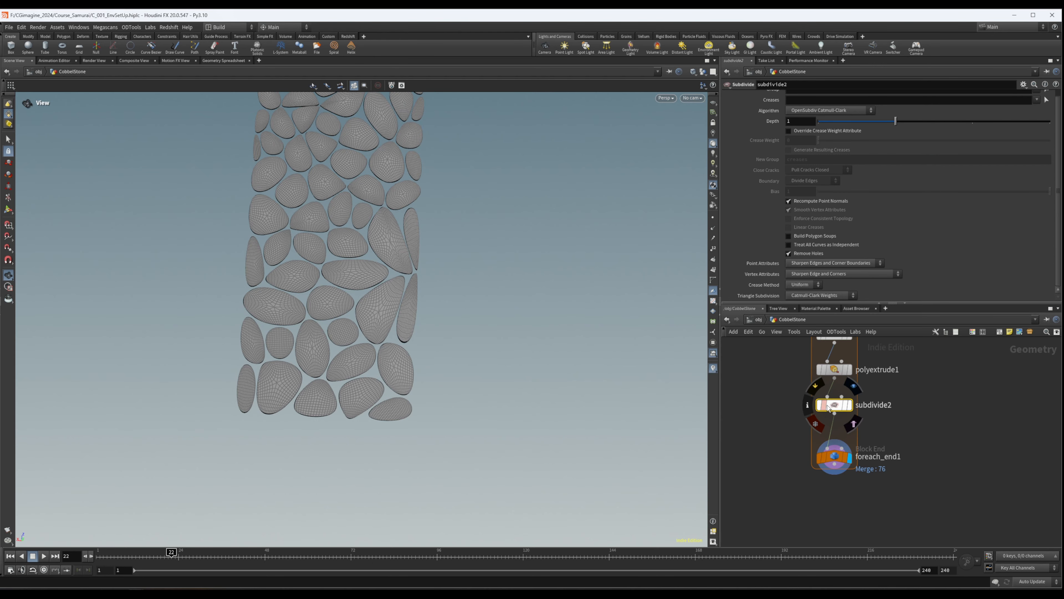
pyautogui.moveTo(359, 308); pyautogui.dragTo(613, 280, button='right')
pyautogui.moveTo(613, 281); pyautogui.dragTo(401, 223)
pyautogui.moveTo(401, 223); pyautogui.dragTo(471, 214, button='right')
pyautogui.moveTo(472, 213); pyautogui.dragTo(466, 240, button='middle')
pyautogui.moveTo(465, 239); pyautogui.dragTo(577, 262)
pyautogui.moveTo(331, 290); pyautogui.dragTo(342, 330)
pyautogui.click(958, 121)
pyautogui.moveTo(635, 236); pyautogui.dragTo(355, 307)
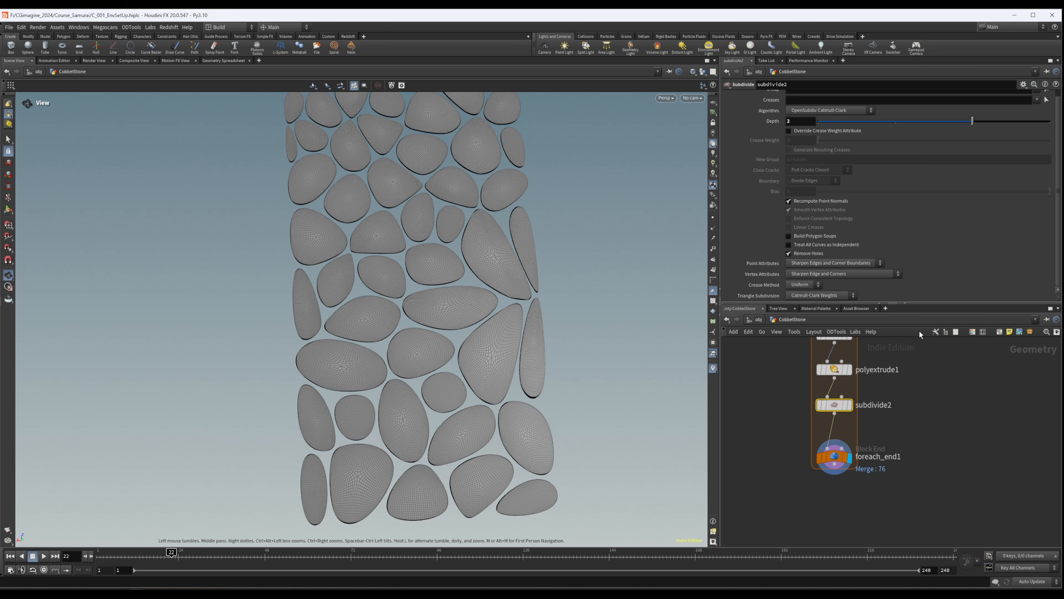
pyautogui.moveTo(442, 293); pyautogui.dragTo(509, 505)
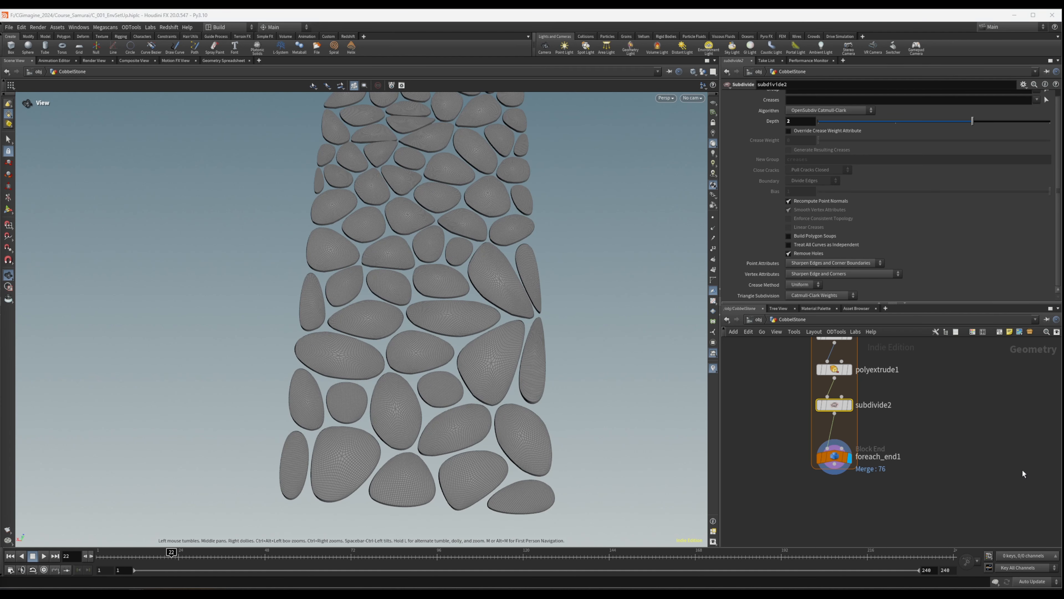
# - Insert a Mountain node between subdivide2 and foreach_end1 to add noise to the stones
pyautogui.scroll(2, 885, 419)
pyautogui.press('Tab')
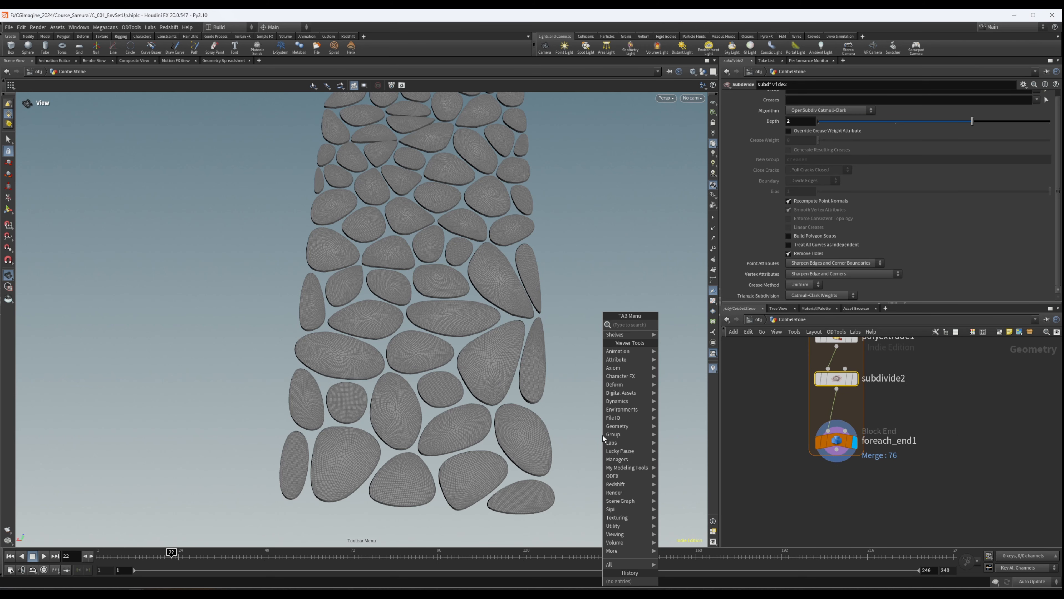
pyautogui.write('moun')
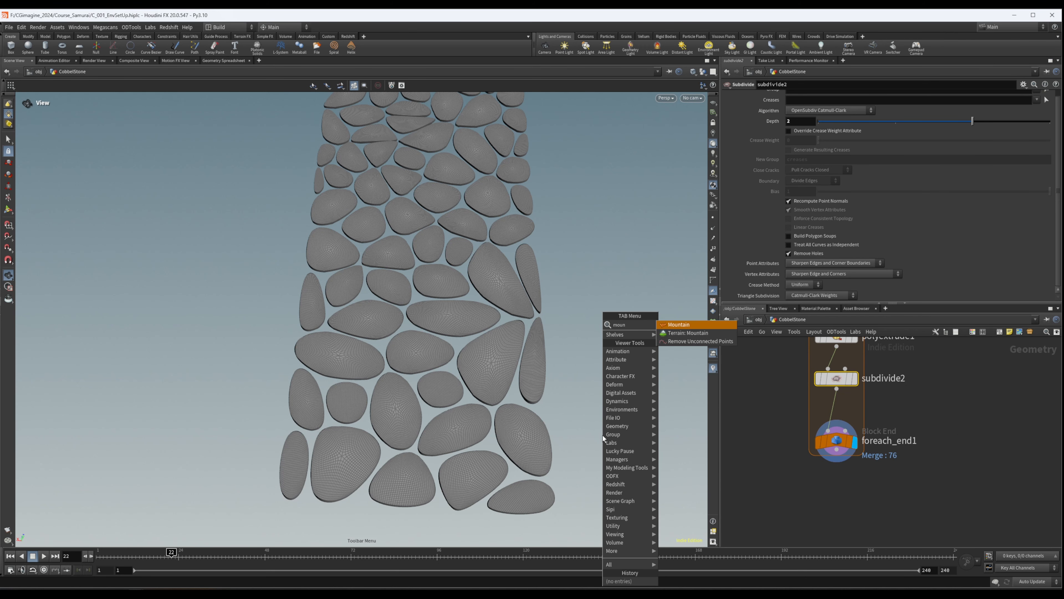
pyautogui.press('Escape')
pyautogui.moveTo(835, 401); pyautogui.dragTo(835, 437)
pyautogui.moveTo(836, 377); pyautogui.dragTo(836, 382)
pyautogui.moveTo(923, 367); pyautogui.dragTo(775, 415)
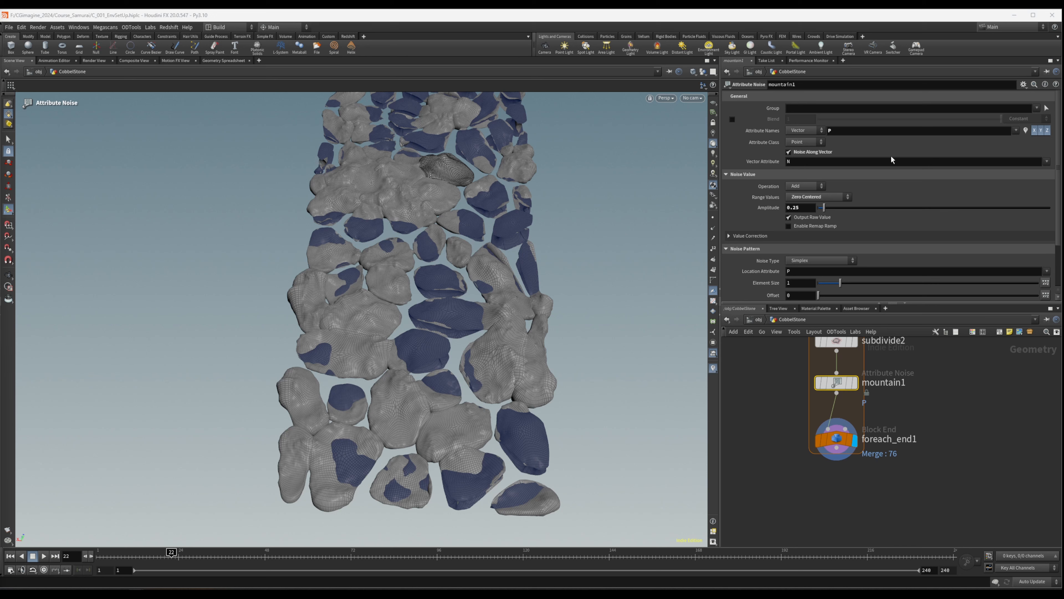
# - Refine the stone surface noise by setting mountain1's Amplitude to 0.02 and Element Size to .25
pyautogui.moveTo(802, 209); pyautogui.dragTo(795, 207)
pyautogui.write('02')
pyautogui.press('Return')
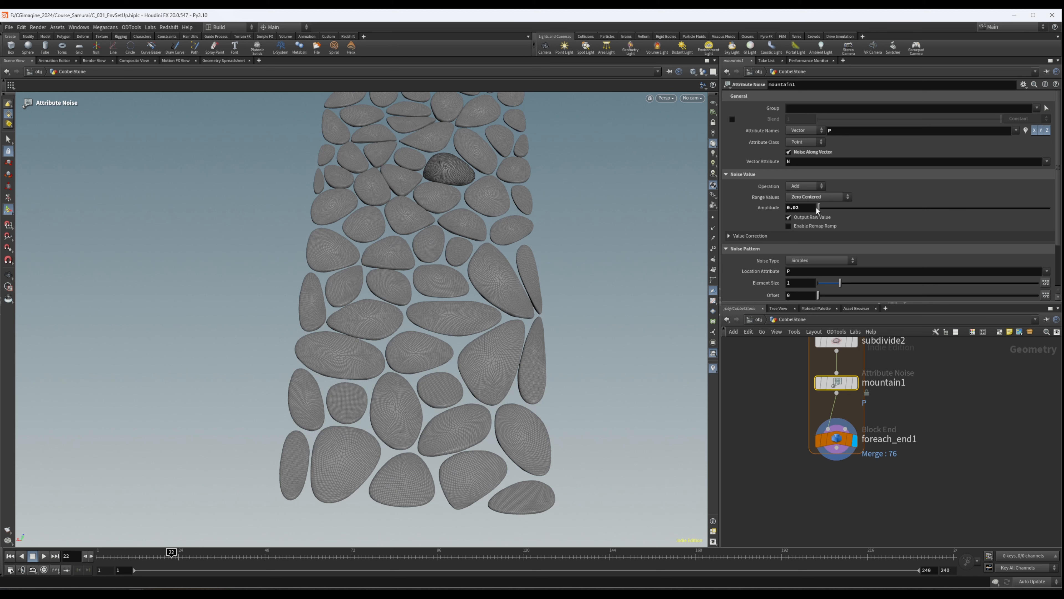
pyautogui.click(810, 284)
pyautogui.write('.25')
pyautogui.press('Return')
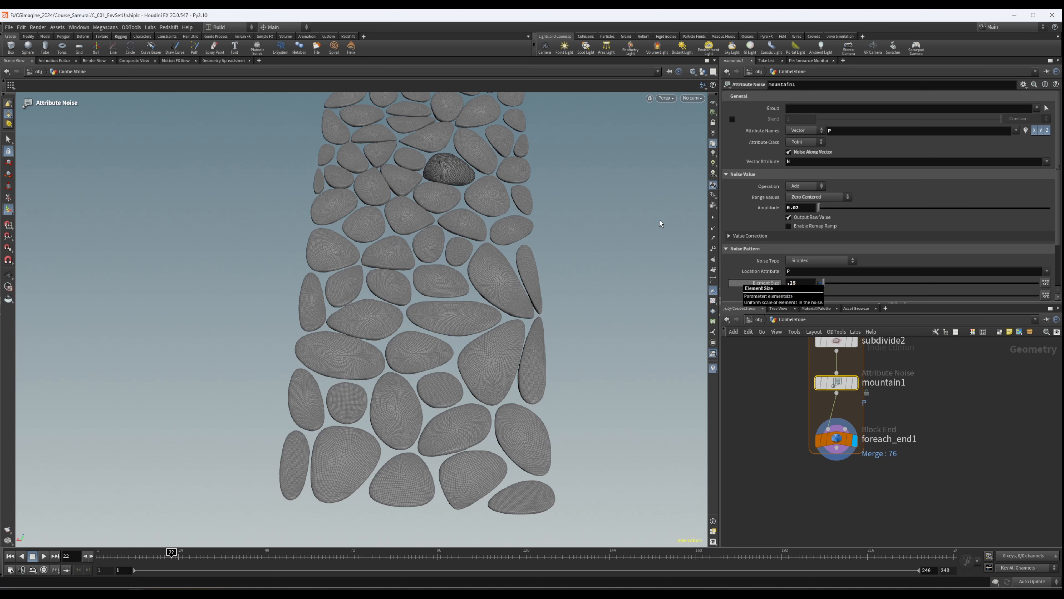
pyautogui.press('Escape')
pyautogui.scroll(10, 648, 235)
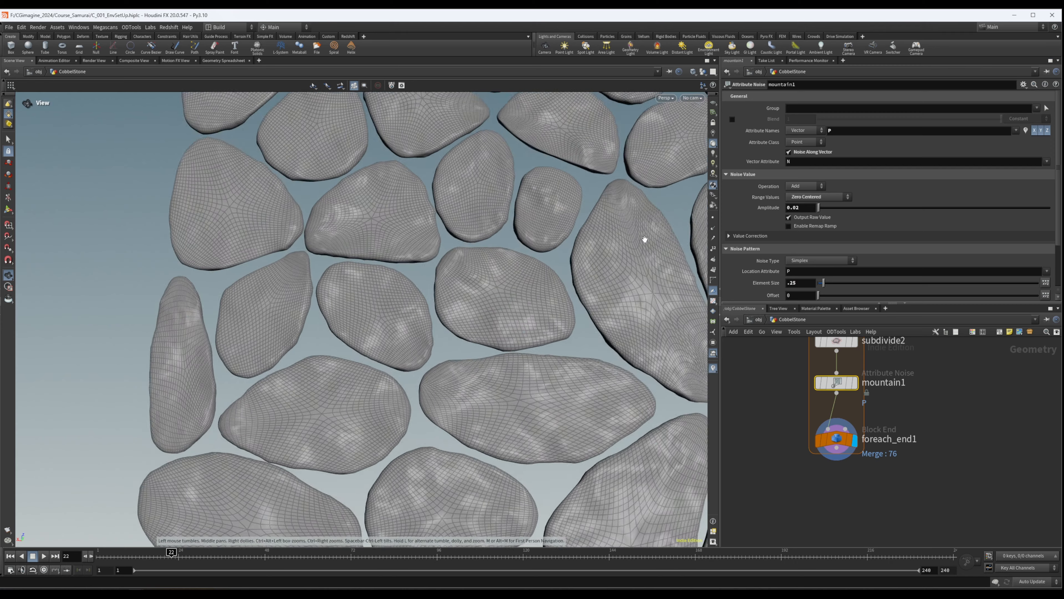
pyautogui.moveTo(645, 238); pyautogui.dragTo(504, 205)
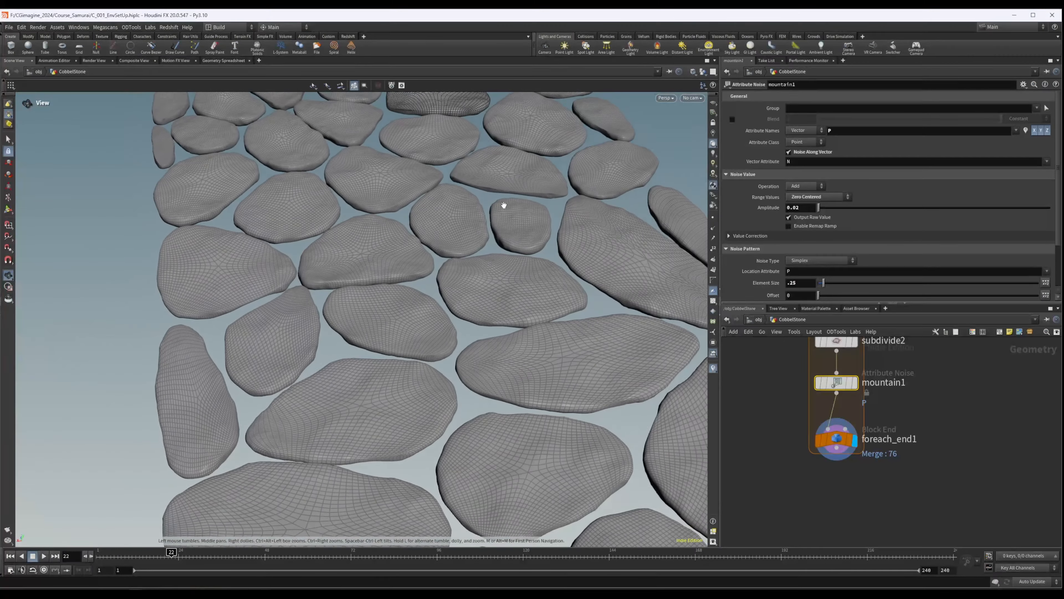
pyautogui.press('Return')
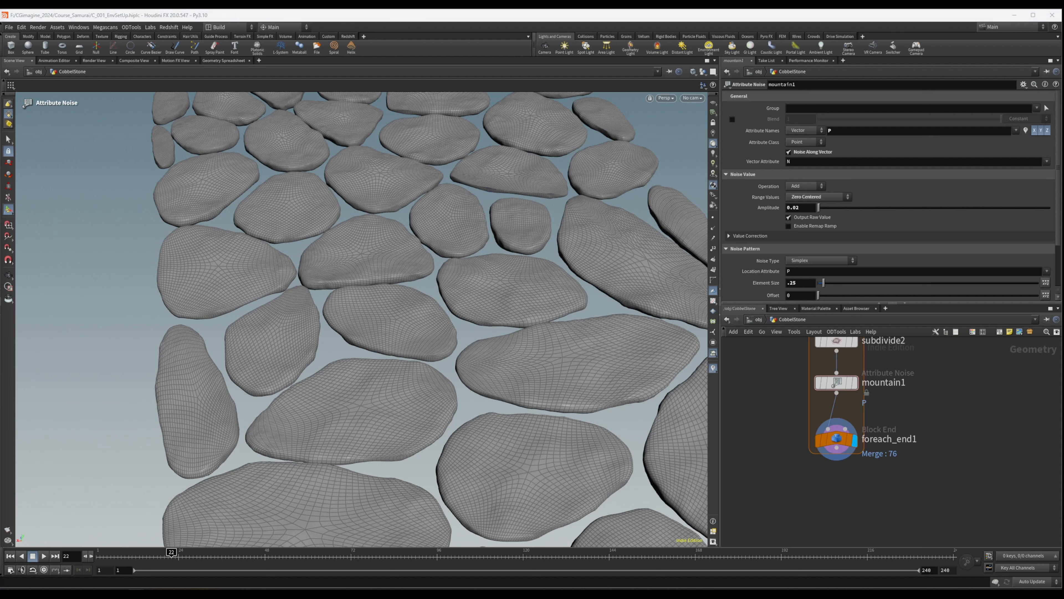
# - Move the foreach_end1 node further down, leaving room for more nodes beneath mountain1
pyautogui.scroll(-4, 871, 420)
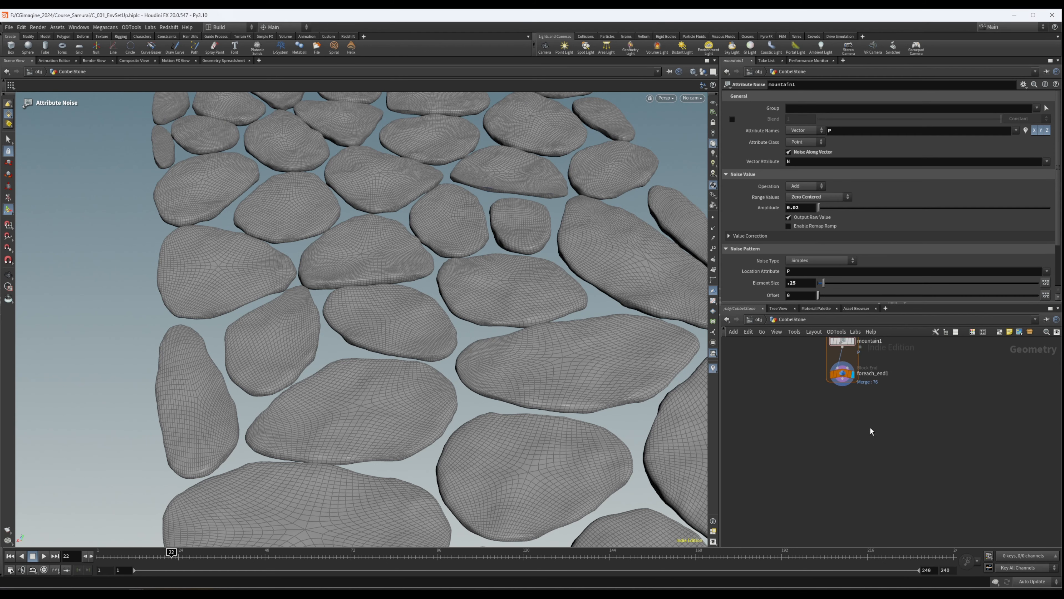
pyautogui.moveTo(846, 403); pyautogui.dragTo(846, 454)
pyautogui.moveTo(899, 422); pyautogui.dragTo(895, 452, button='middle')
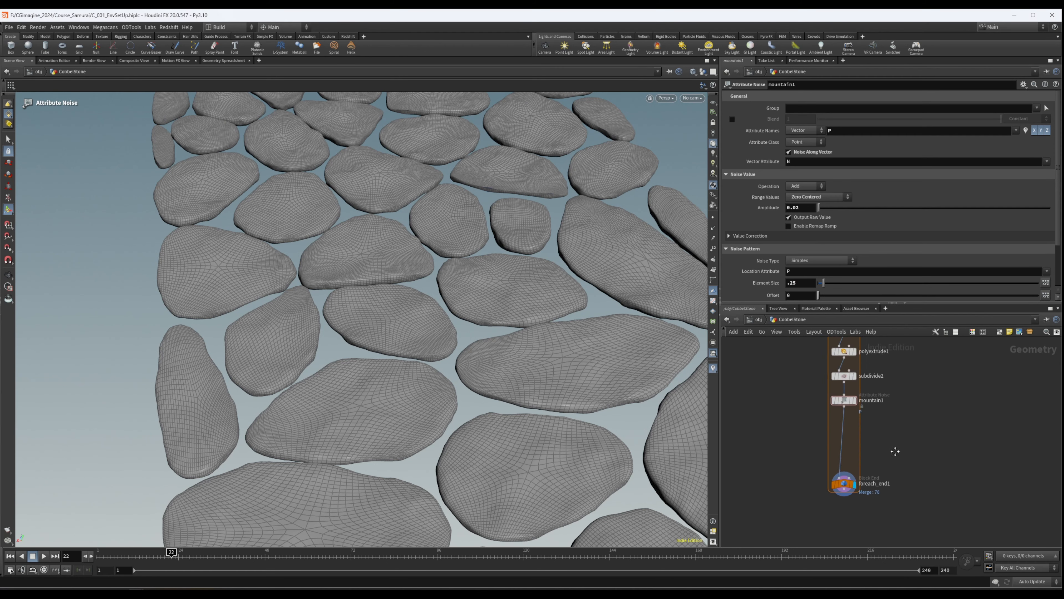
# - Insert a VDB from Polygons node between mountain1 and foreach_end1
pyautogui.press('Tab')
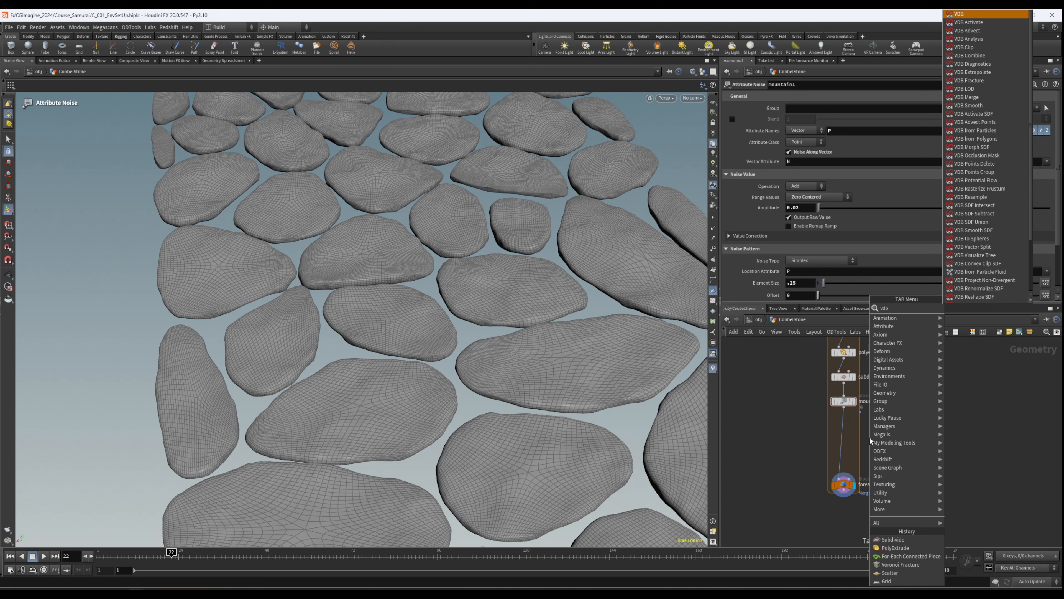
pyautogui.write('vdbfrom')
pyautogui.press('Down')
pyautogui.press('Return')
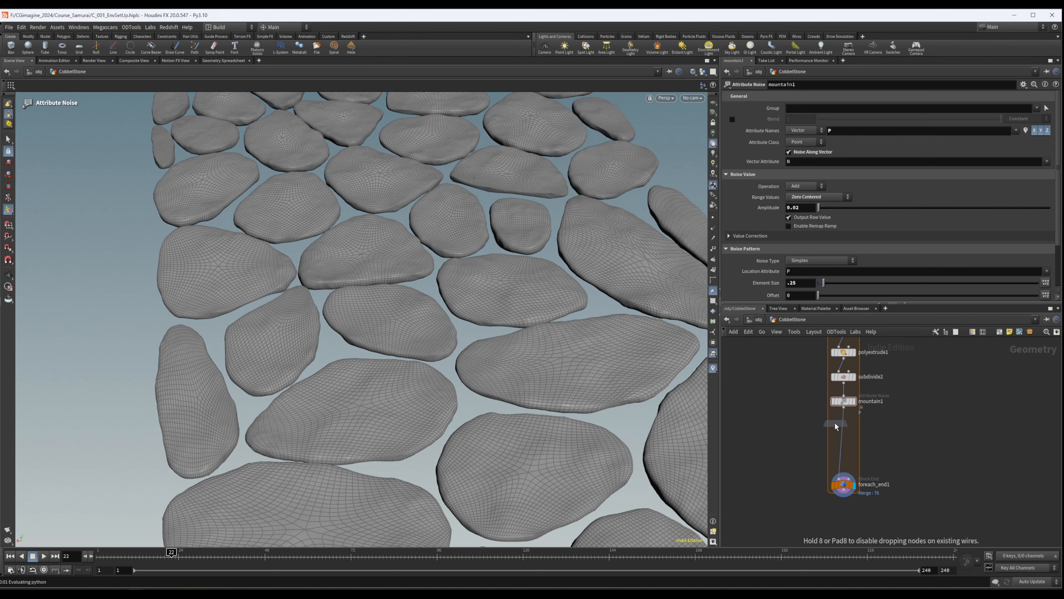
pyautogui.press('Escape')
pyautogui.moveTo(397, 338); pyautogui.dragTo(423, 352)
pyautogui.moveTo(488, 375); pyautogui.dragTo(304, 300)
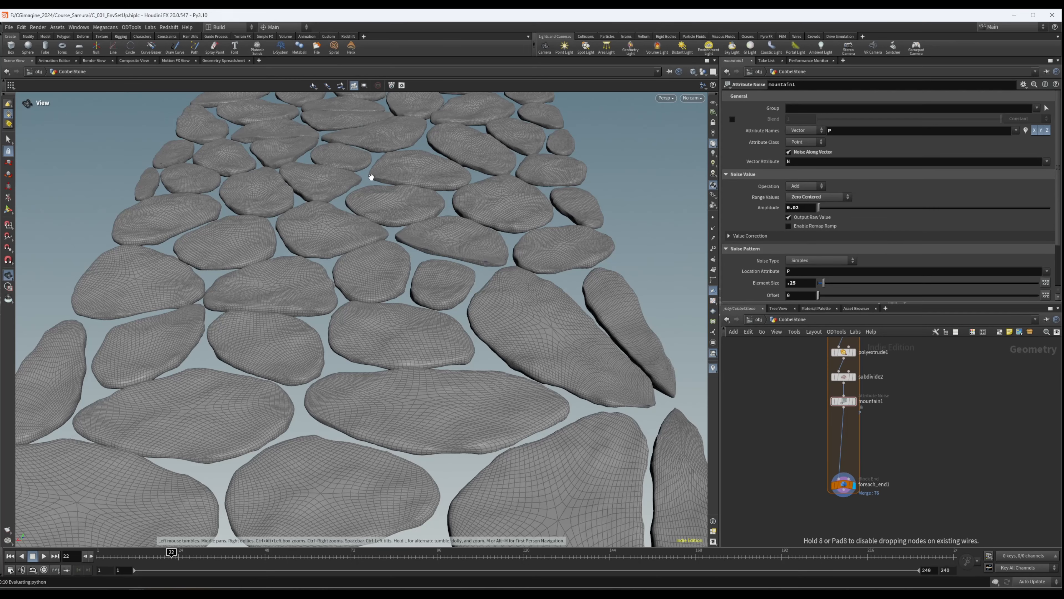
pyautogui.moveTo(371, 178); pyautogui.dragTo(349, 239)
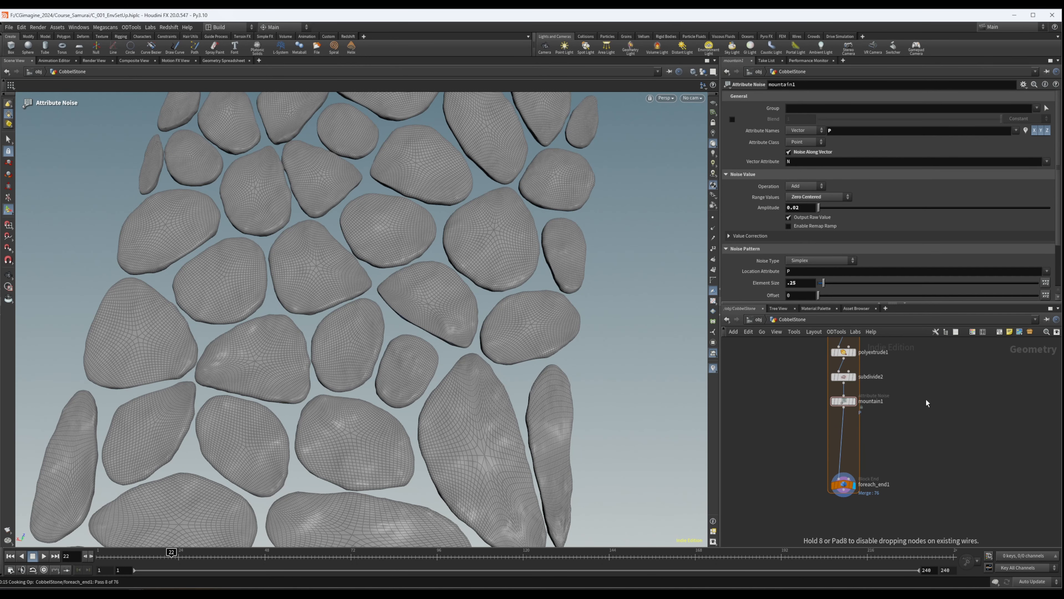
pyautogui.click(867, 424)
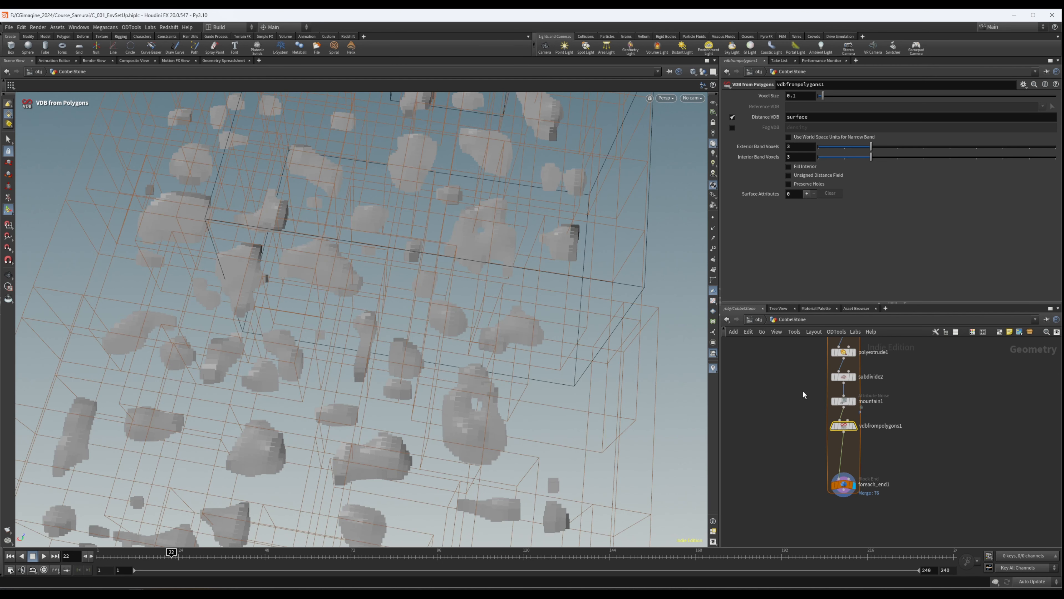
# - Display vdbfrompolygons1 on its own and set its Voxel Size to 0.01
pyautogui.click(857, 412)
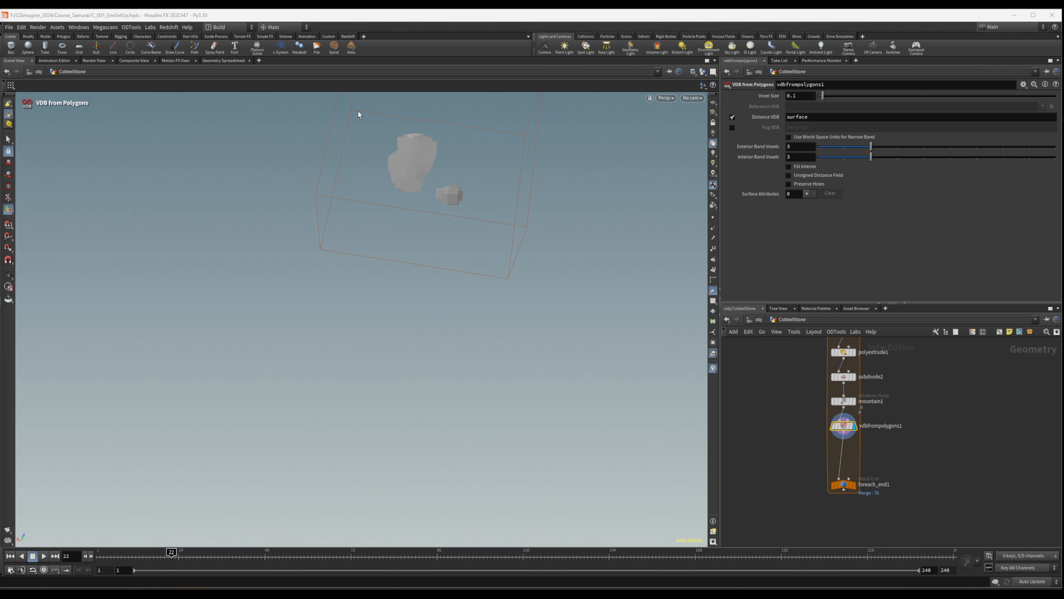
pyautogui.click(793, 96)
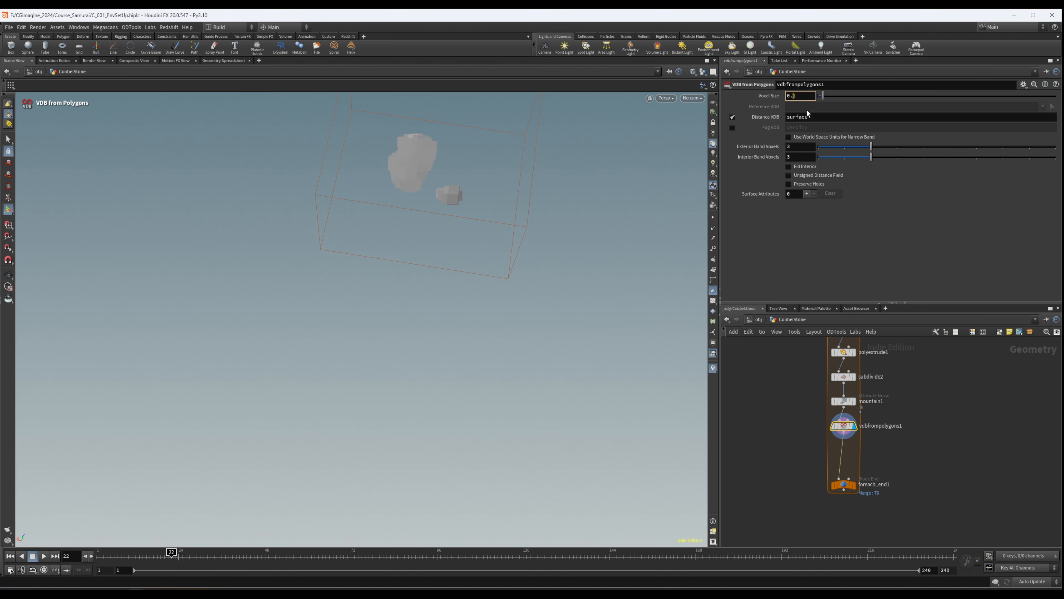
pyautogui.write('0')
pyautogui.press('Return')
pyautogui.press('Escape')
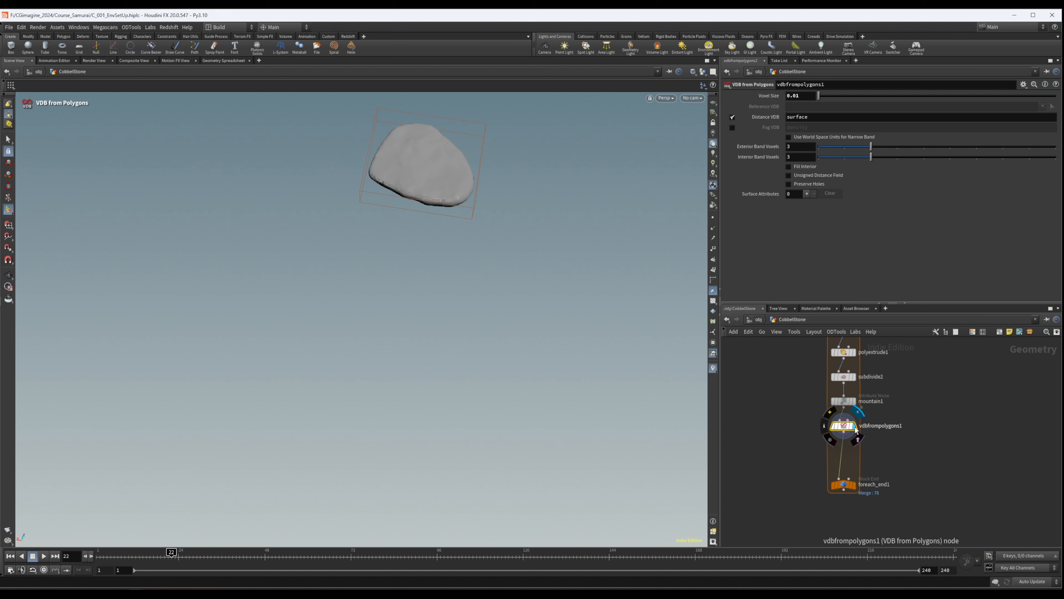
pyautogui.press('Escape')
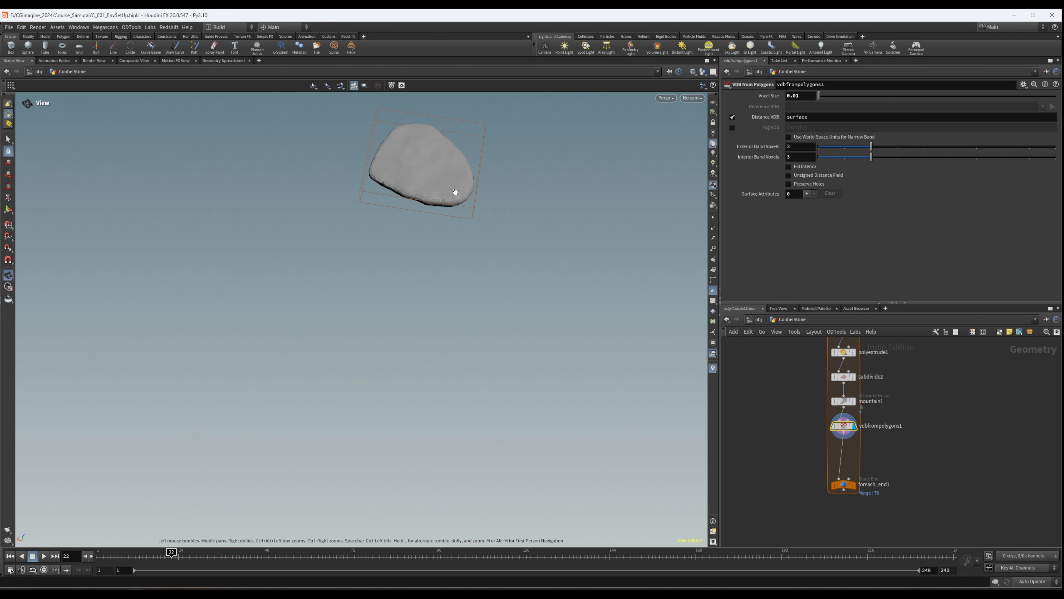
# - Examine the VDB-converted single stone, and display foreach_end1 to inspect the whole cobblestone path
pyautogui.moveTo(454, 191); pyautogui.dragTo(379, 266, button='middle')
pyautogui.keyDown('alt'); pyautogui.moveTo(379, 267); pyautogui.dragTo(352, 245); pyautogui.keyUp('alt')
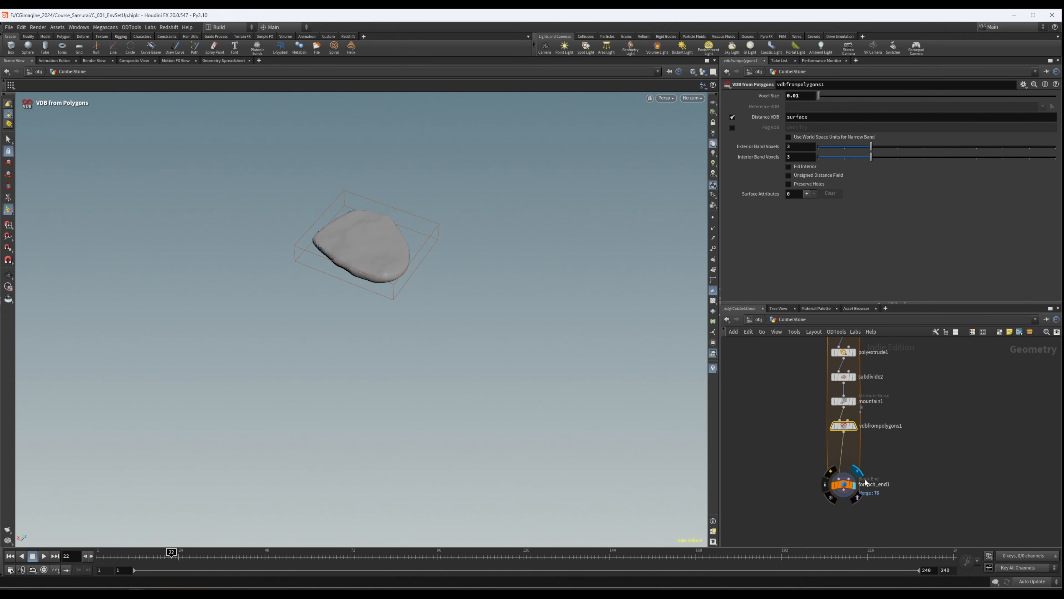
pyautogui.keyDown('alt'); pyautogui.moveTo(413, 297); pyautogui.dragTo(410, 343); pyautogui.keyUp('alt')
pyautogui.keyDown('alt'); pyautogui.moveTo(411, 343); pyautogui.dragTo(361, 280, button='right'); pyautogui.keyUp('alt')
pyautogui.keyDown('alt'); pyautogui.moveTo(361, 280); pyautogui.dragTo(423, 326); pyautogui.keyUp('alt')
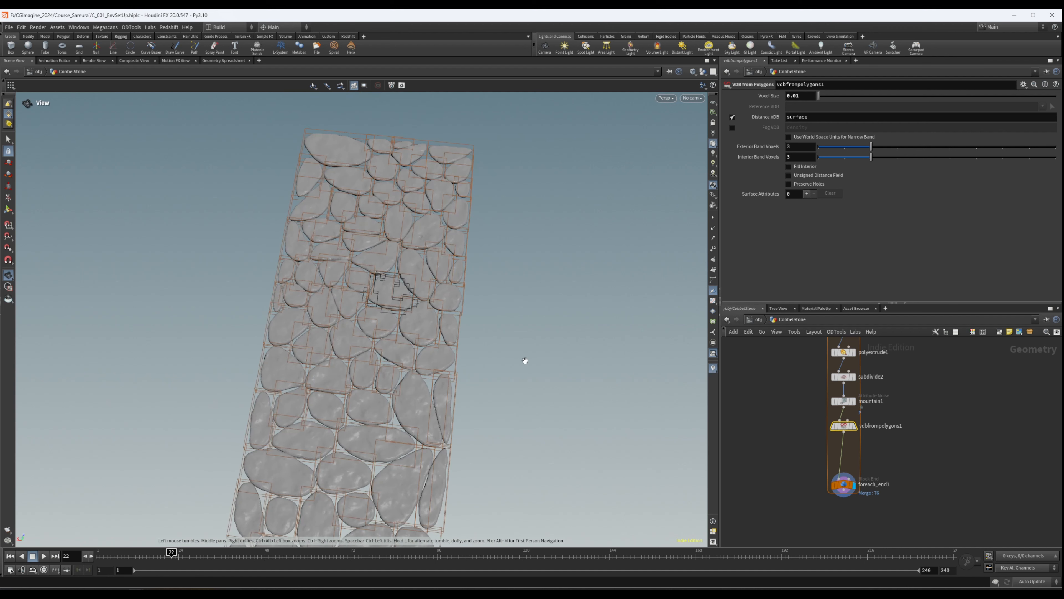
# - Move foreach_end1 slightly further down and insert a Volume Noise SDF node between vdbfrompolygons1 and foreach_end1
pyautogui.scroll(3, 830, 453)
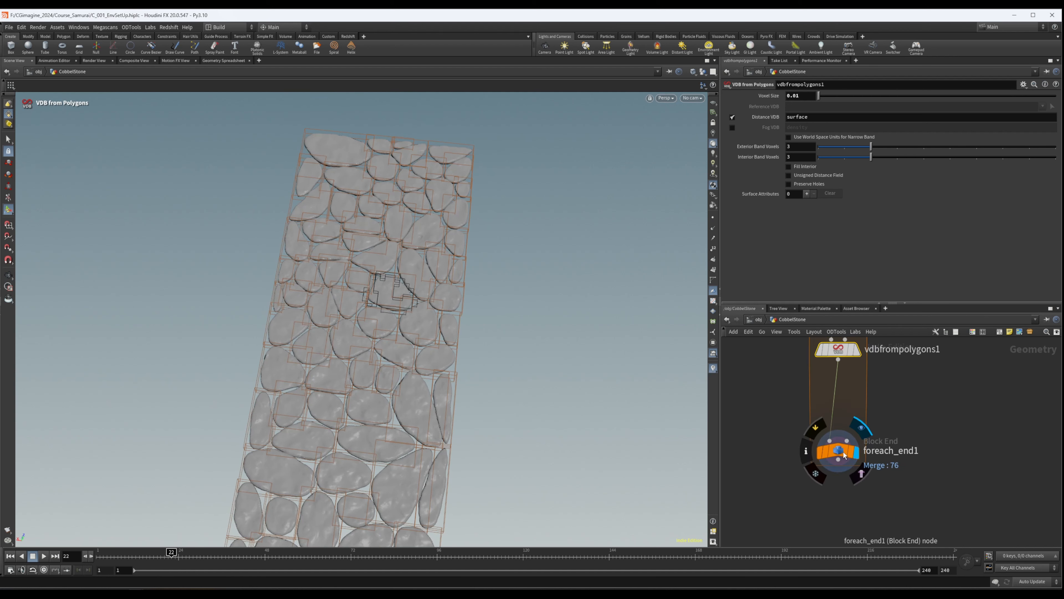
pyautogui.moveTo(844, 451); pyautogui.dragTo(844, 466)
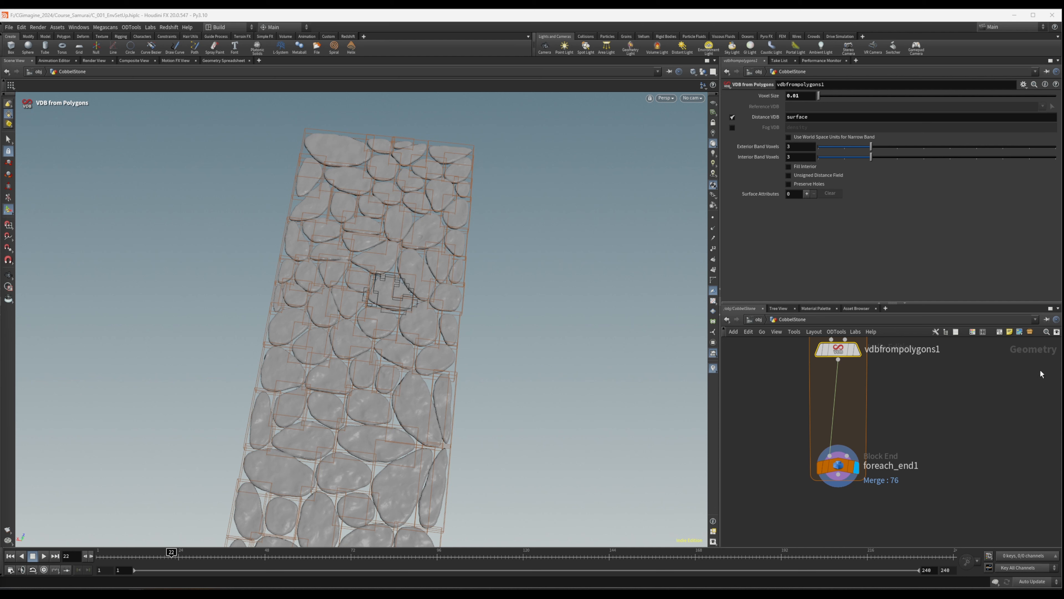
pyautogui.press('Tab')
pyautogui.write('volum')
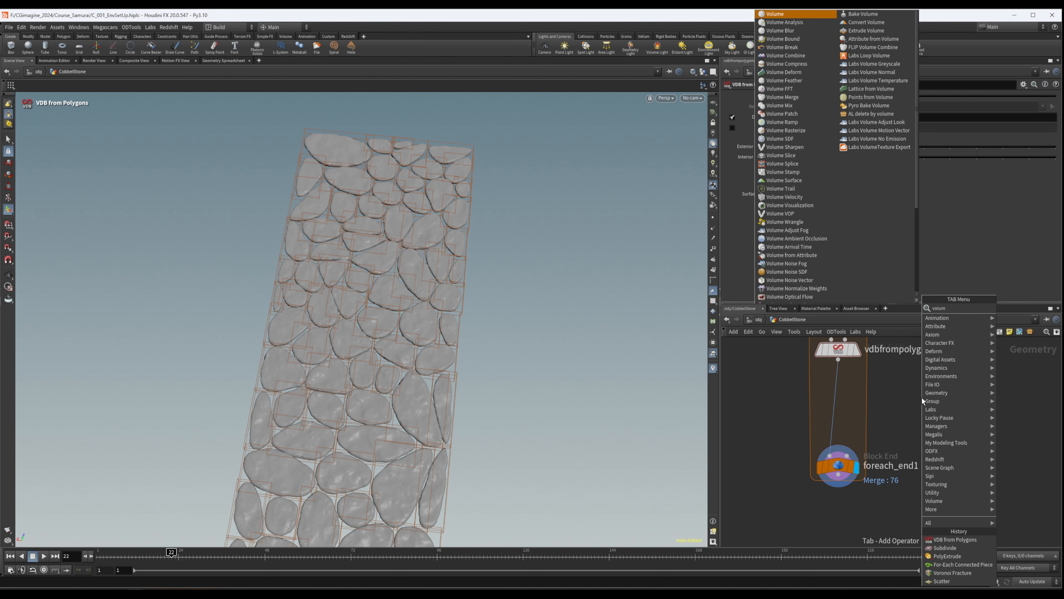
pyautogui.write('nois')
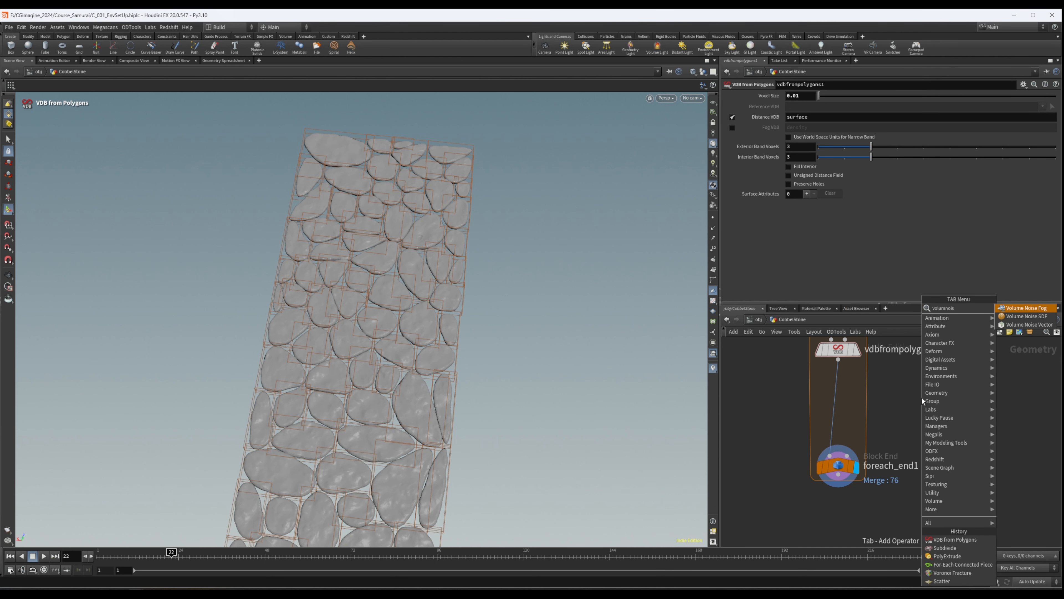
pyautogui.press('Return')
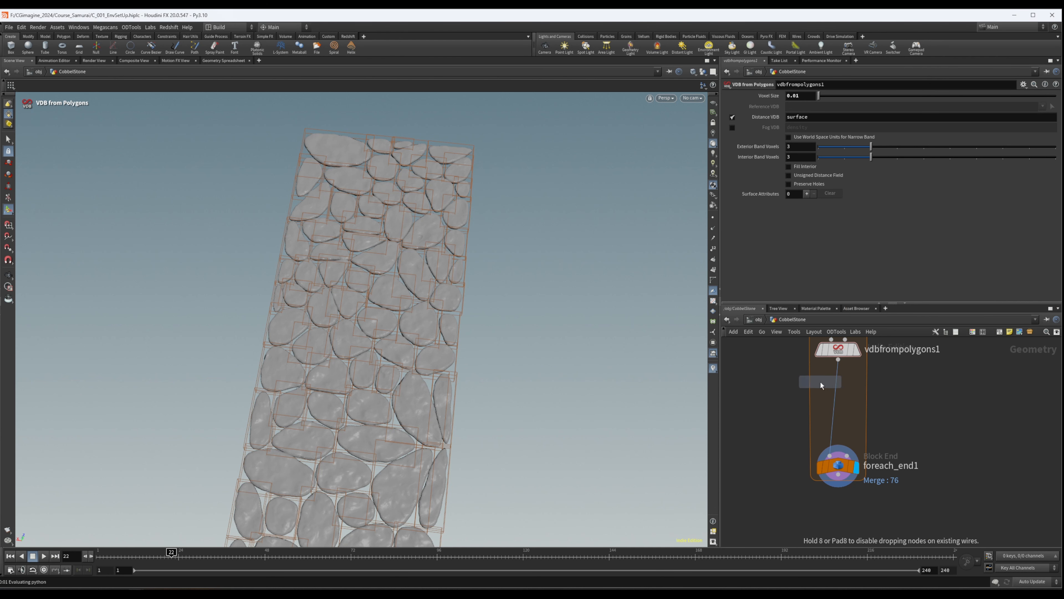
pyautogui.click(840, 380)
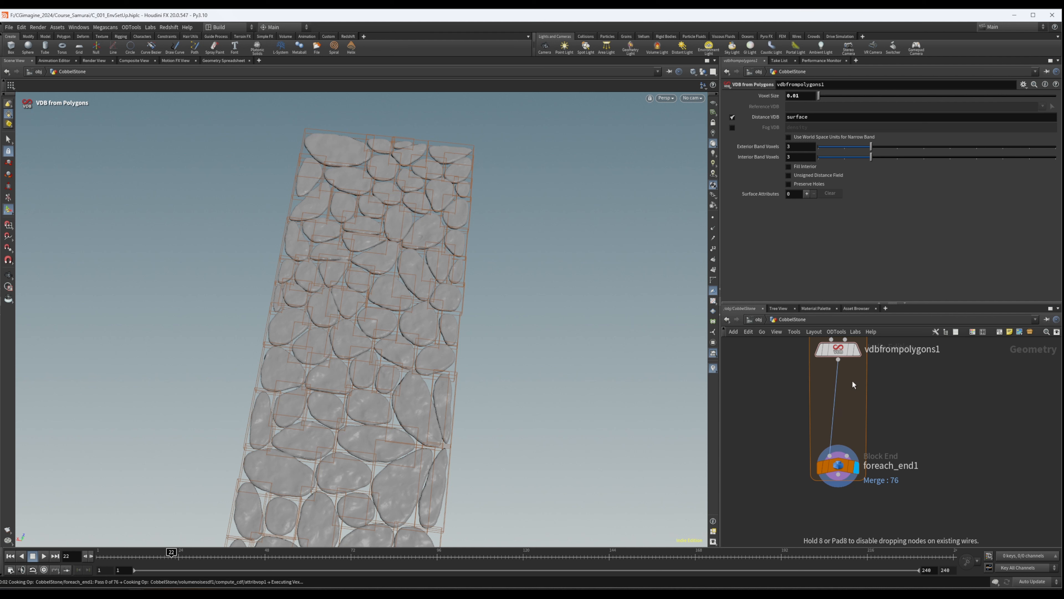
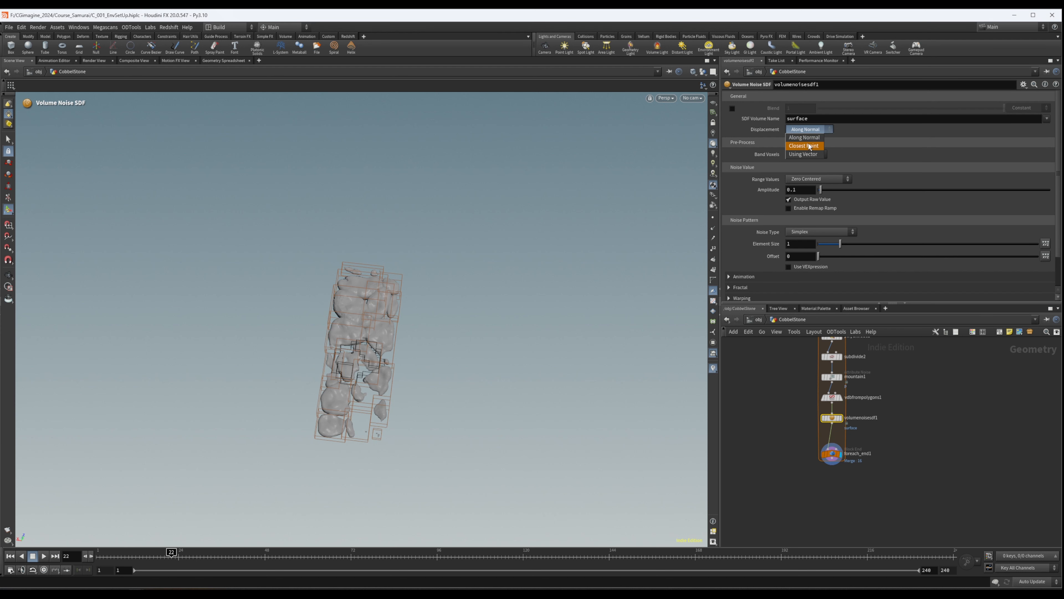
# - Set volumenoisesdf1's Displacement to Closest Point and its Band Voxels to Manual with a Half Width of 10
pyautogui.click(802, 147)
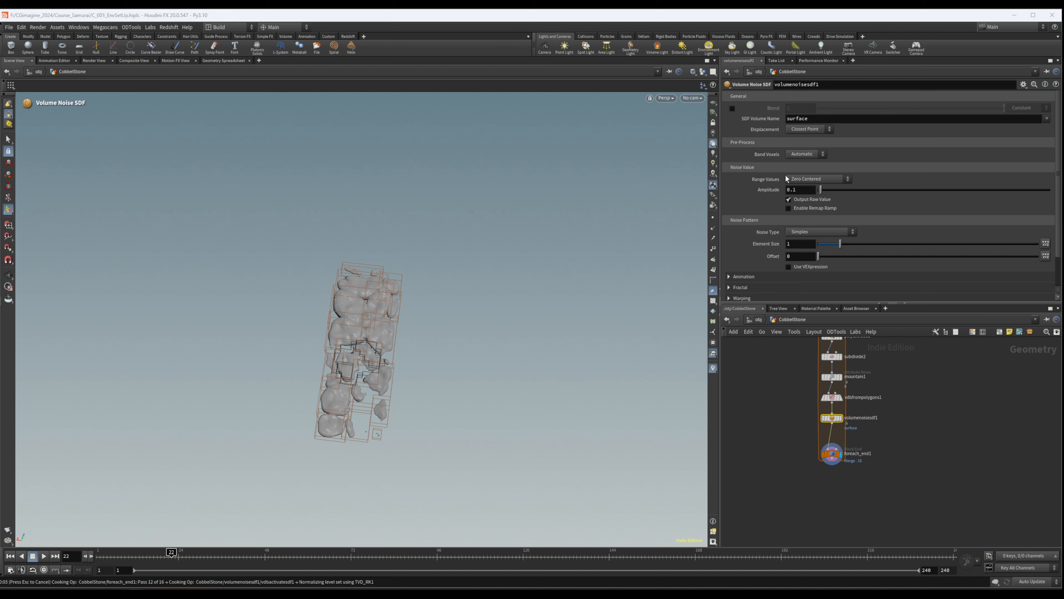
pyautogui.click(807, 155)
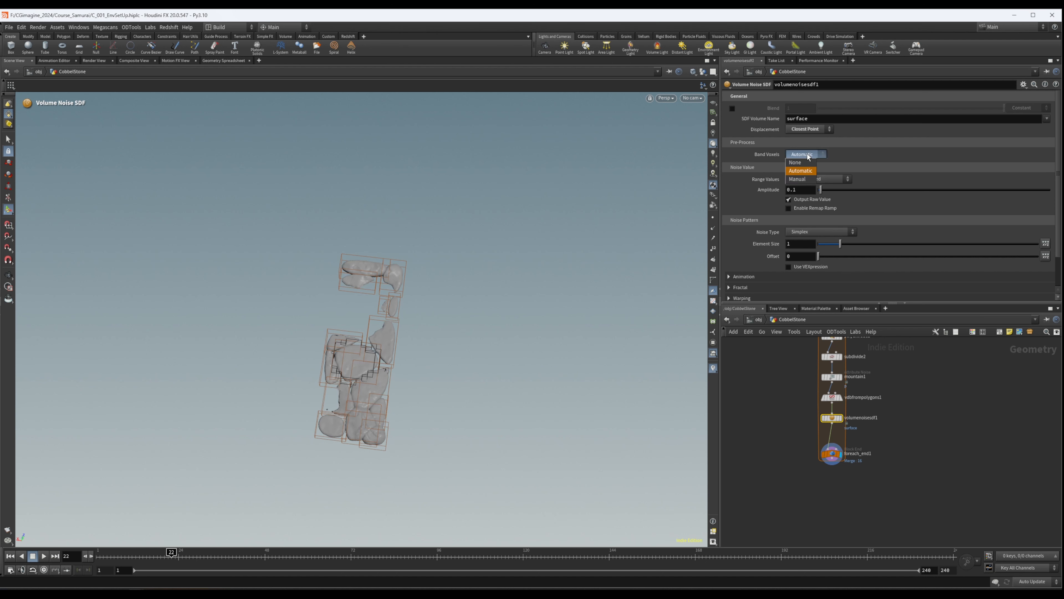
pyautogui.click(799, 179)
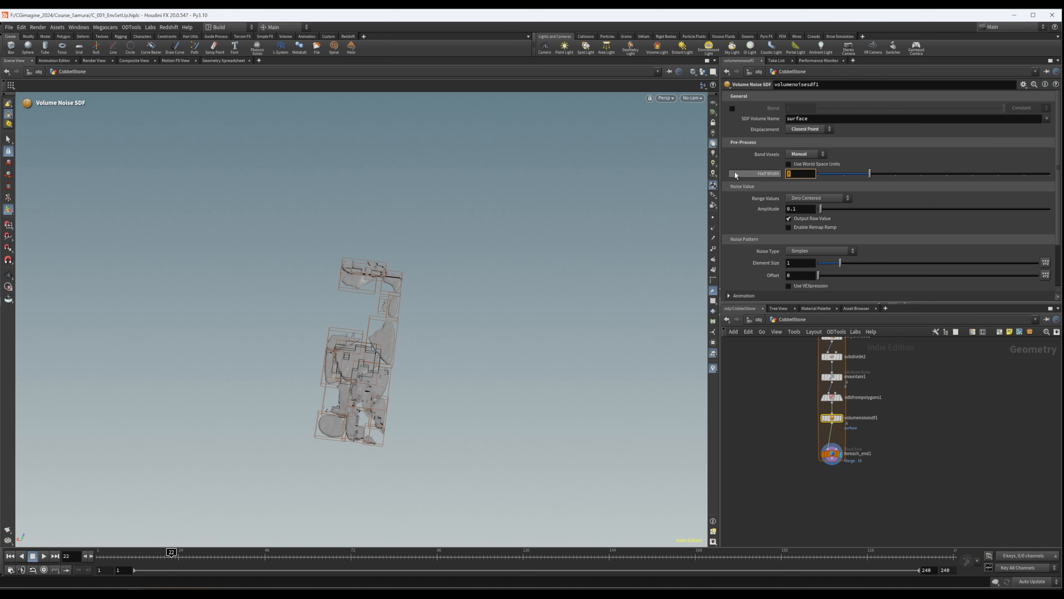
pyautogui.write('10')
pyautogui.press('Return')
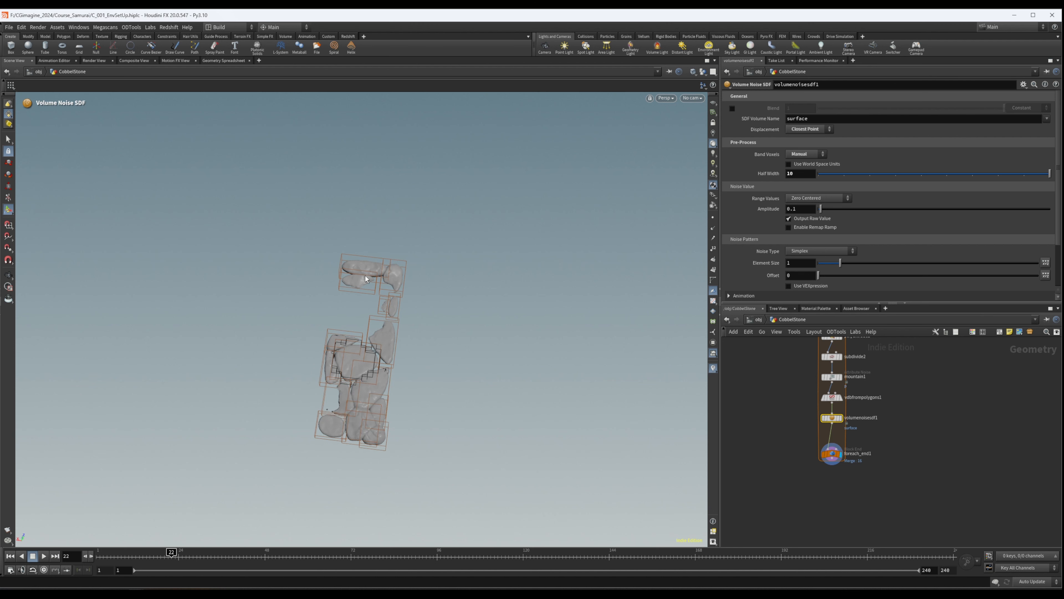
# - Examine the noise-displaced stones from the side and from above, and check the band voxel settings of vdbfrompolygons1
pyautogui.keyDown('alt'); pyautogui.moveTo(365, 276); pyautogui.dragTo(380, 266); pyautogui.keyUp('alt')
pyautogui.keyDown('alt'); pyautogui.moveTo(380, 266); pyautogui.dragTo(362, 319, button='right'); pyautogui.keyUp('alt')
pyautogui.keyDown('alt'); pyautogui.moveTo(361, 318); pyautogui.dragTo(306, 240); pyautogui.keyUp('alt')
pyautogui.moveTo(306, 240); pyautogui.dragTo(455, 327, button='right')
pyautogui.moveTo(456, 326); pyautogui.dragTo(380, 330)
pyautogui.moveTo(380, 330); pyautogui.dragTo(429, 310, button='middle')
pyautogui.moveTo(291, 313)
pyautogui.mouseDown()
pyautogui.moveTo(276, 336)
pyautogui.moveTo(274, 313)
pyautogui.mouseUp()
pyautogui.press('Return')
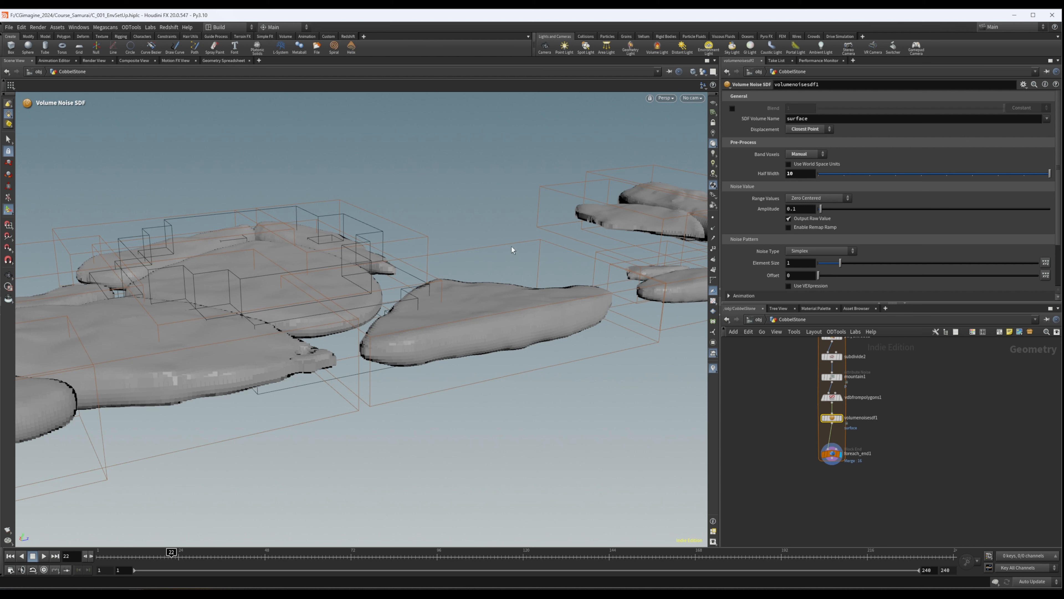
pyautogui.click(829, 399)
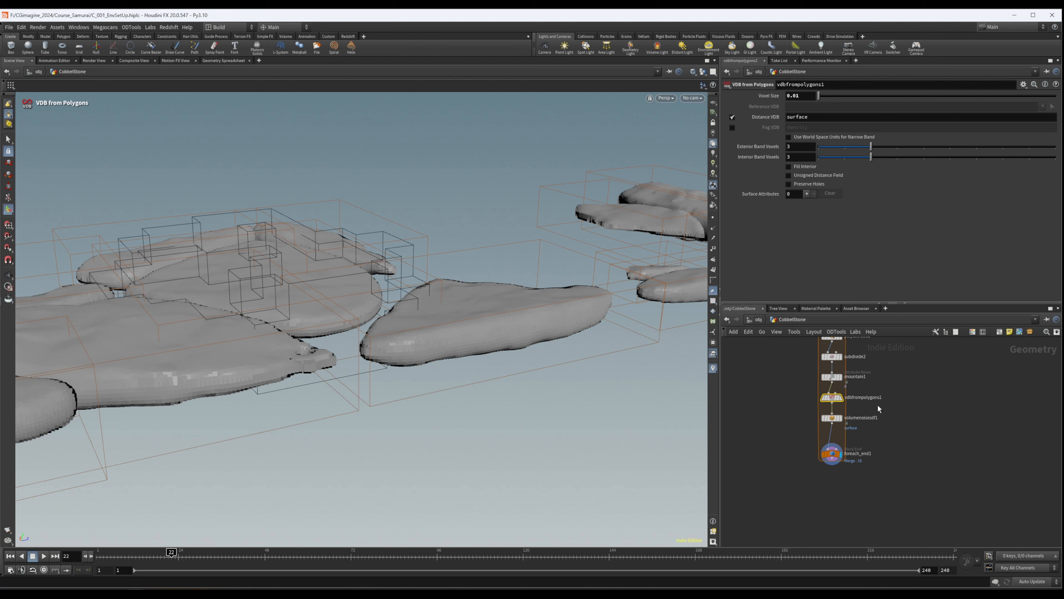
pyautogui.press('Down')
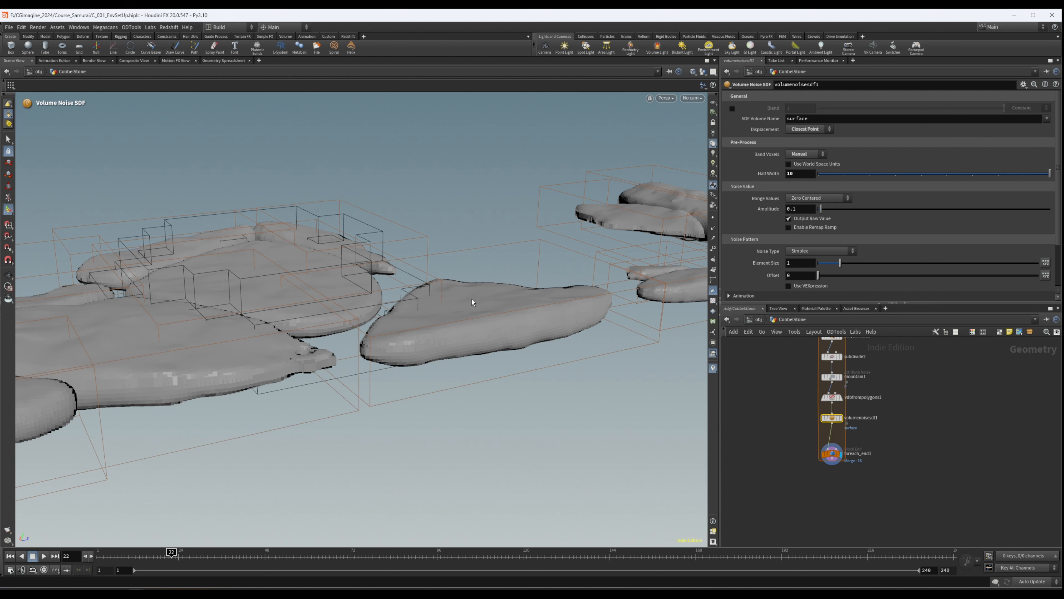
pyautogui.press('Escape')
pyautogui.moveTo(309, 287); pyautogui.dragTo(384, 285)
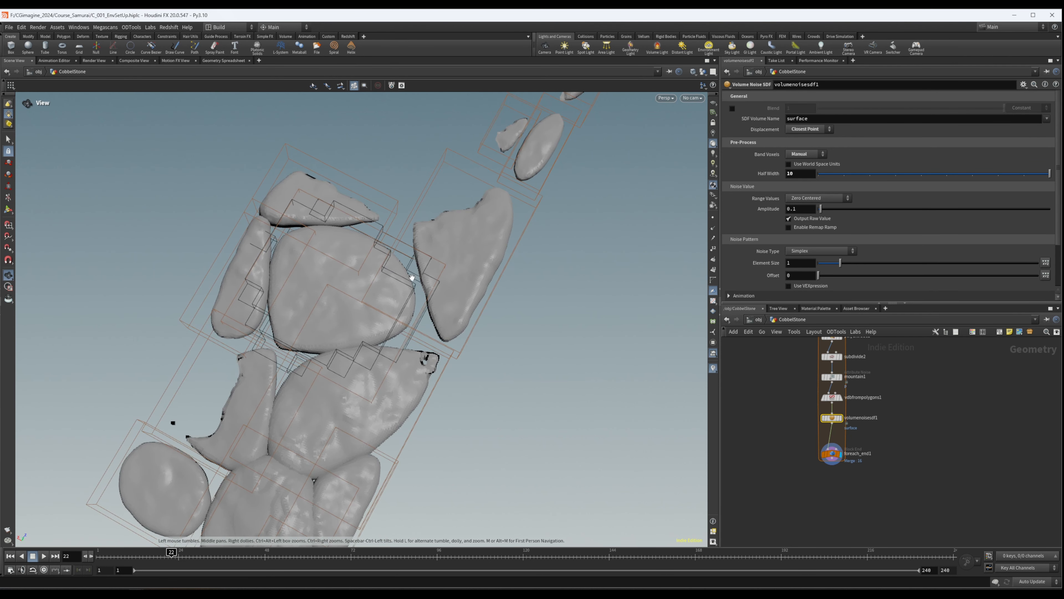
pyautogui.press('Return')
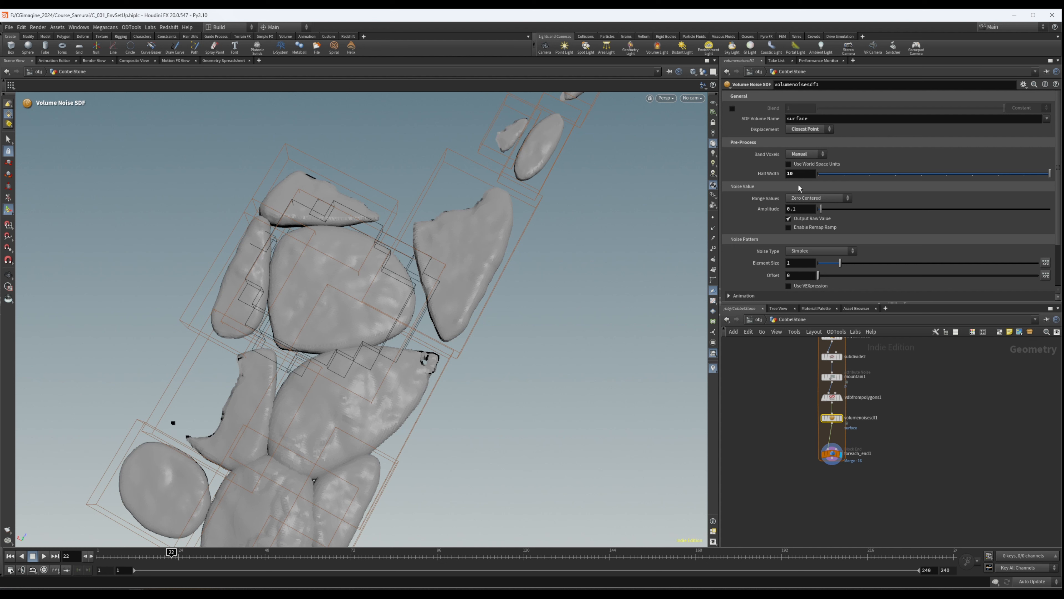
# - Set the Band Voxels option of volumenoisesdf1 back to Automatic
pyautogui.moveTo(881, 408); pyautogui.dragTo(861, 405, button='middle')
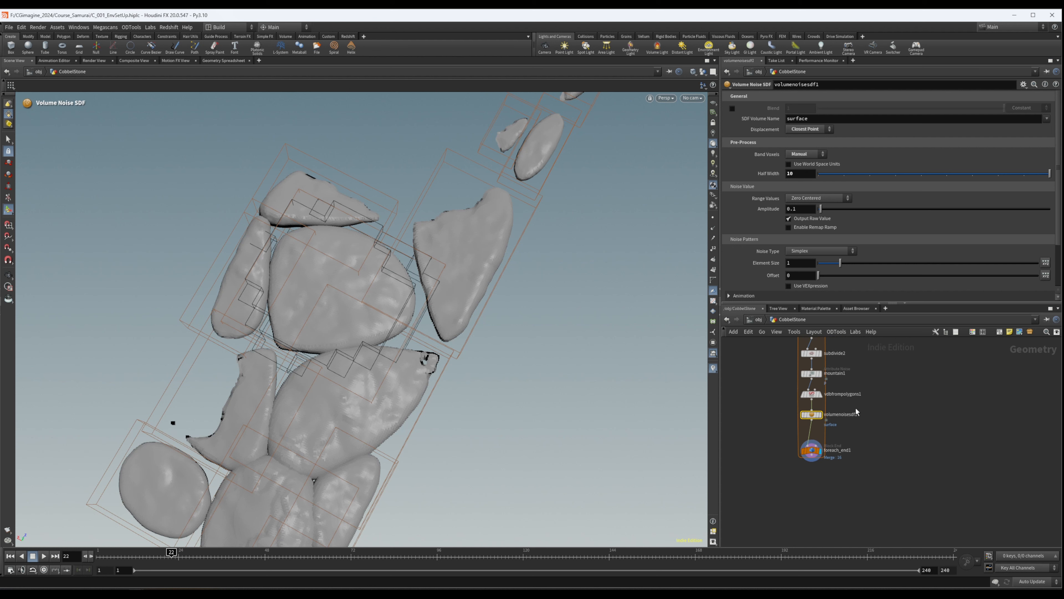
pyautogui.click(807, 154)
pyautogui.click(802, 172)
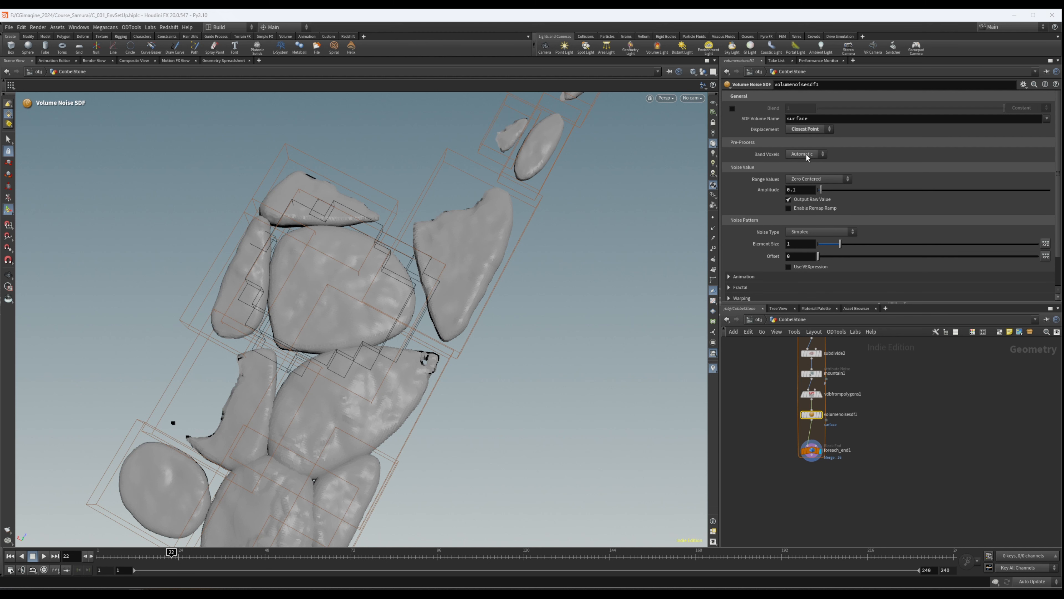
# - Set both the Exterior and Interior Band Voxels of vdbfrompolygons1 to 7 and check the effect on the stones
pyautogui.moveTo(770, 387); pyautogui.dragTo(762, 416, button='middle')
pyautogui.click(804, 423)
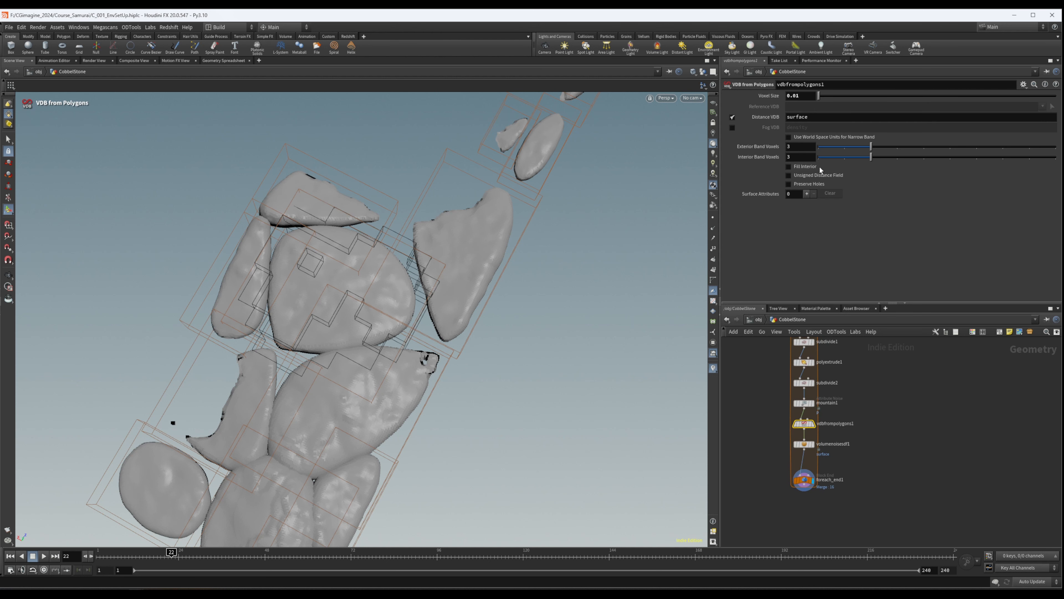
pyautogui.click(809, 146)
pyautogui.write('7')
pyautogui.press('Tab')
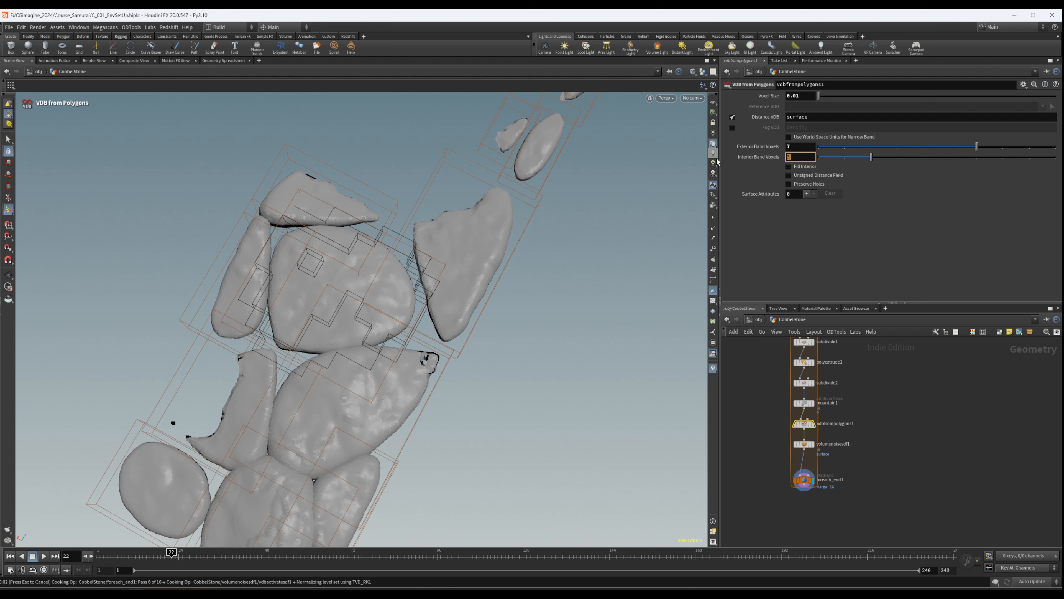
pyautogui.write('7')
pyautogui.press('Return')
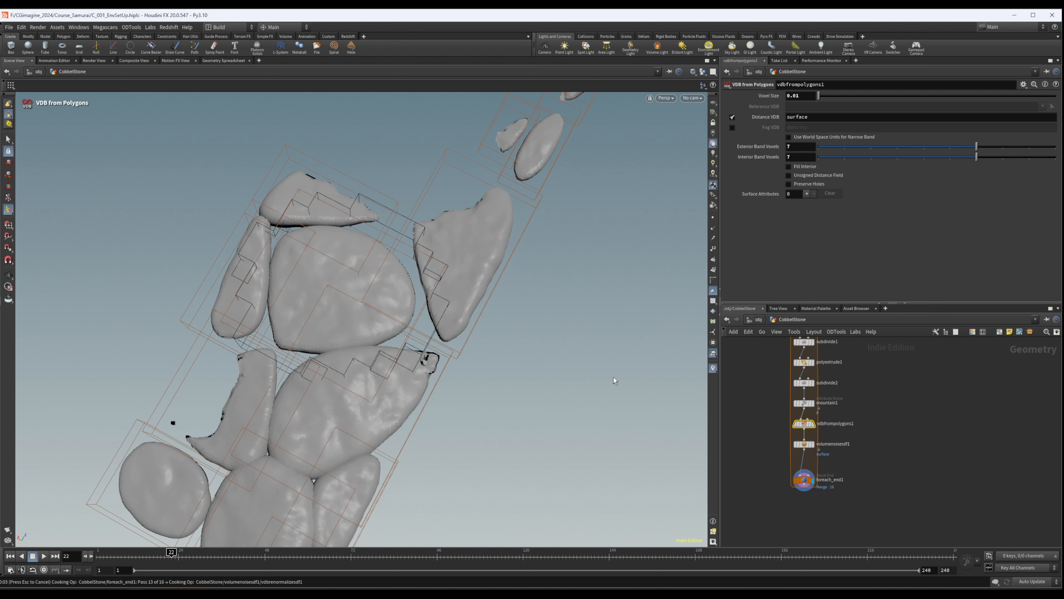
pyautogui.press('Escape')
pyautogui.moveTo(426, 367); pyautogui.dragTo(444, 308)
pyautogui.press('Return')
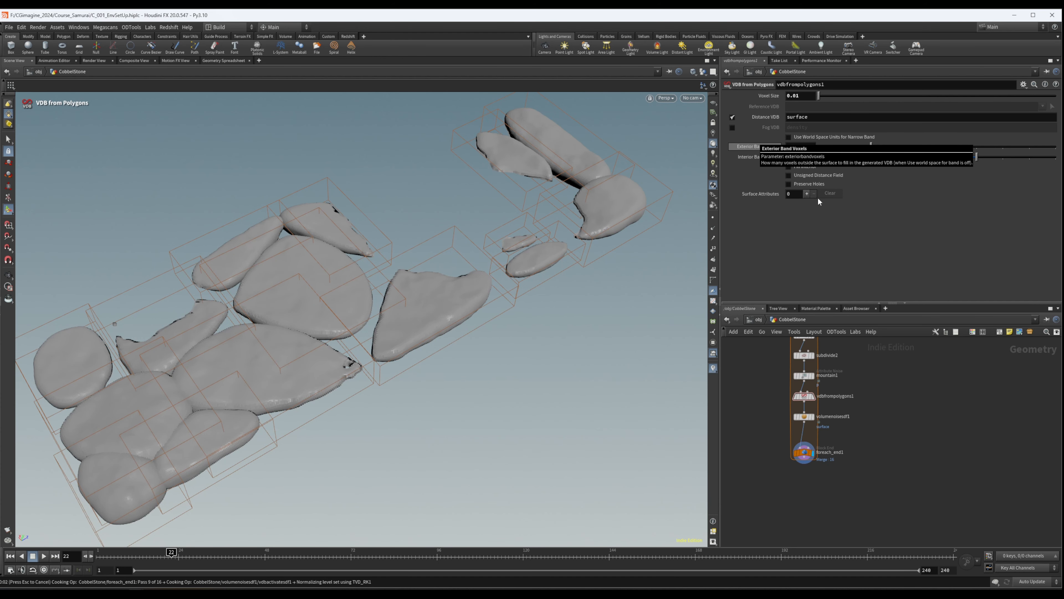
# - Return the Exterior and Interior Band Voxels of vdbfrompolygons1 to 3
pyautogui.click(792, 156)
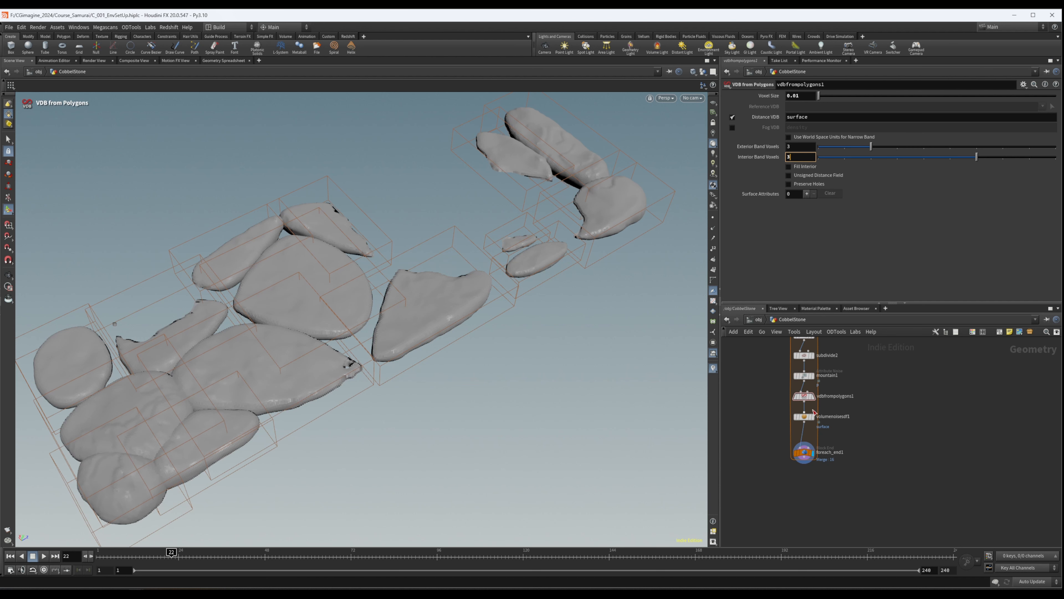
pyautogui.write('3')
pyautogui.press('Return')
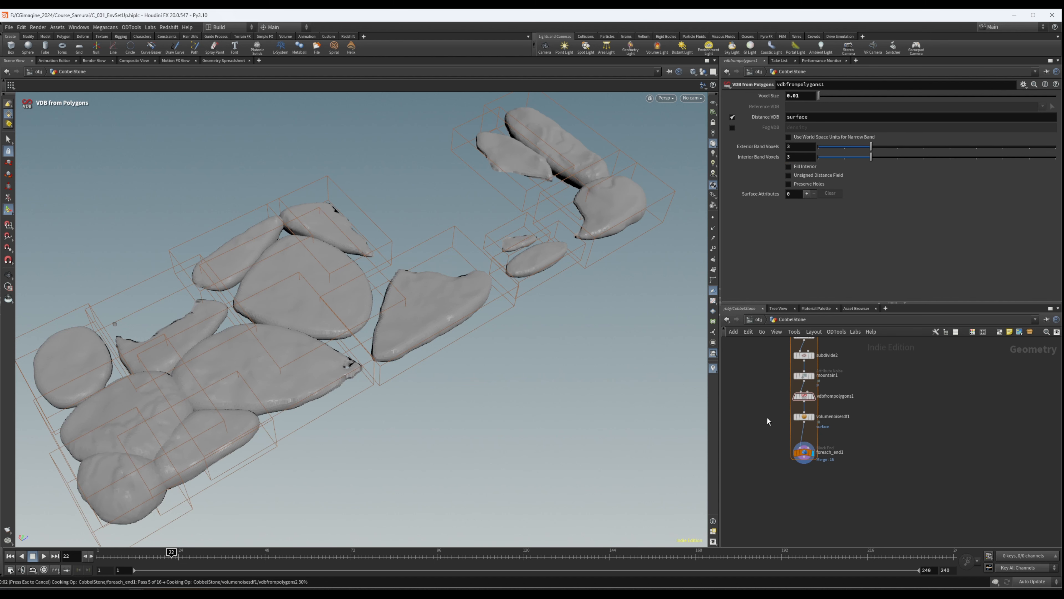
# - Set volumenoisesdf1's Amplitude to 0.05 and its Noise Type to Fast
pyautogui.click(819, 420)
pyautogui.moveTo(764, 414); pyautogui.dragTo(872, 423)
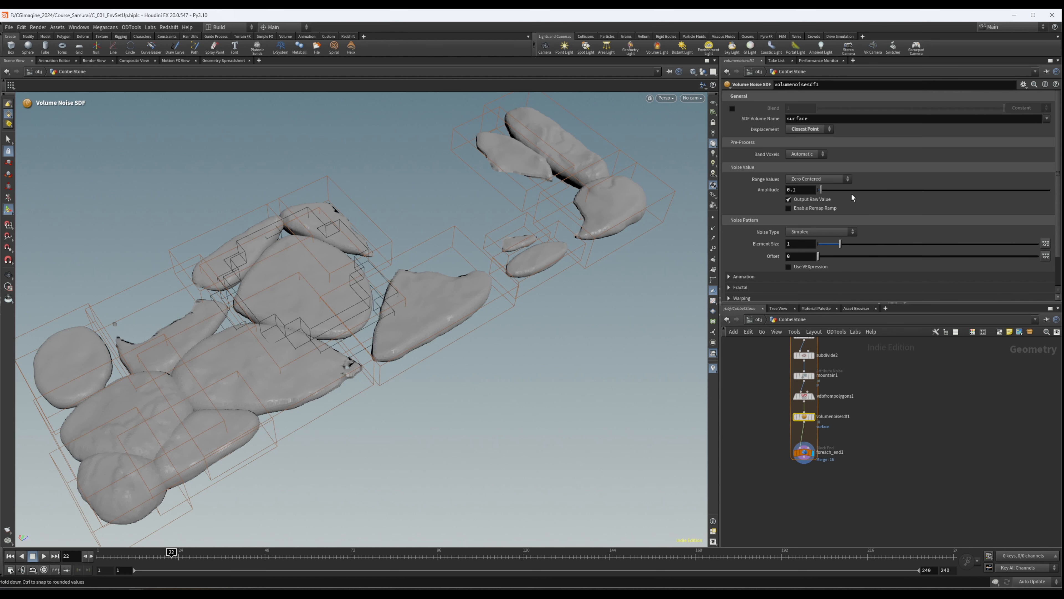
pyautogui.click(796, 190)
pyautogui.doubleClick(796, 190)
pyautogui.write('05')
pyautogui.press('Return')
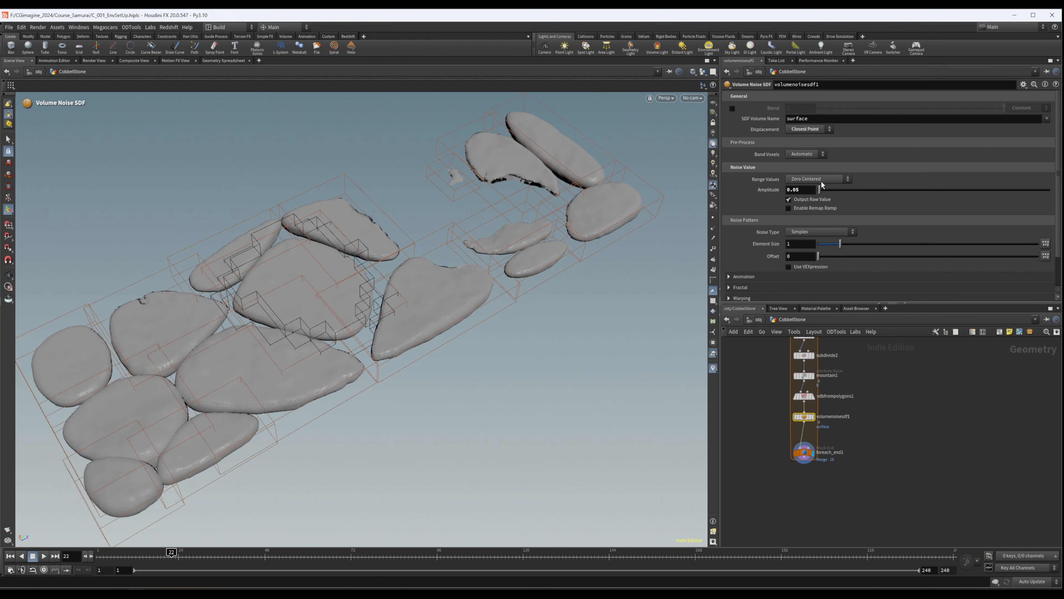
pyautogui.click(814, 235)
pyautogui.click(811, 236)
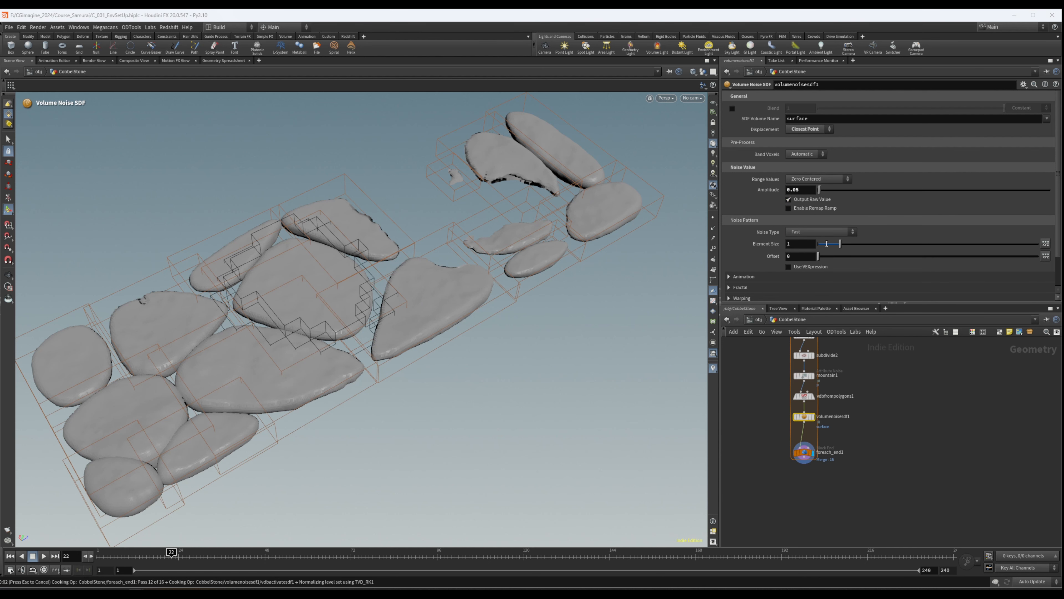
# - Inspect the stones with the Fast noise and reduce volumenoisesdf1's Amplitude to 0.025
pyautogui.keyDown('alt'); pyautogui.moveTo(320, 247); pyautogui.dragTo(446, 210); pyautogui.keyUp('alt')
pyautogui.moveTo(445, 210); pyautogui.dragTo(373, 274, button='right')
pyautogui.moveTo(373, 274); pyautogui.dragTo(445, 254)
pyautogui.moveTo(446, 254); pyautogui.dragTo(400, 209, button='right')
pyautogui.moveTo(399, 209); pyautogui.dragTo(428, 229)
pyautogui.moveTo(428, 228); pyautogui.dragTo(734, 154, button='right')
pyautogui.moveTo(801, 191); pyautogui.dragTo(797, 191)
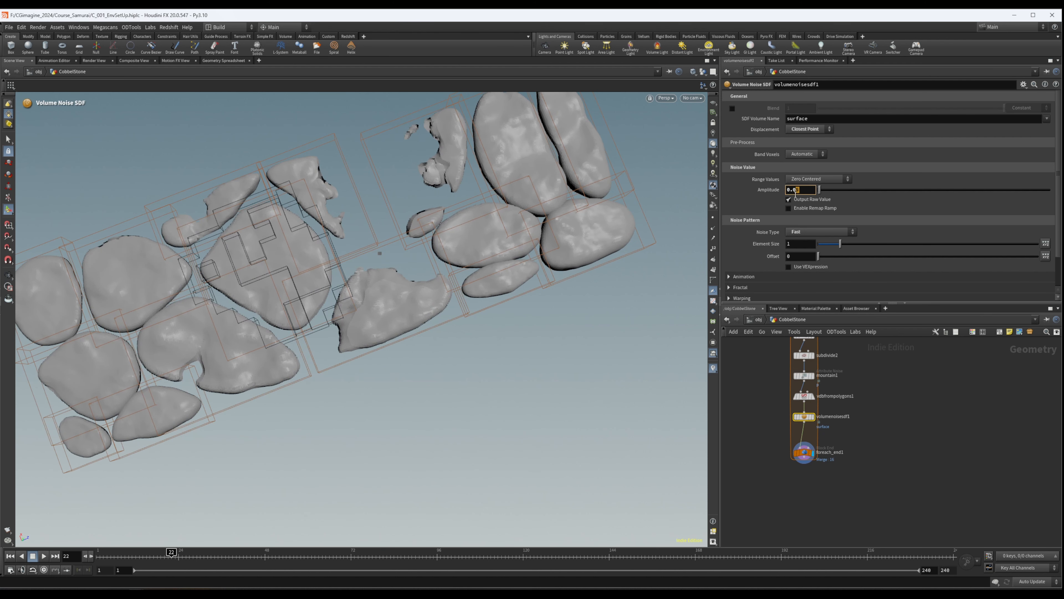
pyautogui.press('Return')
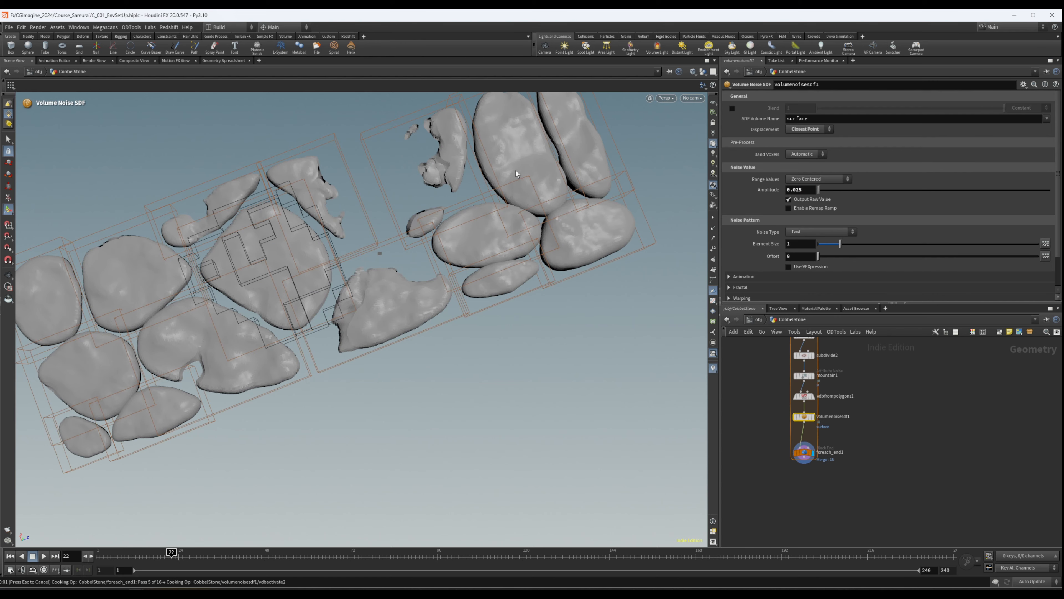
pyautogui.moveTo(474, 184); pyautogui.dragTo(537, 157)
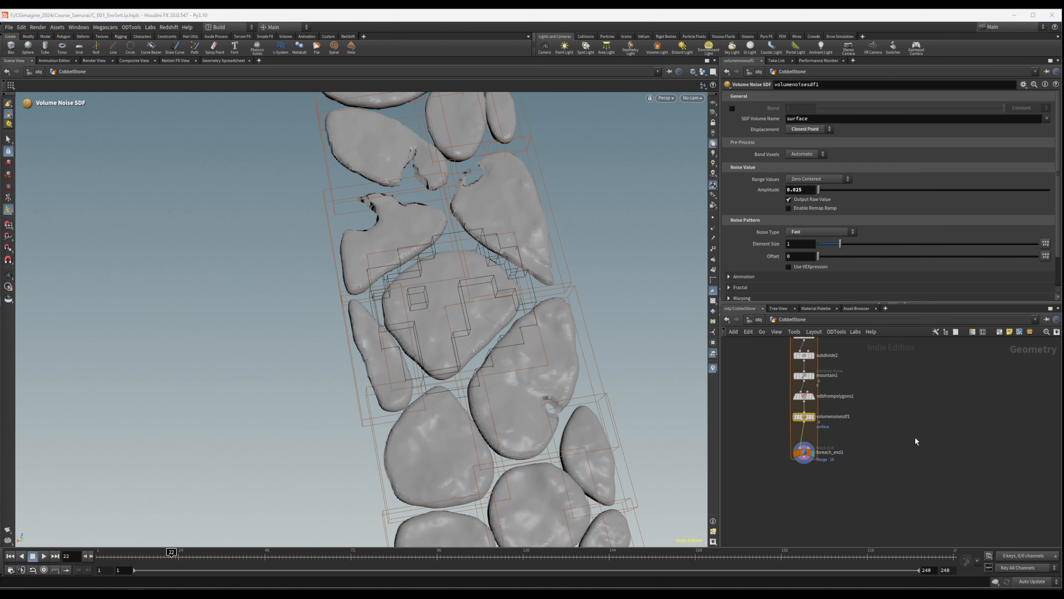
# - Make room below vdbfrompolygons1 and insert a VDB Reshape SDF node between it and volumenoisesdf1
pyautogui.scroll(-2, 810, 427)
pyautogui.click(804, 388)
pyautogui.scroll(3, 837, 394)
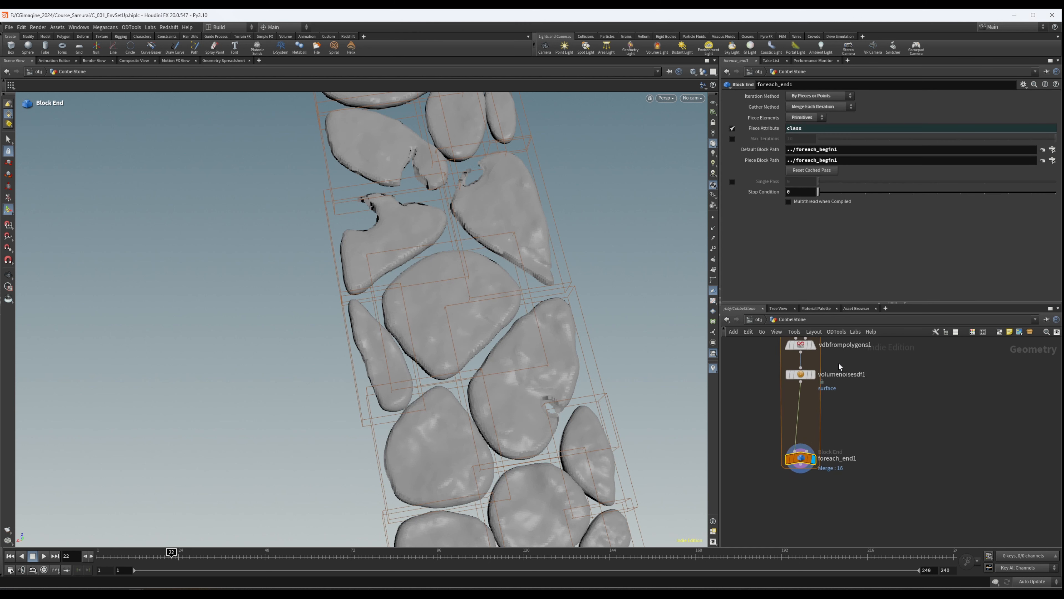
pyautogui.moveTo(800, 374); pyautogui.dragTo(801, 388)
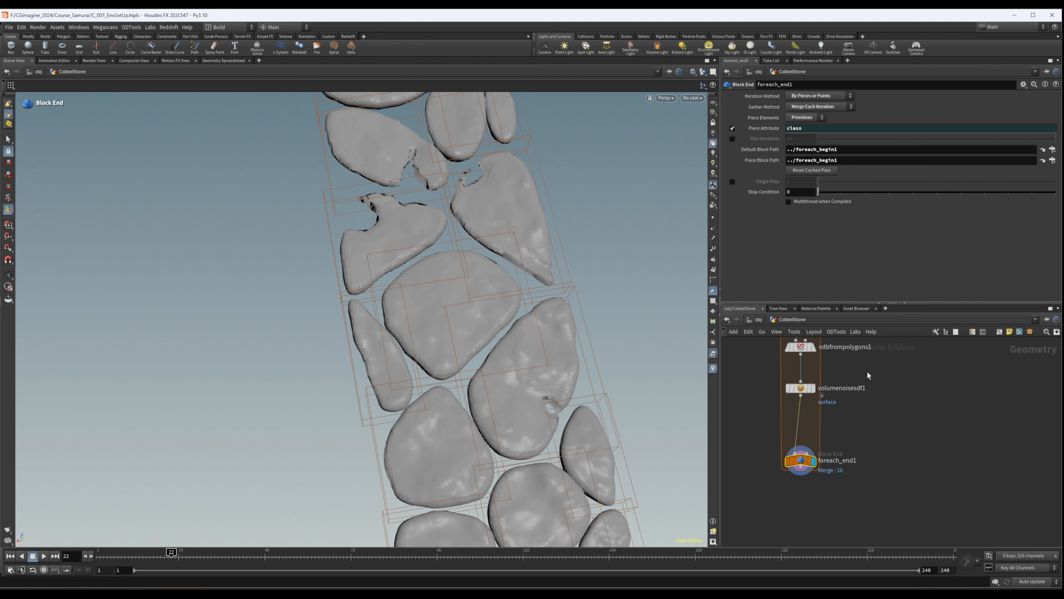
pyautogui.press('Tab')
pyautogui.write('vdb')
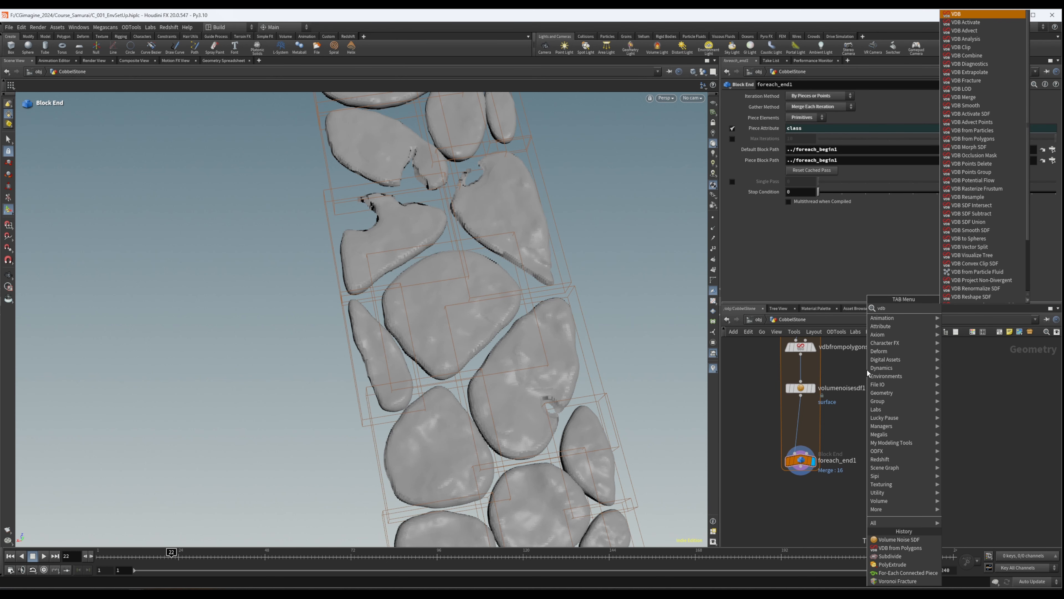
pyautogui.write('resha')
pyautogui.press('Return')
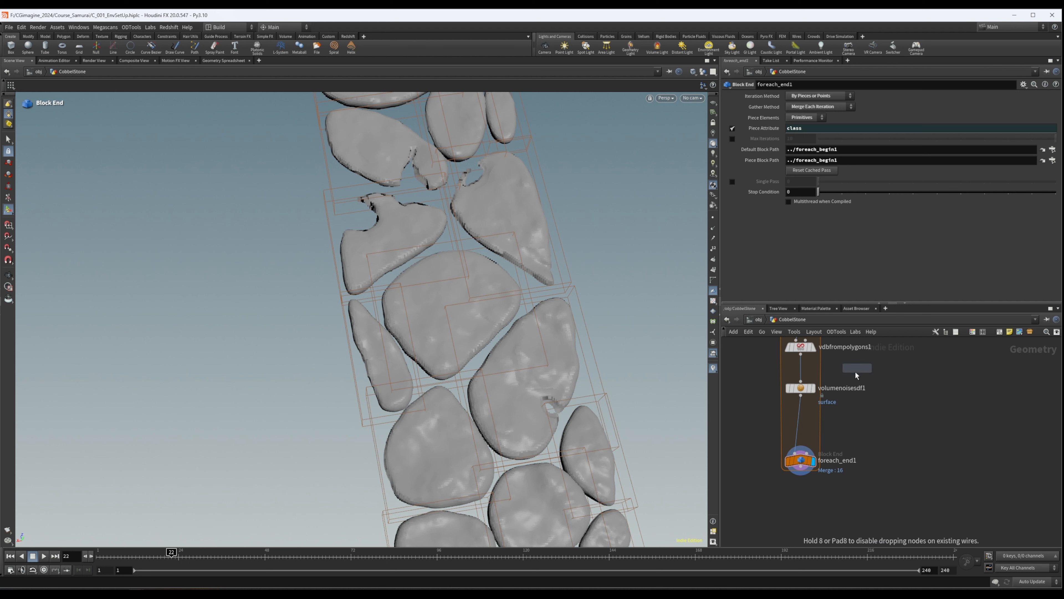
pyautogui.click(803, 371)
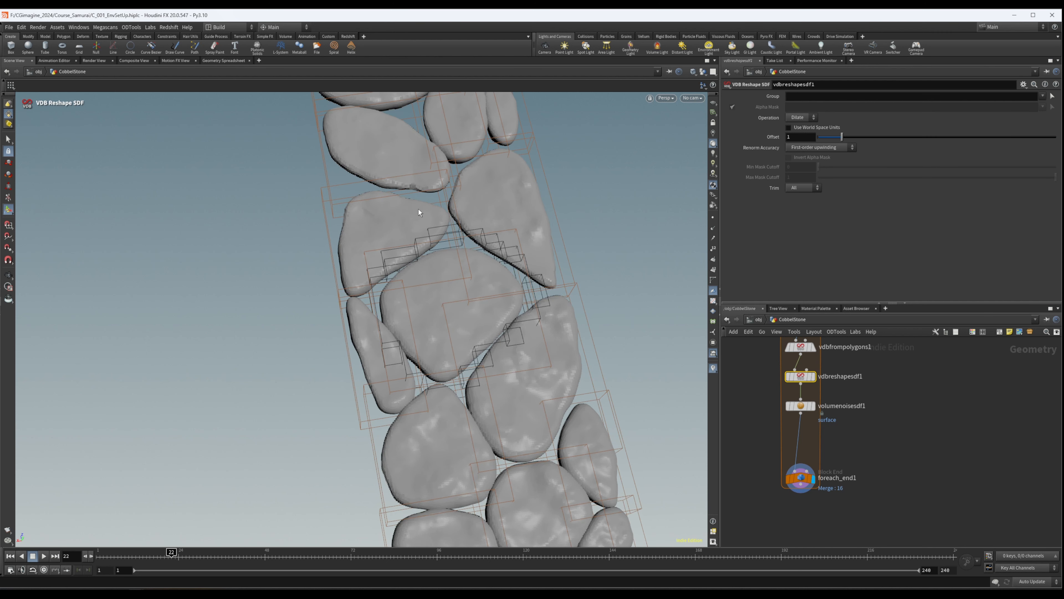
# - Insert a copy of vdbreshapesdf1 between volumenoisesdf1 and foreach_end1, and set its Operation to Erode
pyautogui.moveTo(801, 406); pyautogui.dragTo(804, 399)
pyautogui.moveTo(888, 391); pyautogui.dragTo(883, 388, button='middle')
pyautogui.keyDown('alt'); pyautogui.moveTo(436, 226); pyautogui.dragTo(348, 191); pyautogui.keyUp('alt')
pyautogui.keyDown('alt'); pyautogui.moveTo(795, 373); pyautogui.dragTo(809, 419); pyautogui.keyUp('alt')
pyautogui.click(802, 117)
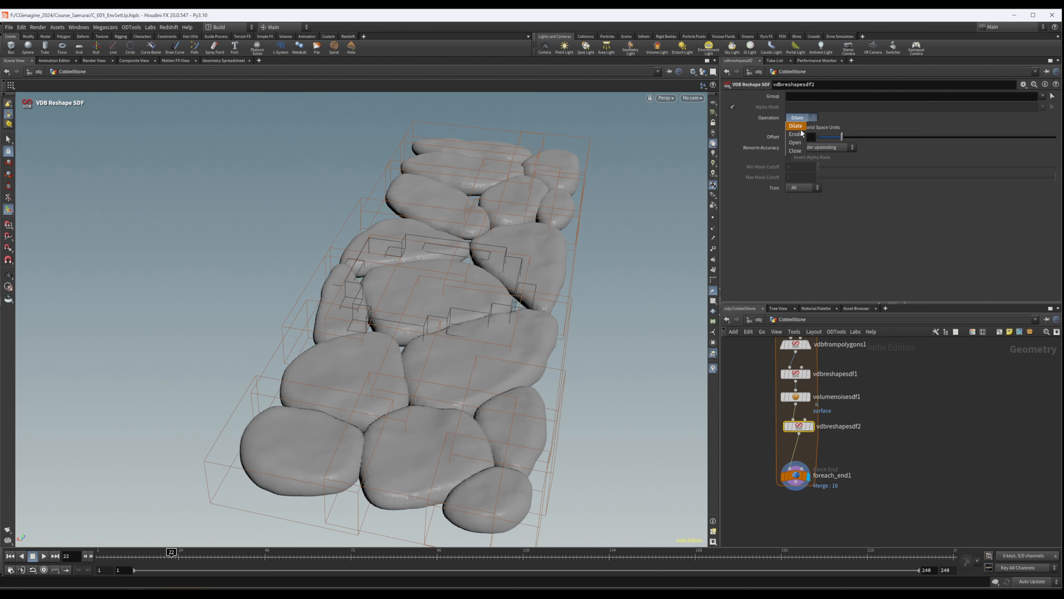
pyautogui.click(799, 128)
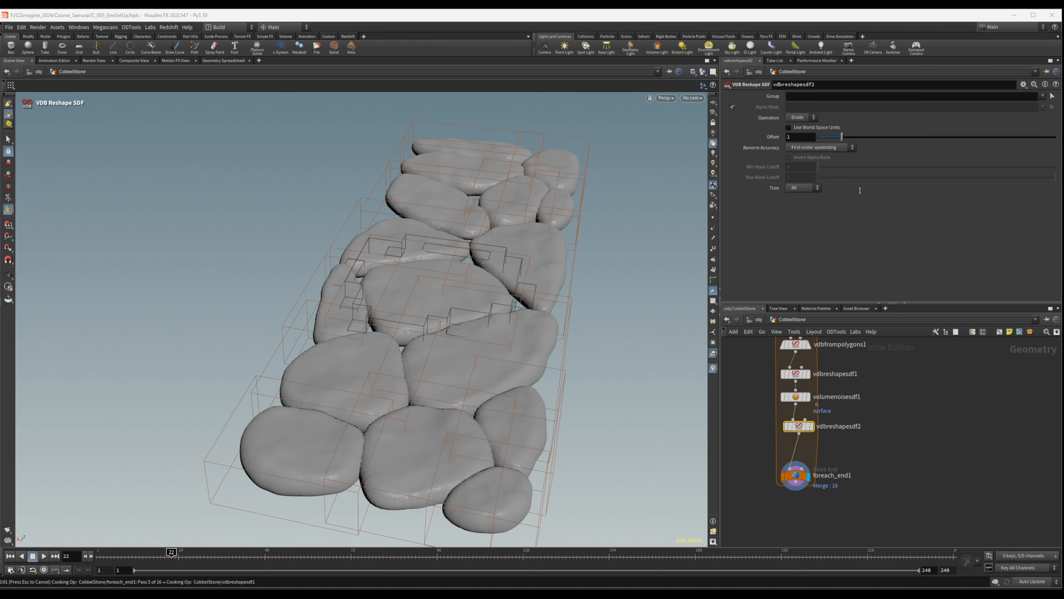
# - Inspect the eroded stones and set vdbreshapesdf2's Offset to 0.3
pyautogui.keyDown('alt'); pyautogui.moveTo(472, 223); pyautogui.dragTo(416, 317); pyautogui.keyUp('alt')
pyautogui.keyDown('alt'); pyautogui.moveTo(415, 316); pyautogui.dragTo(507, 269, button='right'); pyautogui.keyUp('alt')
pyautogui.keyDown('alt'); pyautogui.moveTo(423, 264); pyautogui.dragTo(499, 230); pyautogui.keyUp('alt')
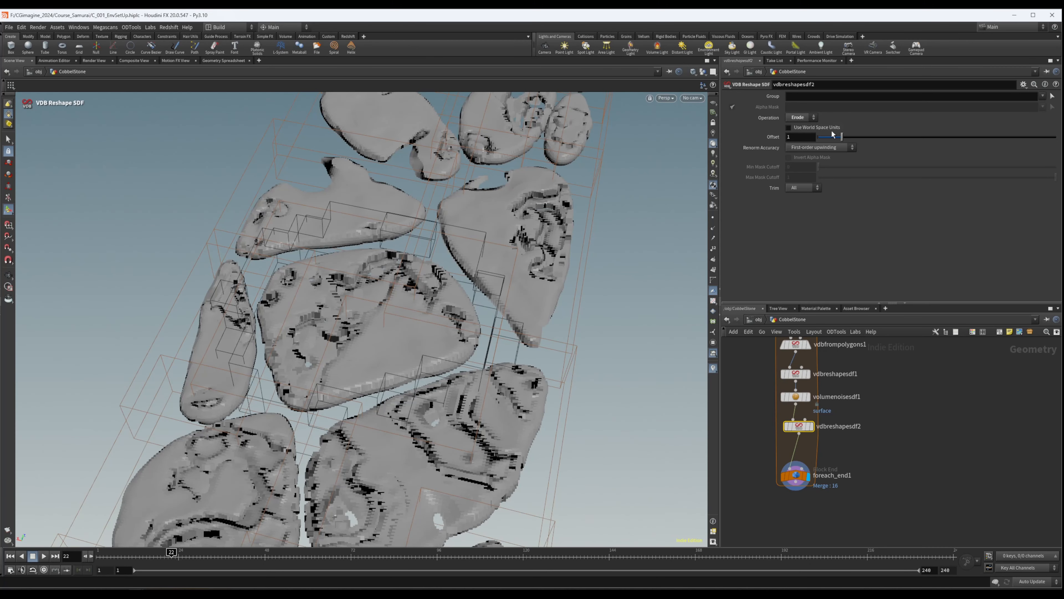
pyautogui.moveTo(798, 137); pyautogui.dragTo(756, 142)
pyautogui.write('.3')
pyautogui.press('Return')
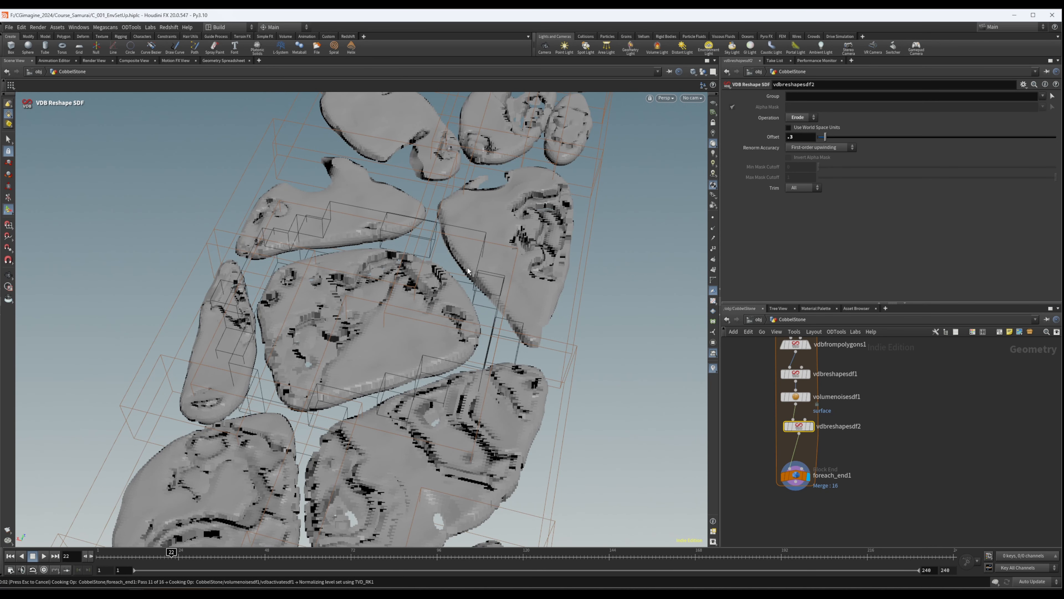
# - Insert a VDB Smooth SDF node between vdbreshapesdf2 and foreach_end1
pyautogui.moveTo(906, 429); pyautogui.dragTo(926, 390, button='middle')
pyautogui.click(873, 414)
pyautogui.press('Tab')
pyautogui.write('vdsmoo')
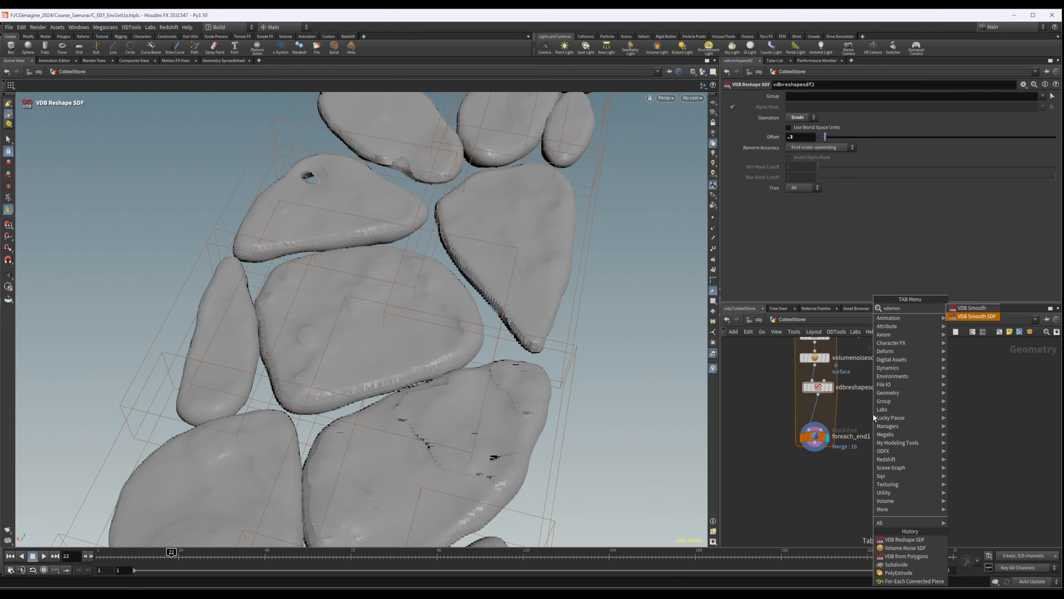
pyautogui.press('Return')
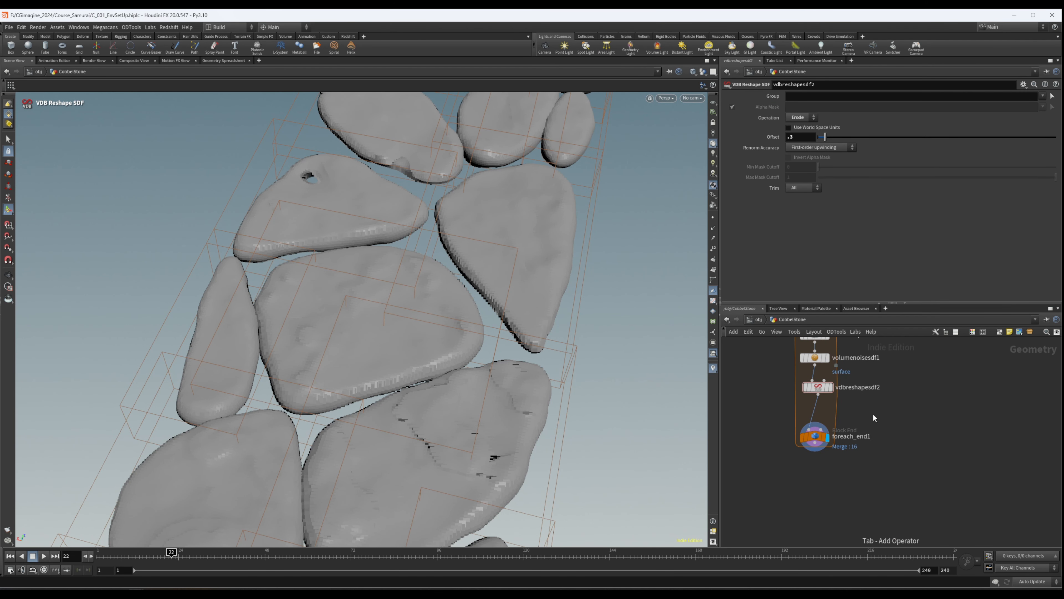
pyautogui.click(834, 415)
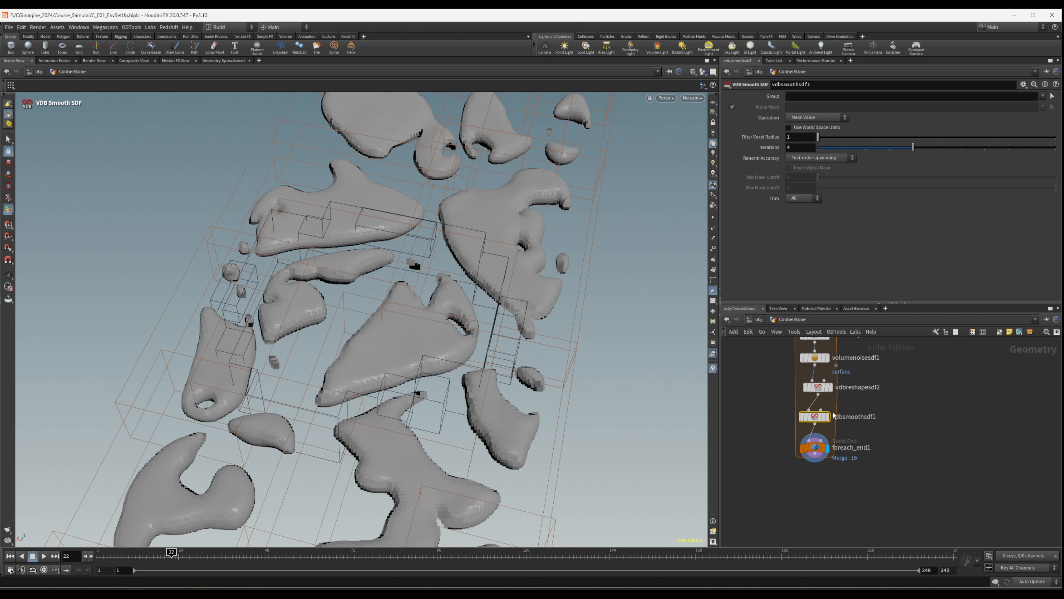
# - Set vdbsmoothsdf1's Operation to Mean Curvature Flow with 2 Iterations and inspect the resulting stones
pyautogui.click(809, 119)
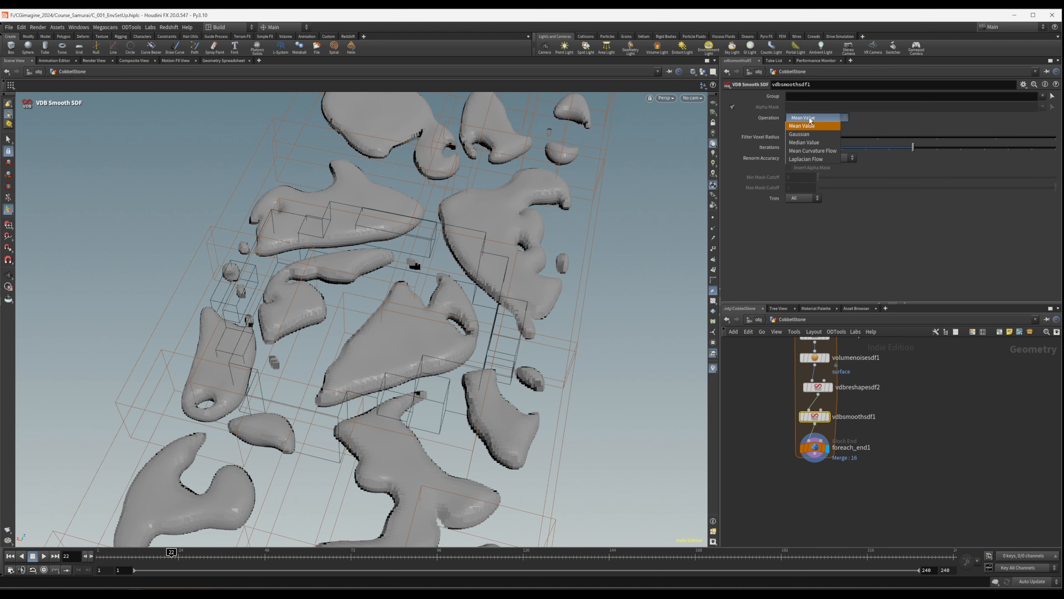
pyautogui.click(812, 151)
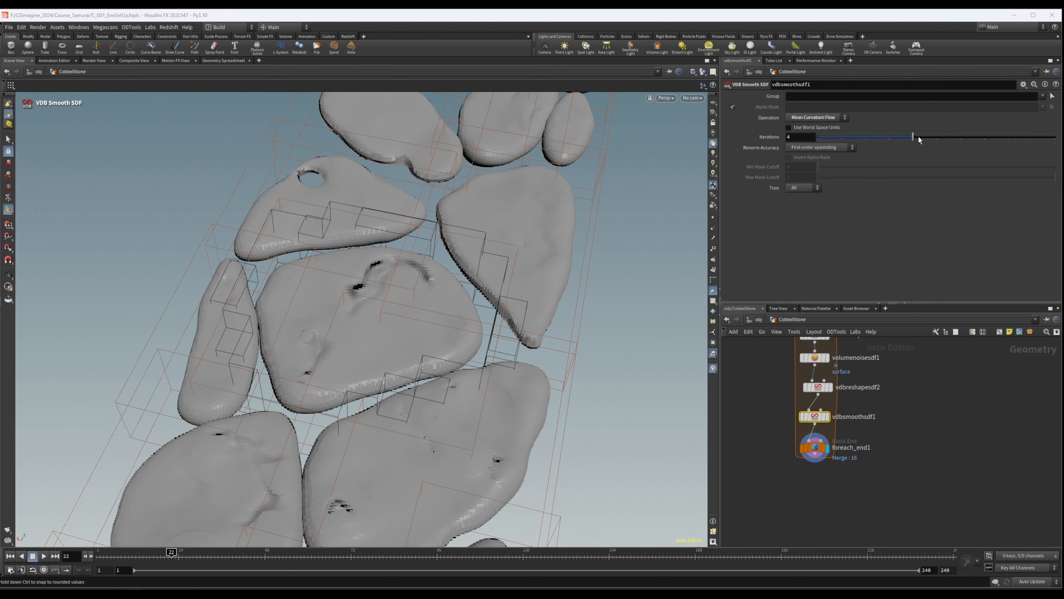
pyautogui.click(869, 138)
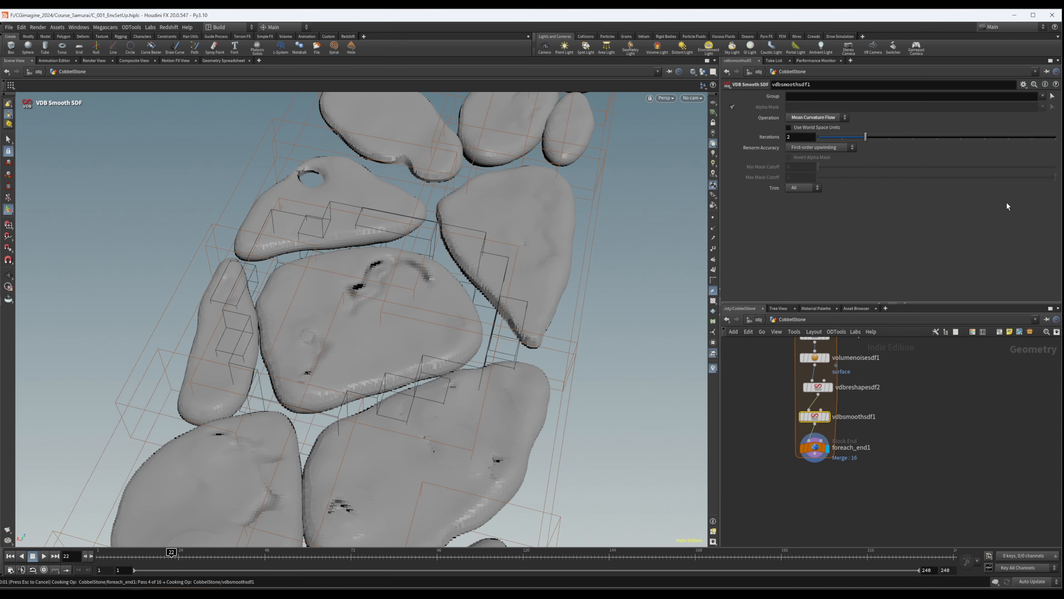
pyautogui.press('Escape')
pyautogui.moveTo(530, 242); pyautogui.dragTo(486, 313)
pyautogui.moveTo(375, 181); pyautogui.dragTo(523, 209)
# - Insert a Convert VDB node between vdbsmoothsdf1 and foreach_end1 and set it to convert to Polygons
pyautogui.moveTo(907, 400); pyautogui.dragTo(888, 360, button='middle')
pyautogui.moveTo(824, 375); pyautogui.dragTo(824, 461)
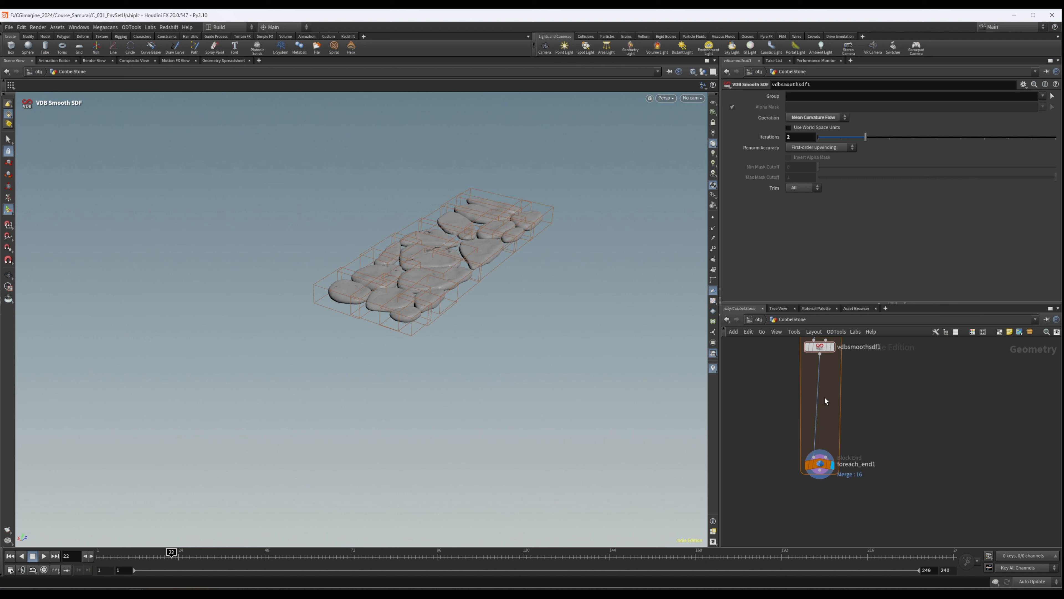
pyautogui.press('Tab')
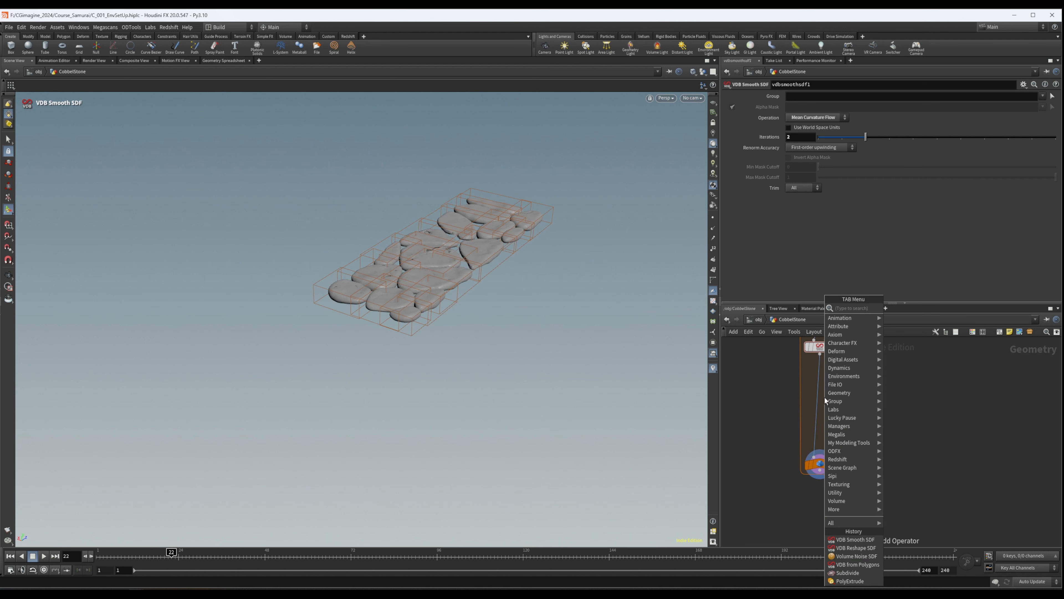
pyautogui.write('vdbconv')
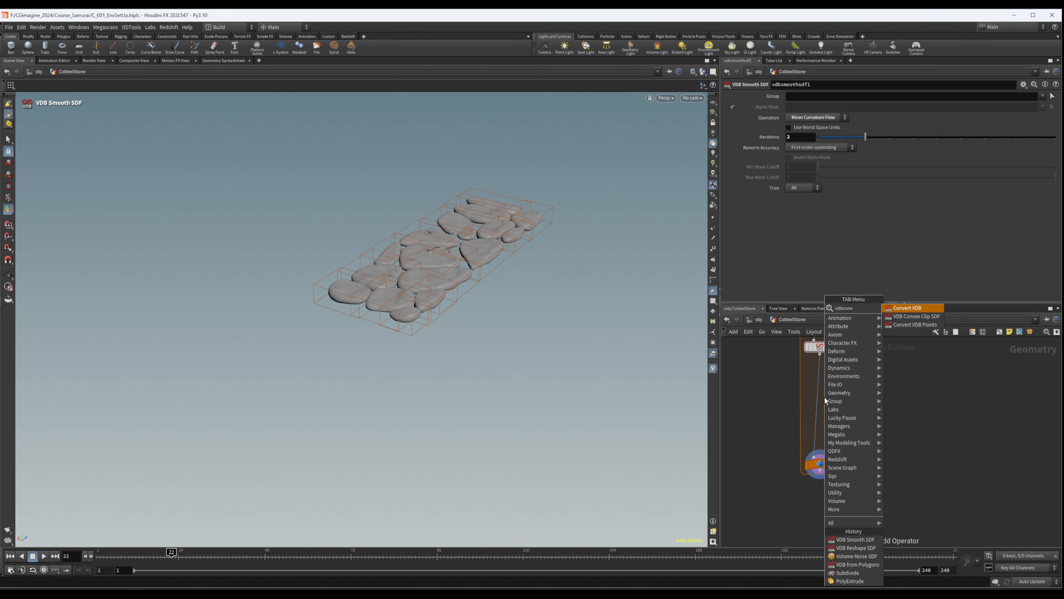
pyautogui.press('Return')
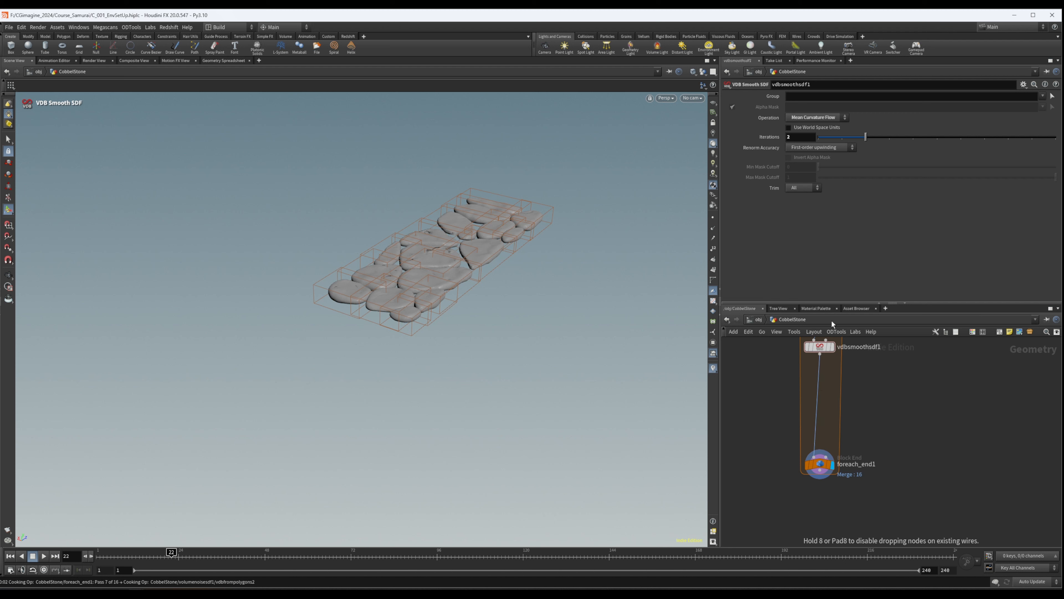
pyautogui.click(820, 382)
pyautogui.click(805, 106)
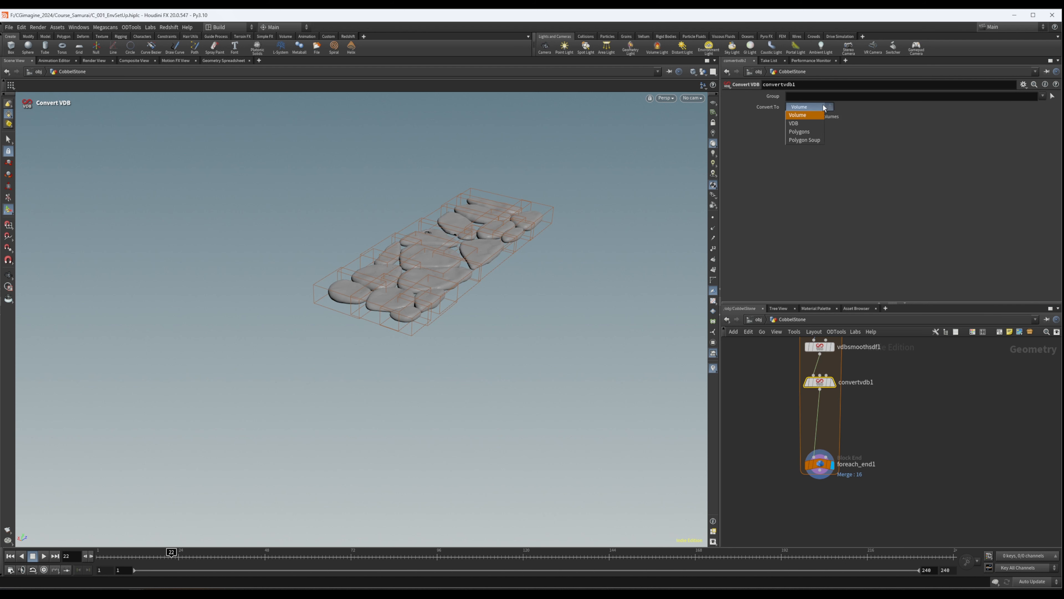
pyautogui.click(800, 131)
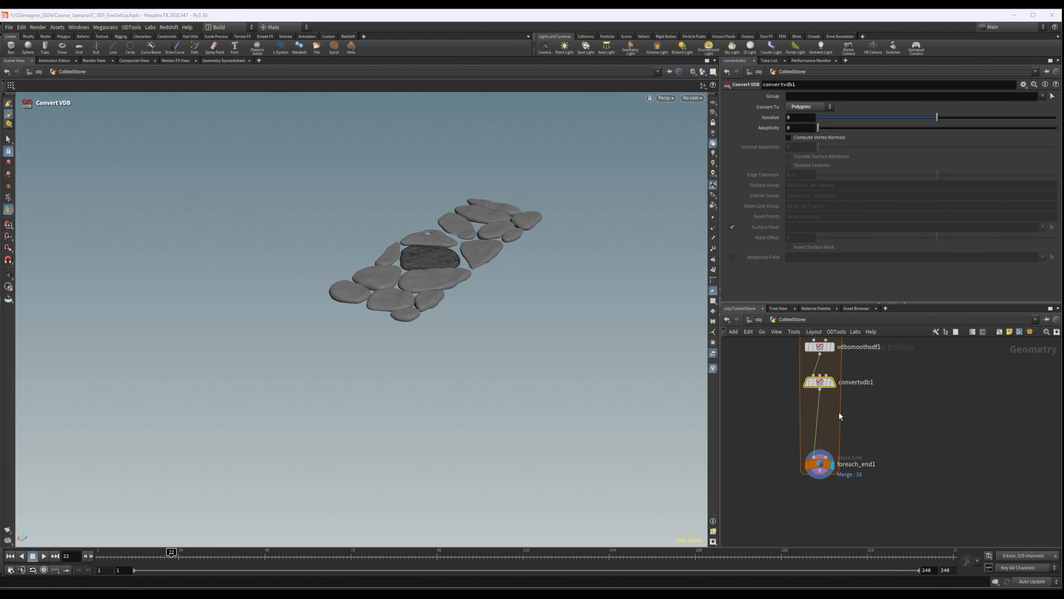
# - Display only convertvdb1's single stone and set its Adaptivity to 0.1
pyautogui.scroll(1, 841, 414)
pyautogui.click(829, 381)
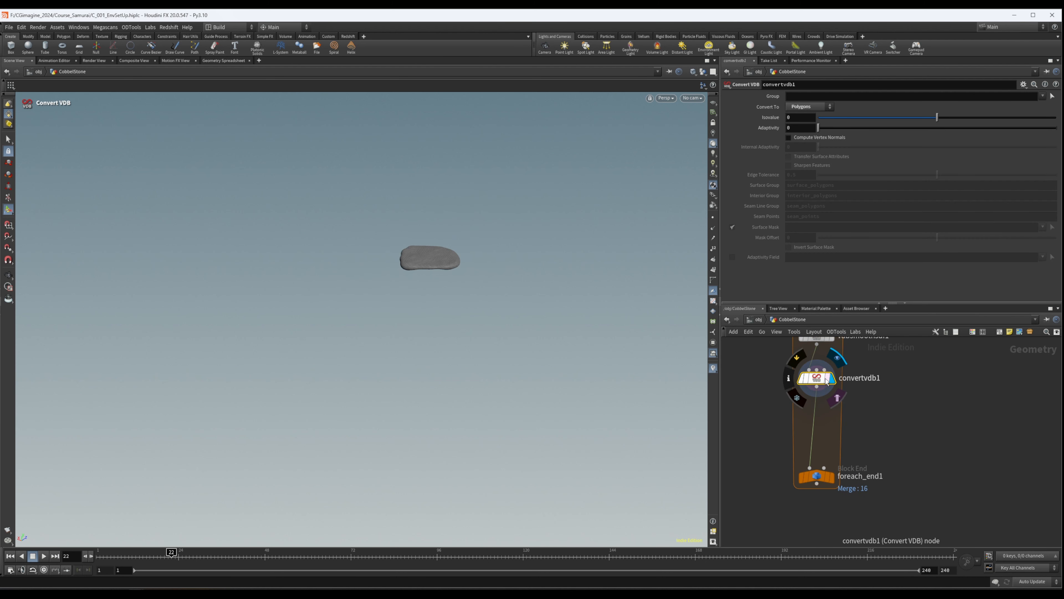
pyautogui.keyDown('alt'); pyautogui.moveTo(477, 254); pyautogui.dragTo(439, 261); pyautogui.keyUp('alt')
pyautogui.keyDown('alt'); pyautogui.moveTo(439, 261); pyautogui.dragTo(451, 209, button='right'); pyautogui.keyUp('alt')
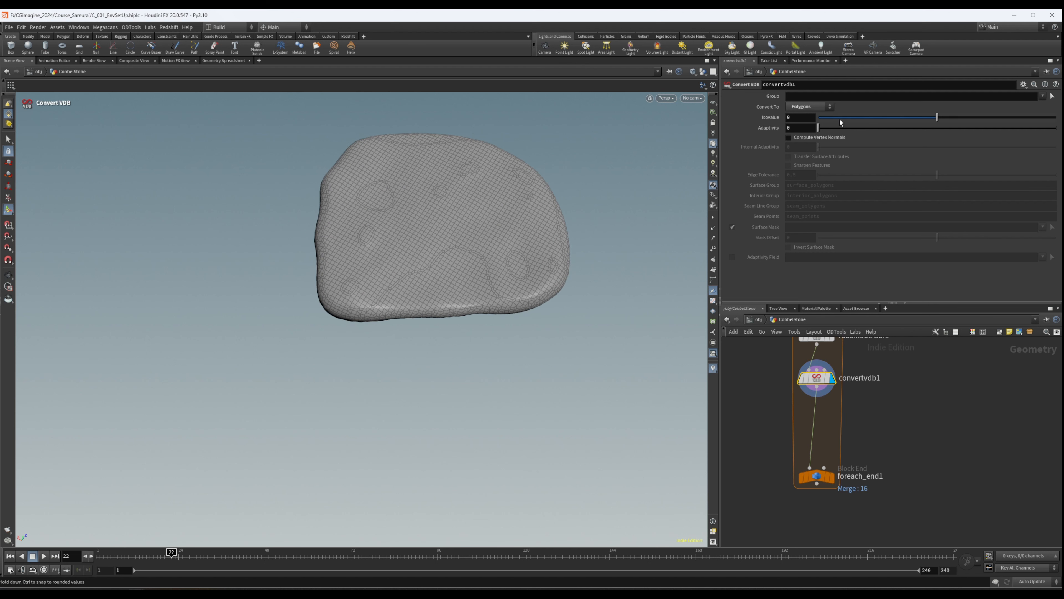
pyautogui.write('0.1')
pyautogui.press('Return')
pyautogui.press('Escape')
pyautogui.moveTo(404, 175)
pyautogui.mouseDown()
pyautogui.moveTo(342, 180)
pyautogui.moveTo(419, 184)
pyautogui.moveTo(389, 178)
pyautogui.mouseUp()
# - Insert a Smooth node between convertvdb1 and foreach_end1 and display its output
pyautogui.moveTo(899, 392); pyautogui.dragTo(900, 359, button='middle')
pyautogui.scroll(-1, 855, 364)
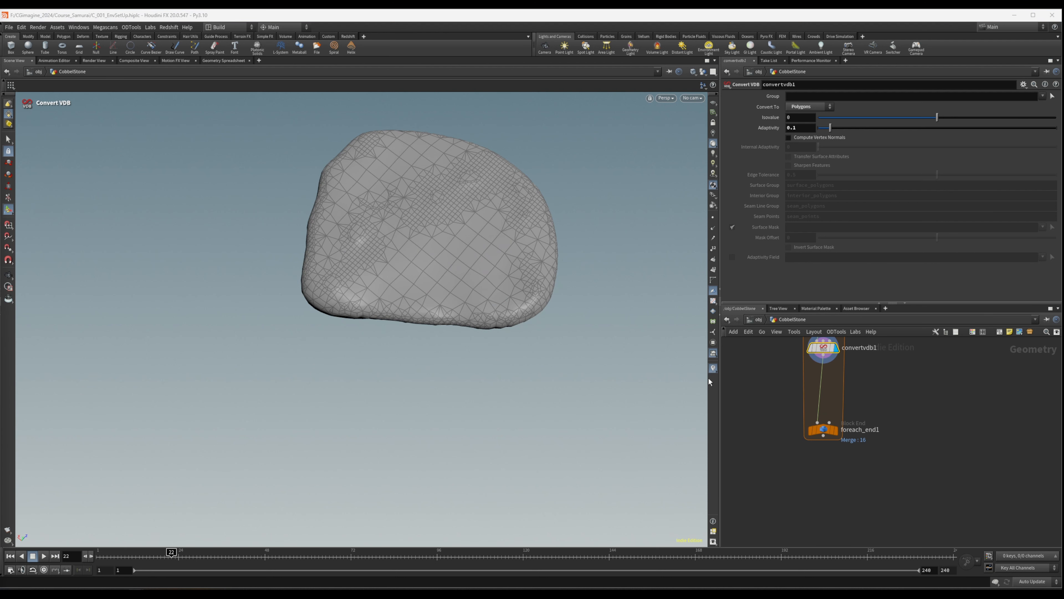
pyautogui.press('Tab')
pyautogui.write('smooth')
pyautogui.press('Return')
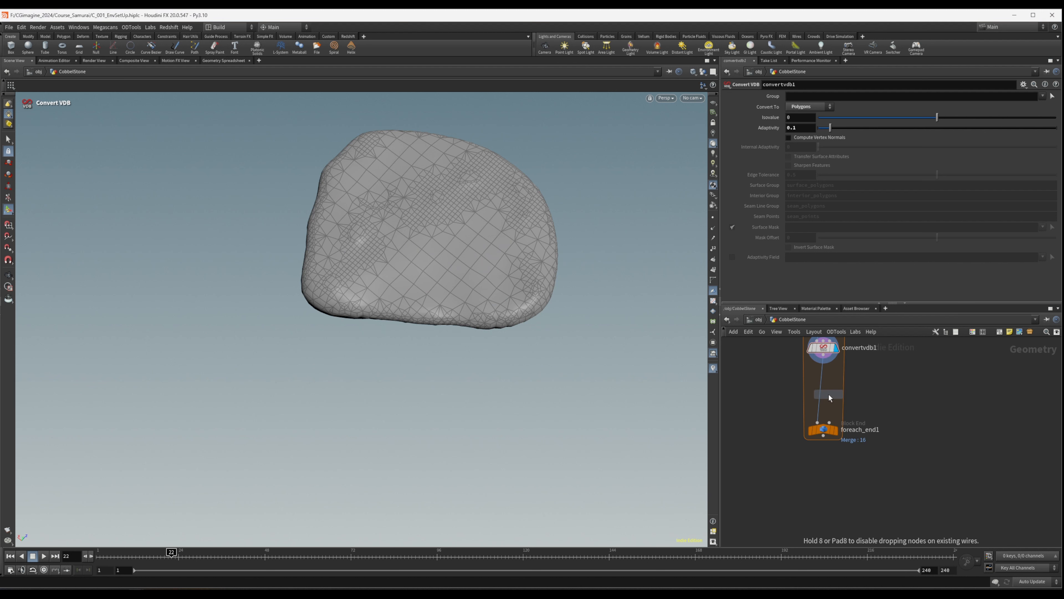
pyautogui.click(822, 373)
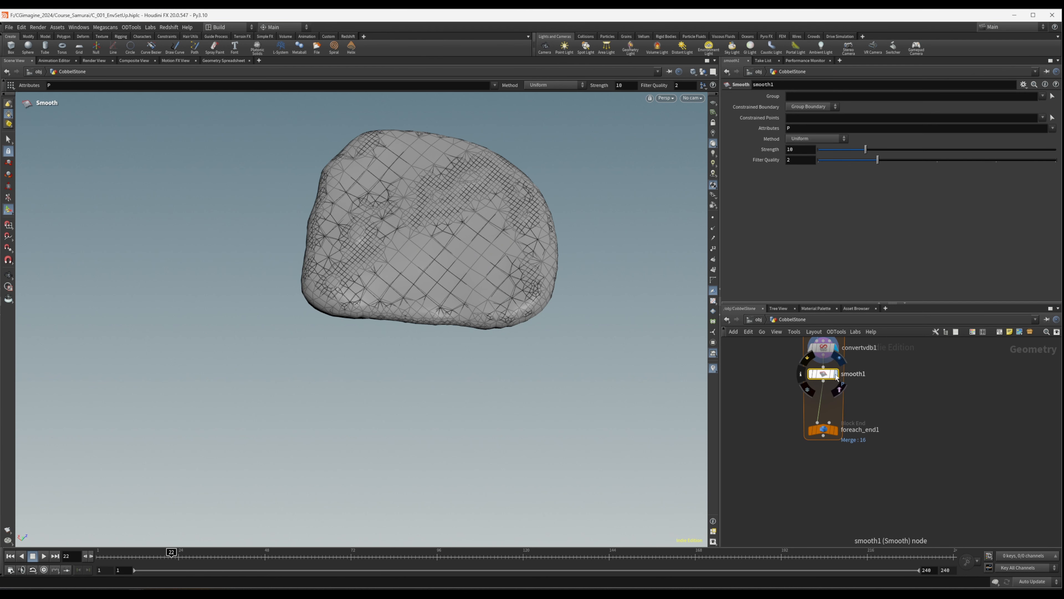
pyautogui.click(836, 374)
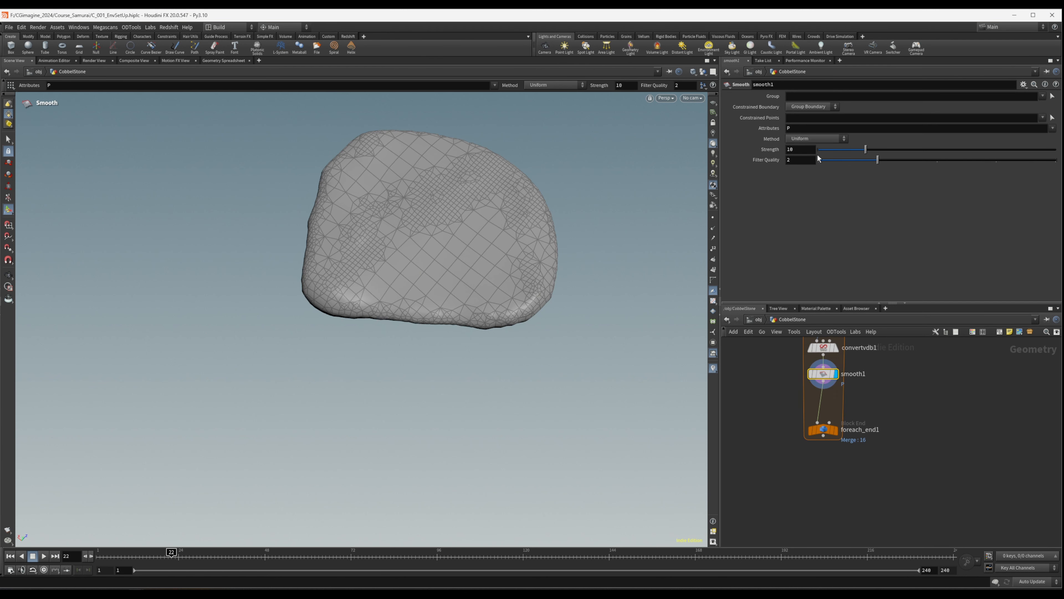
# - Set smooth1's Strength to 40 and compare the stone with the node bypassed and enabled
pyautogui.doubleClick(801, 150)
pyautogui.write('40')
pyautogui.press('Return')
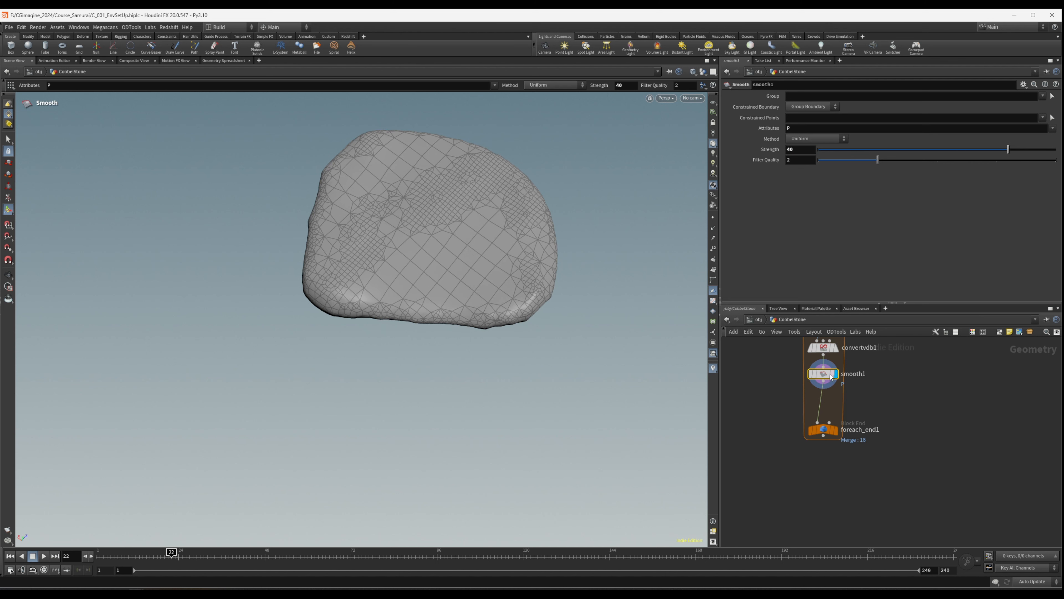
pyautogui.press('Escape')
pyautogui.moveTo(503, 278); pyautogui.dragTo(463, 194)
pyautogui.click(811, 362)
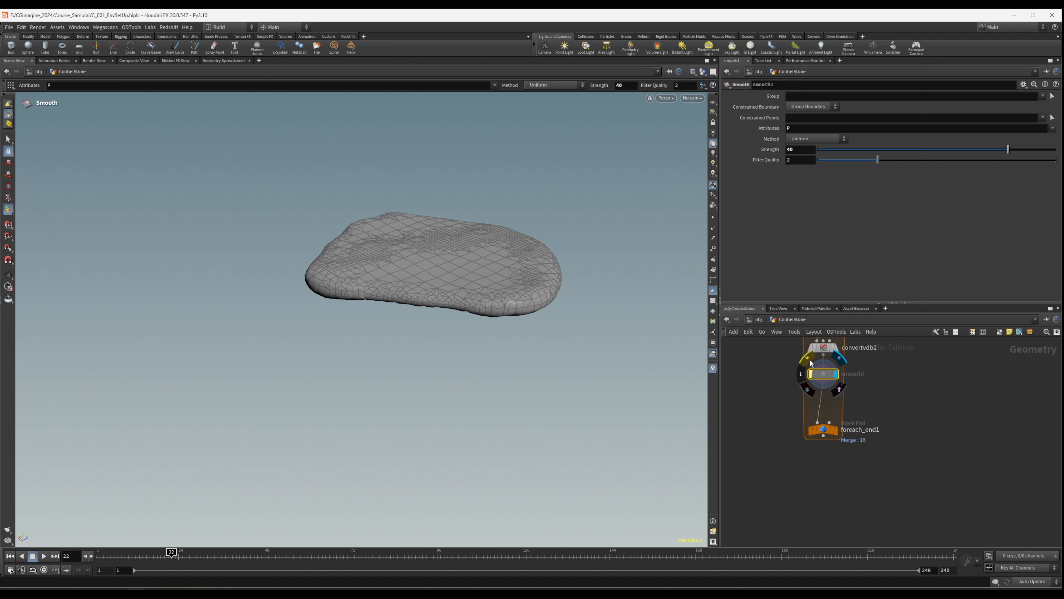
pyautogui.click(811, 361)
pyautogui.keyDown('alt'); pyautogui.moveTo(615, 284); pyautogui.dragTo(543, 327); pyautogui.keyUp('alt')
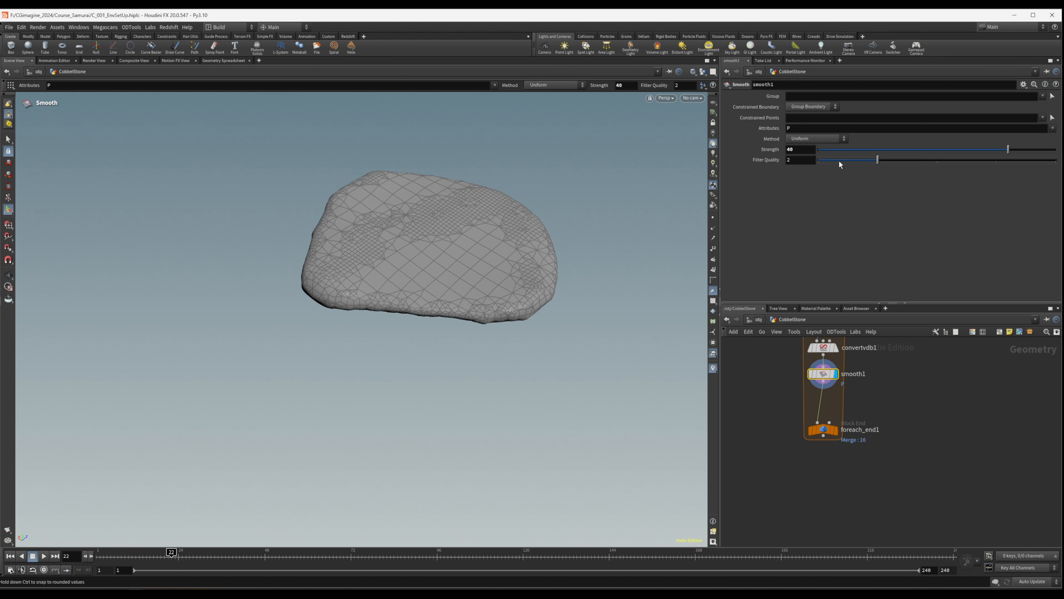
# - Set smooth1's Filter Quality to 1 and inspect the stone
pyautogui.click(824, 160)
pyautogui.press('Escape')
pyautogui.moveTo(545, 252); pyautogui.dragTo(569, 220)
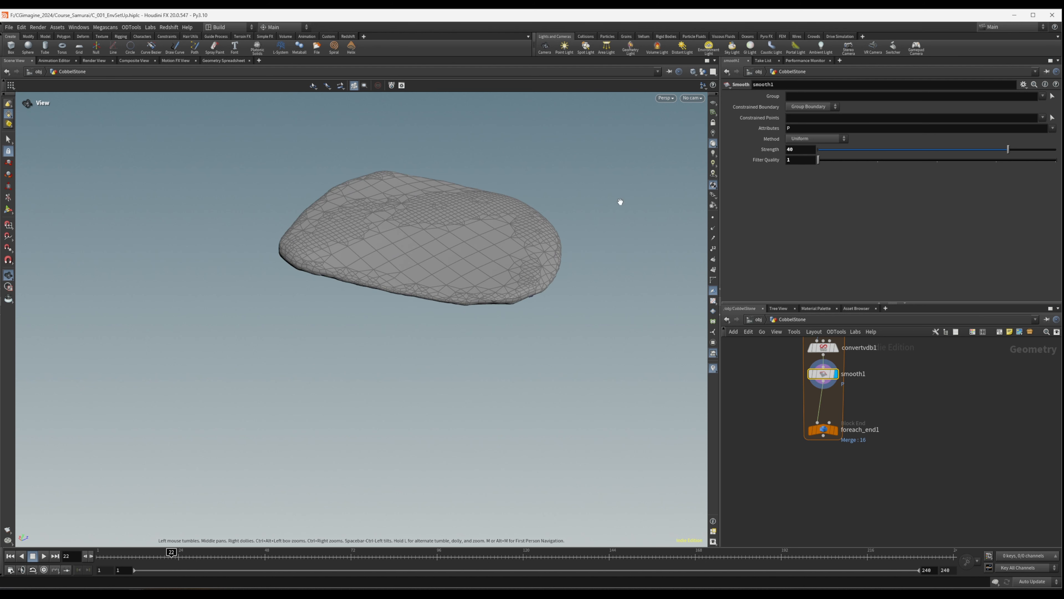
# - Set smooth1's Strength to 25 and check the stone's shape from another angle
pyautogui.press('Return')
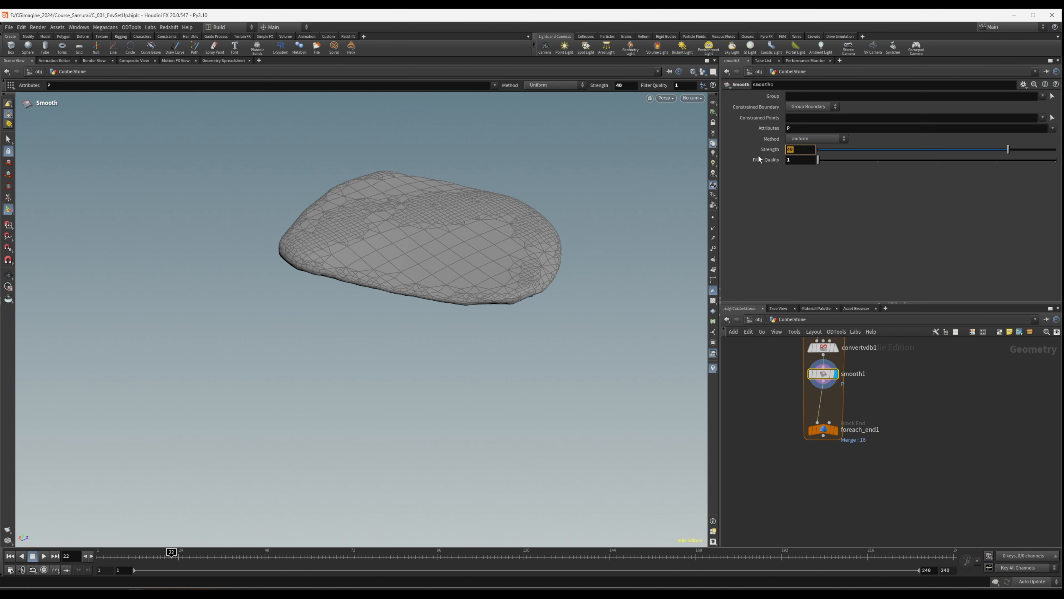
pyautogui.write('25')
pyautogui.press('Return')
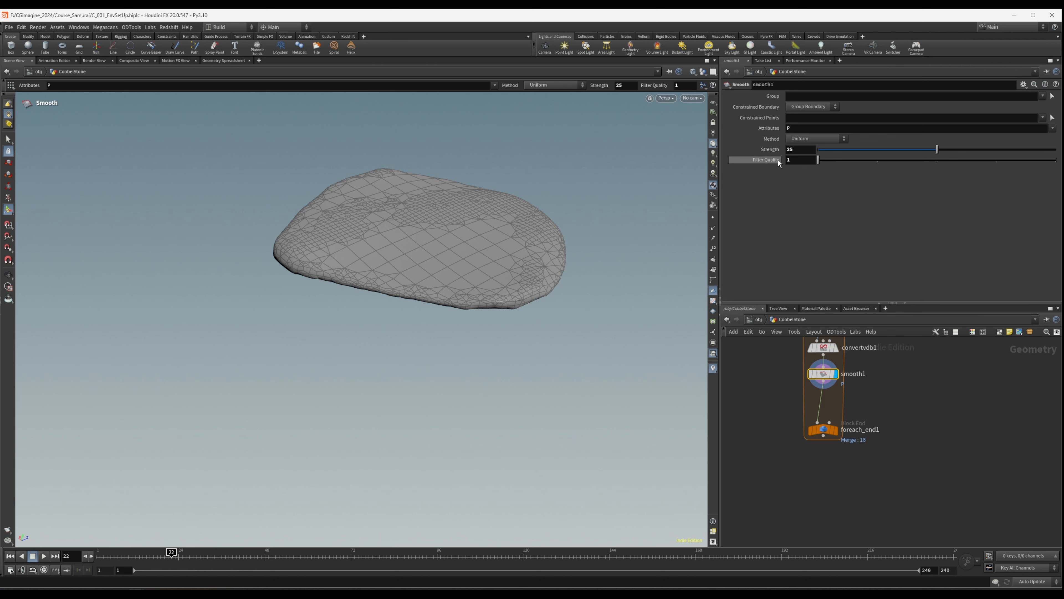
pyautogui.press('Escape')
pyautogui.moveTo(380, 266); pyautogui.dragTo(521, 281)
# - Set smooth1's Strength to 15 and check the stone's shape
pyautogui.press('Return')
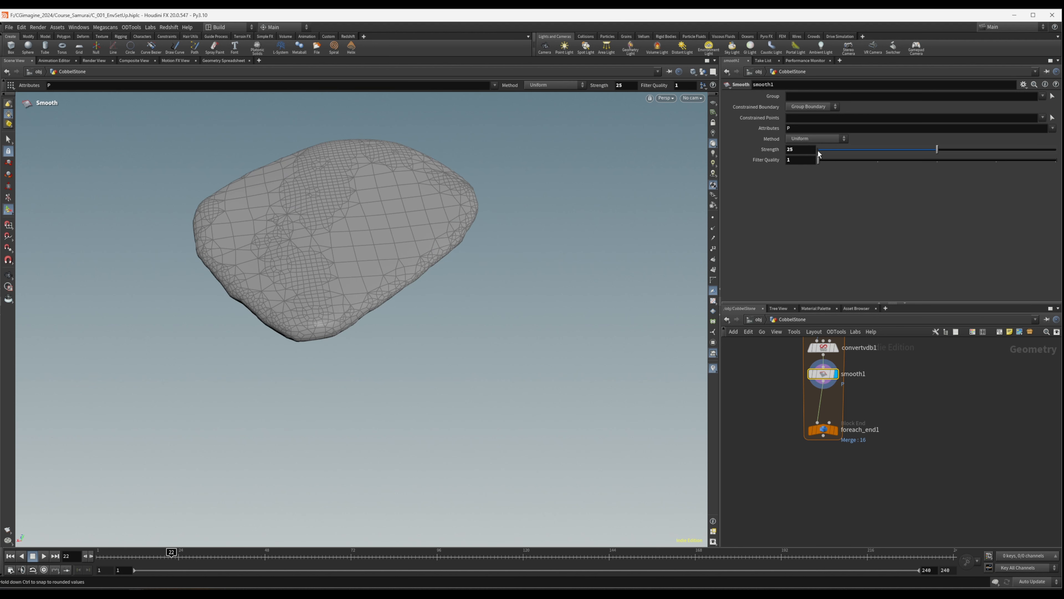
pyautogui.write('15')
pyautogui.press('Return')
pyautogui.press('Escape')
pyautogui.moveTo(248, 226); pyautogui.dragTo(436, 247)
# - Set convertvdb1's Adaptivity to 0.05 and inspect the smoothed stone from several angles
pyautogui.moveTo(873, 416); pyautogui.dragTo(879, 459, button='middle')
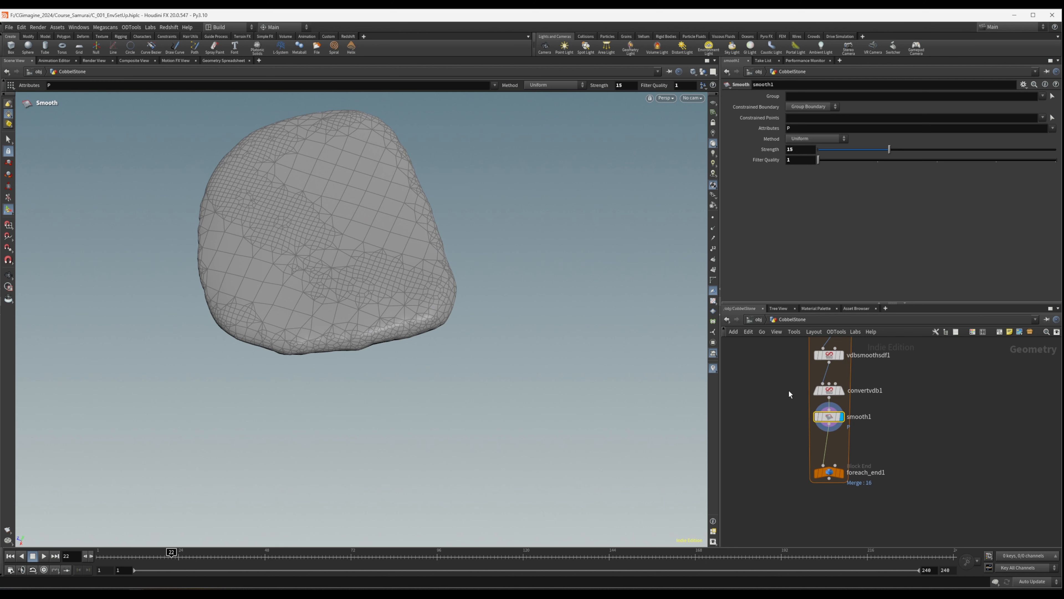
pyautogui.click(829, 390)
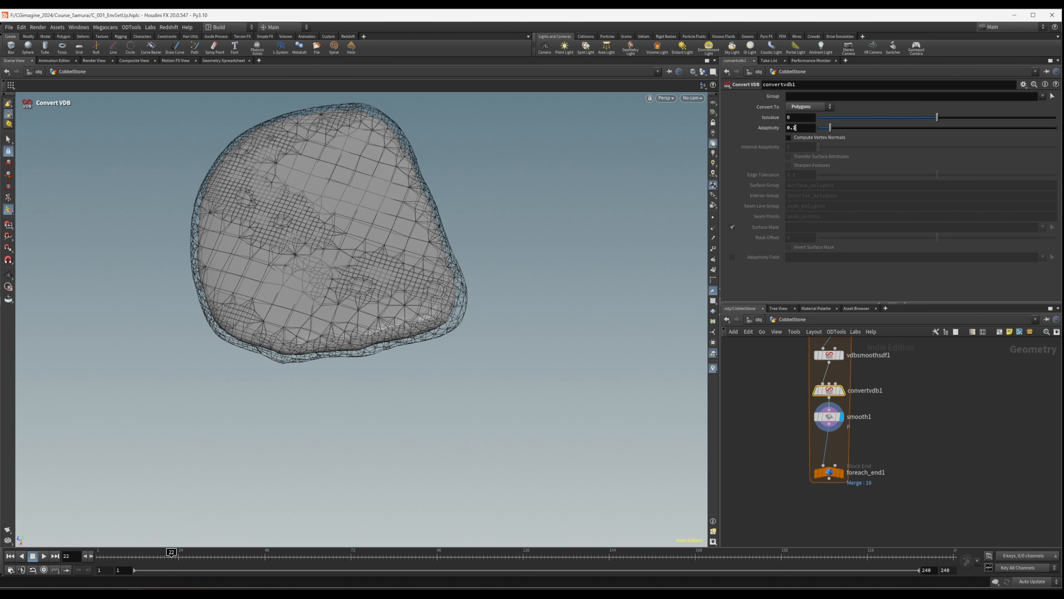
pyautogui.write('05')
pyautogui.press('Return')
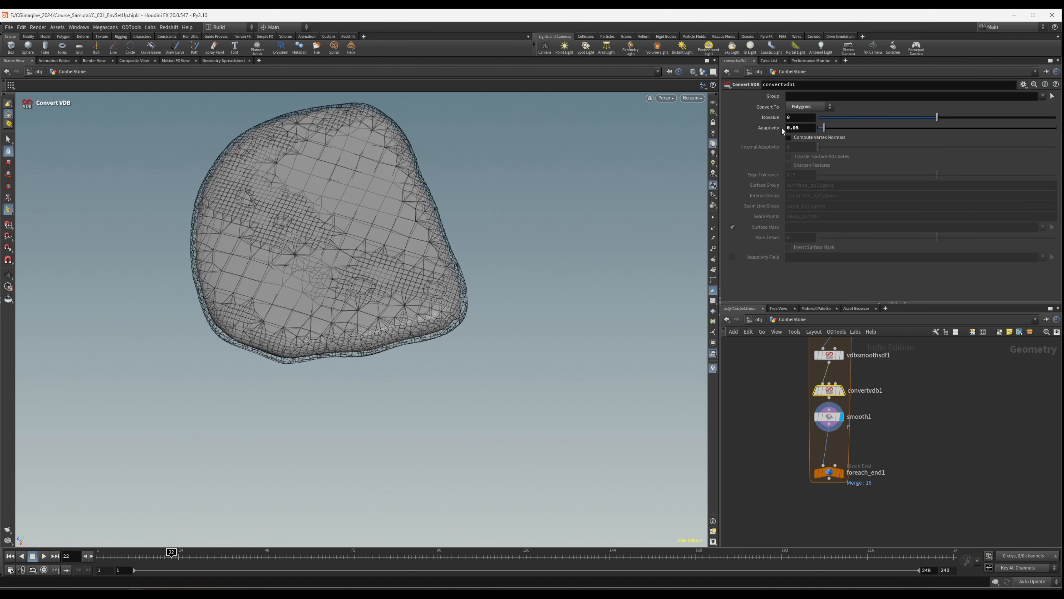
pyautogui.moveTo(297, 252)
pyautogui.keyDown('alt'); pyautogui.mouseDown()
pyautogui.moveTo(214, 237)
pyautogui.moveTo(245, 143)
pyautogui.moveTo(331, 287)
pyautogui.moveTo(376, 330)
pyautogui.moveTo(375, 228)
pyautogui.moveTo(350, 203)
pyautogui.mouseUp(); pyautogui.keyUp('alt')
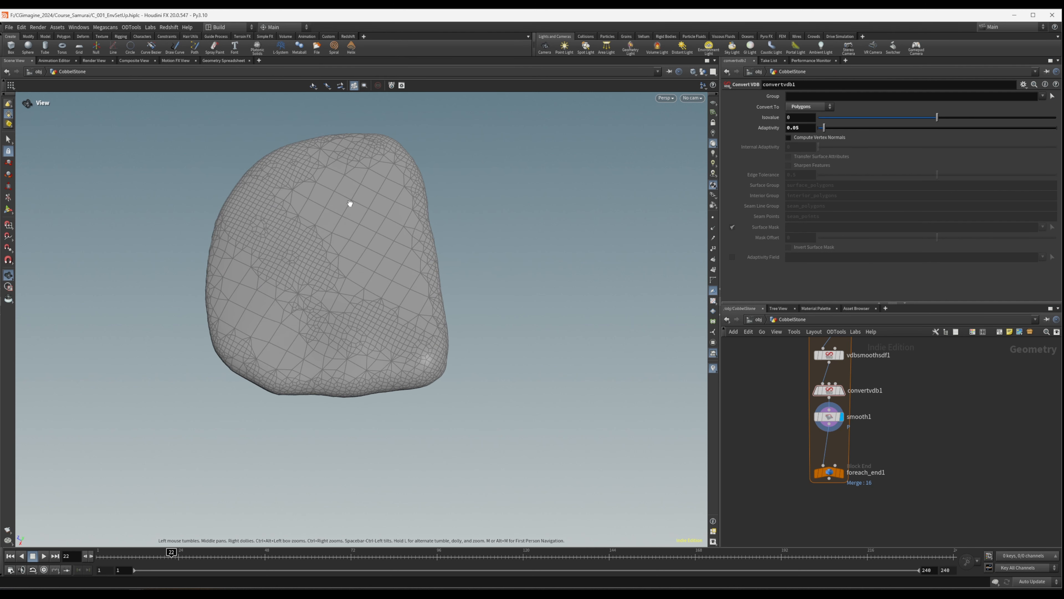
pyautogui.moveTo(364, 210); pyautogui.dragTo(331, 218)
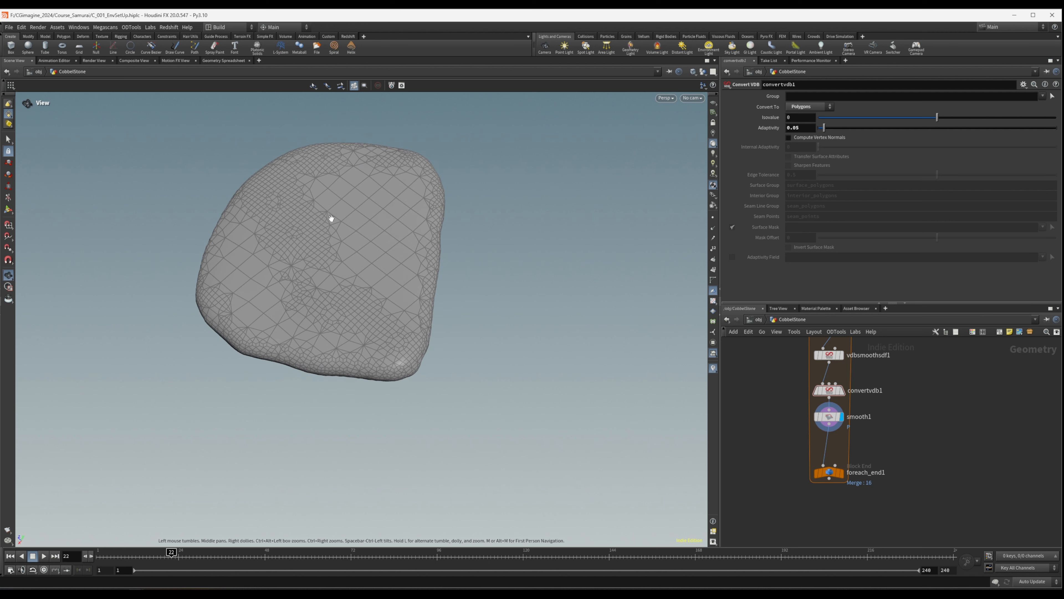
pyautogui.moveTo(277, 187); pyautogui.dragTo(302, 238)
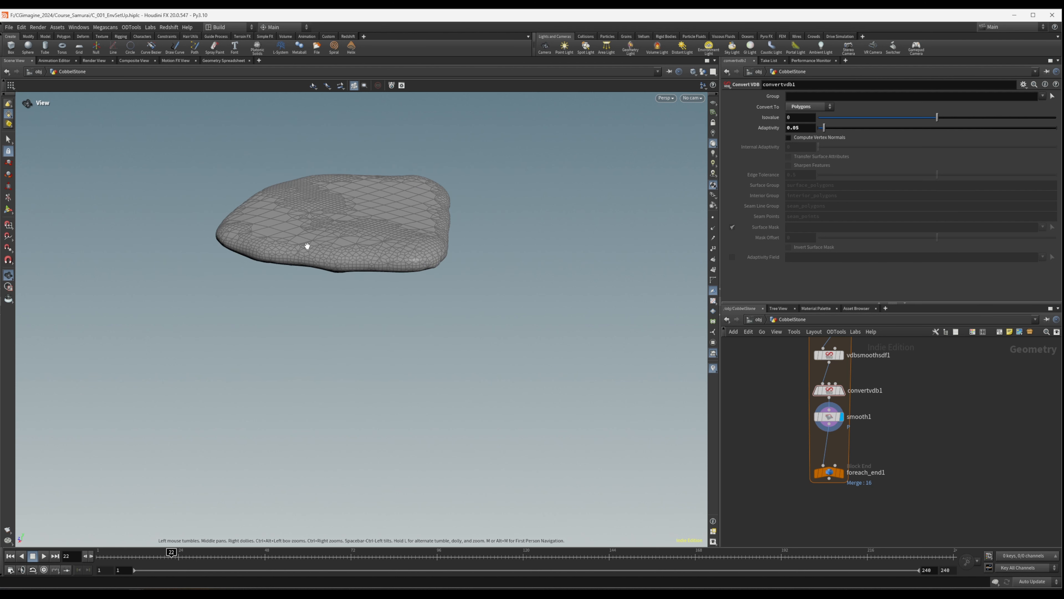
pyautogui.moveTo(414, 256); pyautogui.dragTo(253, 328)
pyautogui.press('Return')
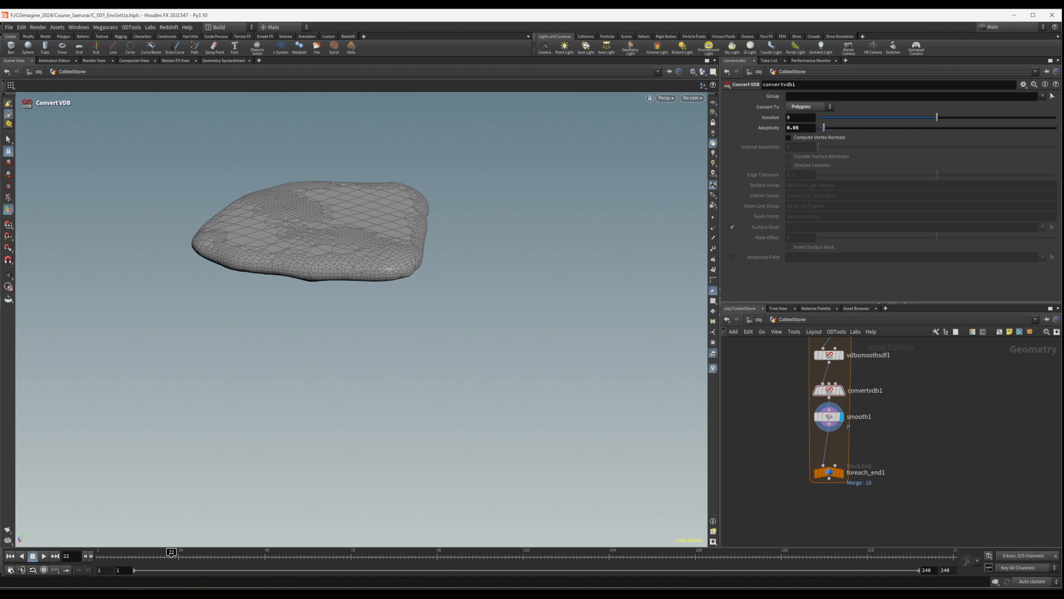
# - Insert an Attribute Noise node between smooth1 and foreach_end1 and display its result
pyautogui.scroll(-1, 917, 379)
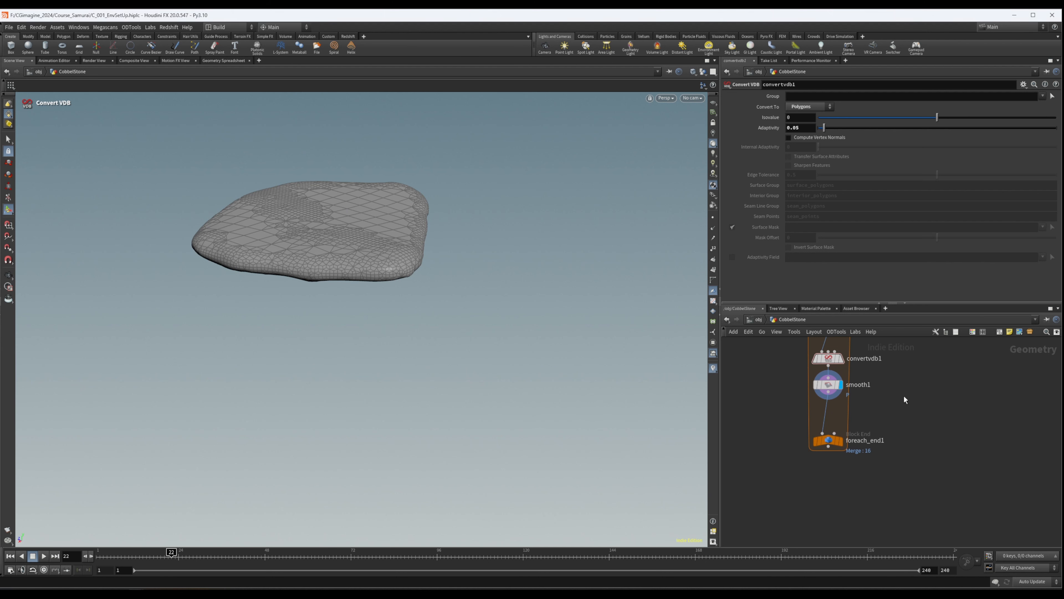
pyautogui.press('Tab')
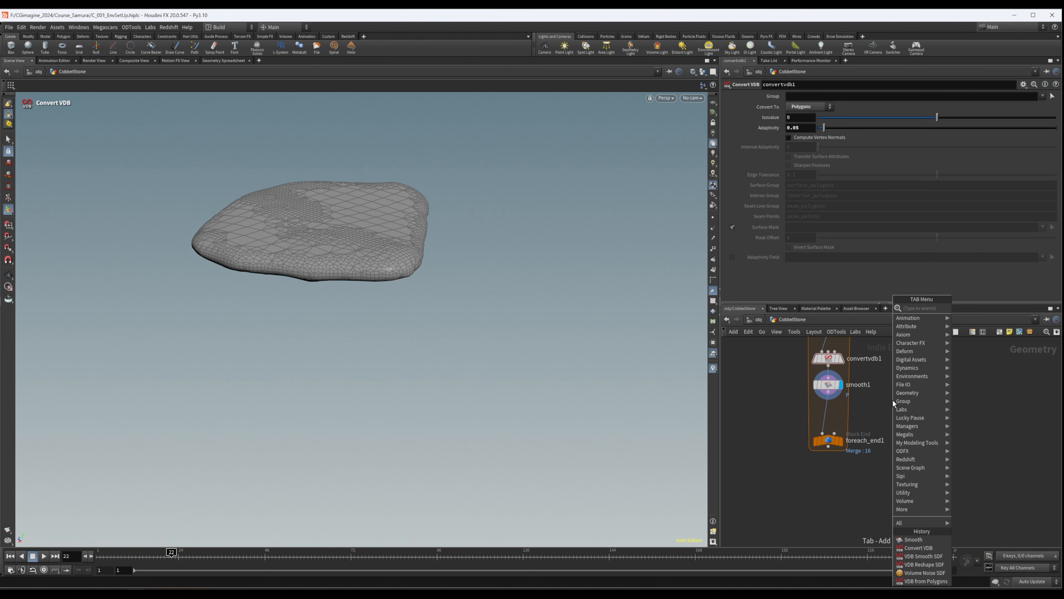
pyautogui.write('attino')
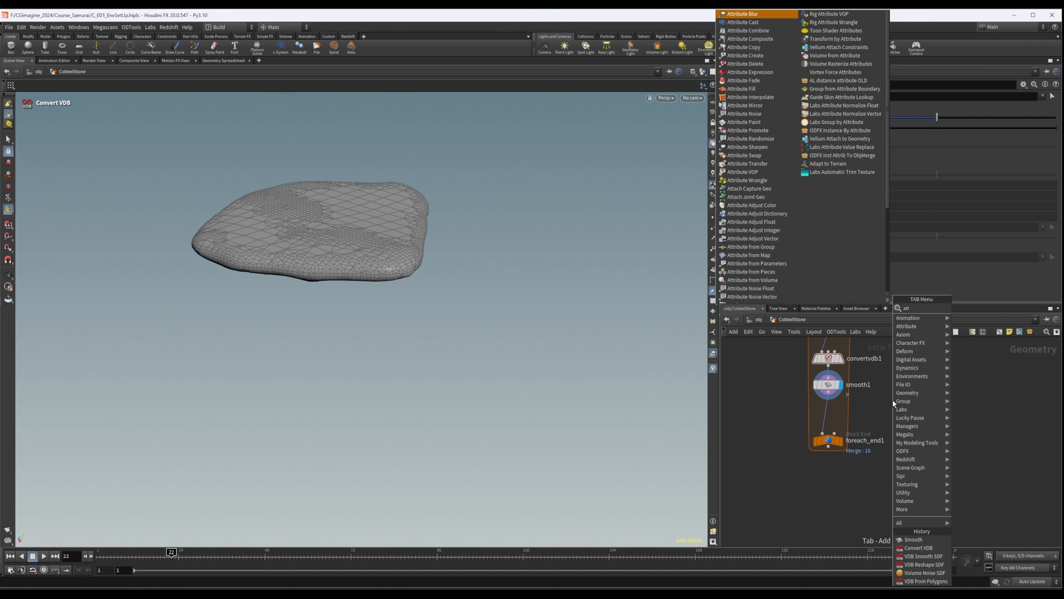
pyautogui.press('BackSpace')
pyautogui.press('BackSpace')
pyautogui.press('BackSpace')
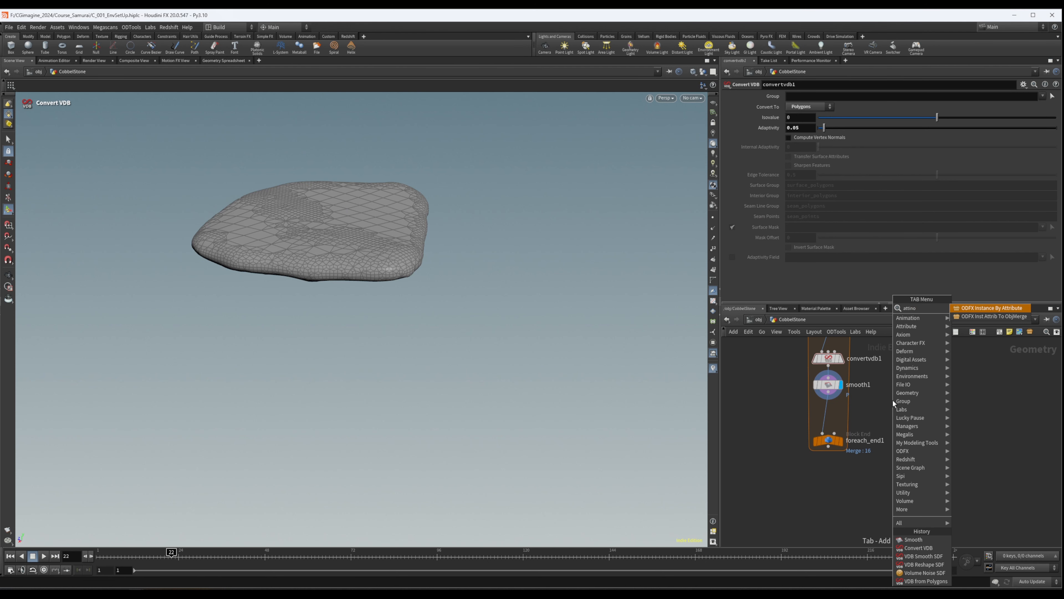
pyautogui.write('rnoi')
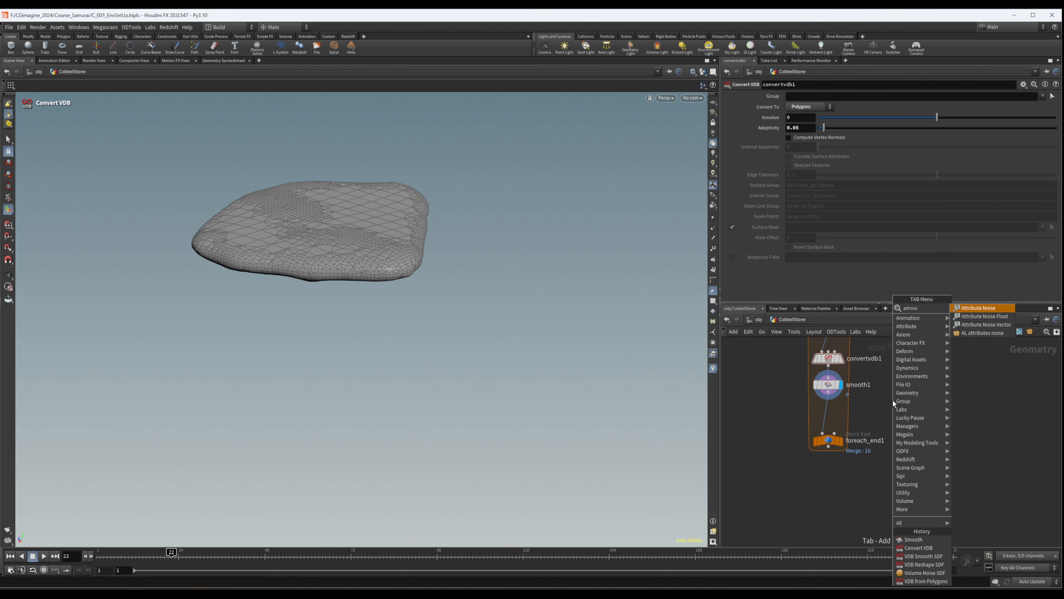
pyautogui.press('Return')
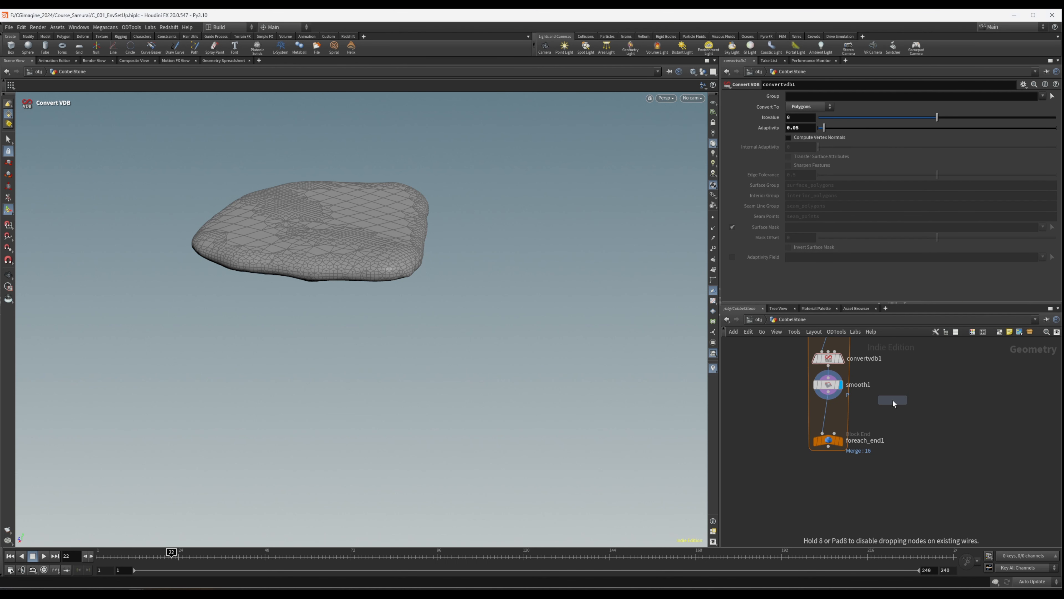
pyautogui.click(824, 403)
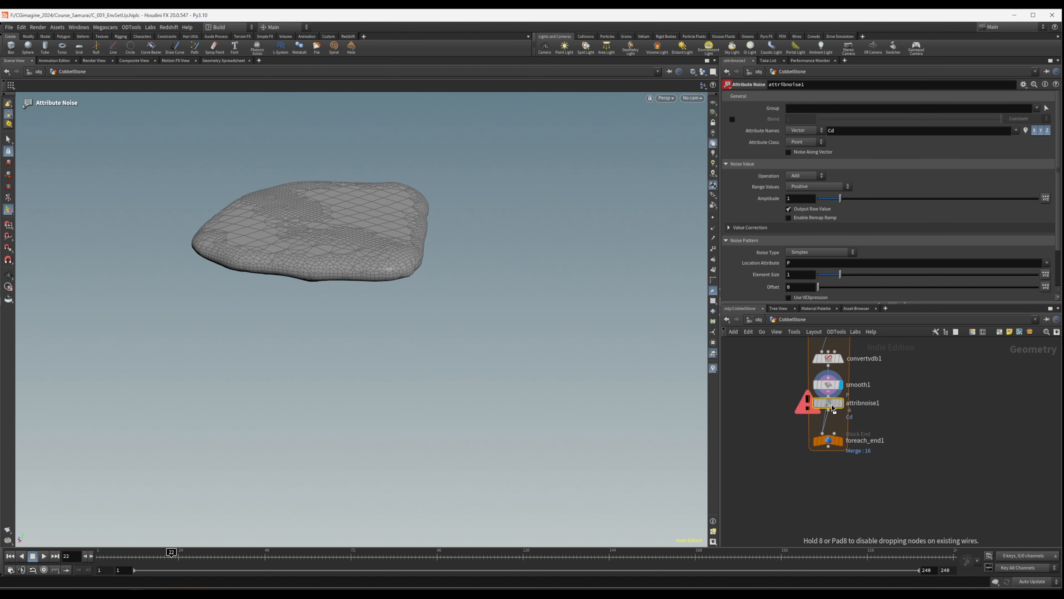
pyautogui.moveTo(830, 399); pyautogui.dragTo(830, 399)
pyautogui.click(841, 414)
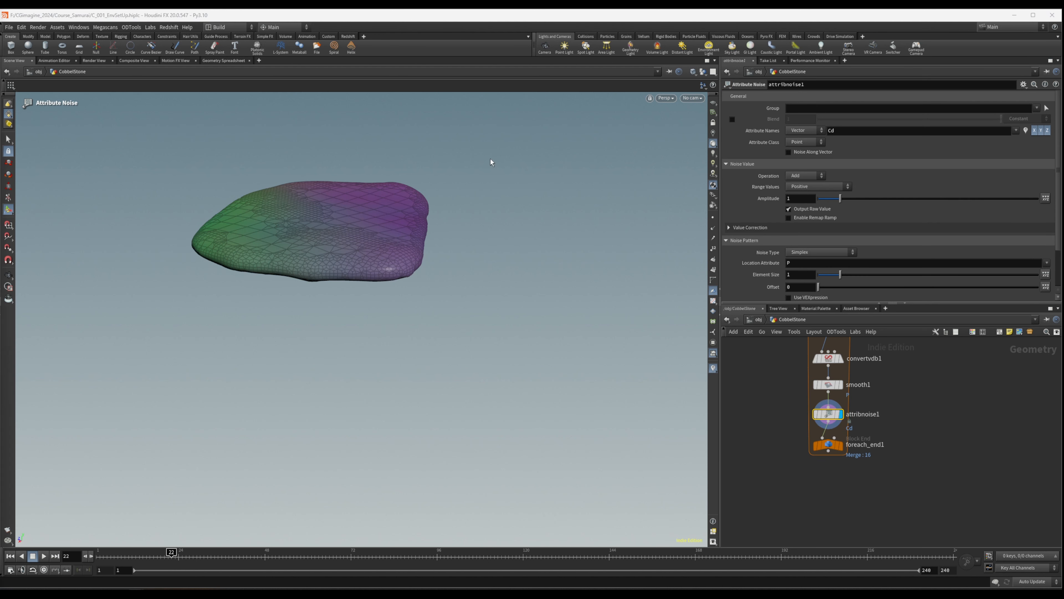
# - Make attribnoise1 affect the P attribute with its Range Values set to Zero Centered
pyautogui.moveTo(837, 132); pyautogui.dragTo(761, 134)
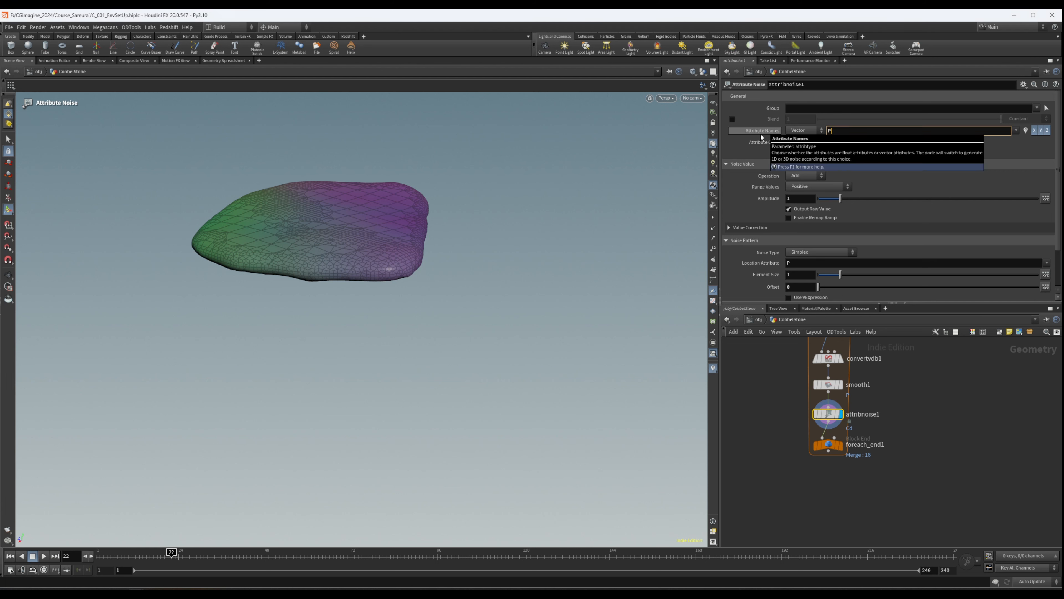
pyautogui.write('P')
pyautogui.press('Return')
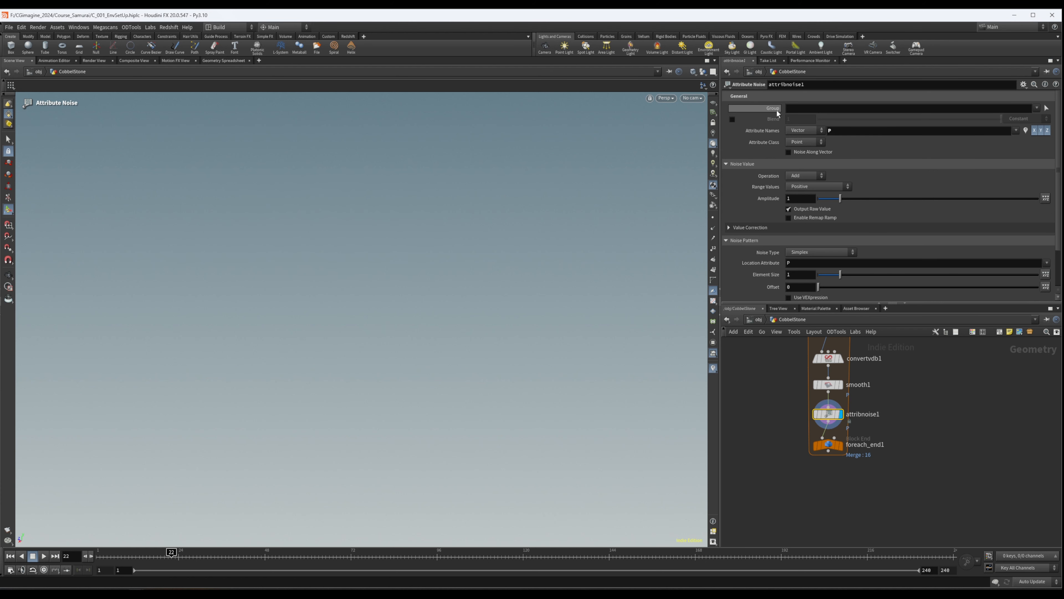
pyautogui.click(816, 189)
pyautogui.click(819, 203)
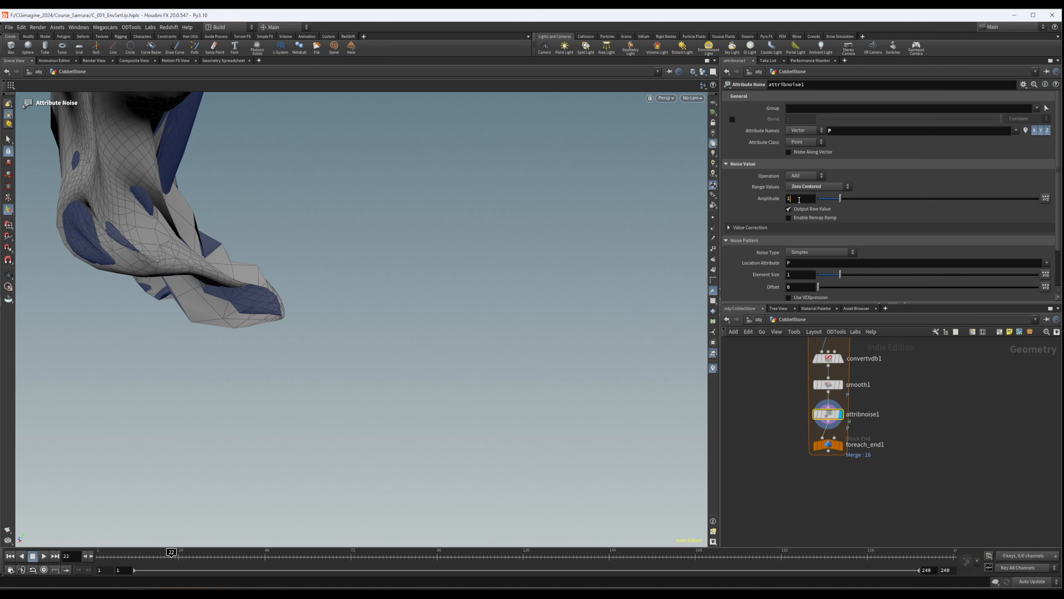
# - Set attribnoise1's Amplitude to 0.04
pyautogui.moveTo(764, 199)
pyautogui.write('3')
pyautogui.press('Return')
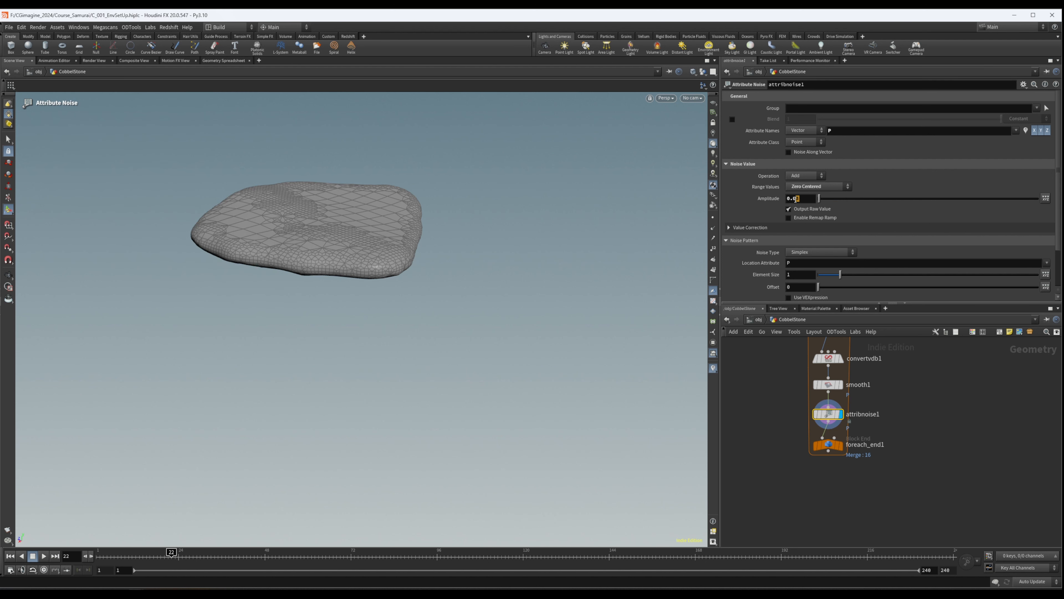
pyautogui.click(796, 199)
pyautogui.press('Return')
# - Set attribnoise1's Element Size to 0.7 and check the stone from a lower angle
pyautogui.moveTo(800, 276); pyautogui.dragTo(688, 295)
pyautogui.write('0.7')
pyautogui.press('Return')
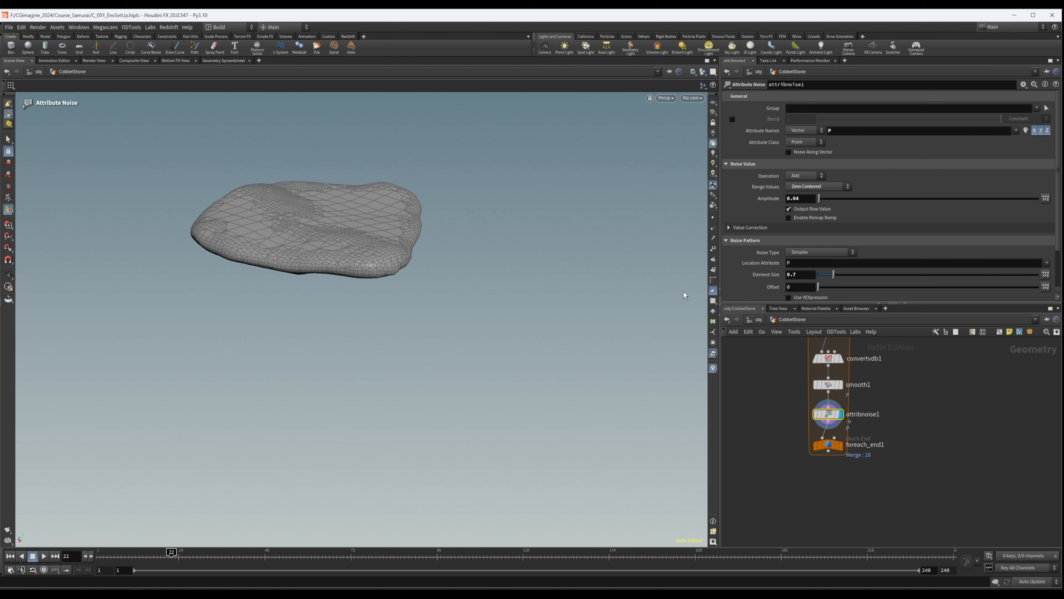
pyautogui.keyDown('alt'); pyautogui.moveTo(242, 233); pyautogui.dragTo(319, 176); pyautogui.keyUp('alt')
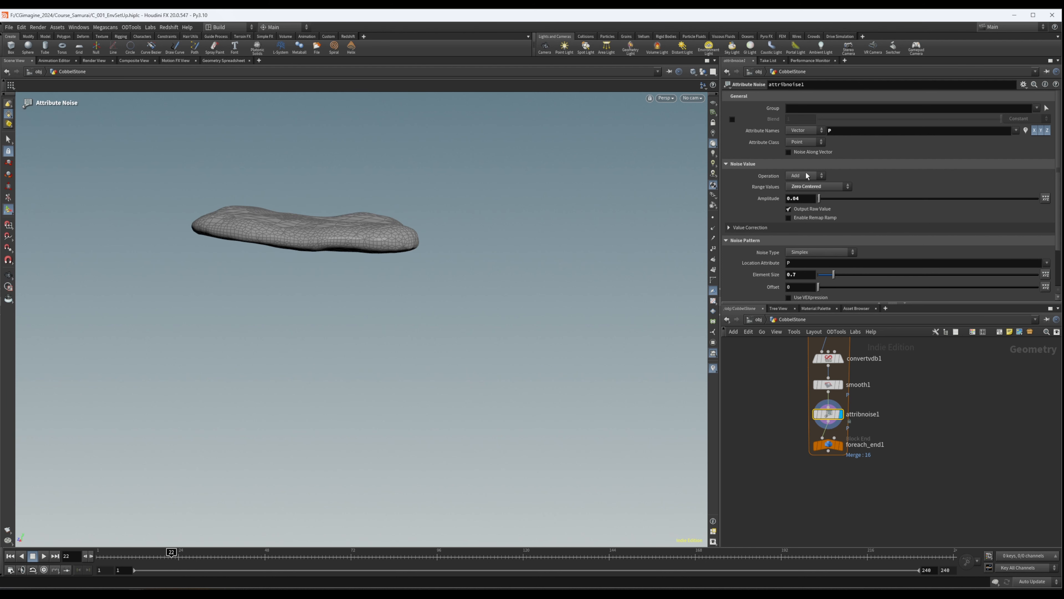
# - Set attribnoise1's Amplitude to 0.03 and check the stone from several angles
pyautogui.write('3')
pyautogui.press('Return')
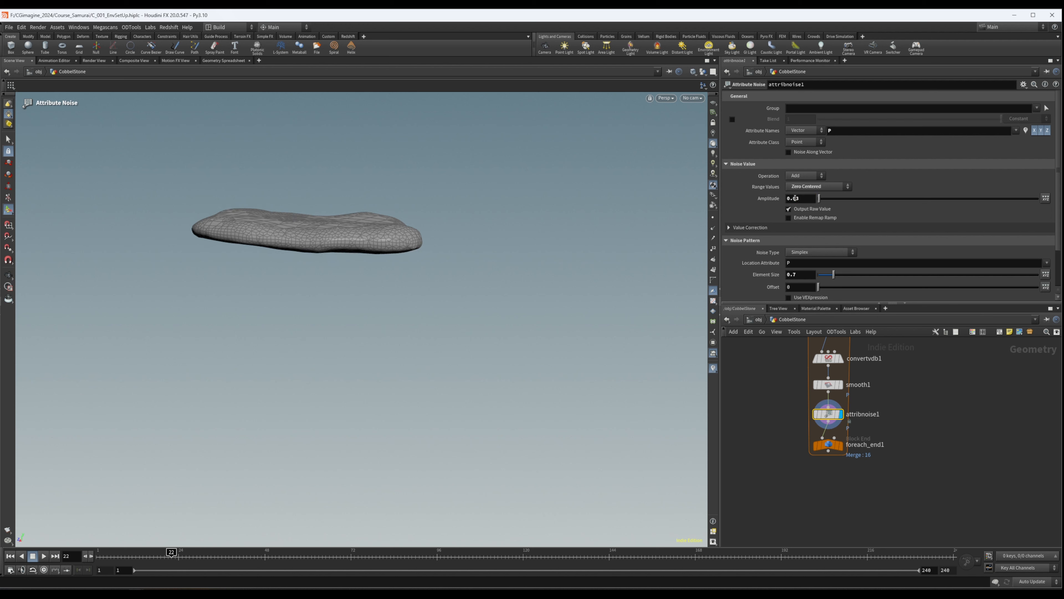
pyautogui.moveTo(402, 282); pyautogui.dragTo(515, 217)
pyautogui.moveTo(331, 209); pyautogui.dragTo(228, 252)
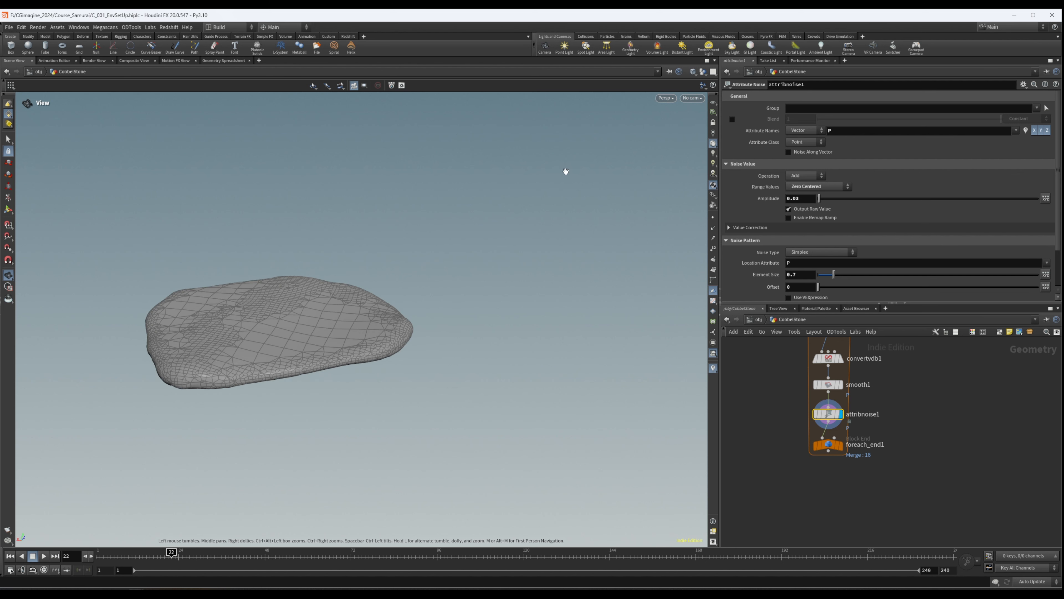
pyautogui.press('Return')
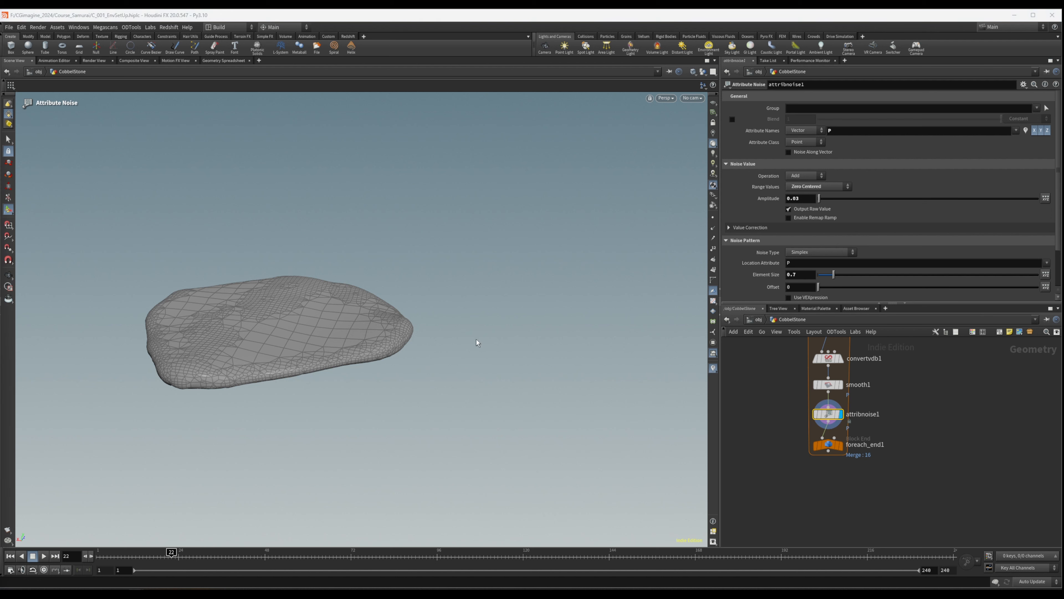
# - Inspect the noise-displaced stone up close and from several sides, and check attribnoise1's point and polygon counts
pyautogui.moveTo(309, 304)
pyautogui.keyDown('alt'); pyautogui.mouseDown()
pyautogui.moveTo(230, 316)
pyautogui.moveTo(171, 364)
pyautogui.moveTo(238, 304)
pyautogui.moveTo(395, 249)
pyautogui.moveTo(537, 248)
pyautogui.moveTo(294, 303)
pyautogui.mouseUp(); pyautogui.keyUp('alt')
pyautogui.middleClick(828, 418)
pyautogui.press('Escape')
pyautogui.moveTo(295, 302); pyautogui.dragTo(451, 297, button='right')
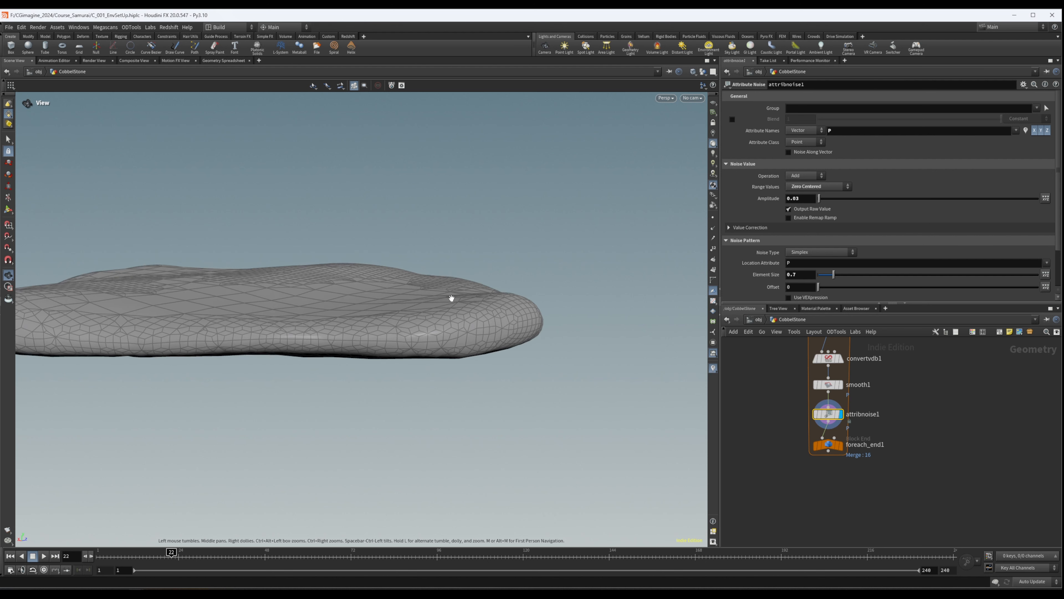
pyautogui.moveTo(451, 297); pyautogui.dragTo(390, 285)
pyautogui.keyDown('alt'); pyautogui.moveTo(390, 285); pyautogui.dragTo(138, 356, button='right'); pyautogui.keyUp('alt')
pyautogui.keyDown('alt'); pyautogui.moveTo(139, 357); pyautogui.dragTo(138, 328, button='middle'); pyautogui.keyUp('alt')
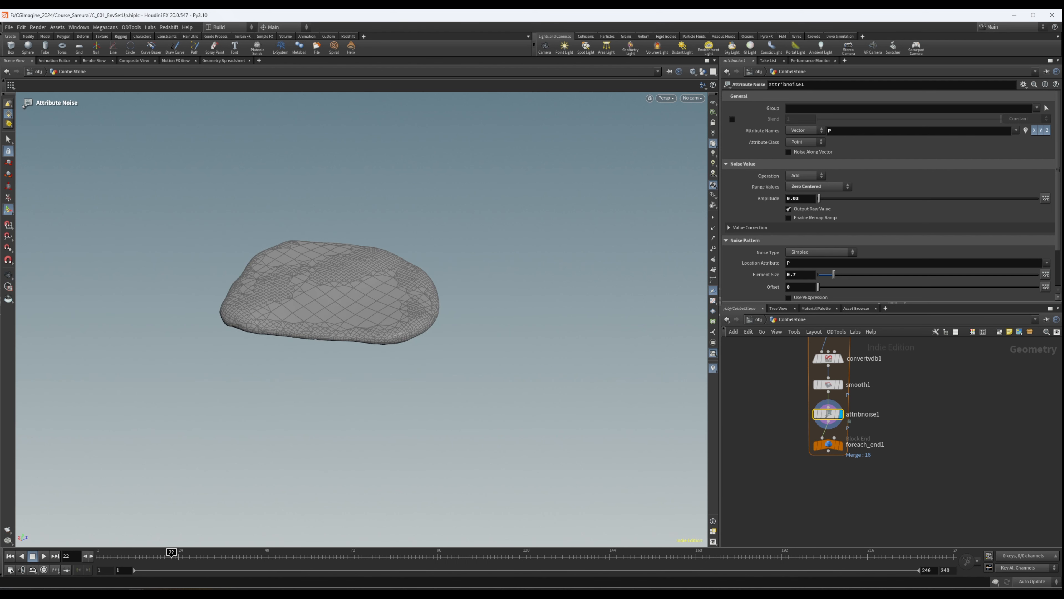
pyautogui.scroll(4, 895, 384)
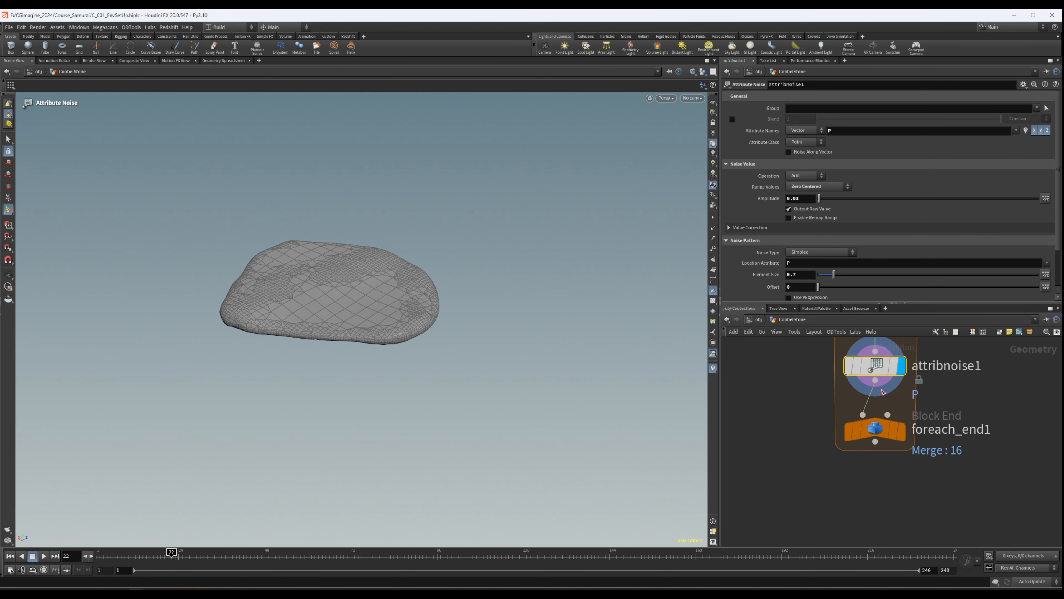
pyautogui.middleClick(879, 375)
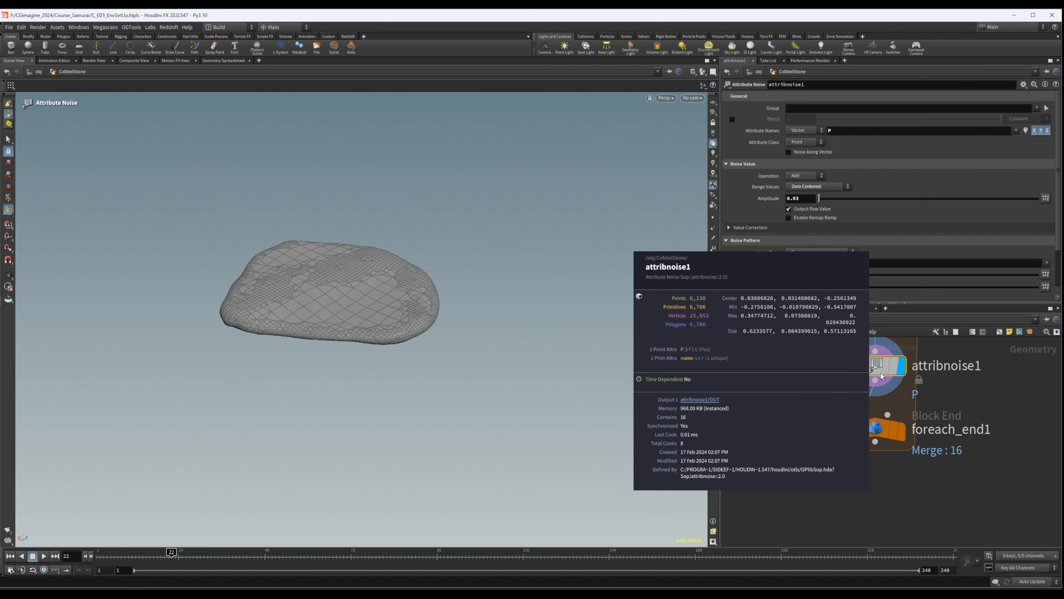
# - Make room above foreach_end1 and insert a PolyReduce node after attribnoise1
pyautogui.scroll(-4, 1002, 411)
pyautogui.moveTo(1017, 409); pyautogui.dragTo(903, 394, button='middle')
pyautogui.scroll(3, 845, 468)
pyautogui.moveTo(803, 387); pyautogui.dragTo(802, 474)
pyautogui.moveTo(819, 394); pyautogui.dragTo(831, 469, button='middle')
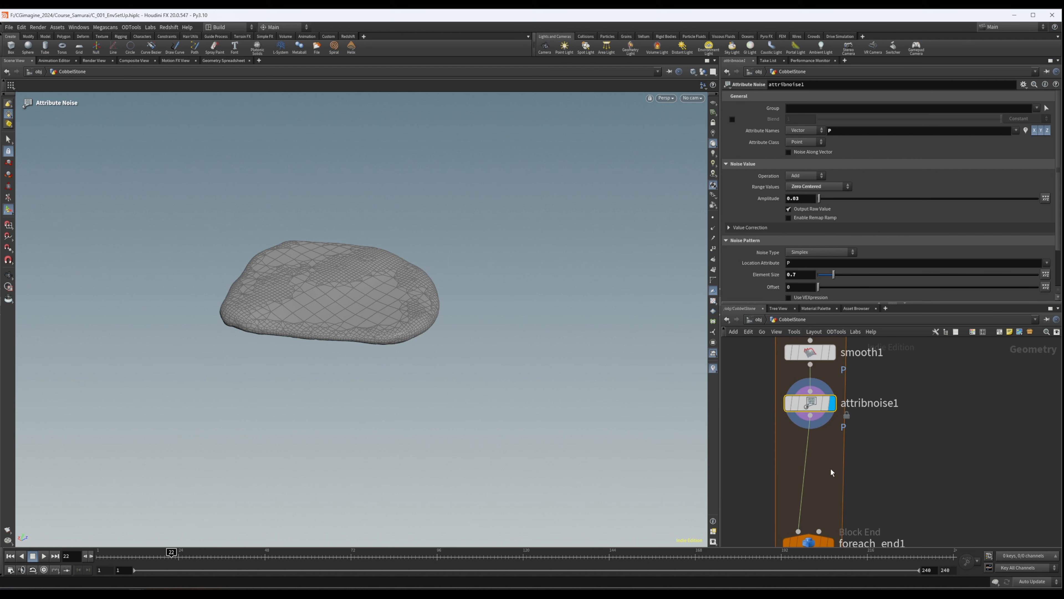
pyautogui.click(831, 470)
pyautogui.press('Tab')
pyautogui.write('poly')
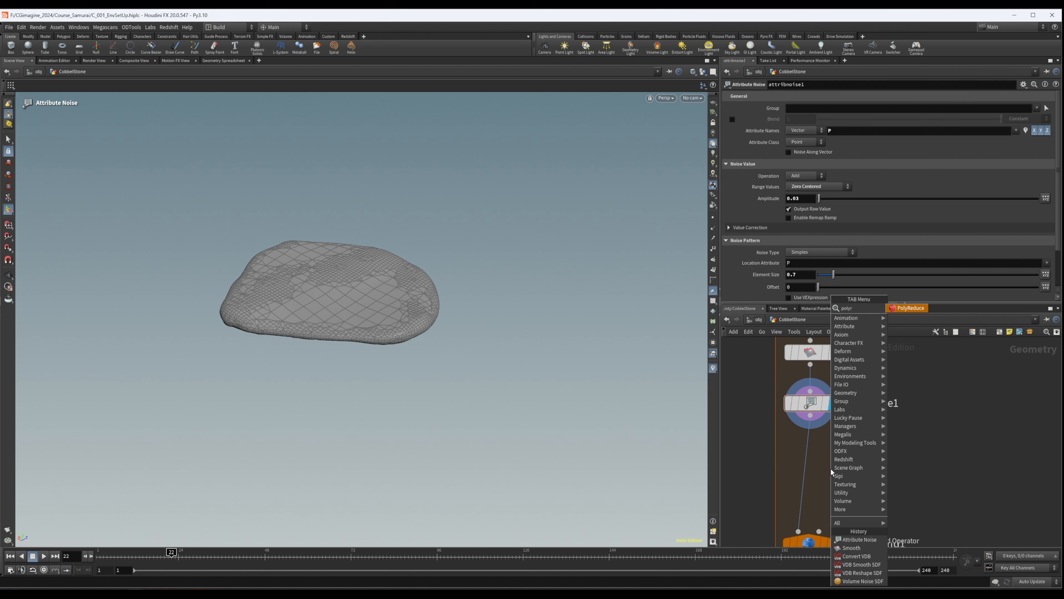
pyautogui.write('red')
pyautogui.press('Return')
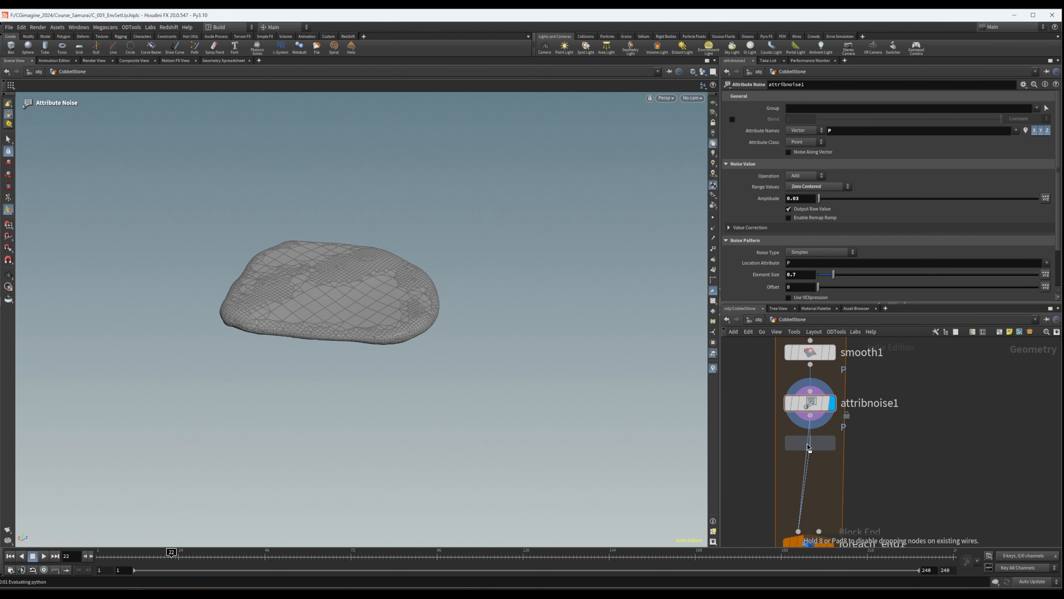
pyautogui.click(812, 455)
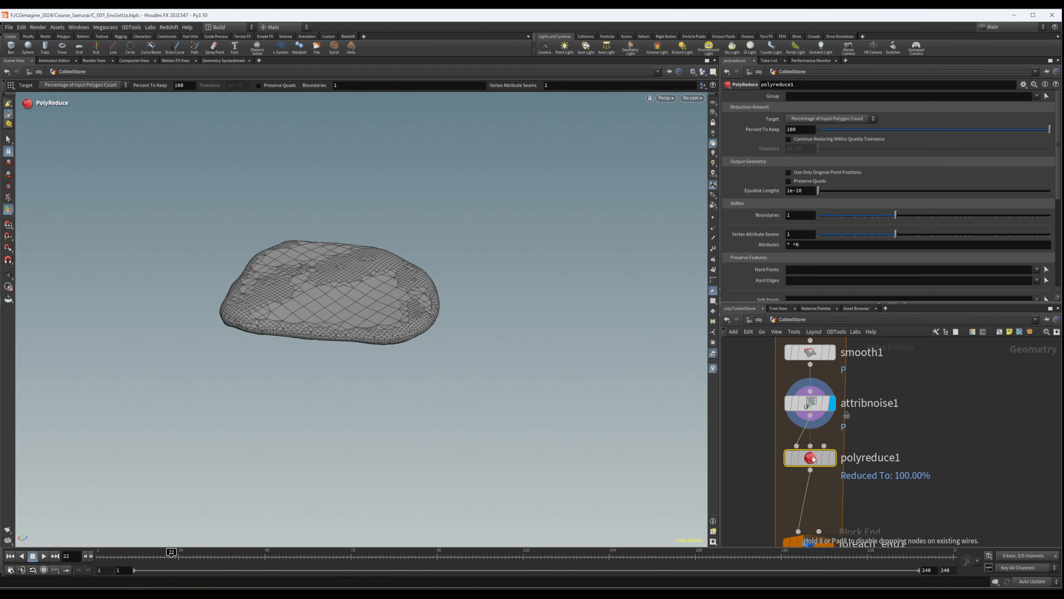
# - Set polyreduce1's Percent To Keep to 30, then display and inspect the reduced stone
pyautogui.click(801, 129)
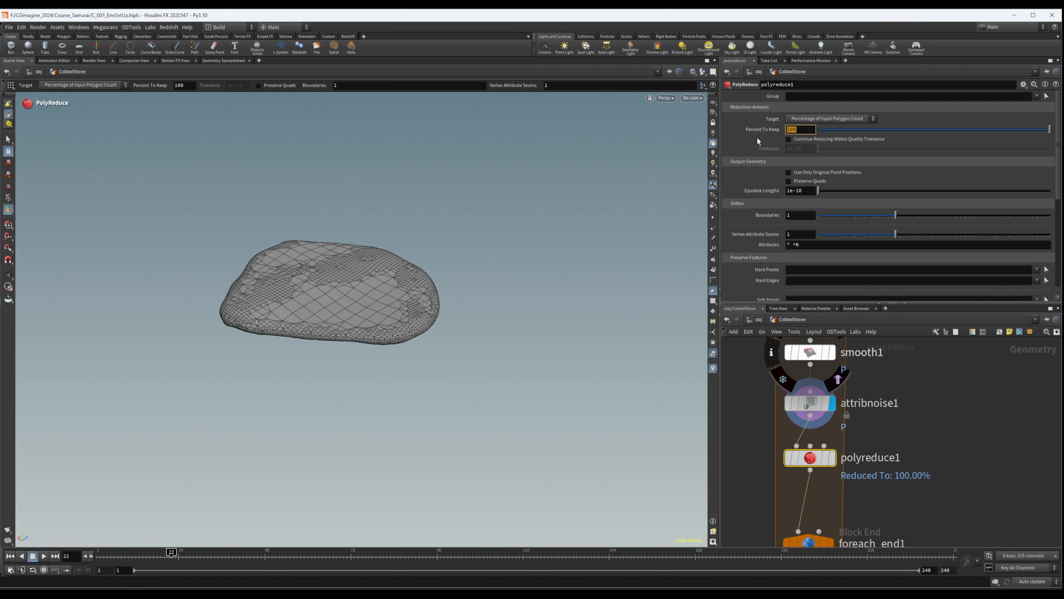
pyautogui.write('30')
pyautogui.press('Return')
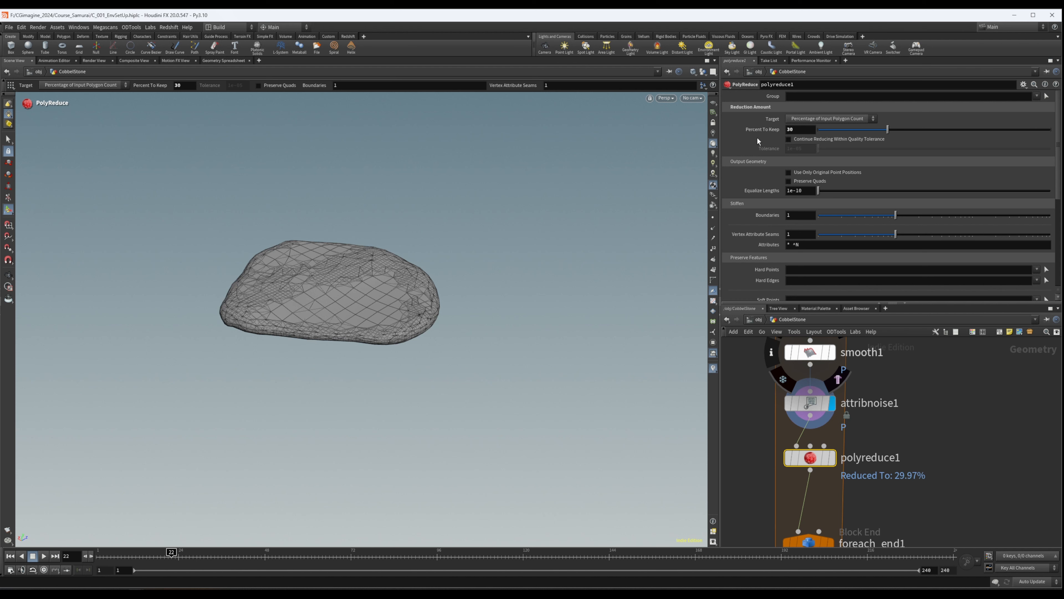
pyautogui.click(831, 458)
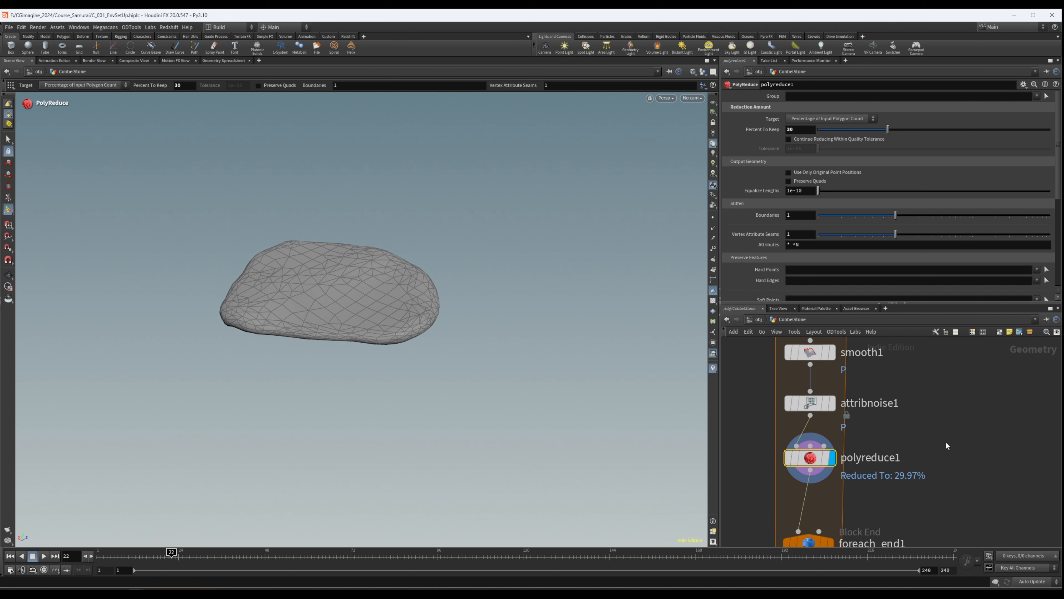
pyautogui.press('Escape')
pyautogui.moveTo(272, 285); pyautogui.dragTo(430, 256)
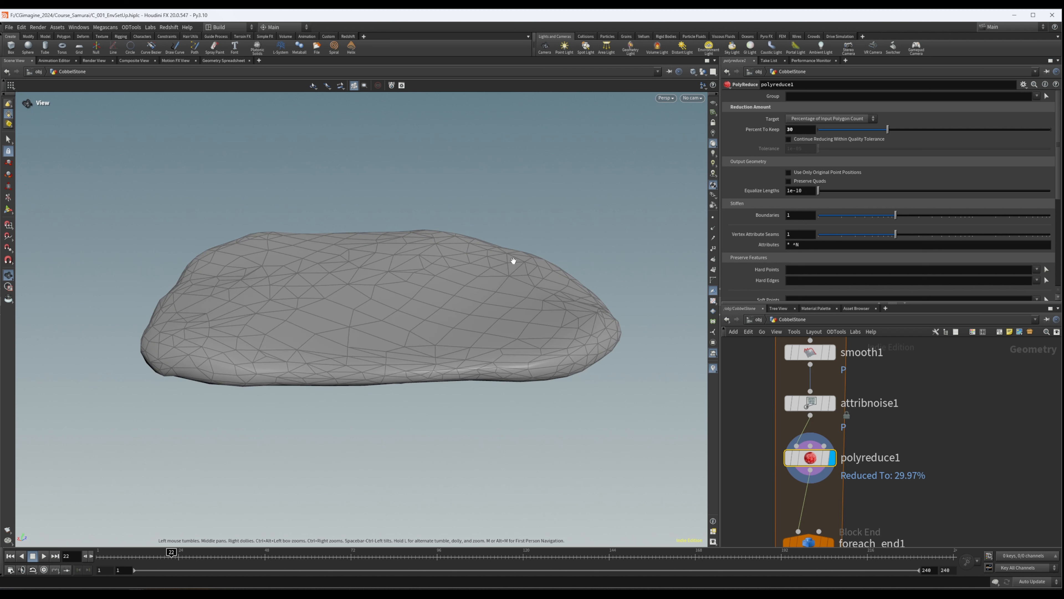
pyautogui.press('Return')
pyautogui.middleClick(811, 464)
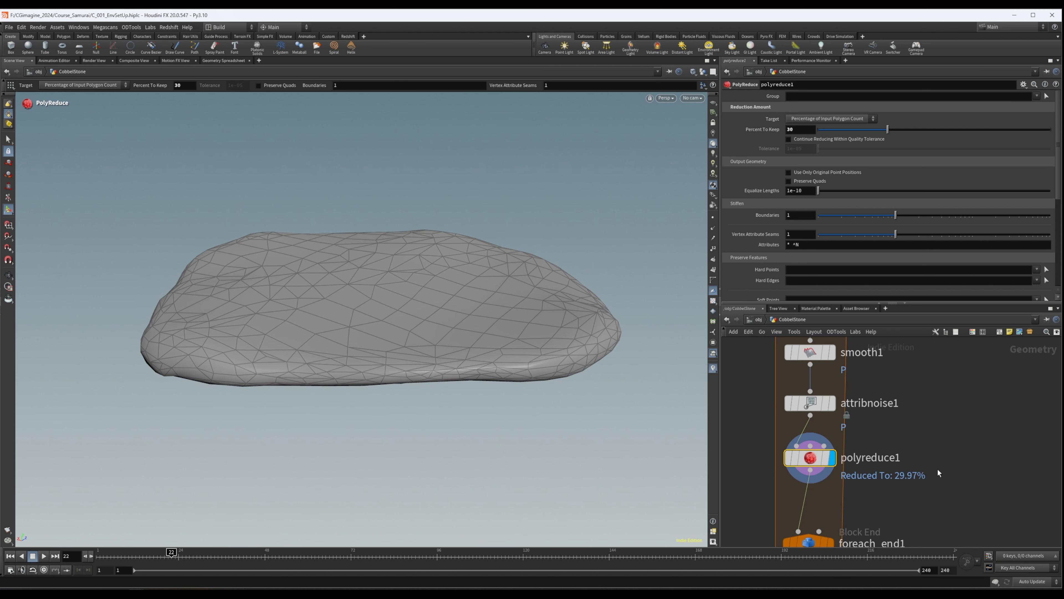
# - Display foreach_end1's output and inspect all the path's stones from several angles
pyautogui.moveTo(938, 470); pyautogui.dragTo(937, 355, button='middle')
pyautogui.scroll(-3, 937, 355)
pyautogui.click(864, 405)
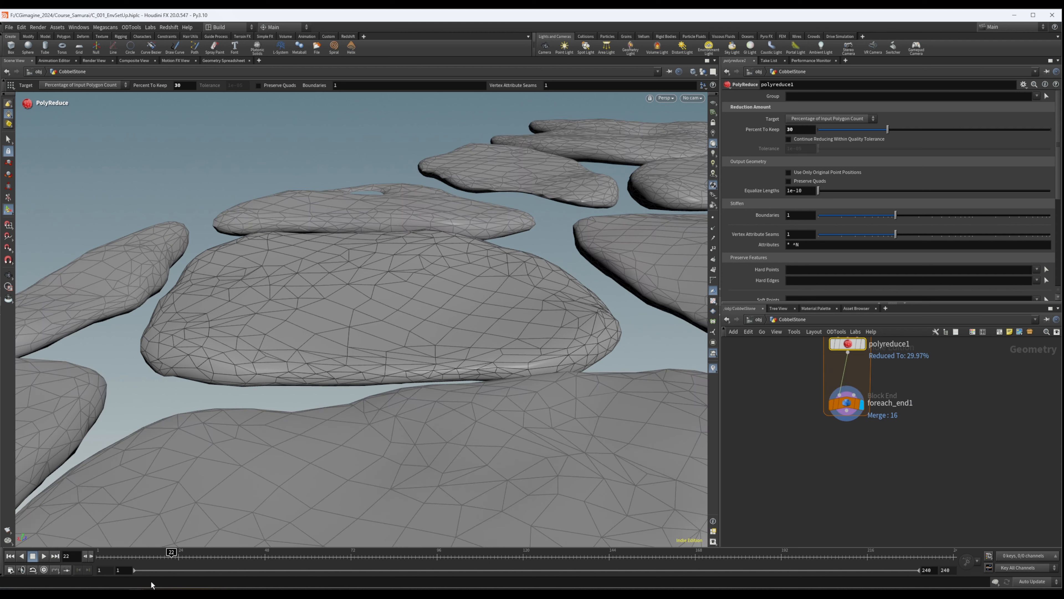
pyautogui.keyDown('alt'); pyautogui.moveTo(417, 281); pyautogui.dragTo(471, 273, button='right'); pyautogui.keyUp('alt')
pyautogui.keyDown('alt'); pyautogui.moveTo(471, 273); pyautogui.dragTo(613, 320); pyautogui.keyUp('alt')
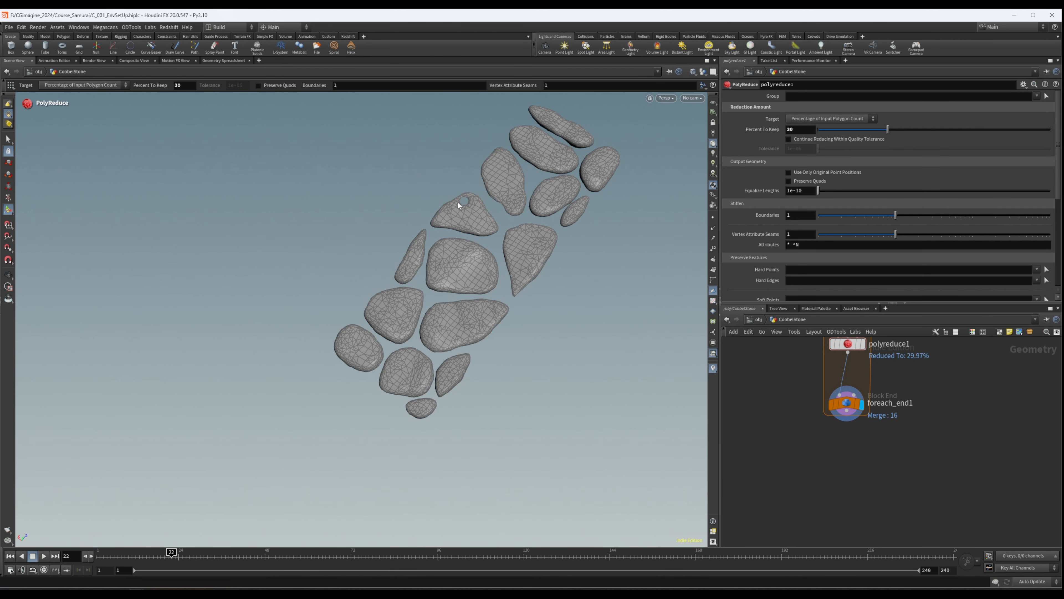
pyautogui.keyDown('alt'); pyautogui.moveTo(529, 227); pyautogui.dragTo(602, 214); pyautogui.keyUp('alt')
pyautogui.keyDown('alt'); pyautogui.moveTo(602, 214); pyautogui.dragTo(494, 245, button='middle'); pyautogui.keyUp('alt')
pyautogui.keyDown('alt'); pyautogui.moveTo(495, 246); pyautogui.dragTo(472, 278); pyautogui.keyUp('alt')
pyautogui.press('Return')
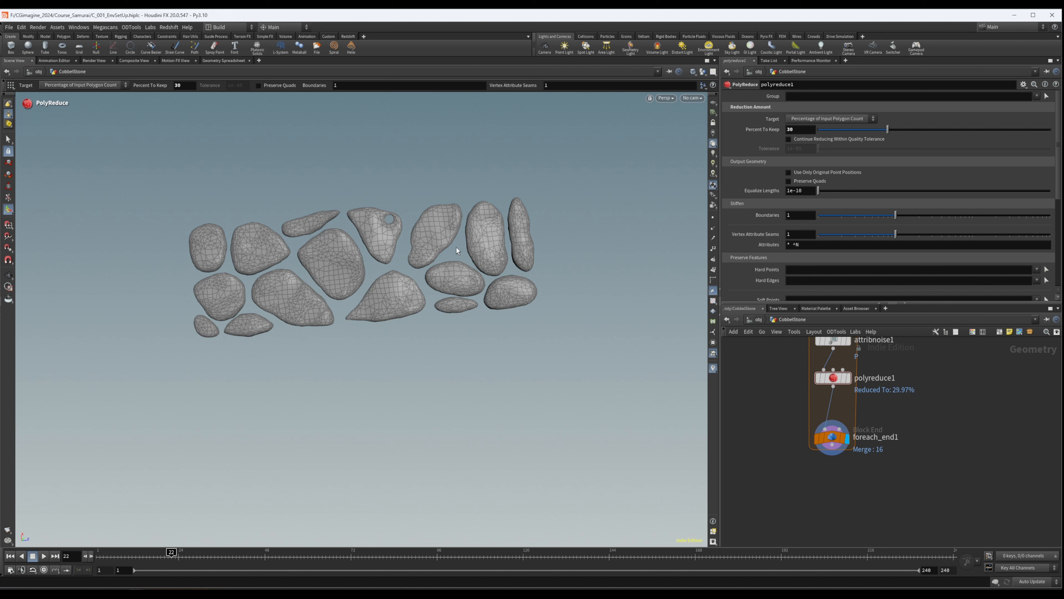
pyautogui.scroll(-10, 834, 399)
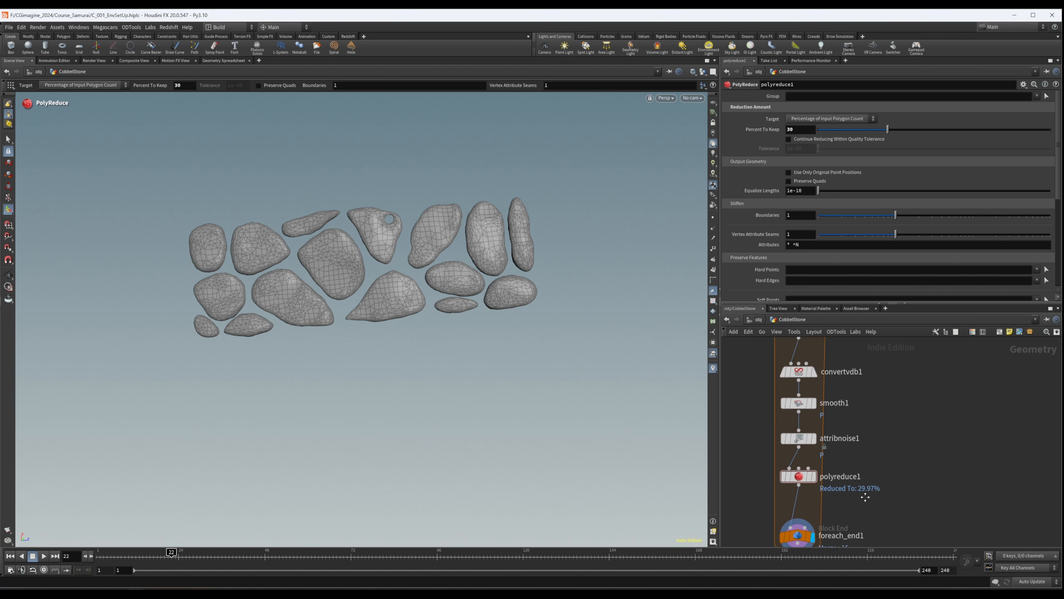
pyautogui.scroll(6, 828, 429)
pyautogui.moveTo(860, 406); pyautogui.dragTo(878, 435)
pyautogui.scroll(-4, 910, 387)
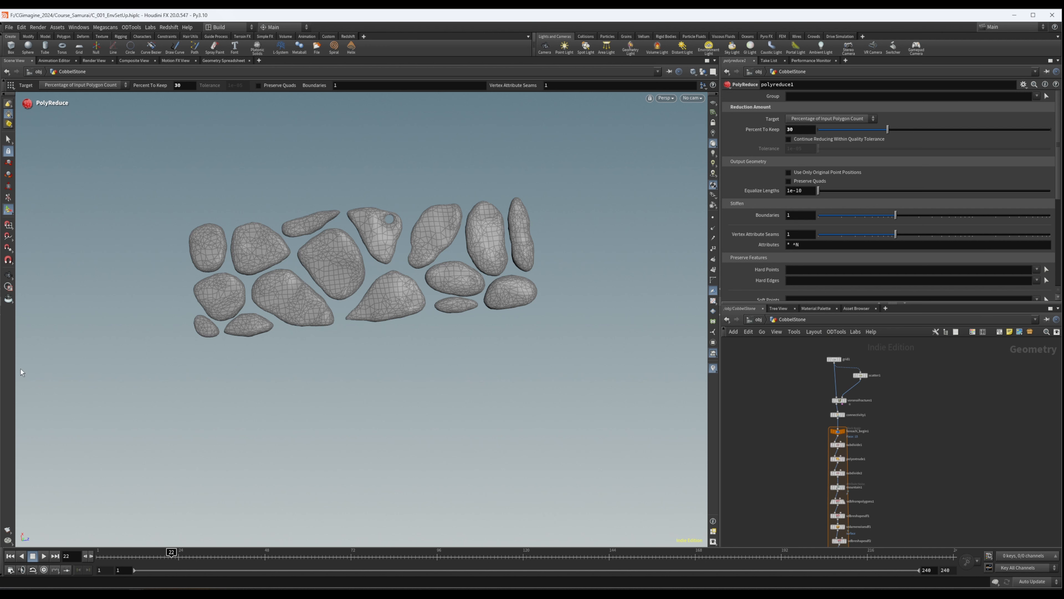
# - Examine the complete cobblestone path from a distance, at an angle and from above
pyautogui.scroll(4, 868, 444)
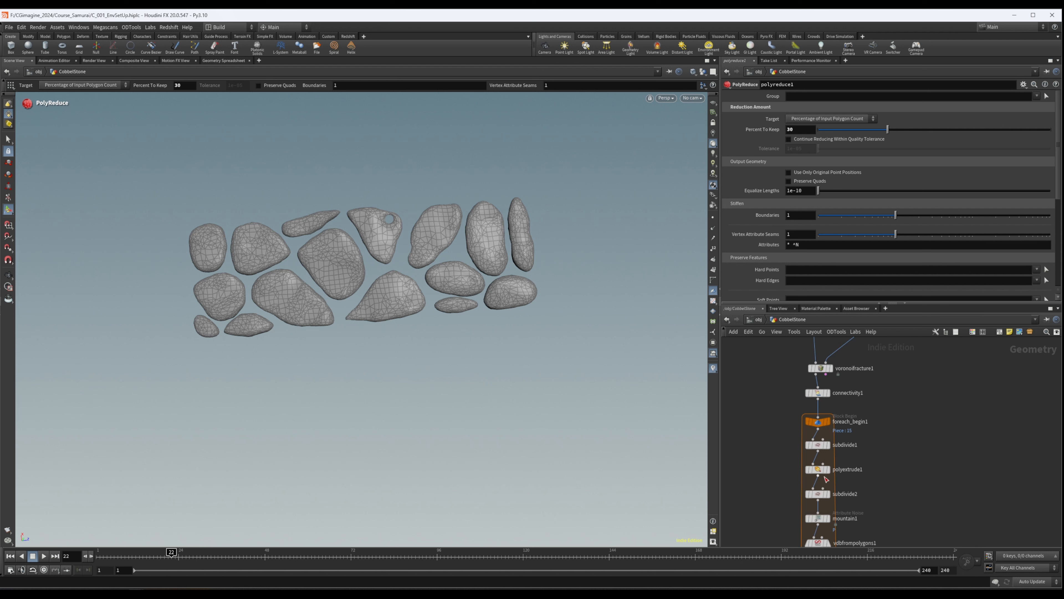
pyautogui.scroll(-5, 892, 436)
pyautogui.scroll(5, 798, 457)
pyautogui.press('Escape')
pyautogui.moveTo(264, 252); pyautogui.dragTo(515, 165)
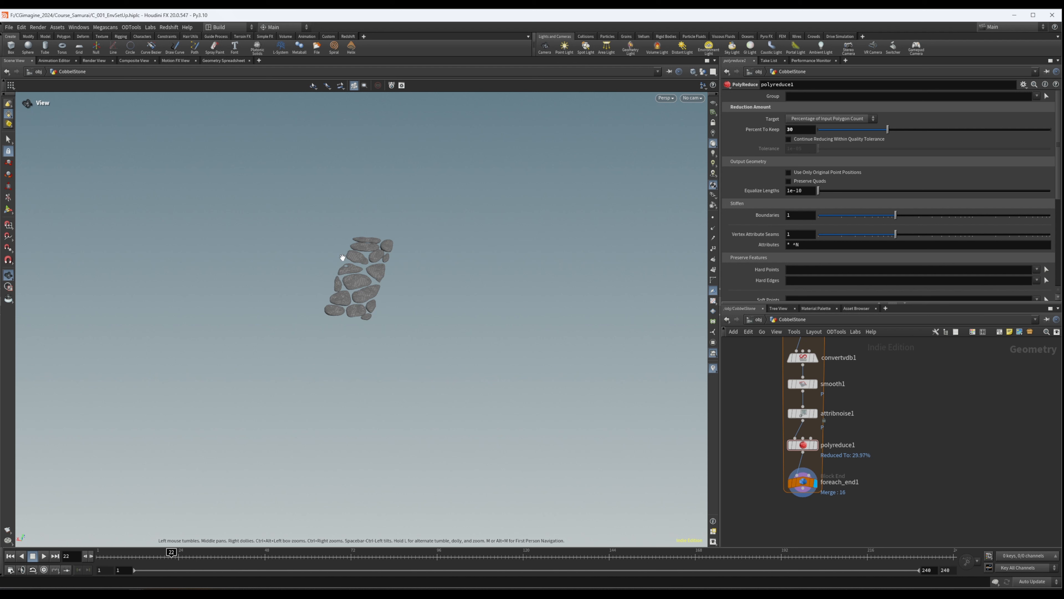
pyautogui.moveTo(433, 329); pyautogui.dragTo(358, 262)
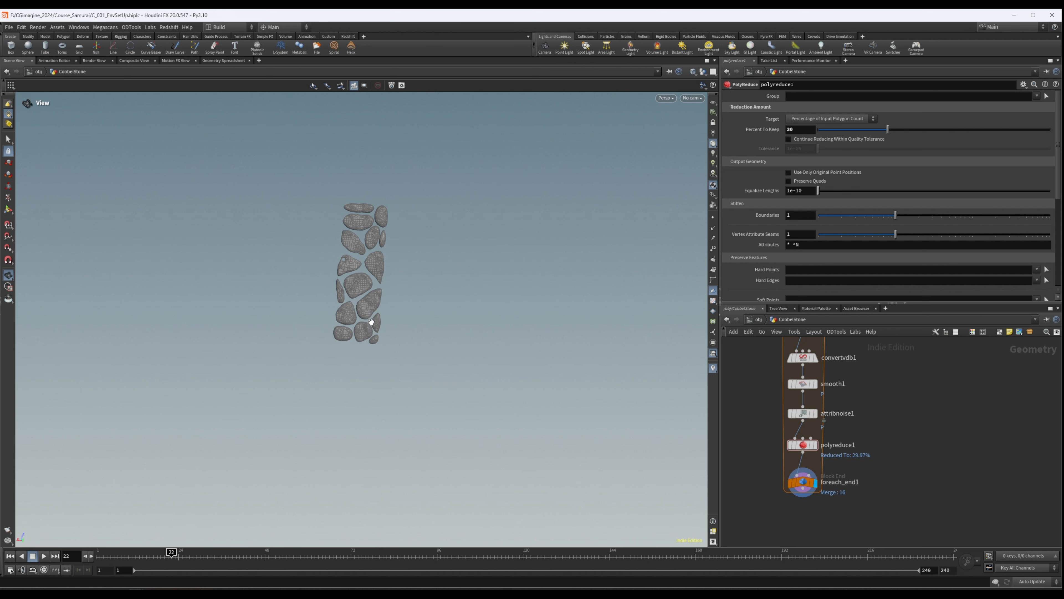
pyautogui.moveTo(370, 222); pyautogui.dragTo(331, 239, button='middle')
pyautogui.moveTo(312, 246)
pyautogui.mouseDown()
pyautogui.moveTo(293, 253)
pyautogui.moveTo(306, 255)
pyautogui.mouseUp()
pyautogui.moveTo(306, 254); pyautogui.dragTo(566, 209, button='right')
pyautogui.moveTo(389, 285); pyautogui.dragTo(384, 270, button='middle')
pyautogui.moveTo(384, 270); pyautogui.dragTo(406, 155)
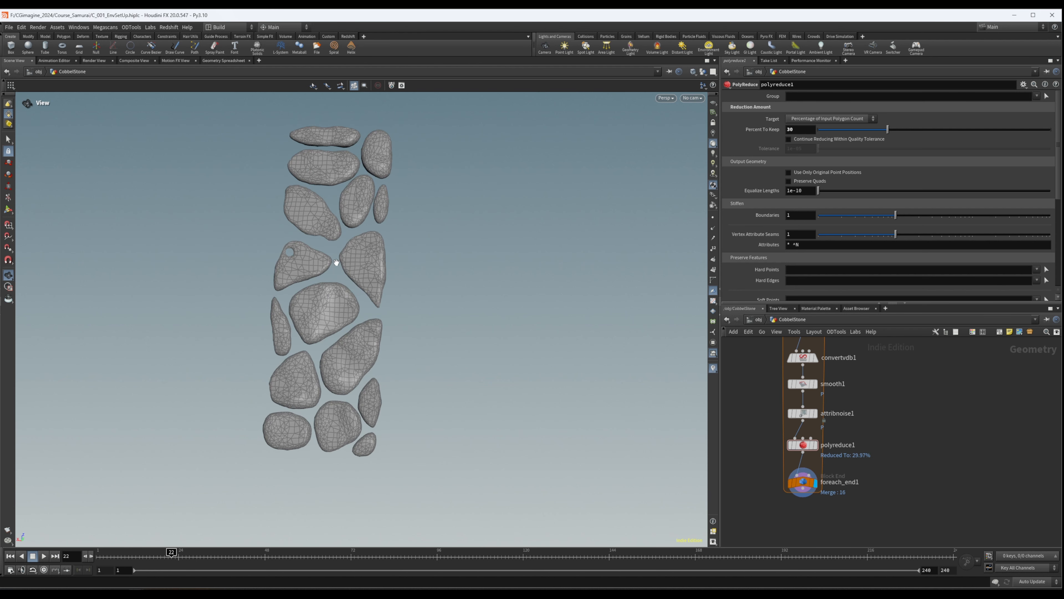
pyautogui.moveTo(337, 263); pyautogui.dragTo(324, 269)
# - With voronoifracture1 displayed, set grid1's Size to 2 by 4
pyautogui.press('Return')
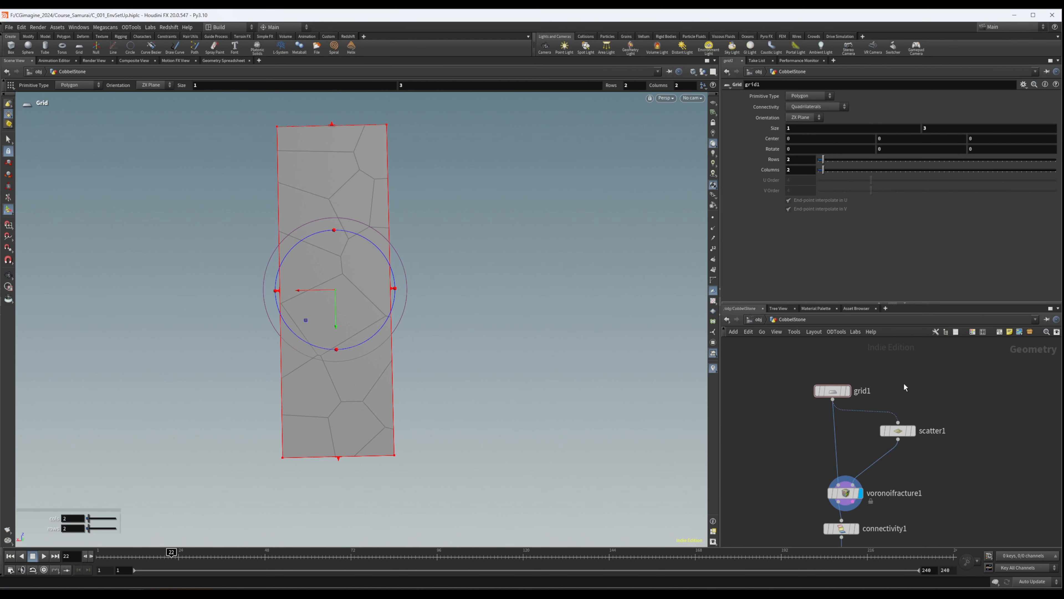
pyautogui.click(835, 390)
pyautogui.click(796, 127)
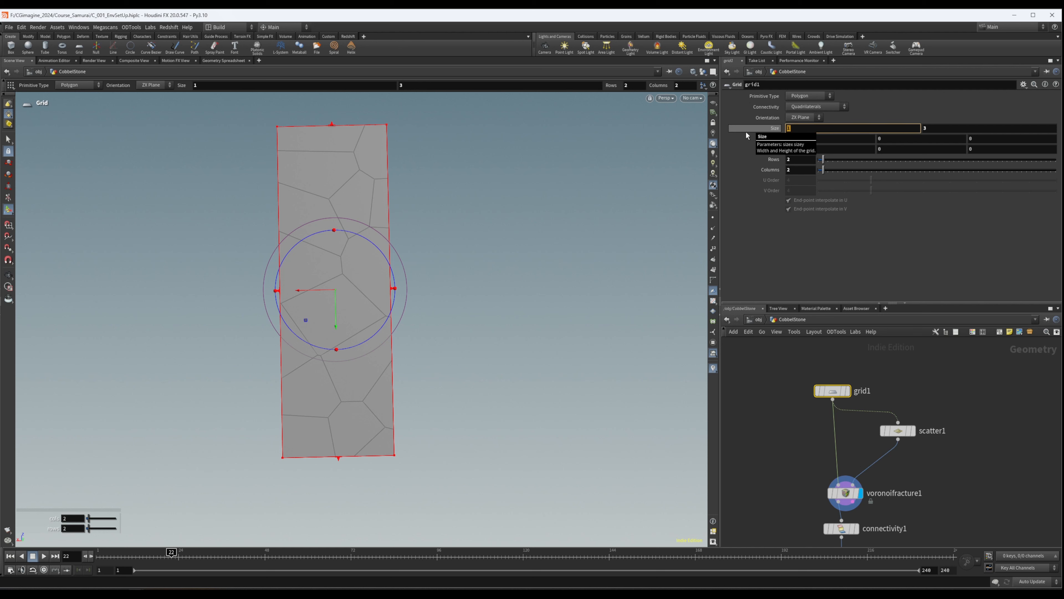
pyautogui.write('2')
pyautogui.press('Tab')
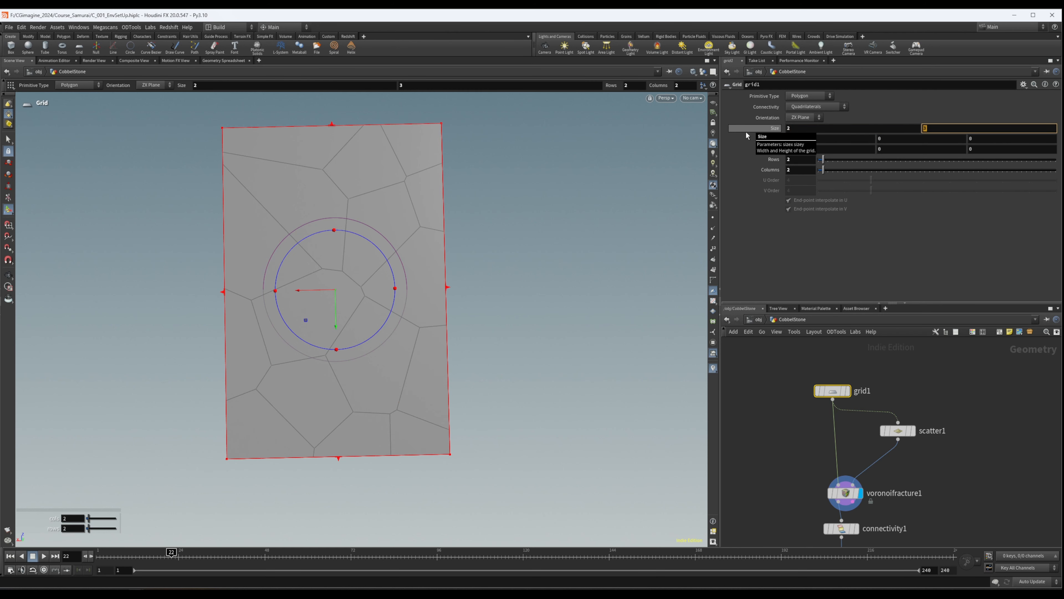
pyautogui.write('4')
pyautogui.press('Return')
# - View the enlarged fractured grid and widen grid1 by setting its first Size value to 2.5
pyautogui.keyDown('alt'); pyautogui.moveTo(287, 302); pyautogui.dragTo(52, 340, button='right'); pyautogui.keyUp('alt')
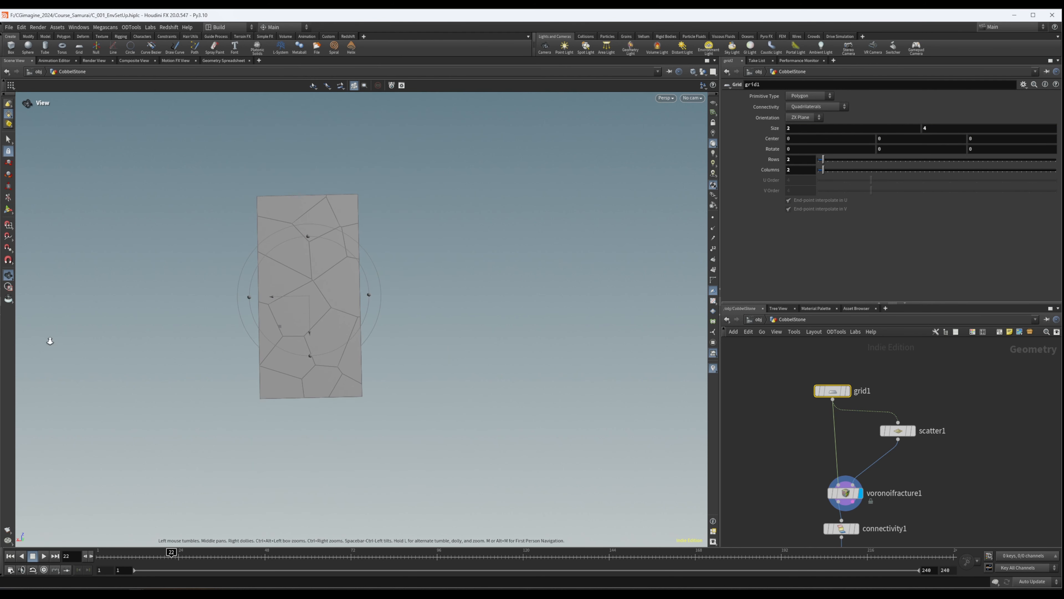
pyautogui.keyDown('alt'); pyautogui.moveTo(381, 286); pyautogui.dragTo(355, 300, button='middle'); pyautogui.keyUp('alt')
pyautogui.moveTo(354, 299); pyautogui.dragTo(427, 273)
pyautogui.press('Return')
pyautogui.click(797, 129)
pyautogui.write('.5')
pyautogui.press('Return')
pyautogui.keyDown('alt'); pyautogui.moveTo(286, 337); pyautogui.dragTo(296, 345); pyautogui.keyUp('alt')
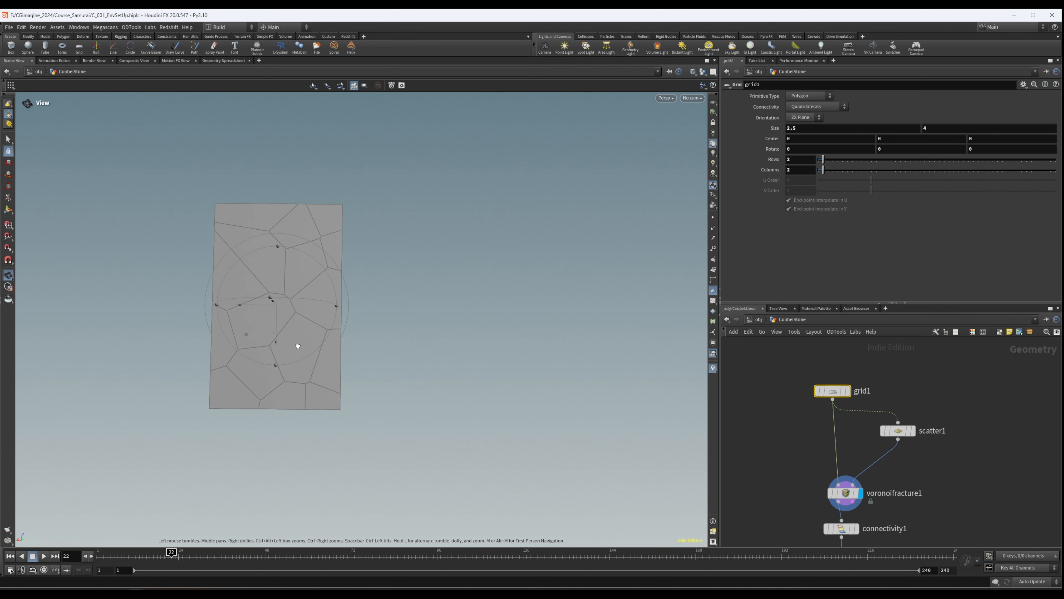
# - Raise scatter1's Force Total Count to 46 and check the denser fracture pattern
pyautogui.click(893, 436)
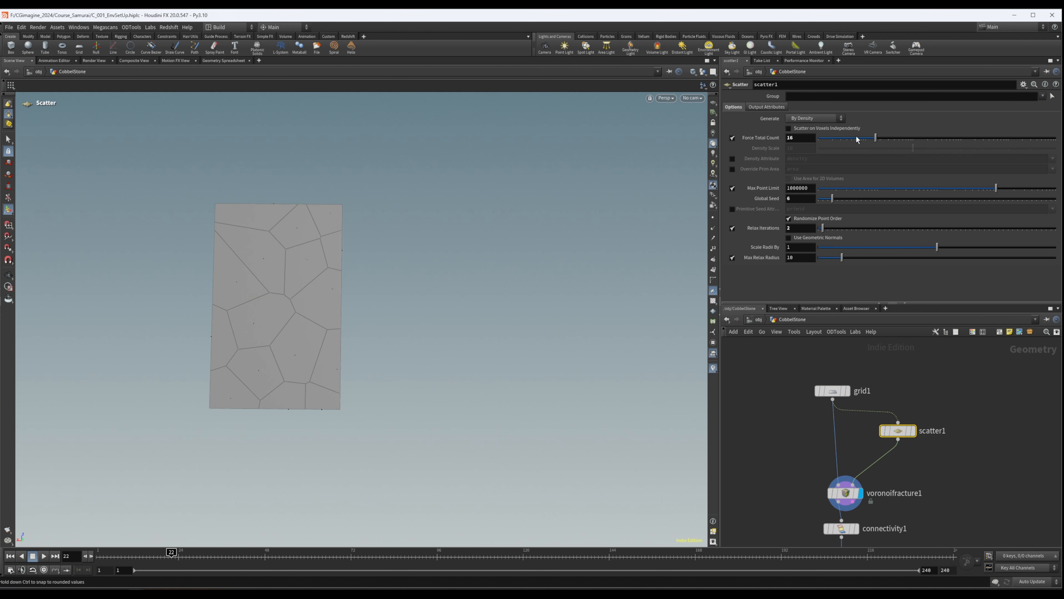
pyautogui.moveTo(878, 140); pyautogui.dragTo(898, 138)
pyautogui.press('Escape')
pyautogui.moveTo(290, 273); pyautogui.dragTo(313, 184)
pyautogui.keyDown('alt'); pyautogui.moveTo(309, 298); pyautogui.dragTo(297, 335, button='middle'); pyautogui.keyUp('alt')
# - Add a Test Geometry: Tommy node beside scatter1 and compare the figure's scale with the fractured grid
pyautogui.scroll(-2, 1003, 442)
pyautogui.moveTo(1002, 436); pyautogui.dragTo(913, 395, button='middle')
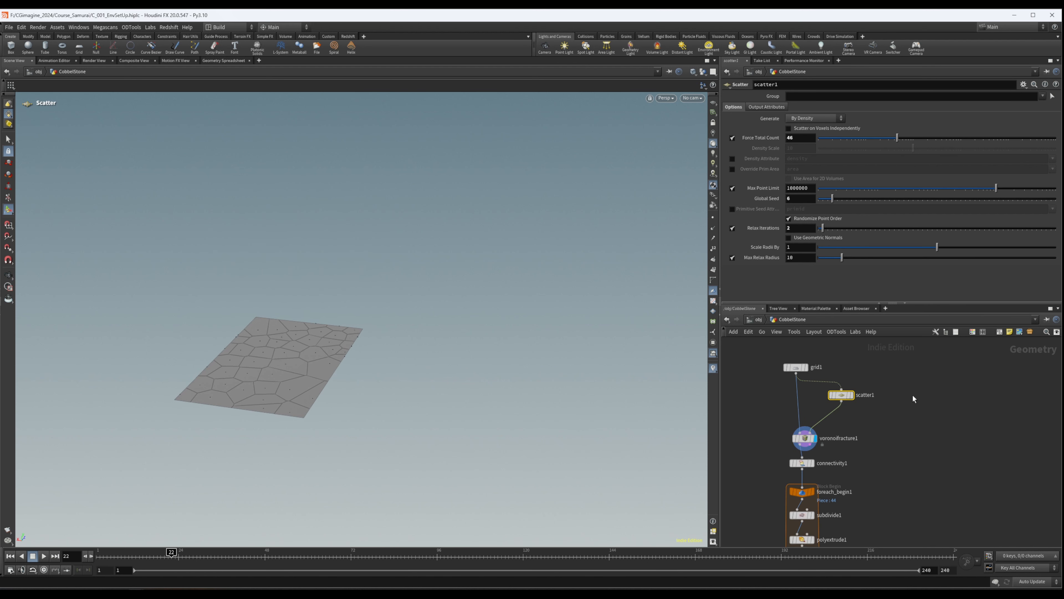
pyautogui.press('Tab')
pyautogui.write('tes')
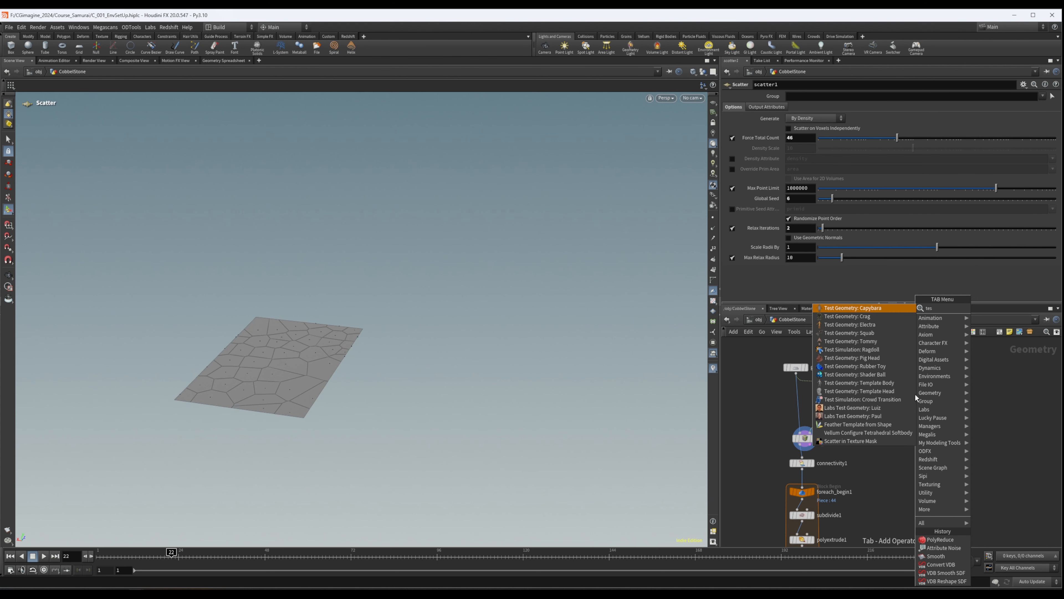
pyautogui.press('Down')
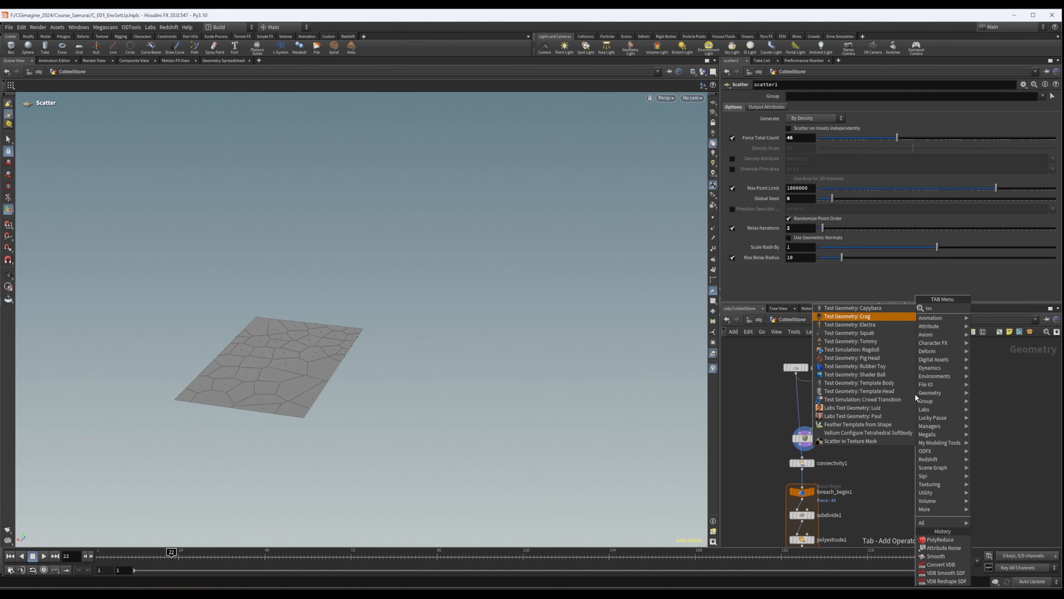
pyautogui.press('Down')
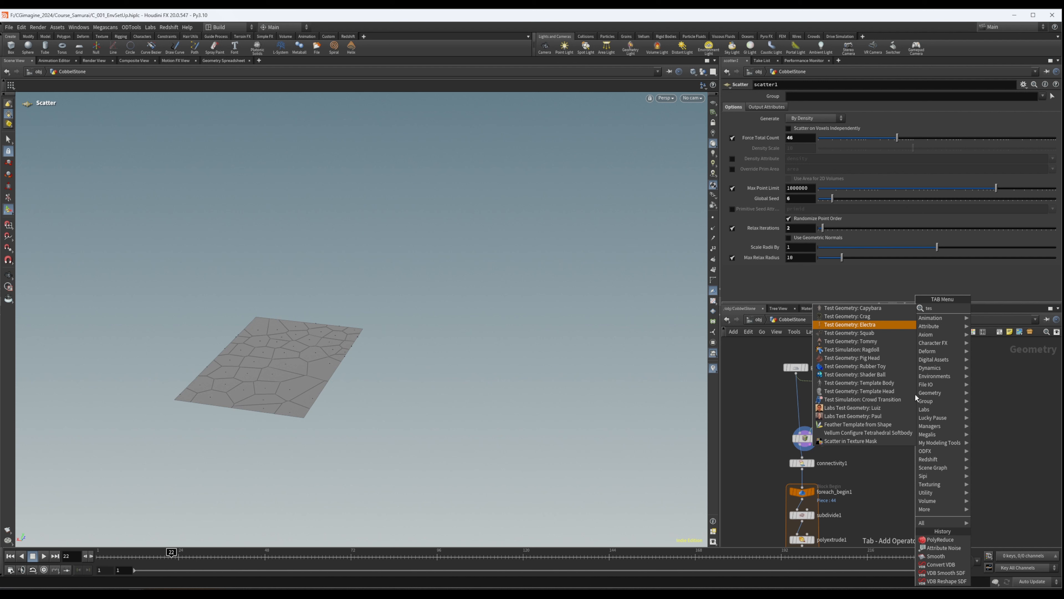
pyautogui.press('Down')
pyautogui.press('Down')
pyautogui.press('Return')
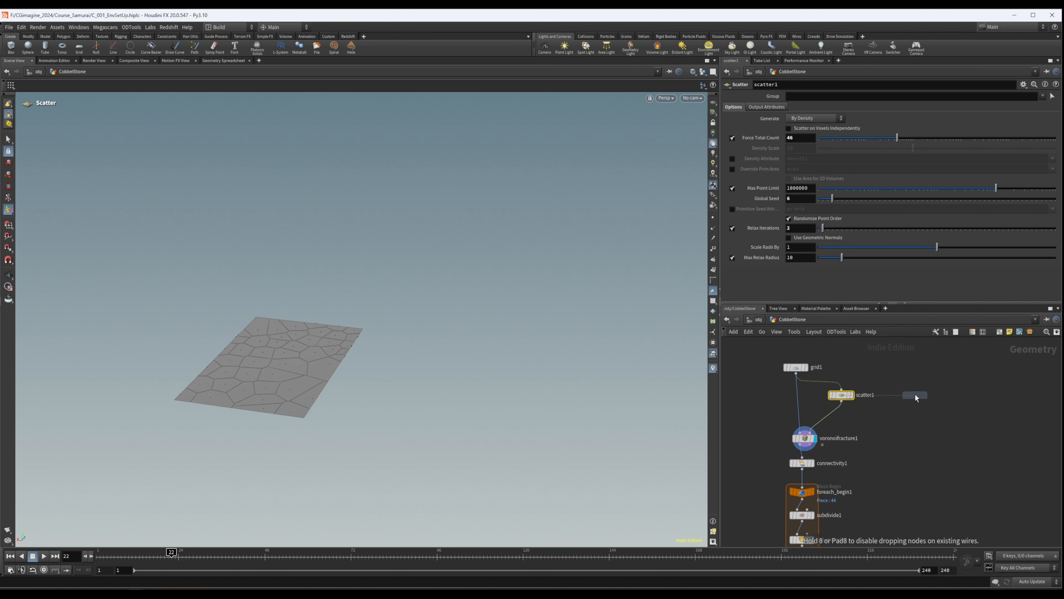
pyautogui.click(916, 392)
pyautogui.moveTo(240, 290); pyautogui.dragTo(20, 342)
pyautogui.keyDown('alt'); pyautogui.moveTo(295, 376); pyautogui.dragTo(197, 420); pyautogui.keyUp('alt')
# - Set scatter1's Force Total Count to 31 and view the larger pieces around the figure
pyautogui.click(841, 394)
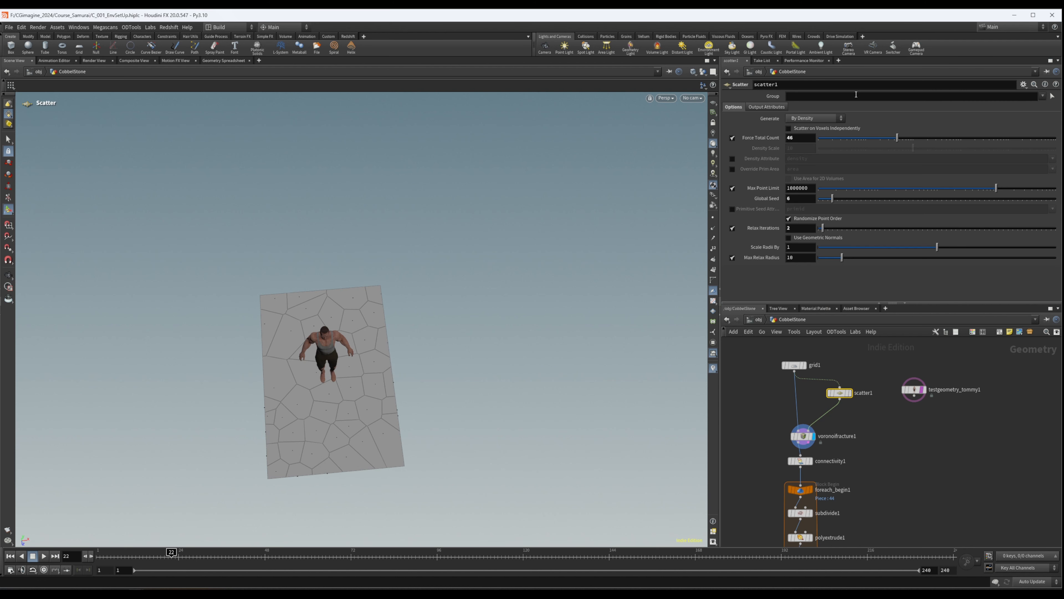
pyautogui.moveTo(896, 140); pyautogui.dragTo(890, 139)
pyautogui.keyDown('alt'); pyautogui.moveTo(442, 354); pyautogui.dragTo(341, 409); pyautogui.keyUp('alt')
# - Display the output of foreach_end1 at the end of the stone loop
pyautogui.moveTo(871, 441); pyautogui.dragTo(873, 405, button='middle')
pyautogui.scroll(-3, 885, 392)
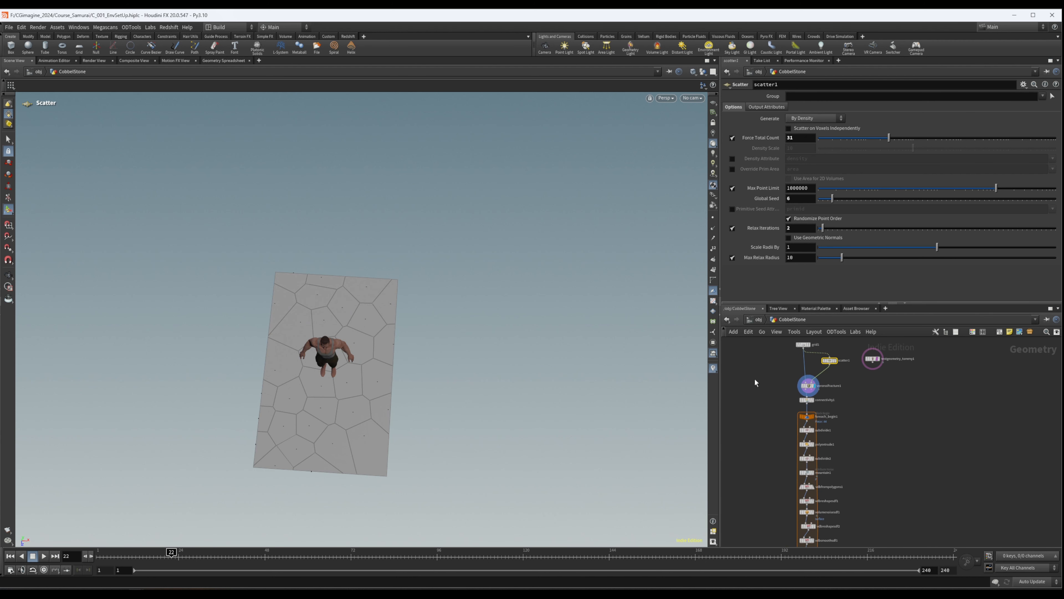
pyautogui.scroll(-5, 889, 420)
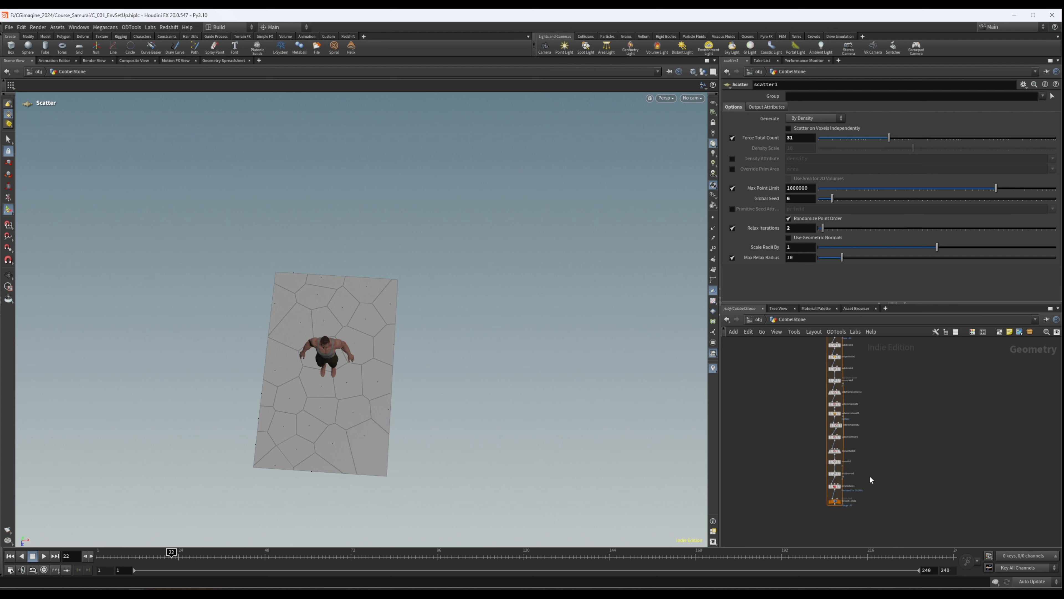
pyautogui.scroll(5, 869, 430)
pyautogui.click(833, 420)
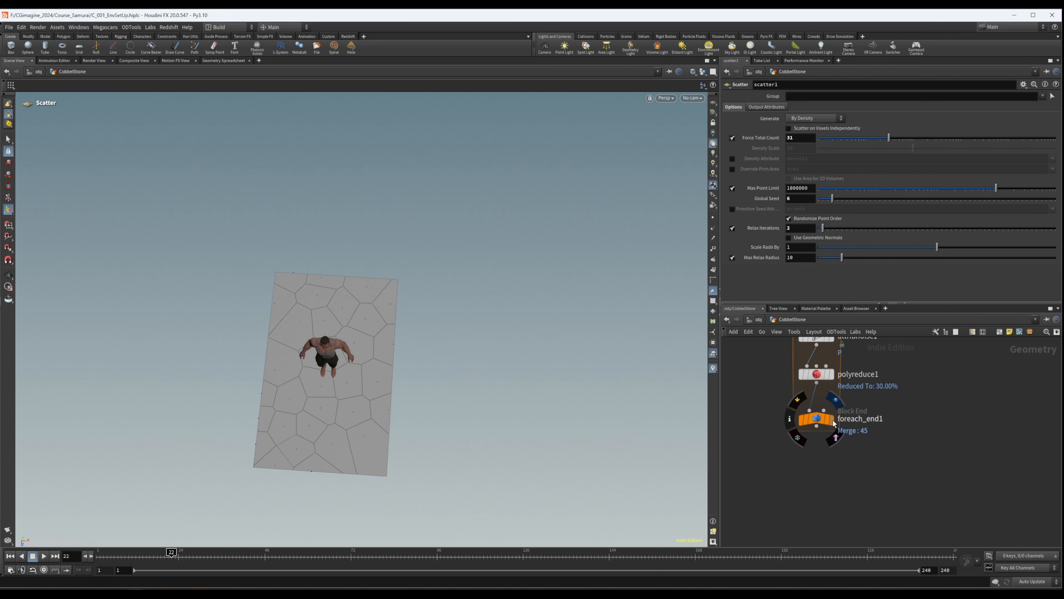
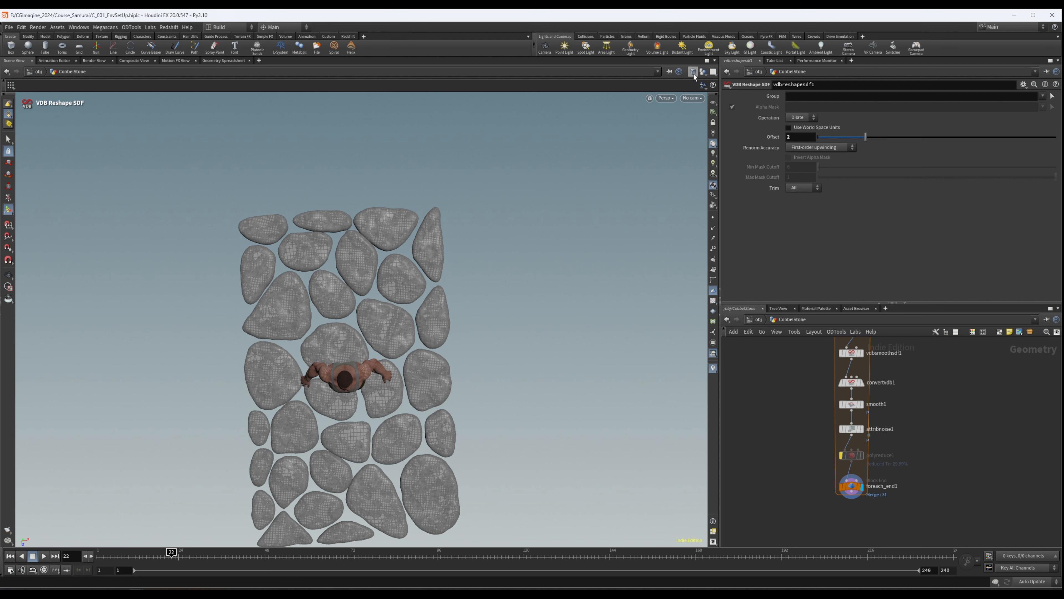
# - Adjust the viewport display and inspect the smoothed stones around the figure up close and from above
pyautogui.click(693, 72)
pyautogui.click(721, 167)
pyautogui.moveTo(350, 326); pyautogui.dragTo(387, 319)
pyautogui.moveTo(387, 319); pyautogui.dragTo(580, 270, button='right')
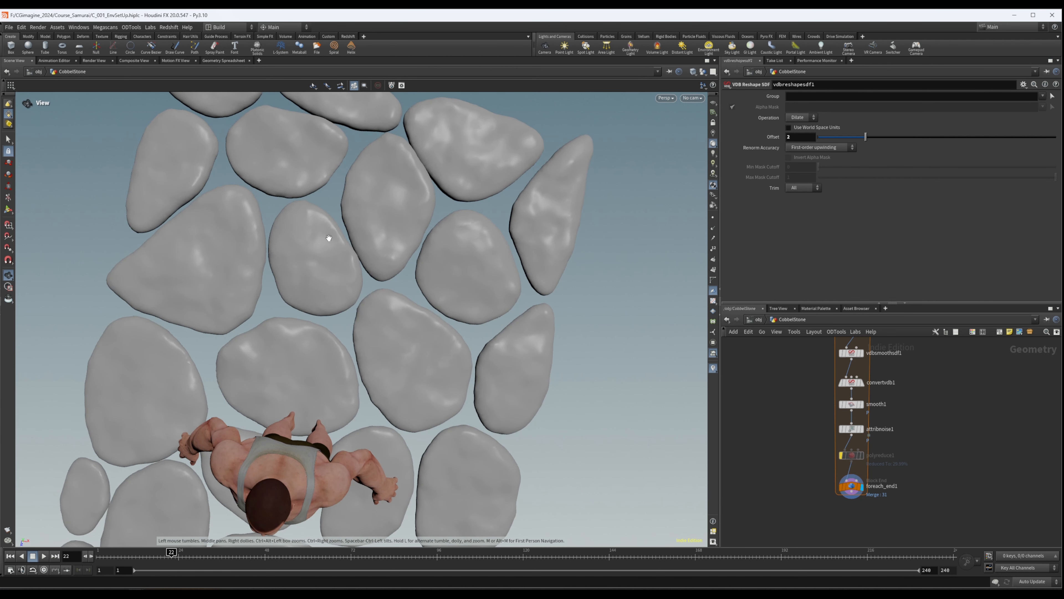
pyautogui.moveTo(329, 301); pyautogui.dragTo(340, 300)
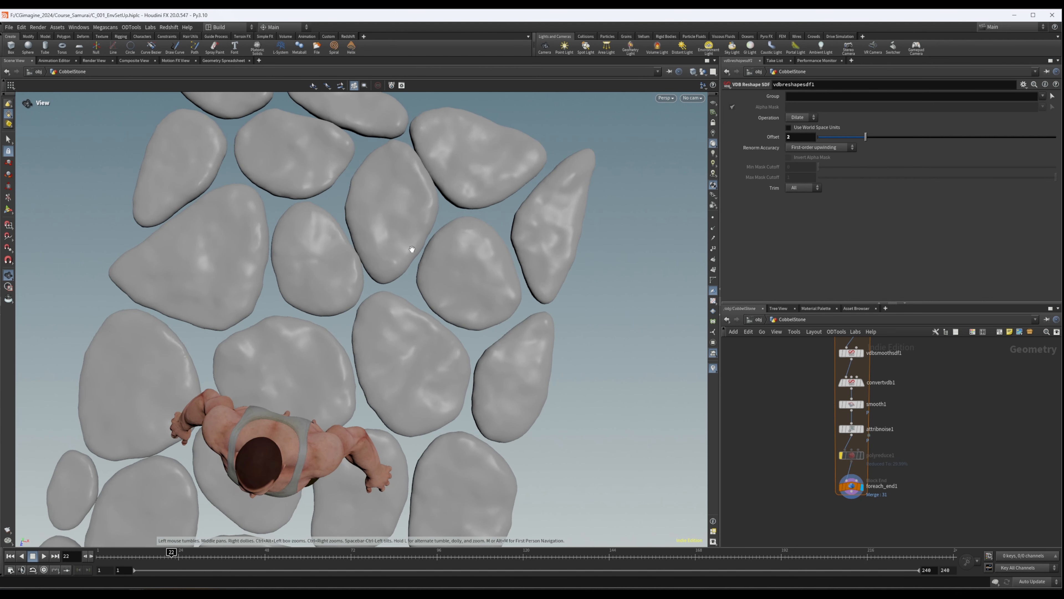
pyautogui.moveTo(283, 278); pyautogui.dragTo(345, 199, button='middle')
pyautogui.moveTo(346, 200); pyautogui.dragTo(302, 254)
pyautogui.moveTo(302, 255); pyautogui.dragTo(190, 290, button='right')
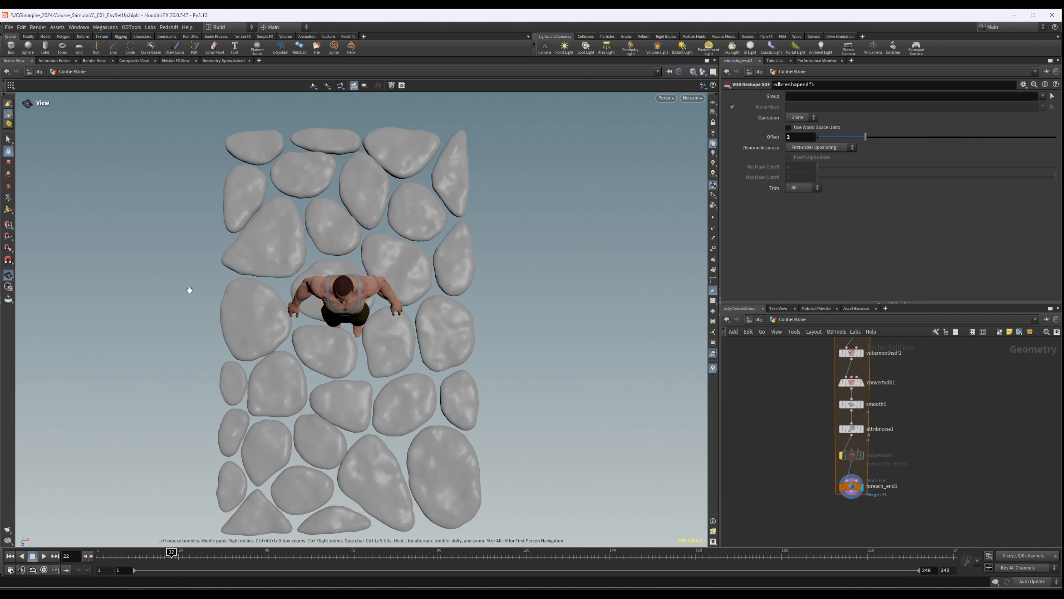
pyautogui.moveTo(394, 340); pyautogui.dragTo(351, 302, button='middle')
# - Switch the update mode to Manual and open vdbreshapesdf1's Offset value for editing
pyautogui.moveTo(889, 354); pyautogui.dragTo(861, 428, button='middle')
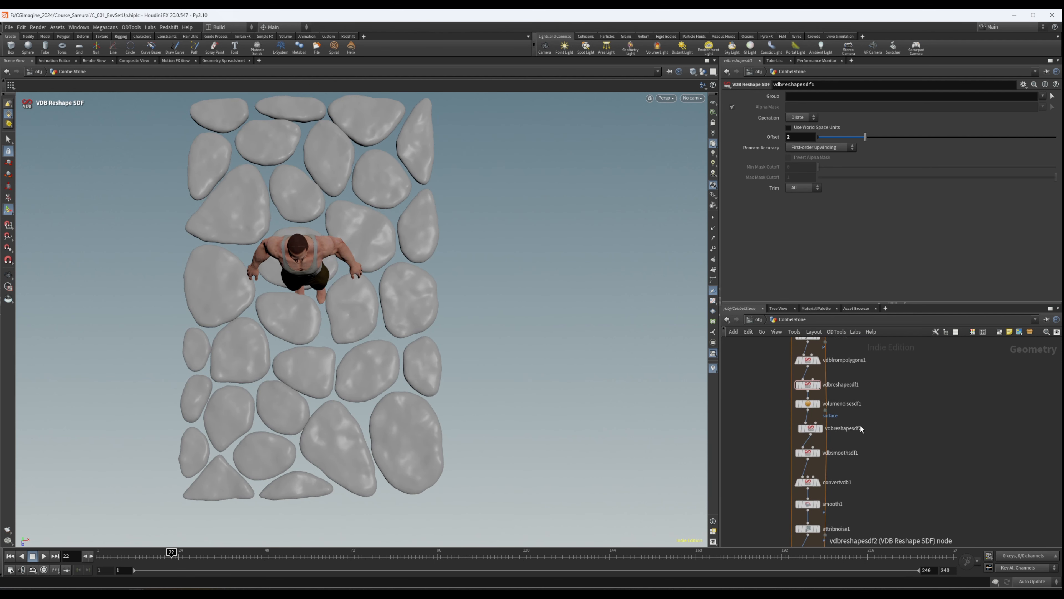
pyautogui.doubleClick(806, 138)
pyautogui.click(1054, 583)
pyautogui.click(1033, 571)
pyautogui.doubleClick(797, 137)
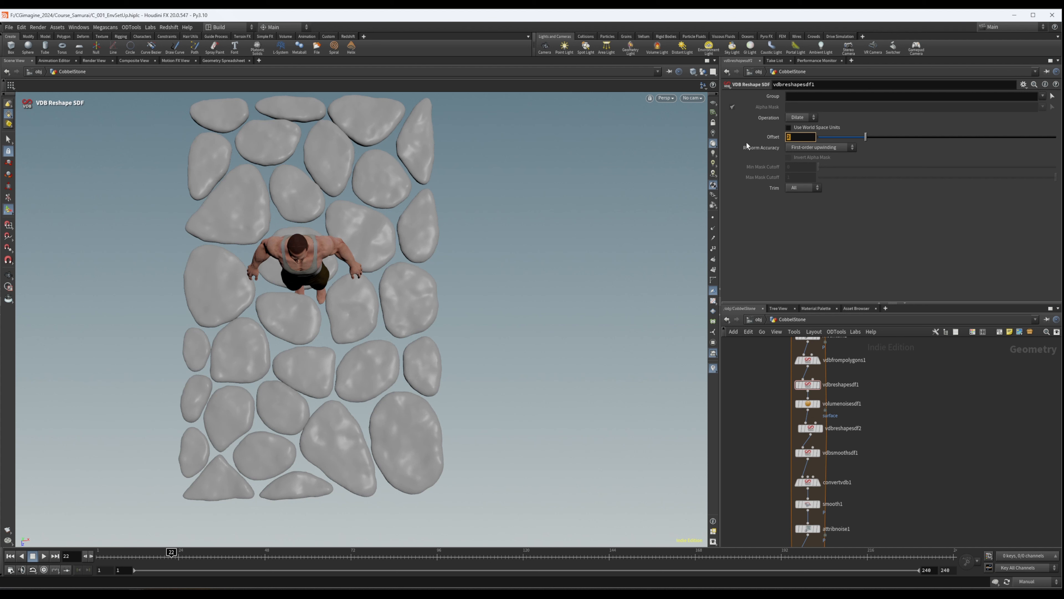
pyautogui.press('Return')
# - Bypass the vdbreshapesdf2 node in the stone loop and set the update mode to Auto Update
pyautogui.moveTo(905, 400); pyautogui.dragTo(905, 389, button='middle')
pyautogui.scroll(3, 814, 425)
pyautogui.moveTo(914, 454); pyautogui.dragTo(864, 438, button='middle')
pyautogui.click(814, 404)
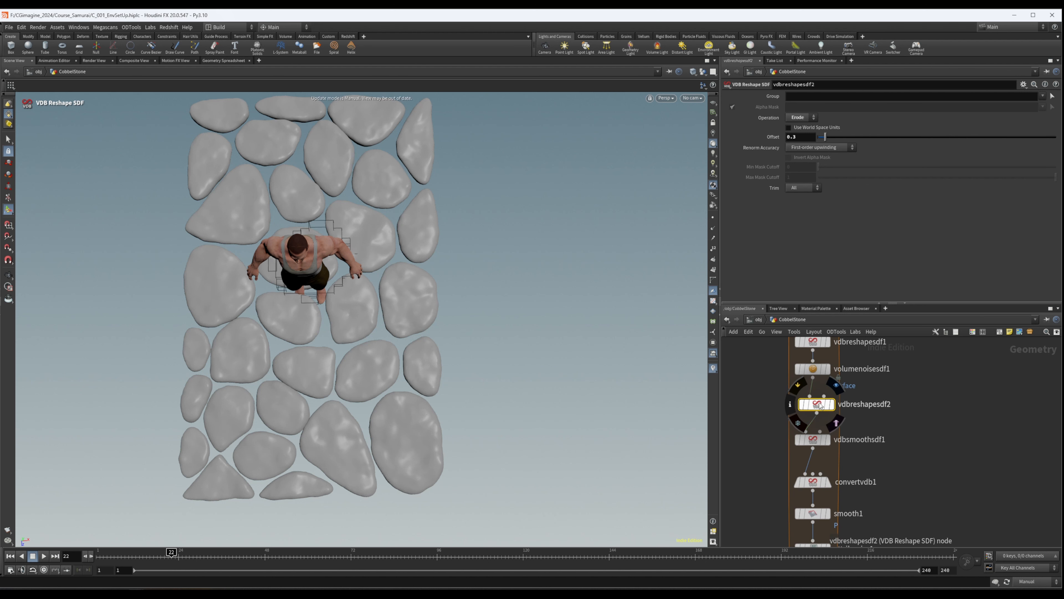
pyautogui.press('b')
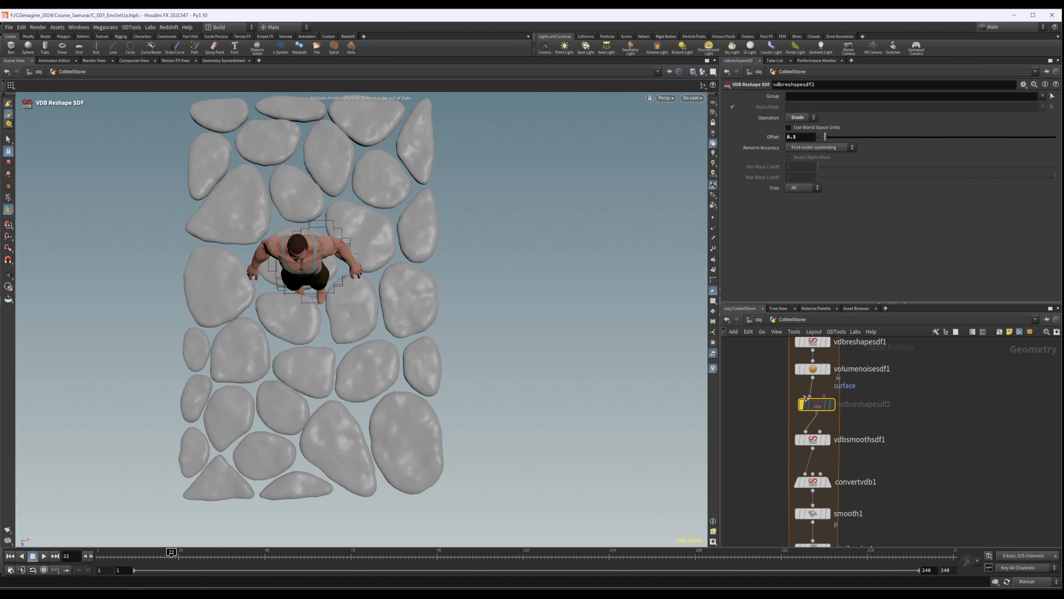
pyautogui.click(1031, 580)
pyautogui.click(1031, 557)
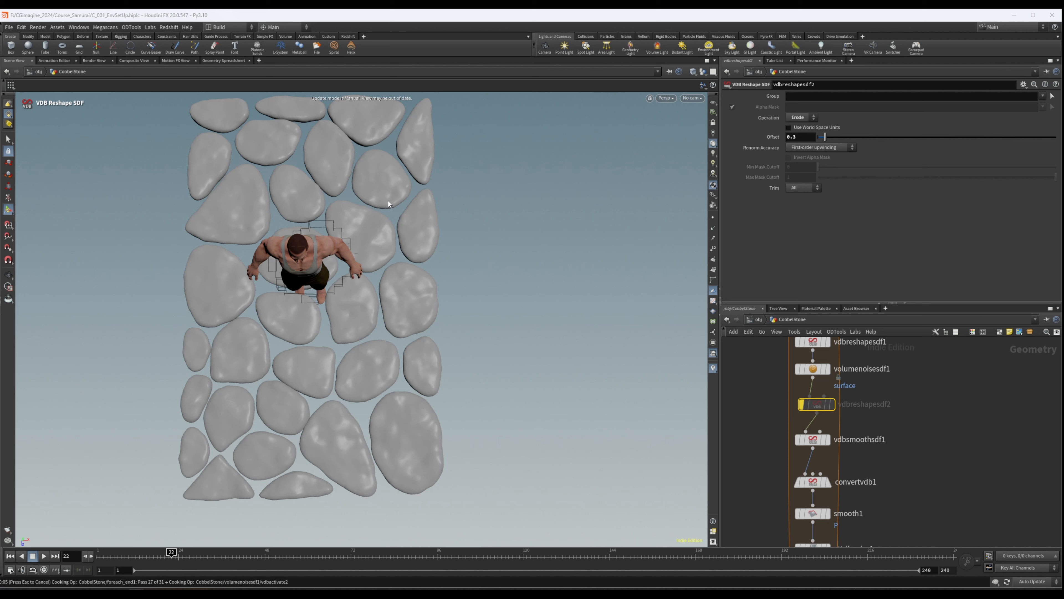
# - Examine the gaps and thickness of the stones from above and from the side against the human figure
pyautogui.keyDown('alt'); pyautogui.moveTo(366, 216); pyautogui.dragTo(351, 226); pyautogui.keyUp('alt')
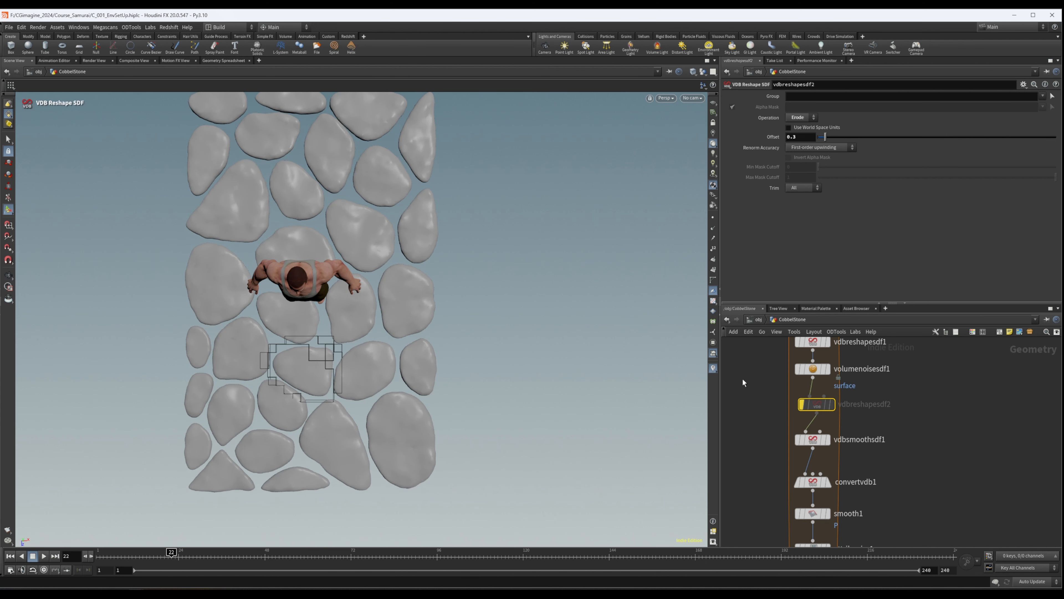
pyautogui.moveTo(885, 444); pyautogui.dragTo(906, 423, button='middle')
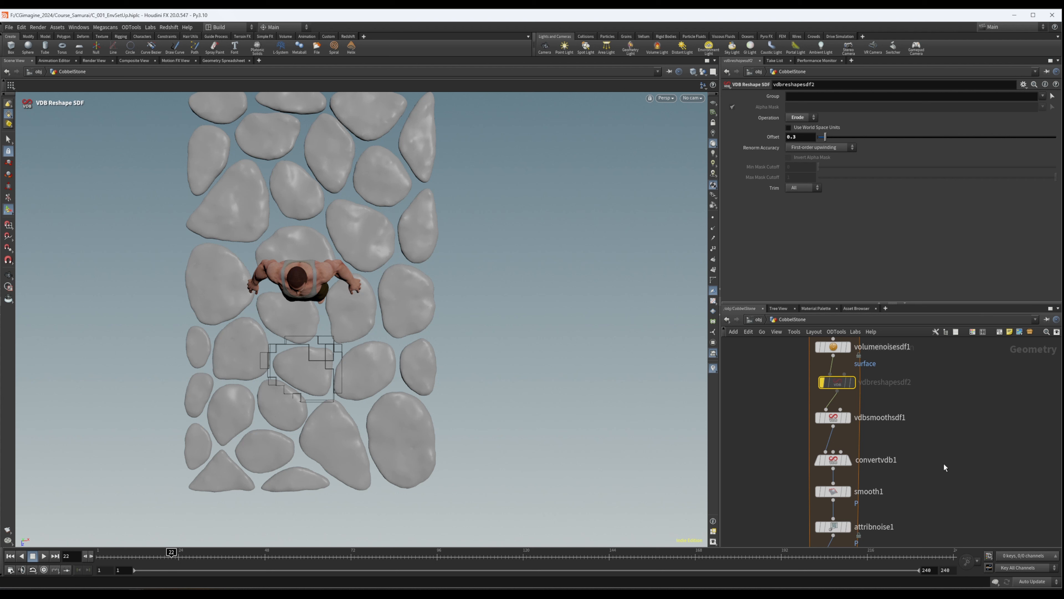
pyautogui.moveTo(943, 466); pyautogui.dragTo(944, 458, button='middle')
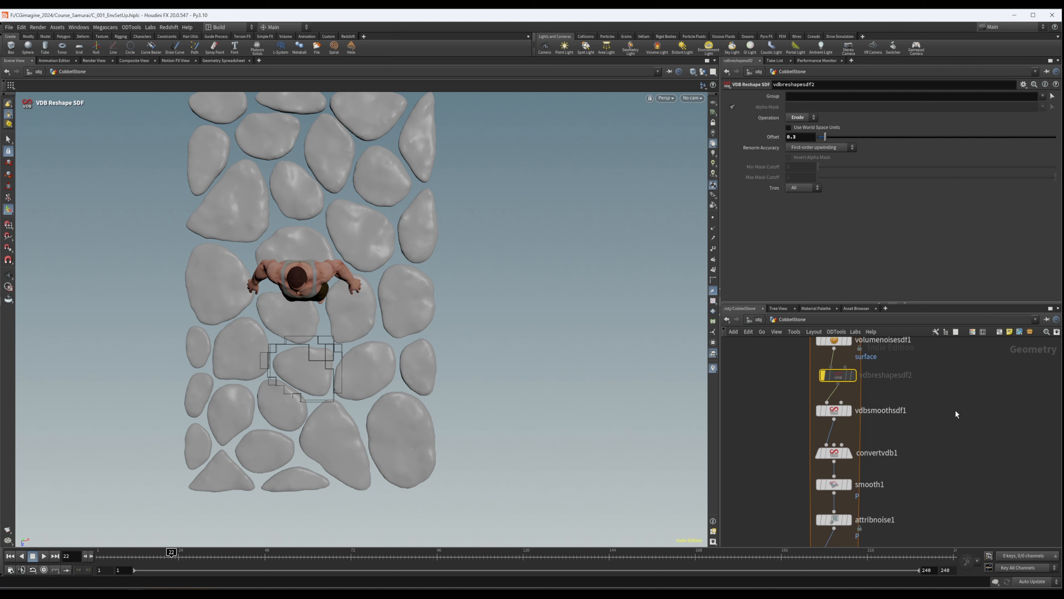
pyautogui.keyDown('alt'); pyautogui.moveTo(309, 152); pyautogui.dragTo(272, 215, button='right'); pyautogui.keyUp('alt')
pyautogui.keyDown('alt'); pyautogui.moveTo(272, 215); pyautogui.dragTo(259, 266, button='middle'); pyautogui.keyUp('alt')
pyautogui.moveTo(259, 266)
pyautogui.keyDown('alt'); pyautogui.mouseDown()
pyautogui.moveTo(192, 216)
pyautogui.moveTo(249, 264)
pyautogui.mouseUp(); pyautogui.keyUp('alt')
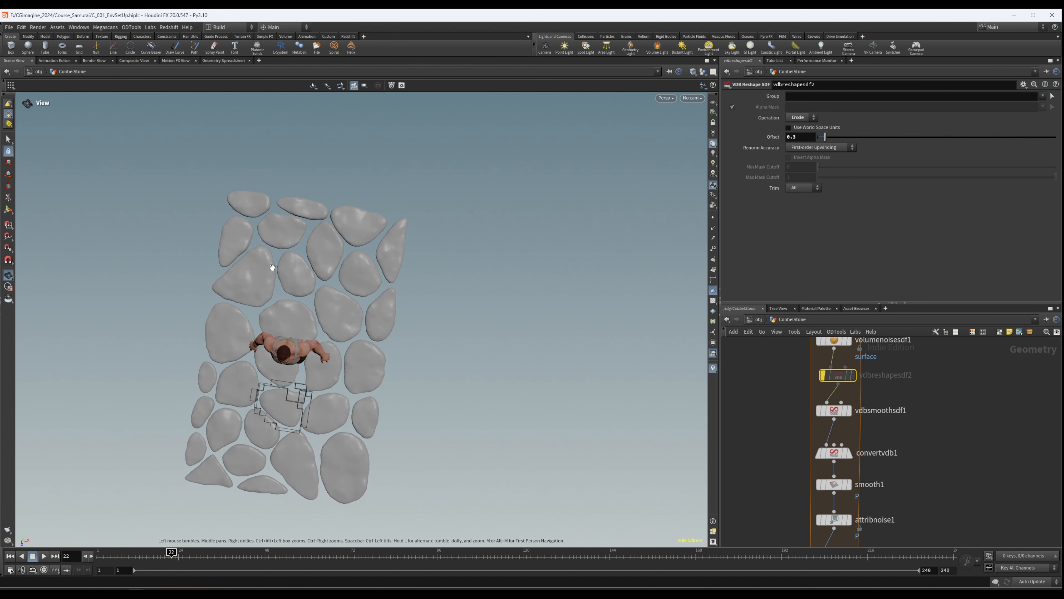
pyautogui.keyDown('alt'); pyautogui.moveTo(248, 263); pyautogui.dragTo(401, 283, button='right'); pyautogui.keyUp('alt')
pyautogui.moveTo(930, 455)
pyautogui.mouseDown(button='middle')
pyautogui.moveTo(937, 393)
pyautogui.moveTo(922, 474)
pyautogui.mouseUp(button='middle')
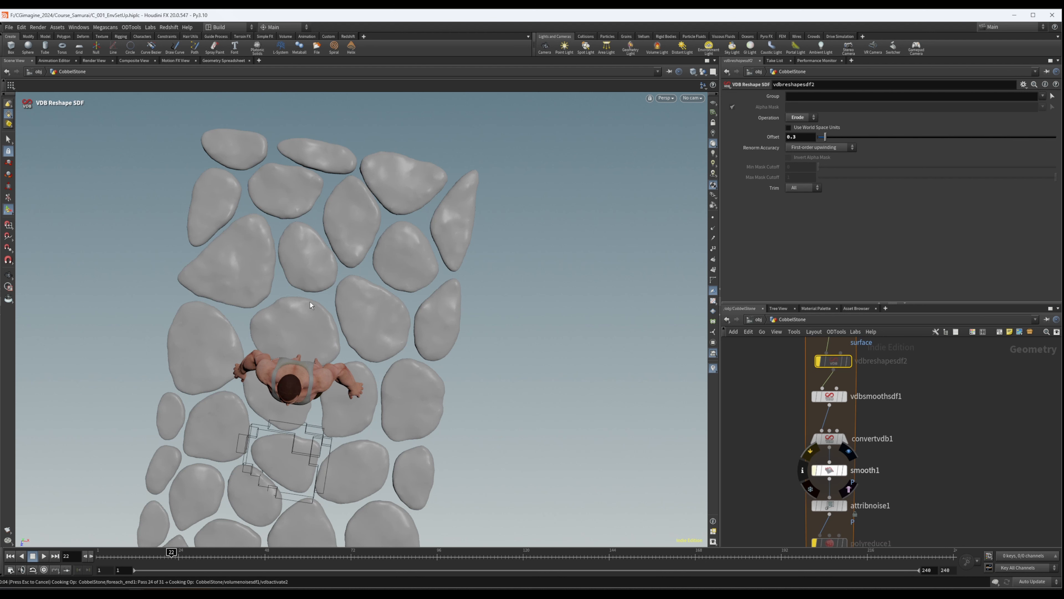
pyautogui.keyDown('alt'); pyautogui.moveTo(338, 275); pyautogui.dragTo(290, 171); pyautogui.keyUp('alt')
pyautogui.keyDown('alt'); pyautogui.moveTo(362, 377); pyautogui.dragTo(354, 296); pyautogui.keyUp('alt')
# - Insert a Transform node between polyreduce1 and foreach_end1 inside the stone loop
pyautogui.moveTo(1050, 464); pyautogui.dragTo(1010, 394, button='middle')
pyautogui.scroll(-4, 1006, 396)
pyautogui.scroll(5, 908, 452)
pyautogui.moveTo(973, 435); pyautogui.dragTo(963, 400, button='middle')
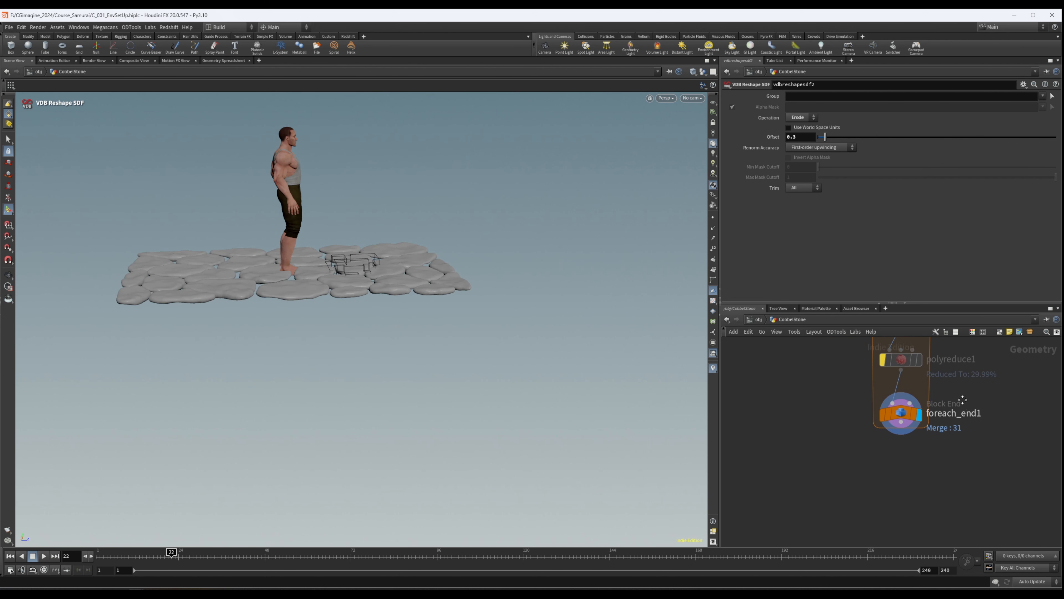
pyautogui.scroll(2, 907, 420)
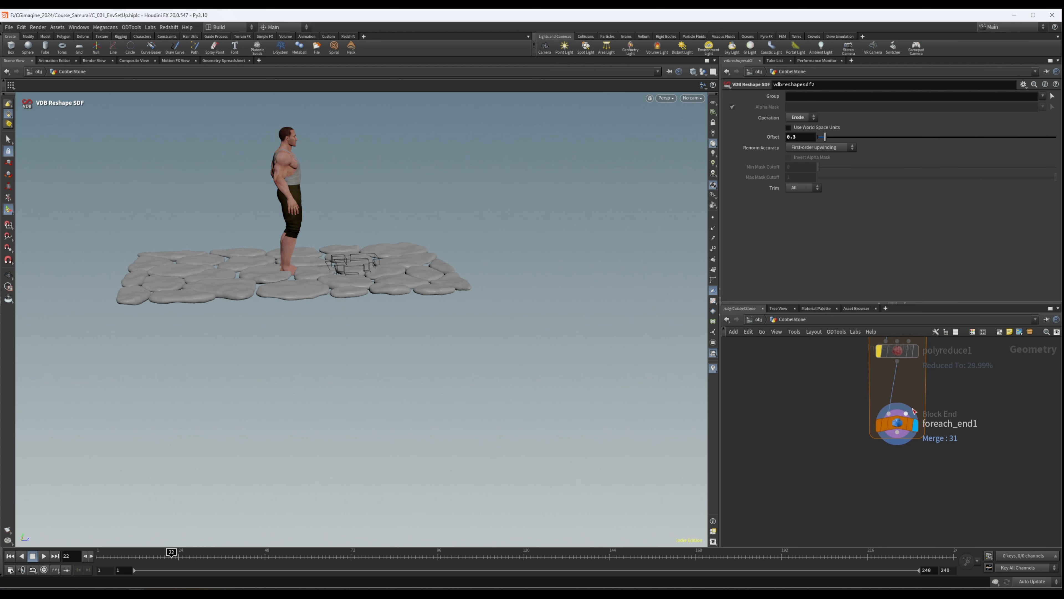
pyautogui.moveTo(951, 391); pyautogui.dragTo(953, 453, button='middle')
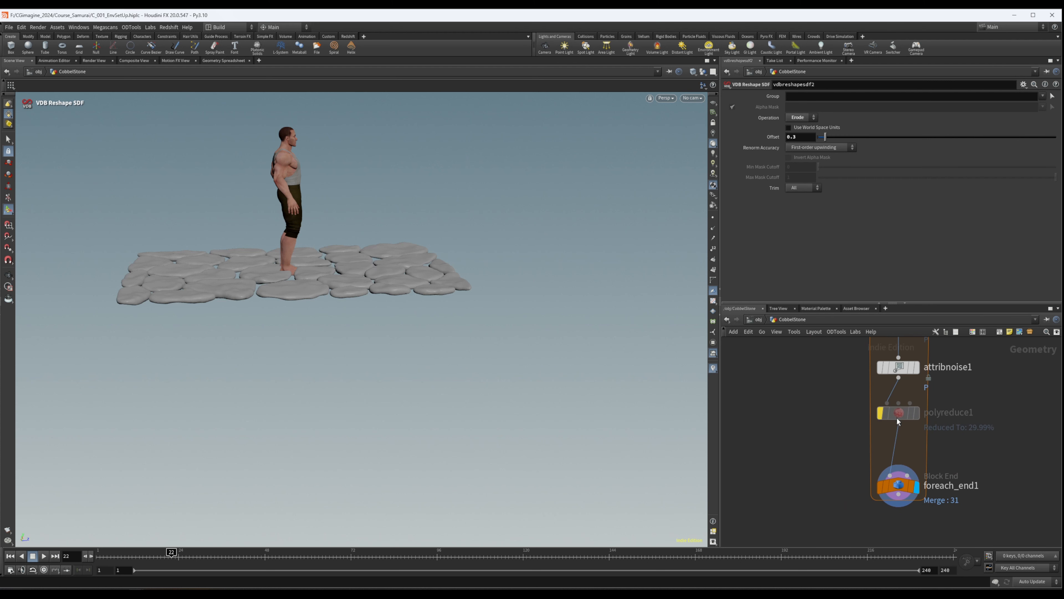
pyautogui.moveTo(1000, 446); pyautogui.dragTo(992, 379, button='middle')
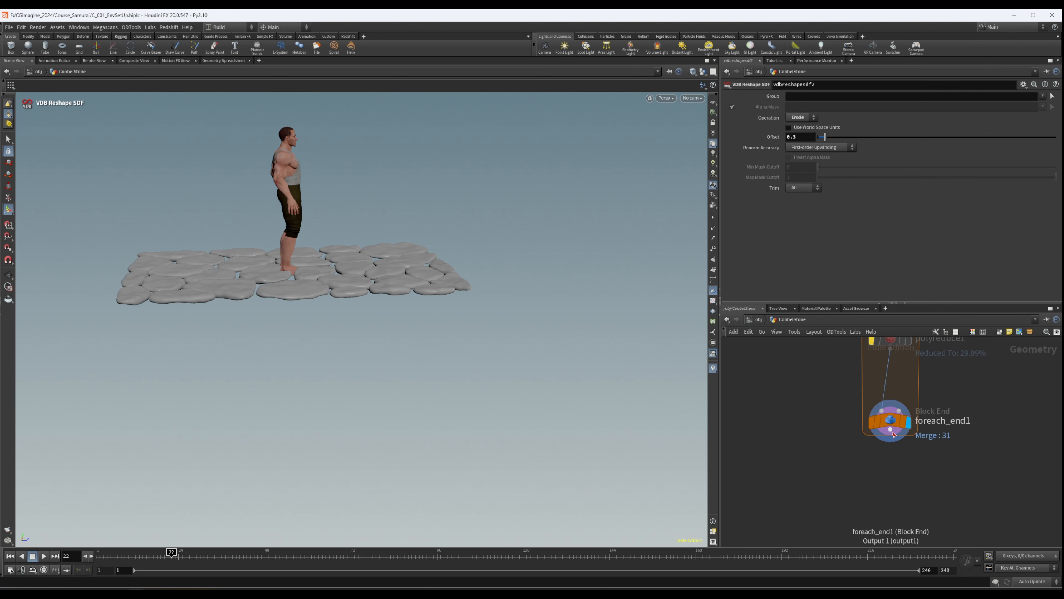
pyautogui.scroll(3, 896, 439)
pyautogui.press('Tab')
pyautogui.write('t')
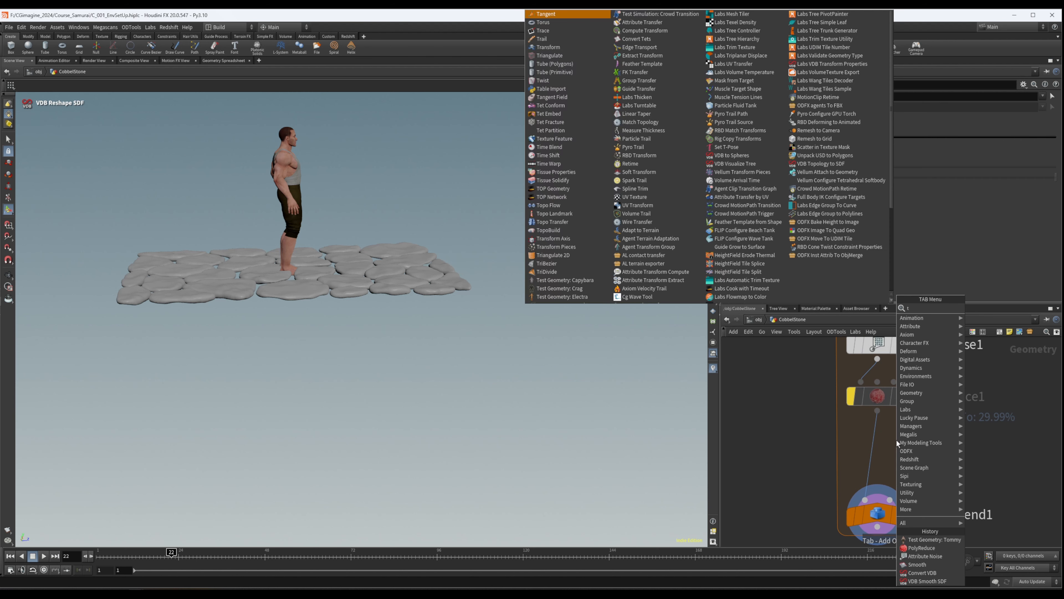
pyautogui.write('rans')
pyautogui.press('Return')
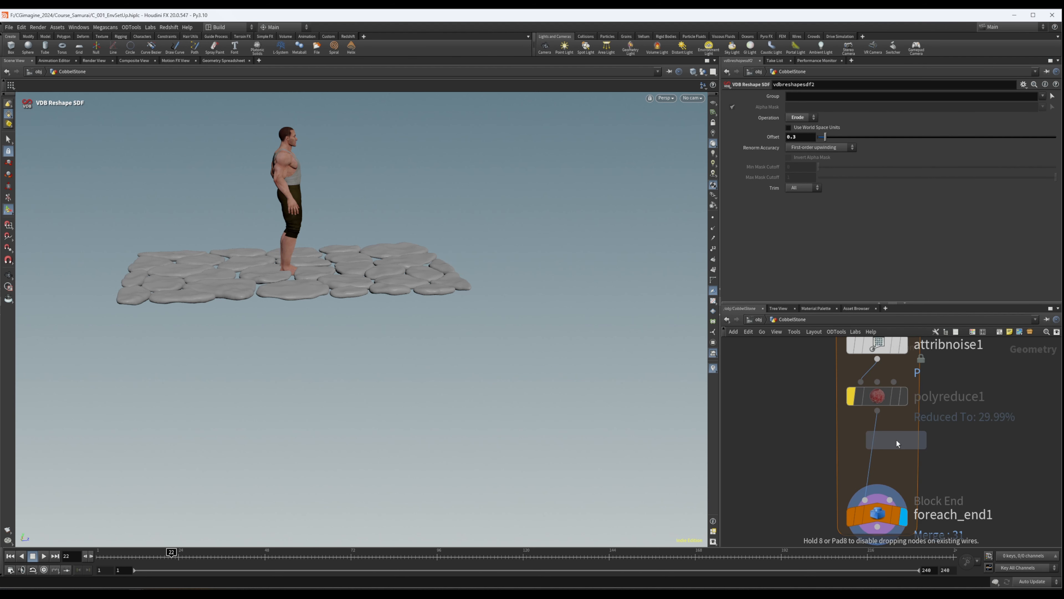
pyautogui.click(873, 438)
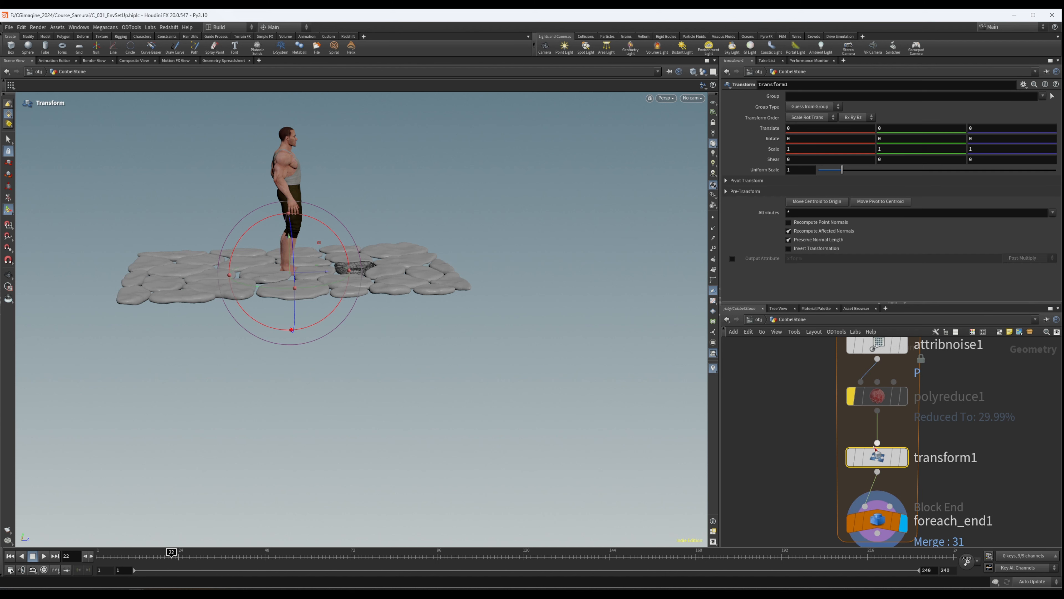
# - Apply the CenterPivot preset to transform1 and check the $CEX, $CEY and $CEZ expressions in its Pivot Translate
pyautogui.click(1024, 85)
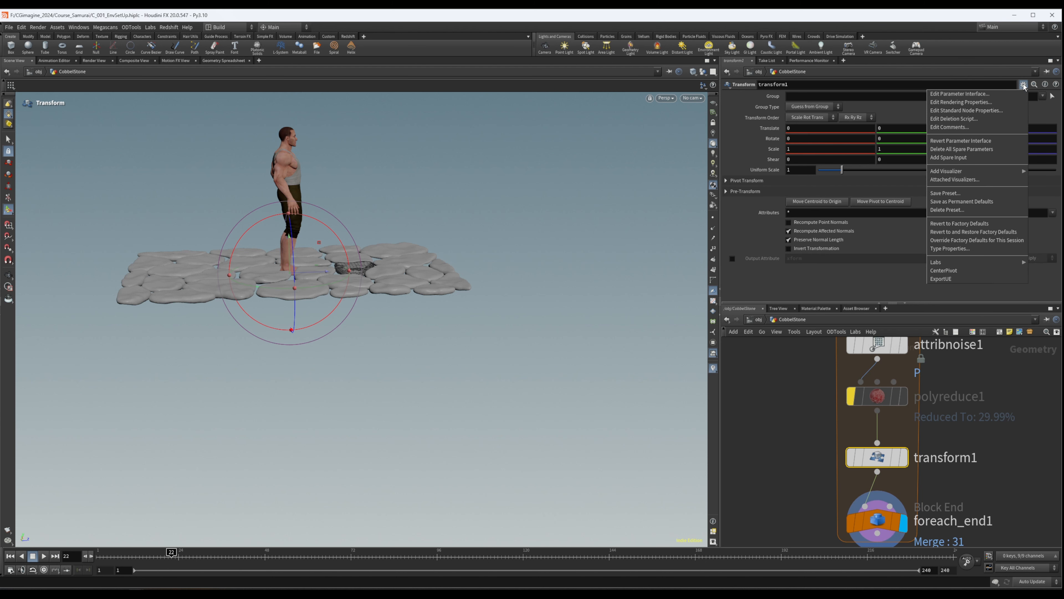
pyautogui.click(940, 271)
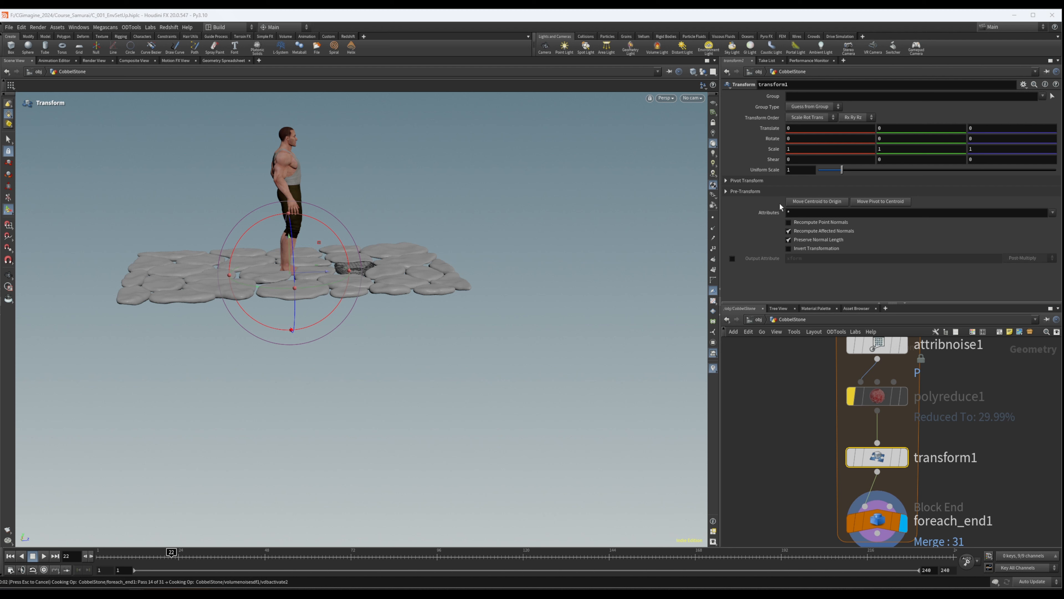
pyautogui.click(727, 181)
pyautogui.keyDown('alt'); pyautogui.moveTo(350, 264); pyautogui.dragTo(355, 324); pyautogui.keyUp('alt')
pyautogui.scroll(6, 371, 276)
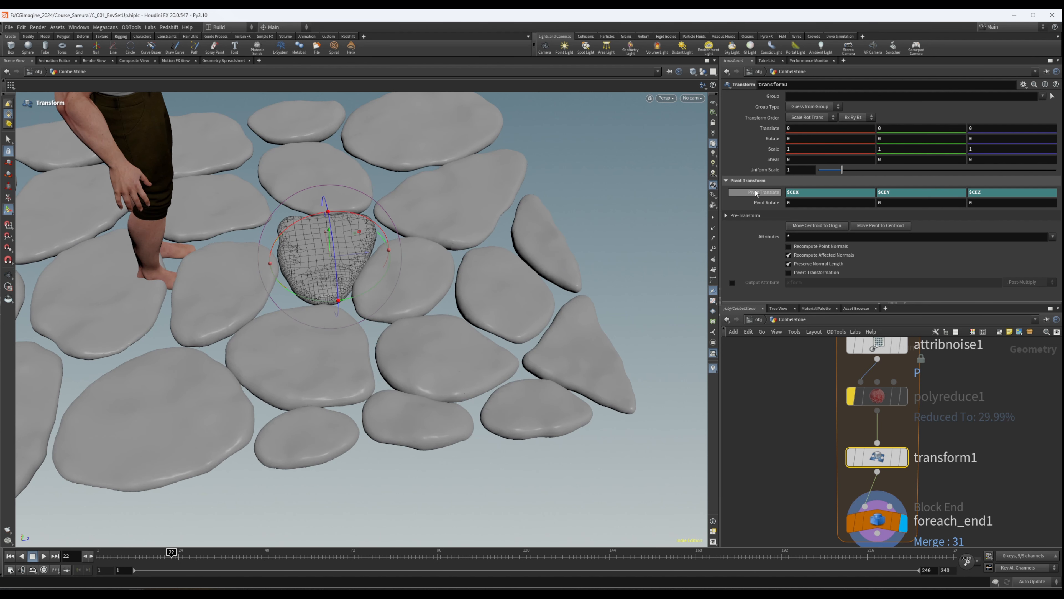
pyautogui.moveTo(807, 192); pyautogui.dragTo(779, 191)
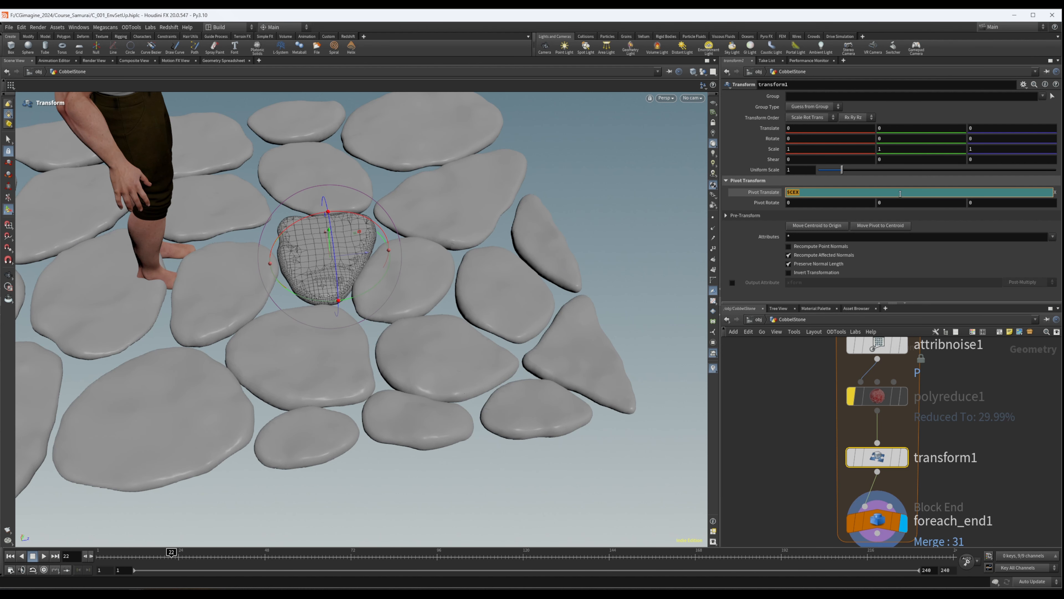
pyautogui.click(974, 273)
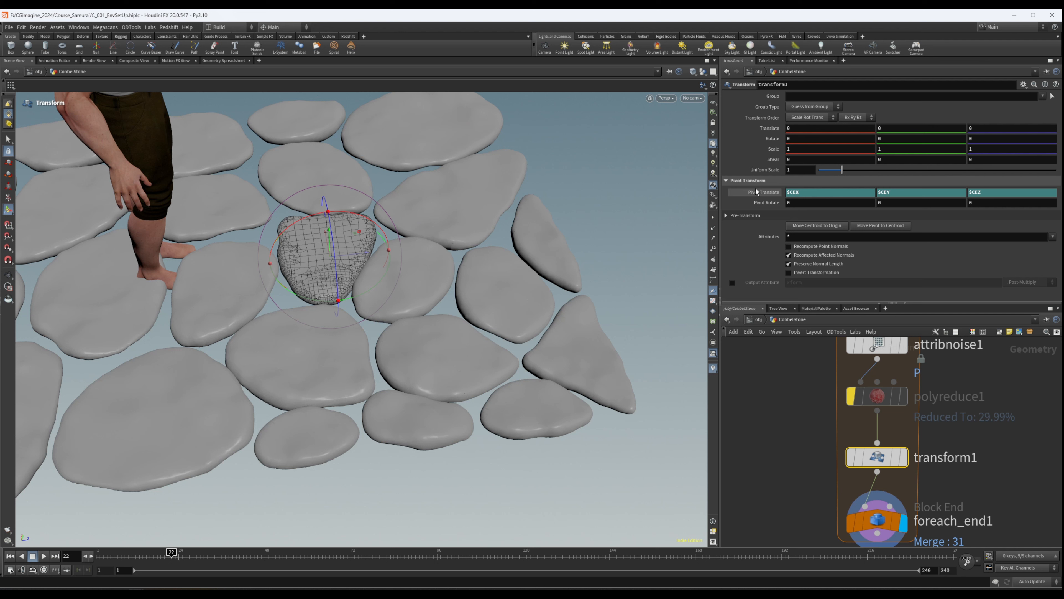
pyautogui.doubleClick(889, 193)
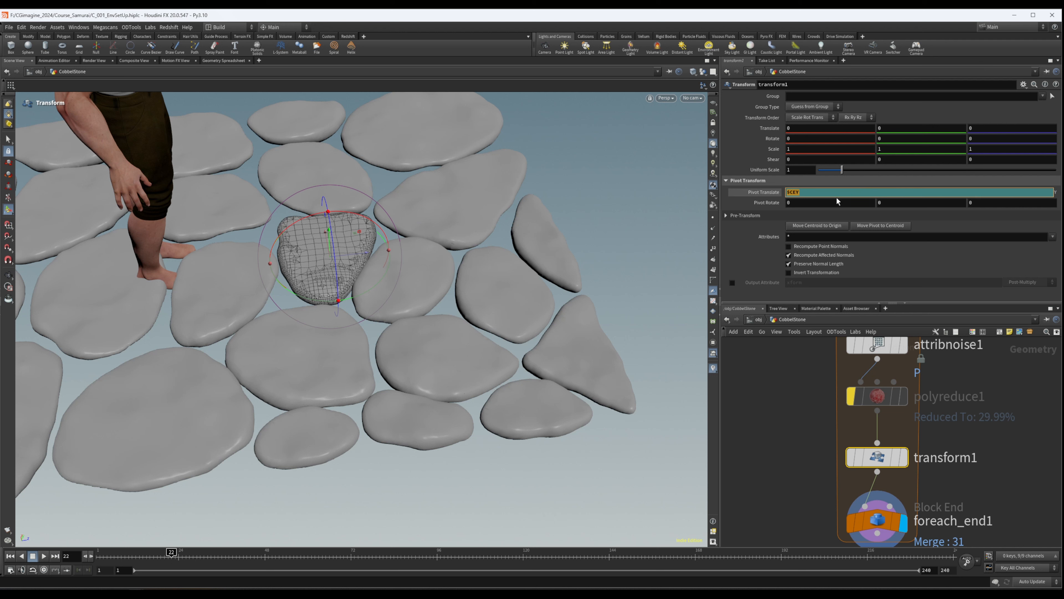
pyautogui.click(738, 206)
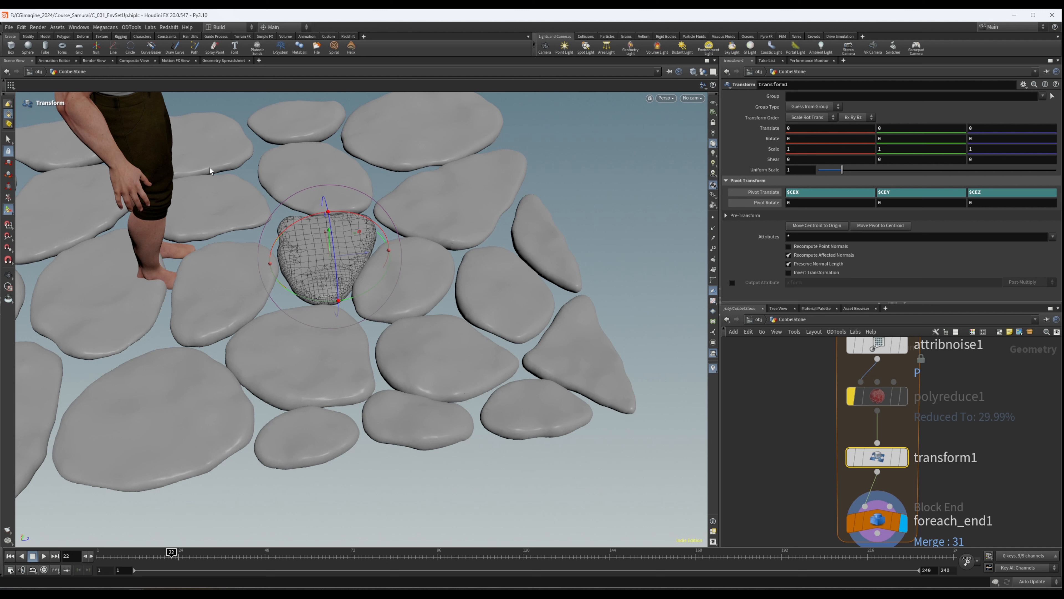
# - Set transform1's Y Scale to 0.75 to flatten each stone
pyautogui.moveTo(942, 431); pyautogui.dragTo(955, 419, button='middle')
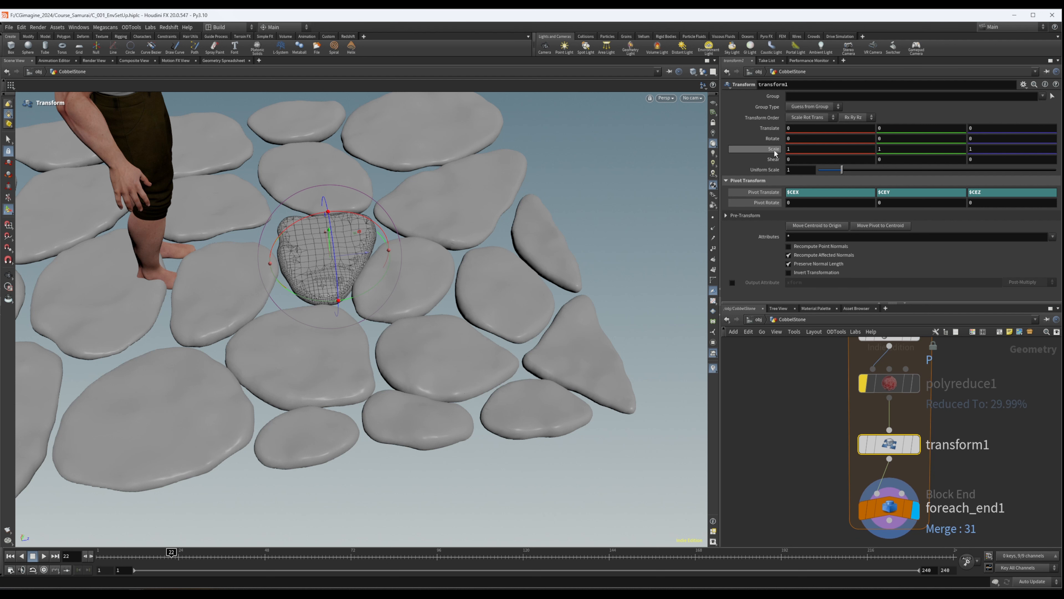
pyautogui.click(893, 149)
pyautogui.write('.75')
pyautogui.press('Return')
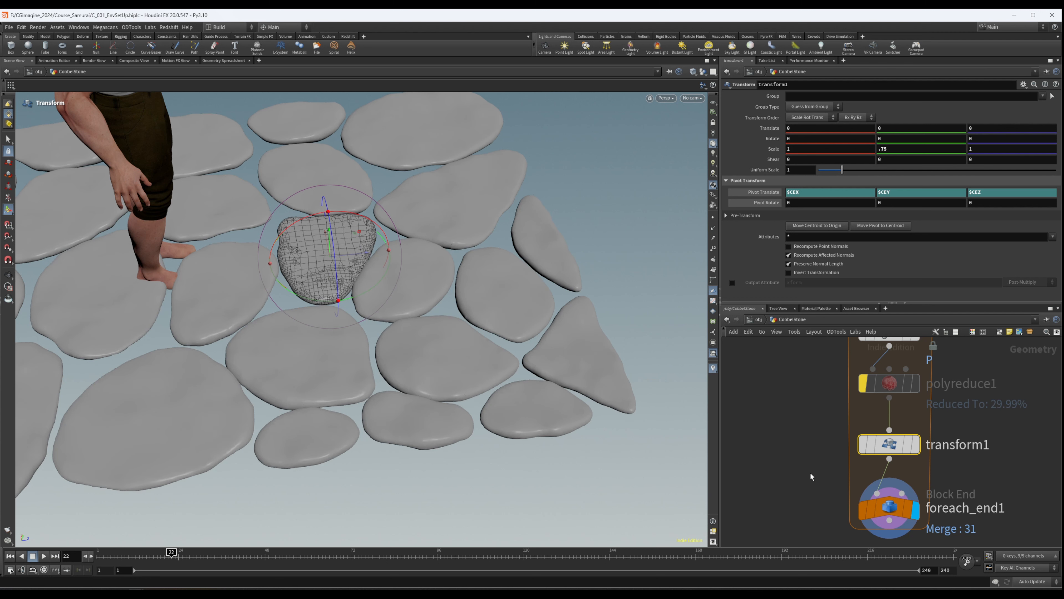
# - Bypass and re-enable transform1 to compare the stones' thickness near the figure's feet
pyautogui.moveTo(943, 466); pyautogui.dragTo(931, 418, button='middle')
pyautogui.keyDown('alt'); pyautogui.moveTo(423, 357); pyautogui.dragTo(423, 243); pyautogui.keyUp('alt')
pyautogui.keyDown('alt'); pyautogui.moveTo(423, 243); pyautogui.dragTo(537, 297, button='right'); pyautogui.keyUp('alt')
pyautogui.scroll(2, 1014, 414)
pyautogui.click(855, 485)
pyautogui.moveTo(834, 411); pyautogui.dragTo(834, 405)
pyautogui.click(822, 405)
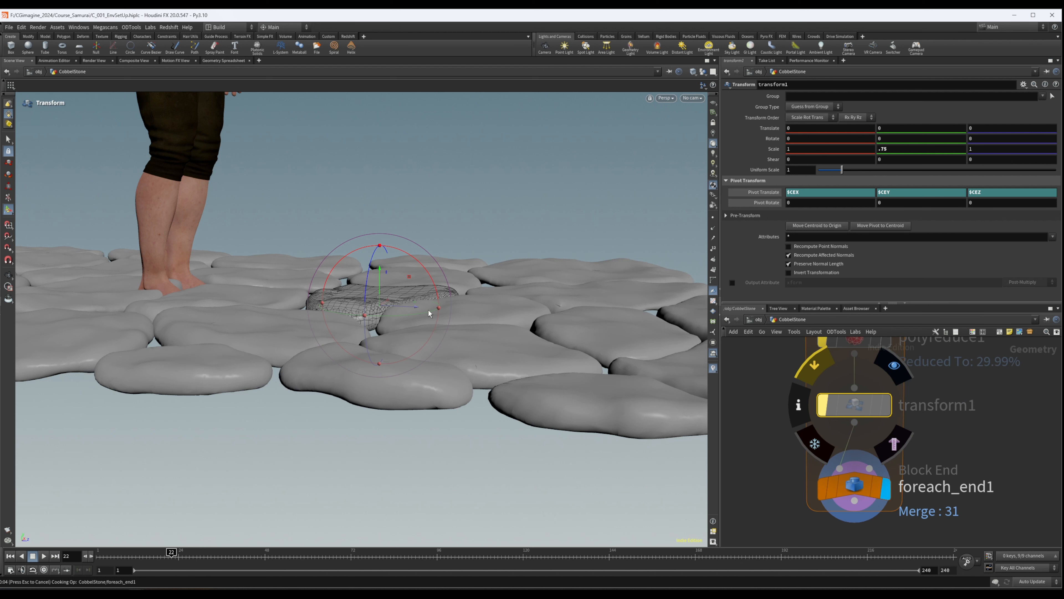
pyautogui.keyDown('alt'); pyautogui.moveTo(392, 383); pyautogui.dragTo(440, 415); pyautogui.keyUp('alt')
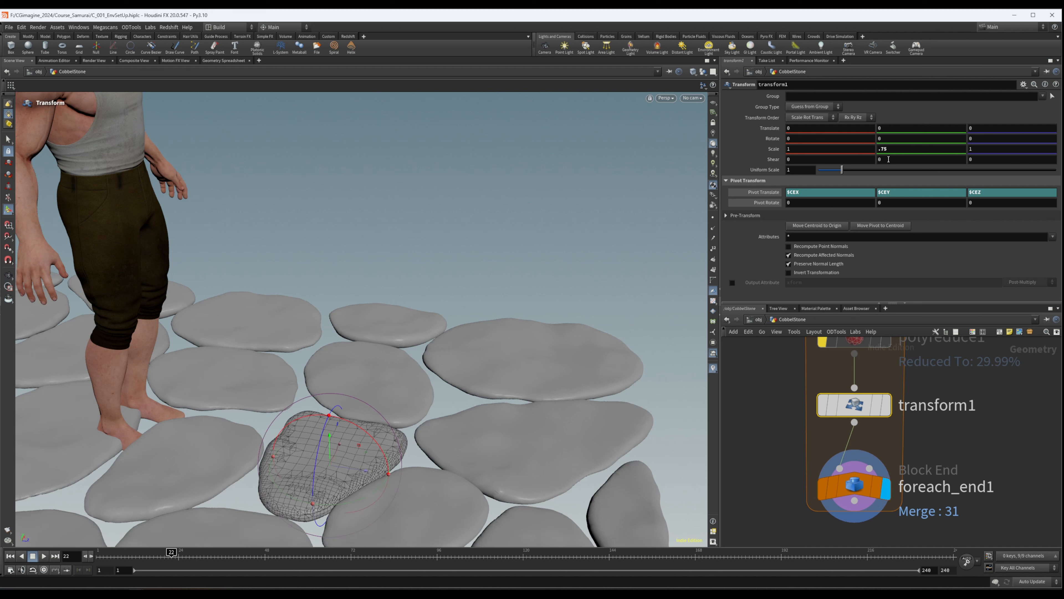
# - Set transform1's Y Scale to 0.5 and check the thinner stones up close and beside the figure
pyautogui.click(893, 148)
pyautogui.write('5')
pyautogui.press('Return')
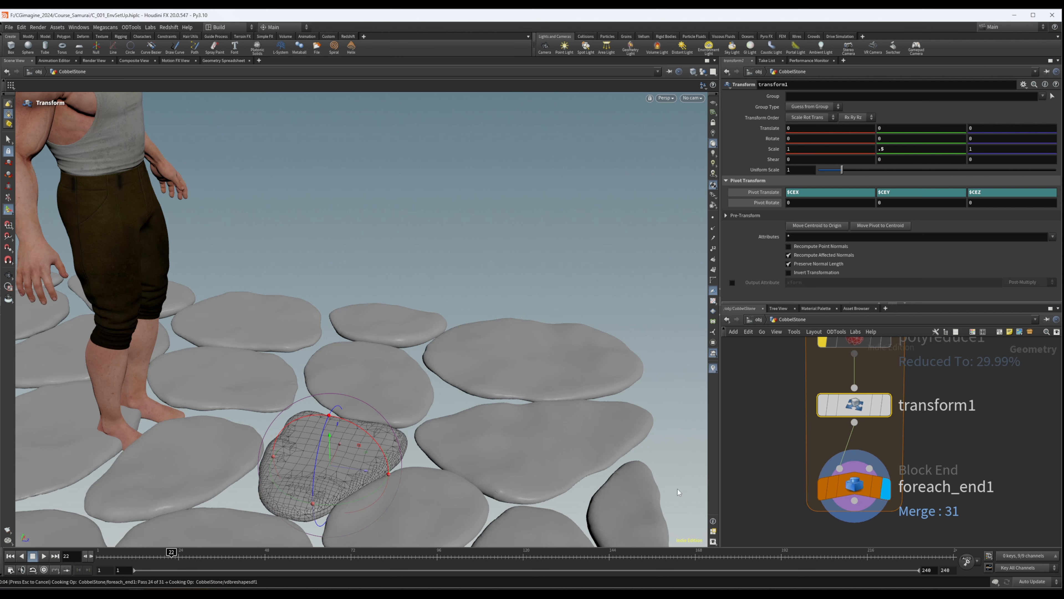
pyautogui.keyDown('alt'); pyautogui.moveTo(293, 452); pyautogui.dragTo(390, 390); pyautogui.keyUp('alt')
pyautogui.keyDown('alt'); pyautogui.moveTo(482, 390); pyautogui.dragTo(700, 371, button='right'); pyautogui.keyUp('alt')
pyautogui.keyDown('alt'); pyautogui.moveTo(459, 397); pyautogui.dragTo(328, 428); pyautogui.keyUp('alt')
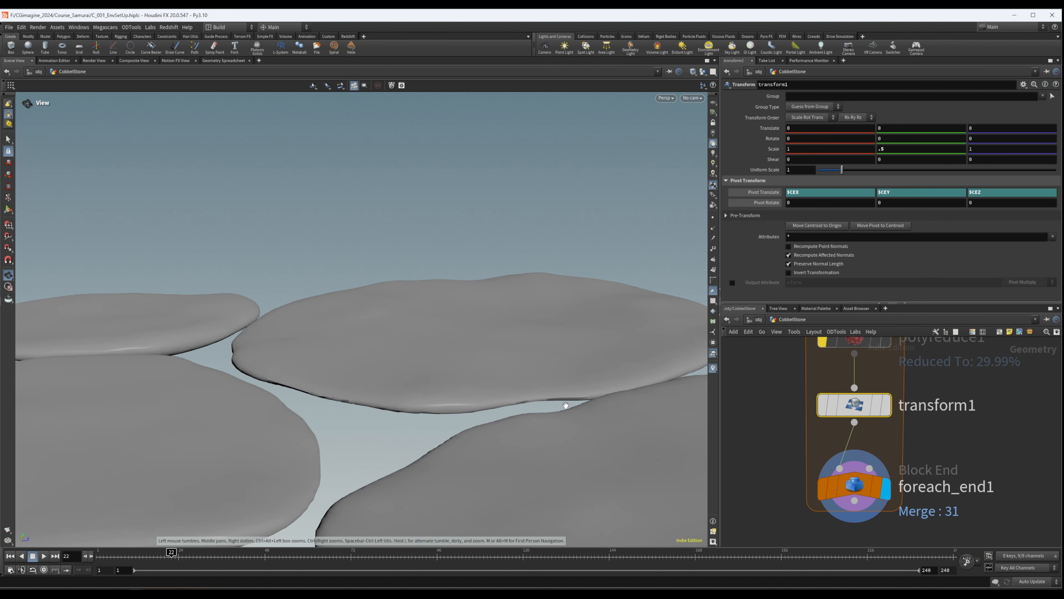
pyautogui.keyDown('alt'); pyautogui.moveTo(565, 405); pyautogui.dragTo(60, 470, button='right'); pyautogui.keyUp('alt')
pyautogui.keyDown('alt'); pyautogui.moveTo(488, 464); pyautogui.dragTo(322, 455, button='right'); pyautogui.keyUp('alt')
pyautogui.moveTo(394, 496)
pyautogui.keyDown('alt'); pyautogui.mouseDown()
pyautogui.moveTo(359, 434)
pyautogui.moveTo(363, 394)
pyautogui.mouseUp(); pyautogui.keyUp('alt')
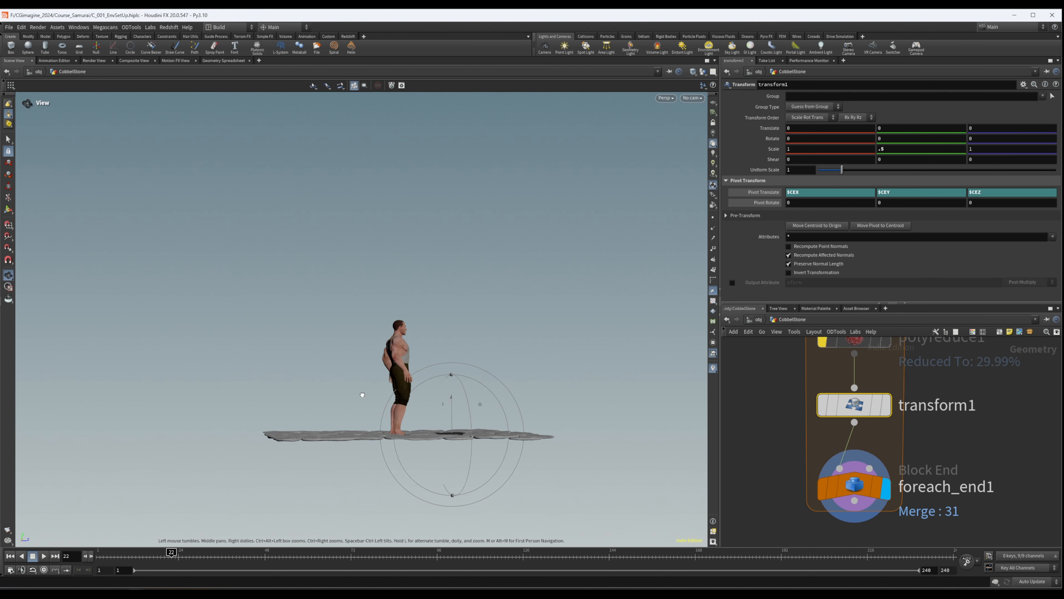
# - Set transform1's Y Scale to 0.65 so each stone is slightly thicker
pyautogui.click(880, 150)
pyautogui.write('.')
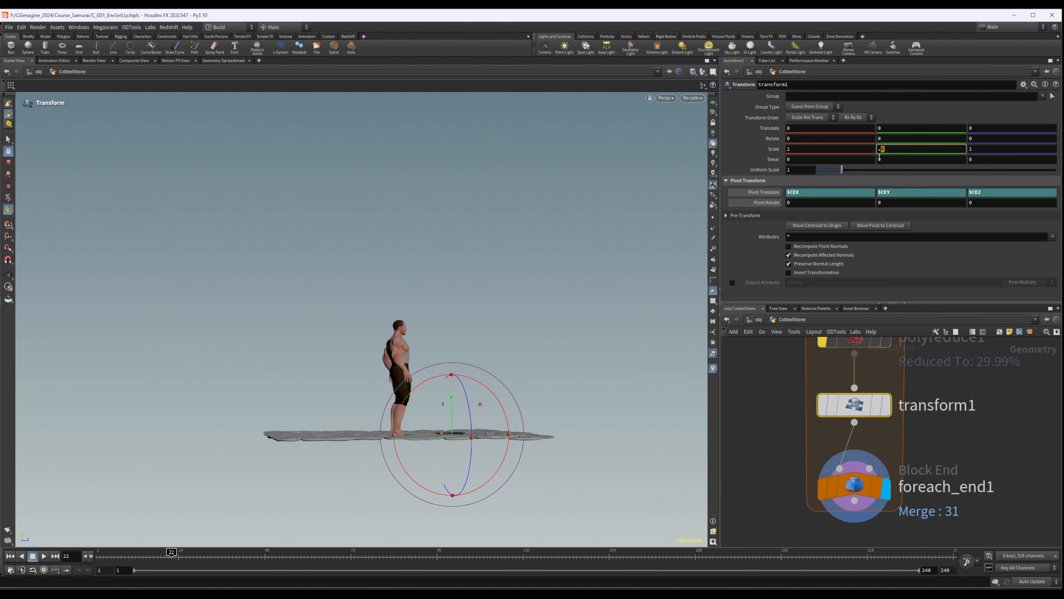
pyautogui.write('65')
pyautogui.press('Return')
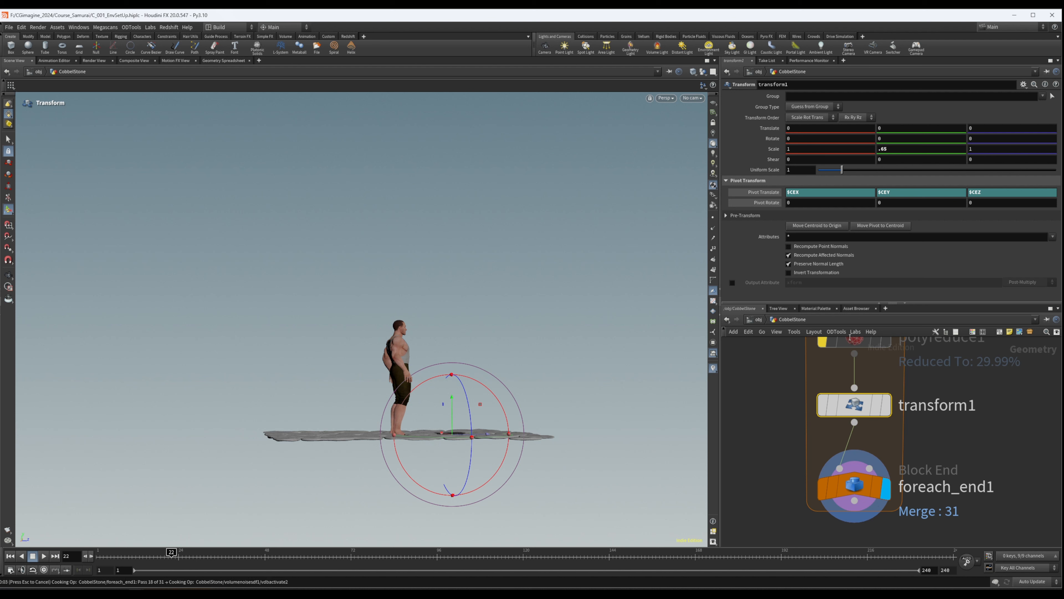
pyautogui.press('Escape')
# - Examine the rescaled stones' thickness around the human figure, from the side and from above
pyautogui.moveTo(430, 414); pyautogui.dragTo(391, 405)
pyautogui.moveTo(391, 406); pyautogui.dragTo(815, 374, button='right')
pyautogui.moveTo(445, 390); pyautogui.dragTo(423, 404)
pyautogui.moveTo(423, 404); pyautogui.dragTo(447, 430, button='right')
pyautogui.moveTo(447, 430); pyautogui.dragTo(350, 382, button='middle')
pyautogui.click(996, 475)
pyautogui.moveTo(413, 392); pyautogui.dragTo(347, 421)
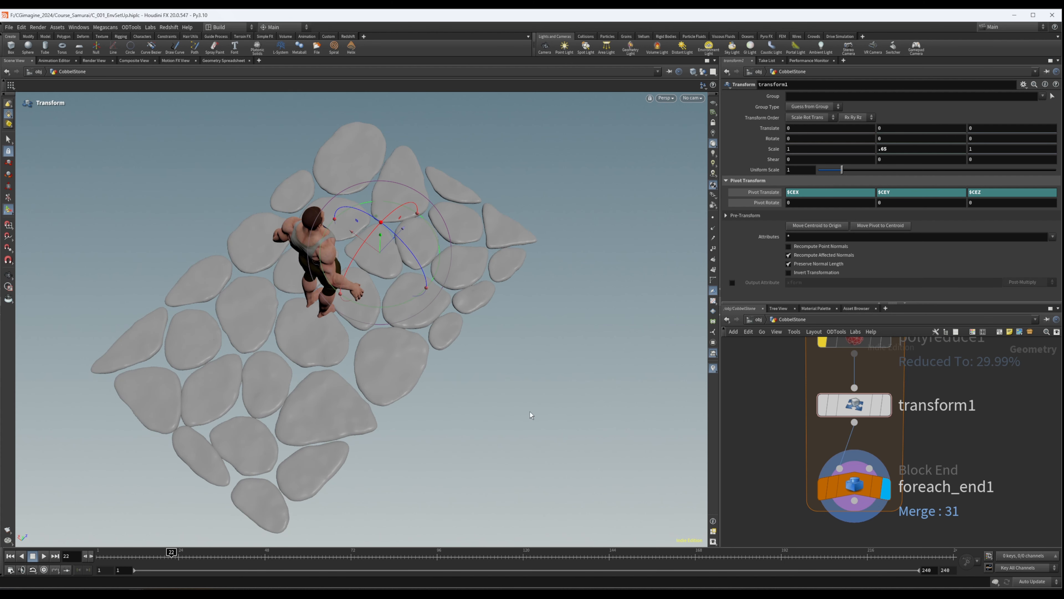
# - Try a File Cache node after foreach_end1, then delete it
pyautogui.scroll(-6, 938, 475)
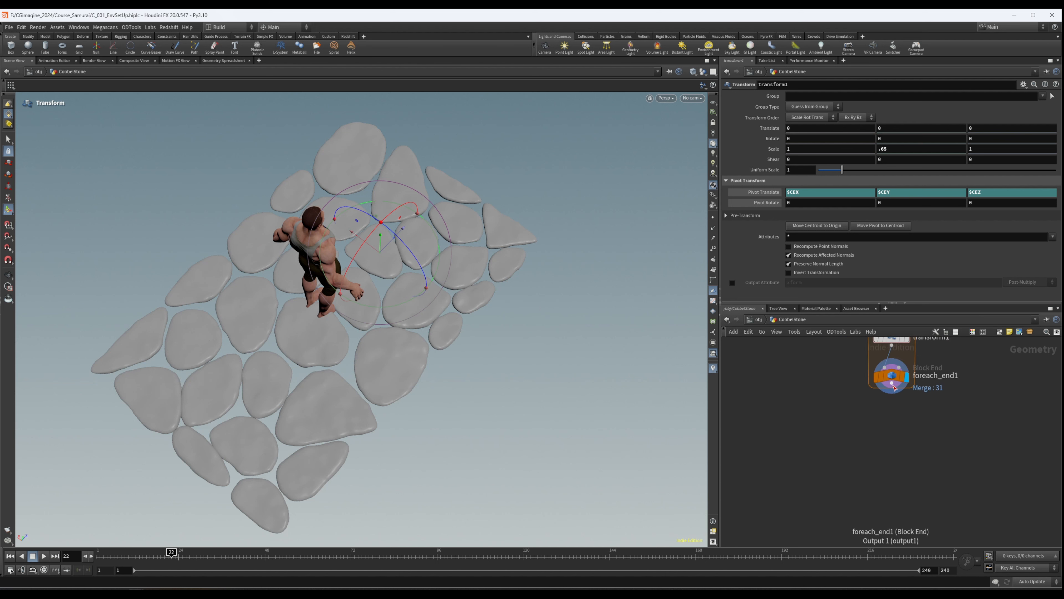
pyautogui.click(891, 393)
pyautogui.press('Tab')
pyautogui.write('file')
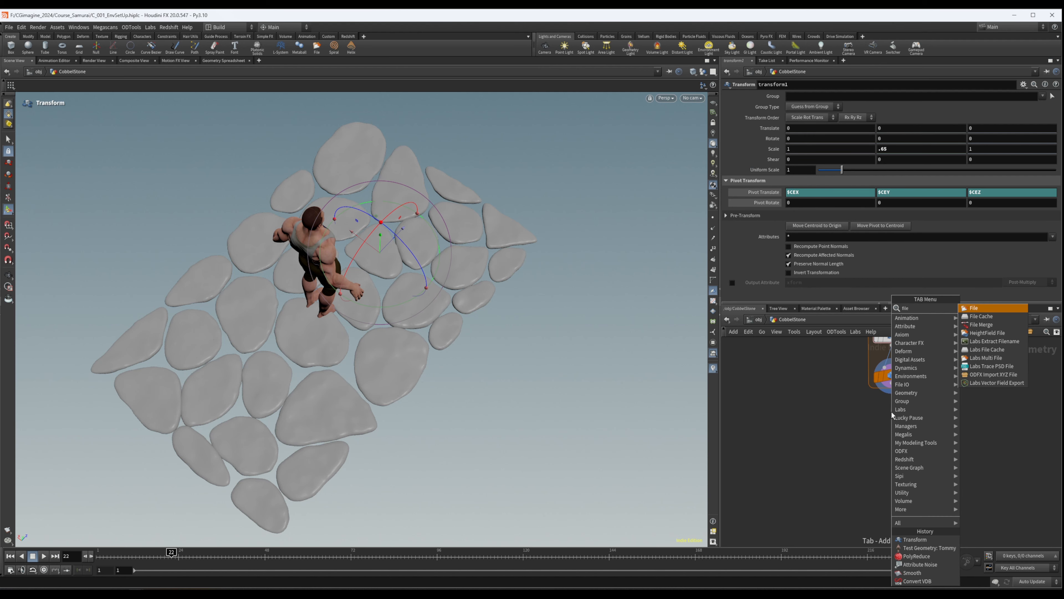
pyautogui.press('Down')
pyautogui.press('Return')
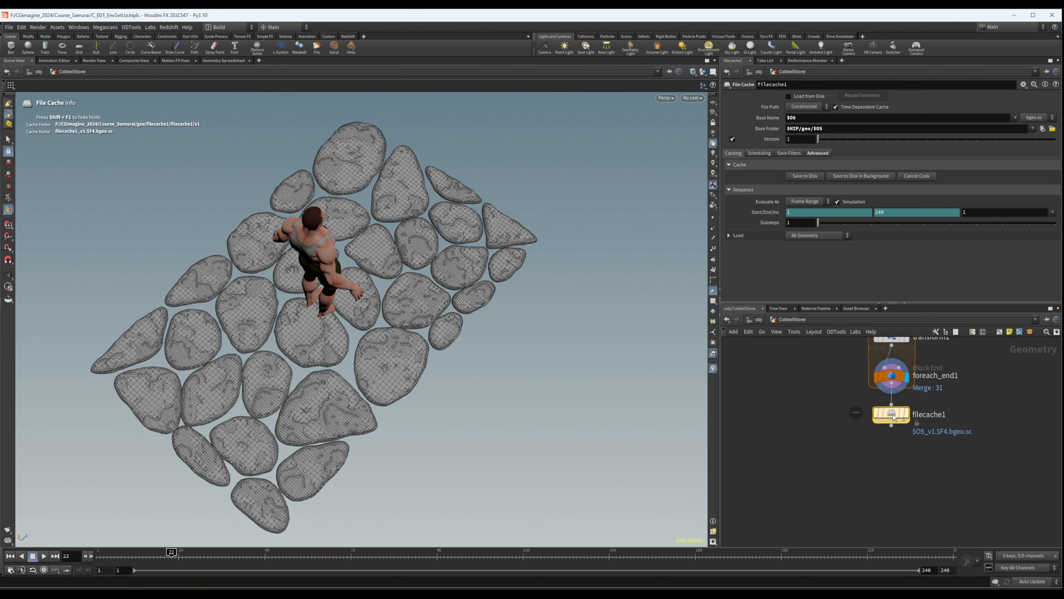
pyautogui.moveTo(893, 415); pyautogui.dragTo(892, 423)
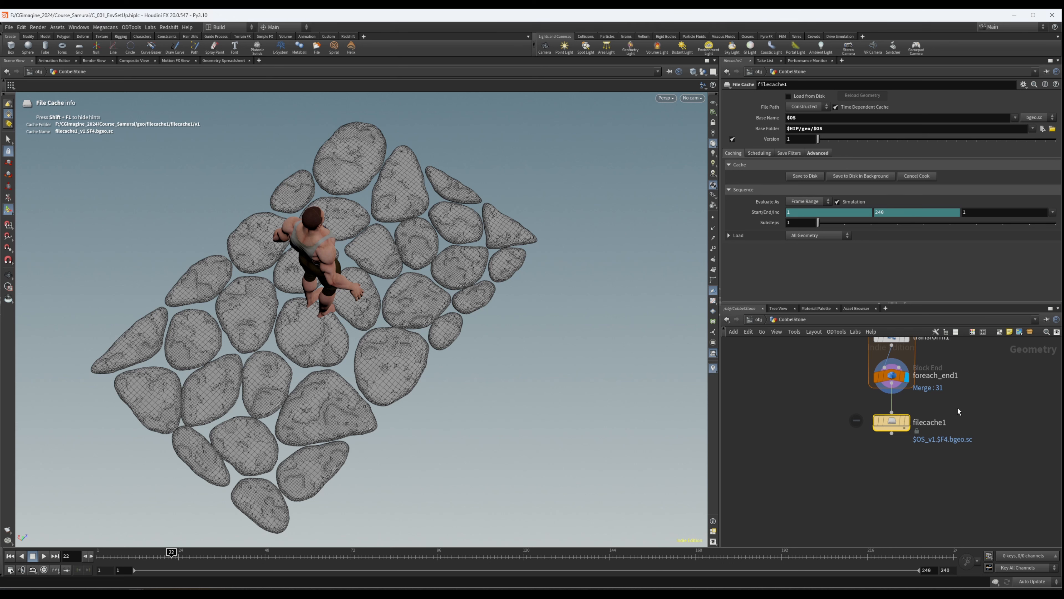
pyautogui.scroll(-2, 972, 406)
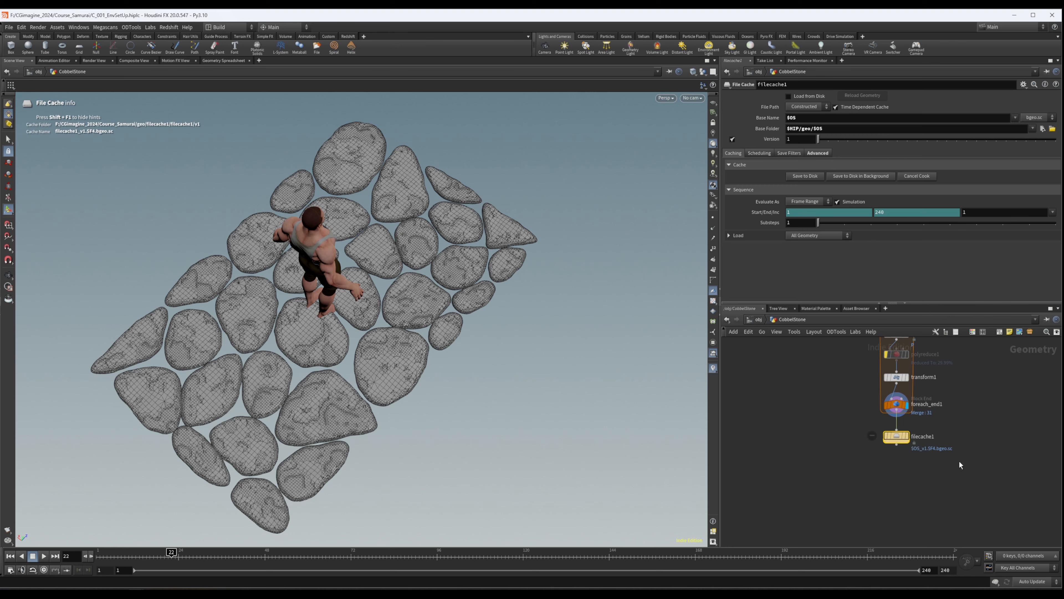
pyautogui.press('Delete')
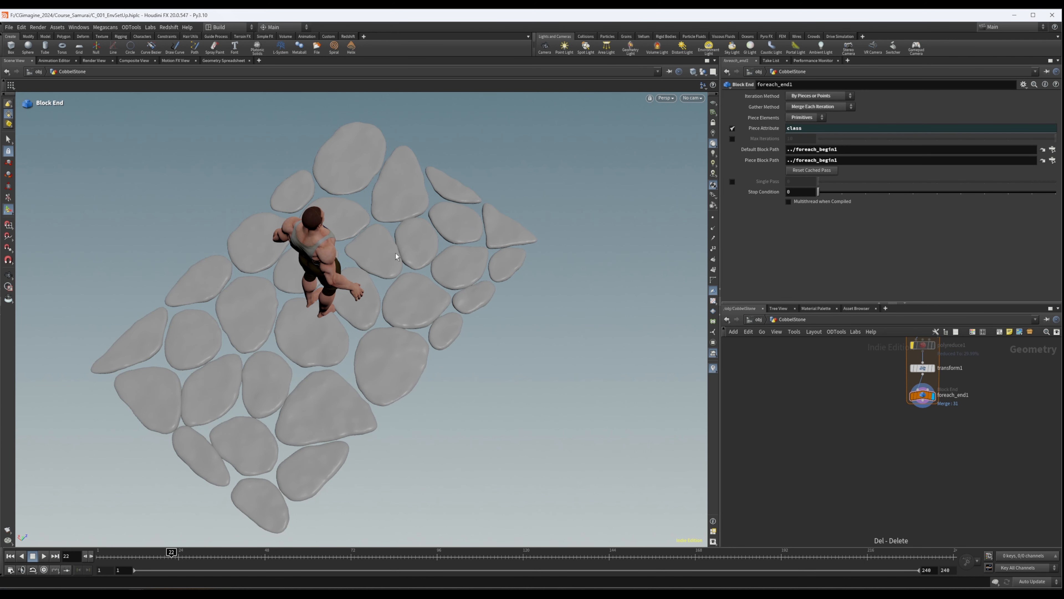
# - Add a Stash node after foreach_end1 and stash the cobblestone geometry from its input
pyautogui.scroll(3, 897, 438)
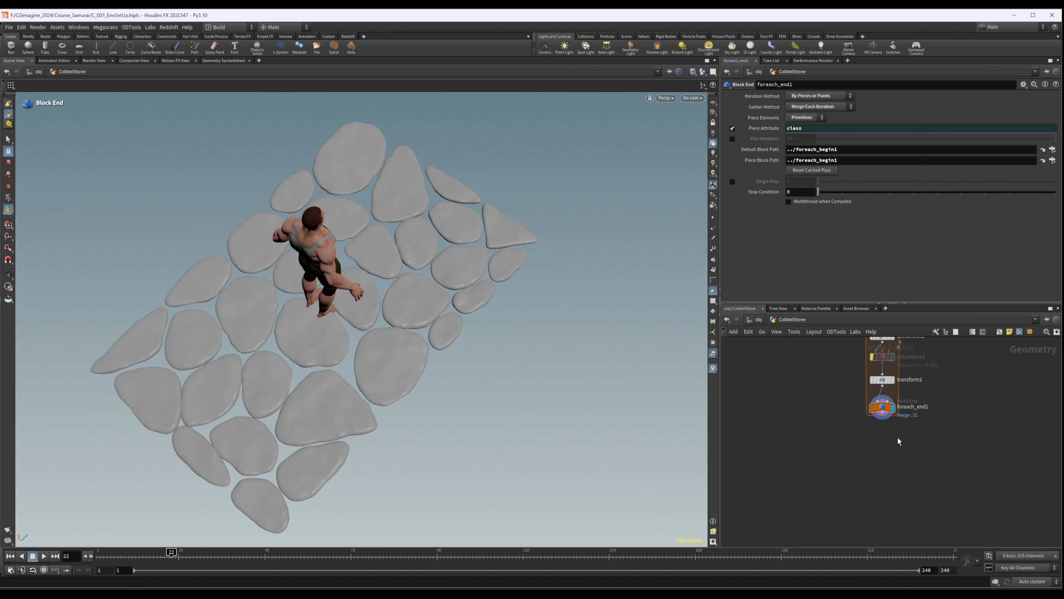
pyautogui.press('Tab')
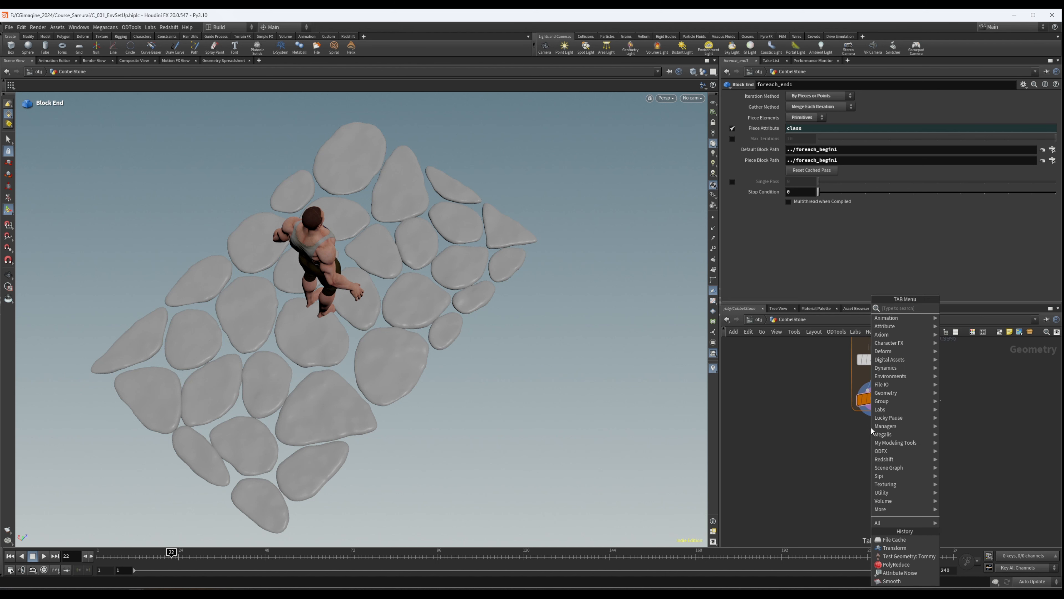
pyautogui.write('fil')
pyautogui.press('Down')
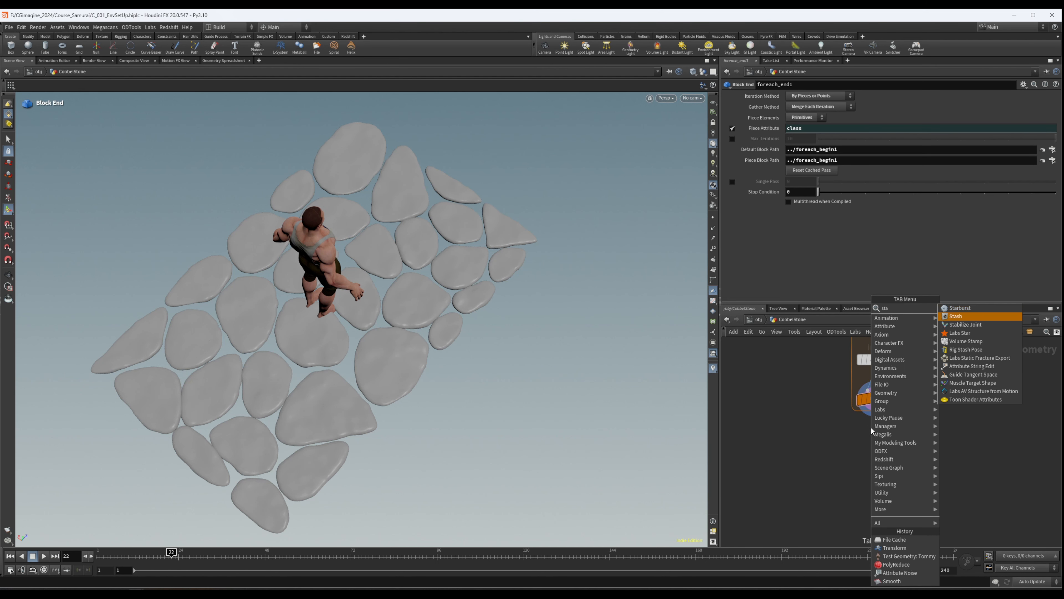
pyautogui.press('Return')
pyautogui.click(877, 445)
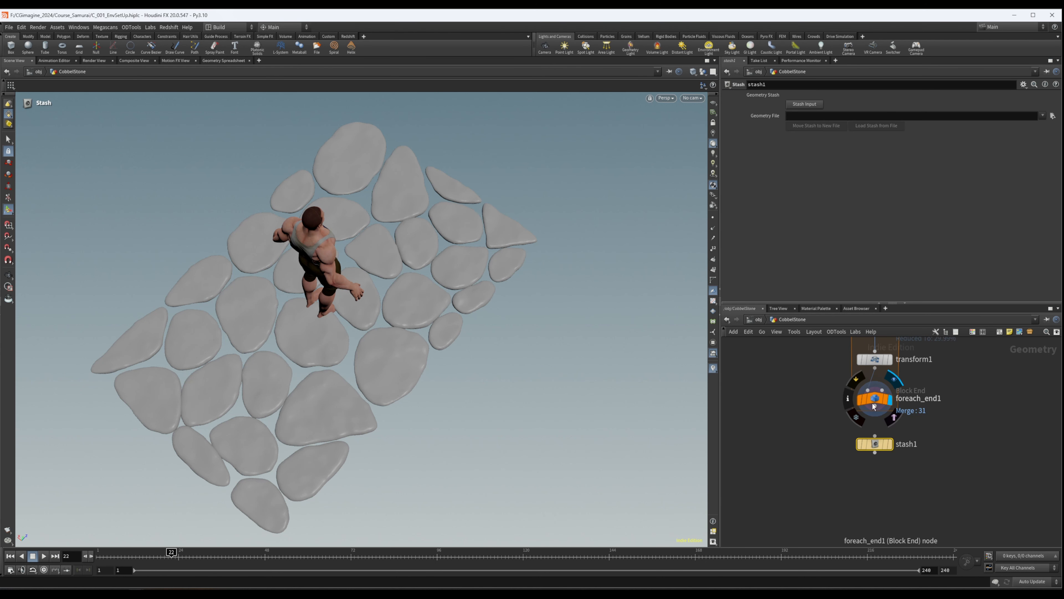
pyautogui.click(803, 105)
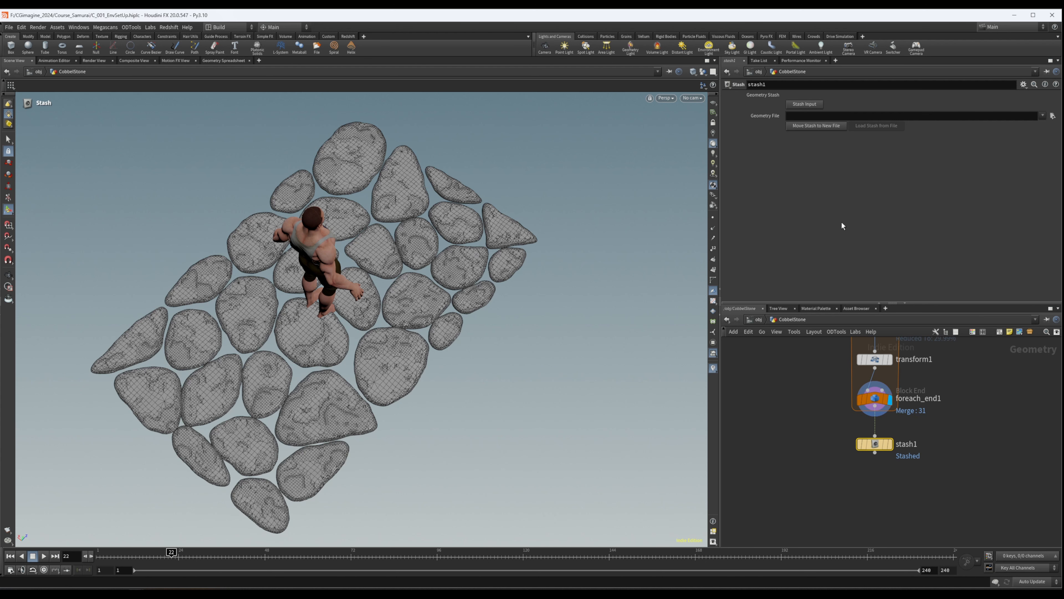
# - Make stash1 the displayed node so the viewport shows the stashed stones
pyautogui.click(890, 444)
pyautogui.moveTo(888, 444); pyautogui.dragTo(888, 446)
pyautogui.click(894, 465)
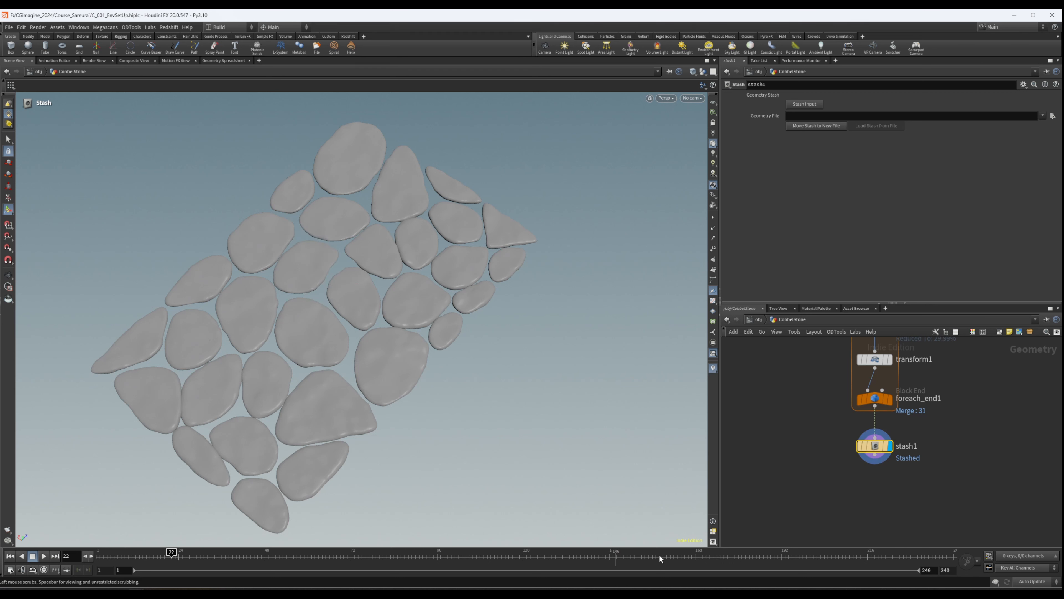
# - Move stash1 closer beneath foreach_end1 and save the scene file
pyautogui.moveTo(879, 447); pyautogui.dragTo(876, 439)
pyautogui.keyDown('alt'); pyautogui.moveTo(418, 324); pyautogui.dragTo(400, 344); pyautogui.keyUp('alt')
pyautogui.hotkey('ctrl', 's')
pyautogui.moveTo(873, 442)
pyautogui.mouseDown()
pyautogui.moveTo(882, 442)
pyautogui.moveTo(875, 432)
pyautogui.mouseUp()
pyautogui.keyDown('alt'); pyautogui.moveTo(378, 319); pyautogui.dragTo(383, 295); pyautogui.keyUp('alt')
pyautogui.scroll(-4, 990, 417)
pyautogui.moveTo(991, 418); pyautogui.dragTo(875, 428, button='middle')
pyautogui.scroll(3, 821, 434)
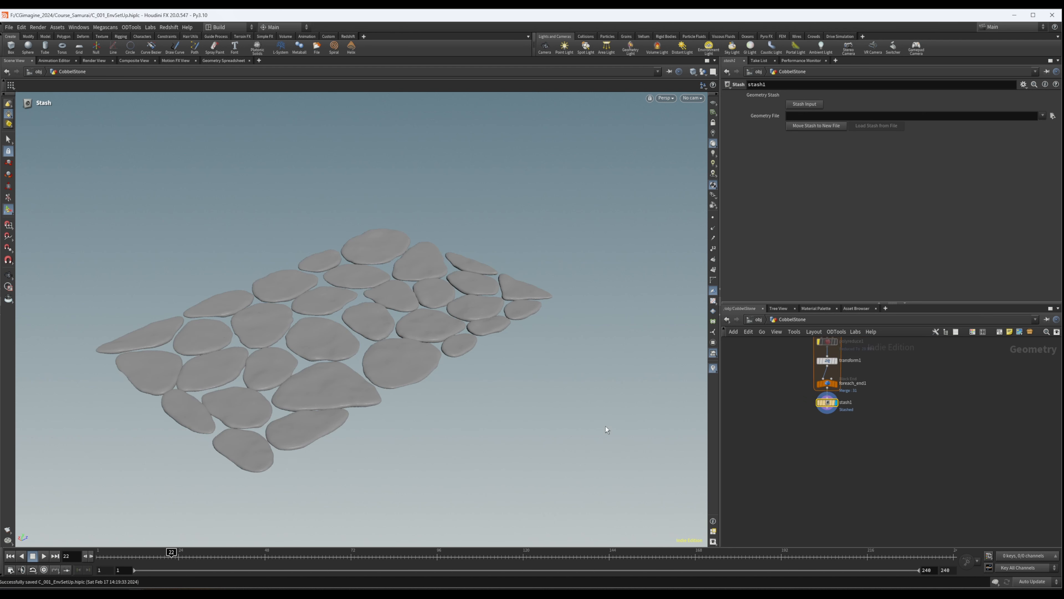
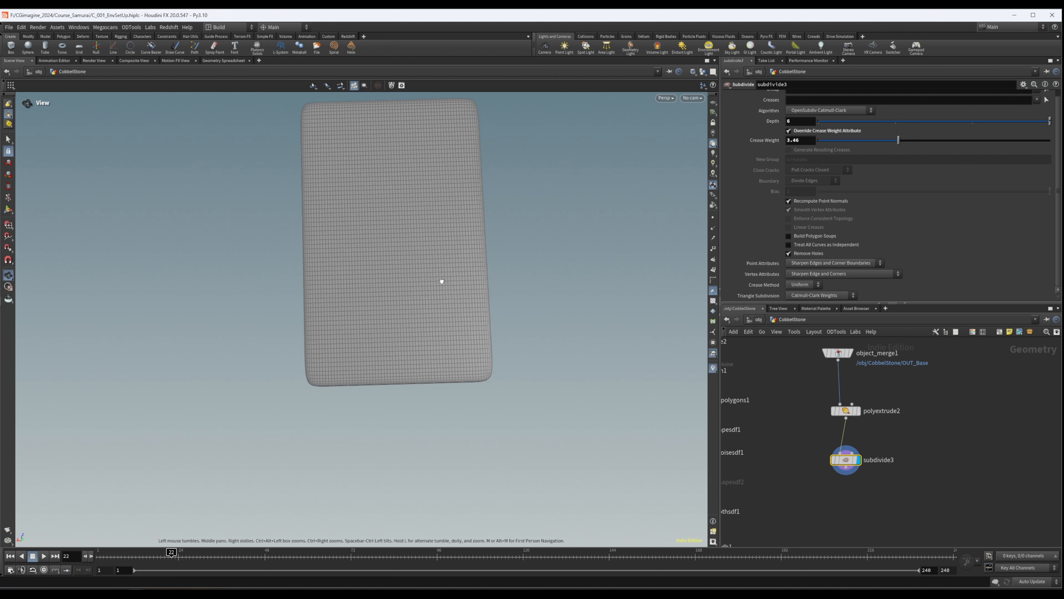
# - Move subdivide3 closer beneath polyextrude2 in the network
pyautogui.press('Return')
pyautogui.middleClick(845, 411)
pyautogui.moveTo(871, 431); pyautogui.dragTo(872, 402, button='middle')
pyautogui.moveTo(853, 435); pyautogui.dragTo(853, 419)
pyautogui.keyDown('alt'); pyautogui.moveTo(377, 239); pyautogui.dragTo(393, 254); pyautogui.keyUp('alt')
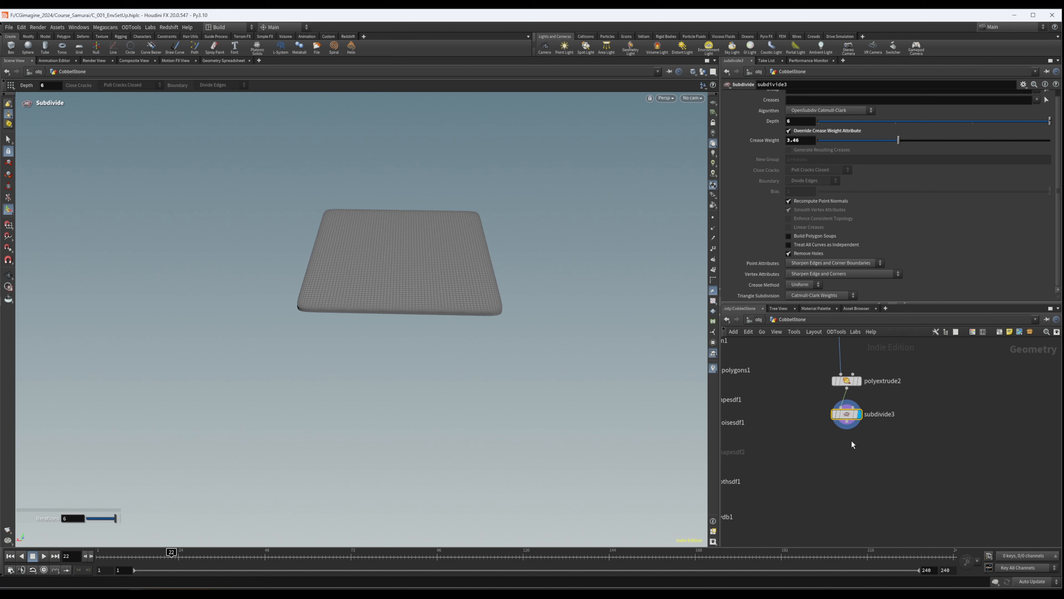
# - Add a Group Create node after subdivide3 and make it the displayed node
pyautogui.press('Tab')
pyautogui.write('grou')
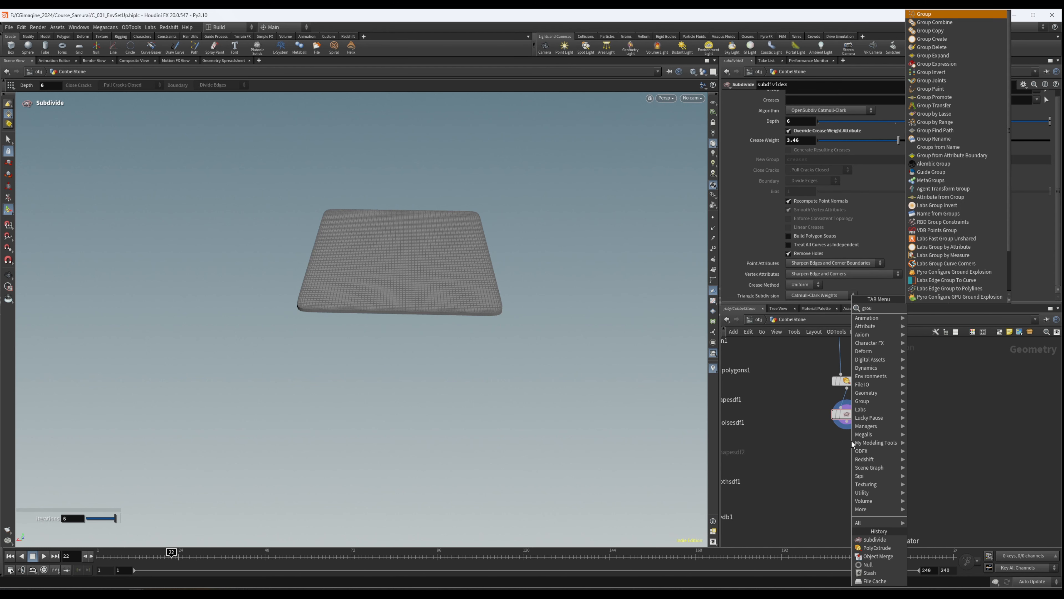
pyautogui.press('Return')
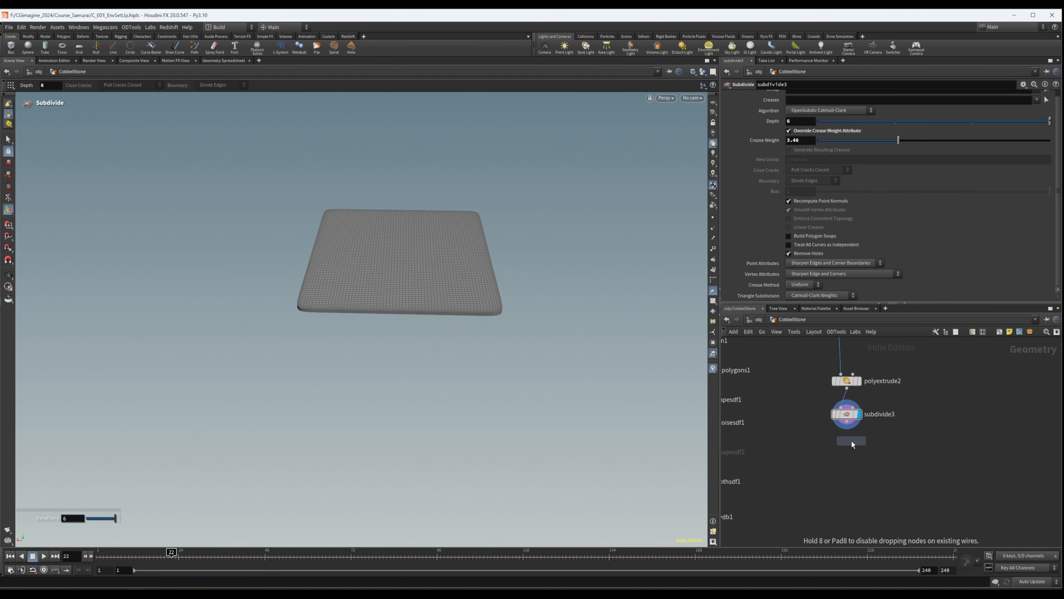
pyautogui.click(851, 445)
pyautogui.click(862, 444)
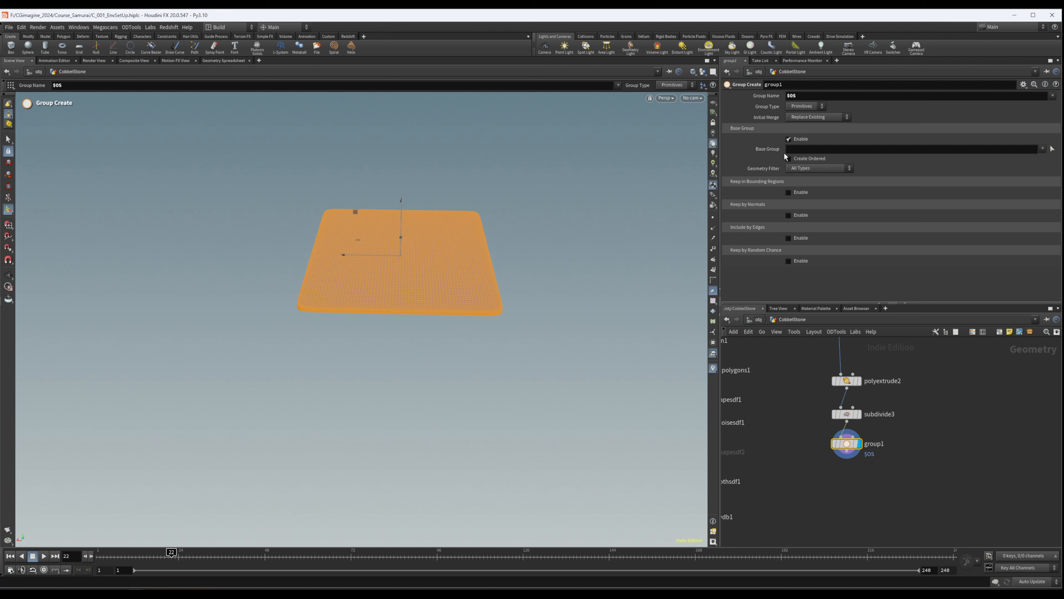
# - Enable Keep by Normals on group1 with direction 0, 1, 0 and a spread angle of 65.3
pyautogui.click(792, 215)
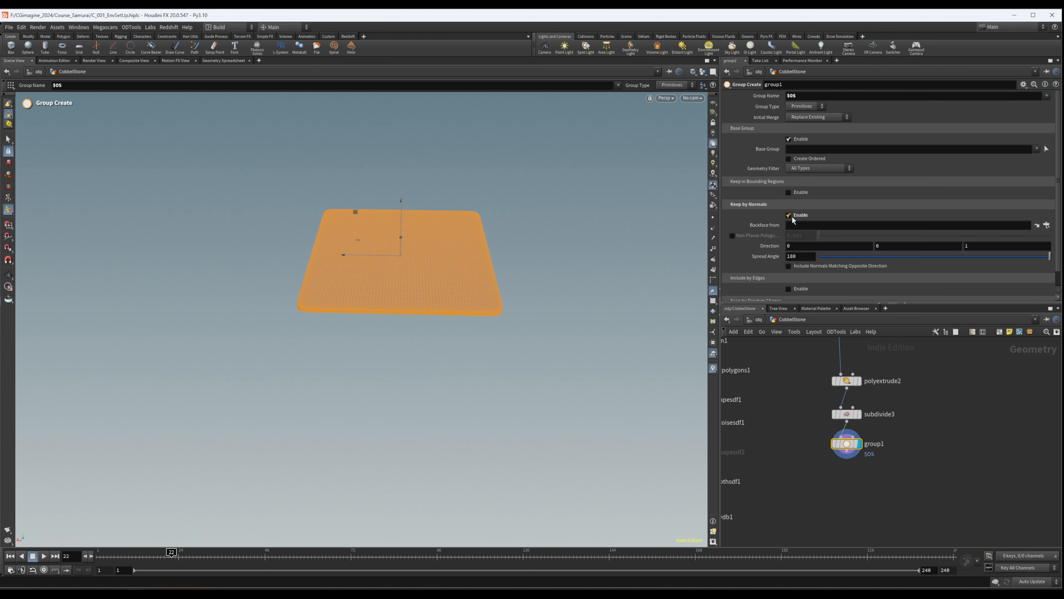
pyautogui.click(962, 246)
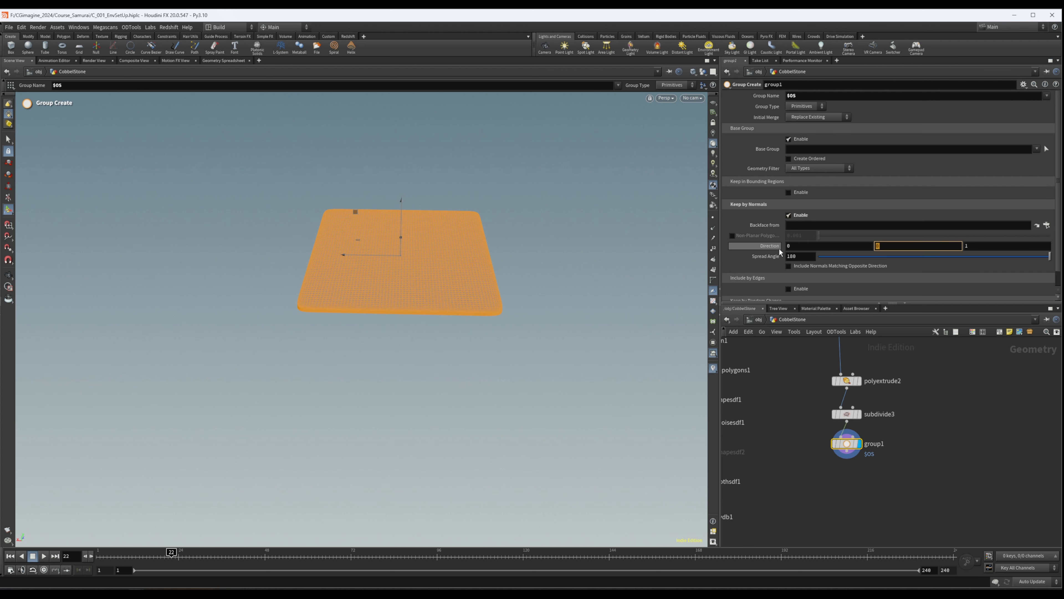
pyautogui.write('1')
pyautogui.press('Tab')
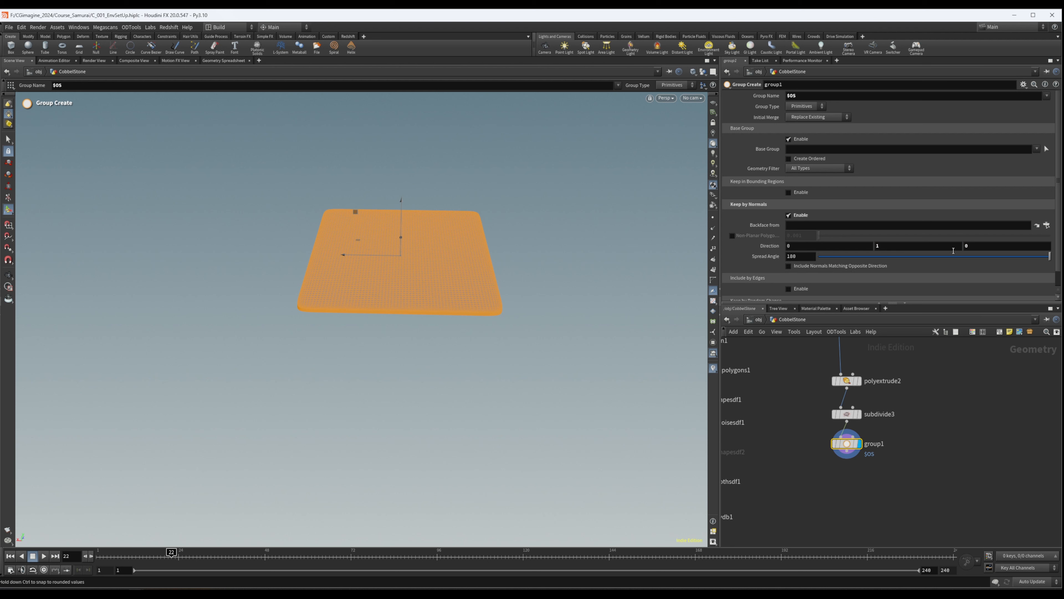
pyautogui.moveTo(1027, 258); pyautogui.dragTo(903, 257)
pyautogui.press('Escape')
pyautogui.moveTo(444, 302); pyautogui.dragTo(482, 176)
pyautogui.moveTo(974, 152); pyautogui.dragTo(749, 197)
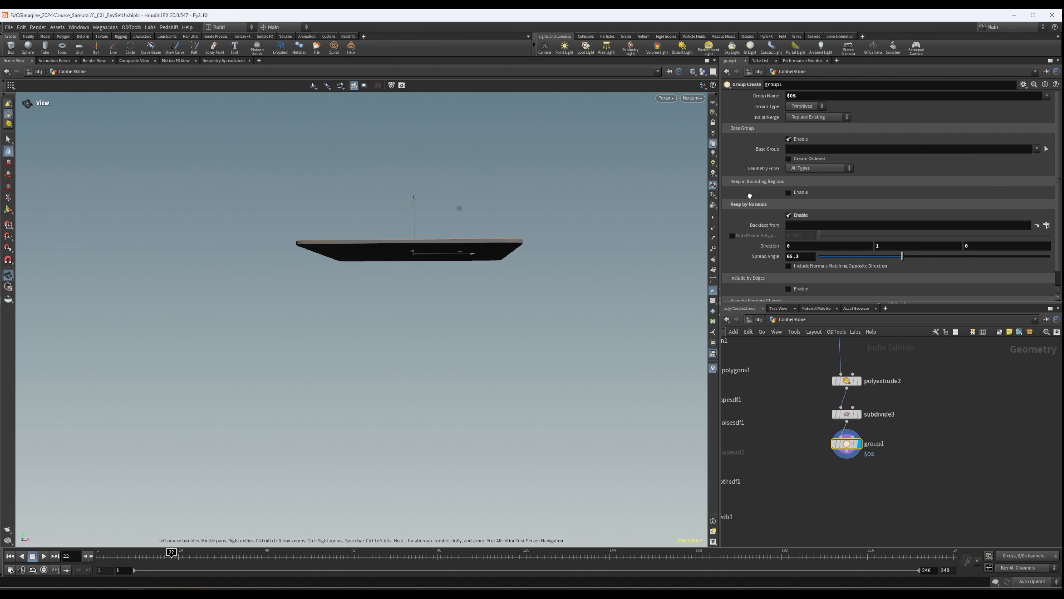
# - Duplicate group1, connect the copy beneath it and make the copy the displayed node
pyautogui.moveTo(936, 452); pyautogui.dragTo(941, 421, button='middle')
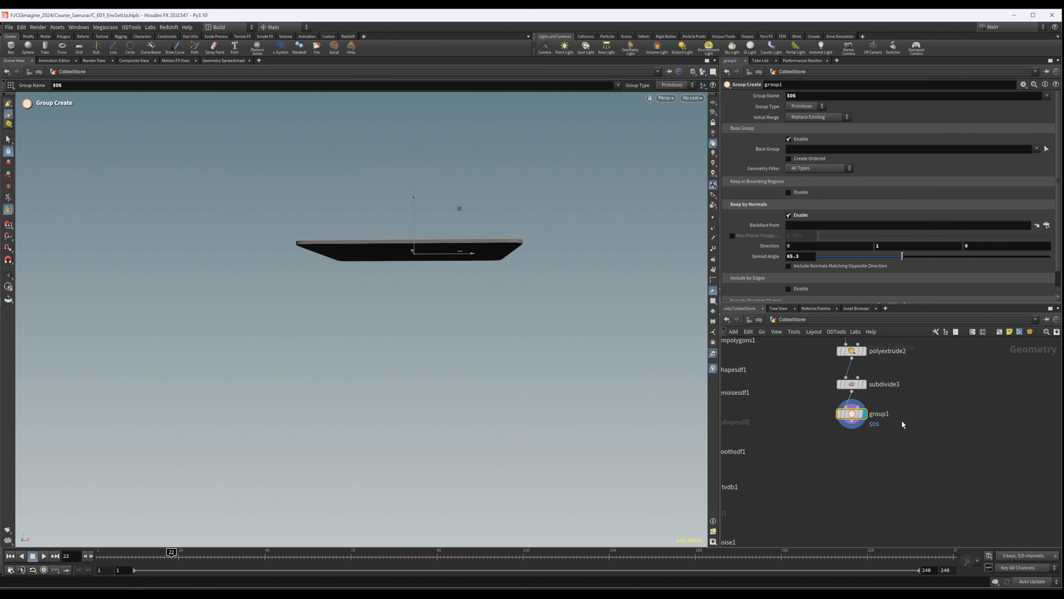
pyautogui.keyDown('alt'); pyautogui.moveTo(854, 413); pyautogui.dragTo(854, 455); pyautogui.keyUp('alt')
pyautogui.click(852, 460)
pyautogui.press('Escape')
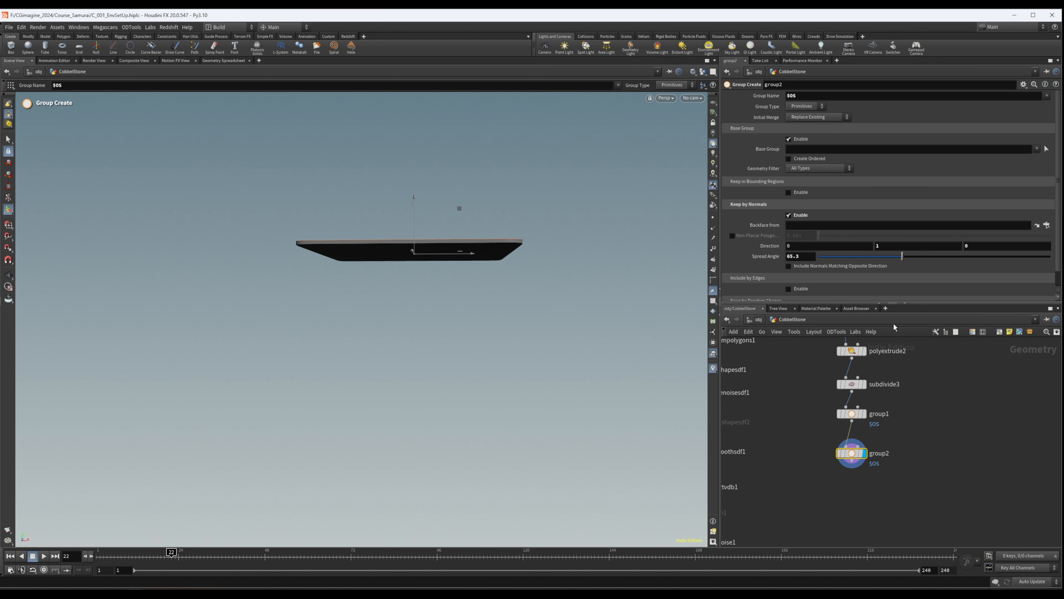
# - Copy the group1 node's name and set group2's Group Name to group1
pyautogui.doubleClick(879, 413)
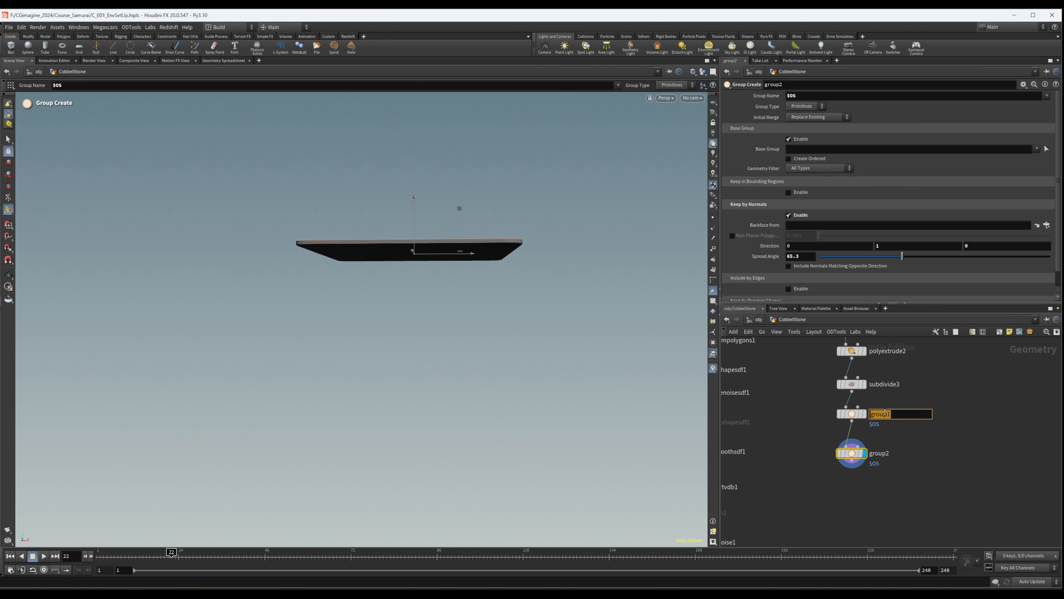
pyautogui.moveTo(947, 447); pyautogui.dragTo(833, 477)
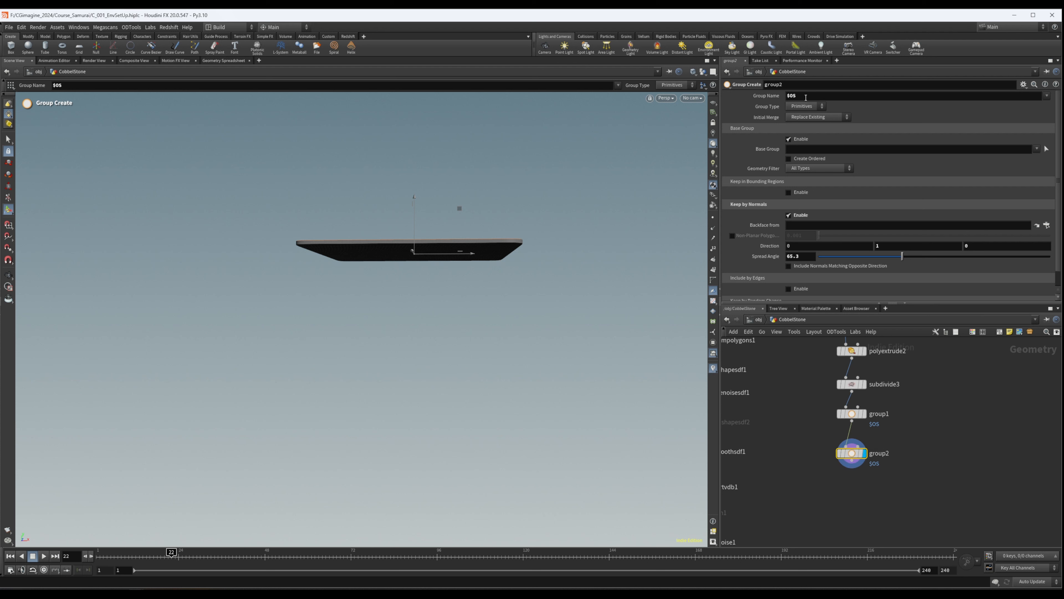
pyautogui.moveTo(869, 455)
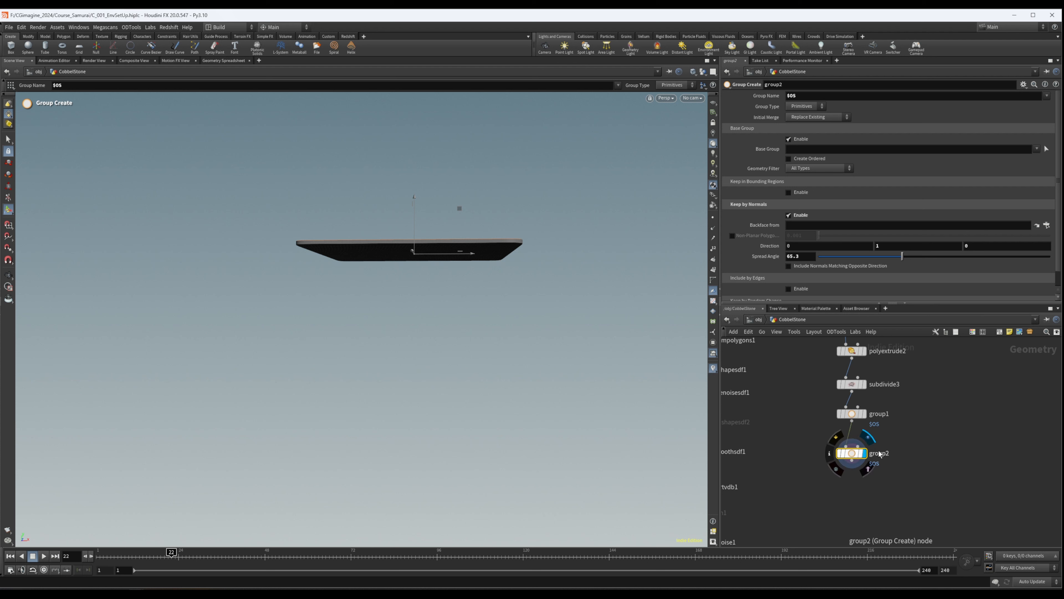
pyautogui.doubleClick(800, 96)
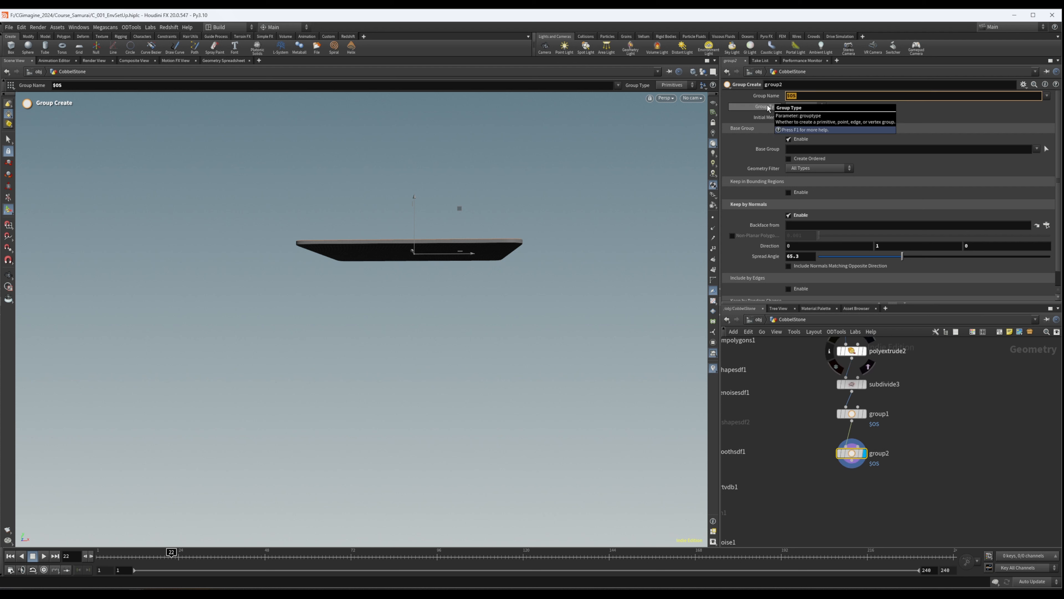
pyautogui.write('group1')
pyautogui.press('Return')
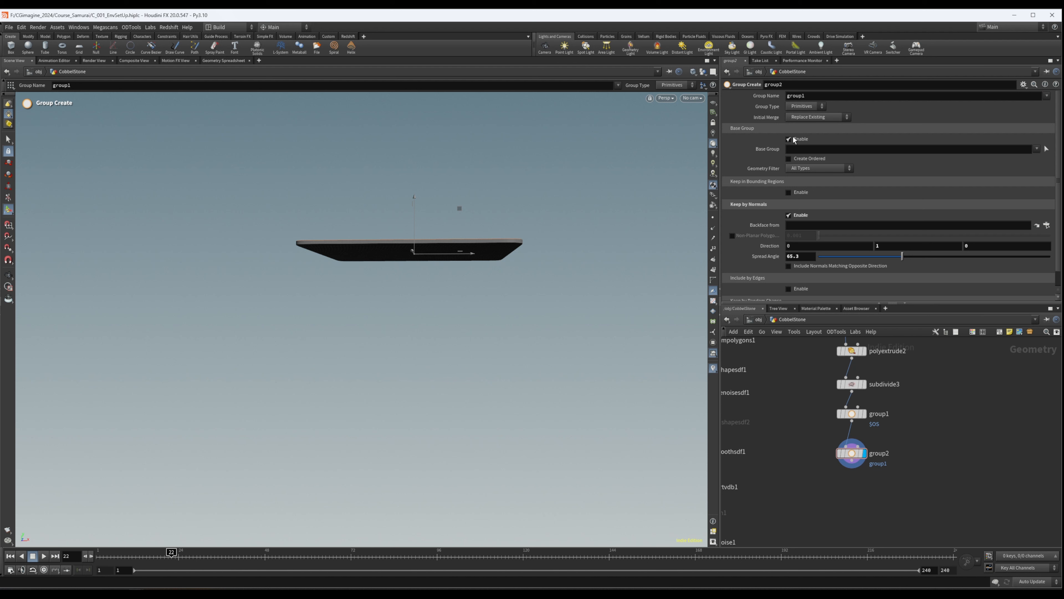
# - Set group2's Initial Merge to Union with Existing and its normal direction to 0, -1, 0
pyautogui.click(803, 119)
pyautogui.click(817, 134)
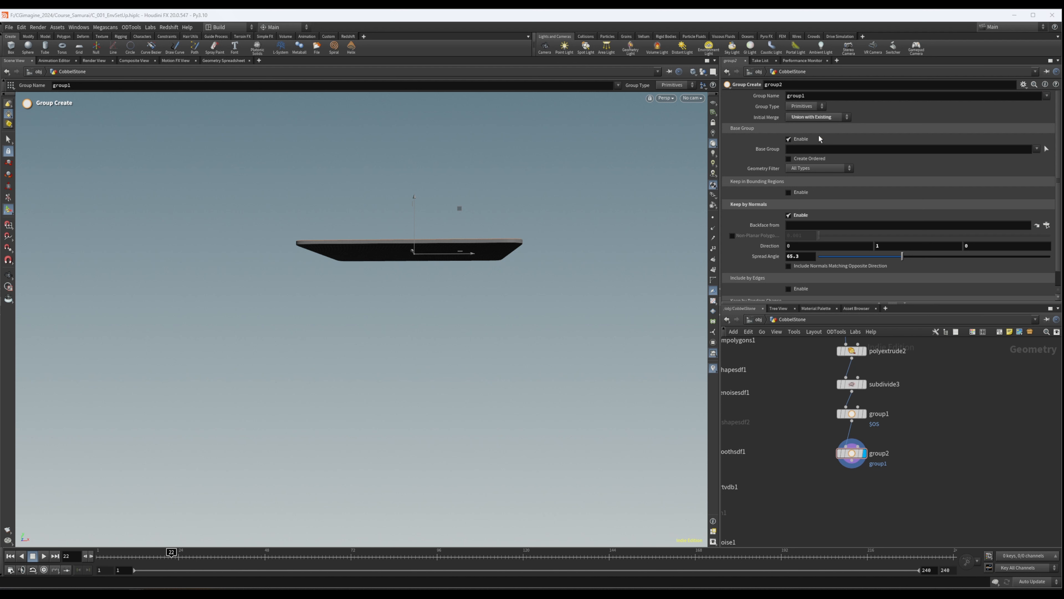
pyautogui.click(889, 243)
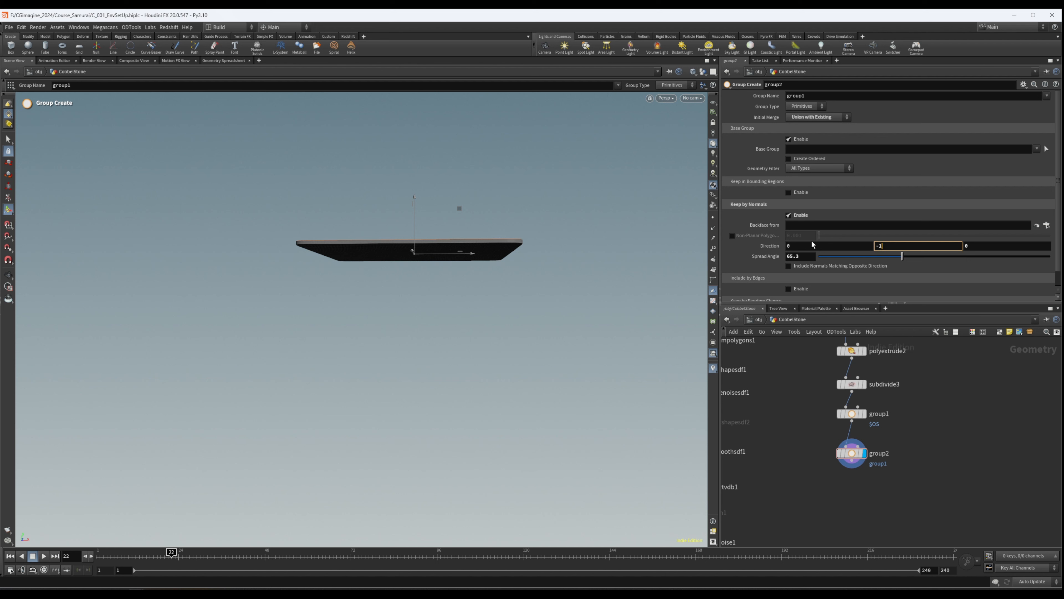
pyautogui.press('Return')
pyautogui.press('Escape')
pyautogui.moveTo(427, 291); pyautogui.dragTo(427, 268)
pyautogui.press('Return')
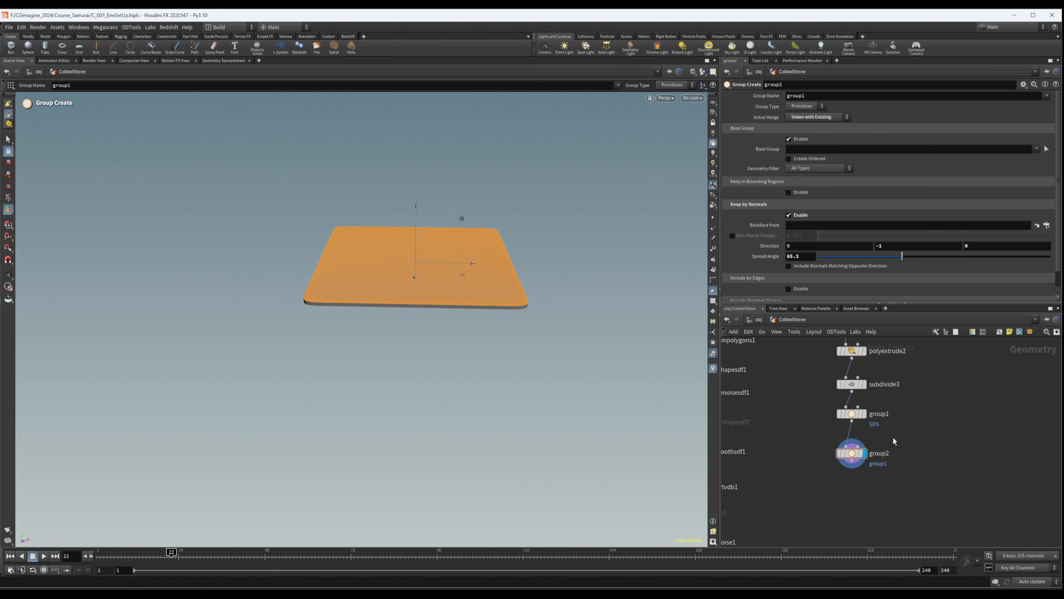
# - Move group2 closer beneath group1 and check the grouped faces on the slab
pyautogui.scroll(3, 853, 444)
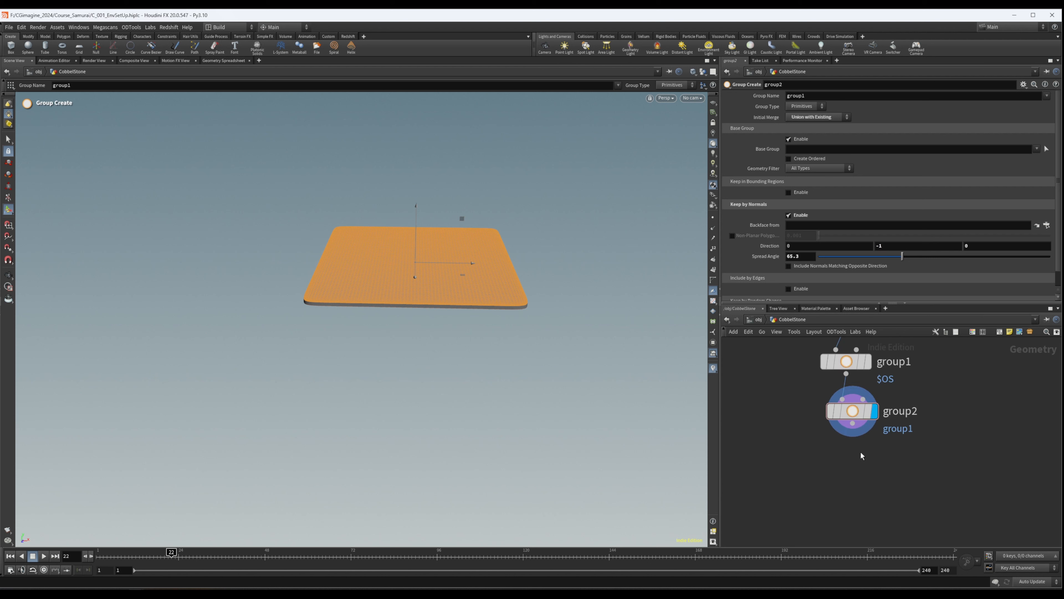
pyautogui.moveTo(854, 415)
pyautogui.moveTo(851, 414); pyautogui.dragTo(851, 408)
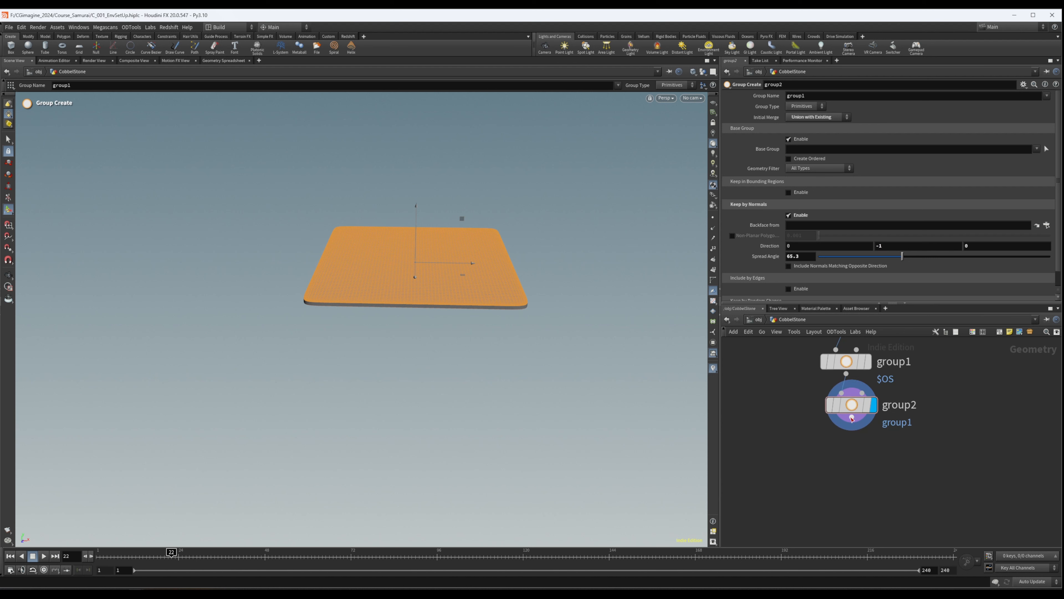
pyautogui.keyDown('alt'); pyautogui.moveTo(416, 258); pyautogui.dragTo(454, 241); pyautogui.keyUp('alt')
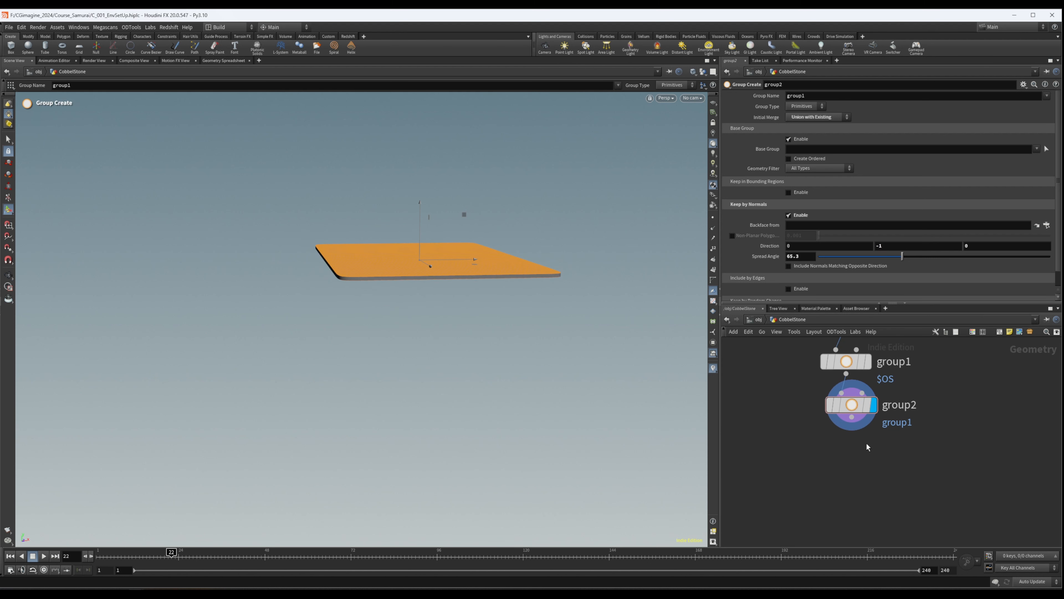
# - Add a Divide node after group2 and make it the displayed node
pyautogui.press('Tab')
pyautogui.write('blast')
pyautogui.press('Return')
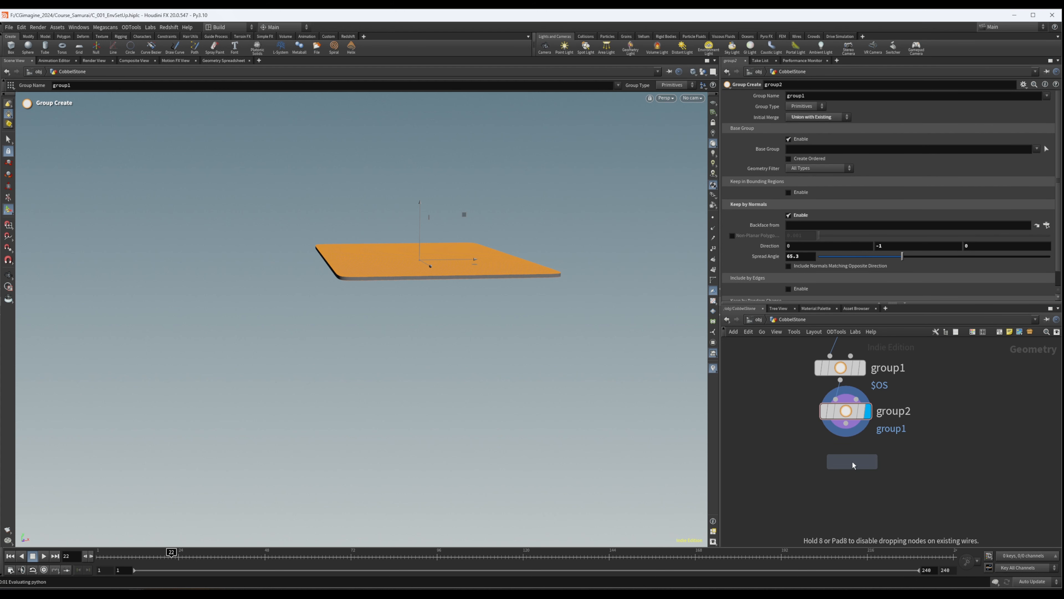
pyautogui.click(852, 465)
pyautogui.moveTo(930, 465); pyautogui.dragTo(927, 428, button='middle')
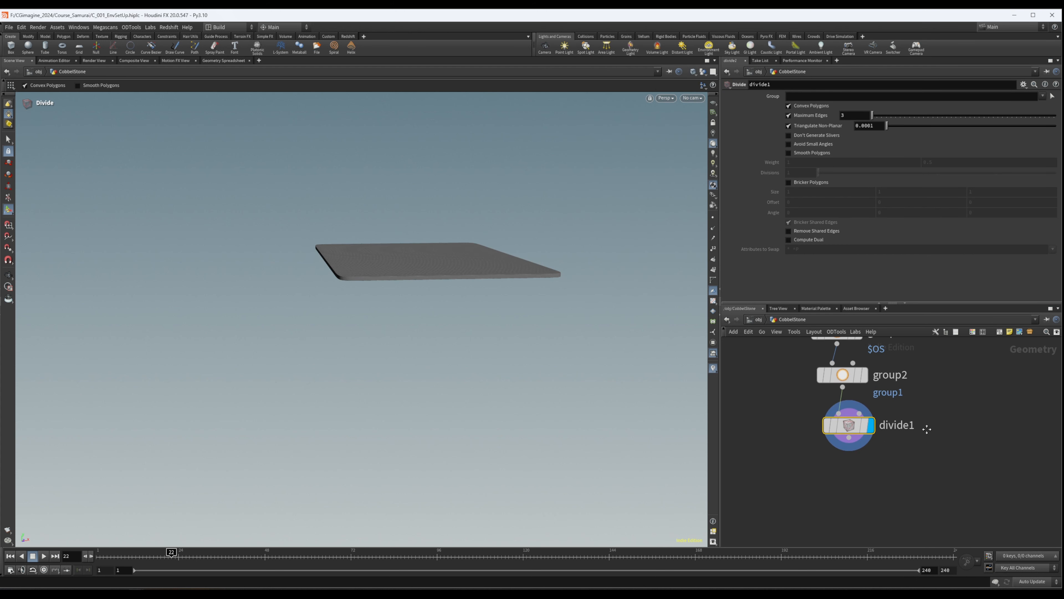
# - Add a TriDivide node after divide1 and display the triangulated slab
pyautogui.press('Tab')
pyautogui.write('tridi')
pyautogui.press('Return')
pyautogui.click(858, 460)
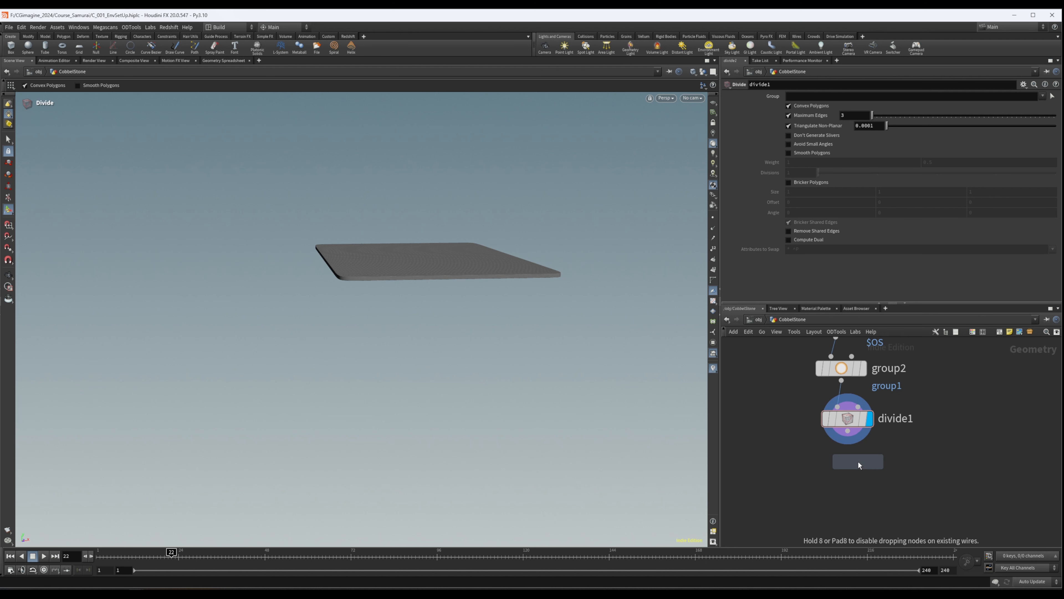
pyautogui.click(871, 470)
pyautogui.keyDown('alt'); pyautogui.moveTo(466, 252); pyautogui.dragTo(513, 291); pyautogui.keyUp('alt')
pyautogui.keyDown('alt'); pyautogui.moveTo(514, 291); pyautogui.dragTo(526, 294, button='right'); pyautogui.keyUp('alt')
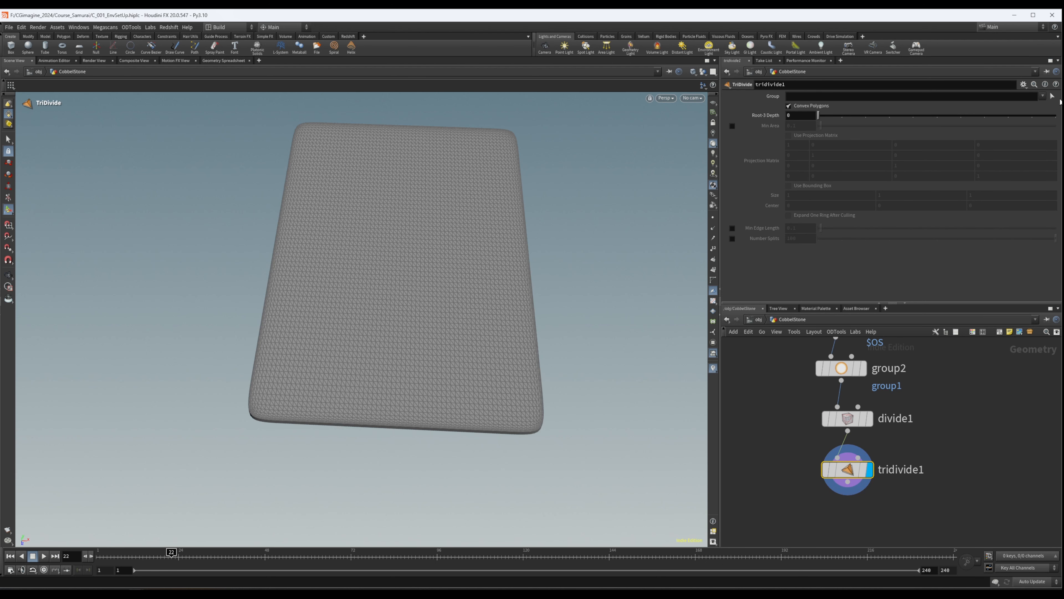
# - Limit tridivide1 to group1, set its Root 3 Depth to 2 and check the slab's side edge
pyautogui.click(1049, 105)
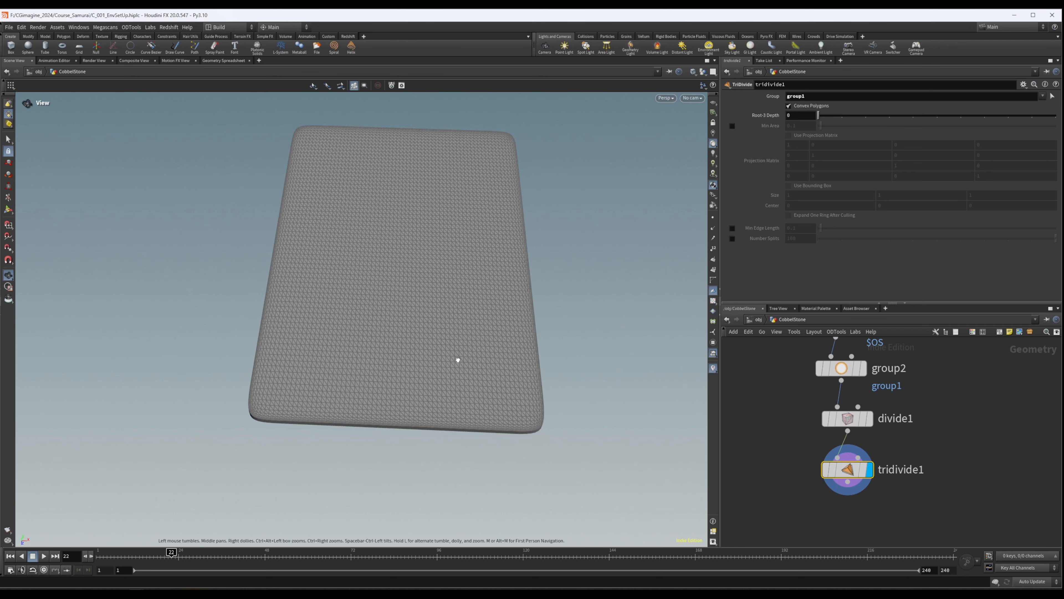
pyautogui.moveTo(845, 118); pyautogui.dragTo(869, 118)
pyautogui.keyDown('alt'); pyautogui.moveTo(495, 369); pyautogui.dragTo(454, 319); pyautogui.keyUp('alt')
pyautogui.keyDown('alt'); pyautogui.moveTo(337, 377); pyautogui.dragTo(709, 325, button='right'); pyautogui.keyUp('alt')
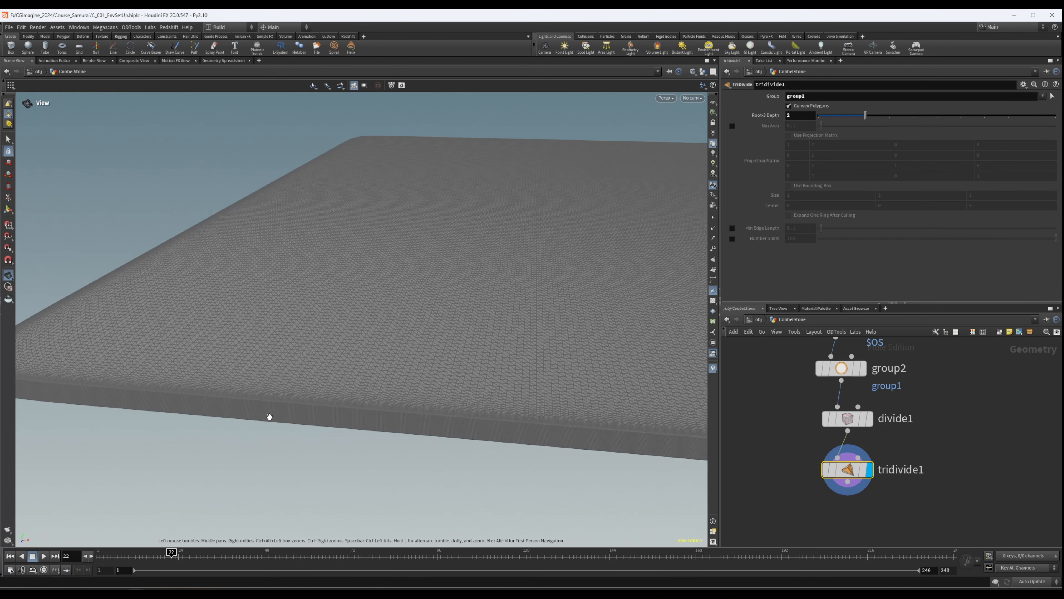
pyautogui.keyDown('alt'); pyautogui.moveTo(269, 419); pyautogui.dragTo(256, 409); pyautogui.keyUp('alt')
pyautogui.keyDown('alt'); pyautogui.moveTo(256, 409); pyautogui.dragTo(606, 371, button='right'); pyautogui.keyUp('alt')
pyautogui.keyDown('alt'); pyautogui.moveTo(281, 423); pyautogui.dragTo(295, 411); pyautogui.keyUp('alt')
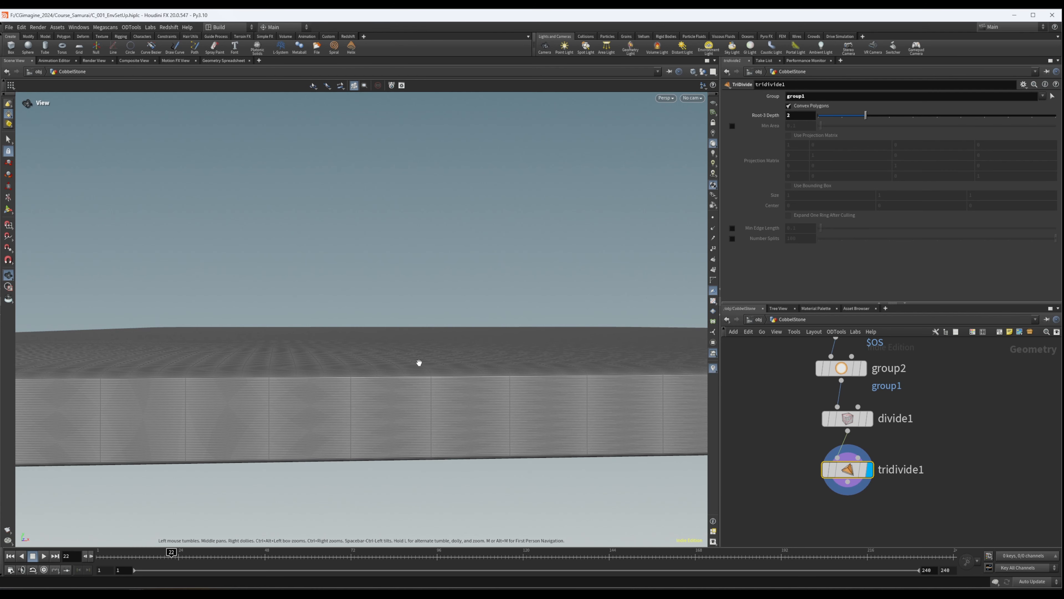
# - Set tridivide1's Root 3 Depth to 3 after checking the mesh density around the slab
pyautogui.moveTo(870, 115); pyautogui.dragTo(850, 118)
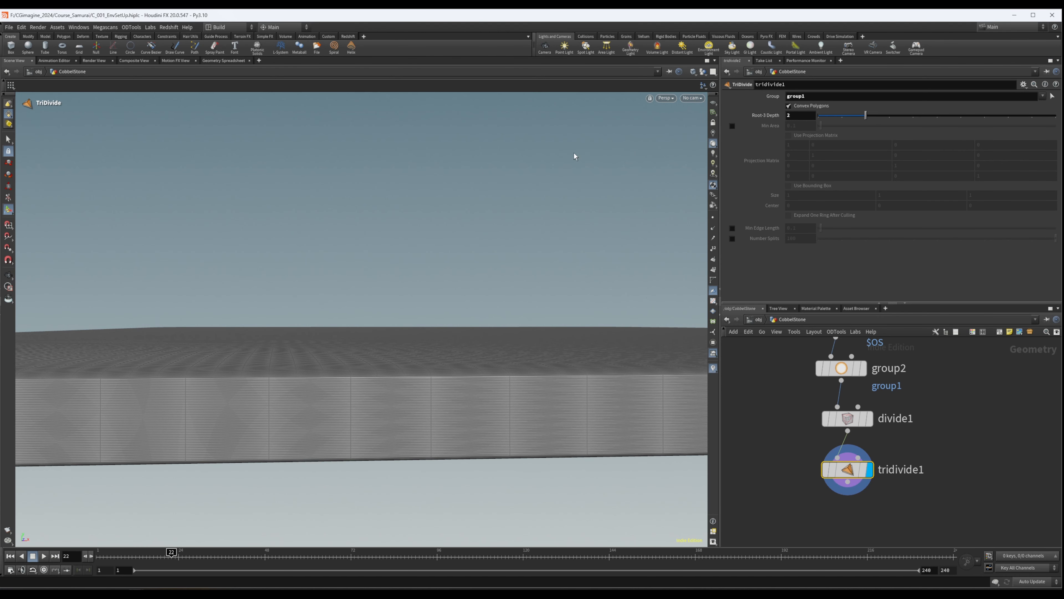
pyautogui.keyDown('alt'); pyautogui.moveTo(371, 331); pyautogui.dragTo(357, 393); pyautogui.keyUp('alt')
pyautogui.keyDown('alt'); pyautogui.moveTo(356, 392); pyautogui.dragTo(210, 339, button='right'); pyautogui.keyUp('alt')
pyautogui.keyDown('alt'); pyautogui.moveTo(239, 319); pyautogui.dragTo(369, 259, button='middle'); pyautogui.keyUp('alt')
pyautogui.keyDown('alt'); pyautogui.moveTo(464, 190); pyautogui.dragTo(316, 347); pyautogui.keyUp('alt')
pyautogui.keyDown('alt'); pyautogui.moveTo(316, 347); pyautogui.dragTo(121, 304, button='right'); pyautogui.keyUp('alt')
pyautogui.keyDown('alt'); pyautogui.moveTo(322, 302); pyautogui.dragTo(298, 316); pyautogui.keyUp('alt')
pyautogui.moveTo(866, 116); pyautogui.dragTo(889, 116)
# - Examine the triangulated mesh on the slab's large faces and along its edges from several angles
pyautogui.moveTo(529, 167); pyautogui.dragTo(283, 361)
pyautogui.moveTo(283, 362); pyautogui.dragTo(351, 366, button='right')
pyautogui.moveTo(351, 366); pyautogui.dragTo(397, 219, button='middle')
pyautogui.moveTo(396, 219); pyautogui.dragTo(282, 327)
pyautogui.moveTo(282, 327); pyautogui.dragTo(609, 320, button='right')
pyautogui.moveTo(349, 203); pyautogui.dragTo(327, 256)
pyautogui.moveTo(328, 256); pyautogui.dragTo(453, 181, button='middle')
pyautogui.moveTo(452, 181); pyautogui.dragTo(477, 283)
pyautogui.moveTo(478, 283); pyautogui.dragTo(544, 260, button='middle')
pyautogui.moveTo(544, 260); pyautogui.dragTo(543, 235, button='right')
pyautogui.moveTo(542, 235); pyautogui.dragTo(577, 165, button='middle')
pyautogui.press('Return')
# - Add a Mountain node after tridivide1 and view its noise displacement on the slab
pyautogui.scroll(-2, 960, 399)
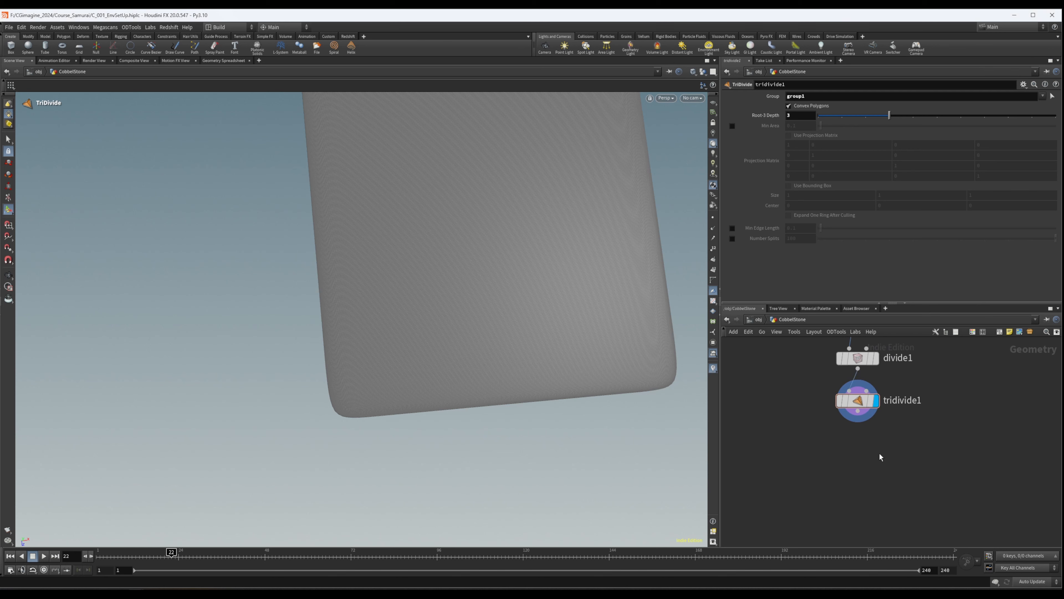
pyautogui.press('Tab')
pyautogui.write('mpoi')
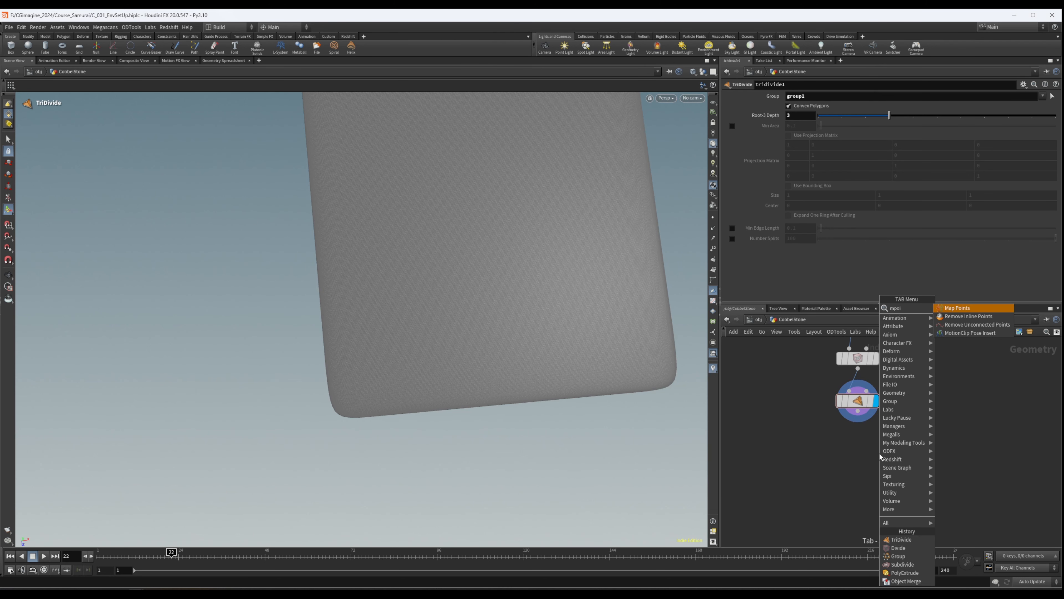
pyautogui.press('BackSpace')
pyautogui.press('BackSpace')
pyautogui.press('BackSpace')
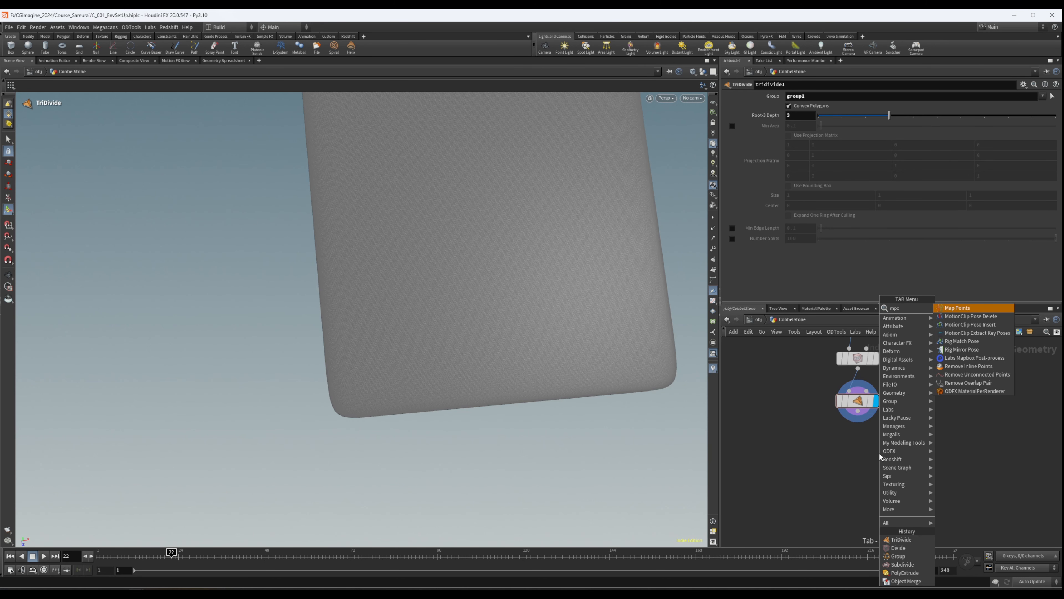
pyautogui.write('ount')
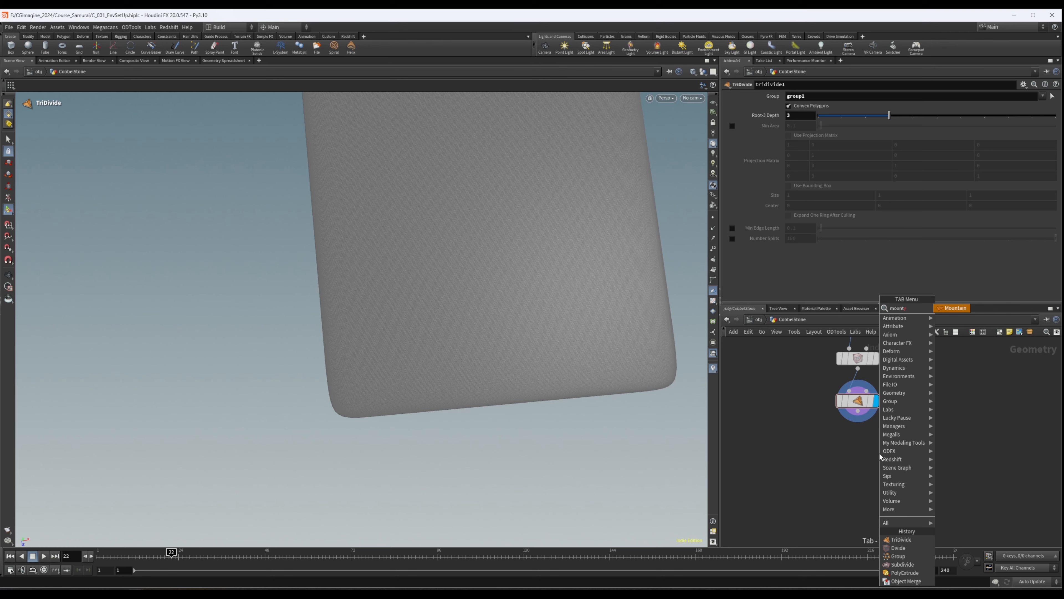
pyautogui.press('Return')
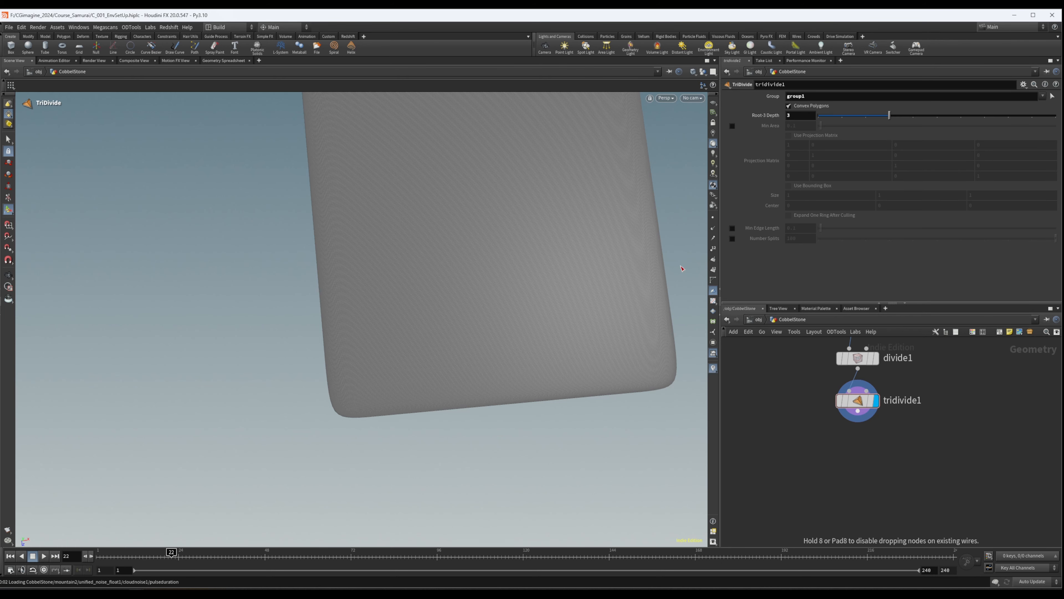
pyautogui.keyDown('alt'); pyautogui.moveTo(494, 298); pyautogui.dragTo(442, 363, button='middle'); pyautogui.keyUp('alt')
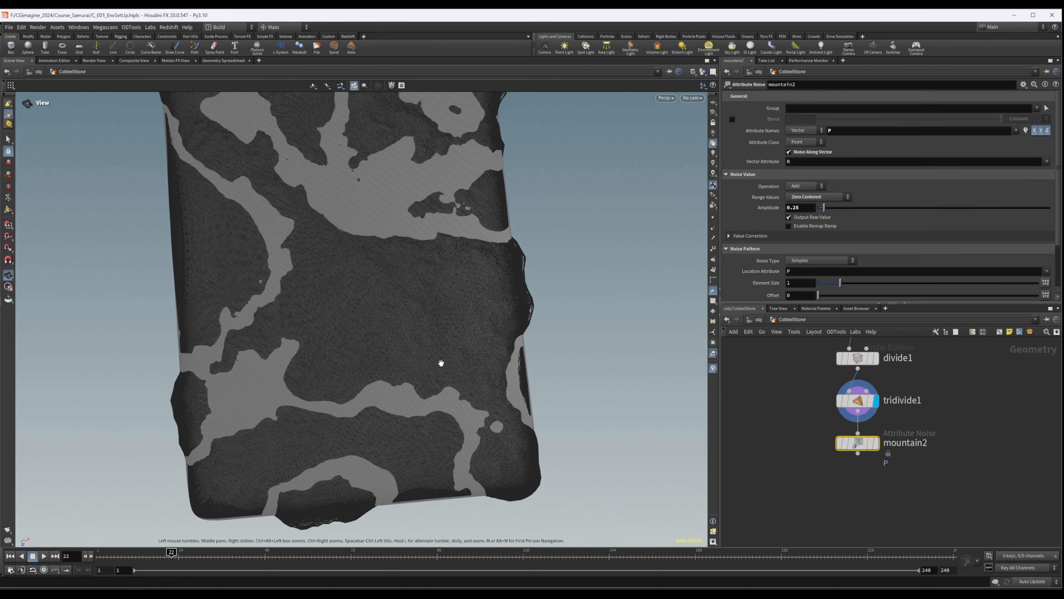
# - Display mountain2 and reduce its noise Amplitude to 0.02, checking the flattened slab surface
pyautogui.keyDown('alt'); pyautogui.moveTo(442, 364); pyautogui.dragTo(406, 247); pyautogui.keyUp('alt')
pyautogui.click(873, 445)
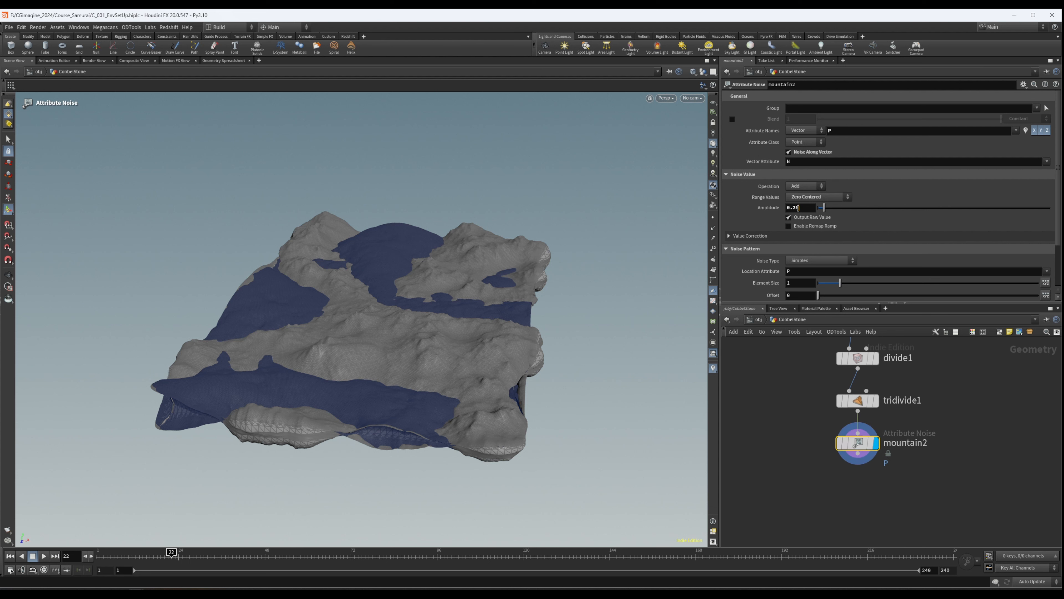
pyautogui.press('Return')
pyautogui.moveTo(461, 308)
pyautogui.keyDown('alt'); pyautogui.mouseDown()
pyautogui.moveTo(474, 266)
pyautogui.moveTo(460, 322)
pyautogui.mouseUp(); pyautogui.keyUp('alt')
pyautogui.keyDown('alt'); pyautogui.moveTo(460, 322); pyautogui.dragTo(429, 340, button='right'); pyautogui.keyUp('alt')
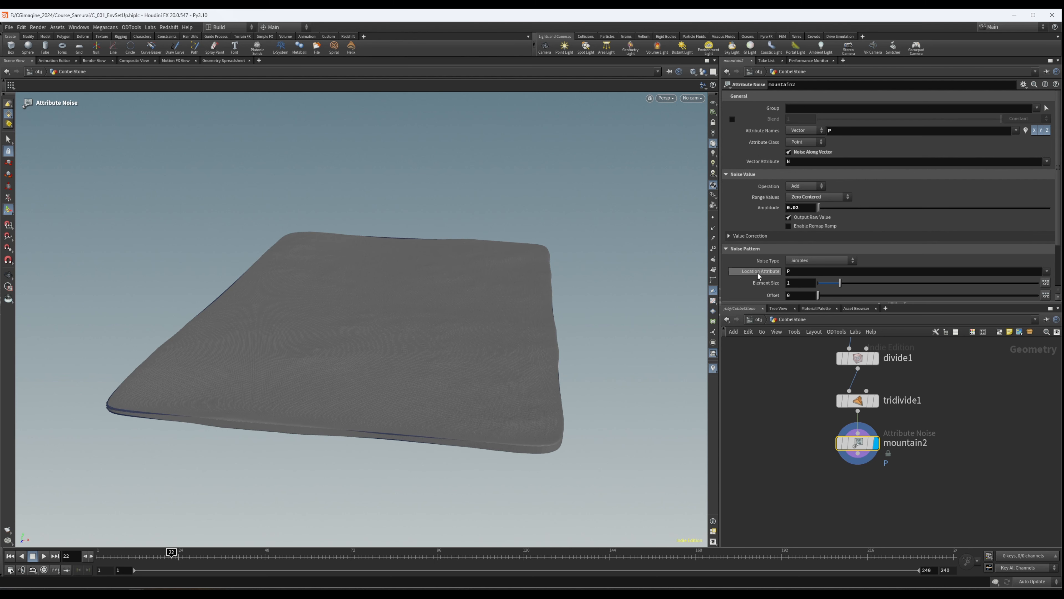
# - Set mountain2's noise Element Size to 0.17 and check the surface bumps from above
pyautogui.scroll(-1, 758, 273)
pyautogui.write('0.17')
pyautogui.press('Return')
pyautogui.keyDown('alt'); pyautogui.moveTo(414, 316); pyautogui.dragTo(382, 314); pyautogui.keyUp('alt')
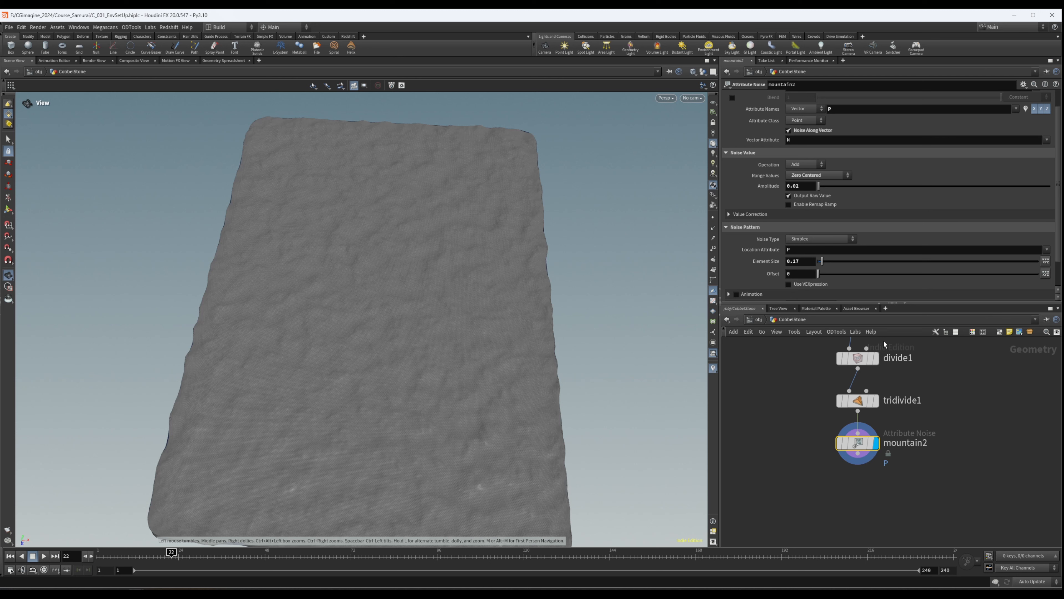
pyautogui.press('Return')
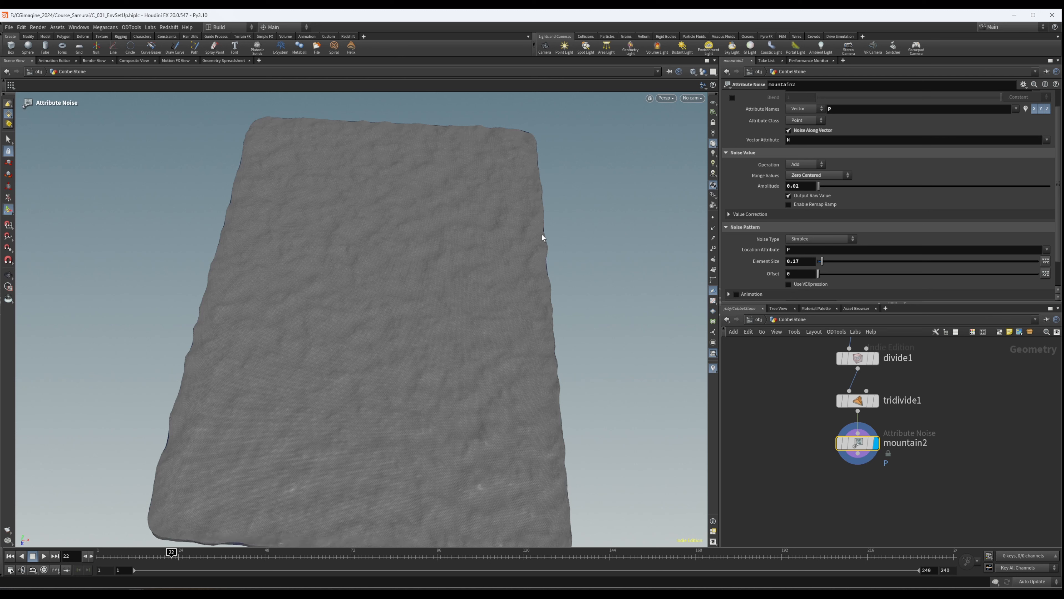
# - Inspect the slab's bumps at close range and set mountain2's Amplitude to 0.01
pyautogui.scroll(-2, 922, 220)
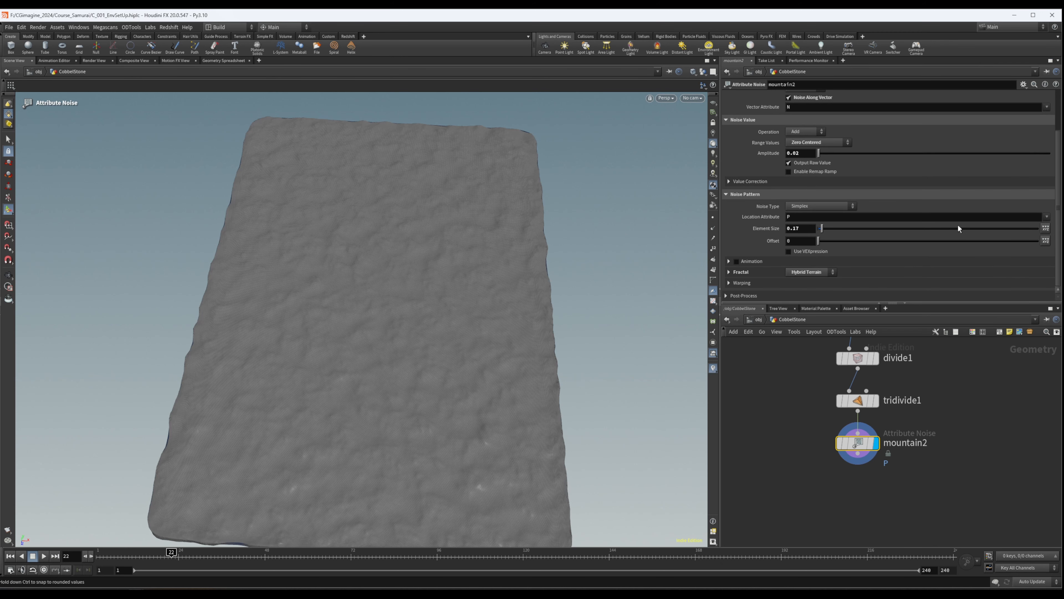
pyautogui.press('Escape')
pyautogui.moveTo(309, 305); pyautogui.dragTo(593, 169)
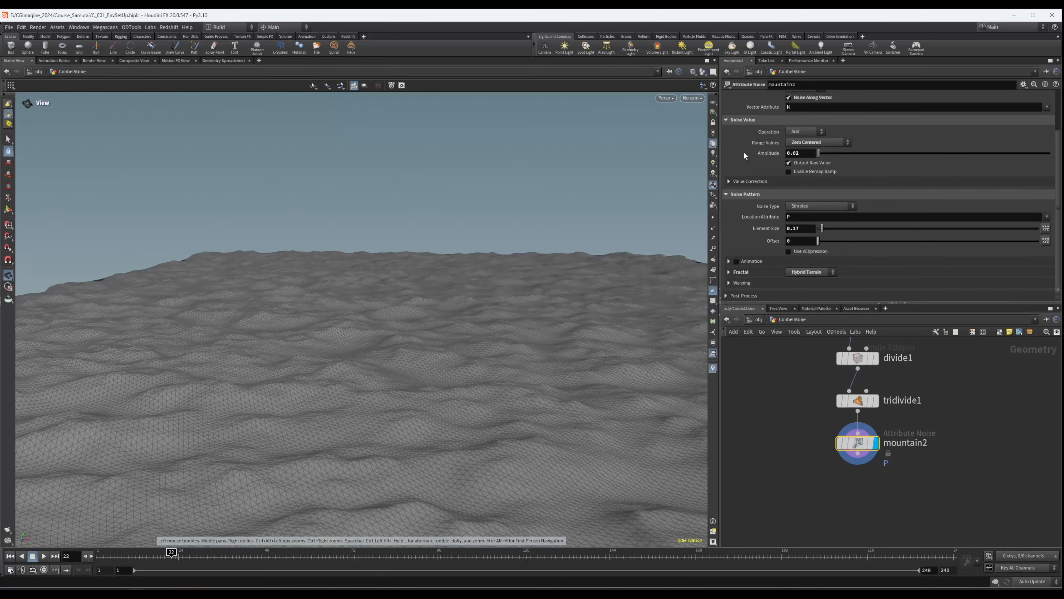
pyautogui.press('Return')
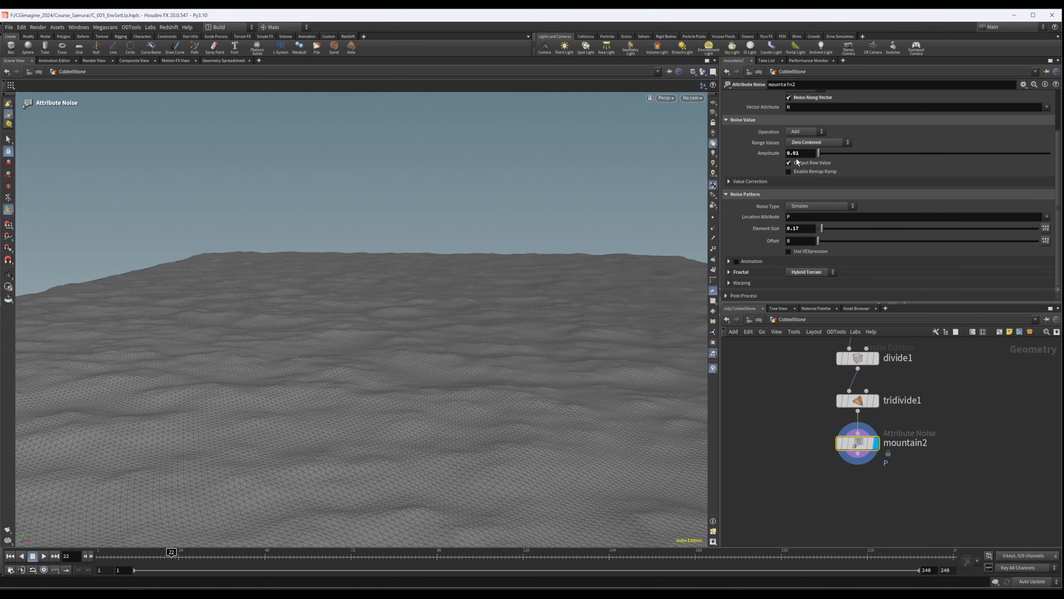
# - Set mountain2's Element Size to 0.22 and check the bump pattern across the whole slab
pyautogui.keyDown('alt'); pyautogui.moveTo(447, 309); pyautogui.dragTo(439, 356); pyautogui.keyUp('alt')
pyautogui.keyDown('alt'); pyautogui.moveTo(439, 356); pyautogui.dragTo(356, 306, button='right'); pyautogui.keyUp('alt')
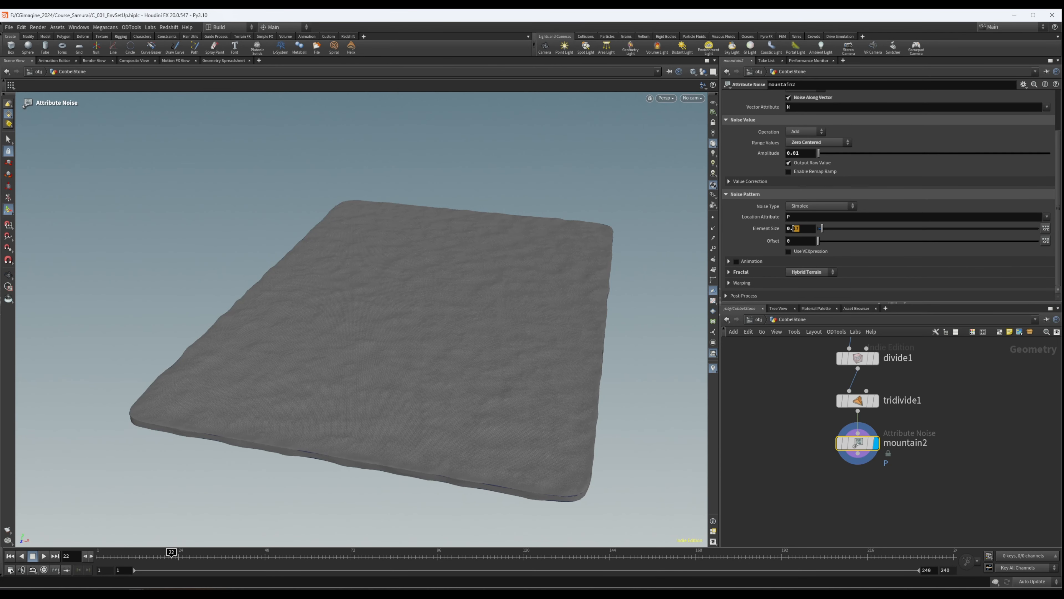
pyautogui.keyDown('alt'); pyautogui.moveTo(565, 293); pyautogui.dragTo(646, 330); pyautogui.keyUp('alt')
pyautogui.keyDown('alt'); pyautogui.moveTo(421, 337); pyautogui.dragTo(396, 356); pyautogui.keyUp('alt')
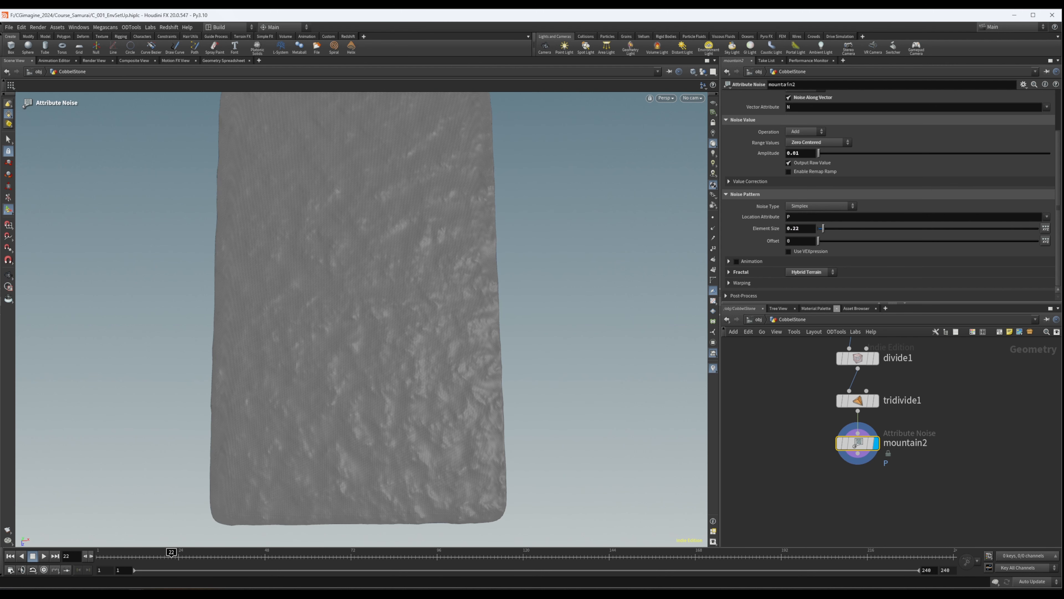
# - Add a VDB from Polygons node after mountain2, set its Voxel Size to 0.01 and display it
pyautogui.moveTo(748, 436); pyautogui.dragTo(755, 390, button='middle')
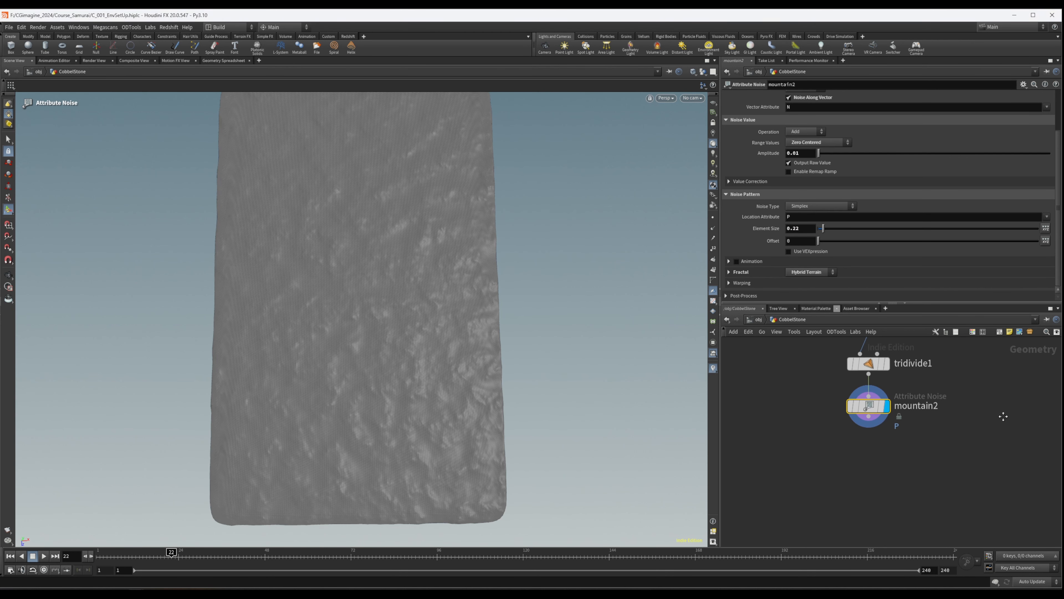
pyautogui.press('Tab')
pyautogui.write('vd')
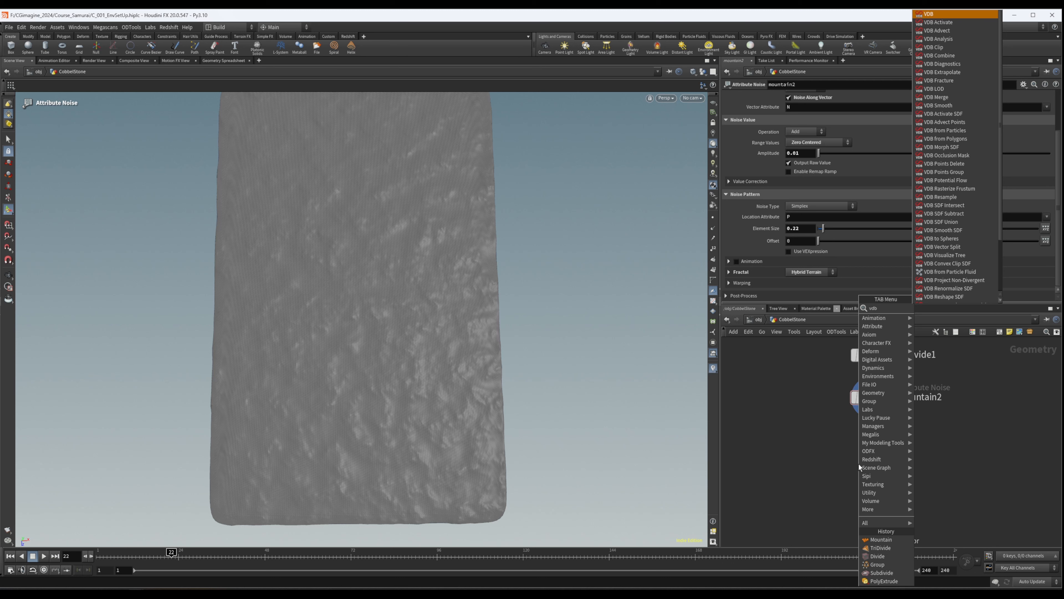
pyautogui.write('bfrom')
pyautogui.press('Return')
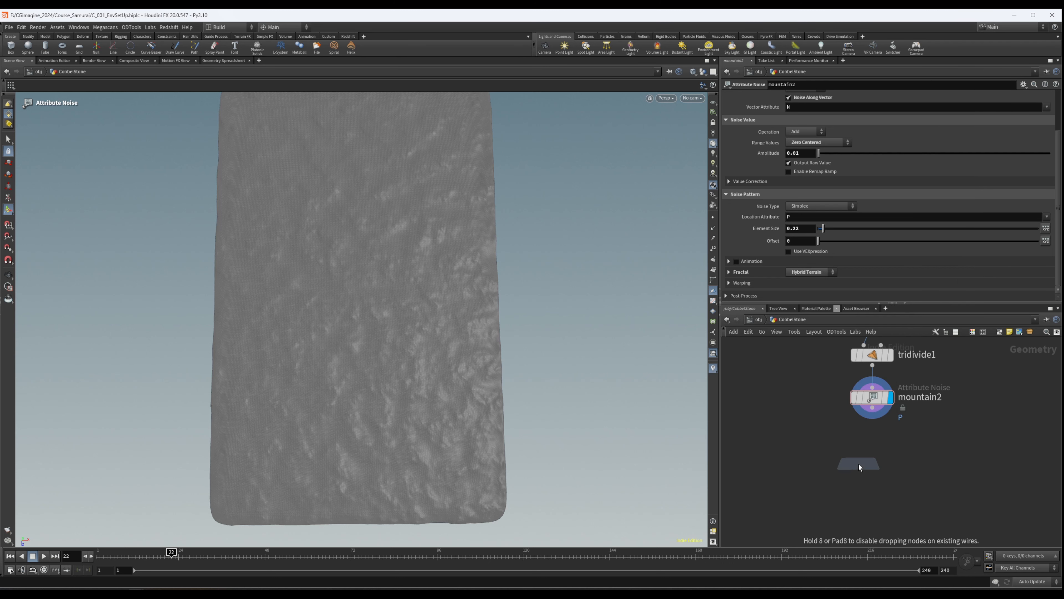
pyautogui.click(911, 487)
pyautogui.scroll(4, 907, 482)
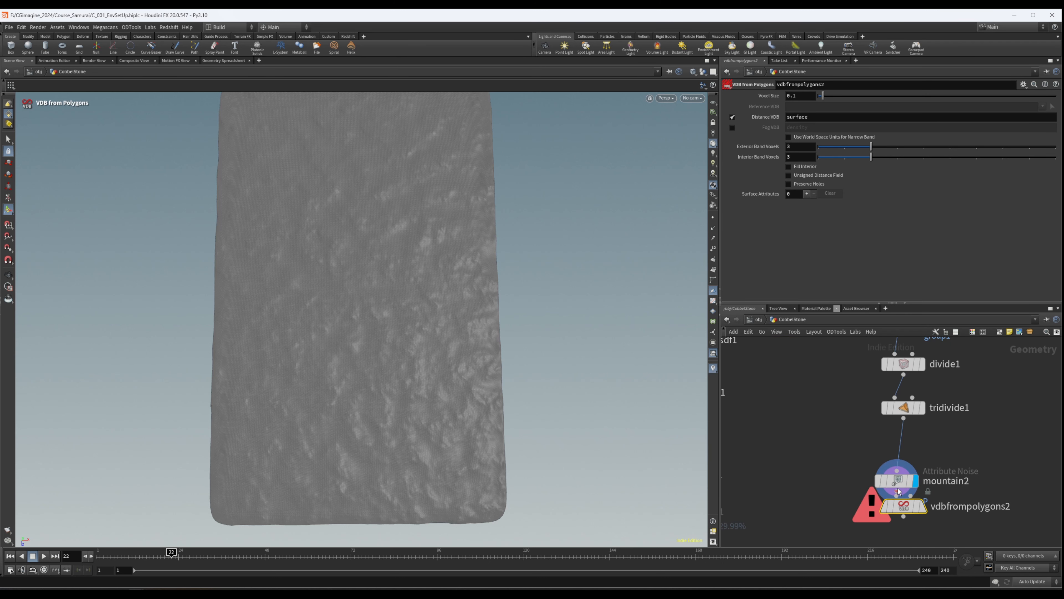
pyautogui.moveTo(903, 461); pyautogui.dragTo(896, 496)
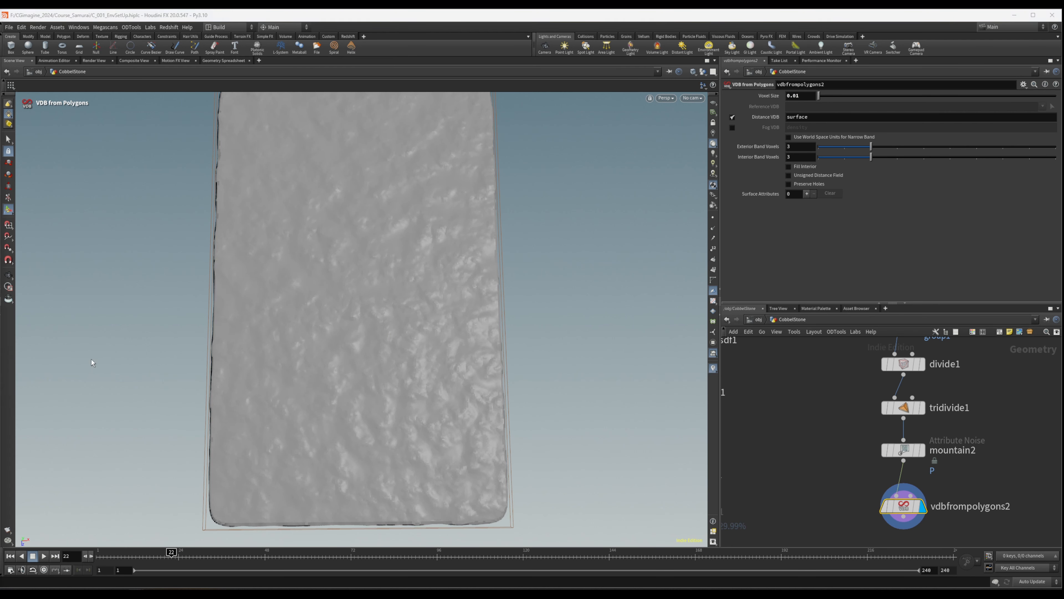
# - Move the whole ground slab node chain so it ends about level with stash1 of the cobblestone chain
pyautogui.scroll(-8, 979, 461)
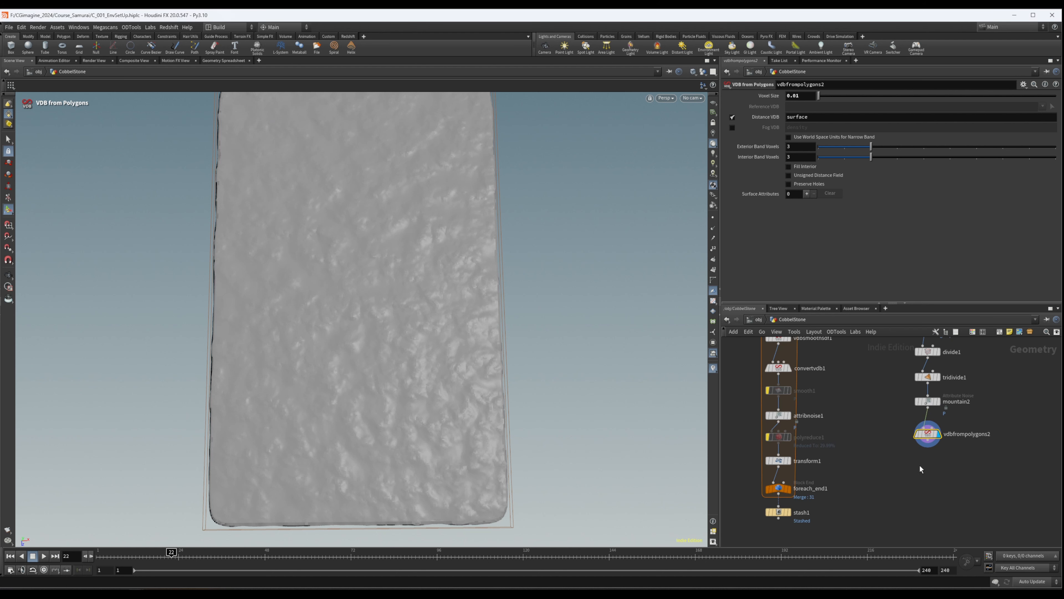
pyautogui.moveTo(835, 491); pyautogui.dragTo(836, 492)
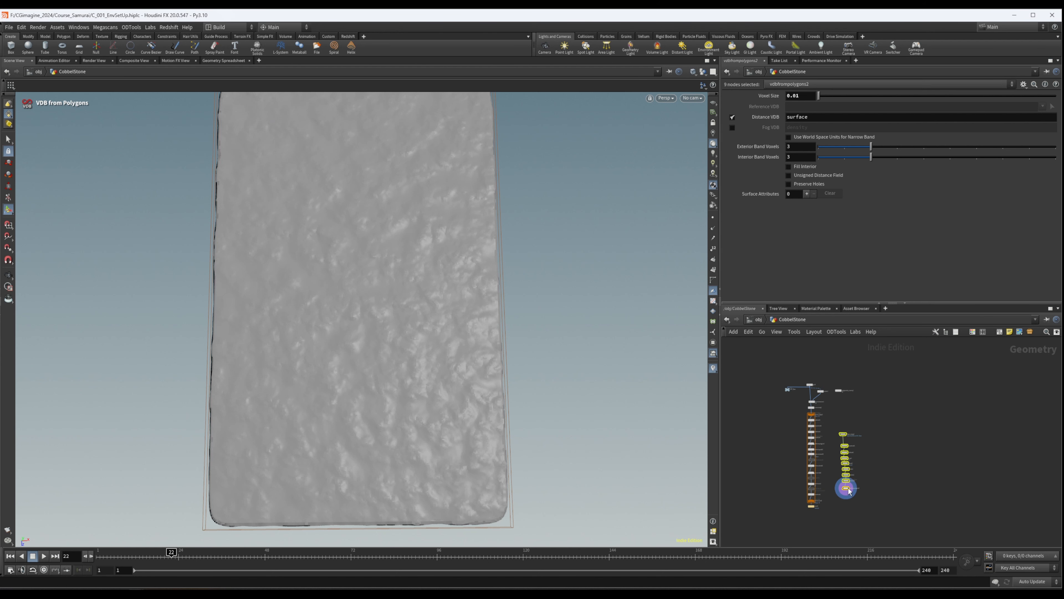
pyautogui.moveTo(821, 494); pyautogui.dragTo(876, 458, button='middle')
# - Duplicate the VDB from Polygons node, connect the copy to stash1 and display the cobblestones as a VDB
pyautogui.scroll(5, 845, 467)
pyautogui.moveTo(941, 457); pyautogui.dragTo(830, 473)
pyautogui.click(922, 475)
pyautogui.moveTo(819, 430)
pyautogui.mouseDown()
pyautogui.moveTo(835, 467)
pyautogui.moveTo(792, 493)
pyautogui.mouseUp()
pyautogui.moveTo(325, 257)
pyautogui.keyDown('alt'); pyautogui.mouseDown()
pyautogui.moveTo(432, 89)
pyautogui.moveTo(378, 234)
pyautogui.moveTo(475, 352)
pyautogui.moveTo(369, 219)
pyautogui.moveTo(323, 254)
pyautogui.moveTo(217, 188)
pyautogui.moveTo(216, 145)
pyautogui.moveTo(319, 156)
pyautogui.moveTo(368, 235)
pyautogui.mouseUp(); pyautogui.keyUp('alt')
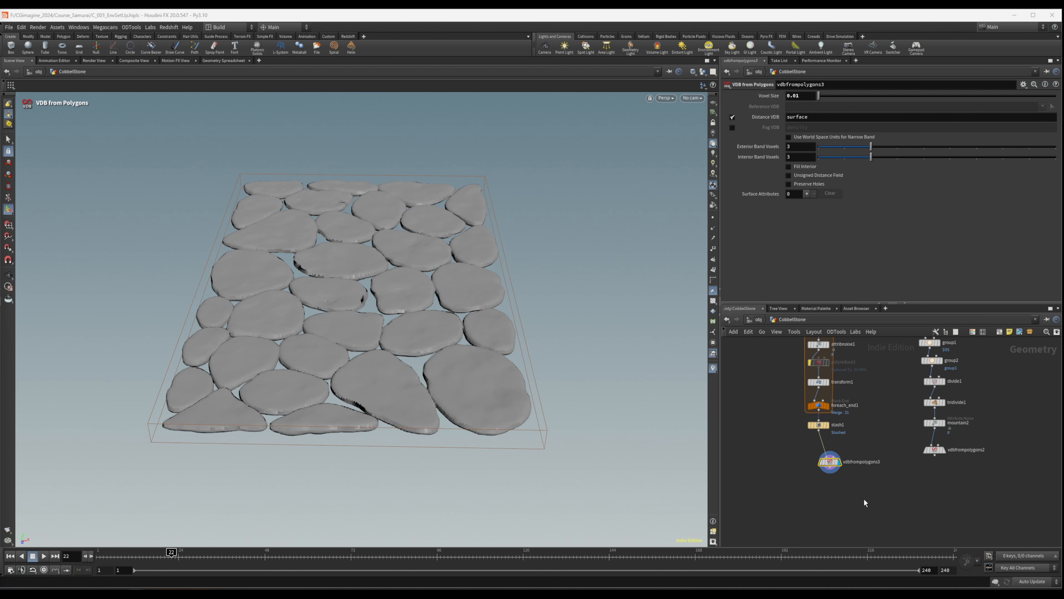
# - Add a VDB Combine node with the slab VDB as its first input and the stones VDB as its second, and display it
pyautogui.scroll(3, 866, 503)
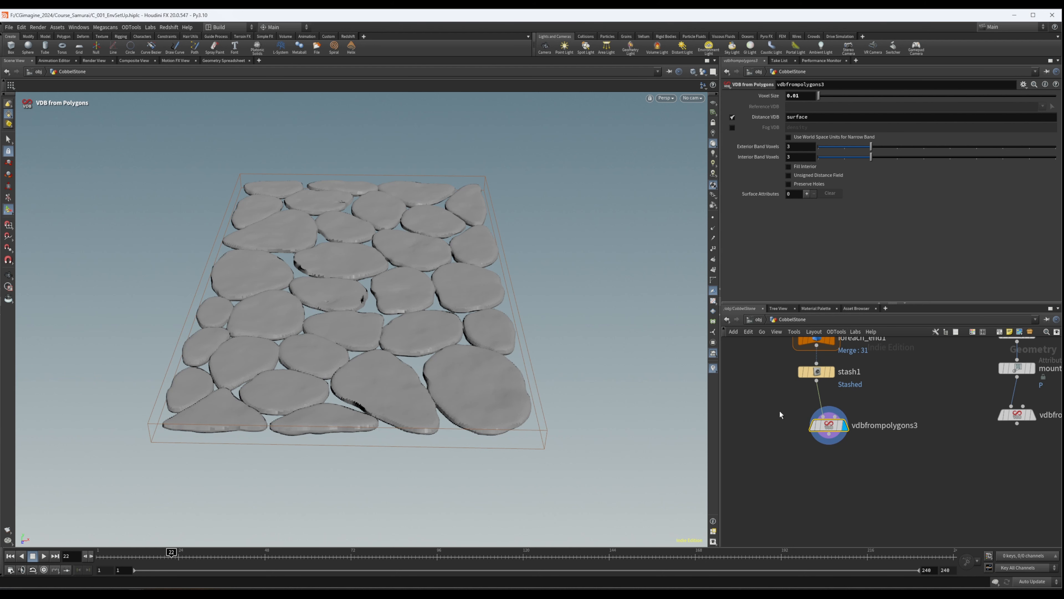
pyautogui.moveTo(1021, 424); pyautogui.dragTo(1021, 434)
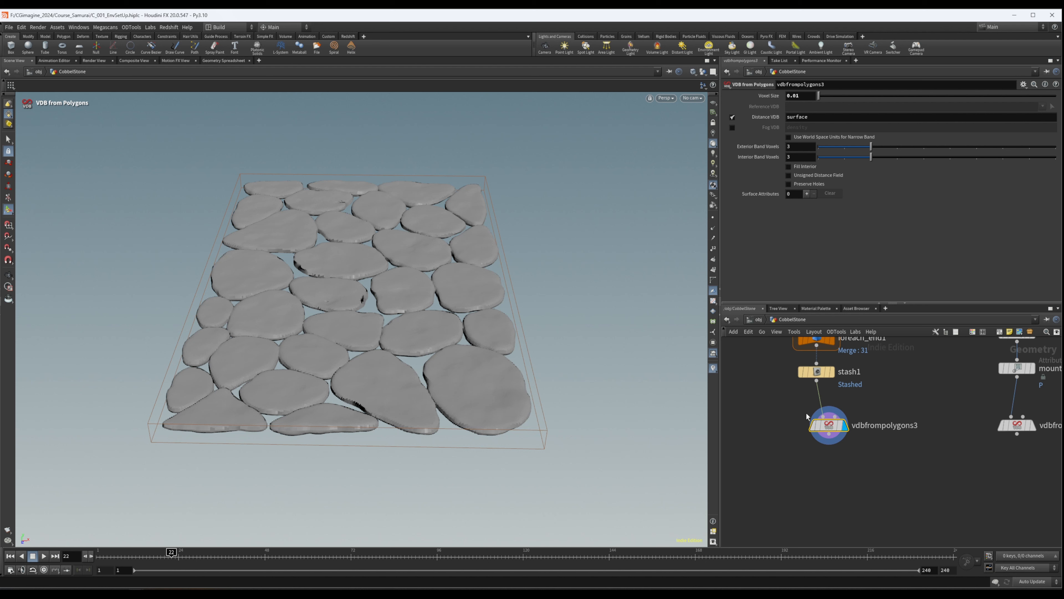
pyautogui.press('Tab')
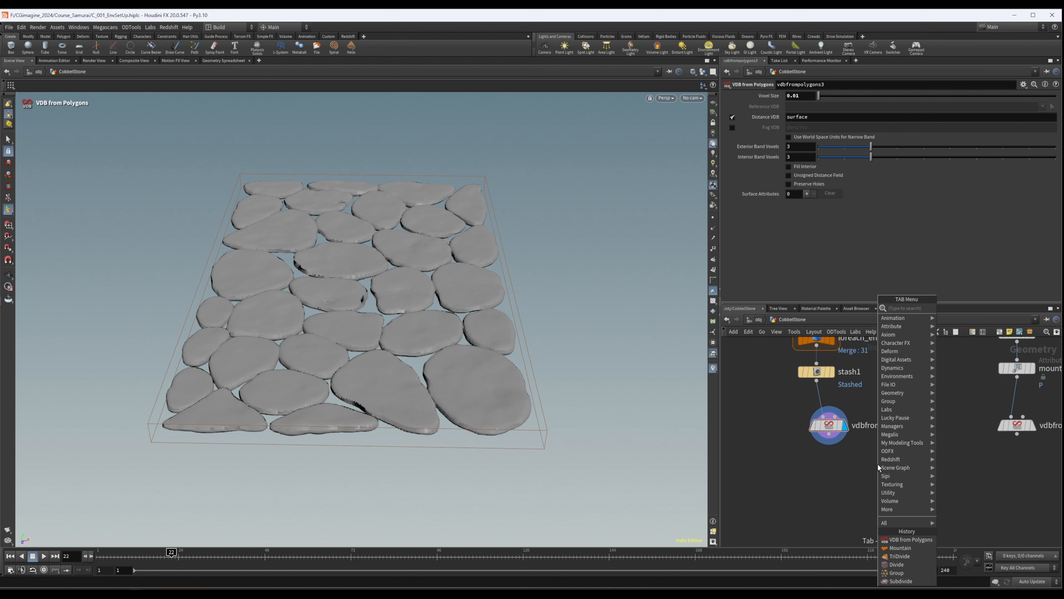
pyautogui.write('vdbcom')
pyautogui.press('Return')
pyautogui.click(879, 464)
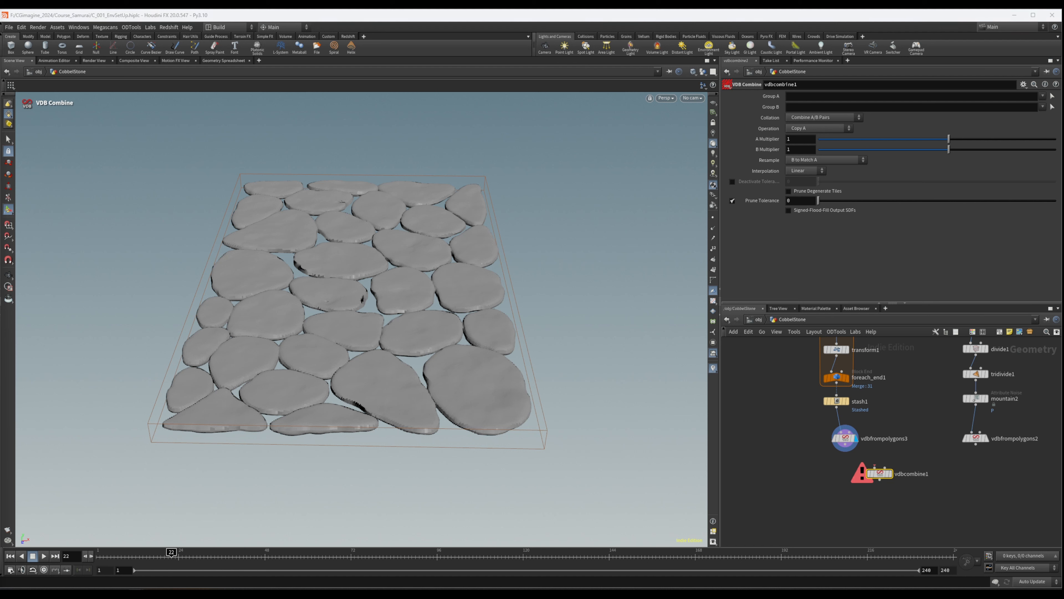
pyautogui.moveTo(976, 444); pyautogui.dragTo(888, 460)
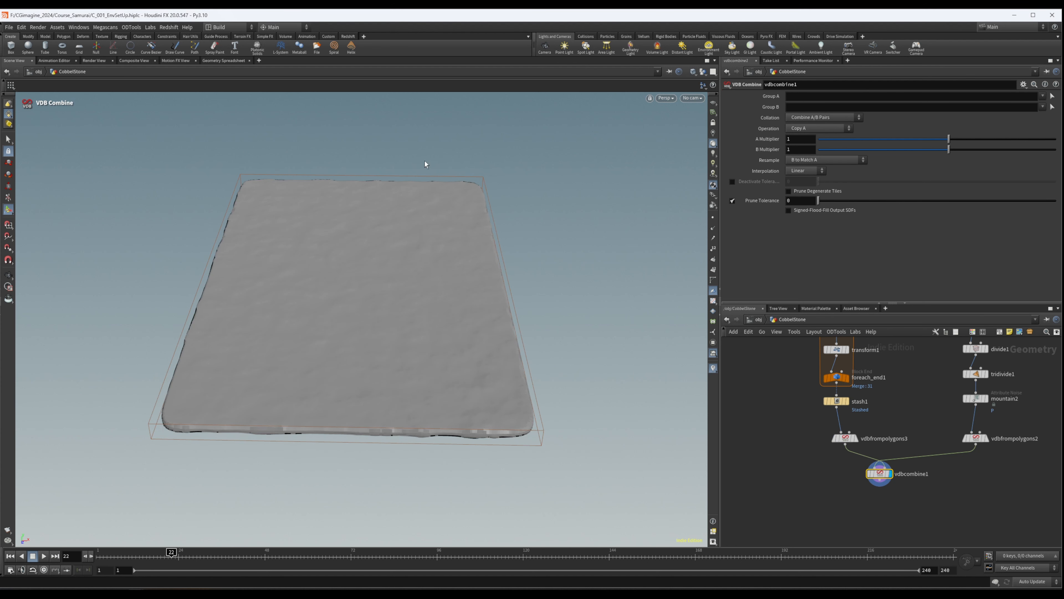
# - Set vdbcombine1's Operation to SDF Difference and inspect the stone cutouts in the slab
pyautogui.click(816, 130)
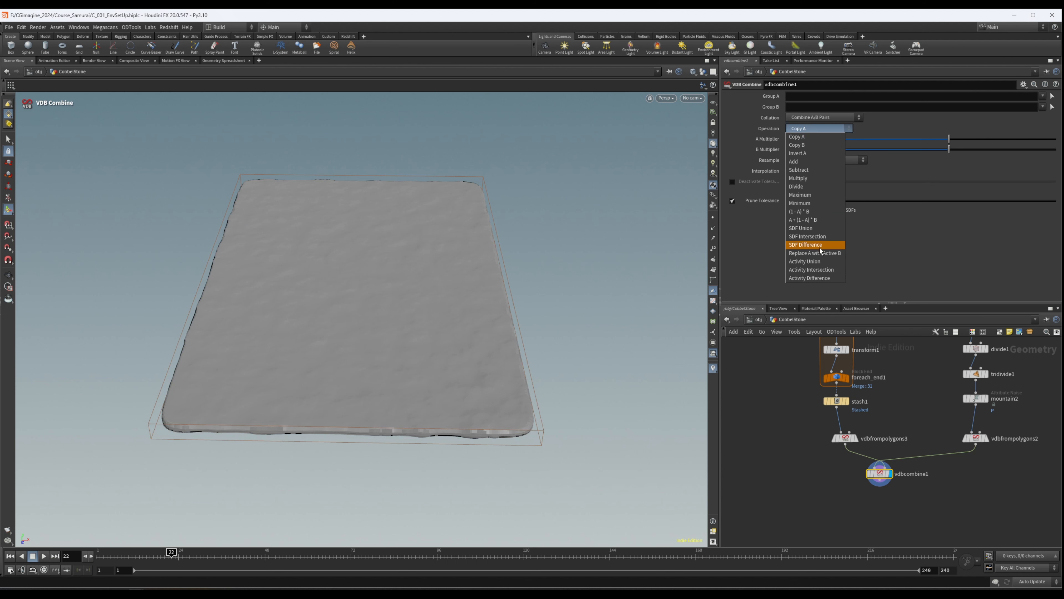
pyautogui.click(814, 243)
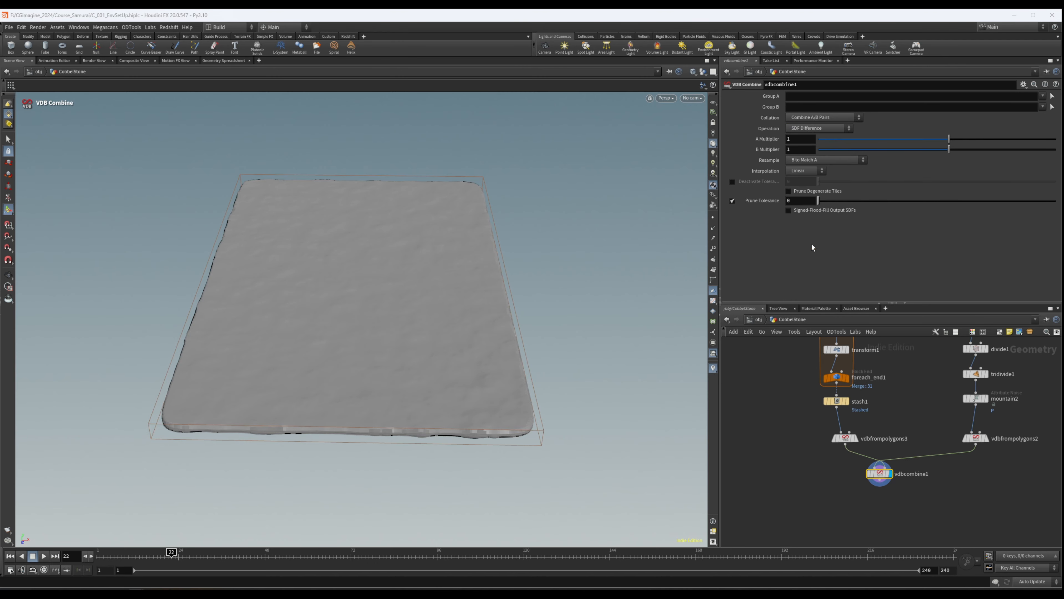
pyautogui.moveTo(398, 242); pyautogui.dragTo(355, 323)
pyautogui.moveTo(355, 323); pyautogui.dragTo(559, 305, button='right')
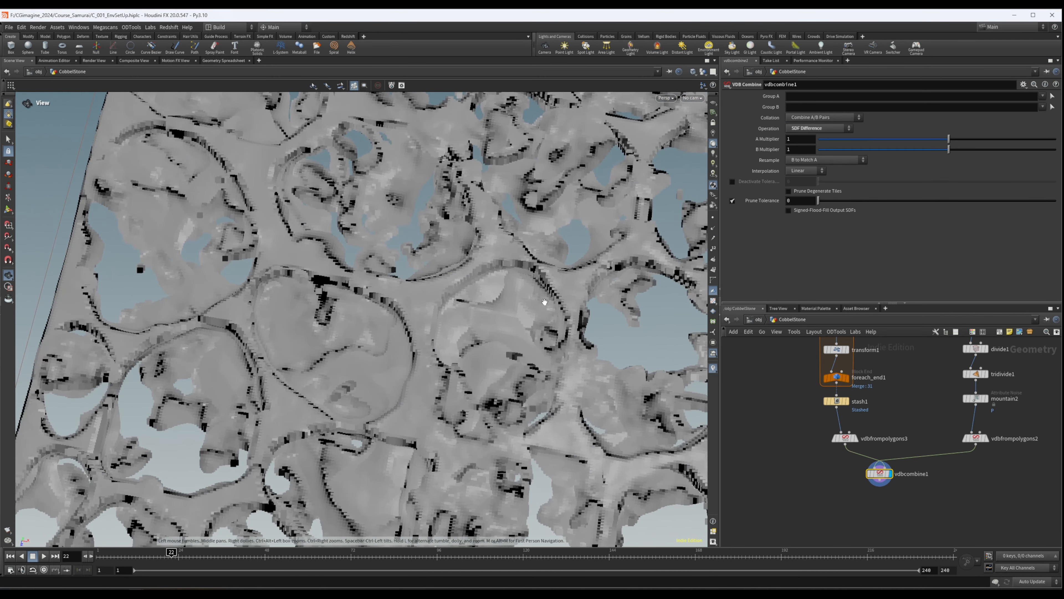
pyautogui.moveTo(298, 276); pyautogui.dragTo(382, 272)
pyautogui.moveTo(419, 328); pyautogui.dragTo(322, 331, button='right')
pyautogui.moveTo(323, 331); pyautogui.dragTo(293, 317, button='middle')
# - Insert a VDB Reshape SDF node between vdbfrompolygons3 and vdbcombine1
pyautogui.moveTo(847, 441); pyautogui.dragTo(842, 434)
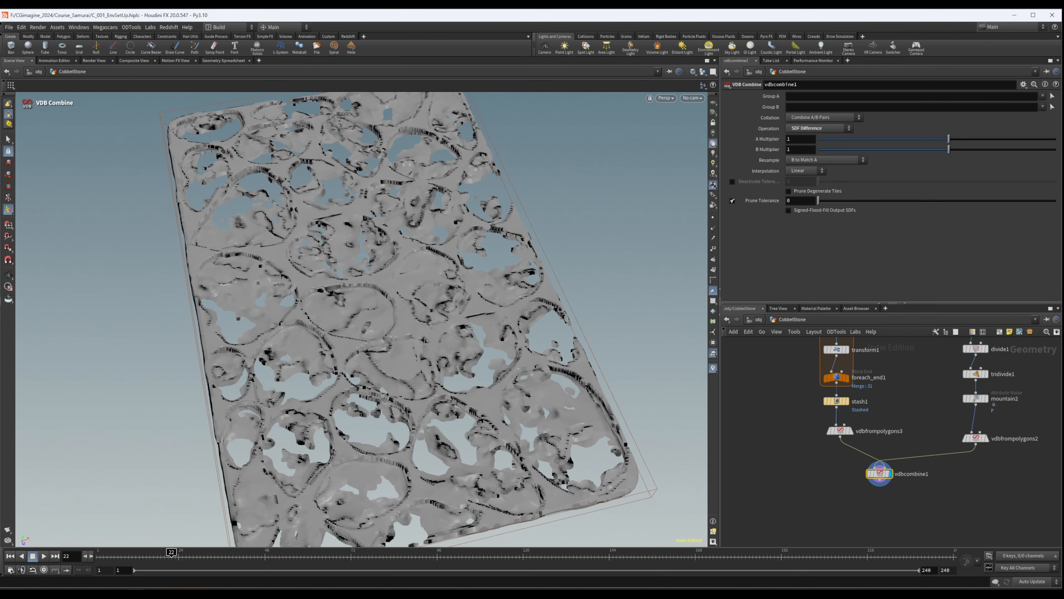
pyautogui.press('Tab')
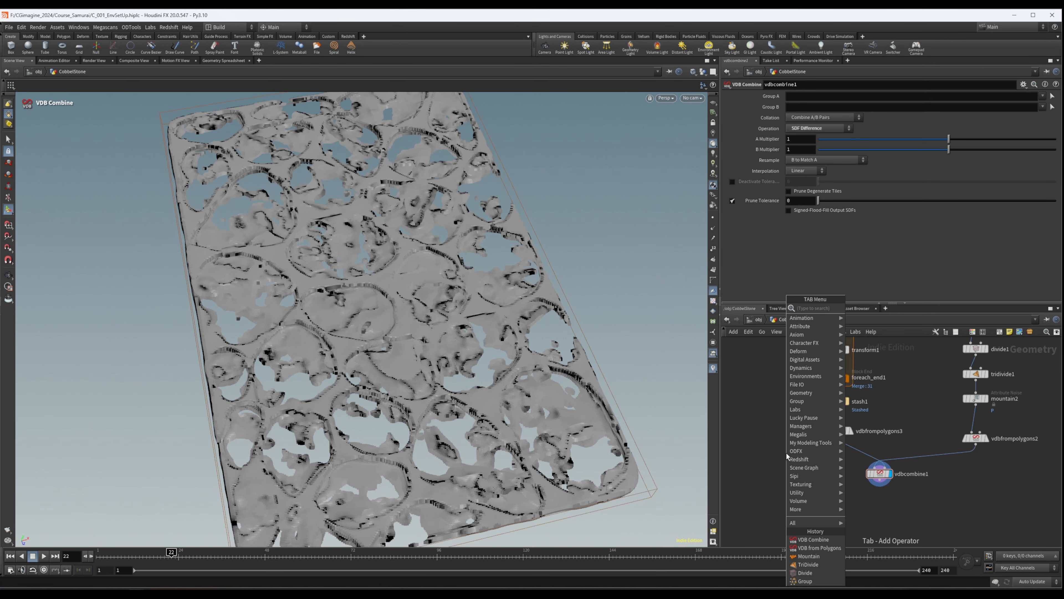
pyautogui.write('vdbre')
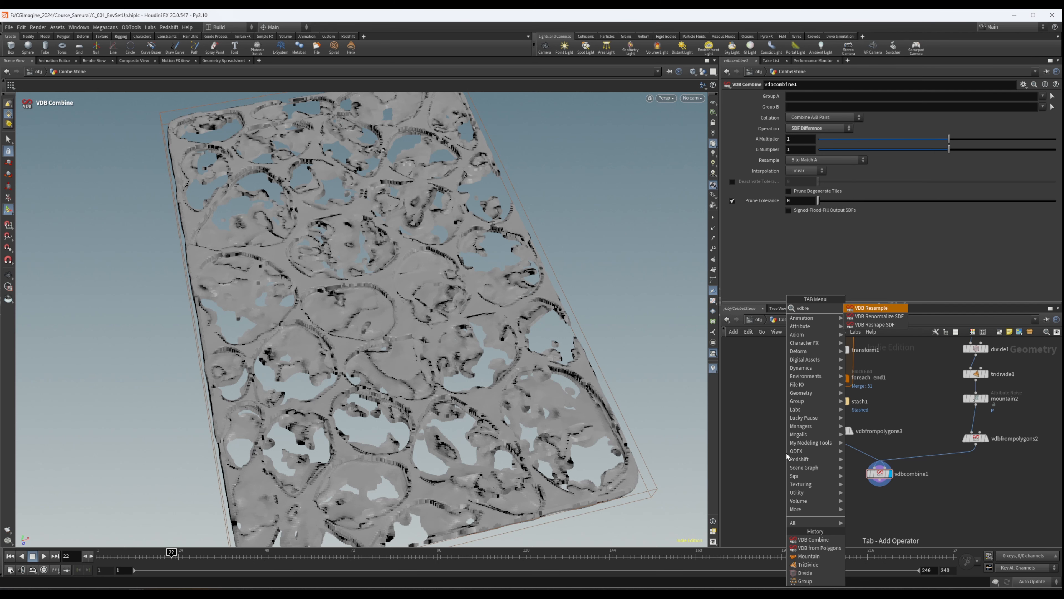
pyautogui.press('BackSpace')
pyautogui.press('BackSpace')
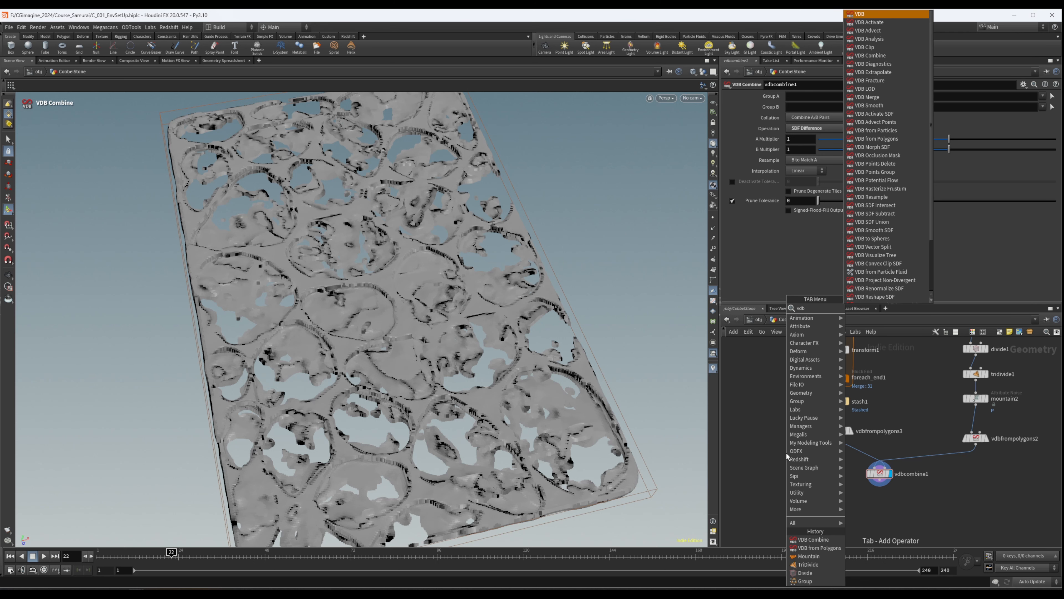
pyautogui.write('e')
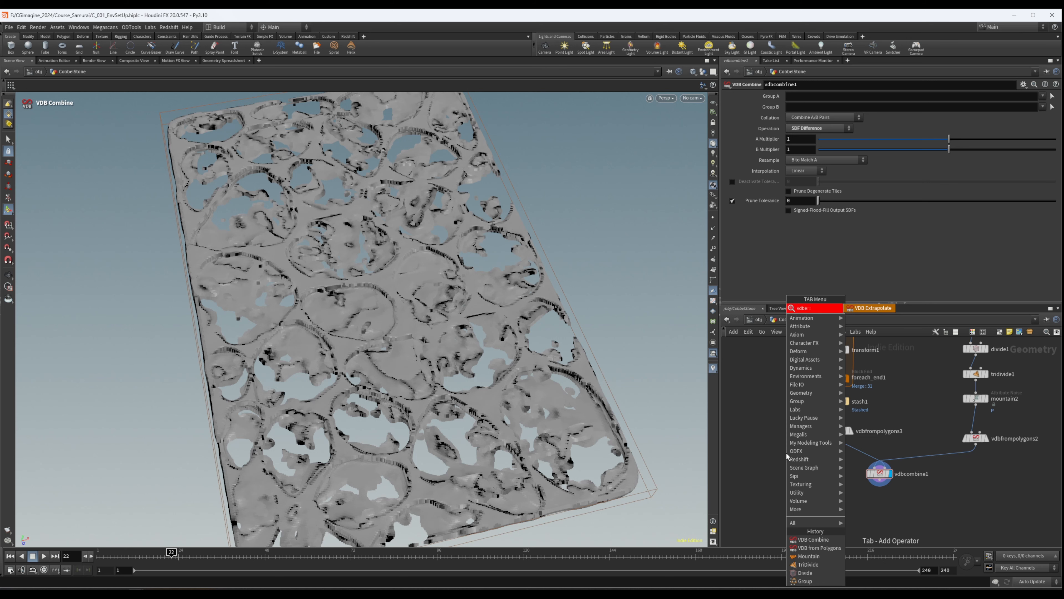
pyautogui.press('BackSpace')
pyautogui.write('re')
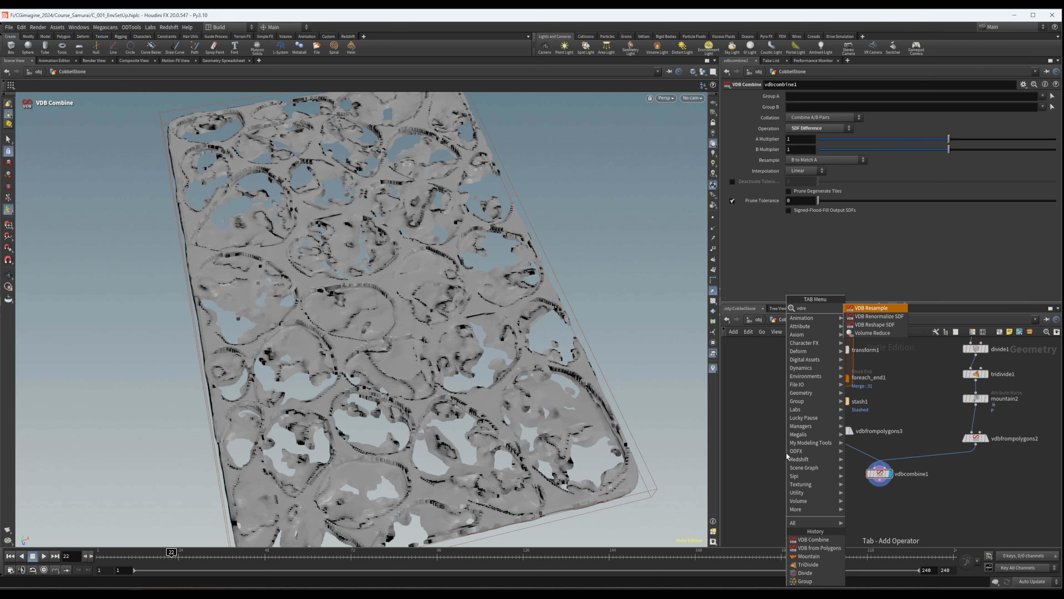
pyautogui.press('Down')
pyautogui.press('Down')
pyautogui.press('Return')
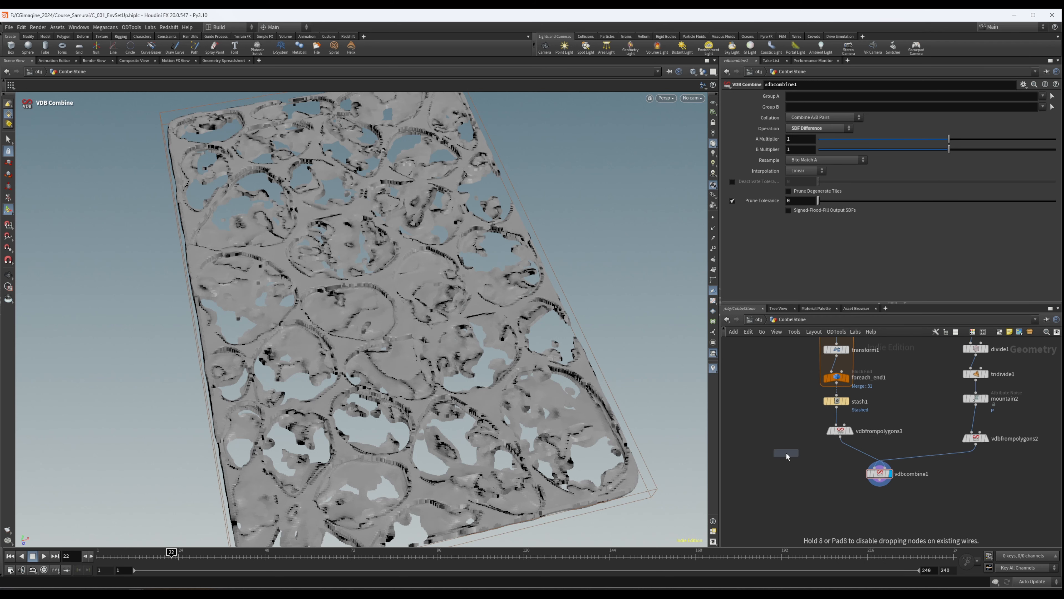
pyautogui.click(857, 450)
# - Set vdbreshapesdf3's Operation to Erode with an Offset of 0.3
pyautogui.click(803, 118)
pyautogui.click(799, 127)
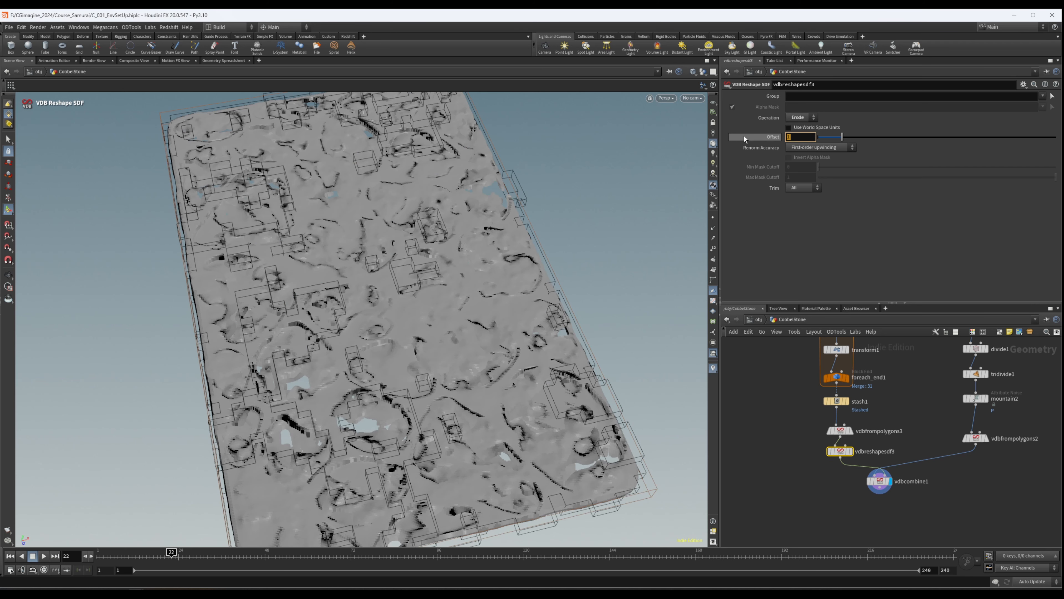
pyautogui.write('0.')
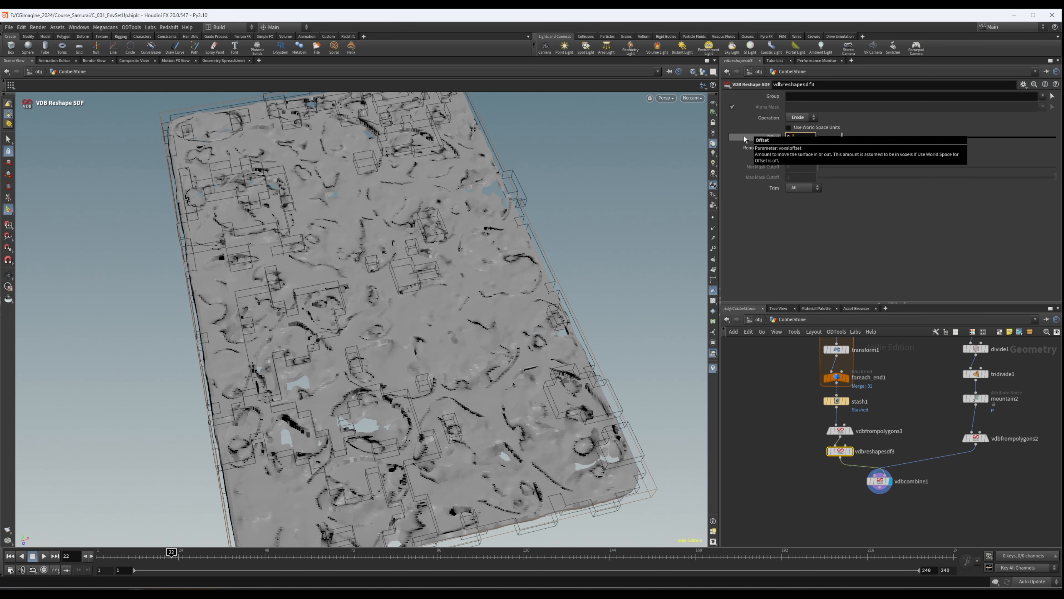
pyautogui.write('3')
pyautogui.press('Return')
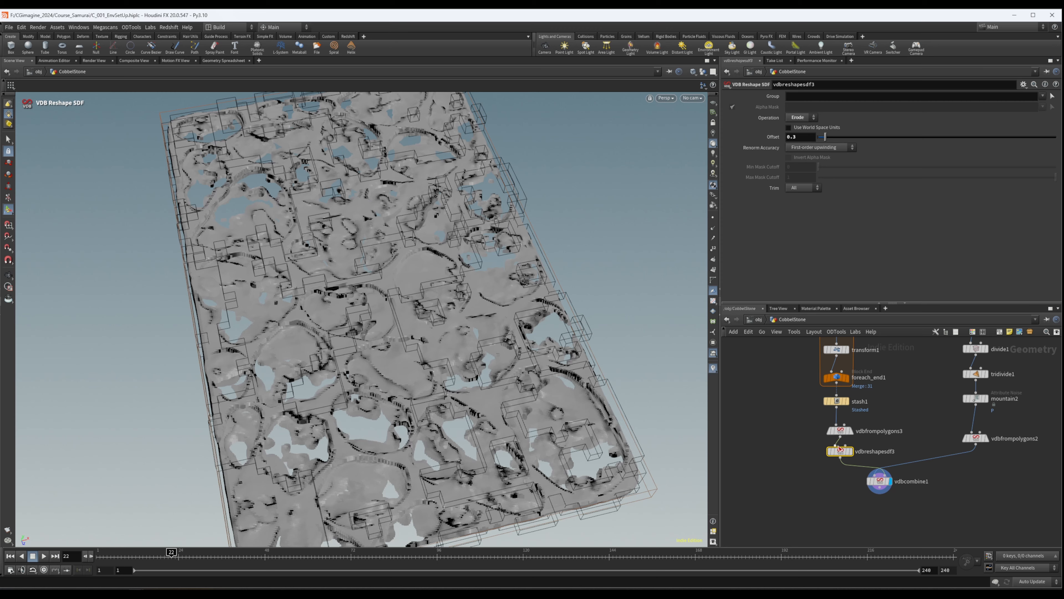
# - Compare the eroded stones from vdbreshapesdf3 with the vdbcombine1 result by displaying each node in turn
pyautogui.click(850, 451)
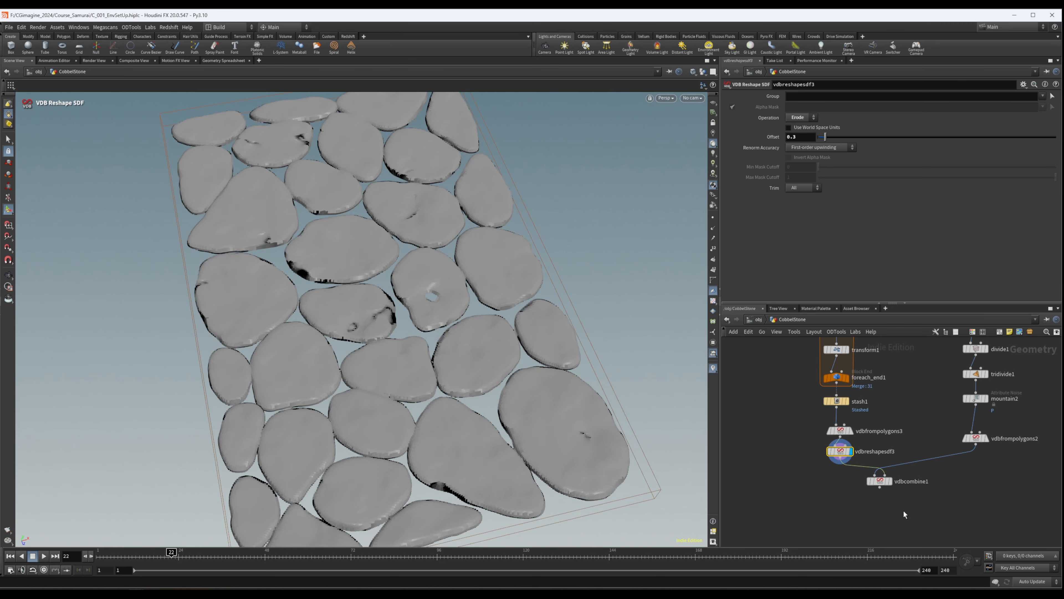
pyautogui.click(891, 483)
pyautogui.keyDown('alt'); pyautogui.moveTo(409, 311); pyautogui.dragTo(357, 323); pyautogui.keyUp('alt')
pyautogui.keyDown('alt'); pyautogui.moveTo(357, 323); pyautogui.dragTo(413, 304, button='right'); pyautogui.keyUp('alt')
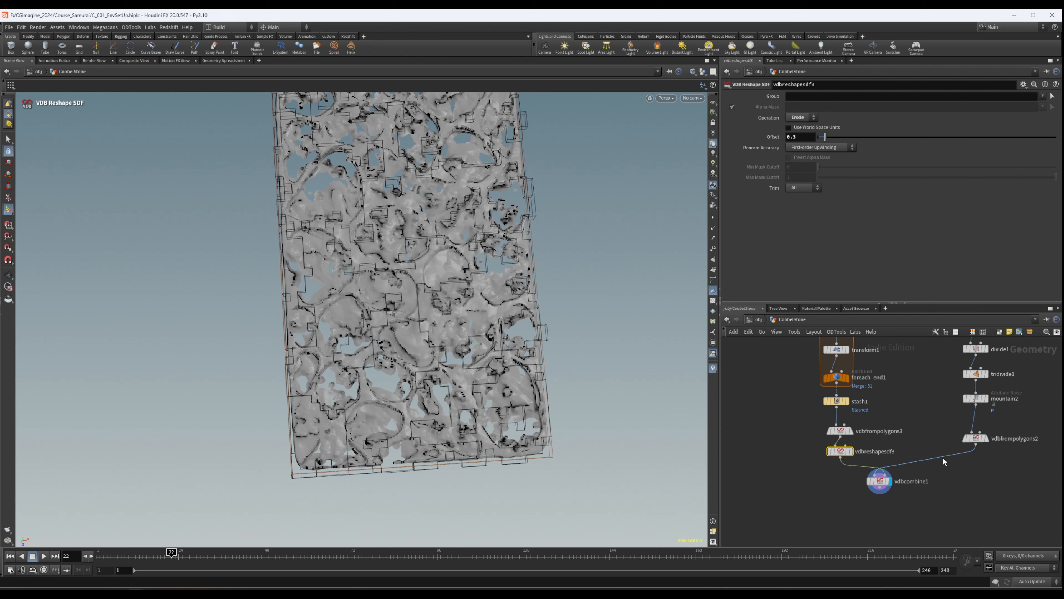
# - Set the Exterior and Interior Band Voxels of vdbfrompolygons2 to 6 and check vdbcombine1's result
pyautogui.moveTo(994, 464); pyautogui.dragTo(947, 456, button='middle')
pyautogui.click(928, 430)
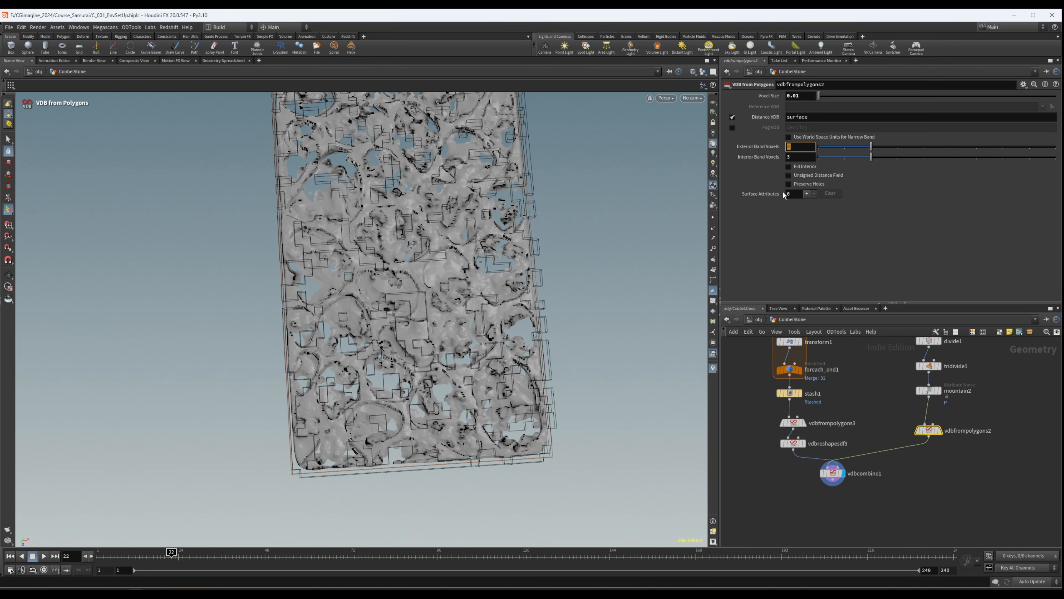
pyautogui.press('Tab')
pyautogui.write('6')
pyautogui.press('Return')
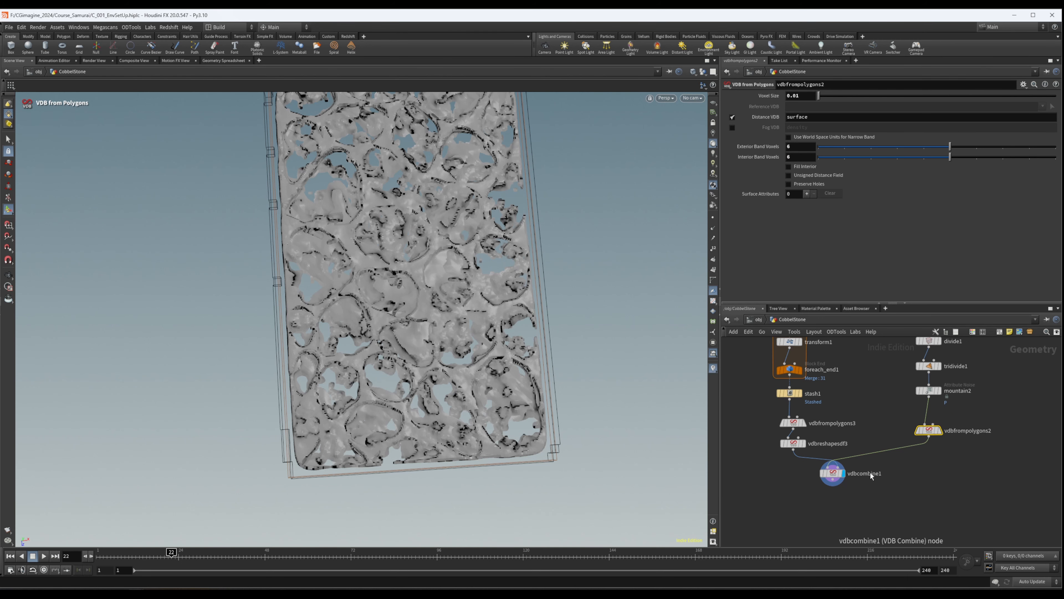
pyautogui.click(833, 473)
pyautogui.scroll(5, 446, 249)
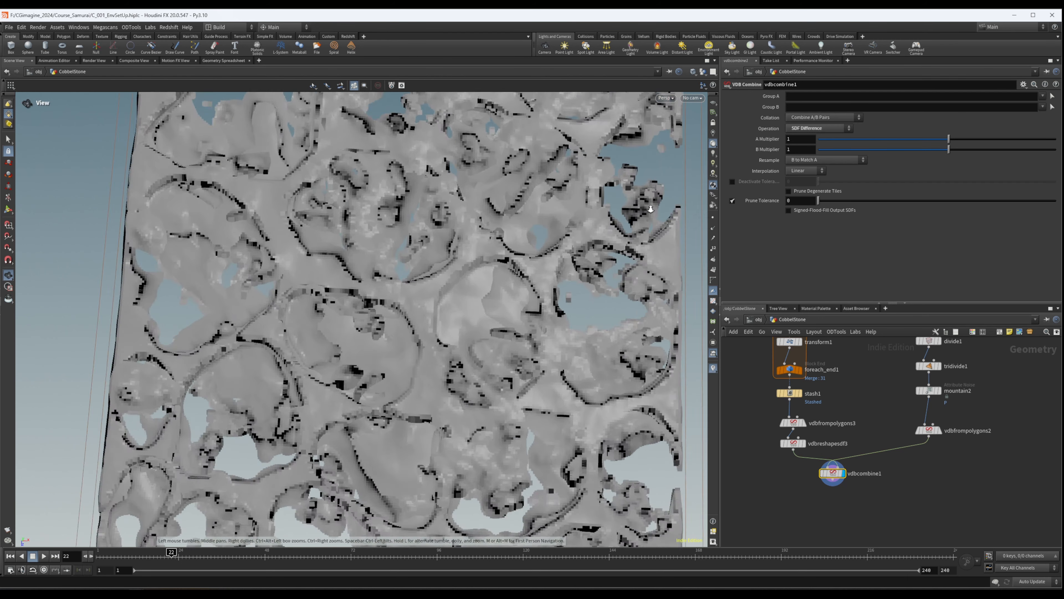
# - Try the Fill Interior option on vdbfrompolygons2, inspect the cutouts, and turn the option off again
pyautogui.click(928, 429)
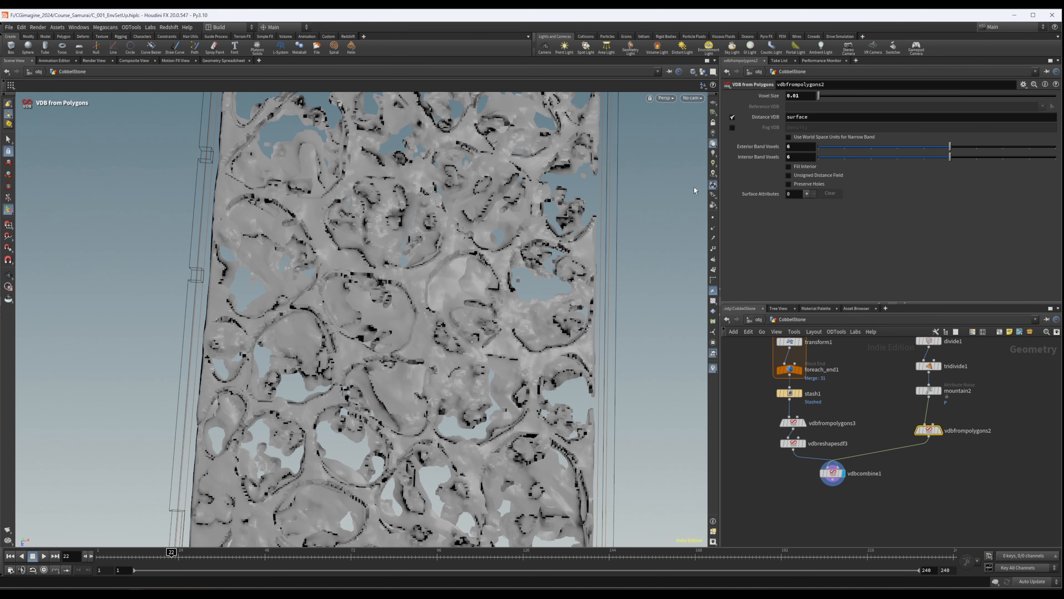
pyautogui.click(788, 167)
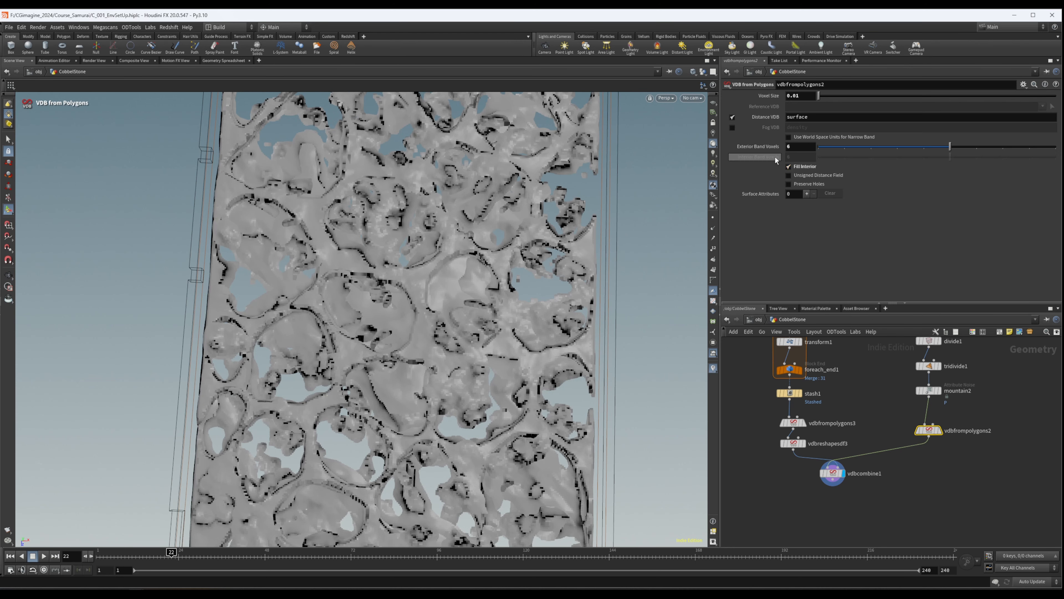
pyautogui.scroll(-2, 398, 277)
pyautogui.scroll(6, 461, 277)
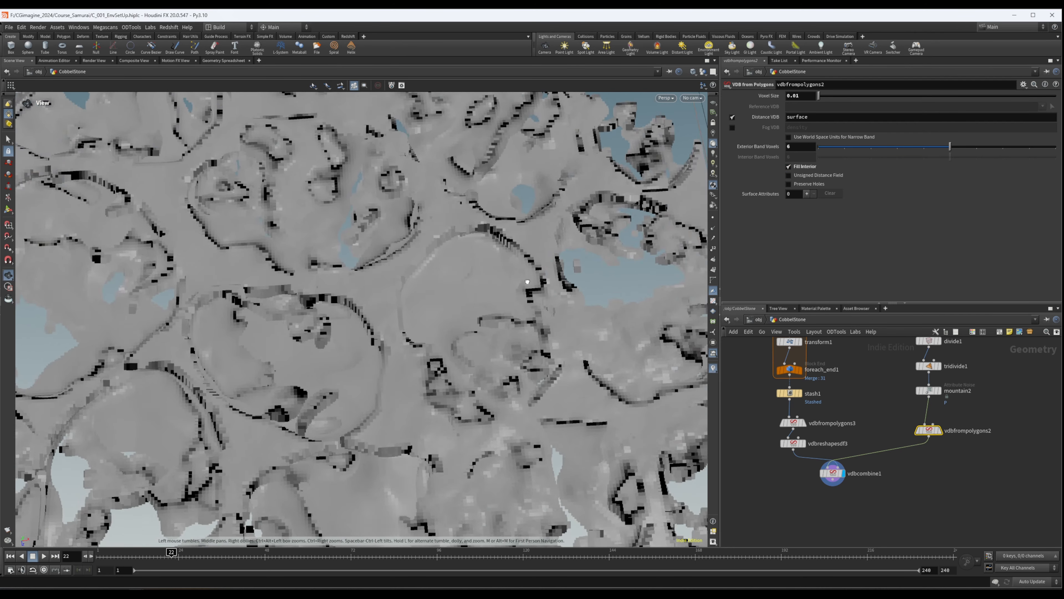
pyautogui.keyDown('alt'); pyautogui.moveTo(532, 286); pyautogui.dragTo(504, 253); pyautogui.keyUp('alt')
pyautogui.press('Return')
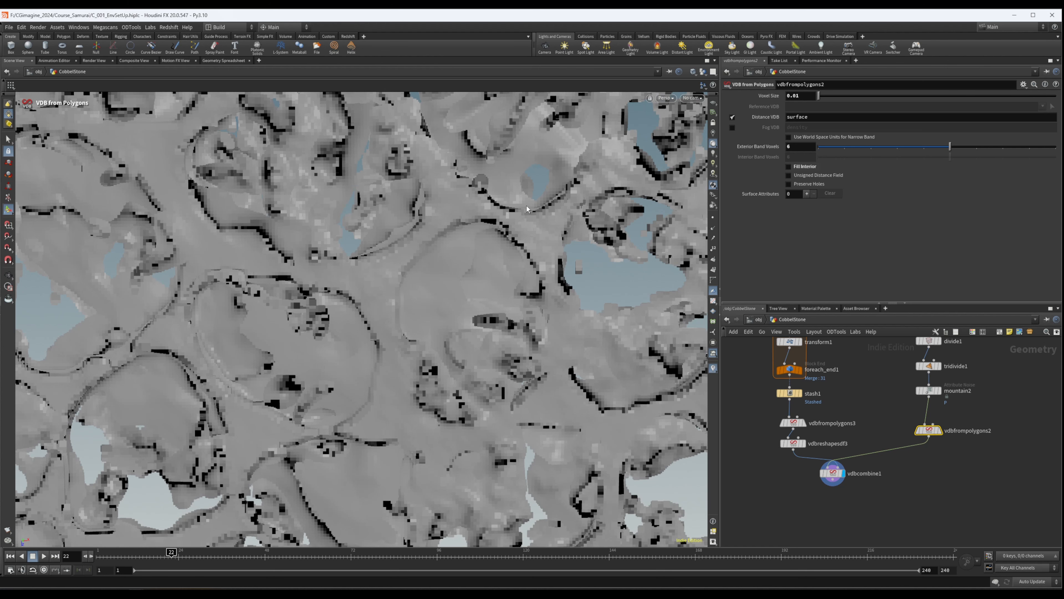
# - Reposition vdbcombine1 directly below vdbfrompolygons2 in the network
pyautogui.scroll(-8, 506, 309)
pyautogui.keyDown('alt'); pyautogui.moveTo(507, 296); pyautogui.dragTo(413, 314, button='middle'); pyautogui.keyUp('alt')
pyautogui.keyDown('alt'); pyautogui.moveTo(413, 315); pyautogui.dragTo(414, 309); pyautogui.keyUp('alt')
pyautogui.moveTo(899, 463); pyautogui.dragTo(912, 411, button='middle')
pyautogui.moveTo(846, 423); pyautogui.dragTo(938, 419)
# - Add a Convert VDB node after vdbcombine1, display it, and set Convert To to Polygons
pyautogui.click(929, 455)
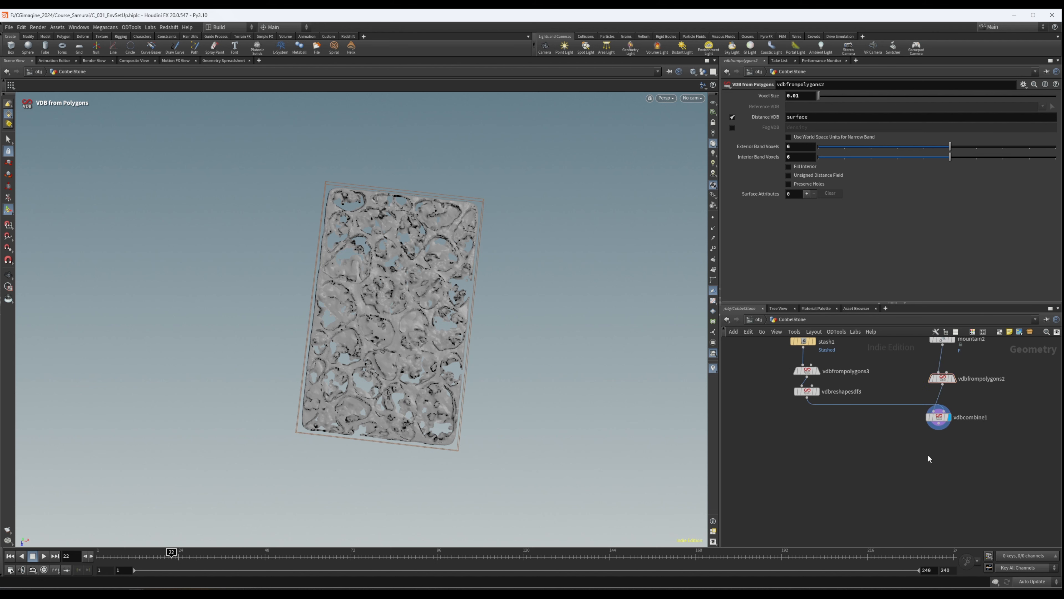
pyautogui.press('Tab')
pyautogui.write('vdbconv')
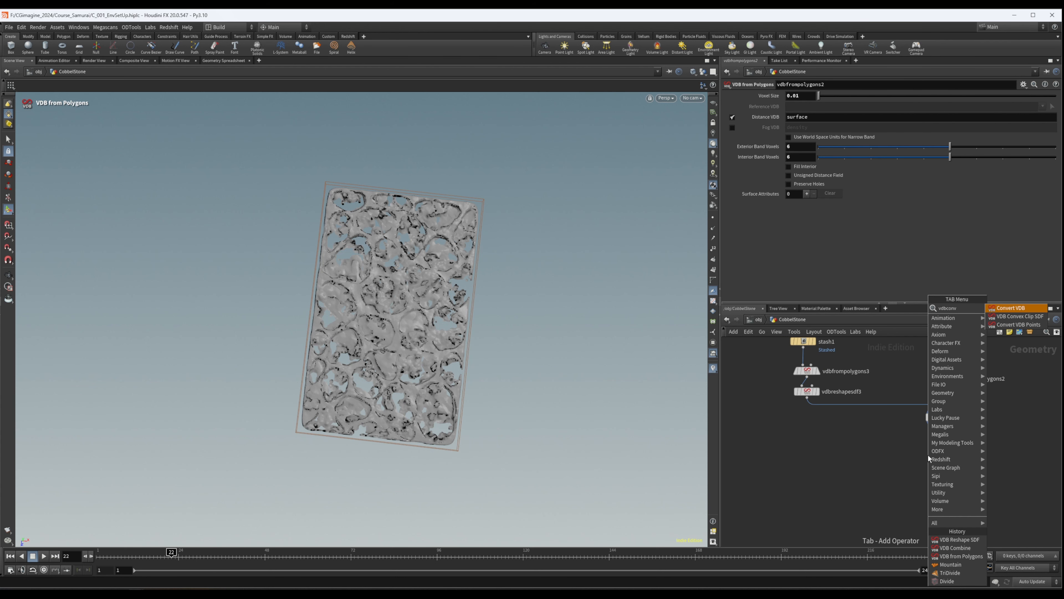
pyautogui.press('Return')
pyautogui.click(944, 441)
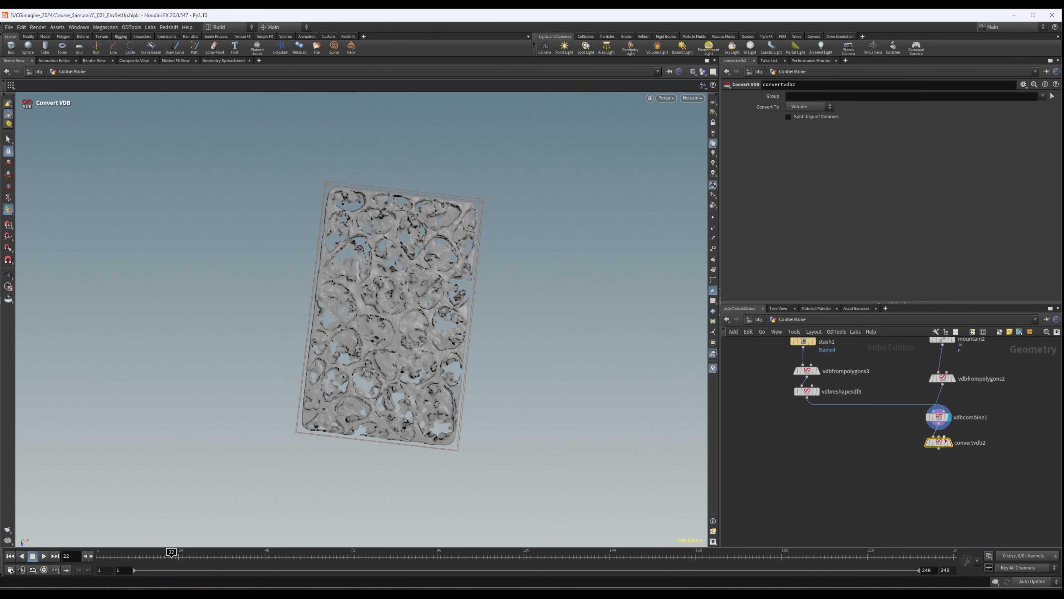
pyautogui.click(948, 443)
pyautogui.click(798, 108)
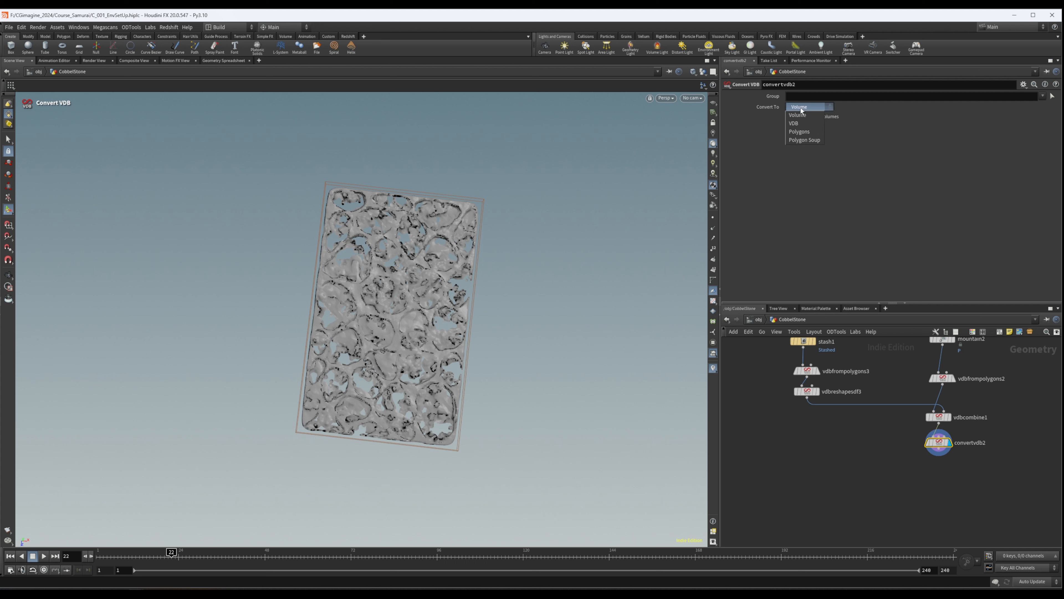
pyautogui.click(802, 119)
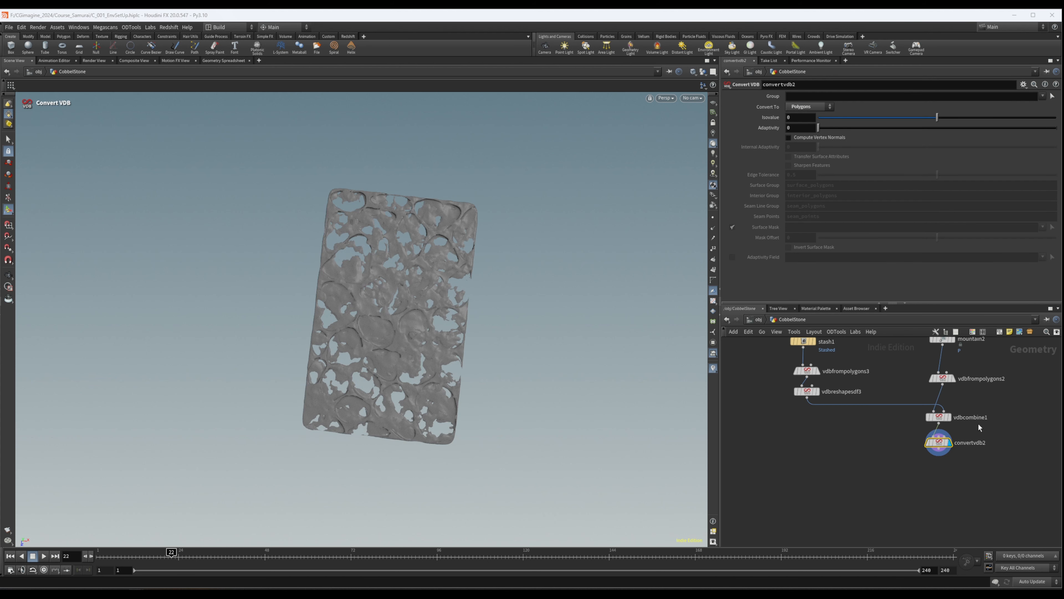
pyautogui.moveTo(940, 446); pyautogui.dragTo(977, 464)
# - Examine the converted slab mesh up close, checking the stone imprints and the holes
pyautogui.moveTo(389, 290)
pyautogui.keyDown('alt'); pyautogui.mouseDown()
pyautogui.moveTo(411, 292)
pyautogui.moveTo(390, 293)
pyautogui.mouseUp(); pyautogui.keyUp('alt')
pyautogui.keyDown('alt'); pyautogui.moveTo(390, 292); pyautogui.dragTo(339, 255, button='right'); pyautogui.keyUp('alt')
pyautogui.moveTo(339, 255); pyautogui.dragTo(357, 183)
pyautogui.moveTo(357, 184); pyautogui.dragTo(599, 289, button='right')
pyautogui.keyDown('alt'); pyautogui.moveTo(599, 289); pyautogui.dragTo(482, 365); pyautogui.keyUp('alt')
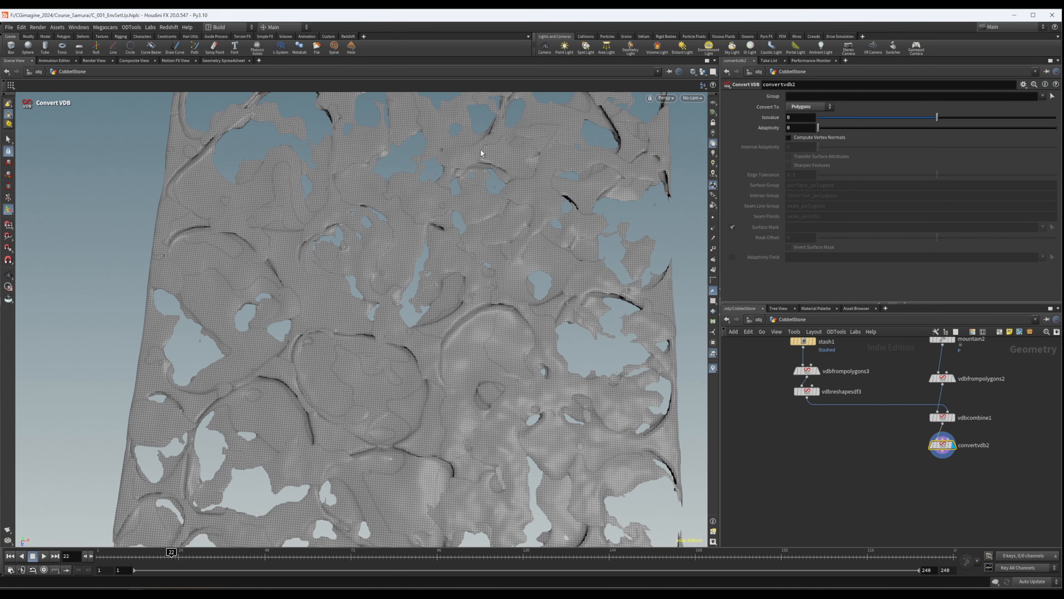
pyautogui.keyDown('alt'); pyautogui.moveTo(426, 297); pyautogui.dragTo(284, 303, button='right'); pyautogui.keyUp('alt')
pyautogui.keyDown('alt'); pyautogui.moveTo(284, 303); pyautogui.dragTo(454, 331); pyautogui.keyUp('alt')
pyautogui.keyDown('alt'); pyautogui.moveTo(455, 332); pyautogui.dragTo(492, 337, button='right'); pyautogui.keyUp('alt')
pyautogui.moveTo(492, 338); pyautogui.dragTo(451, 372)
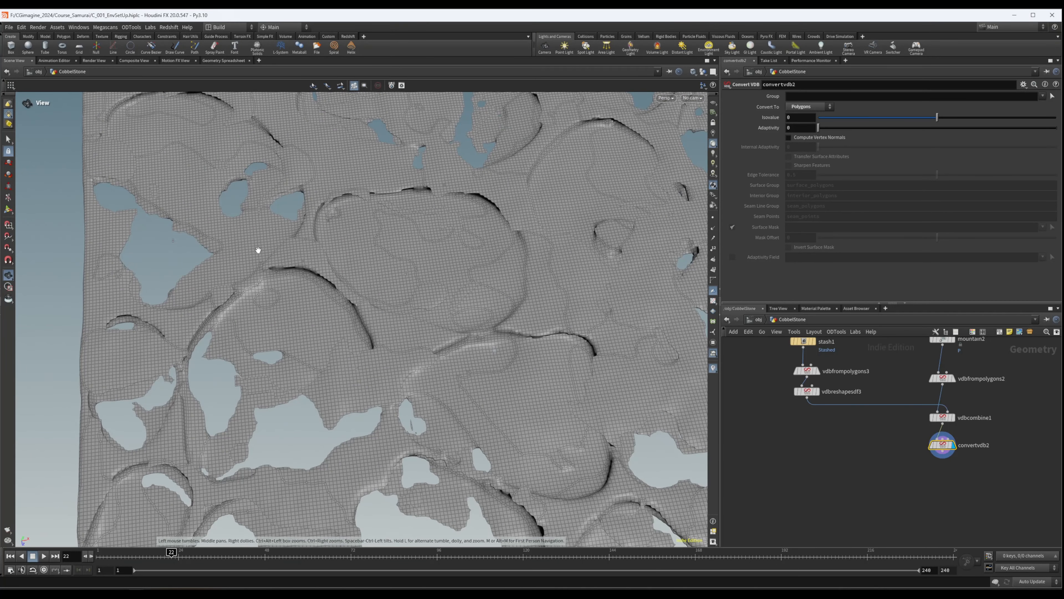
pyautogui.press('Return')
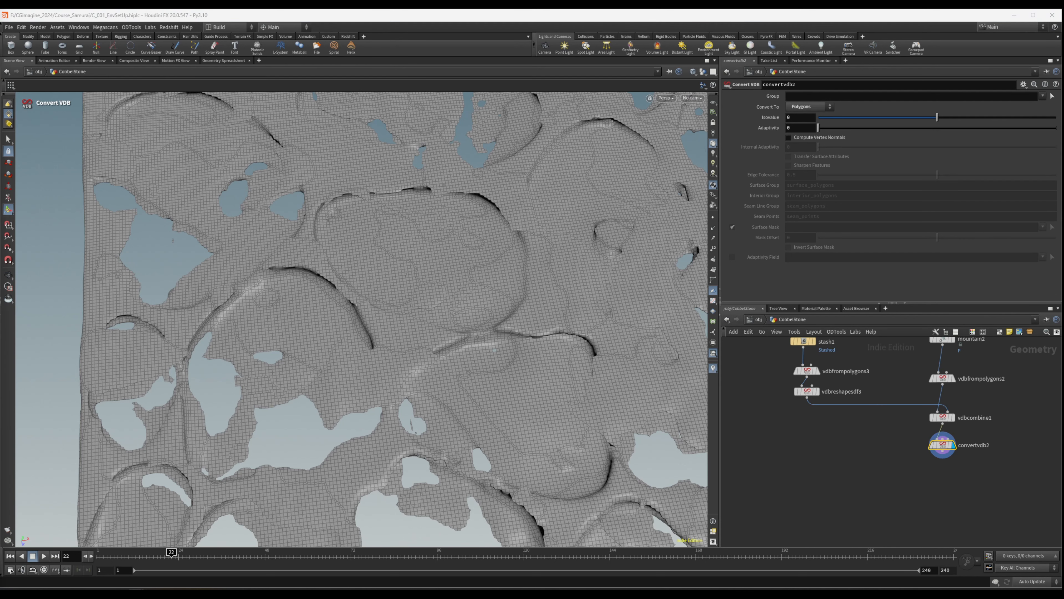
# - Add a Transform node after convertvdb2, display it, and set its Y translation to -0.01
pyautogui.moveTo(976, 451); pyautogui.dragTo(982, 397, button='middle')
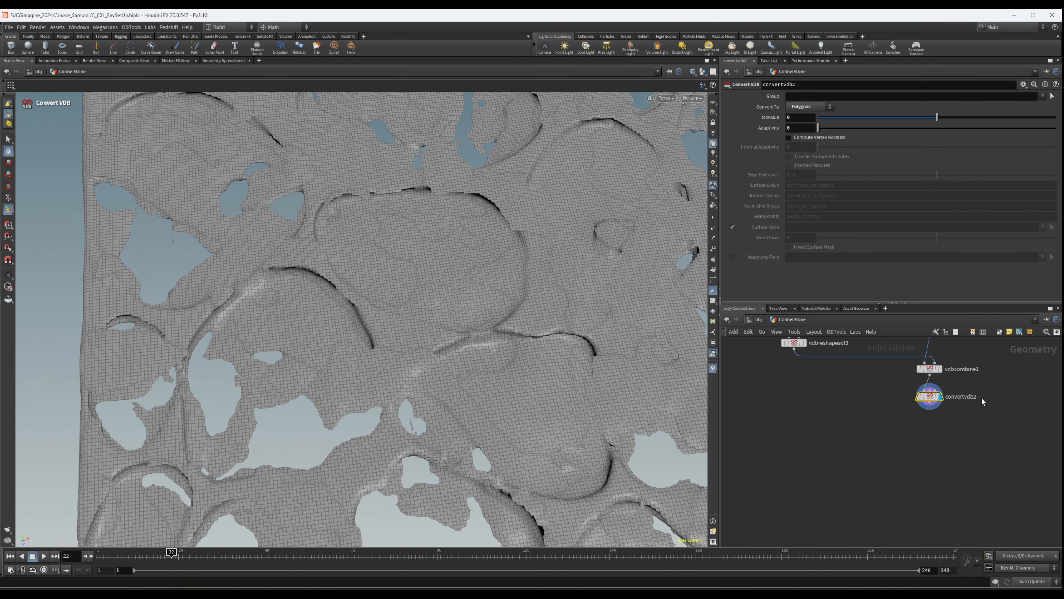
pyautogui.press('Tab')
pyautogui.write('tr')
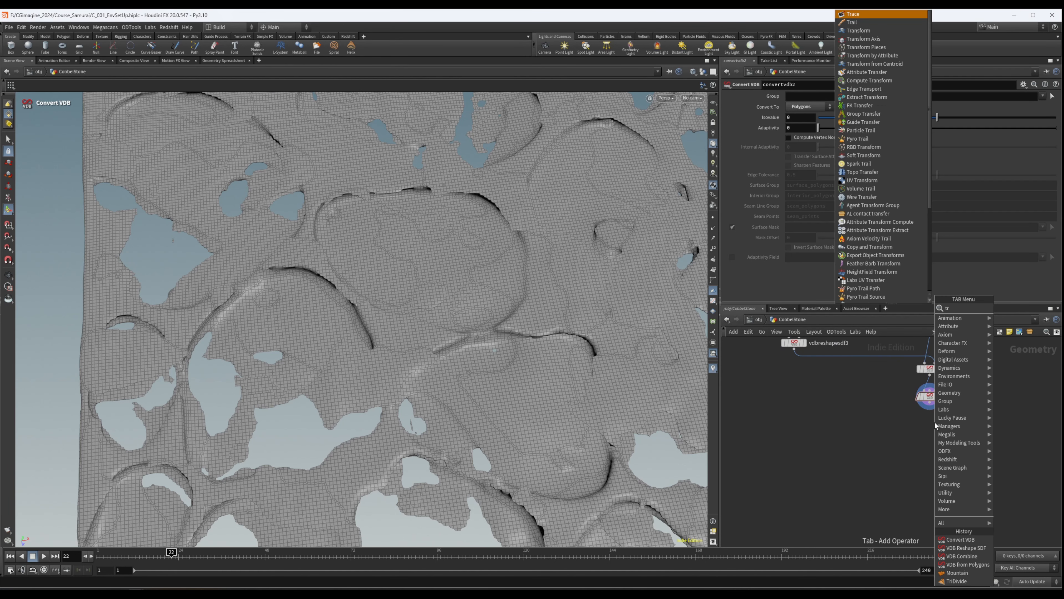
pyautogui.write('an')
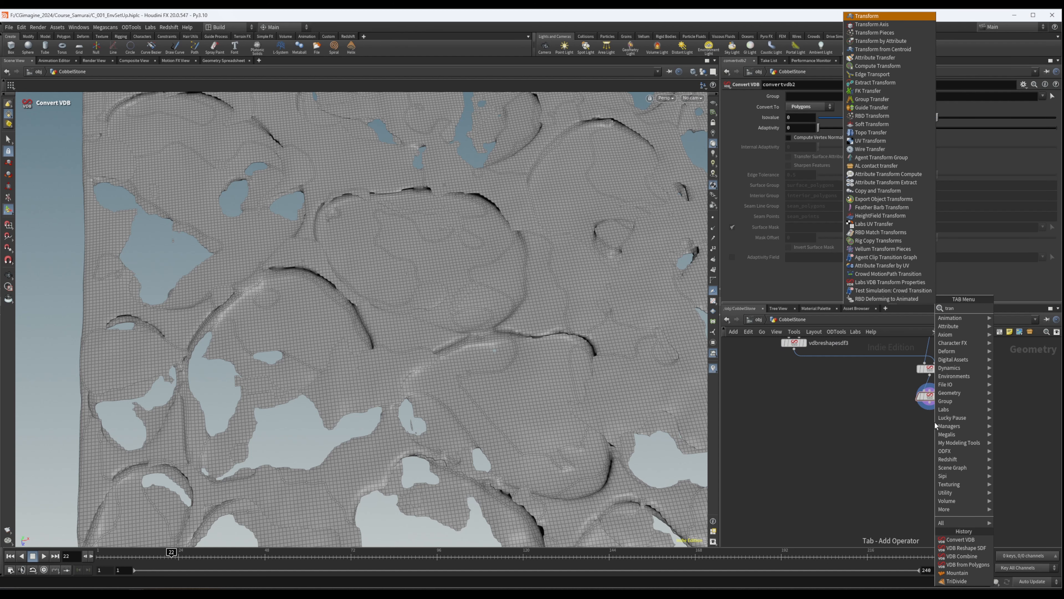
pyautogui.press('Return')
pyautogui.click(943, 431)
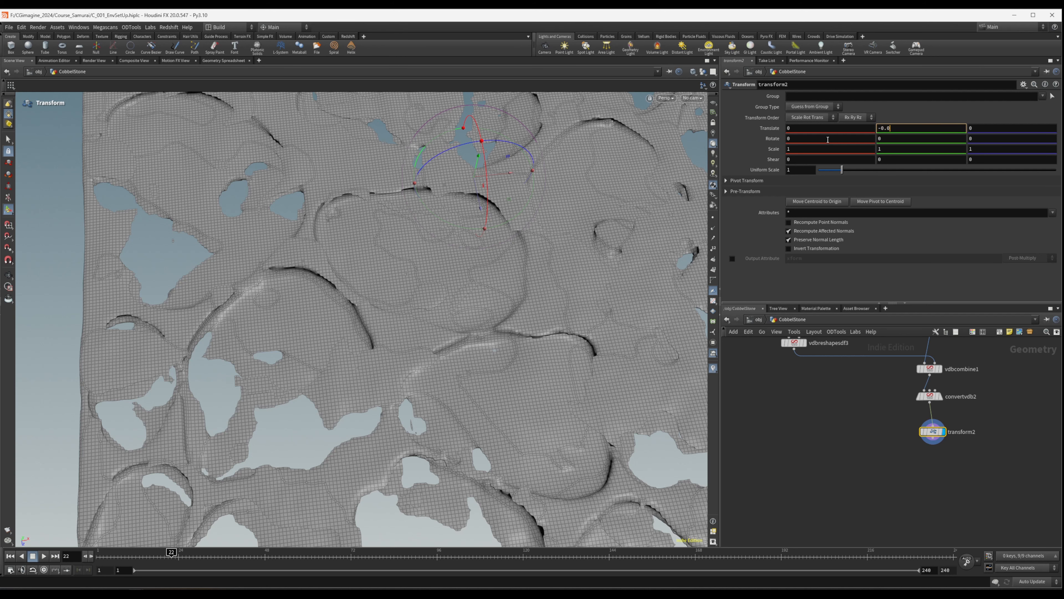
pyautogui.press('Return')
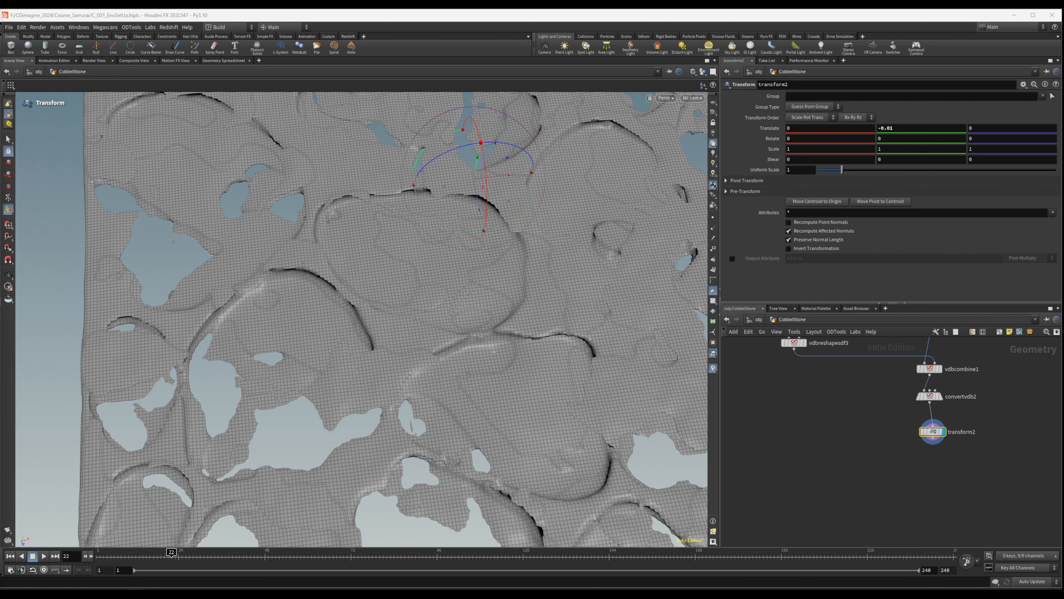
# - Move vdbfrompolygons3 and vdbreshapesdf3 out from under stash1, closer to vdbcombine1
pyautogui.scroll(-3, 912, 518)
pyautogui.moveTo(821, 401); pyautogui.dragTo(884, 406)
pyautogui.click(851, 445)
pyautogui.moveTo(863, 498); pyautogui.dragTo(864, 472, button='middle')
# - Add a Color node after transform2 and display it
pyautogui.press('Tab')
pyautogui.write('color')
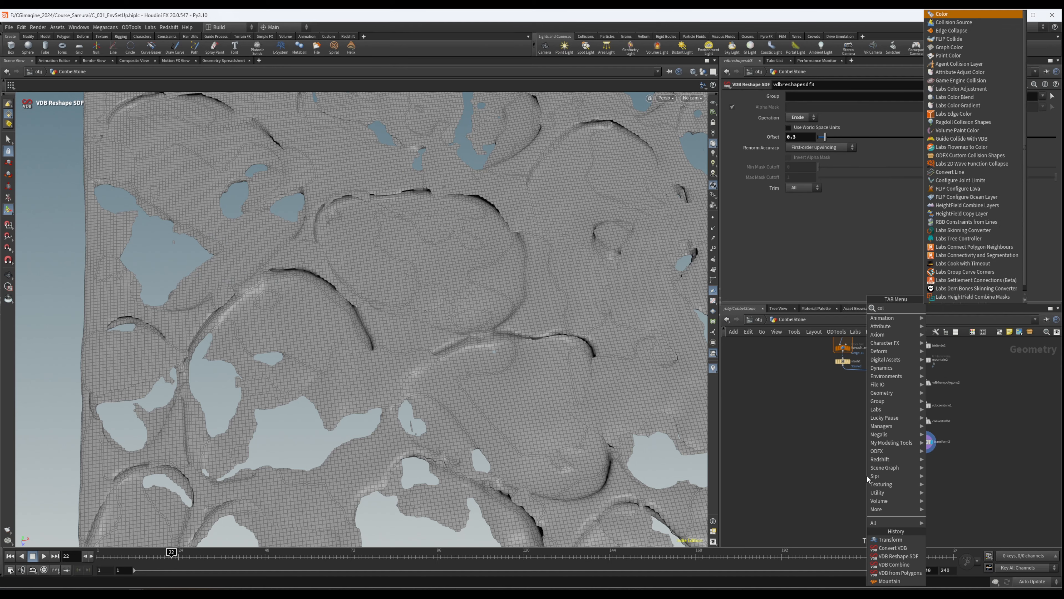
pyautogui.press('Return')
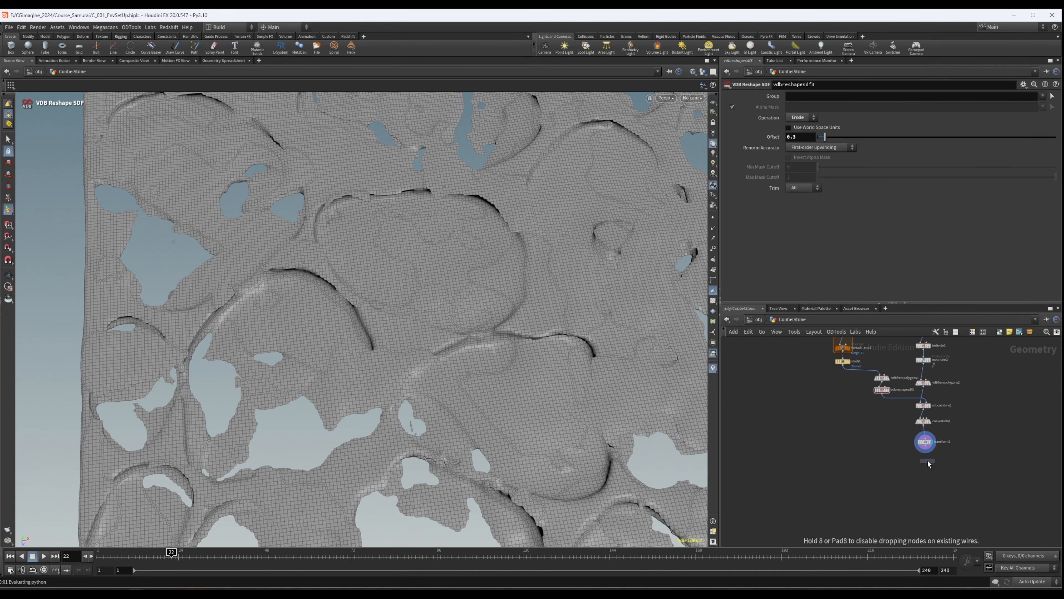
pyautogui.click(929, 466)
pyautogui.scroll(2, 928, 447)
pyautogui.moveTo(924, 443); pyautogui.dragTo(923, 461)
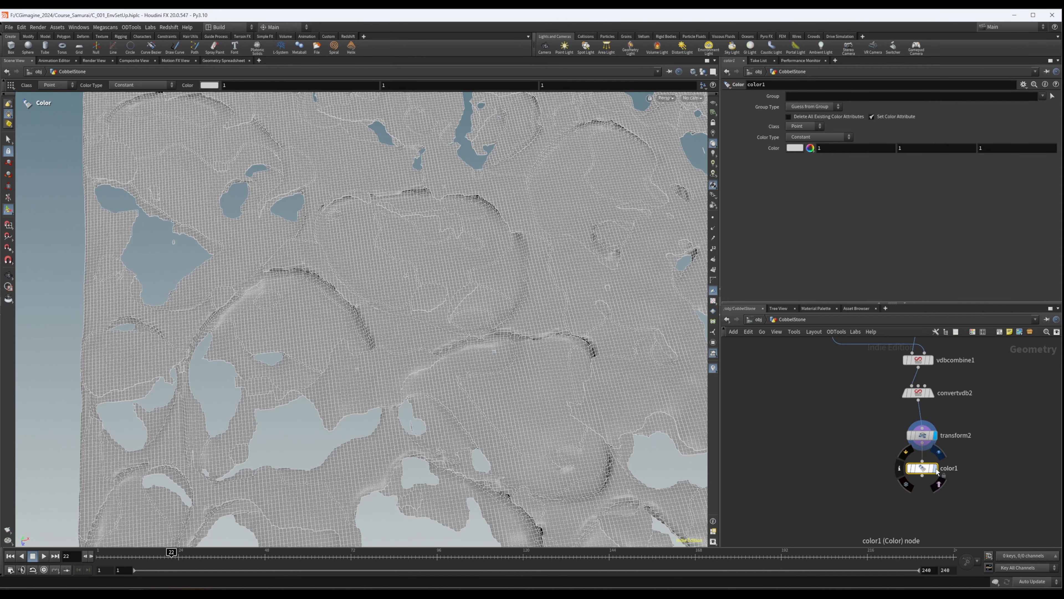
pyautogui.click(936, 468)
# - Set color1's colour to a muted olive of 0.369, 0.369, 0.195201
pyautogui.click(809, 149)
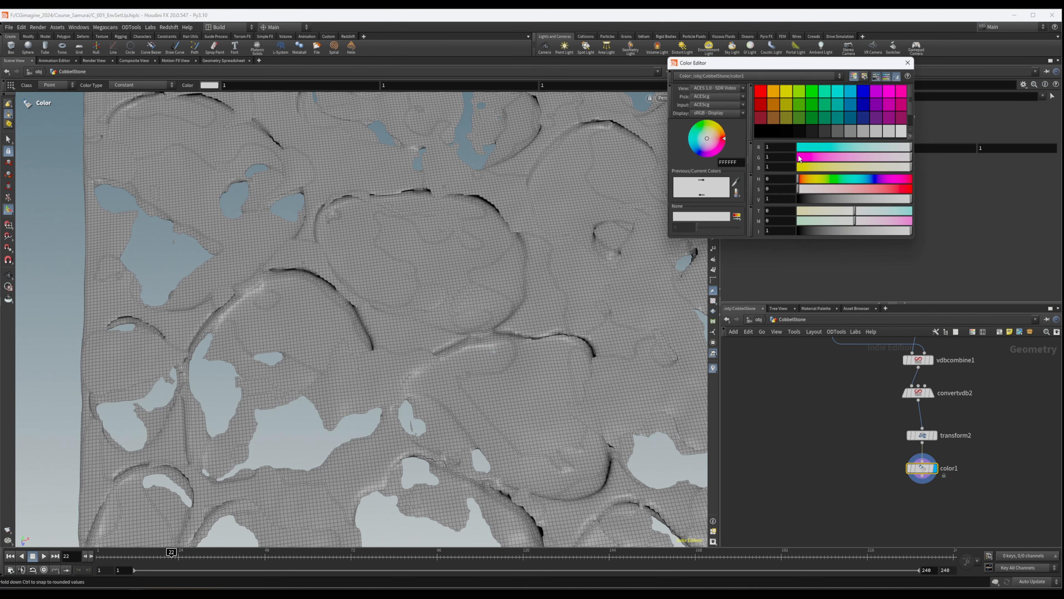
pyautogui.click(773, 117)
pyautogui.click(785, 120)
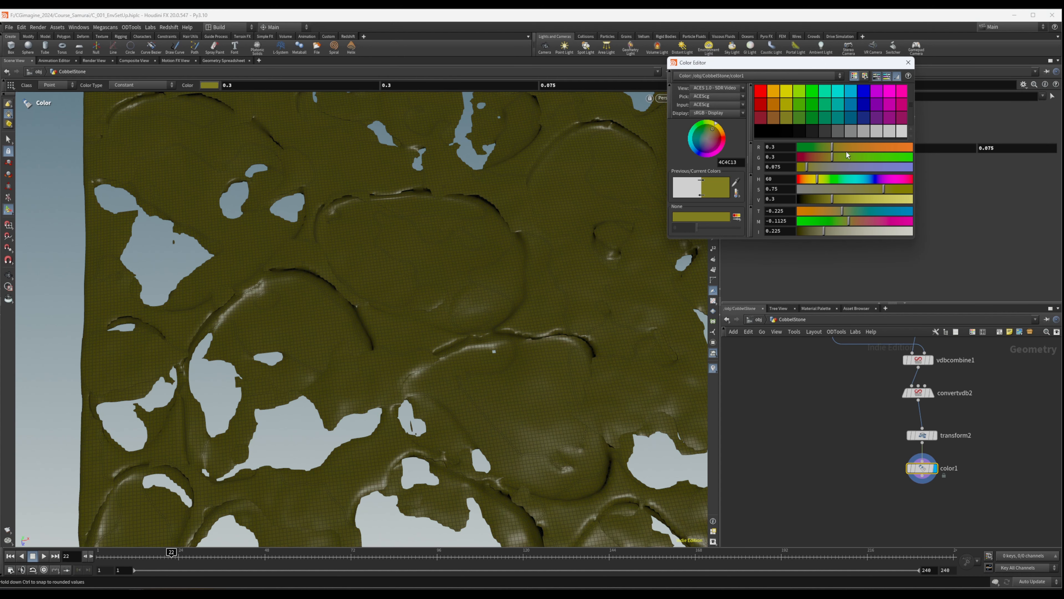
pyautogui.moveTo(837, 199)
pyautogui.mouseDown()
pyautogui.moveTo(861, 189)
pyautogui.moveTo(853, 189)
pyautogui.mouseUp()
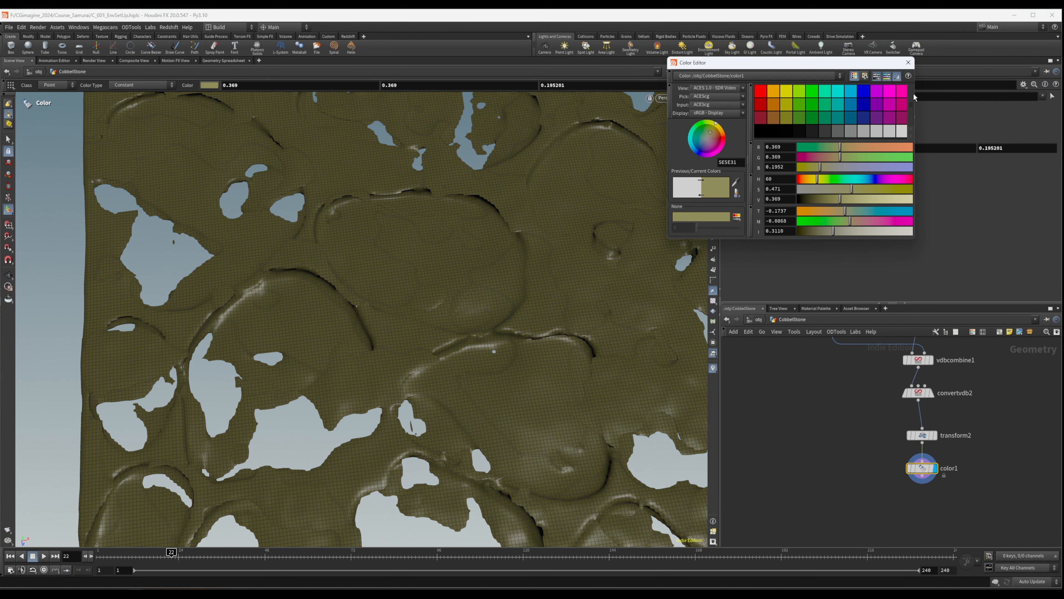
pyautogui.click(908, 63)
# - Duplicate color1 onto the stones branch after stash1 and set the copy's colour to grey 0.333
pyautogui.scroll(-3, 928, 478)
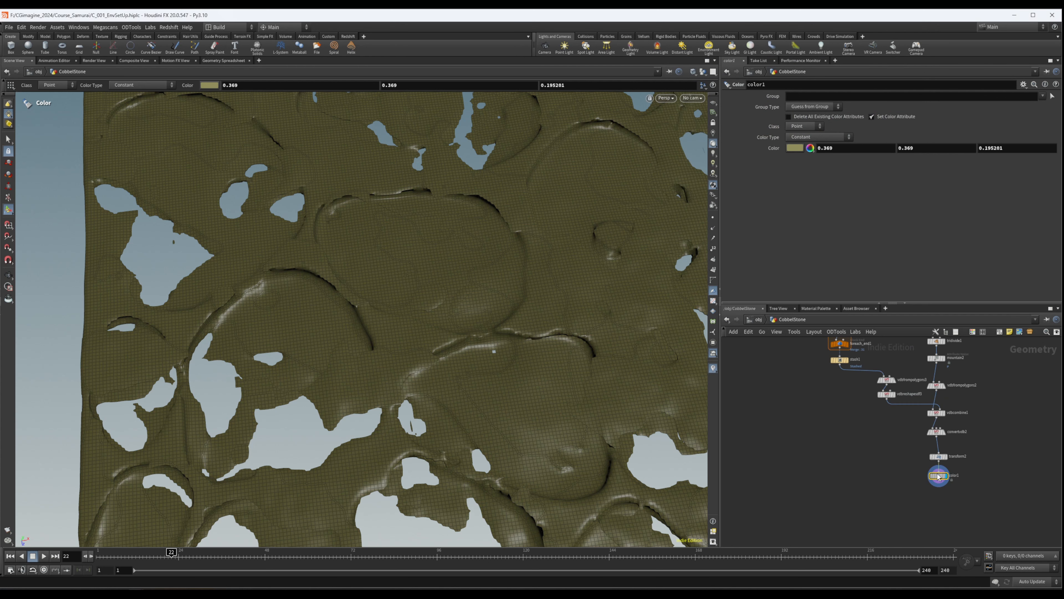
pyautogui.keyDown('alt'); pyautogui.moveTo(939, 477); pyautogui.dragTo(835, 463); pyautogui.keyUp('alt')
pyautogui.moveTo(841, 369); pyautogui.dragTo(836, 453)
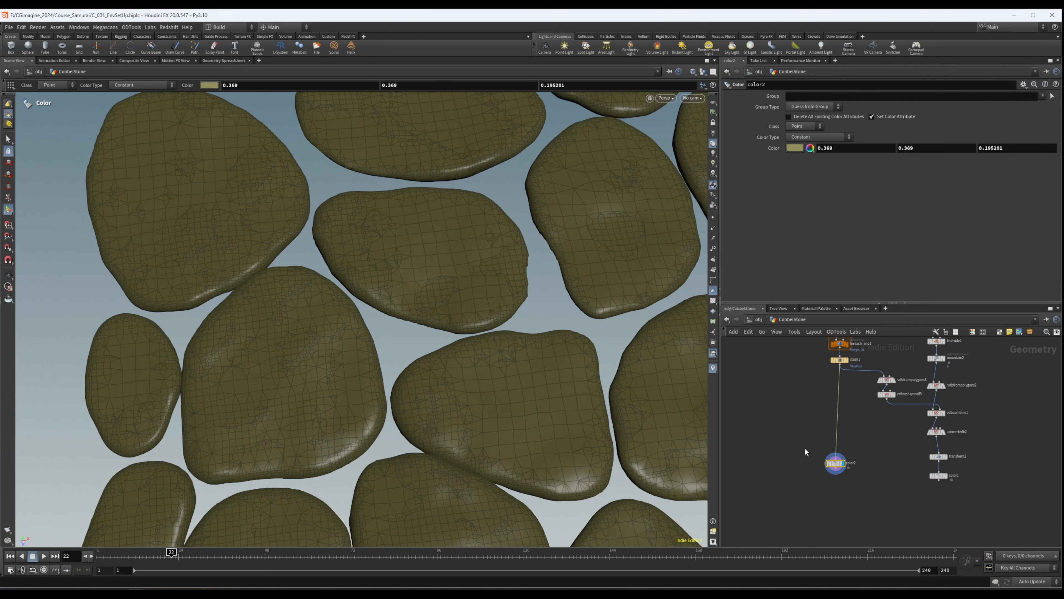
pyautogui.click(797, 148)
pyautogui.click(851, 132)
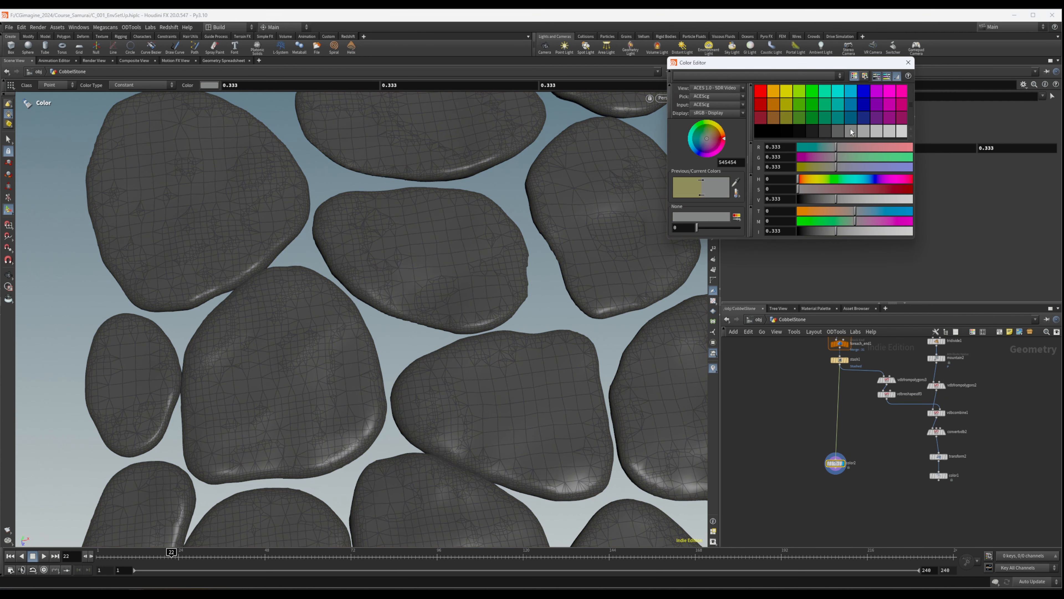
pyautogui.click(908, 64)
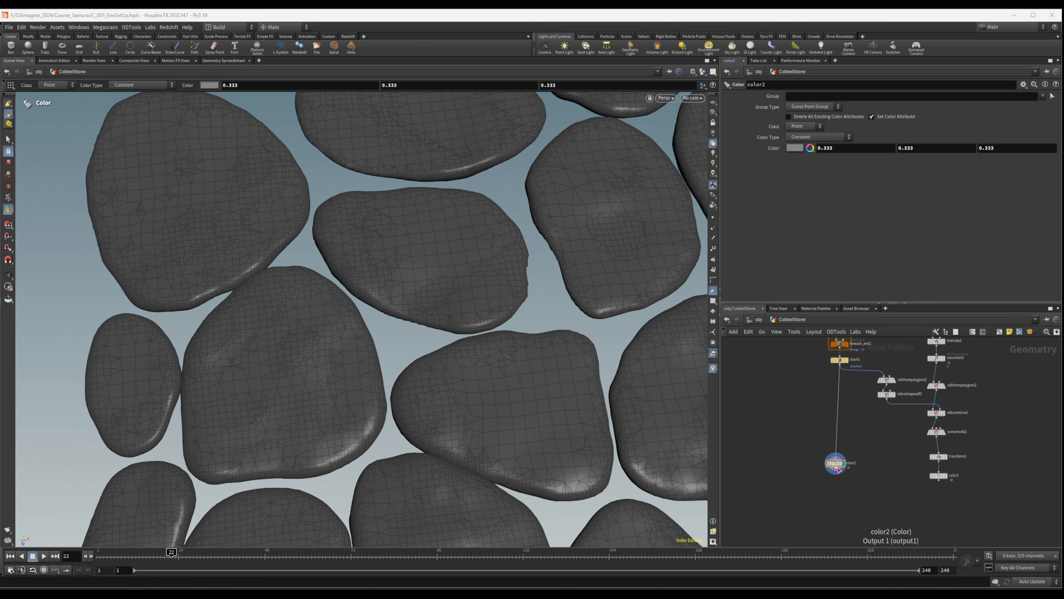
# - Add a Merge node that combines the grey stones from color2 with the olive ground from color1
pyautogui.press('Tab')
pyautogui.write('mer')
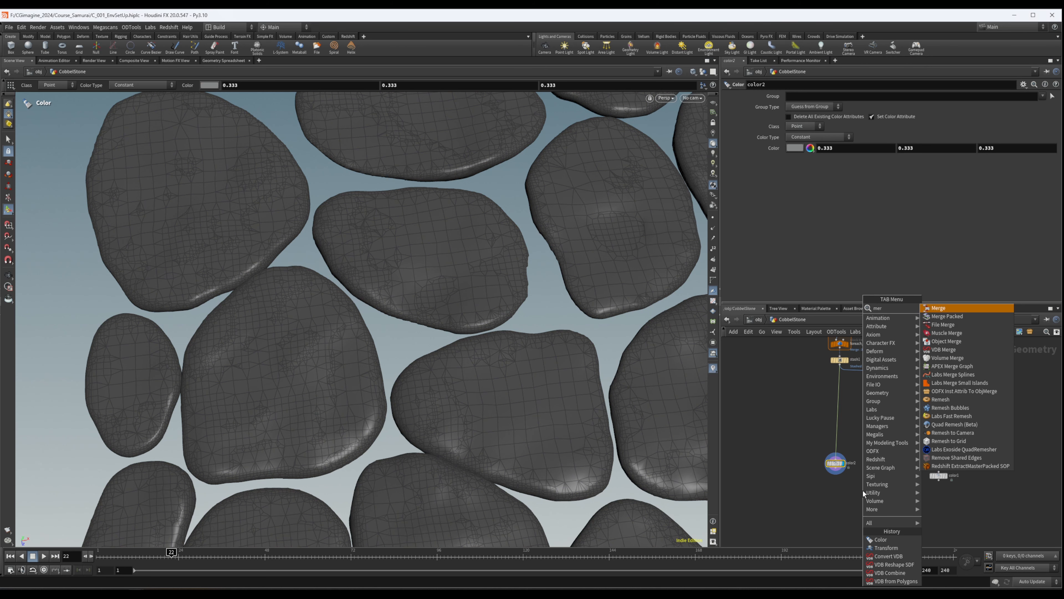
pyautogui.press('Return')
pyautogui.click(887, 503)
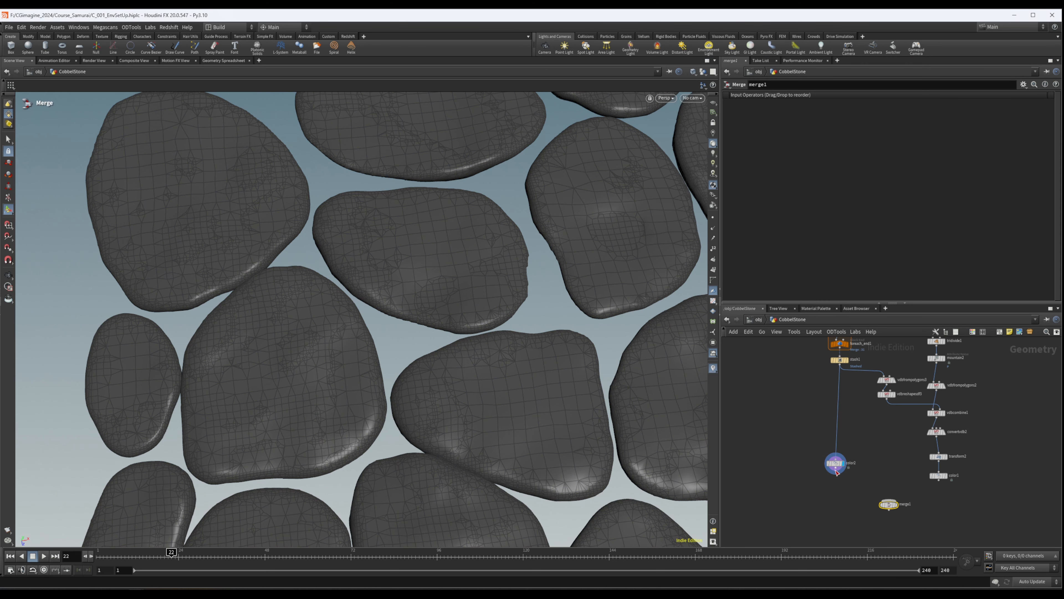
pyautogui.moveTo(939, 480); pyautogui.dragTo(892, 500)
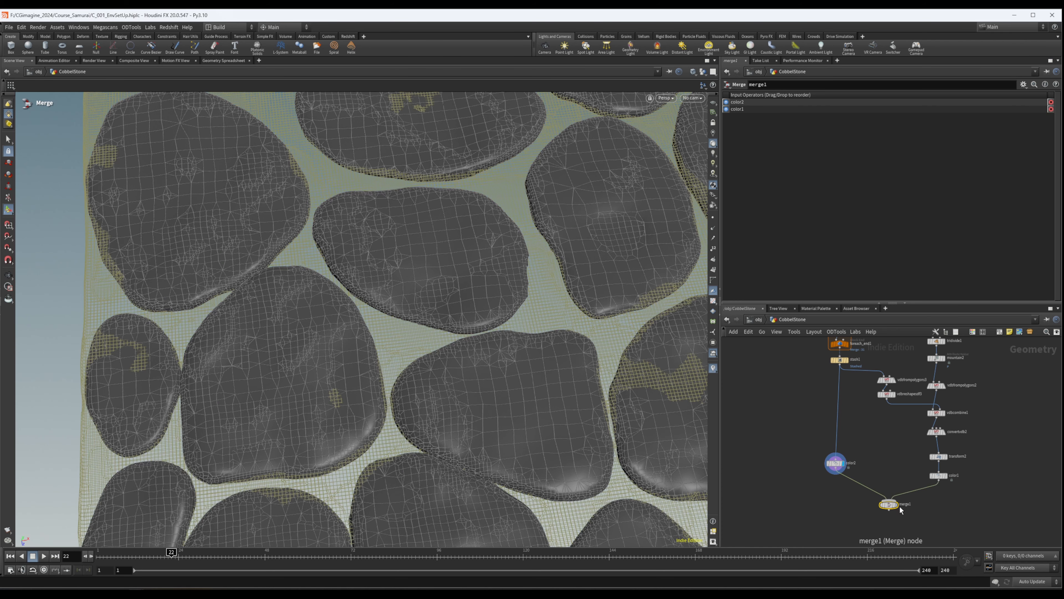
# - Display merge1 and examine from several angles how the grey stones sit in the olive ground
pyautogui.click(897, 505)
pyautogui.scroll(-8, 471, 331)
pyautogui.moveTo(466, 326); pyautogui.dragTo(397, 291)
pyautogui.moveTo(397, 290); pyautogui.dragTo(477, 295, button='right')
pyautogui.moveTo(477, 294); pyautogui.dragTo(527, 337)
pyautogui.moveTo(527, 338); pyautogui.dragTo(635, 346, button='right')
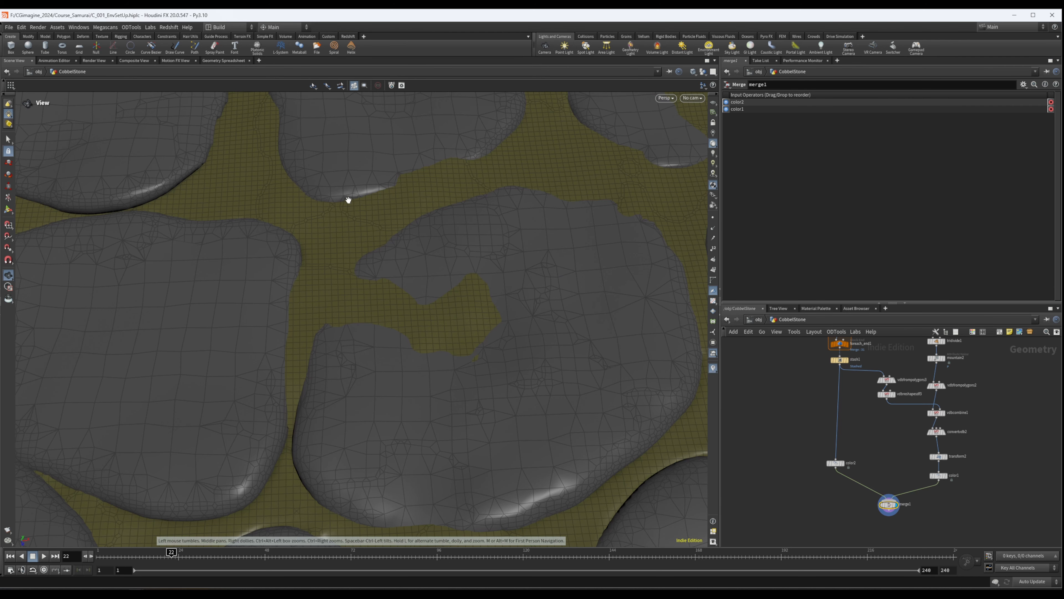
pyautogui.moveTo(348, 267)
pyautogui.mouseDown()
pyautogui.moveTo(364, 226)
pyautogui.moveTo(347, 195)
pyautogui.moveTo(349, 249)
pyautogui.mouseUp()
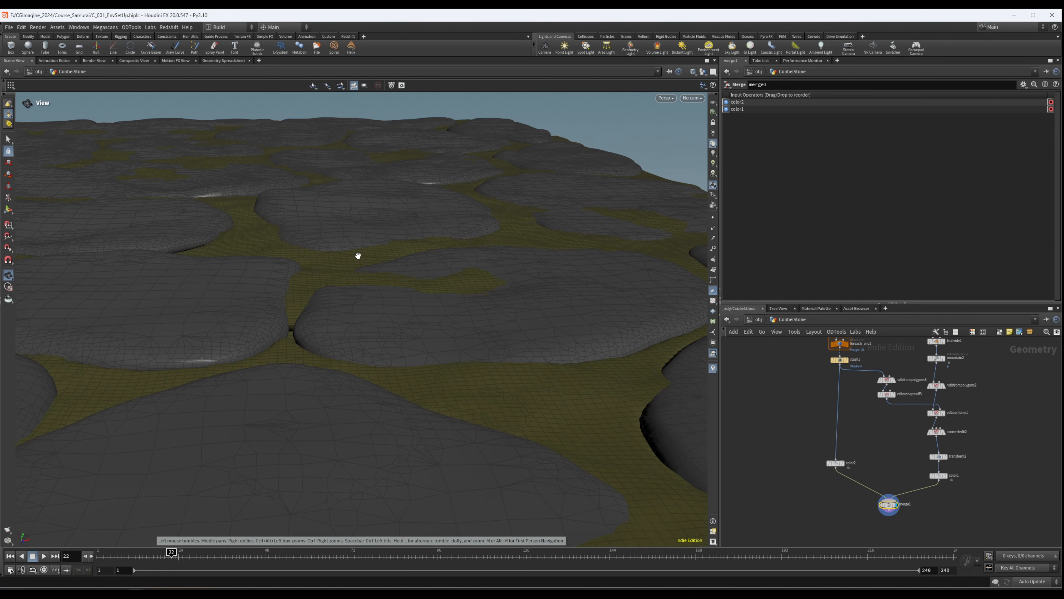
pyautogui.moveTo(419, 290); pyautogui.dragTo(479, 254)
pyautogui.moveTo(366, 291); pyautogui.dragTo(637, 314)
pyautogui.scroll(-4, 637, 314)
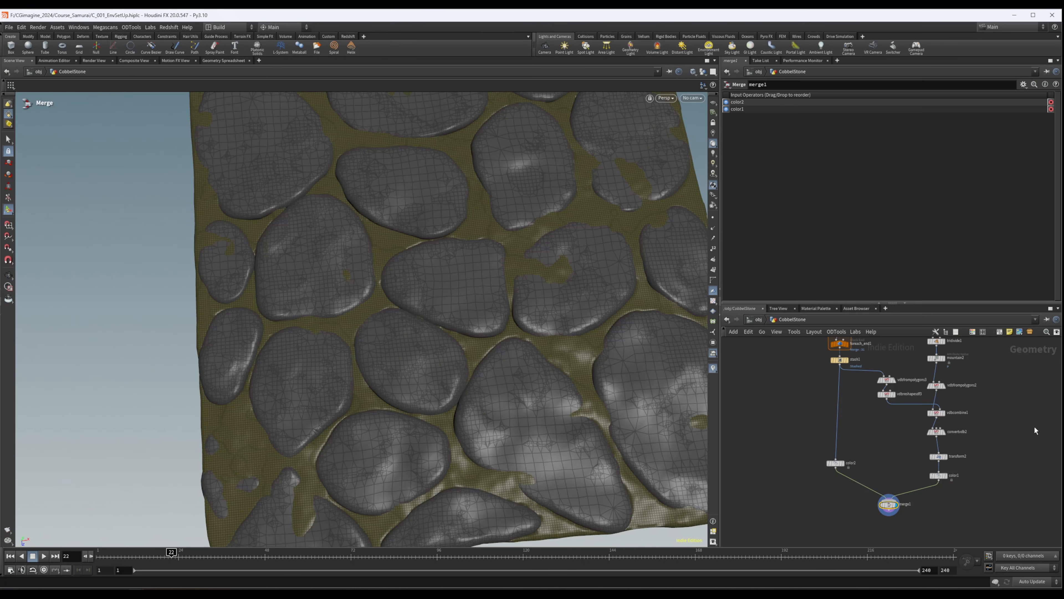
# - Move the convertvdb2 node directly below vdbfrompolygons2 in the network
pyautogui.moveTo(987, 442); pyautogui.dragTo(932, 435, button='middle')
pyautogui.scroll(3, 894, 394)
pyautogui.moveTo(908, 422); pyautogui.dragTo(803, 447)
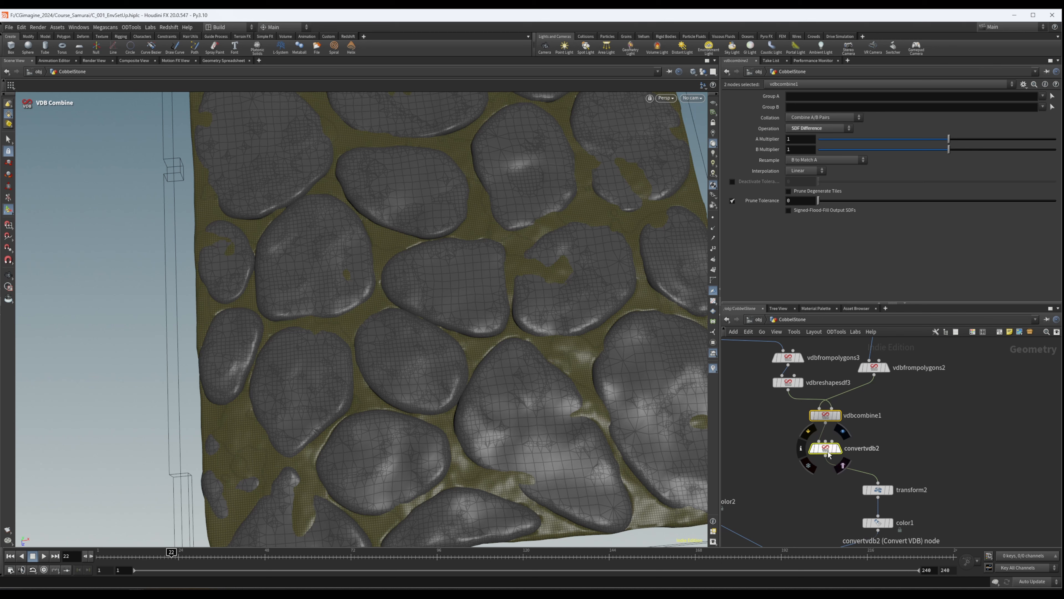
pyautogui.click(960, 439)
pyautogui.moveTo(837, 450); pyautogui.dragTo(886, 448)
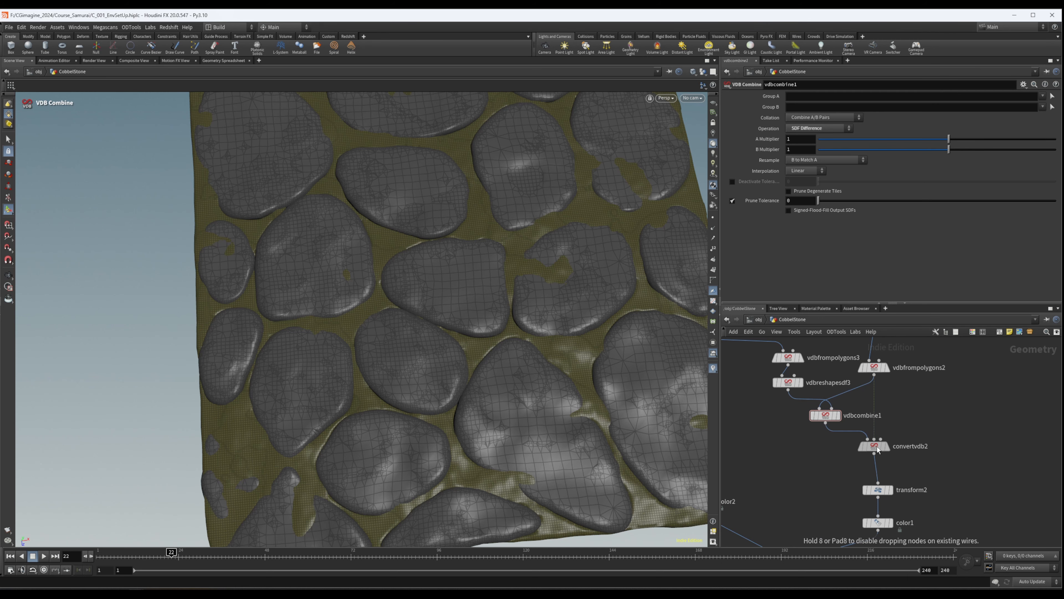
# - Wire vdbfrompolygons2 straight into convertvdb2, bypassing vdbcombine1, and examine the uncarved ground between the stones
pyautogui.moveTo(873, 374); pyautogui.dragTo(865, 431)
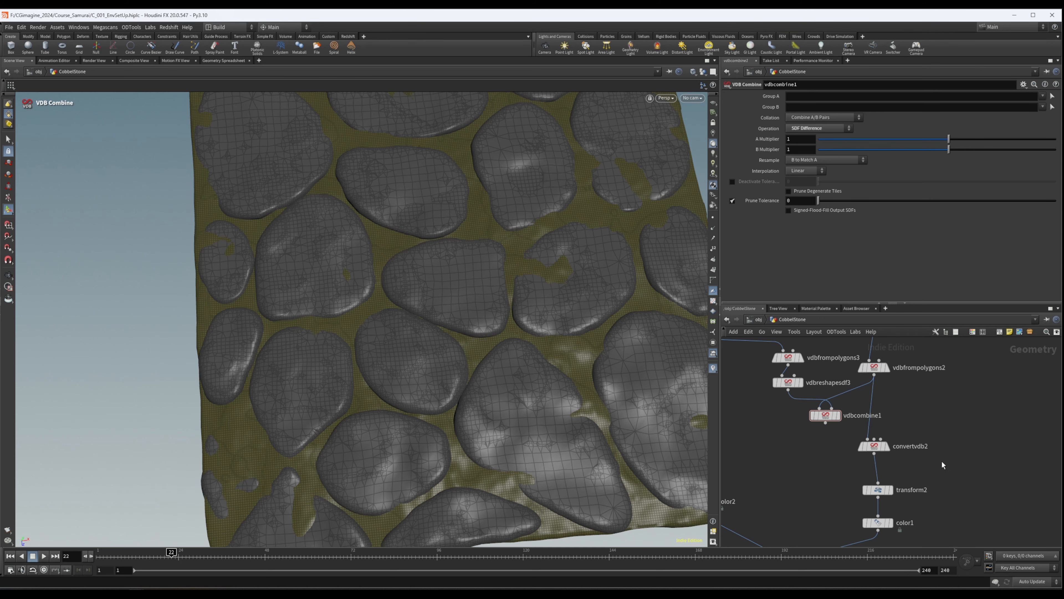
pyautogui.keyDown('alt'); pyautogui.moveTo(504, 321); pyautogui.dragTo(523, 298); pyautogui.keyUp('alt')
pyautogui.moveTo(582, 273); pyautogui.dragTo(587, 342)
pyautogui.moveTo(385, 229); pyautogui.dragTo(846, 194, button='right')
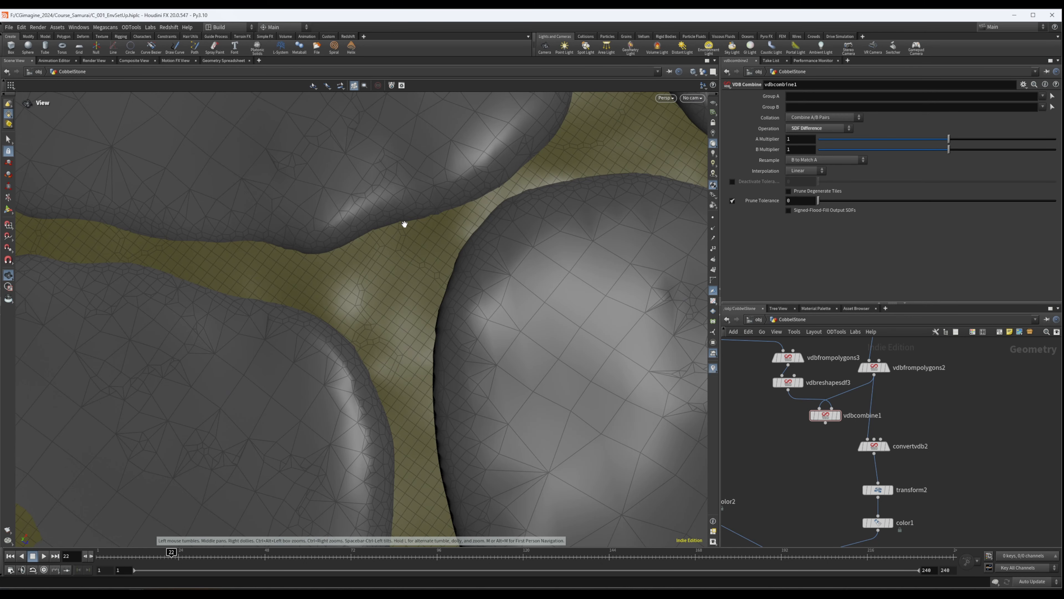
pyautogui.moveTo(419, 218); pyautogui.dragTo(412, 190)
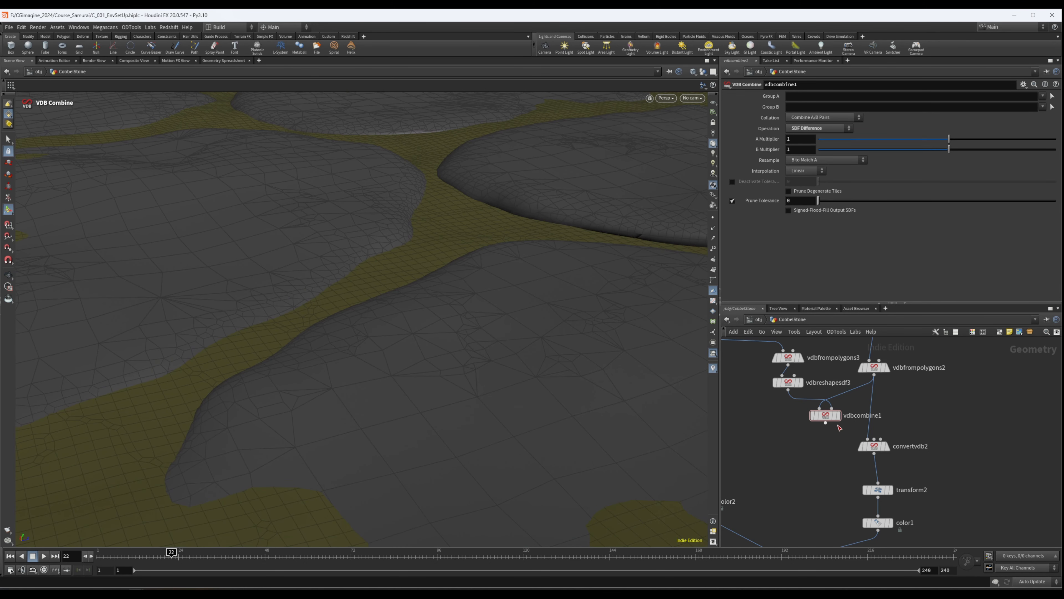
# - Reconnect vdbcombine1's output to convertvdb2 and examine the carved ground along the stone edges
pyautogui.moveTo(830, 424); pyautogui.dragTo(868, 438)
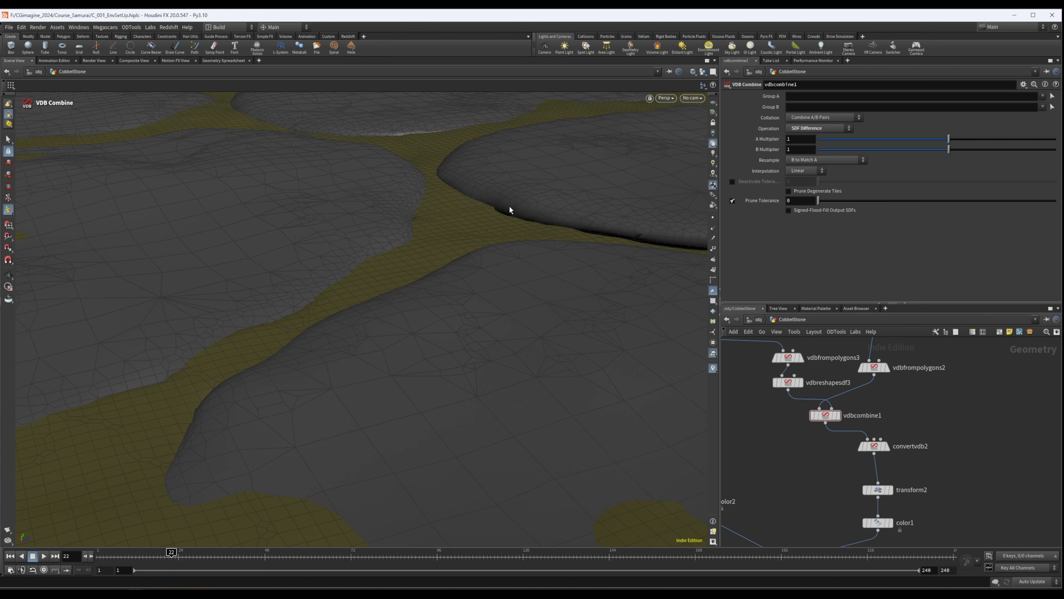
pyautogui.scroll(10, 510, 210)
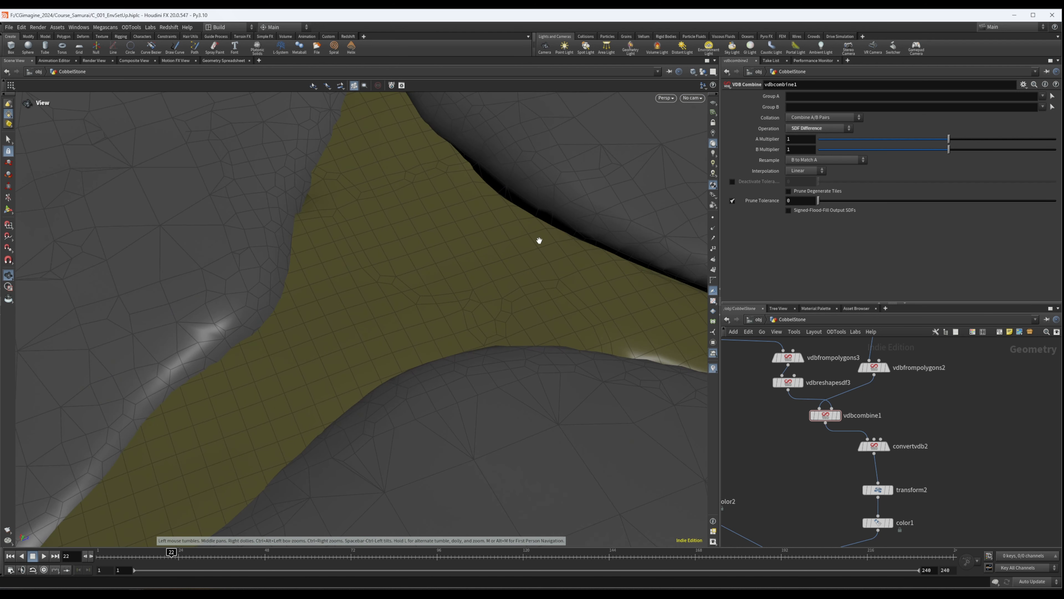
pyautogui.moveTo(540, 240); pyautogui.dragTo(549, 219)
pyautogui.moveTo(572, 277); pyautogui.dragTo(561, 233)
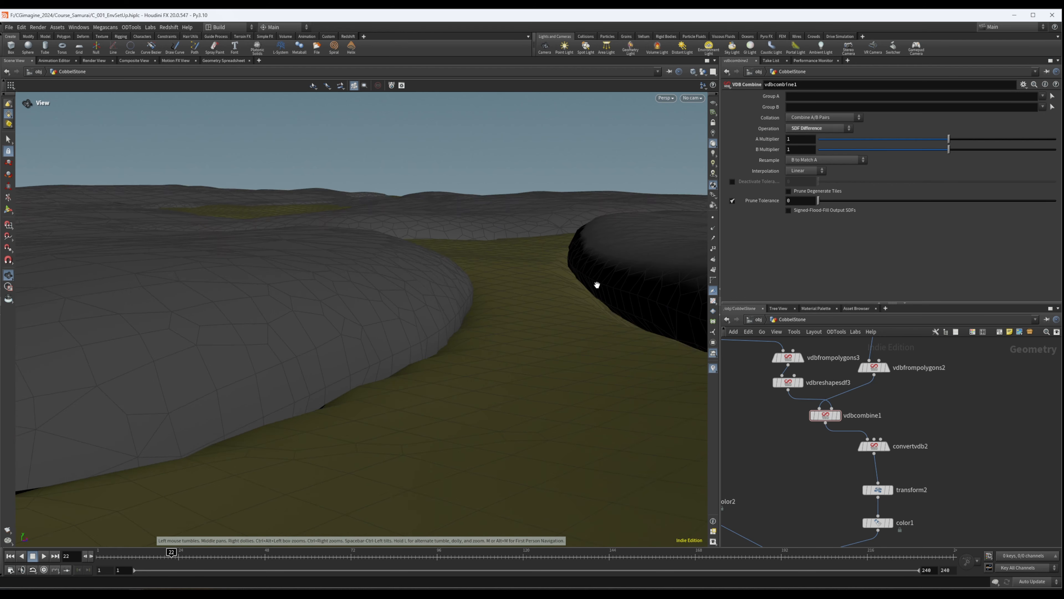
pyautogui.moveTo(597, 285); pyautogui.dragTo(585, 264)
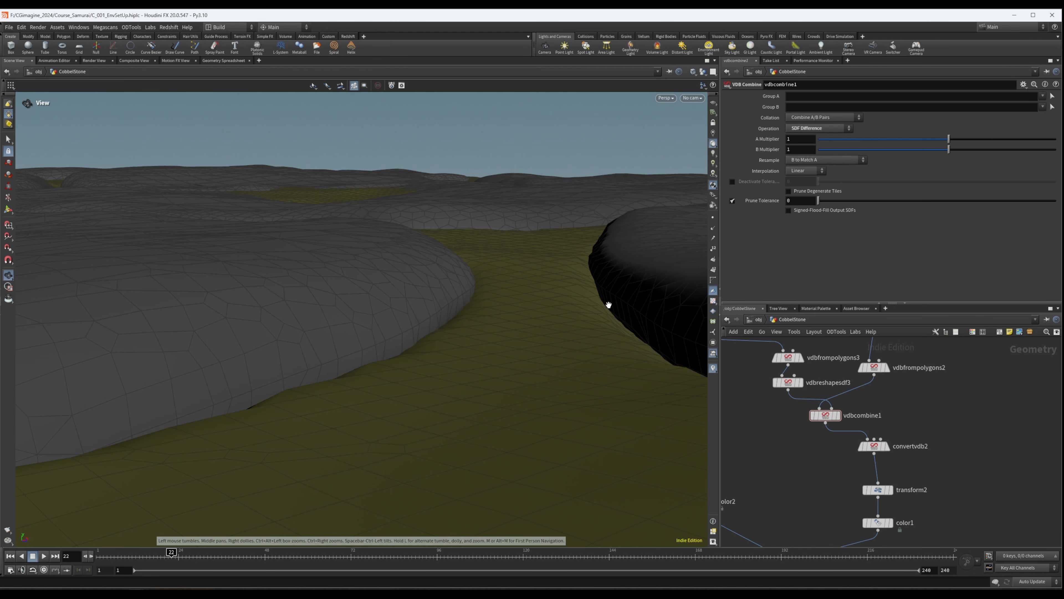
pyautogui.moveTo(605, 301); pyautogui.dragTo(566, 391)
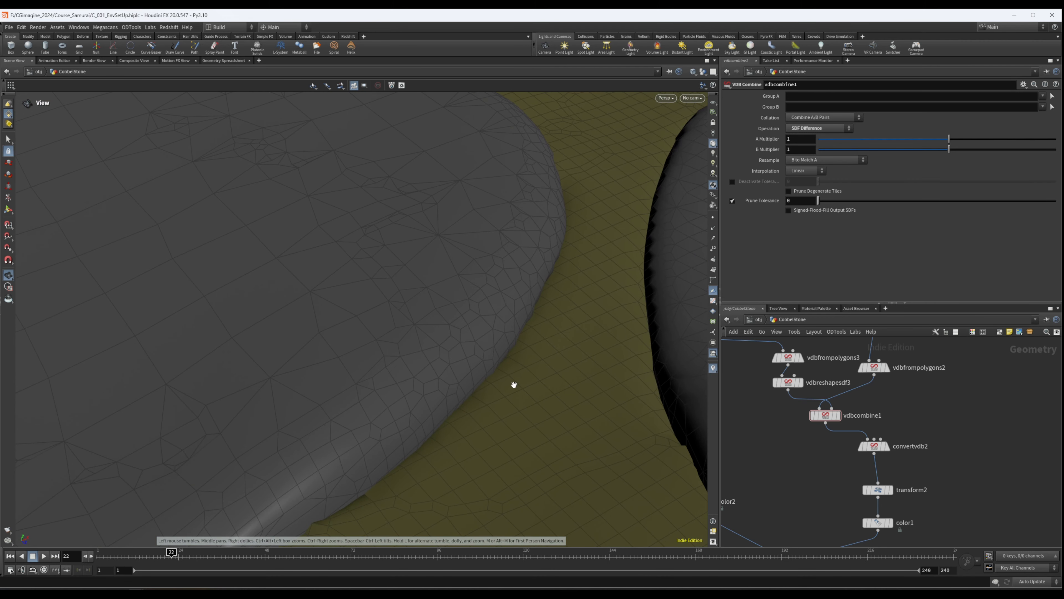
pyautogui.scroll(-15, 420, 435)
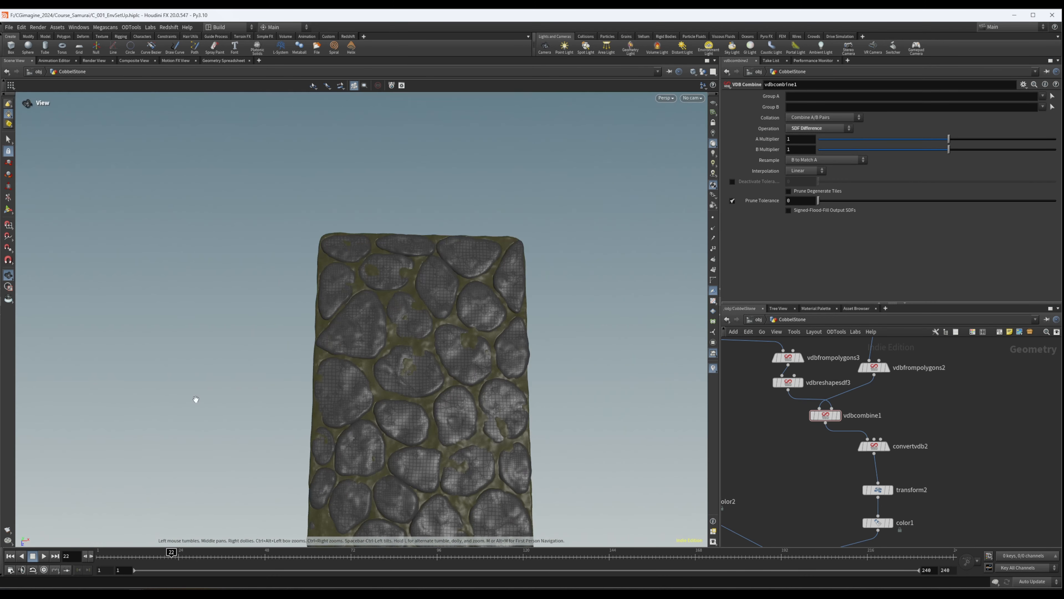
pyautogui.moveTo(195, 399); pyautogui.dragTo(423, 315)
# - Set the voxel size of vdbfrompolygons2 to 0.007
pyautogui.scroll(3, 423, 316)
pyautogui.moveTo(912, 421); pyautogui.dragTo(900, 454, button='middle')
pyautogui.click(866, 401)
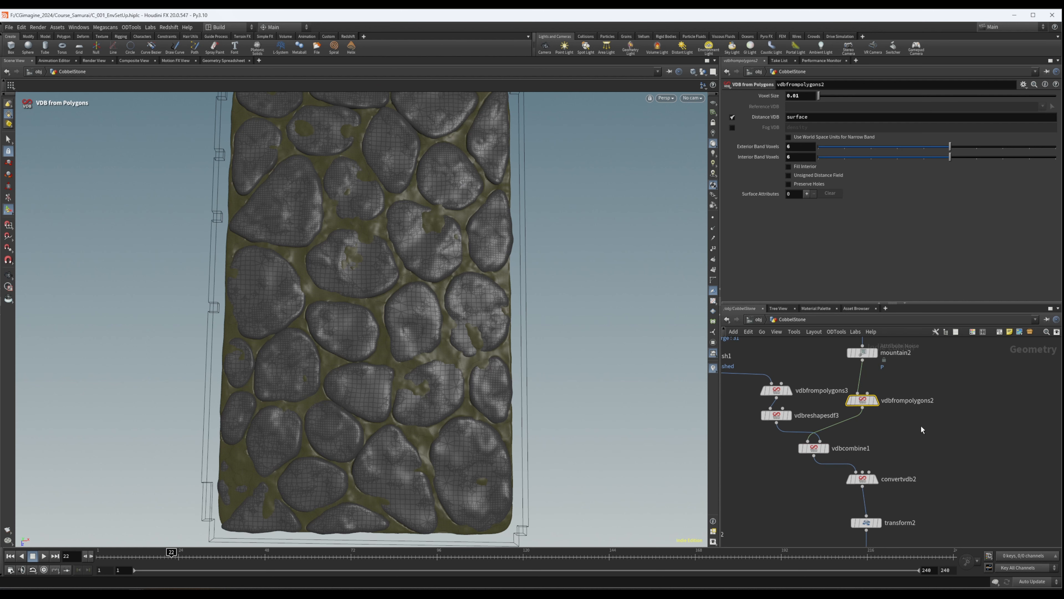
pyautogui.moveTo(912, 391); pyautogui.dragTo(911, 420, button='middle')
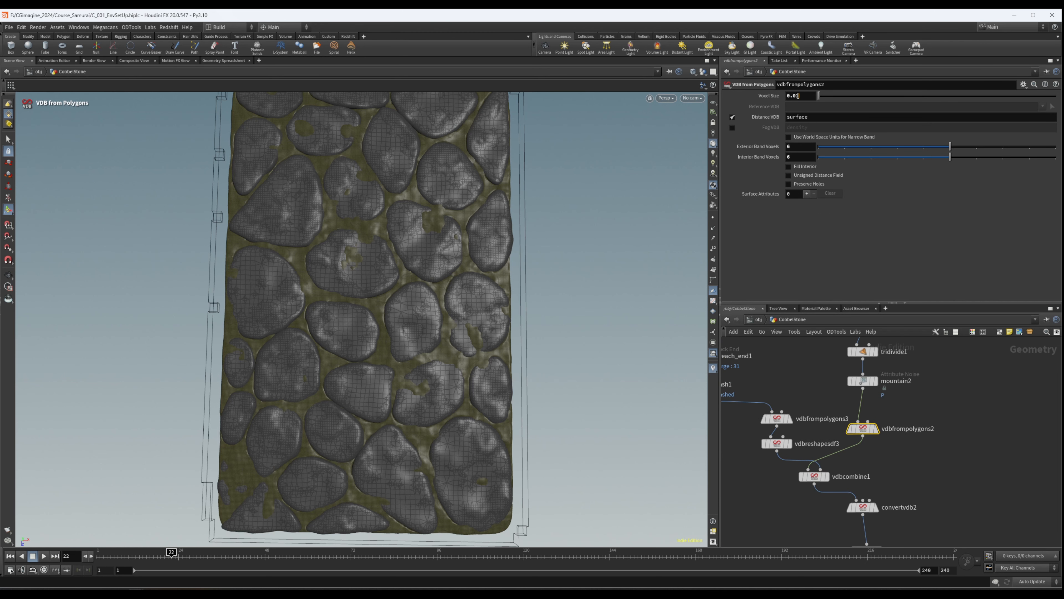
pyautogui.write('0')
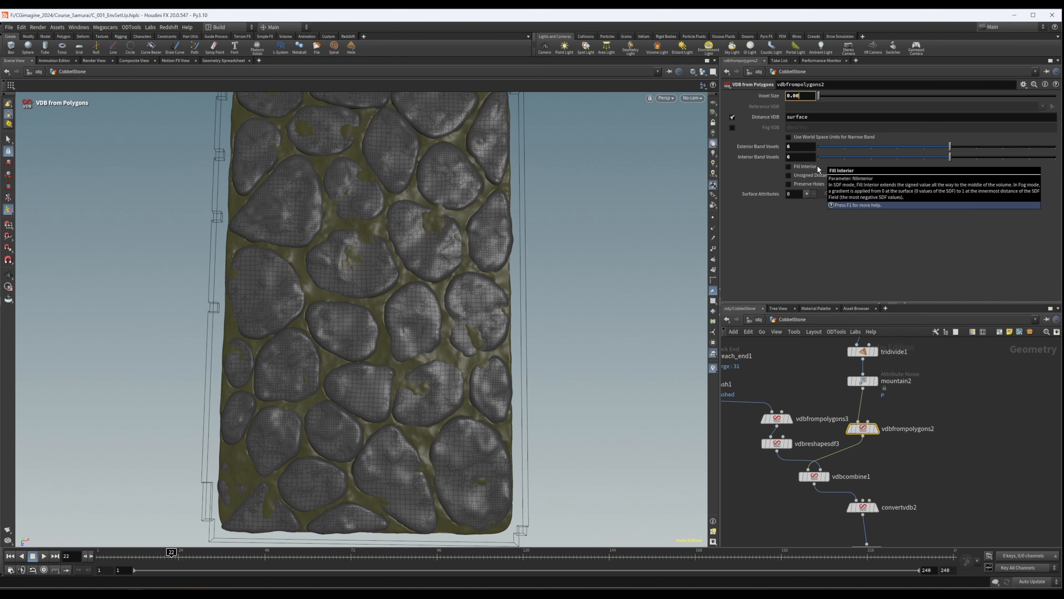
pyautogui.write('7')
pyautogui.press('Return')
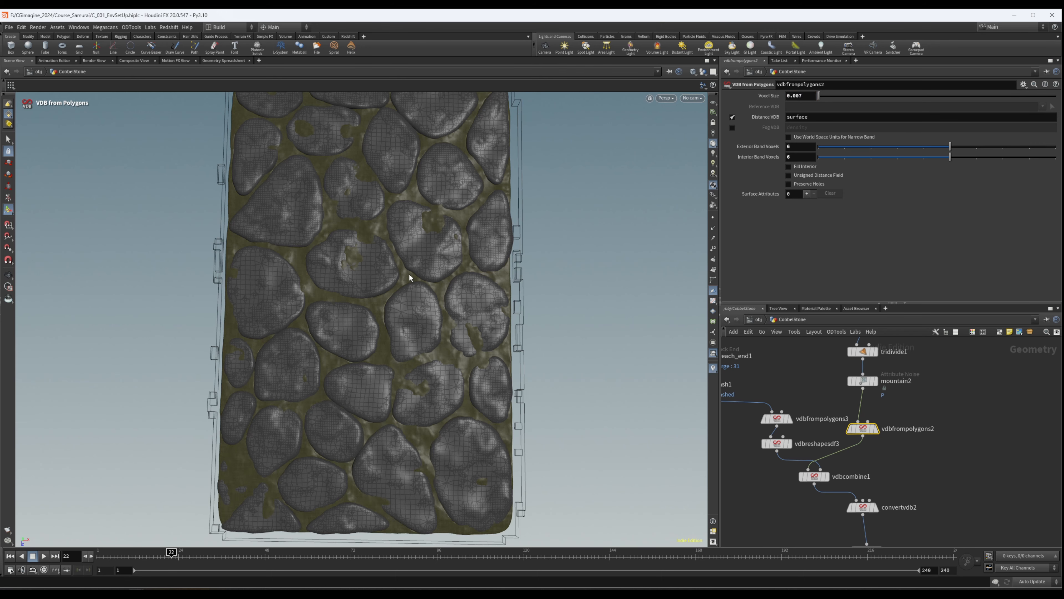
# - Examine the whole merged cobblestone slab up close and from a distance at the finer ground resolution
pyautogui.keyDown('alt'); pyautogui.moveTo(409, 273); pyautogui.dragTo(416, 270); pyautogui.keyUp('alt')
pyautogui.keyDown('alt'); pyautogui.moveTo(416, 270); pyautogui.dragTo(972, 235, button='right'); pyautogui.keyUp('alt')
pyautogui.keyDown('alt'); pyautogui.moveTo(474, 294); pyautogui.dragTo(587, 152); pyautogui.keyUp('alt')
pyautogui.keyDown('alt'); pyautogui.moveTo(612, 330); pyautogui.dragTo(357, 312); pyautogui.keyUp('alt')
pyautogui.scroll(-2, 971, 415)
pyautogui.moveTo(961, 483); pyautogui.dragTo(961, 436, button='middle')
pyautogui.scroll(-4, 961, 435)
pyautogui.press('space')
pyautogui.moveTo(369, 307)
pyautogui.mouseDown()
pyautogui.moveTo(254, 240)
pyautogui.moveTo(439, 240)
pyautogui.moveTo(365, 298)
pyautogui.mouseUp()
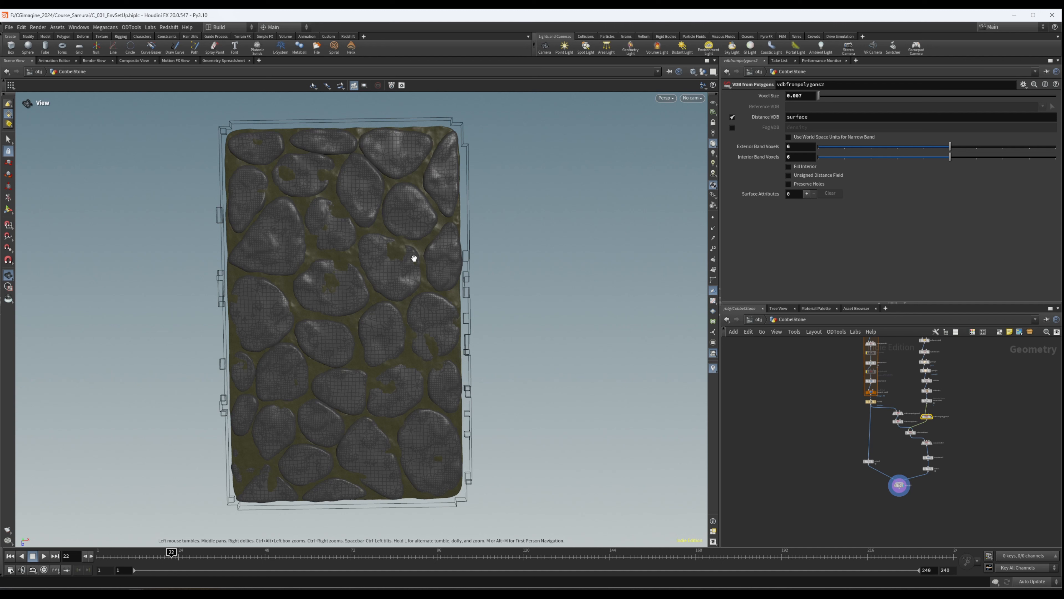
pyautogui.press('space')
pyautogui.moveTo(501, 209); pyautogui.dragTo(382, 259, button='right')
pyautogui.moveTo(382, 259); pyautogui.dragTo(388, 220)
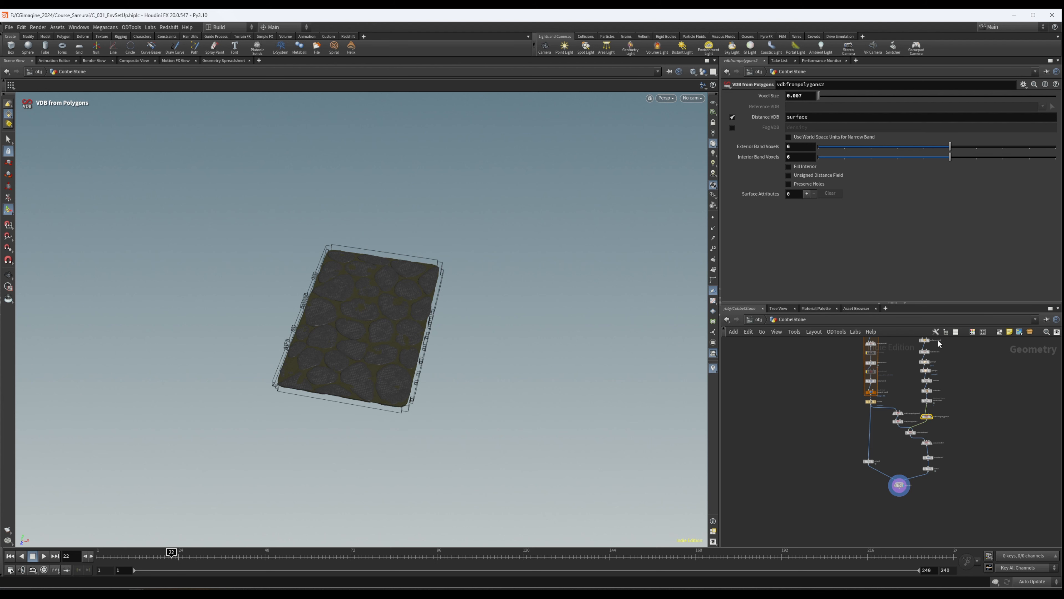
pyautogui.keyDown('alt'); pyautogui.moveTo(421, 333); pyautogui.dragTo(399, 359, button='middle'); pyautogui.keyUp('alt')
pyautogui.keyDown('alt'); pyautogui.moveTo(399, 359); pyautogui.dragTo(312, 390); pyautogui.keyUp('alt')
pyautogui.keyDown('alt'); pyautogui.moveTo(311, 390); pyautogui.dragTo(473, 276, button='right'); pyautogui.keyUp('alt')
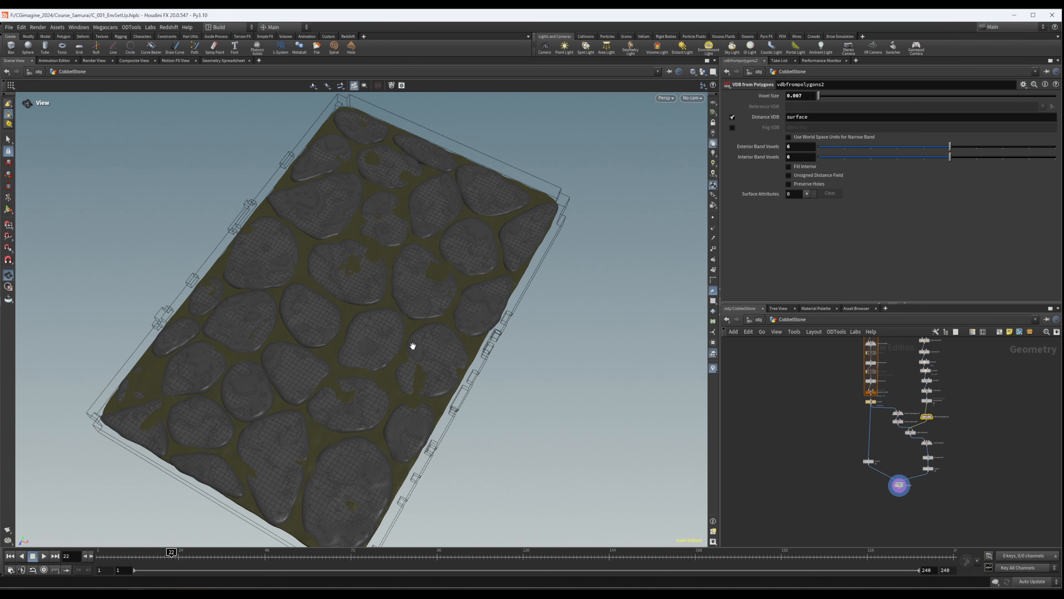
pyautogui.moveTo(363, 303); pyautogui.dragTo(413, 335)
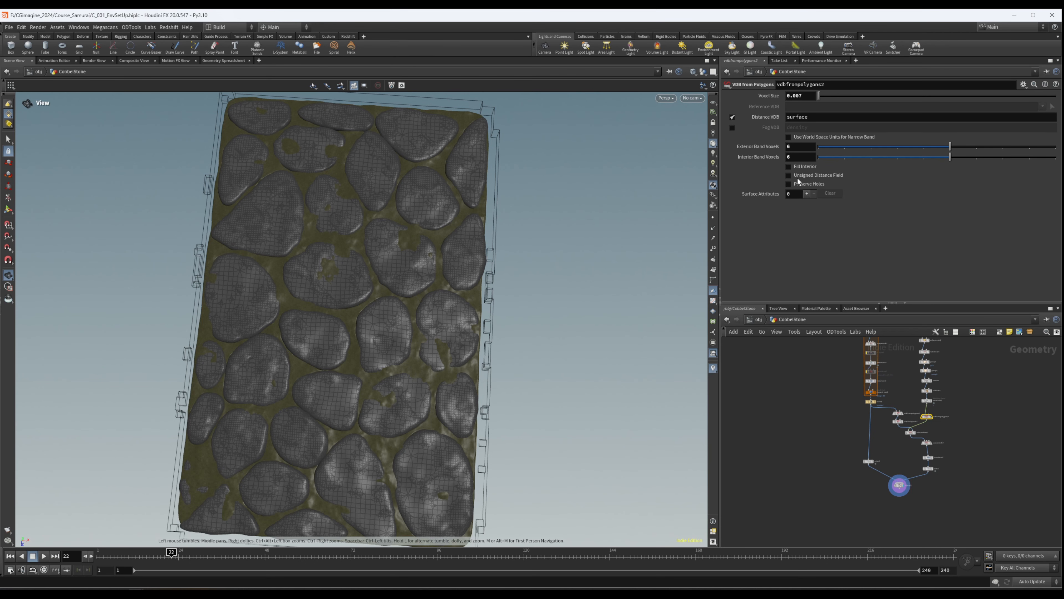
pyautogui.press('Return')
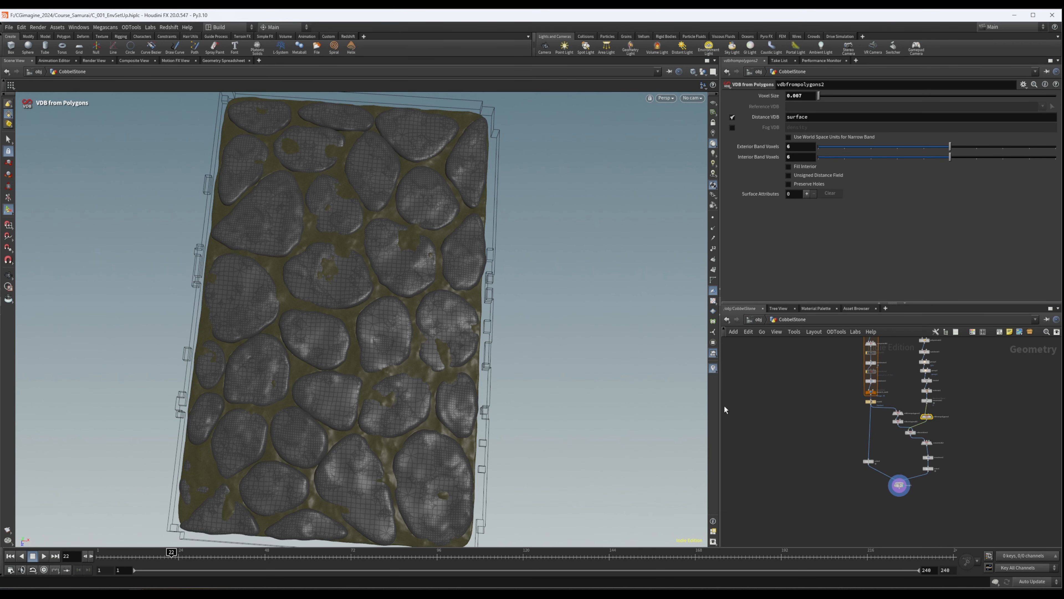
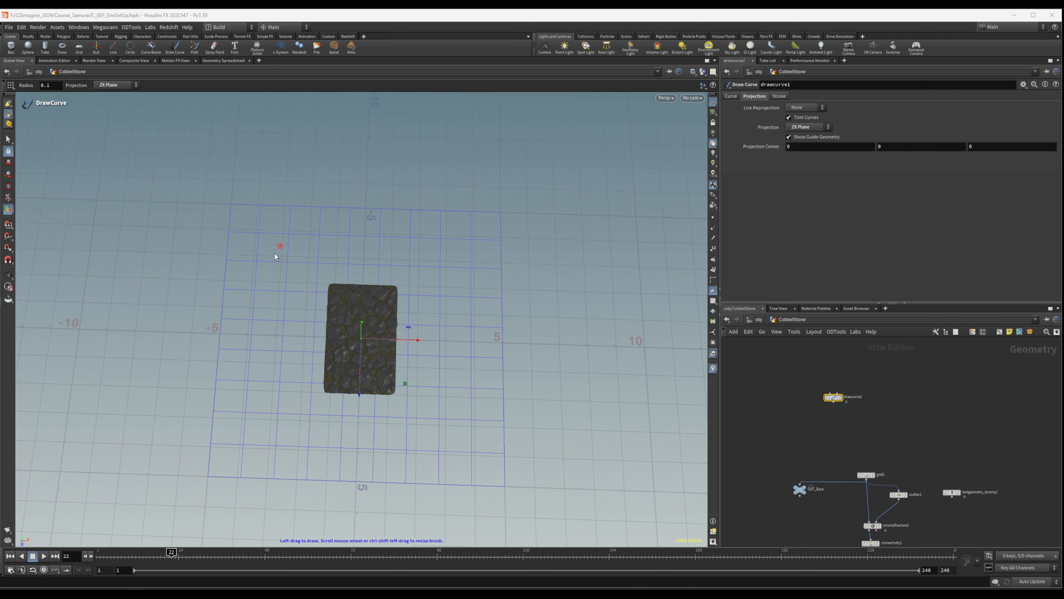
# - Draw a freehand path curve on the ZX plane through the cobblestone slab, bending widely toward positive X at its far end
pyautogui.moveTo(411, 340)
pyautogui.mouseDown()
pyautogui.moveTo(437, 218)
pyautogui.moveTo(410, 357)
pyautogui.moveTo(425, 351)
pyautogui.mouseUp()
pyautogui.keyDown('alt'); pyautogui.moveTo(425, 352); pyautogui.dragTo(334, 315, button='right'); pyautogui.keyUp('alt')
pyautogui.keyDown('alt'); pyautogui.moveTo(417, 298); pyautogui.dragTo(380, 299, button='middle'); pyautogui.keyUp('alt')
pyautogui.keyDown('alt'); pyautogui.moveTo(380, 300); pyautogui.dragTo(389, 298); pyautogui.keyUp('alt')
pyautogui.keyDown('alt'); pyautogui.moveTo(463, 190); pyautogui.dragTo(274, 252, button='right'); pyautogui.keyUp('alt')
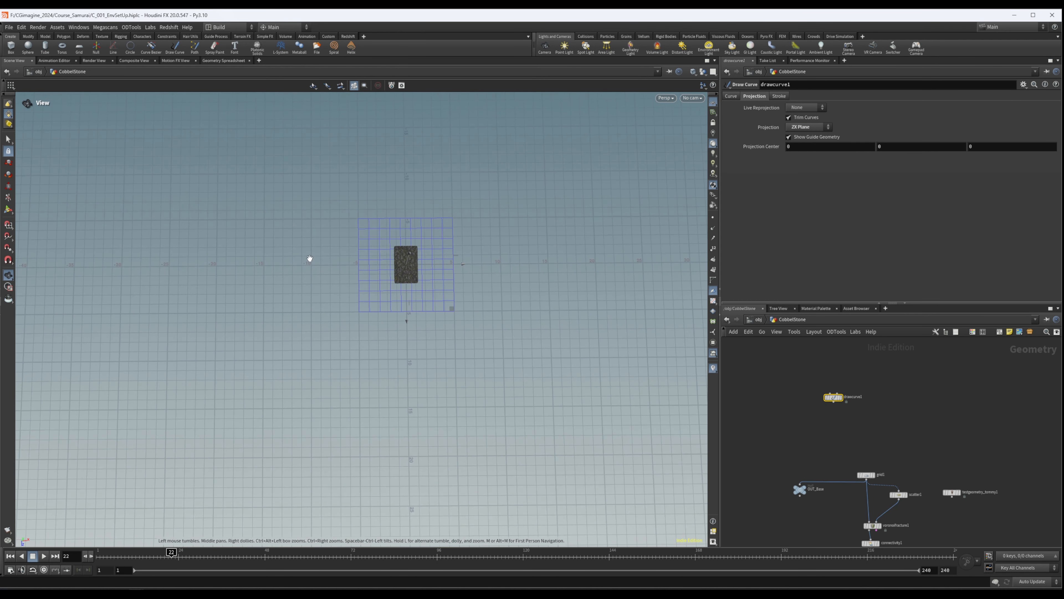
pyautogui.keyDown('alt'); pyautogui.moveTo(449, 188); pyautogui.dragTo(387, 219, button='middle'); pyautogui.keyUp('alt')
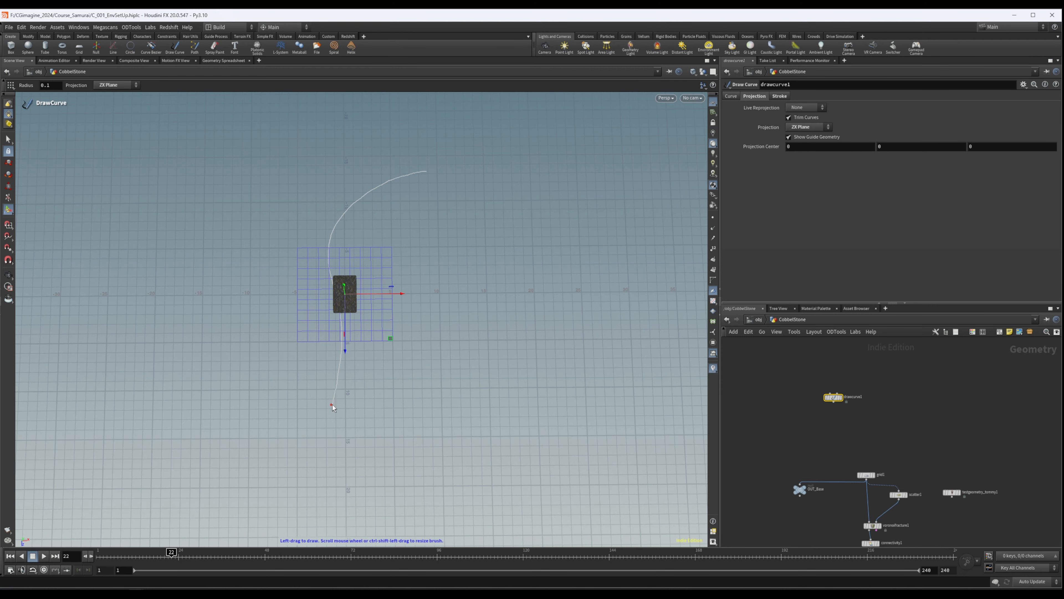
pyautogui.press('Escape')
pyautogui.moveTo(473, 321)
pyautogui.mouseDown()
pyautogui.moveTo(437, 262)
pyautogui.moveTo(500, 179)
pyautogui.moveTo(480, 329)
pyautogui.moveTo(357, 312)
pyautogui.moveTo(515, 246)
pyautogui.moveTo(487, 333)
pyautogui.moveTo(488, 290)
pyautogui.mouseUp()
pyautogui.moveTo(493, 292); pyautogui.dragTo(599, 268, button='right')
pyautogui.moveTo(326, 290); pyautogui.dragTo(459, 262, button='middle')
pyautogui.moveTo(458, 262)
pyautogui.mouseDown()
pyautogui.moveTo(473, 214)
pyautogui.moveTo(440, 198)
pyautogui.moveTo(453, 254)
pyautogui.mouseUp()
# - Turn on point display and show drawcurve1's output on its own to check the curve's point spacing
pyautogui.moveTo(867, 387); pyautogui.dragTo(855, 344, button='middle')
pyautogui.scroll(3, 821, 357)
pyautogui.moveTo(827, 347); pyautogui.dragTo(862, 349)
pyautogui.moveTo(887, 373); pyautogui.dragTo(866, 375, button='middle')
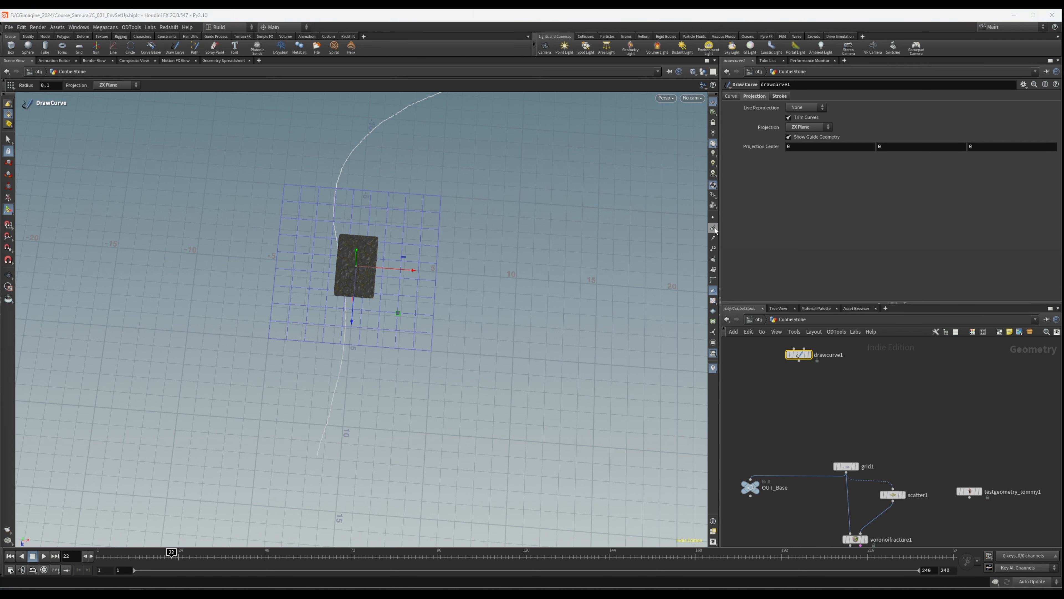
pyautogui.click(713, 218)
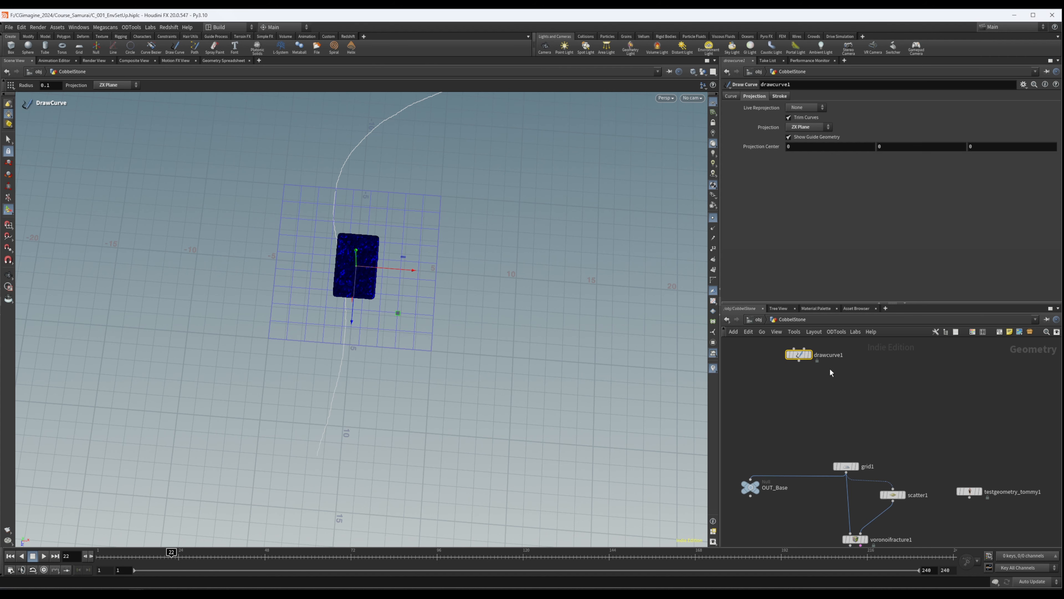
pyautogui.click(810, 355)
pyautogui.keyDown('alt'); pyautogui.moveTo(328, 243); pyautogui.dragTo(373, 271, button='right'); pyautogui.keyUp('alt')
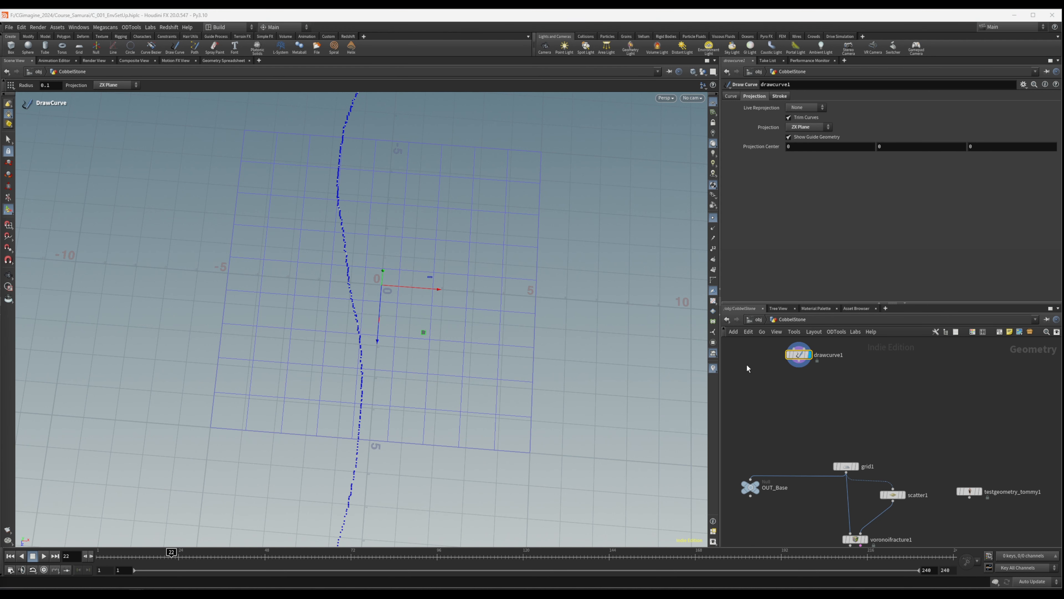
# - Add a Resample node fed by drawcurve1 and show its output
pyautogui.press('Tab')
pyautogui.write('res')
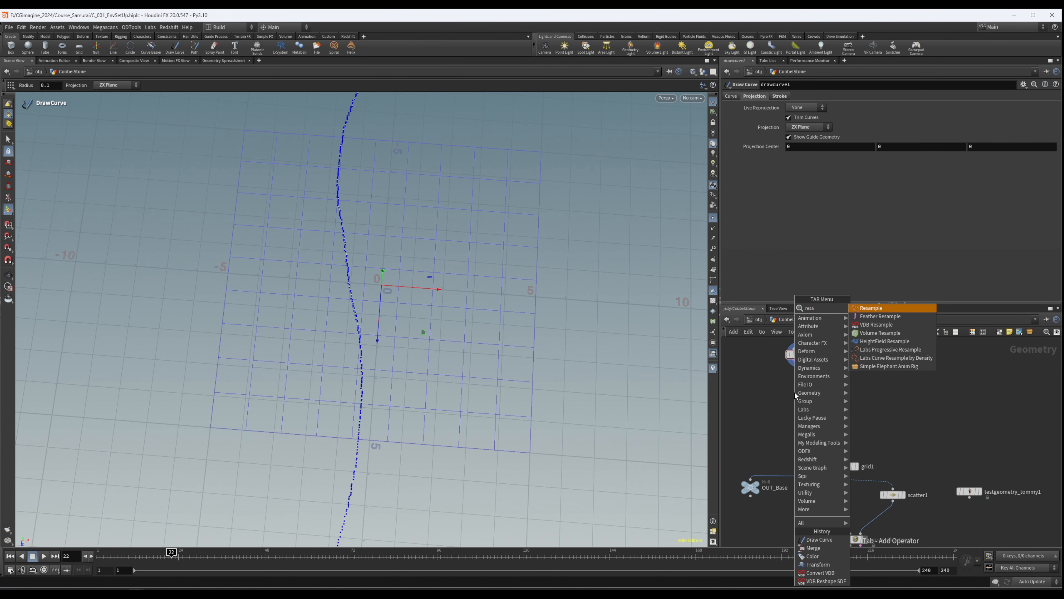
pyautogui.press('Return')
pyautogui.click(800, 379)
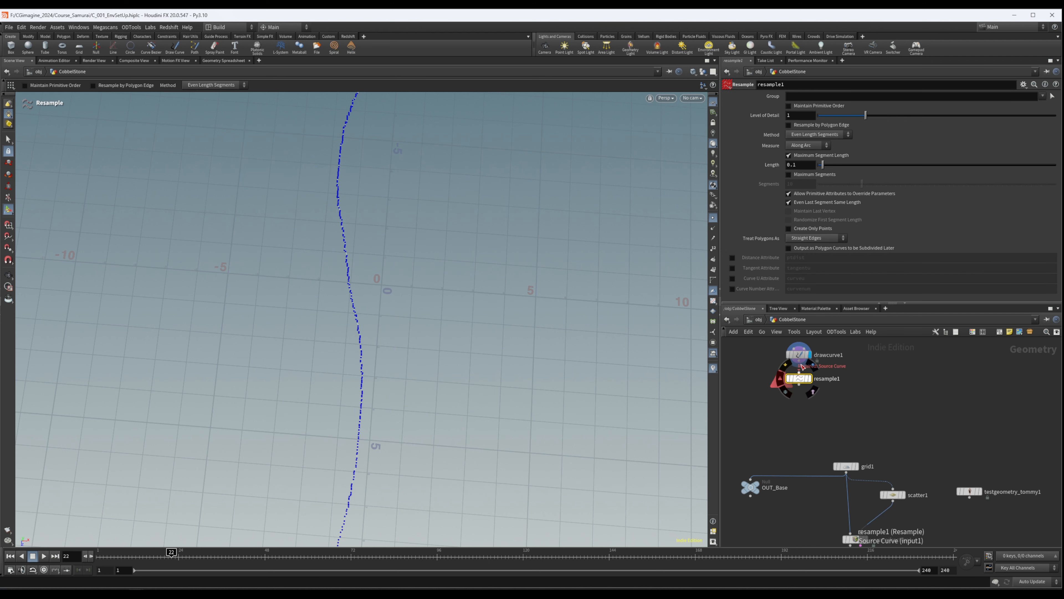
pyautogui.moveTo(800, 372); pyautogui.dragTo(799, 375)
pyautogui.click(810, 378)
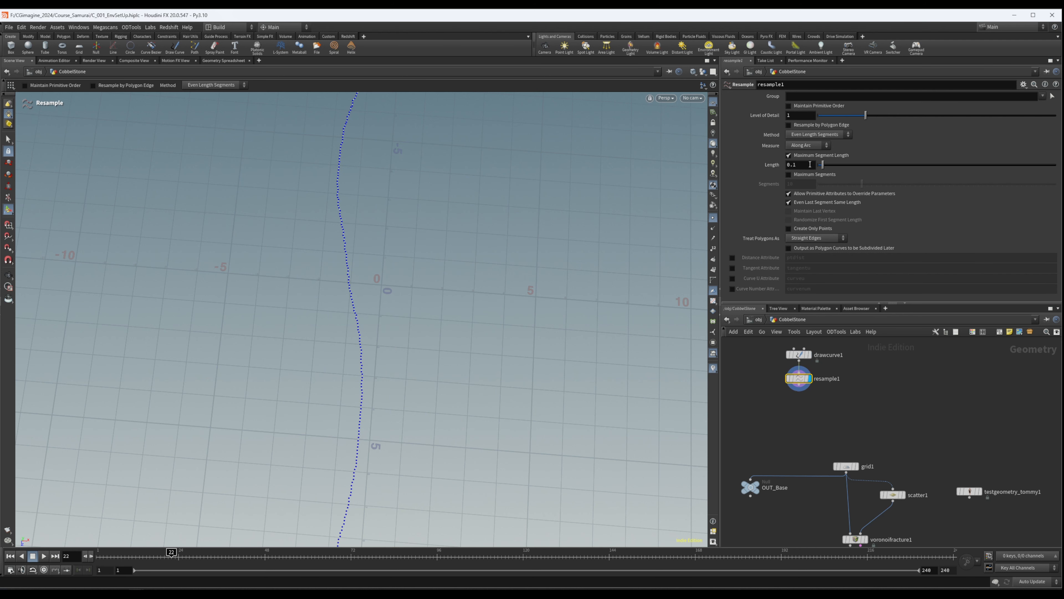
# - Set resample1's maximum segment length to 0.65 and treat polygons as Interpolating Curves
pyautogui.doubleClick(794, 165)
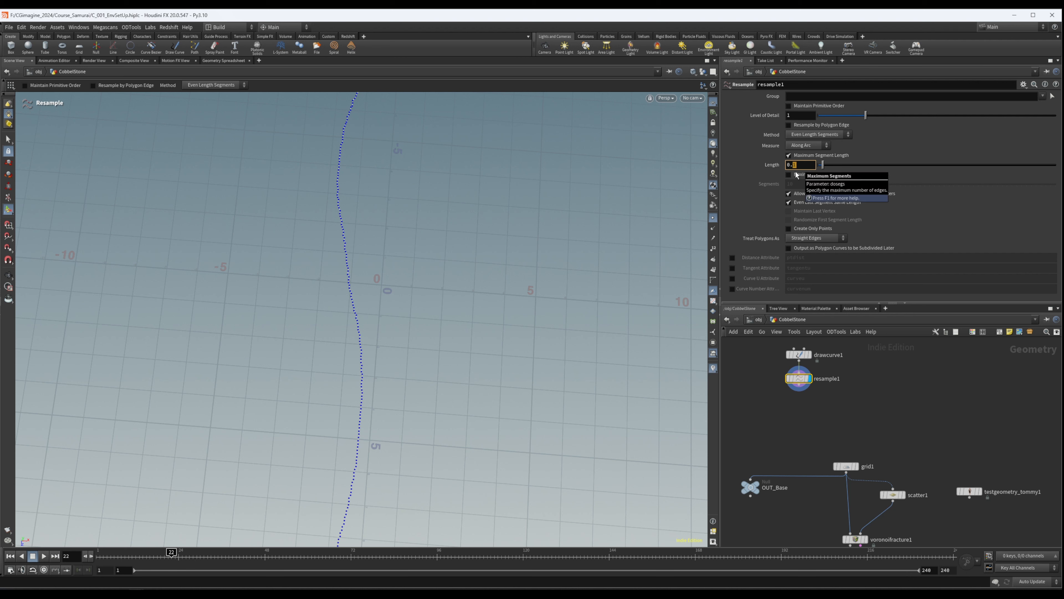
pyautogui.write('0.65')
pyautogui.press('Return')
pyautogui.press('Escape')
pyautogui.moveTo(288, 273); pyautogui.dragTo(468, 261)
pyautogui.press('Return')
pyautogui.click(829, 239)
pyautogui.click(822, 264)
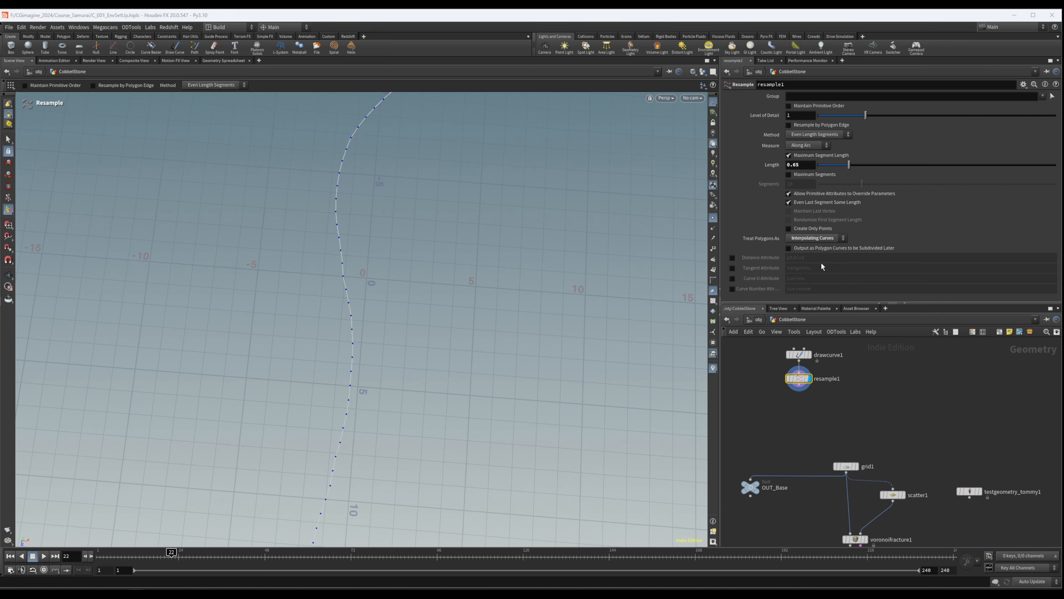
# - Enable the tangentu tangent attribute and the curveu curve U attribute on resample1
pyautogui.press('Escape')
pyautogui.moveTo(422, 320); pyautogui.dragTo(213, 341)
pyautogui.moveTo(438, 312); pyautogui.dragTo(428, 281)
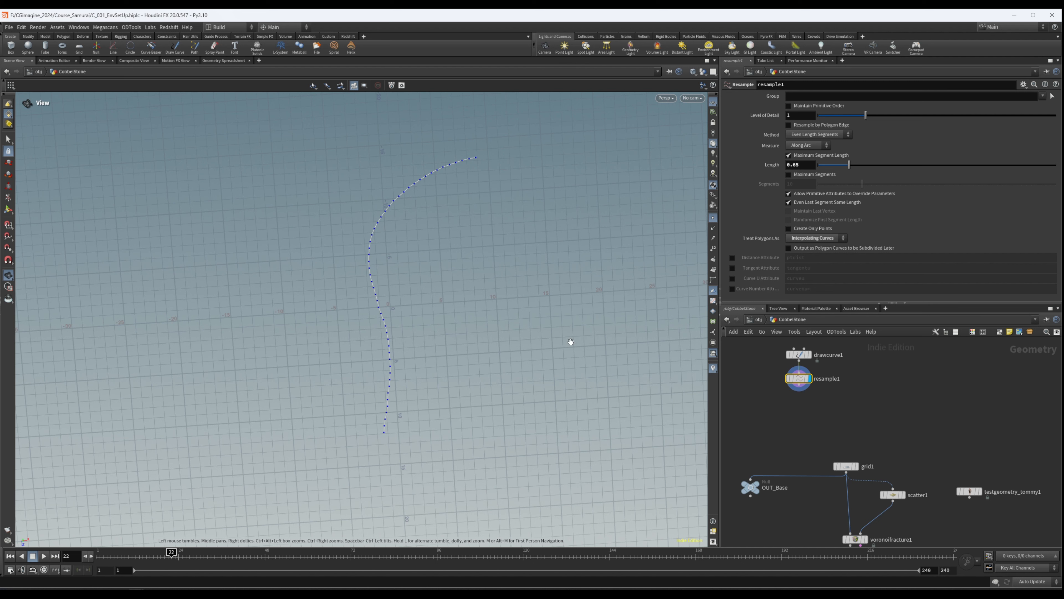
pyautogui.click(733, 268)
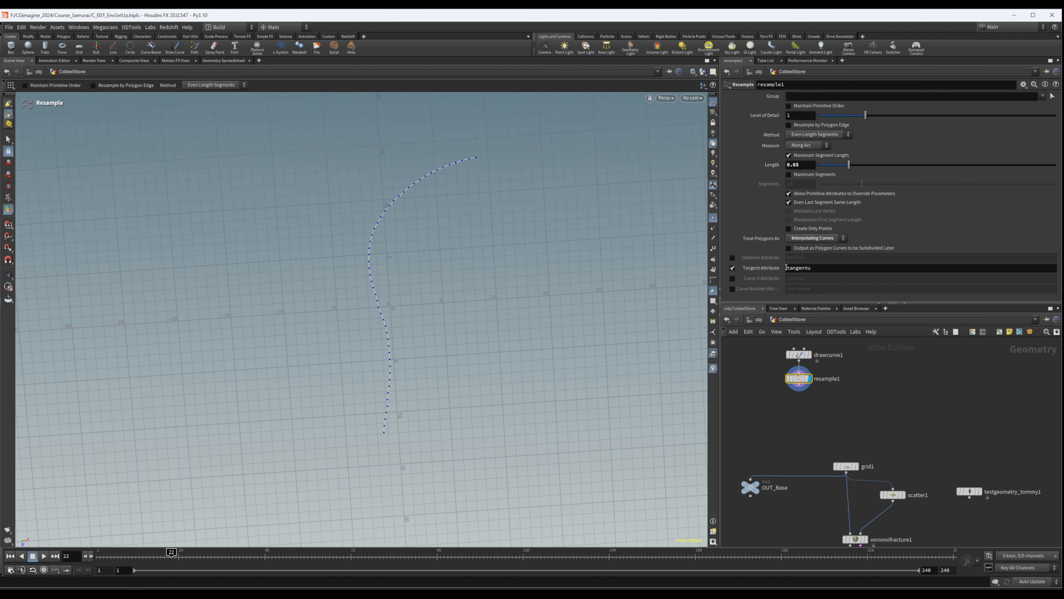
pyautogui.click(733, 279)
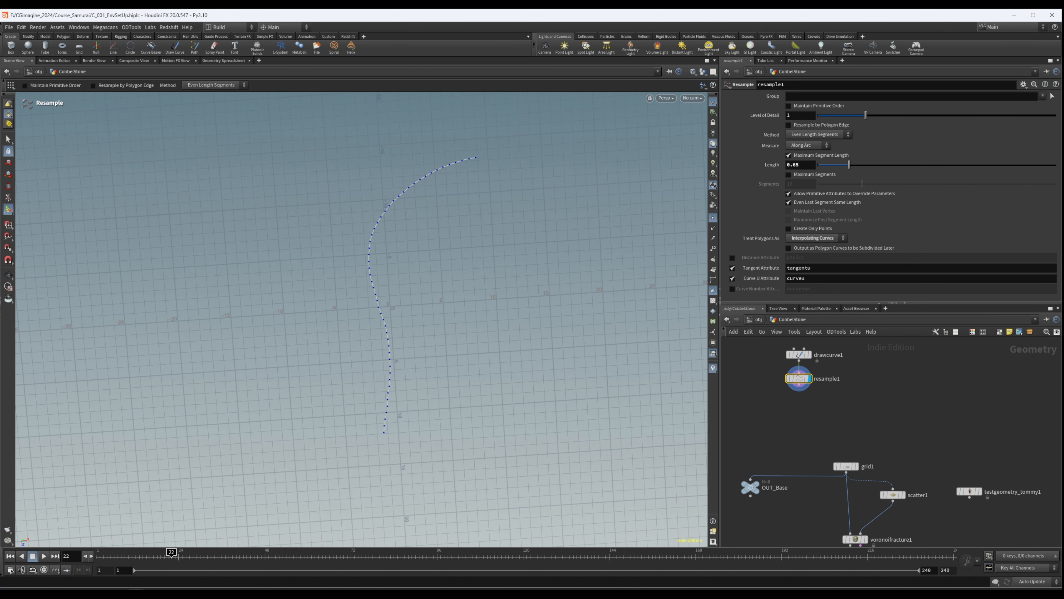
pyautogui.keyDown('alt'); pyautogui.moveTo(389, 220); pyautogui.dragTo(375, 195); pyautogui.keyUp('alt')
pyautogui.moveTo(886, 422); pyautogui.dragTo(873, 423, button='middle')
pyautogui.click(853, 414)
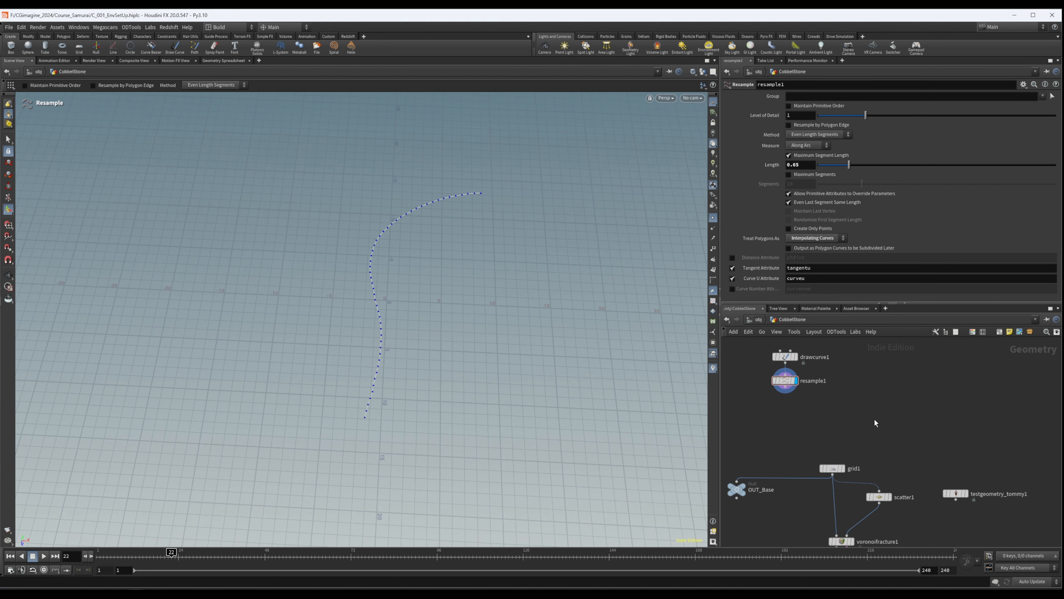
# - Add a Sweep node below resample1, using the resampled curve as its backbone, and show its output
pyautogui.scroll(2, 873, 416)
pyautogui.moveTo(789, 412); pyautogui.dragTo(846, 439, button='middle')
pyautogui.press('Tab')
pyautogui.write('sweep')
pyautogui.press('Return')
pyautogui.click(812, 431)
# - Try a Ribbon surface shape with a width of 1 on sweep1 and examine the strip along the curve
pyautogui.click(815, 138)
pyautogui.click(807, 172)
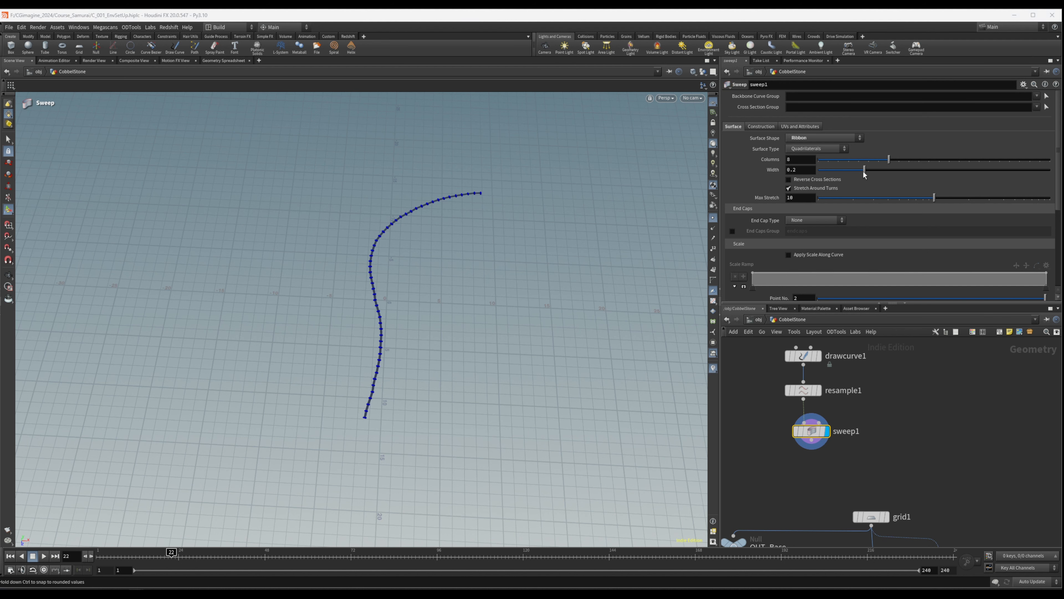
pyautogui.moveTo(864, 169); pyautogui.dragTo(1060, 174)
pyautogui.keyDown('alt'); pyautogui.moveTo(604, 313); pyautogui.dragTo(523, 283); pyautogui.keyUp('alt')
pyautogui.keyDown('alt'); pyautogui.moveTo(522, 283); pyautogui.dragTo(656, 269, button='right'); pyautogui.keyUp('alt')
pyautogui.keyDown('alt'); pyautogui.moveTo(365, 310); pyautogui.dragTo(458, 322); pyautogui.keyUp('alt')
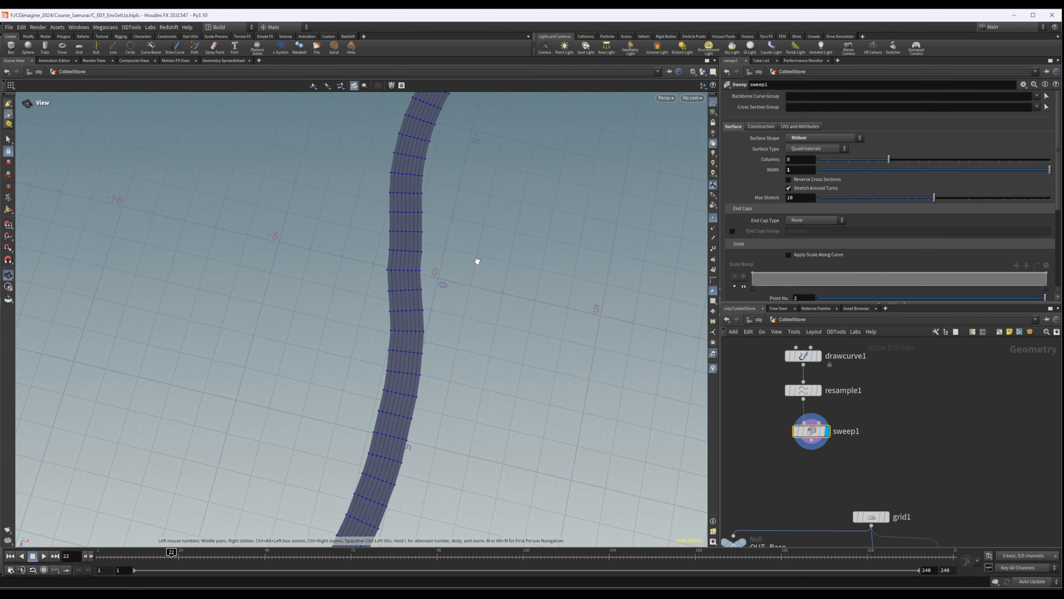
pyautogui.keyDown('alt'); pyautogui.moveTo(582, 224); pyautogui.dragTo(533, 270, button='middle'); pyautogui.keyUp('alt')
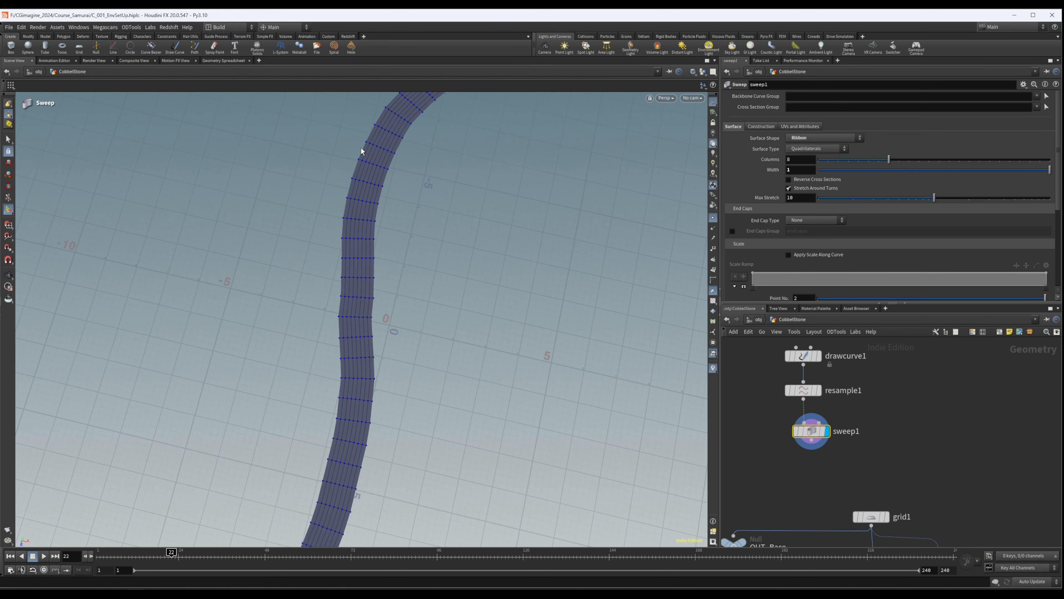
pyautogui.scroll(5, 376, 162)
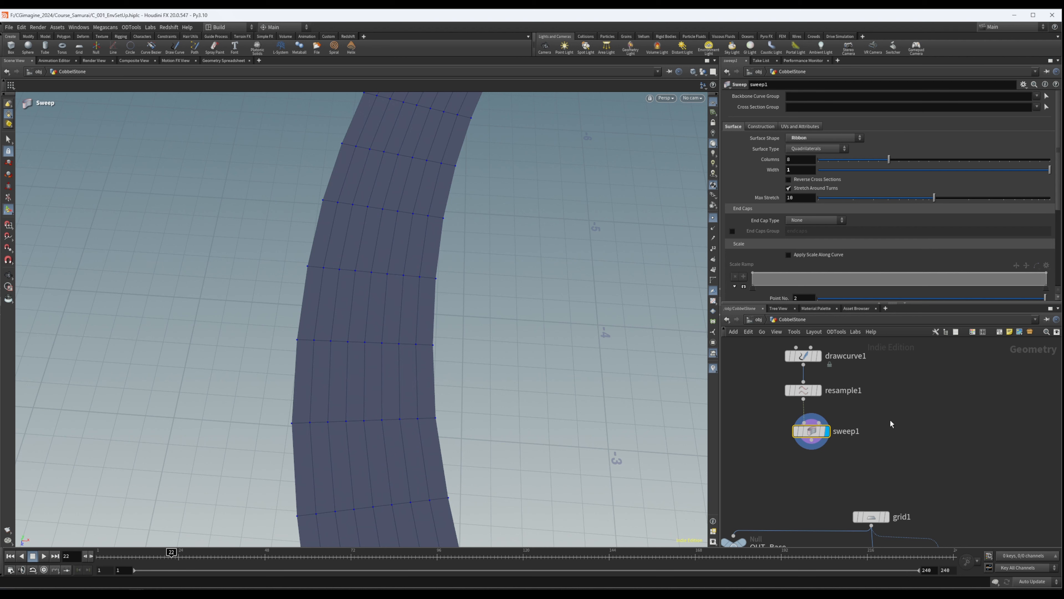
# - Switch sweep1's surface shape to Second Input Cross Sections and add a Line node for the profile
pyautogui.moveTo(828, 429); pyautogui.dragTo(828, 436)
pyautogui.click(823, 139)
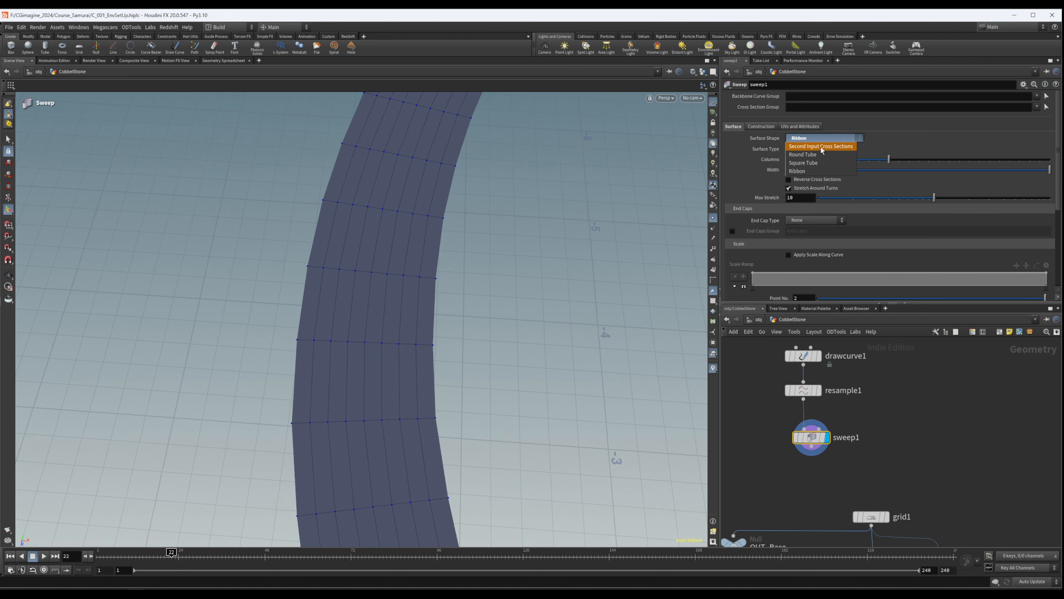
pyautogui.click(821, 146)
pyautogui.press('Tab')
pyautogui.write('l')
pyautogui.press('Return')
pyautogui.click(925, 379)
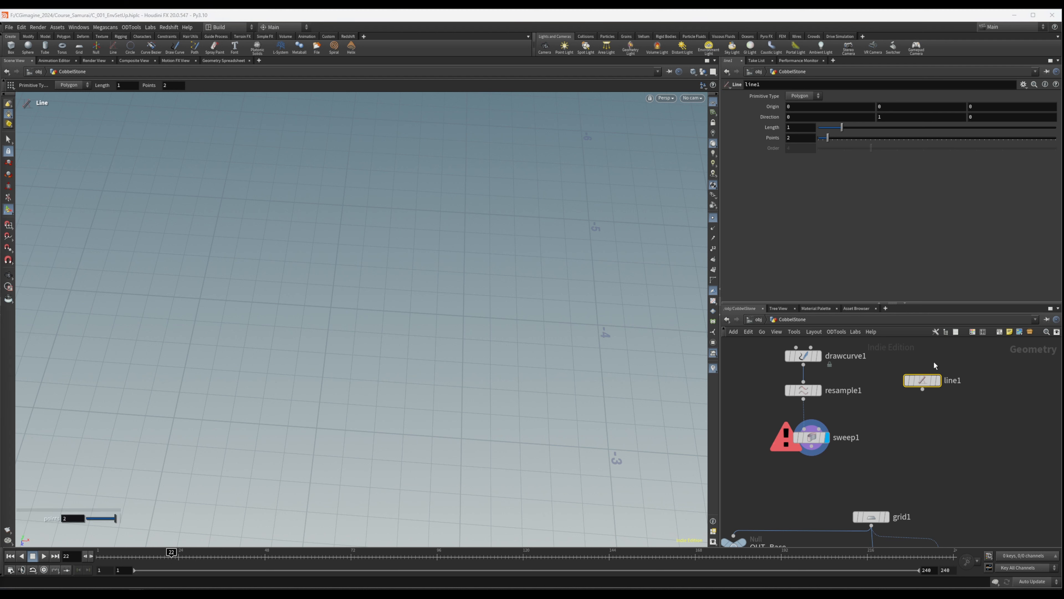
# - Set line1's direction to 1, 0, 0, its length to 7 and its points to 10
pyautogui.click(817, 117)
pyautogui.press('Tab')
pyautogui.write('0')
pyautogui.press('Return')
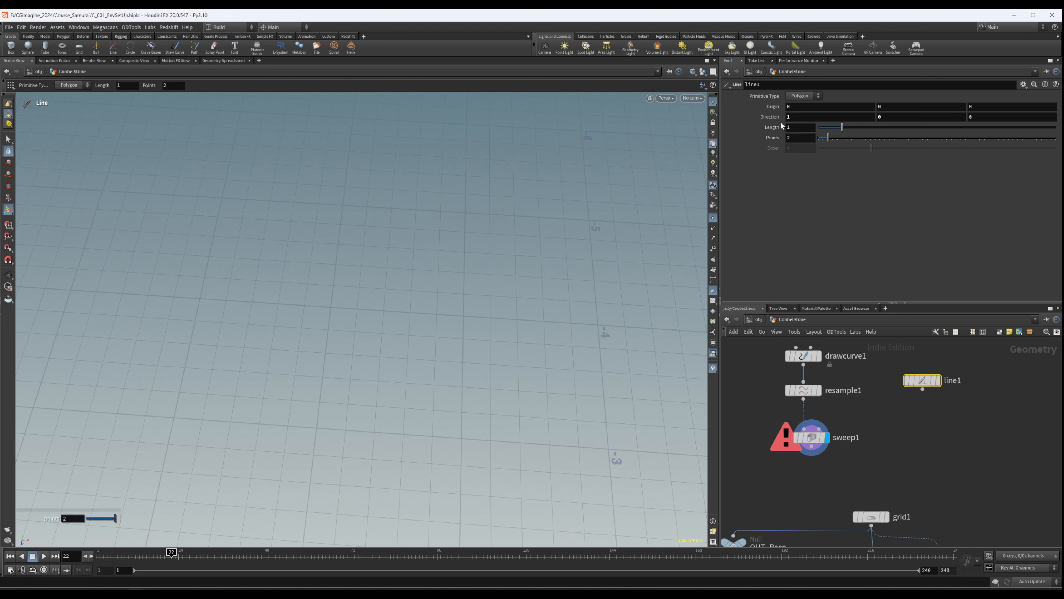
pyautogui.click(812, 129)
pyautogui.write('7')
pyautogui.press('Return')
pyautogui.click(800, 137)
pyautogui.write('10')
pyautogui.press('Return')
# - Wire line1 into sweep1's cross-section input and examine the wide path surface
pyautogui.moveTo(929, 382); pyautogui.dragTo(820, 429)
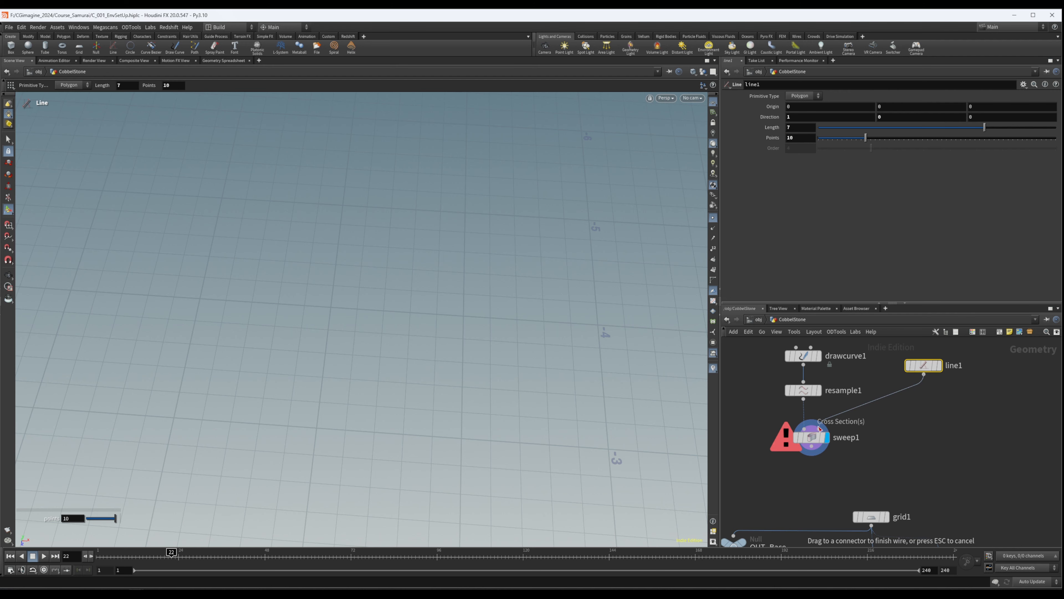
pyautogui.click(820, 428)
pyautogui.keyDown('alt'); pyautogui.moveTo(101, 378); pyautogui.dragTo(325, 257, button='right'); pyautogui.keyUp('alt')
pyautogui.moveTo(325, 256)
pyautogui.keyDown('alt'); pyautogui.mouseDown()
pyautogui.moveTo(323, 314)
pyautogui.moveTo(161, 268)
pyautogui.moveTo(294, 333)
pyautogui.moveTo(368, 162)
pyautogui.moveTo(337, 247)
pyautogui.mouseUp(); pyautogui.keyUp('alt')
pyautogui.moveTo(338, 247); pyautogui.dragTo(746, 212, button='right')
pyautogui.moveTo(356, 253)
pyautogui.mouseDown()
pyautogui.moveTo(340, 262)
pyautogui.moveTo(342, 250)
pyautogui.mouseUp()
pyautogui.keyDown('alt'); pyautogui.moveTo(343, 250); pyautogui.dragTo(261, 264, button='right'); pyautogui.keyUp('alt')
pyautogui.click(814, 437)
pyautogui.moveTo(969, 406); pyautogui.dragTo(955, 437, button='middle')
pyautogui.moveTo(911, 399); pyautogui.dragTo(913, 396)
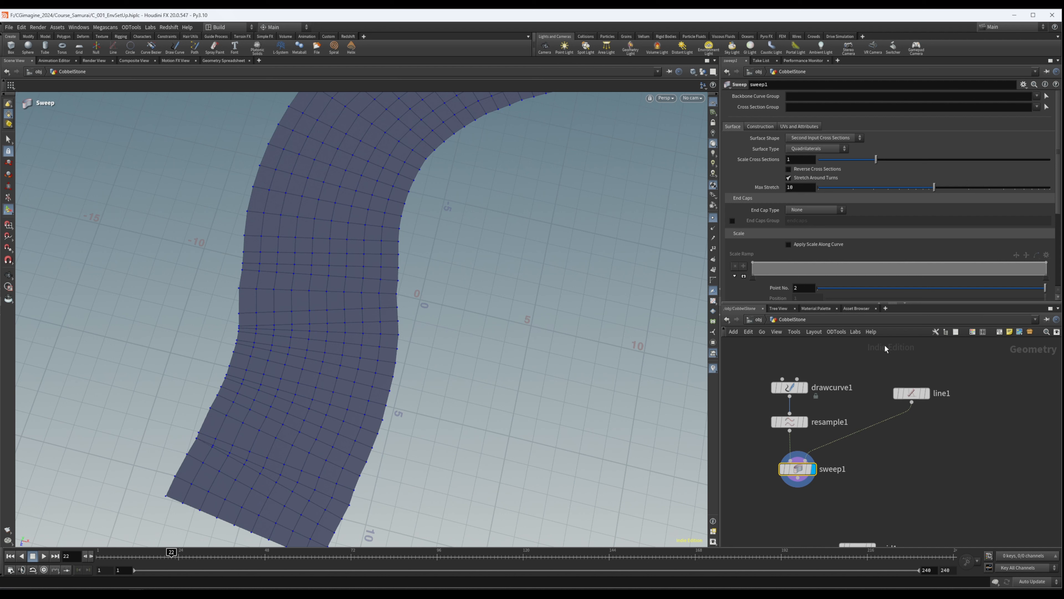
# - Show line1 and link its X origin to its length with the expression ch("dist")/2
pyautogui.click(928, 393)
pyautogui.moveTo(955, 381); pyautogui.dragTo(920, 403)
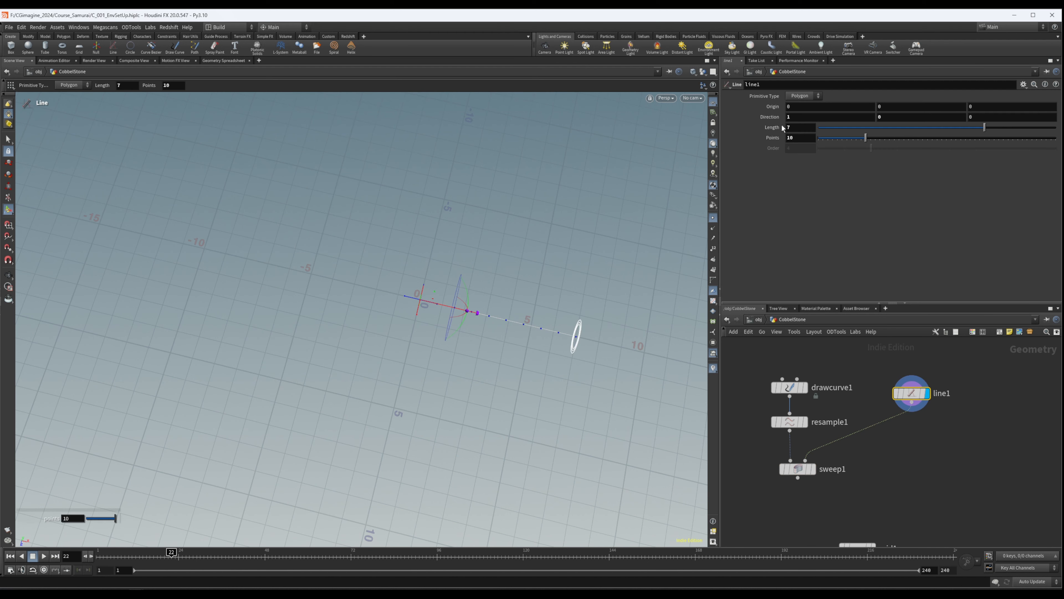
pyautogui.rightClick(799, 128)
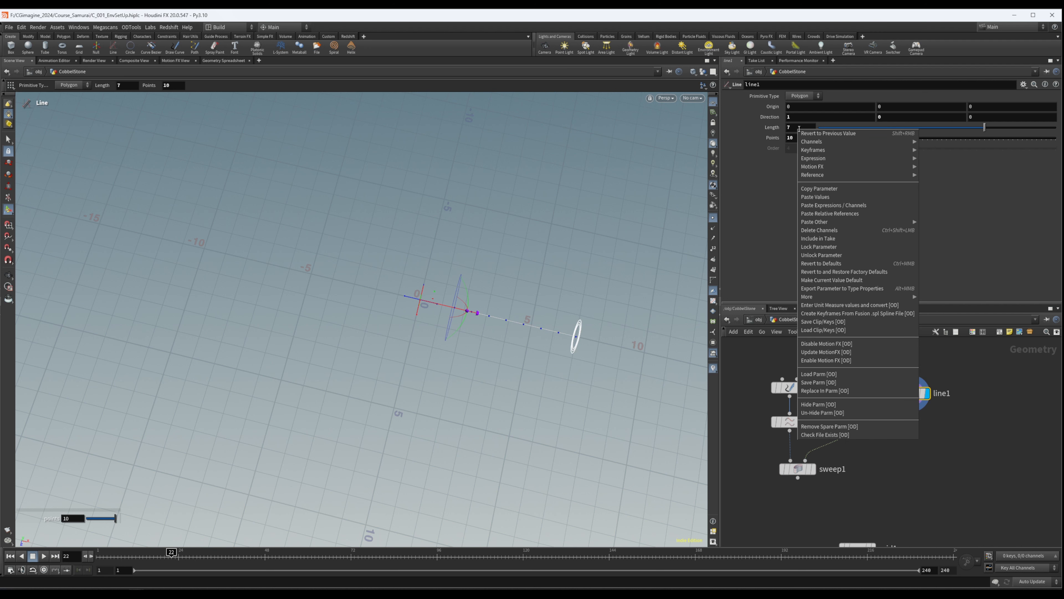
pyautogui.click(823, 190)
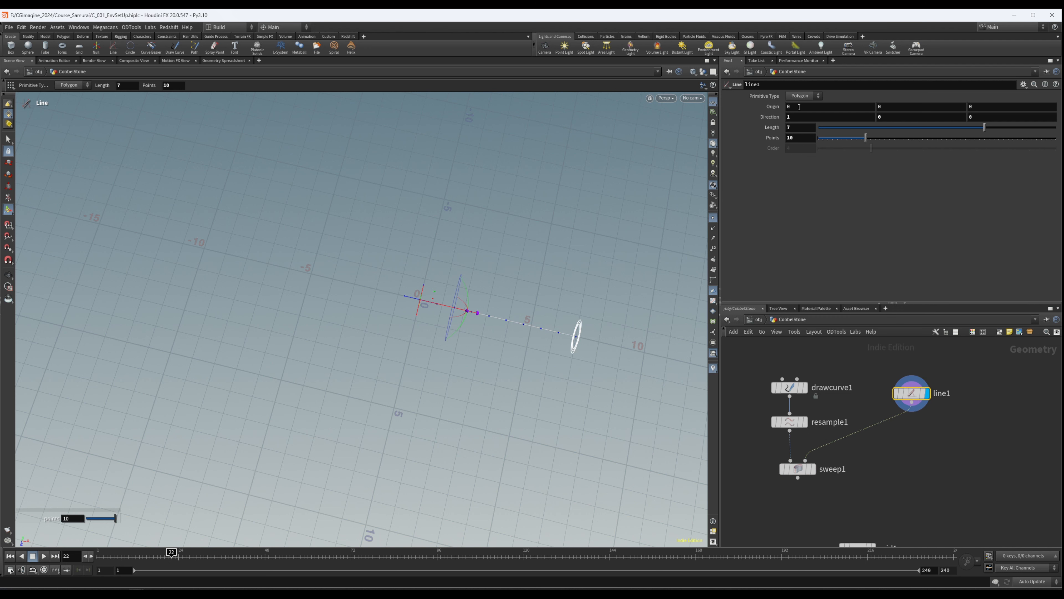
pyautogui.rightClick(799, 108)
pyautogui.click(839, 193)
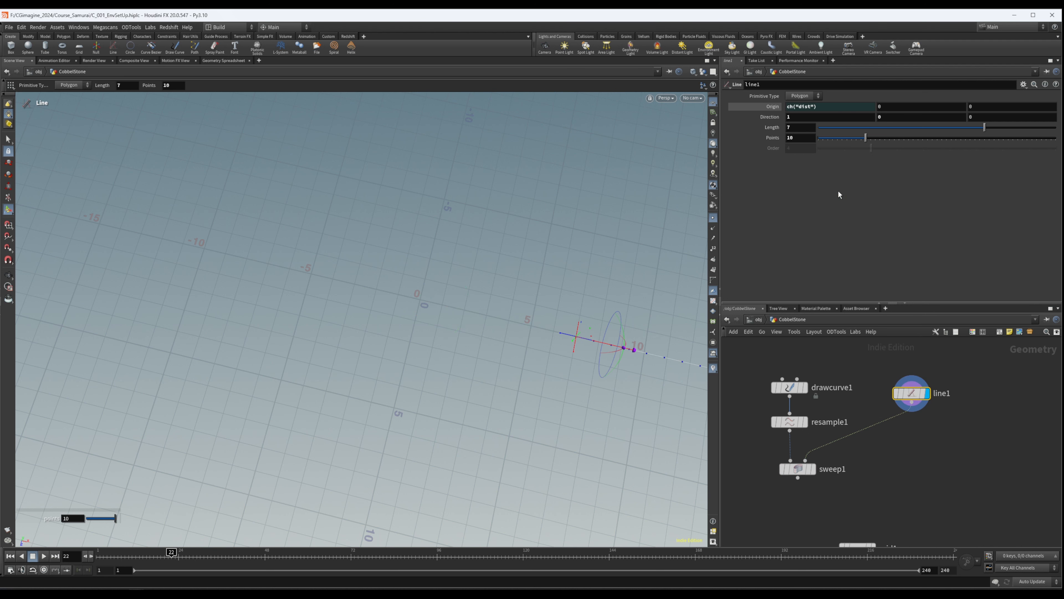
pyautogui.click(826, 110)
pyautogui.write('/')
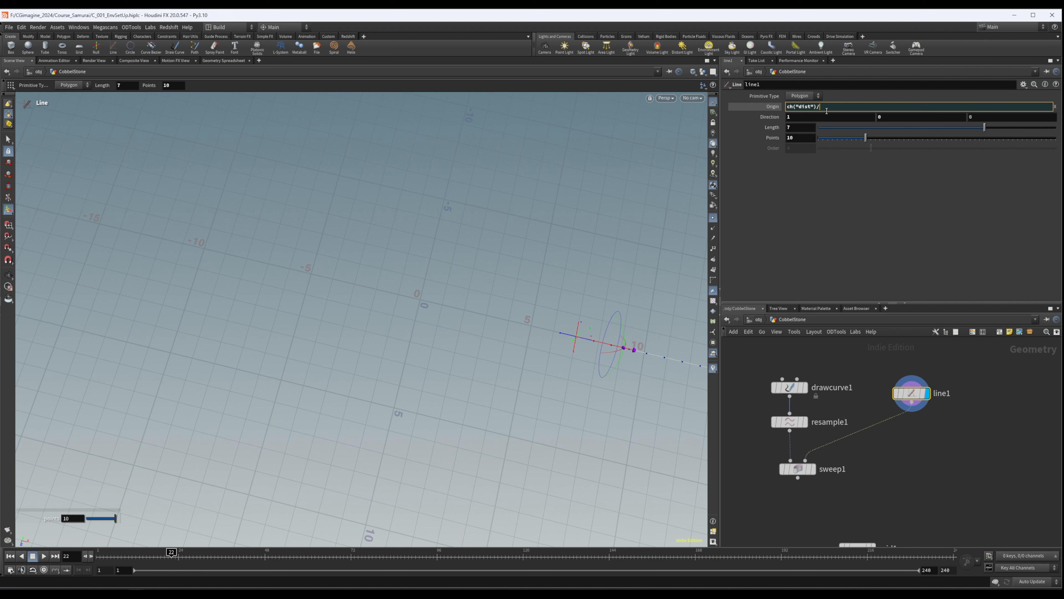
pyautogui.write('2')
pyautogui.press('Return')
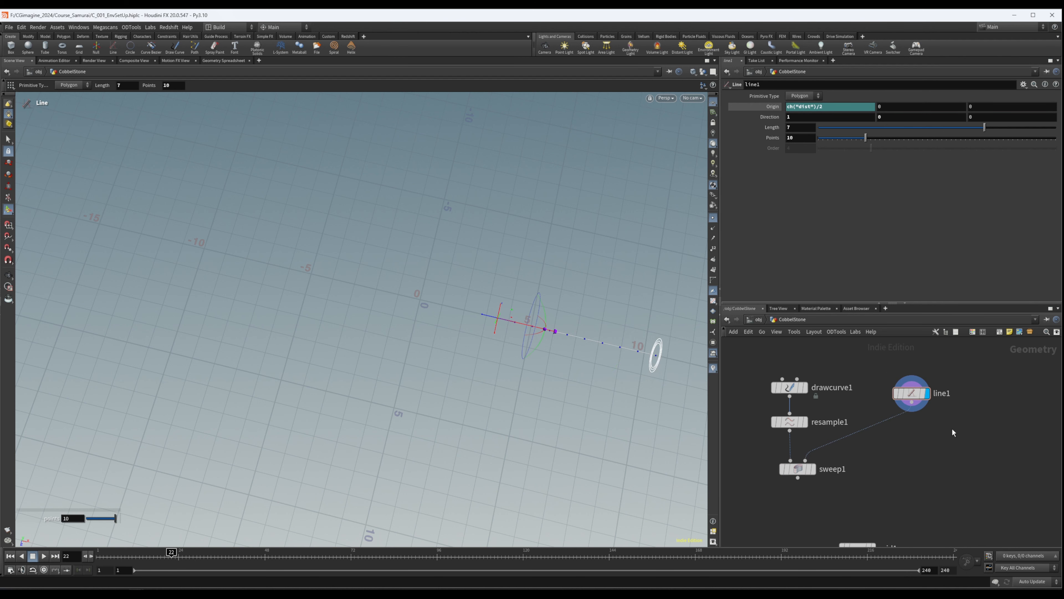
# - Change line1's X origin expression to ch("dist")/-2 and check that the line is centred on the world origin
pyautogui.press('Escape')
pyautogui.moveTo(572, 365); pyautogui.dragTo(561, 267)
pyautogui.moveTo(560, 267); pyautogui.dragTo(498, 274, button='middle')
pyautogui.moveTo(498, 275); pyautogui.dragTo(530, 280, button='right')
pyautogui.moveTo(529, 281); pyautogui.dragTo(487, 284, button='middle')
pyautogui.moveTo(487, 284); pyautogui.dragTo(493, 313)
pyautogui.moveTo(493, 312); pyautogui.dragTo(507, 301, button='middle')
pyautogui.press('Return')
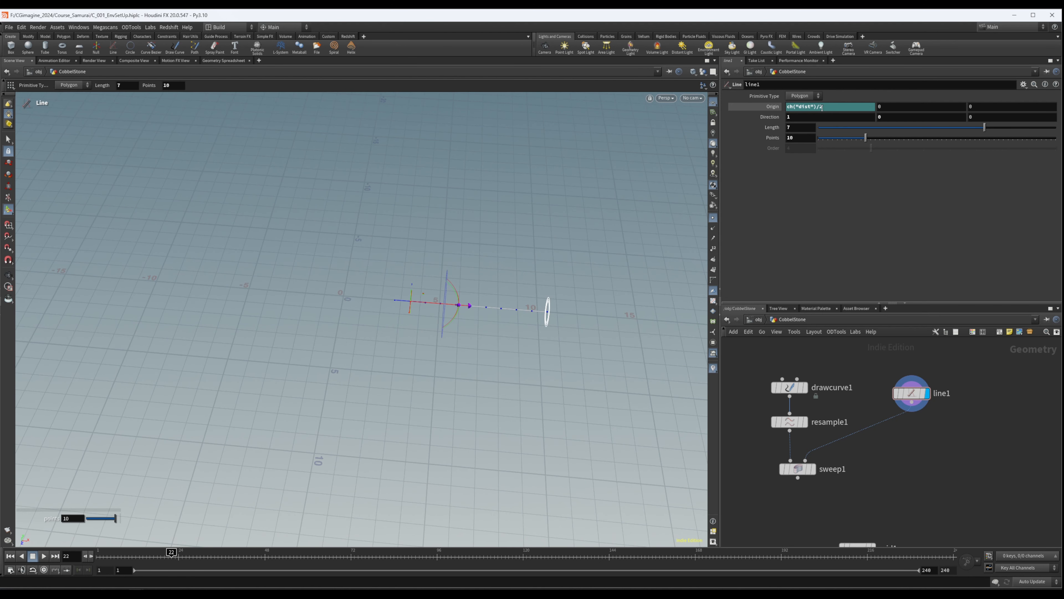
pyautogui.click(822, 108)
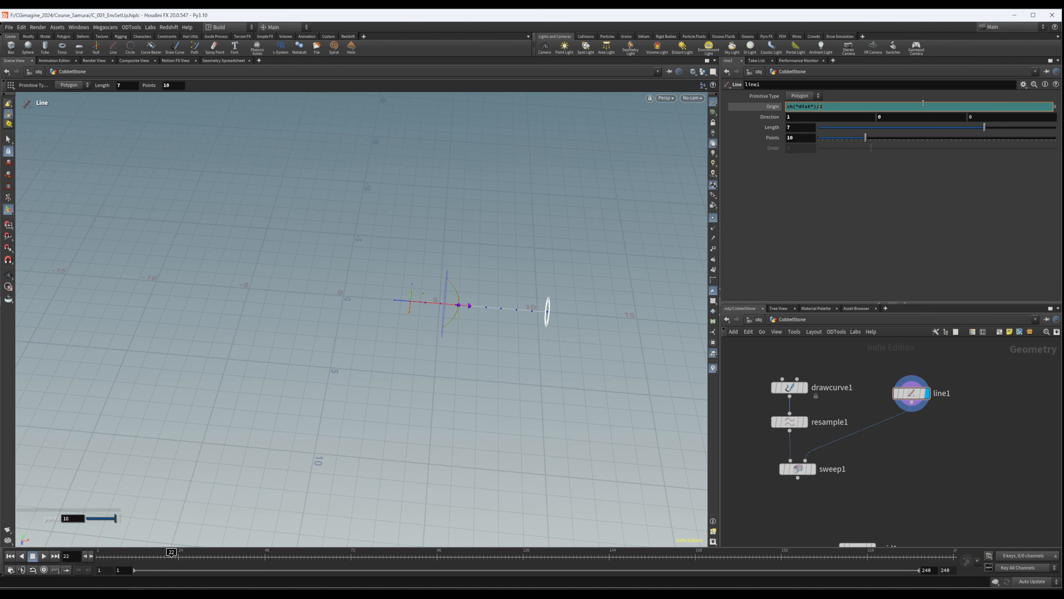
pyautogui.press('Return')
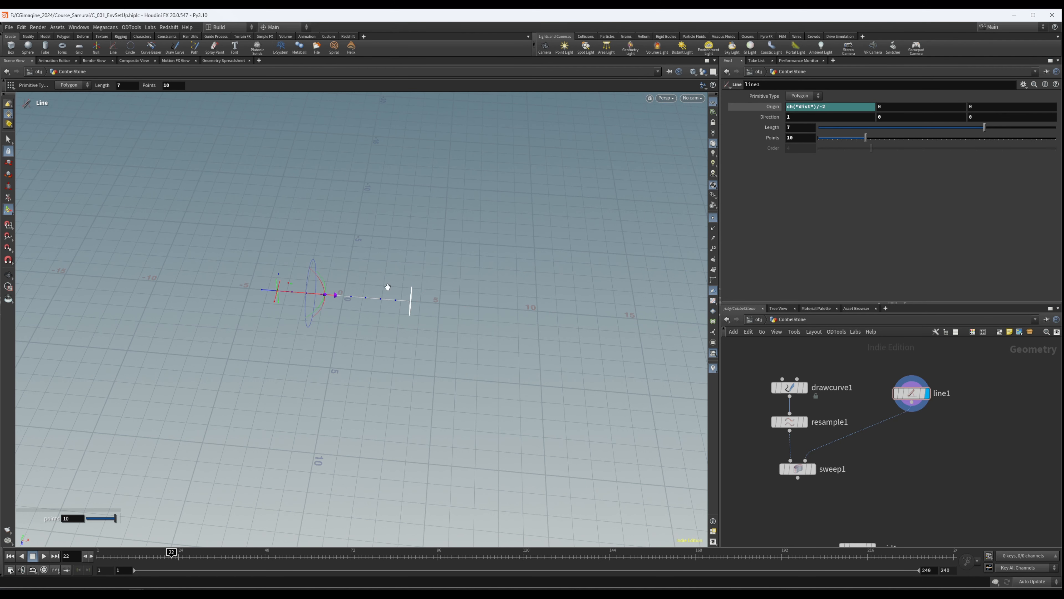
pyautogui.keyDown('alt'); pyautogui.moveTo(388, 287); pyautogui.dragTo(339, 337); pyautogui.keyUp('alt')
pyautogui.keyDown('alt'); pyautogui.moveTo(340, 338); pyautogui.dragTo(833, 236, button='right'); pyautogui.keyUp('alt')
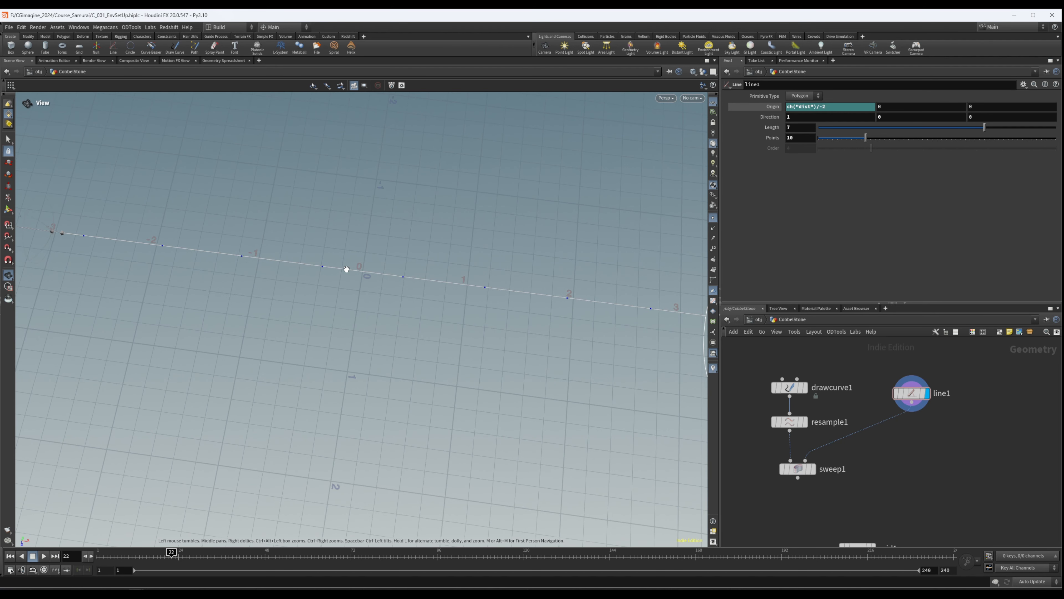
# - Add a Soft Transform node below line1, wire line1 into it and display its result
pyautogui.scroll(-1, 947, 417)
pyautogui.moveTo(954, 445); pyautogui.dragTo(921, 435, button='middle')
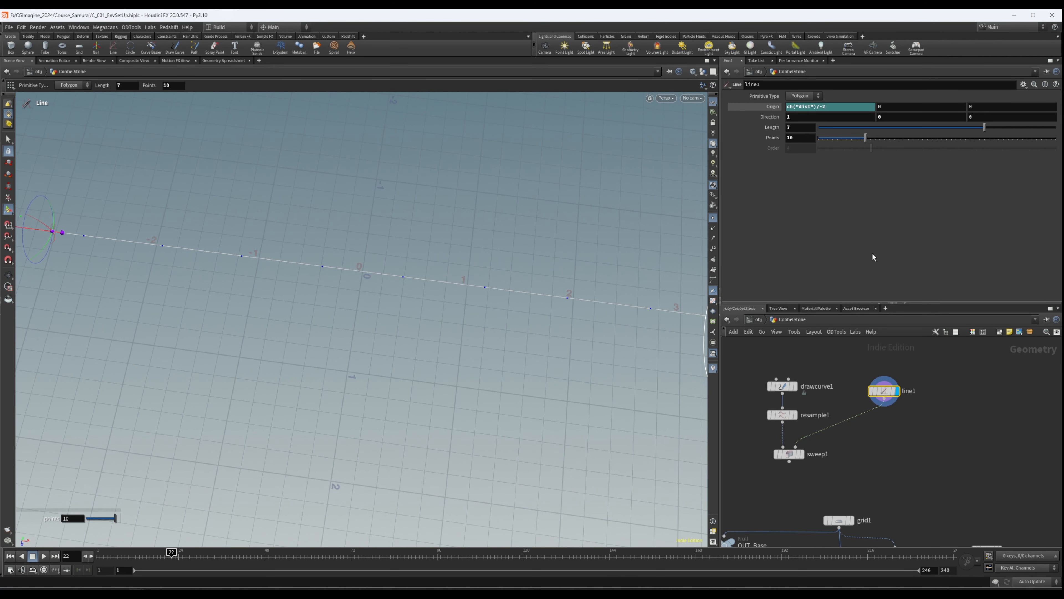
pyautogui.moveTo(903, 421); pyautogui.dragTo(909, 414, button='middle')
pyautogui.press('Tab')
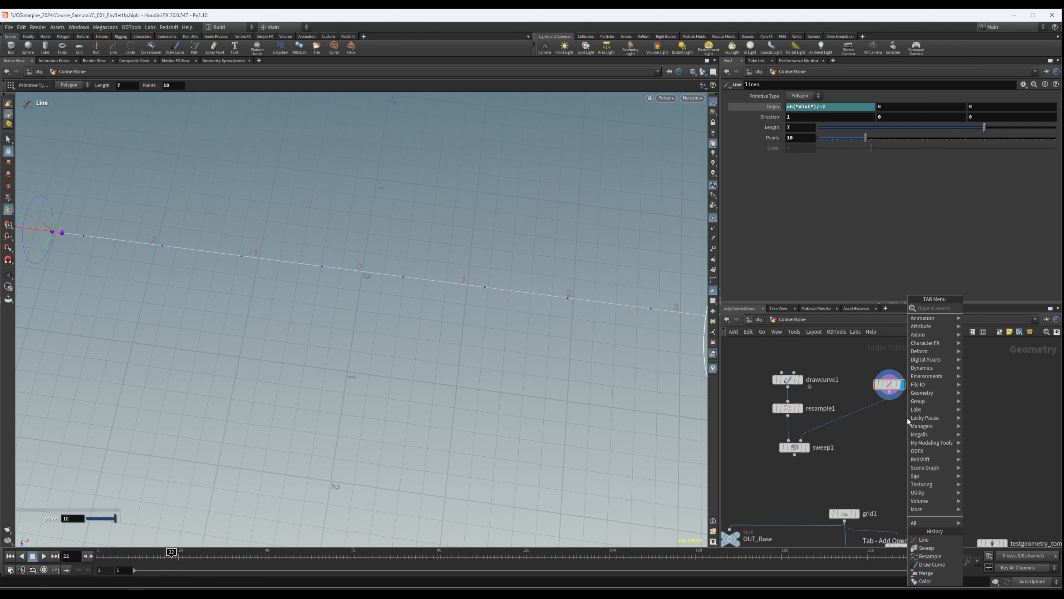
pyautogui.write('softra')
pyautogui.press('Return')
pyautogui.click(897, 419)
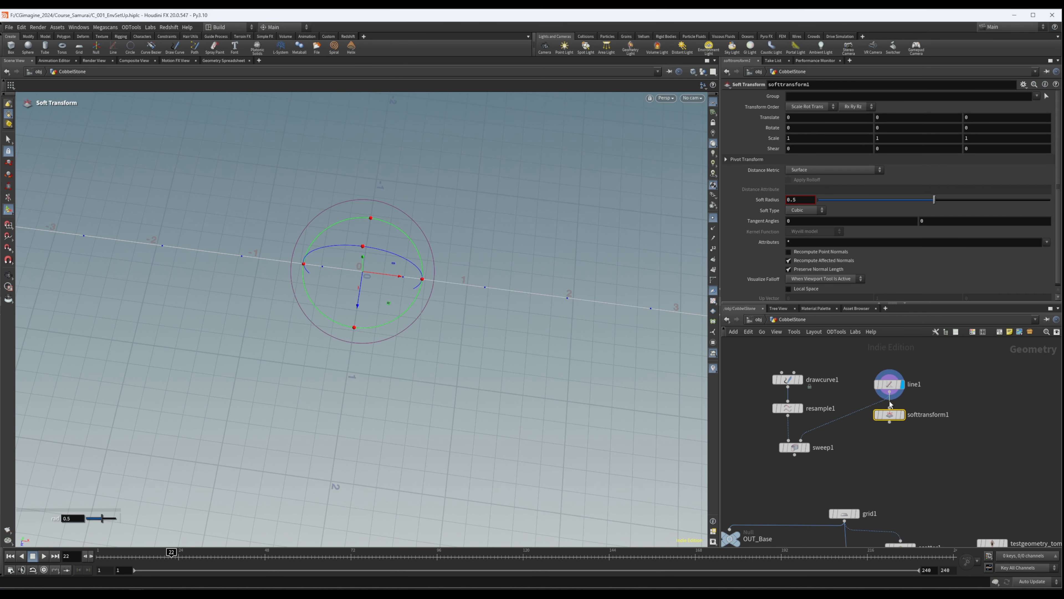
pyautogui.click(907, 399)
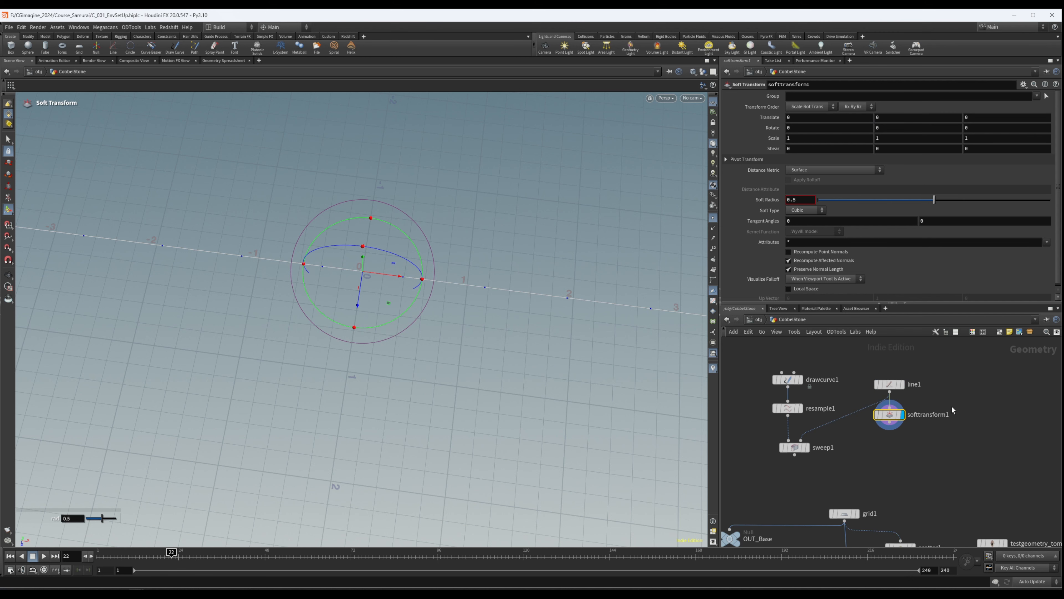
pyautogui.moveTo(889, 414); pyautogui.dragTo(889, 416)
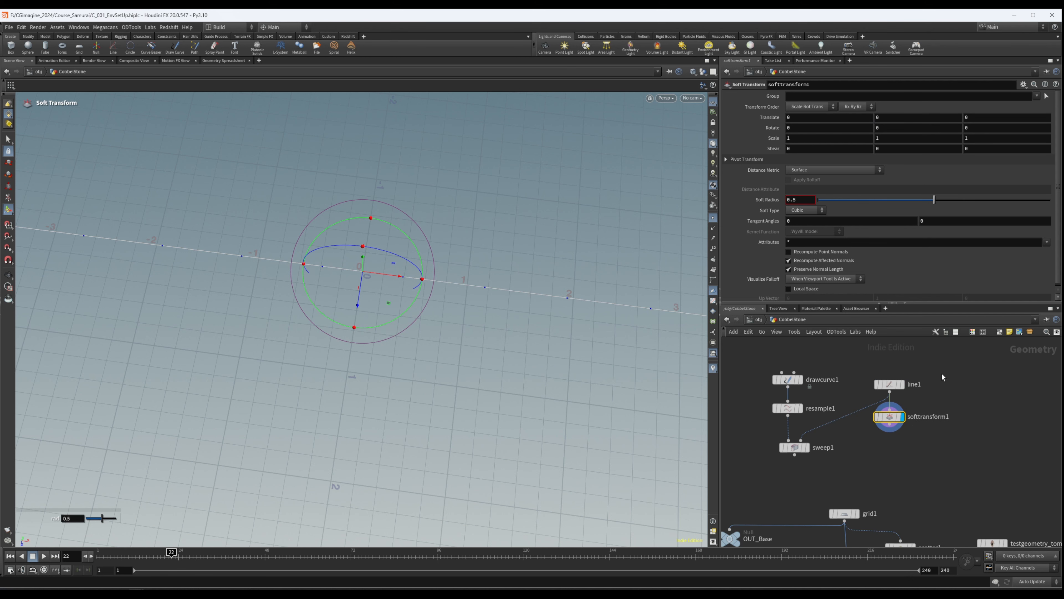
pyautogui.moveTo(422, 267)
pyautogui.keyDown('alt'); pyautogui.mouseDown()
pyautogui.moveTo(442, 206)
pyautogui.moveTo(425, 278)
pyautogui.mouseUp(); pyautogui.keyUp('alt')
pyautogui.press('Return')
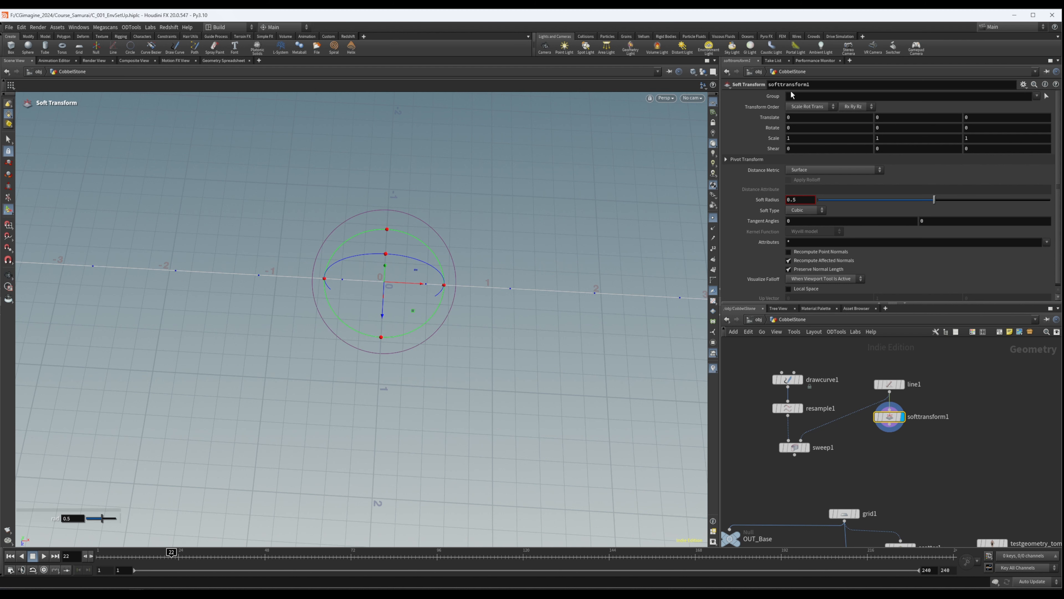
# - Try to set softtransform1's group to half of line1's point count using the relative reference `chs("../line1/points")`/2
pyautogui.click(890, 384)
pyautogui.rightClick(795, 138)
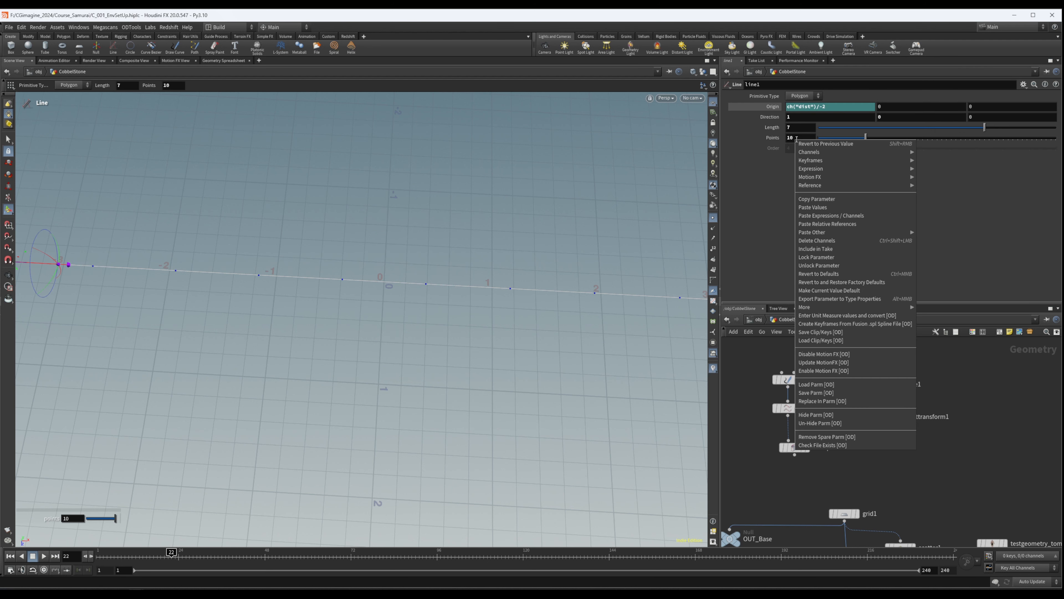
pyautogui.click(828, 201)
pyautogui.click(890, 417)
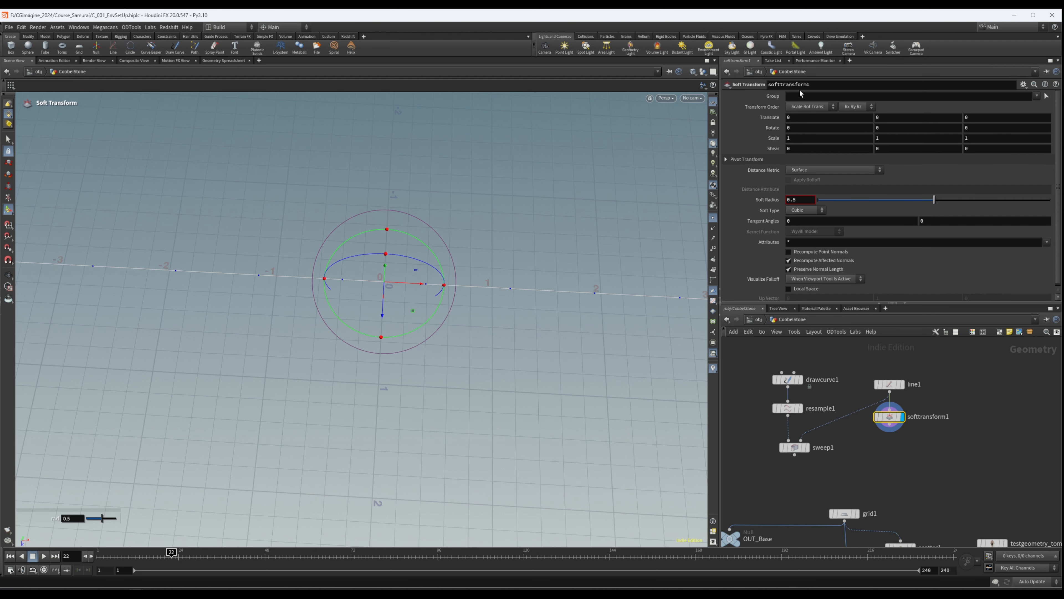
pyautogui.rightClick(791, 99)
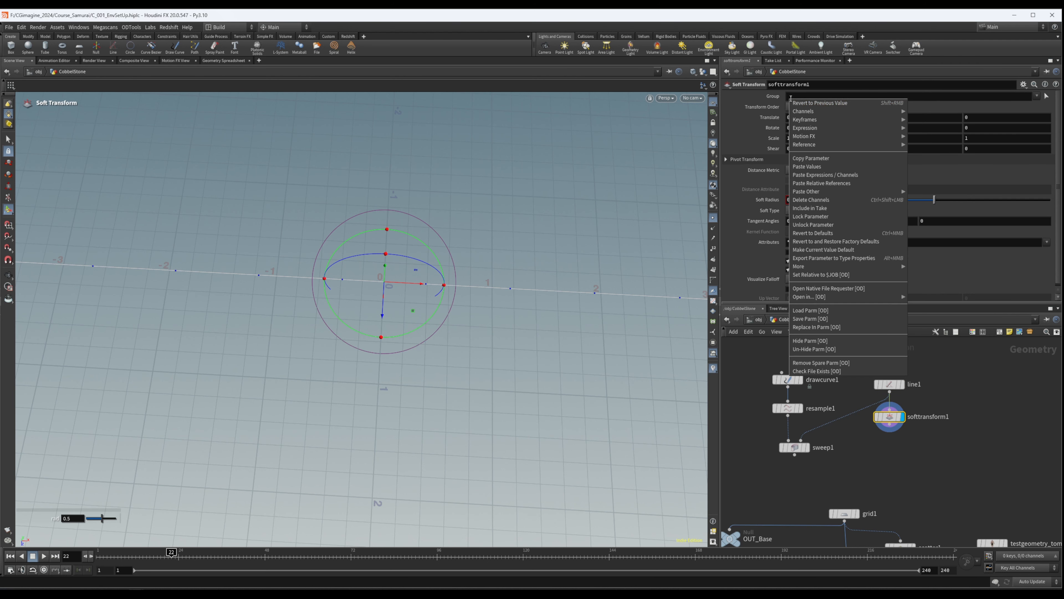
pyautogui.click(832, 186)
pyautogui.click(867, 96)
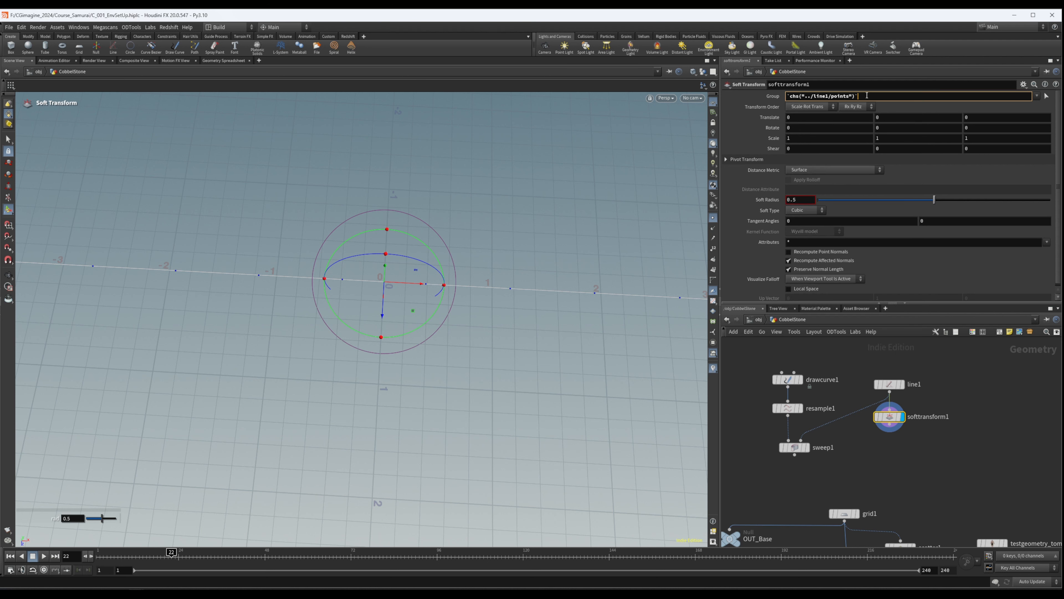
pyautogui.press('Return')
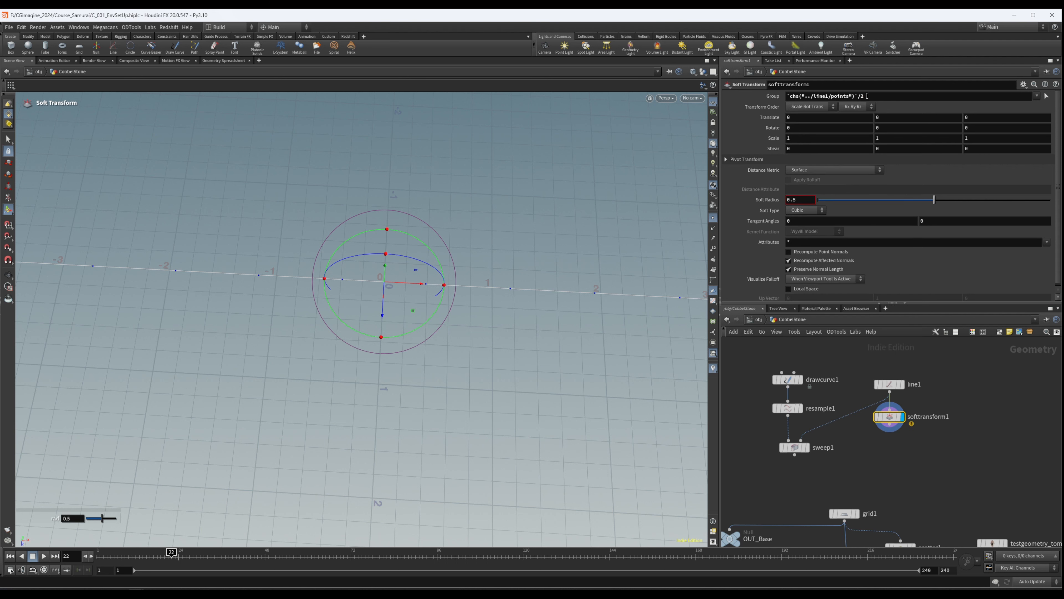
pyautogui.click(775, 98)
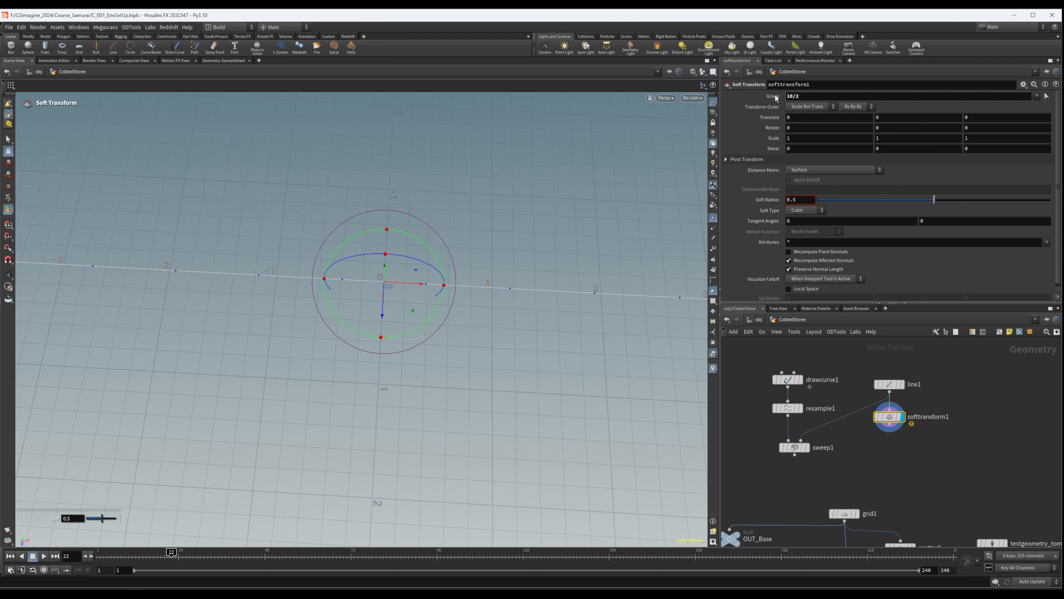
pyautogui.click(767, 97)
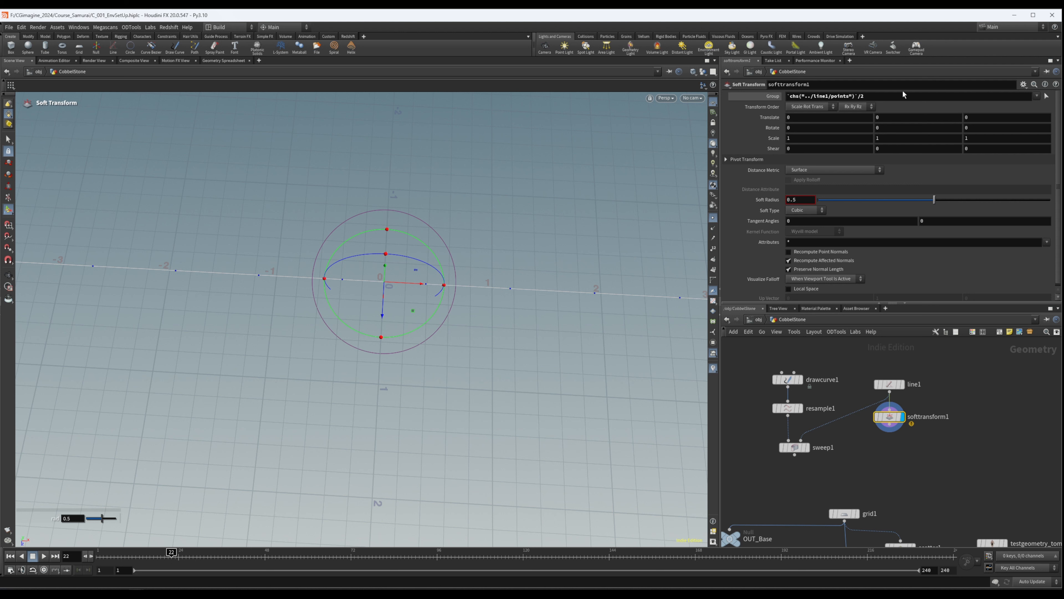
# - Replace softtransform1's group expression with the fixed point number 5
pyautogui.press('BackSpace')
pyautogui.write('5')
pyautogui.press('Return')
pyautogui.press('Escape')
pyautogui.moveTo(427, 316); pyautogui.dragTo(361, 207)
pyautogui.keyDown('alt'); pyautogui.moveTo(361, 206); pyautogui.dragTo(329, 276, button='middle'); pyautogui.keyUp('alt')
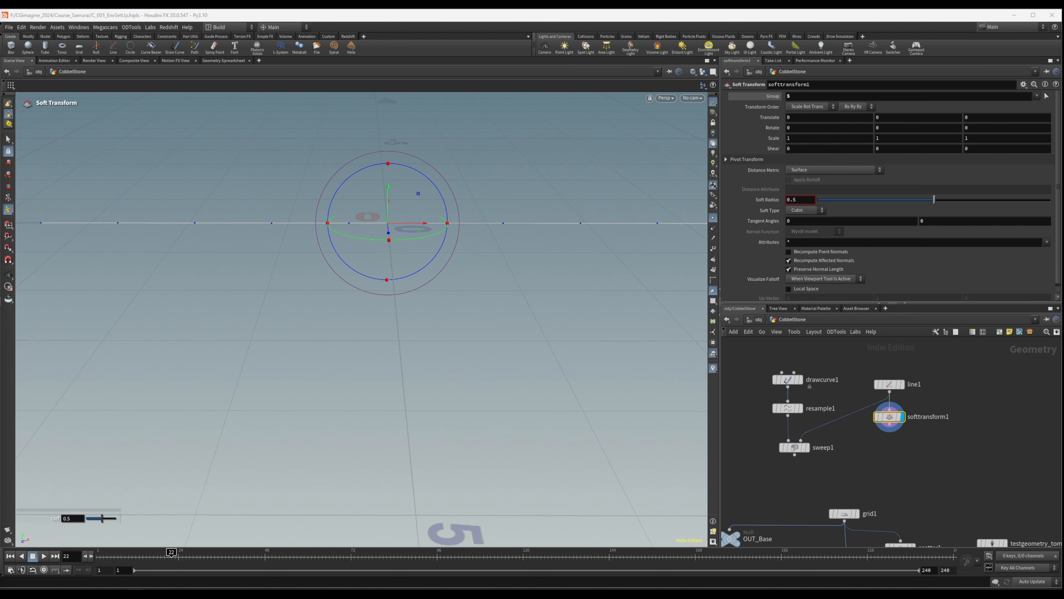
# - Set softtransform1's Y translation to -0.042 and inspect the bend in the line
pyautogui.moveTo(889, 118); pyautogui.dragTo(810, 128)
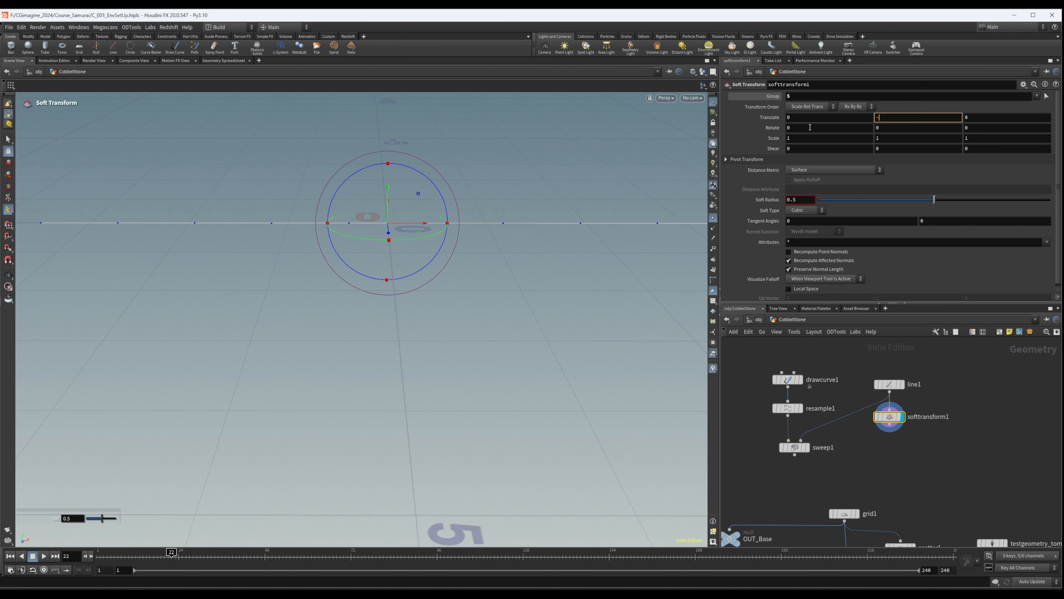
pyautogui.write('-0.042')
pyautogui.press('Return')
pyautogui.keyDown('alt'); pyautogui.moveTo(389, 226); pyautogui.dragTo(402, 326); pyautogui.keyUp('alt')
pyautogui.keyDown('alt'); pyautogui.moveTo(399, 238); pyautogui.dragTo(693, 196, button='right'); pyautogui.keyUp('alt')
pyautogui.moveTo(477, 204); pyautogui.dragTo(571, 130)
pyautogui.press('Return')
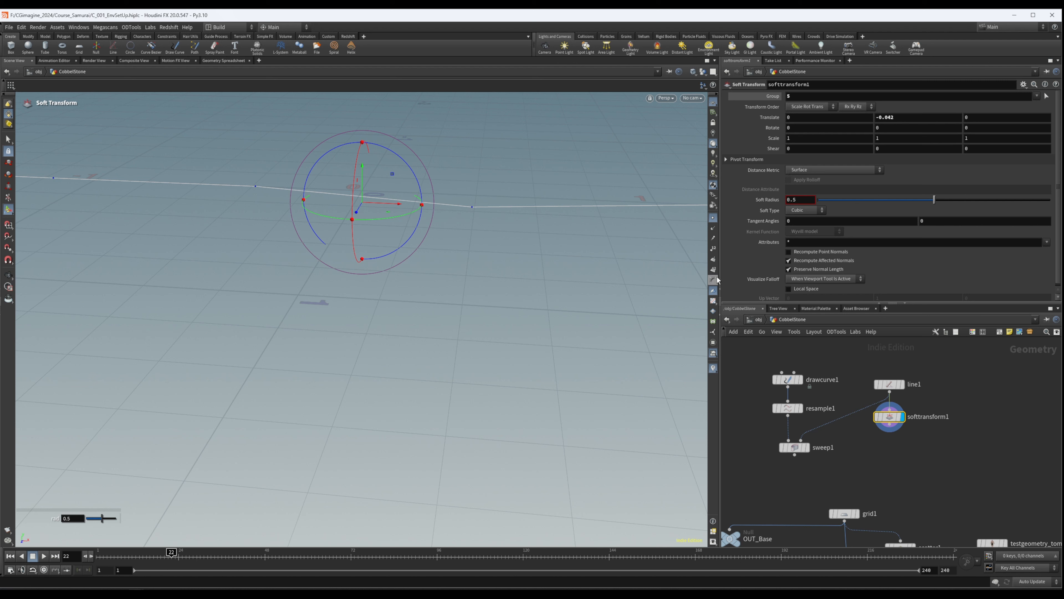
# - Add point 4 to softtransform1's group so that it reads 4 5, and check the line's symmetry
pyautogui.click(714, 250)
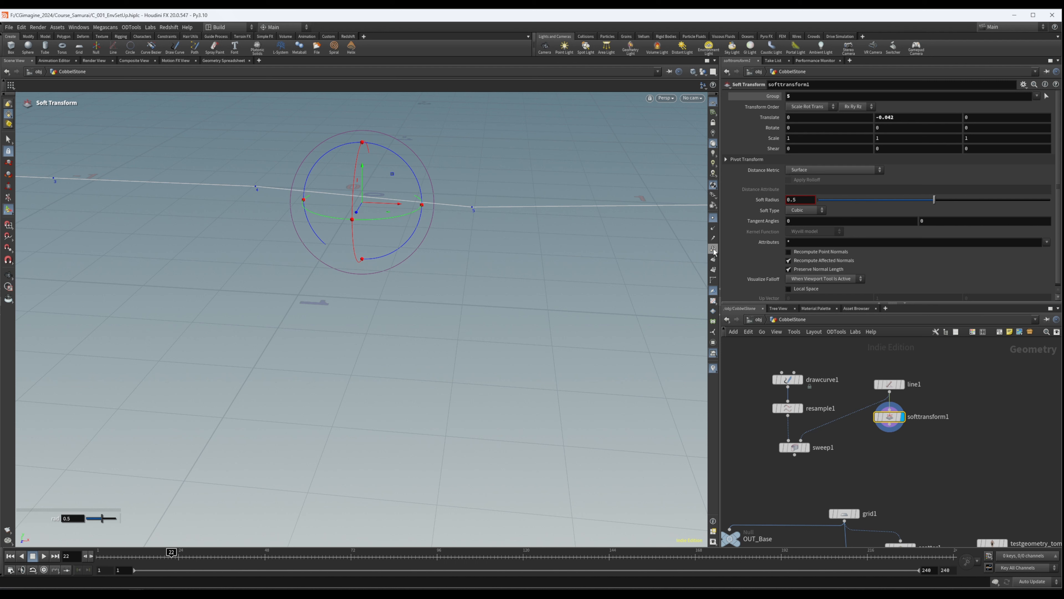
pyautogui.click(788, 97)
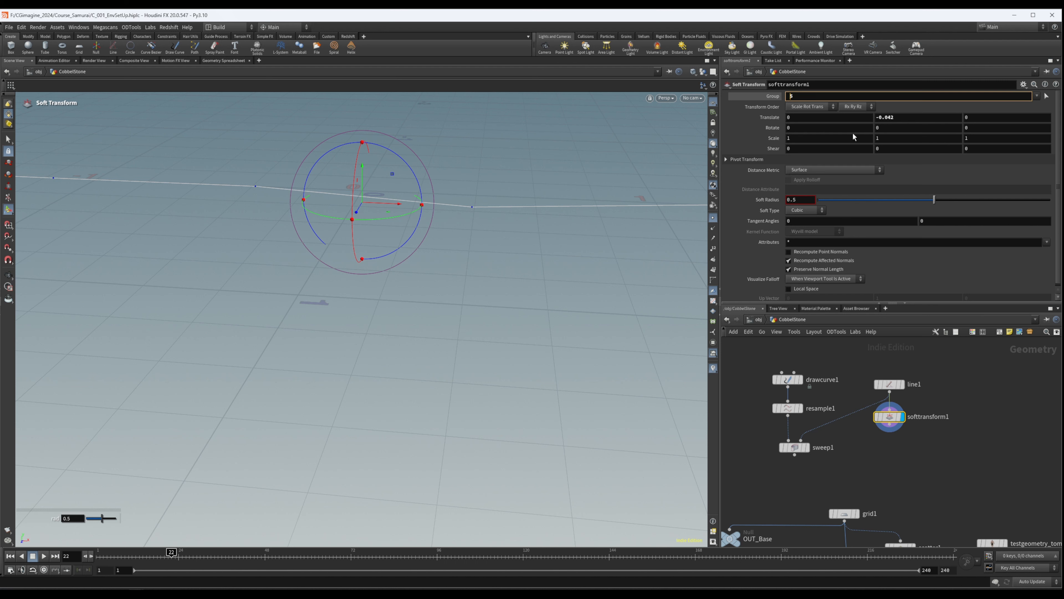
pyautogui.write('4')
pyautogui.press('Return')
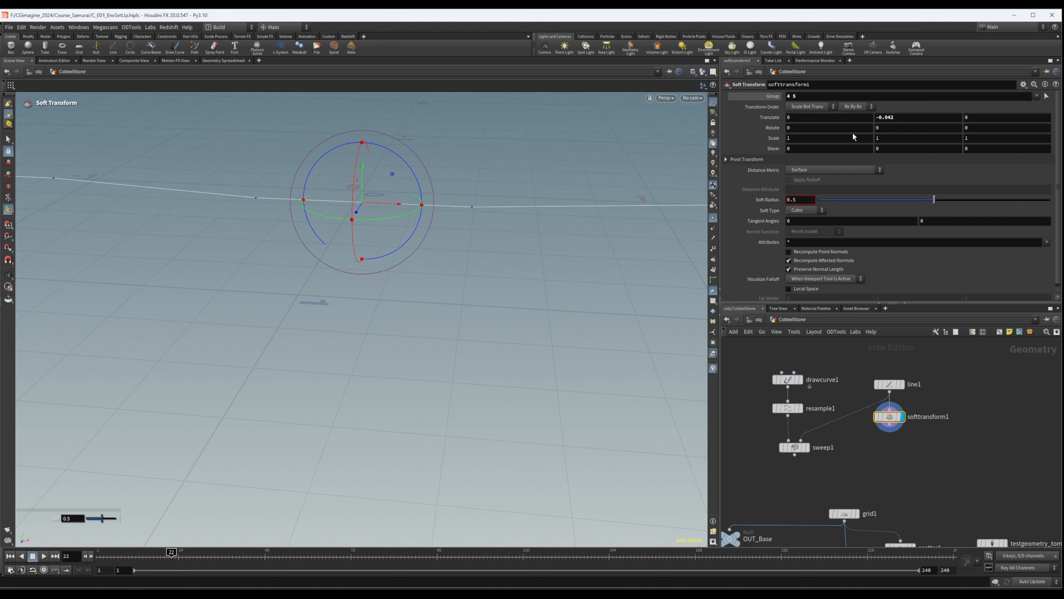
pyautogui.keyDown('alt'); pyautogui.moveTo(414, 200); pyautogui.dragTo(441, 194); pyautogui.keyUp('alt')
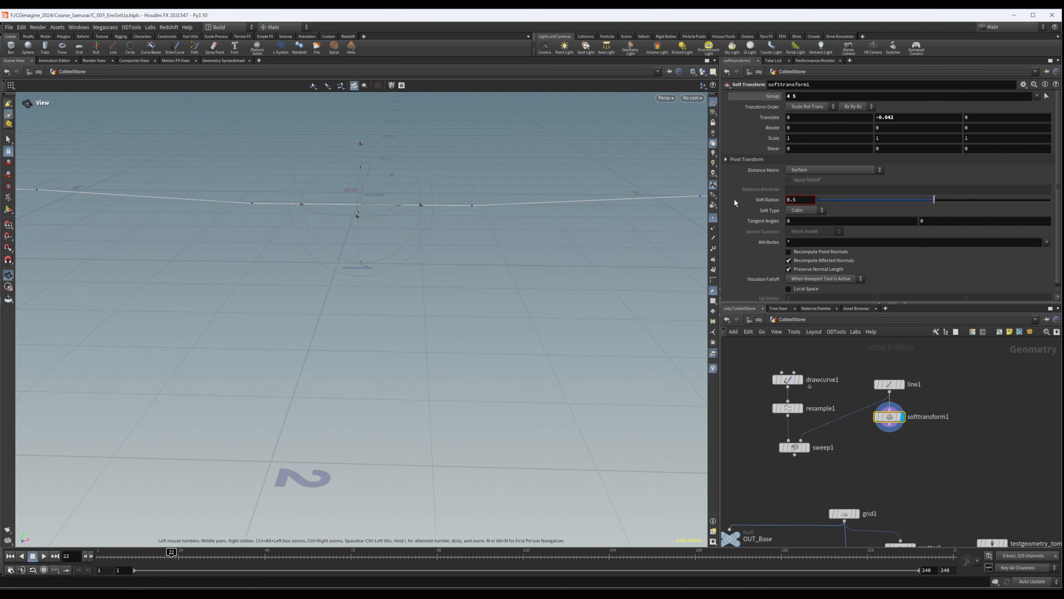
# - Set softtransform1's soft radius to 3.5 and inspect the curvature along the whole line
pyautogui.doubleClick(815, 198)
pyautogui.write('3.5')
pyautogui.press('Return')
pyautogui.keyDown('alt'); pyautogui.moveTo(512, 197); pyautogui.dragTo(17, 285, button='right'); pyautogui.keyUp('alt')
pyautogui.keyDown('alt'); pyautogui.moveTo(447, 183); pyautogui.dragTo(373, 192, button='middle'); pyautogui.keyUp('alt')
pyautogui.moveTo(373, 193); pyautogui.dragTo(509, 176)
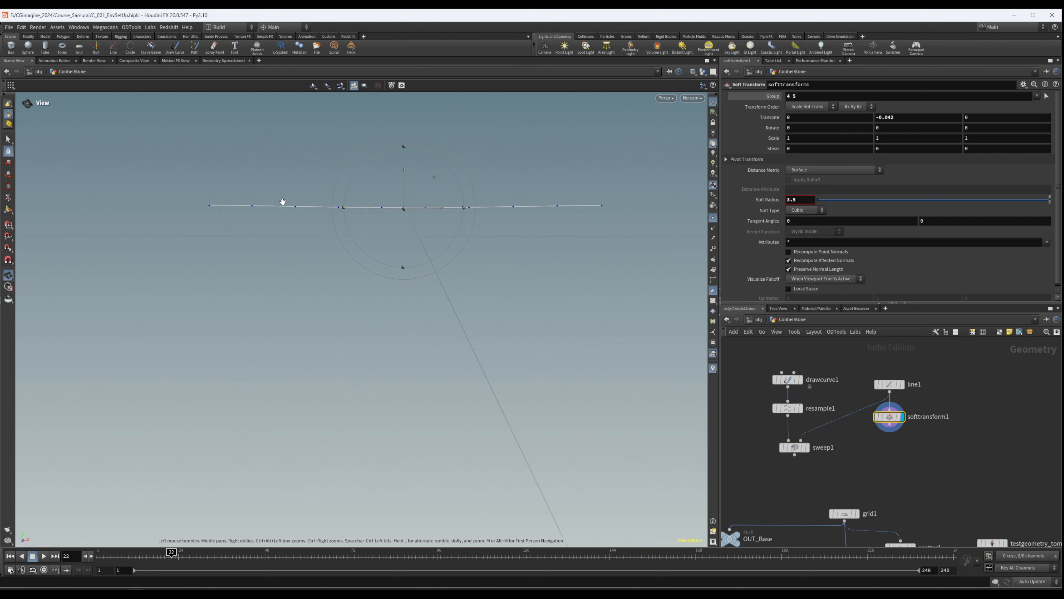
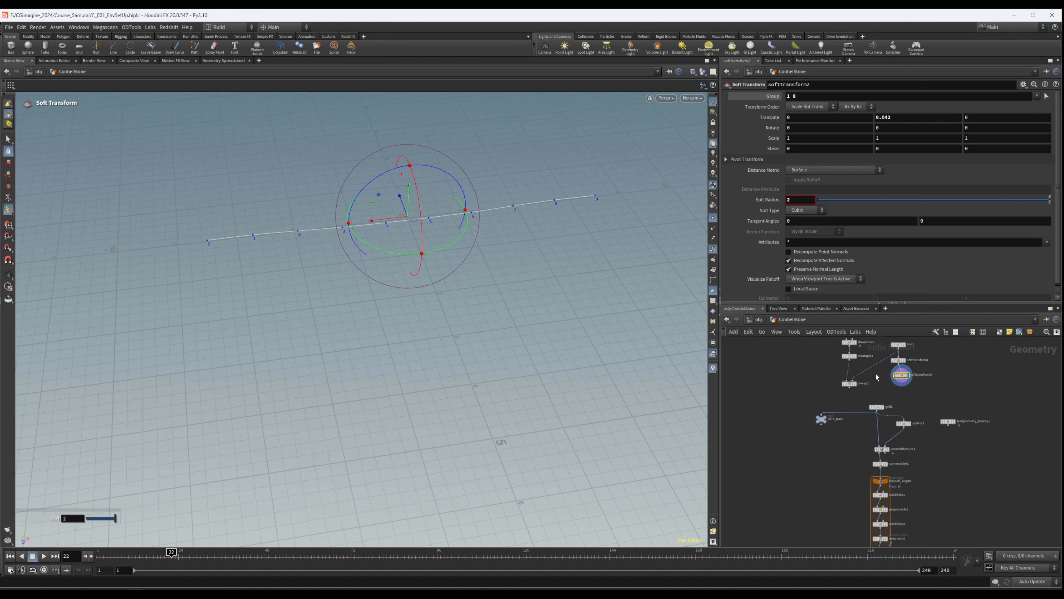
# - Feed softtransform2 into sweep1 as its cross-section, display the swept path and hide the point numbers
pyautogui.click(850, 383)
pyautogui.click(856, 383)
pyautogui.moveTo(385, 236)
pyautogui.mouseDown()
pyautogui.moveTo(411, 185)
pyautogui.moveTo(390, 251)
pyautogui.mouseUp()
pyautogui.press('Return')
pyautogui.keyDown('alt'); pyautogui.moveTo(440, 198); pyautogui.dragTo(340, 229, button='right'); pyautogui.keyUp('alt')
pyautogui.click(713, 248)
pyautogui.press('Escape')
pyautogui.moveTo(628, 226); pyautogui.dragTo(487, 158)
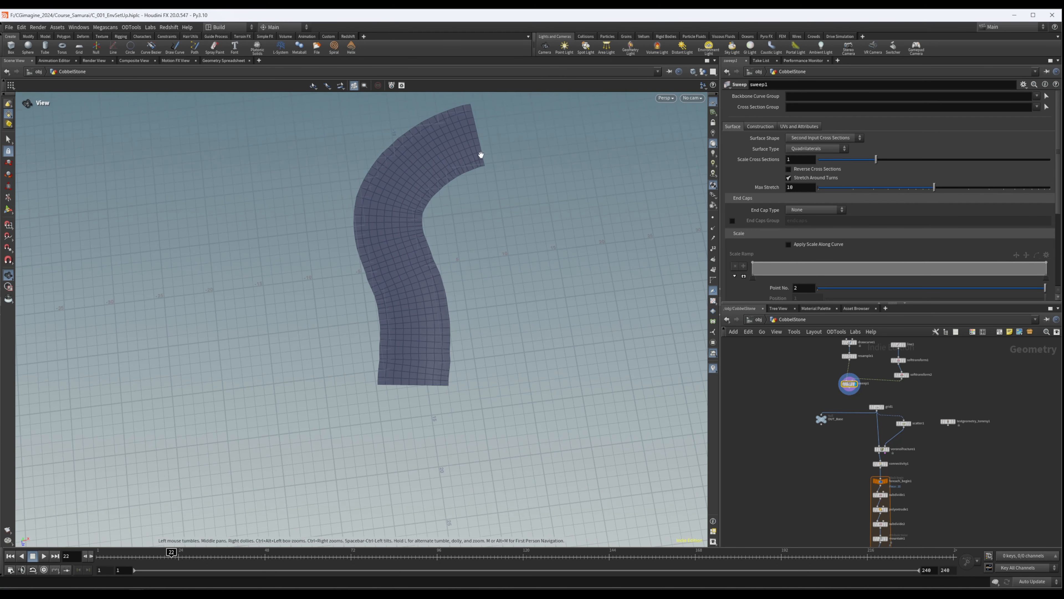
# - Examine sweep1's construction settings and the curvature of the swept path surface
pyautogui.press('Return')
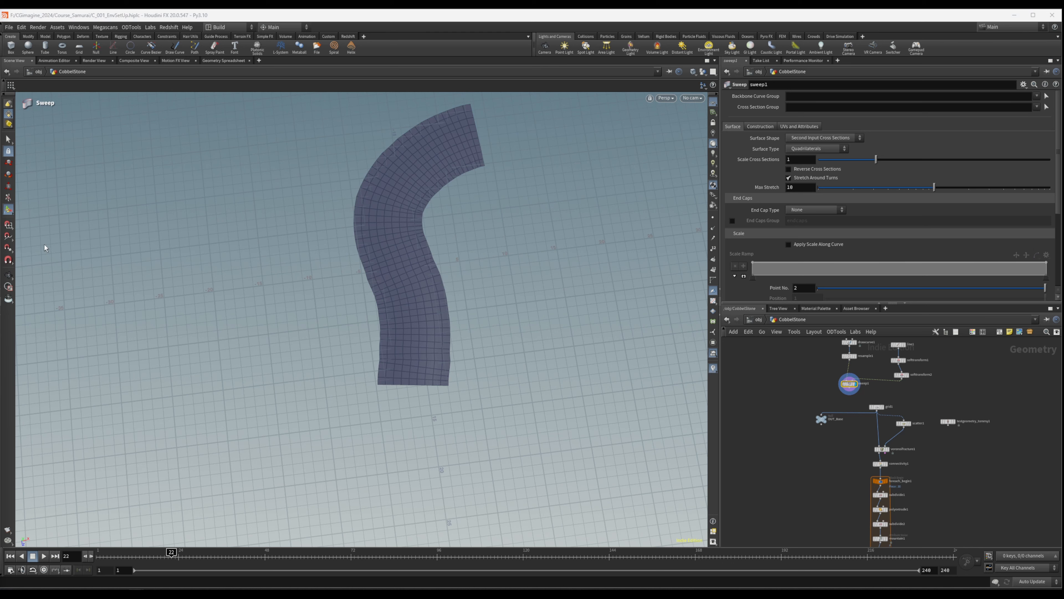
pyautogui.click(760, 126)
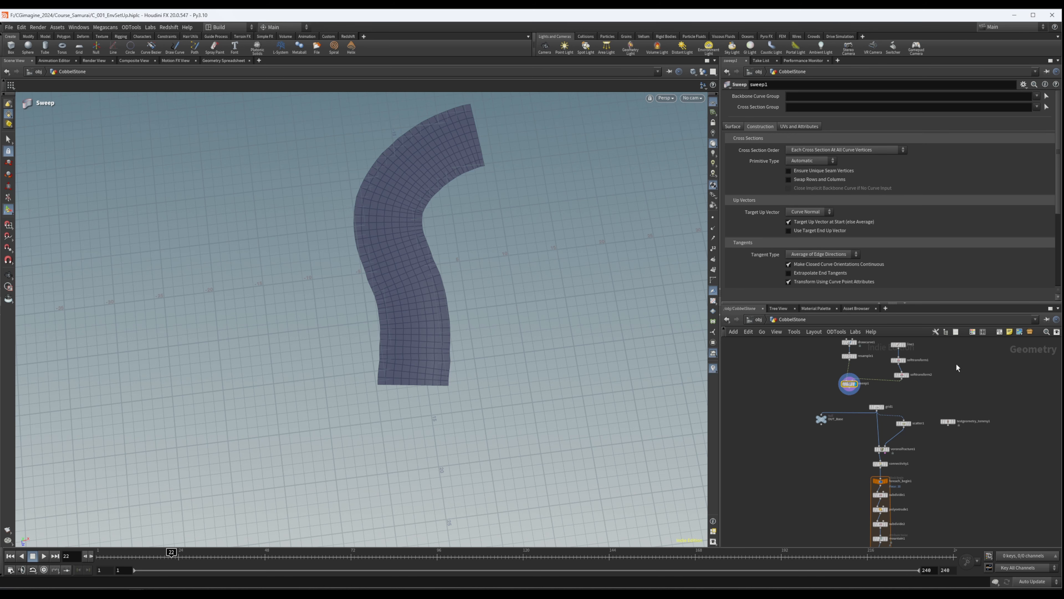
pyautogui.press('Escape')
pyautogui.moveTo(312, 301); pyautogui.dragTo(157, 286)
pyautogui.press('Return')
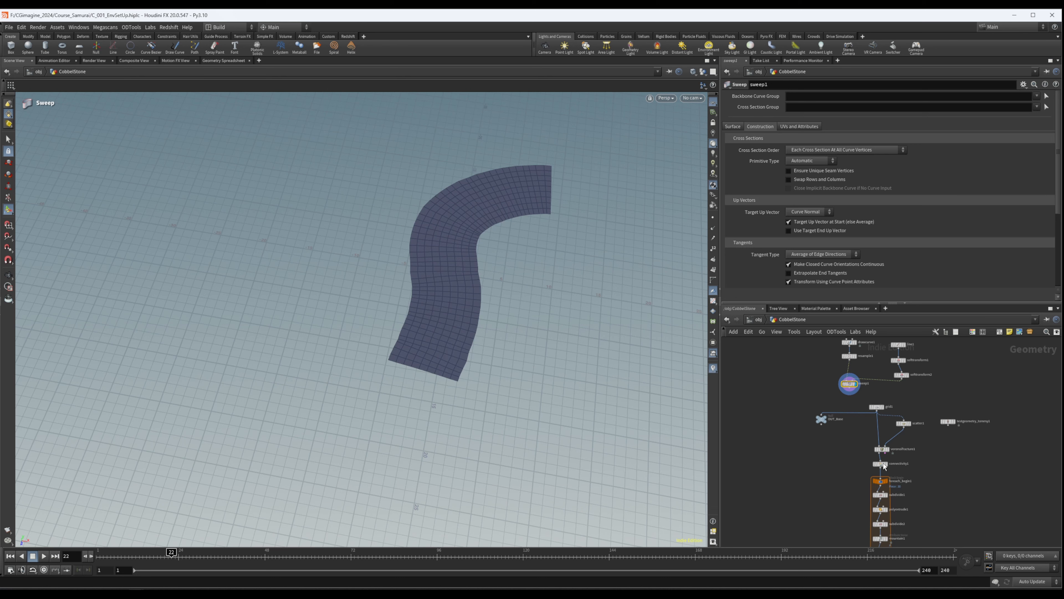
# - Connect sweep1 to the OUT_Base null, move grid1 aside and feed sweep1 into scatter1 in its place
pyautogui.scroll(-3, 884, 466)
pyautogui.moveTo(852, 400); pyautogui.dragTo(928, 442)
pyautogui.scroll(4, 874, 436)
pyautogui.scroll(3, 855, 419)
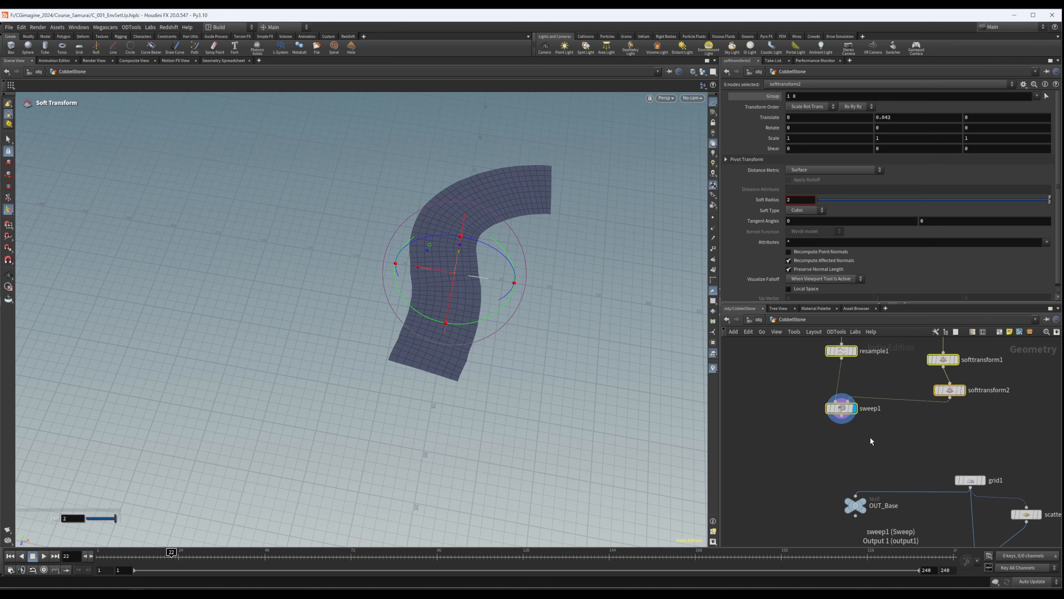
pyautogui.click(841, 418)
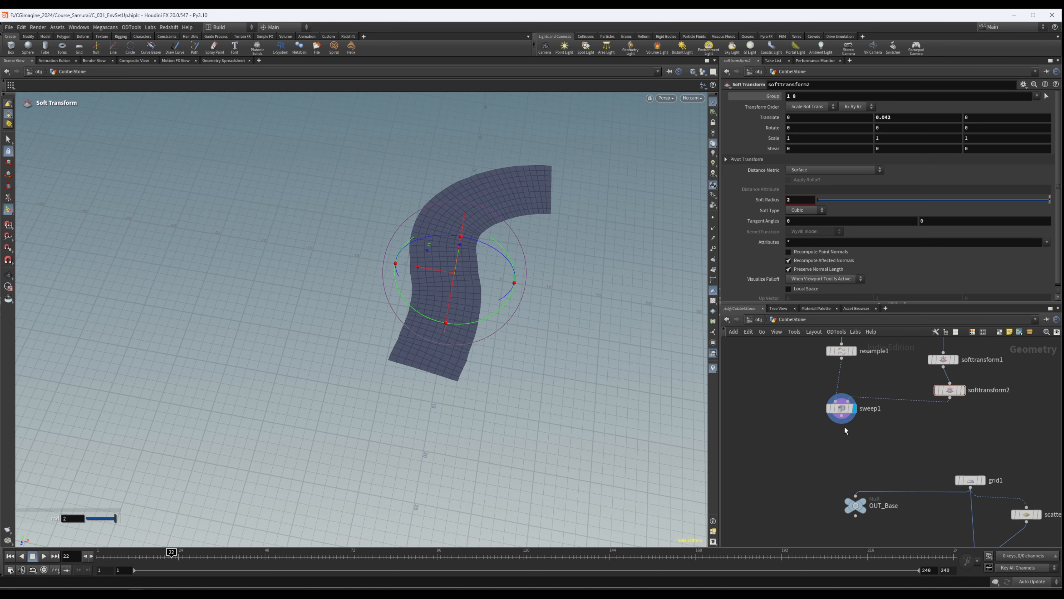
pyautogui.click(856, 499)
pyautogui.scroll(-2, 857, 435)
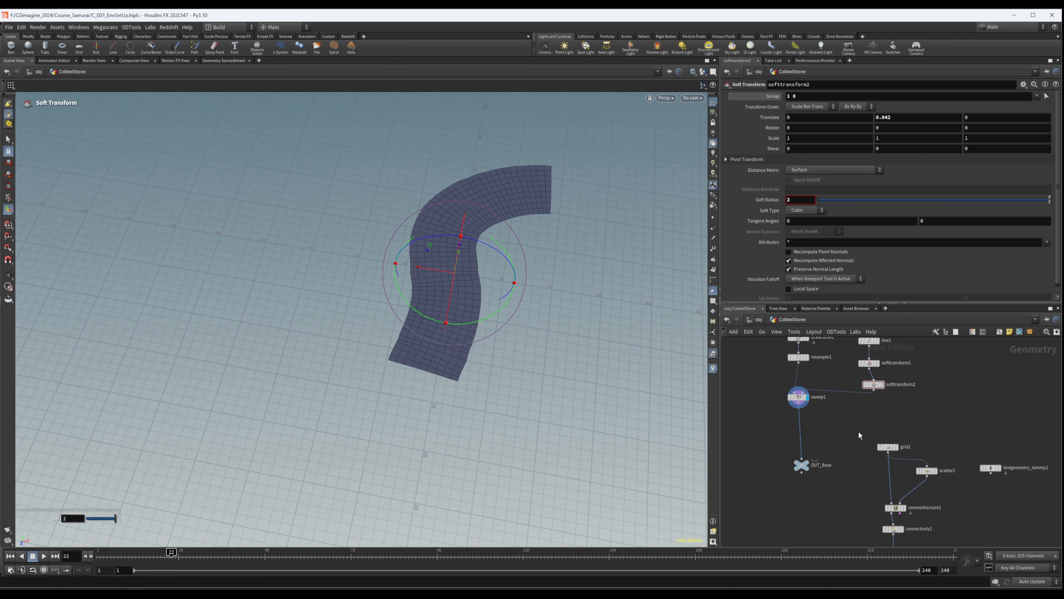
pyautogui.moveTo(888, 447); pyautogui.dragTo(917, 418)
pyautogui.moveTo(799, 404); pyautogui.dragTo(944, 453)
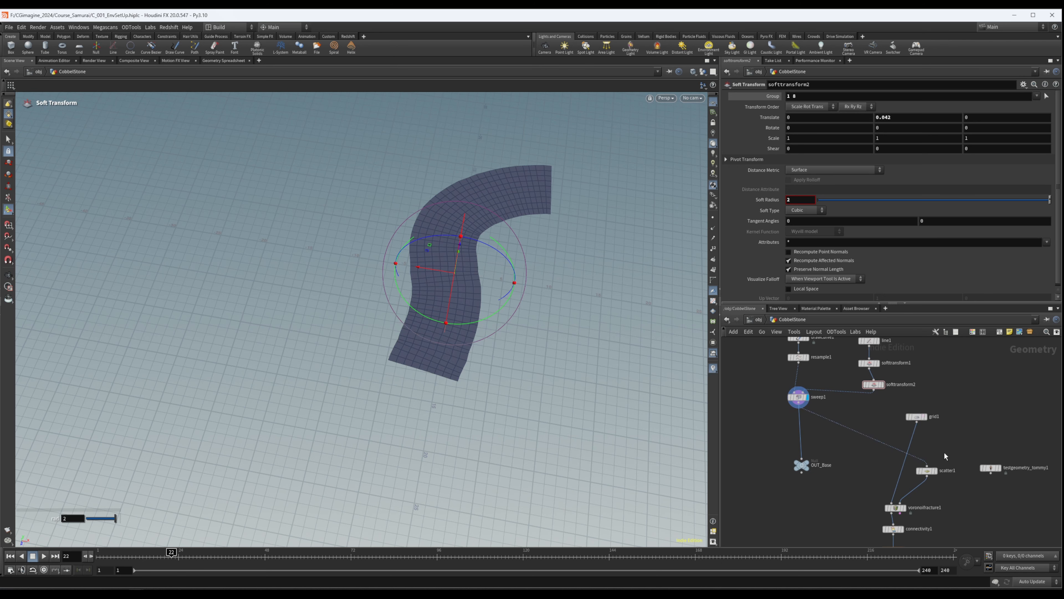
# - Show testgeometry_tommy1 as a template figure and compare its scale with the swept path
pyautogui.click(997, 468)
pyautogui.keyDown('alt'); pyautogui.moveTo(465, 312); pyautogui.dragTo(442, 287); pyautogui.keyUp('alt')
pyautogui.keyDown('alt'); pyautogui.moveTo(442, 287); pyautogui.dragTo(922, 256, button='right'); pyautogui.keyUp('alt')
pyautogui.keyDown('alt'); pyautogui.moveTo(428, 311); pyautogui.dragTo(487, 357); pyautogui.keyUp('alt')
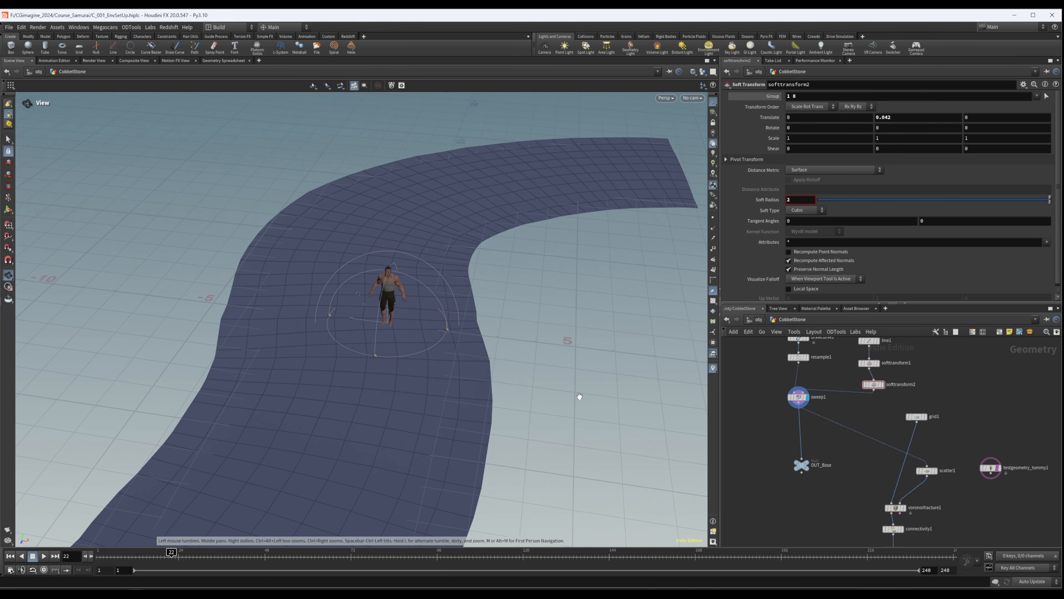
# - Display voronoifracture1 and replace its grid1 input with sweep1 so the path itself is fractured
pyautogui.scroll(2, 935, 486)
pyautogui.moveTo(905, 388); pyautogui.dragTo(851, 379)
pyautogui.moveTo(897, 522); pyautogui.dragTo(904, 492, button='middle')
pyautogui.click(897, 488)
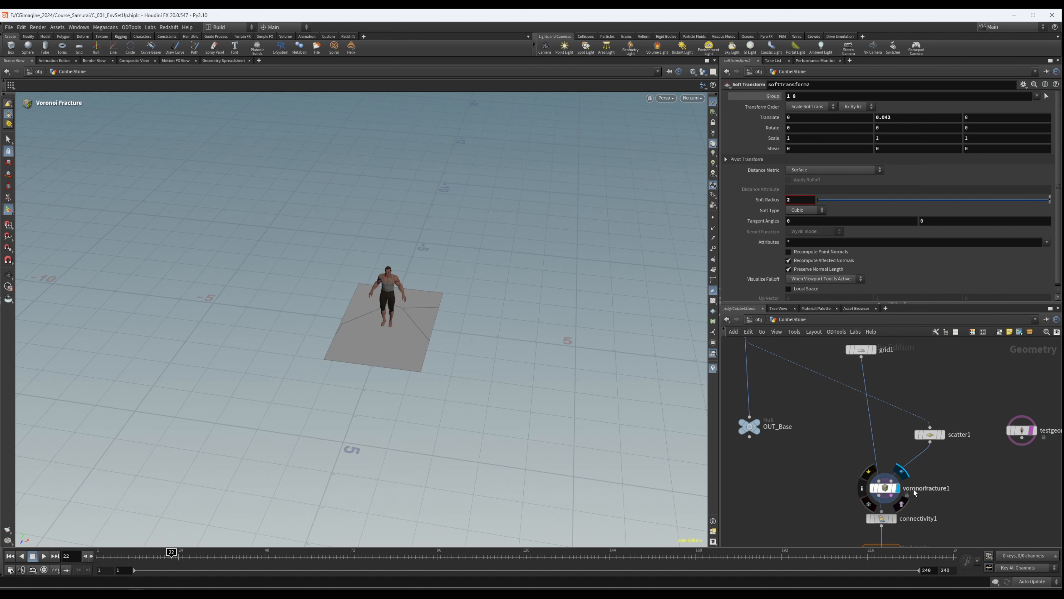
pyautogui.moveTo(852, 439); pyautogui.dragTo(845, 488, button='middle')
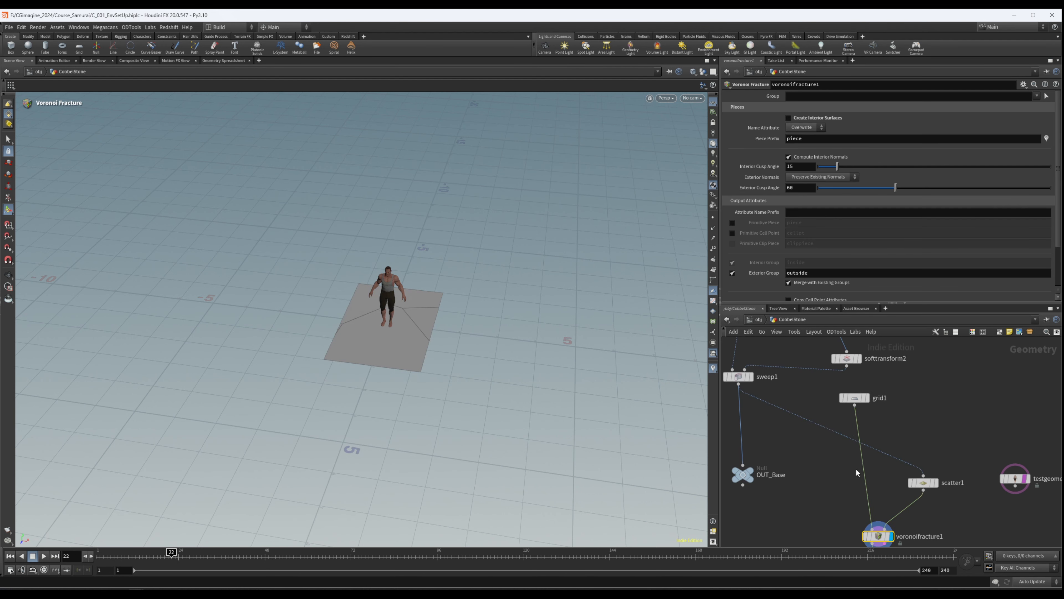
pyautogui.moveTo(863, 464); pyautogui.dragTo(740, 391)
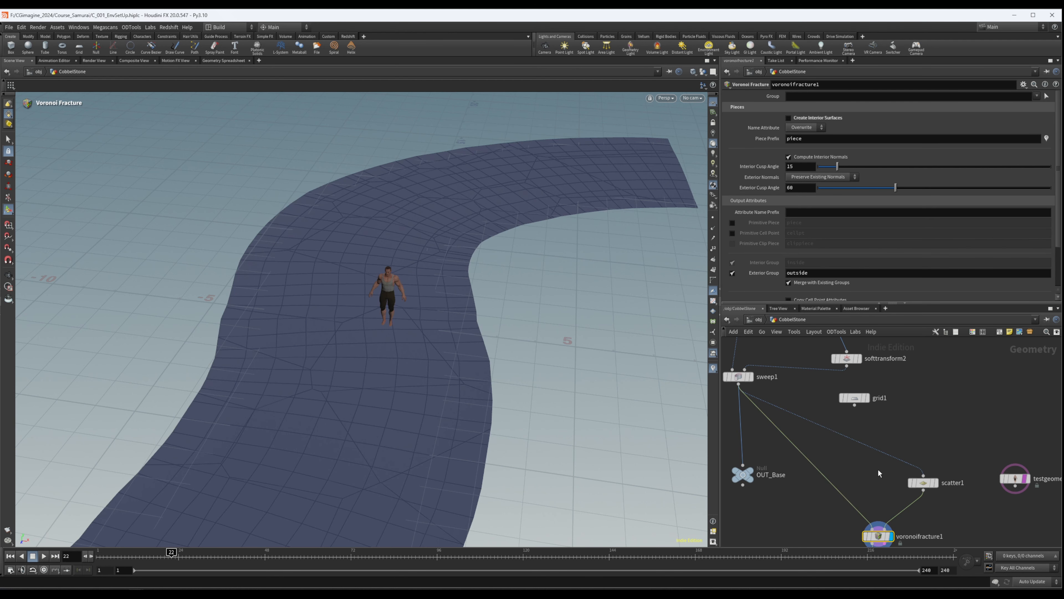
pyautogui.moveTo(879, 452); pyautogui.dragTo(843, 447, button='middle')
# - Set scatter1's forced total count to 307 and compare the fractured stone sizes with the human figure
pyautogui.click(922, 446)
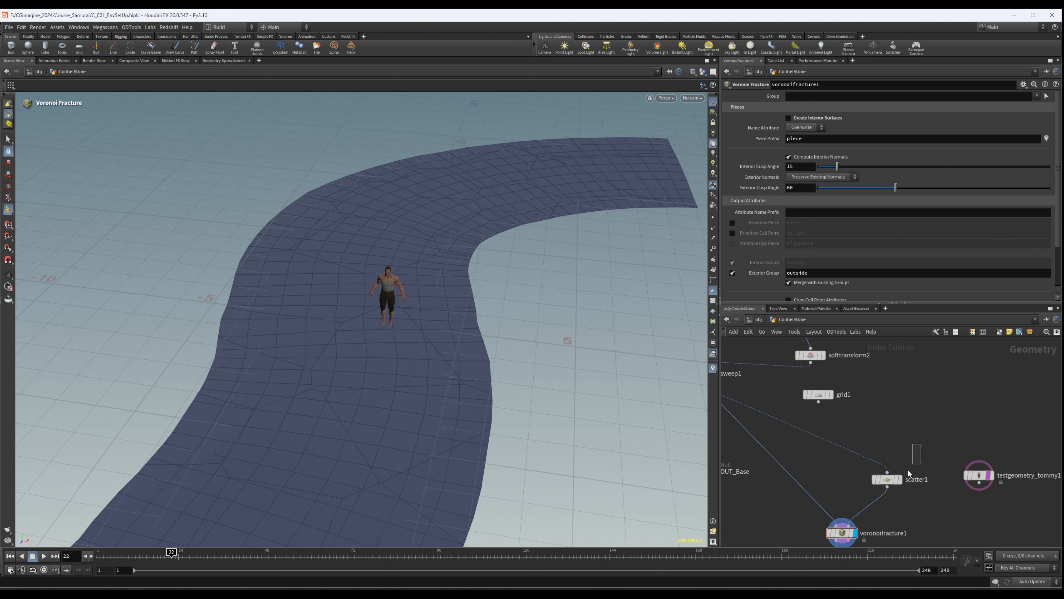
pyautogui.click(888, 478)
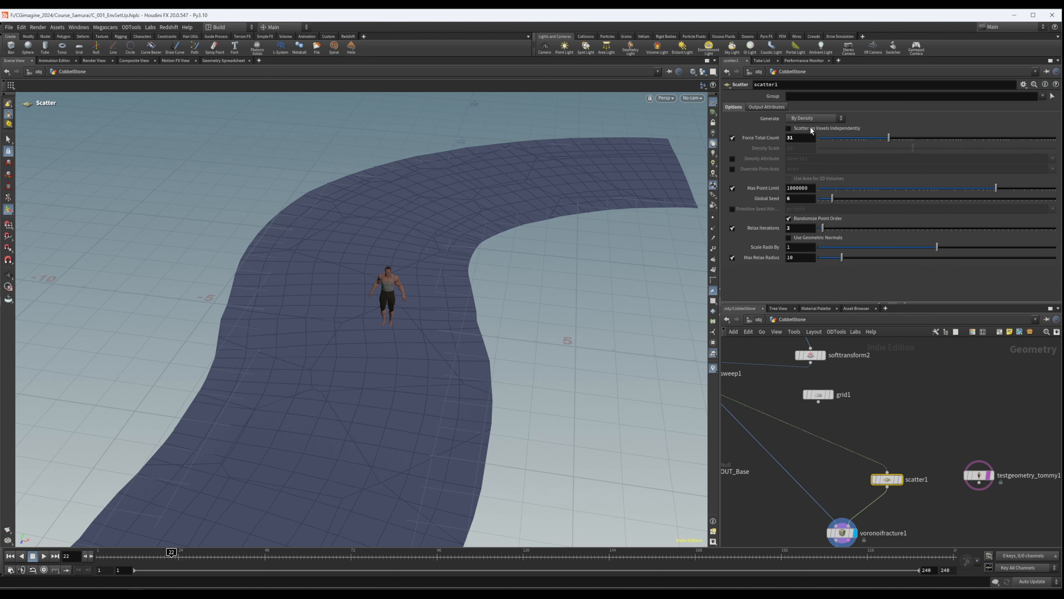
pyautogui.moveTo(888, 141); pyautogui.dragTo(938, 145)
pyautogui.keyDown('alt'); pyautogui.moveTo(331, 301); pyautogui.dragTo(335, 407); pyautogui.keyUp('alt')
pyautogui.keyDown('alt'); pyautogui.moveTo(335, 407); pyautogui.dragTo(580, 328, button='right'); pyautogui.keyUp('alt')
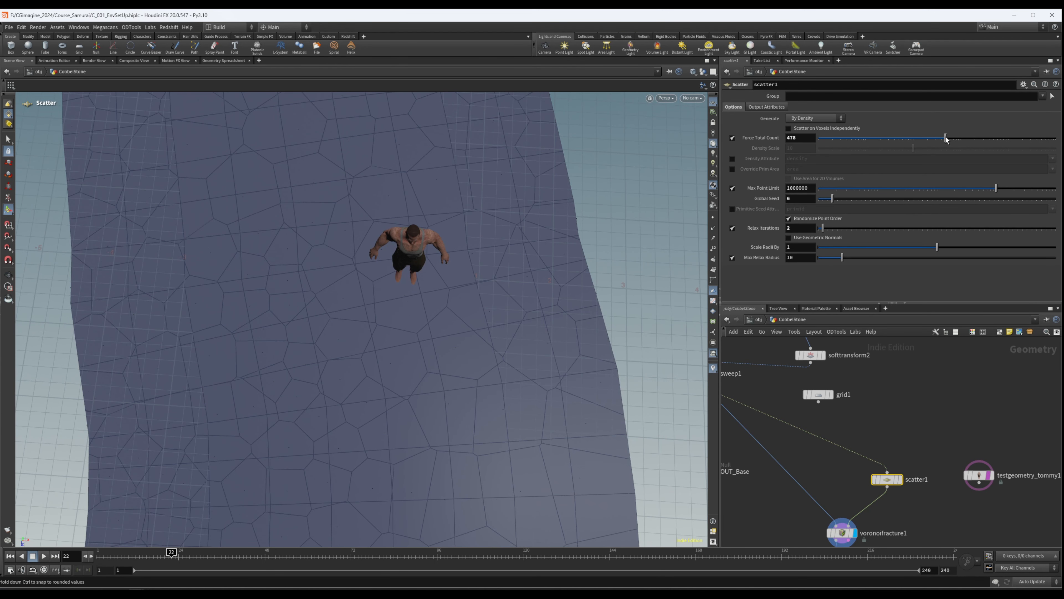
pyautogui.moveTo(945, 139); pyautogui.dragTo(937, 141)
pyautogui.keyDown('alt'); pyautogui.moveTo(389, 256); pyautogui.dragTo(361, 198); pyautogui.keyUp('alt')
pyautogui.moveTo(368, 310); pyautogui.dragTo(436, 319)
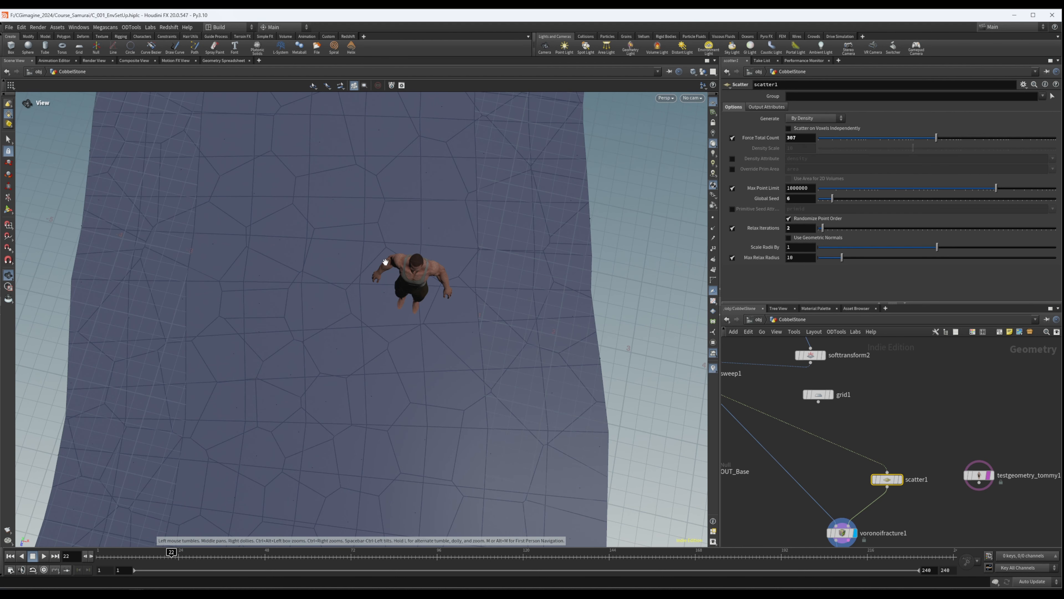
pyautogui.scroll(-5, 440, 288)
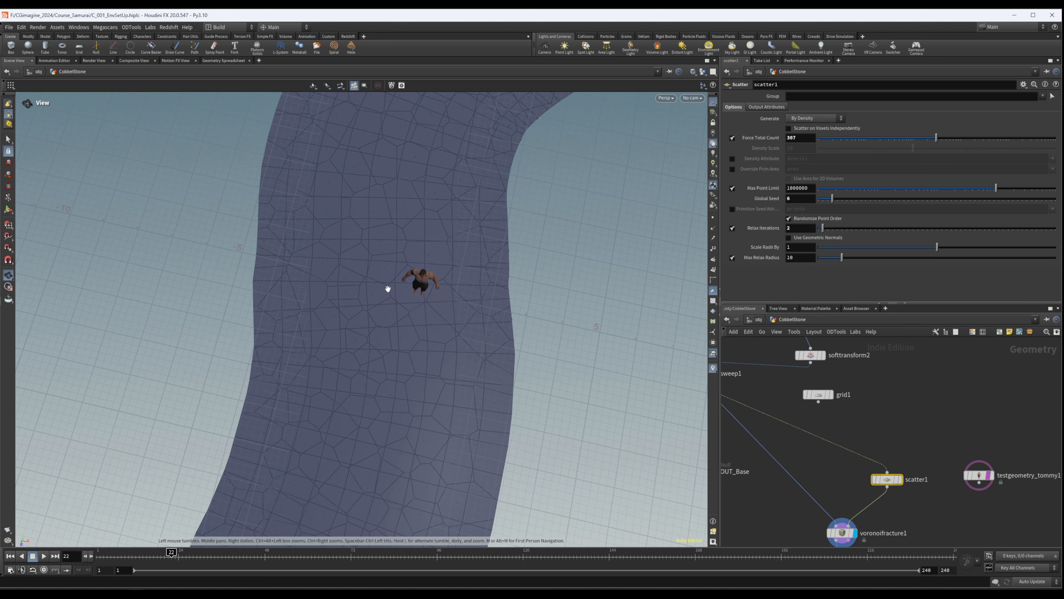
pyautogui.press('Return')
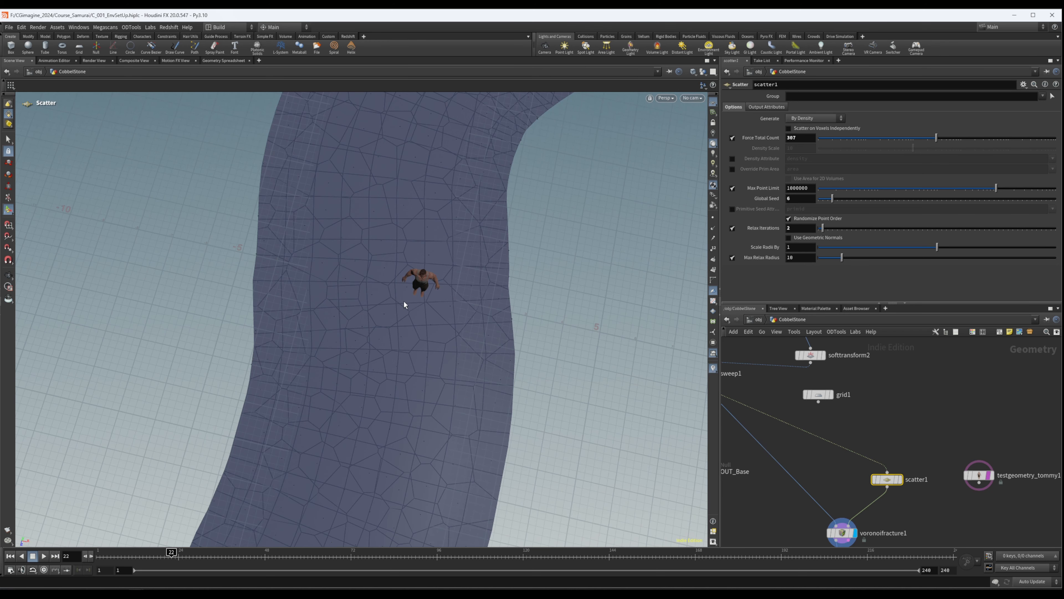
pyautogui.press('Escape')
pyautogui.moveTo(434, 287)
pyautogui.mouseDown()
pyautogui.moveTo(357, 294)
pyautogui.moveTo(397, 256)
pyautogui.moveTo(423, 304)
pyautogui.moveTo(421, 285)
pyautogui.moveTo(425, 293)
pyautogui.mouseUp()
# - Visualize voronoifracture1's piece attribute as colours along the path, inspect the pieces and switch the visualization off
pyautogui.moveTo(824, 499); pyautogui.dragTo(845, 446, button='middle')
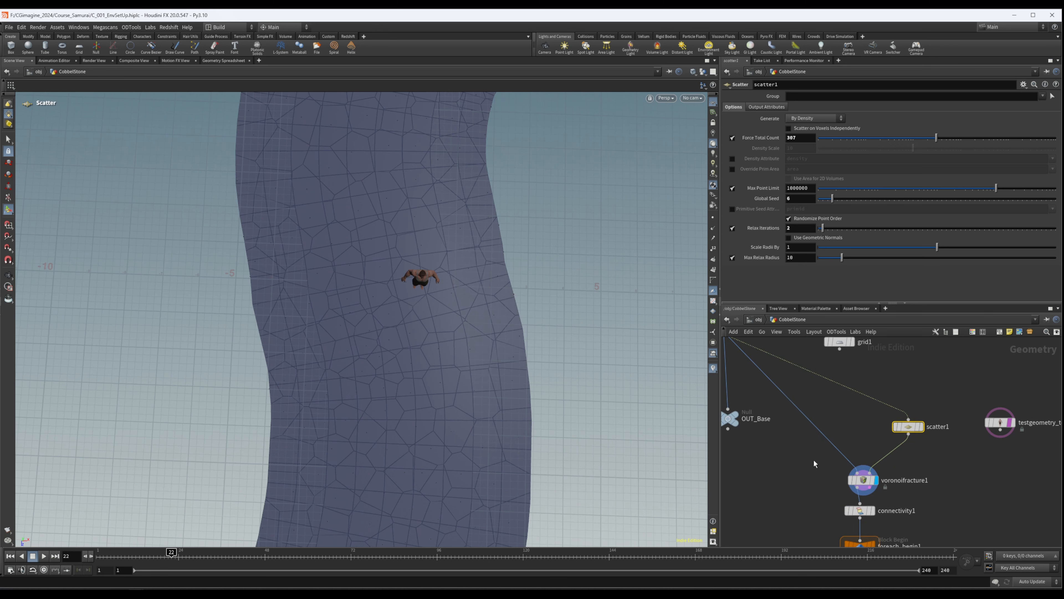
pyautogui.click(862, 480)
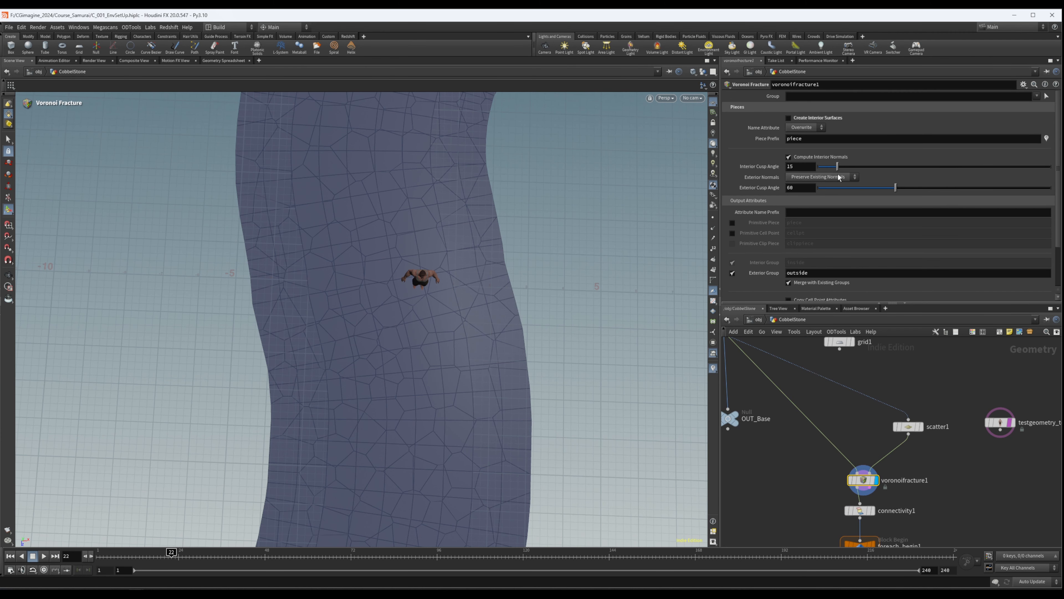
pyautogui.scroll(-3, 825, 174)
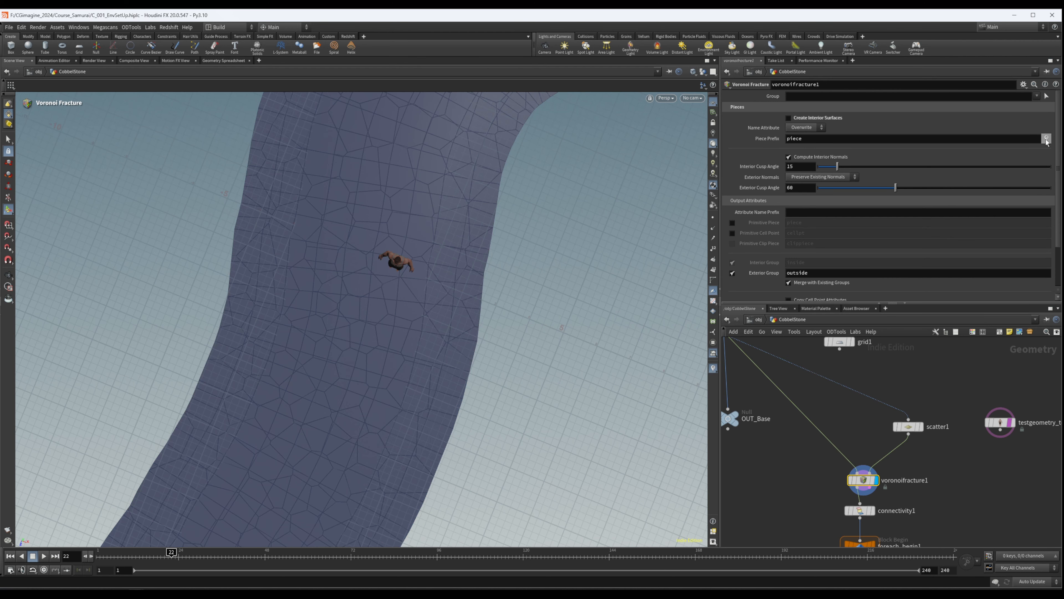
pyautogui.click(1047, 139)
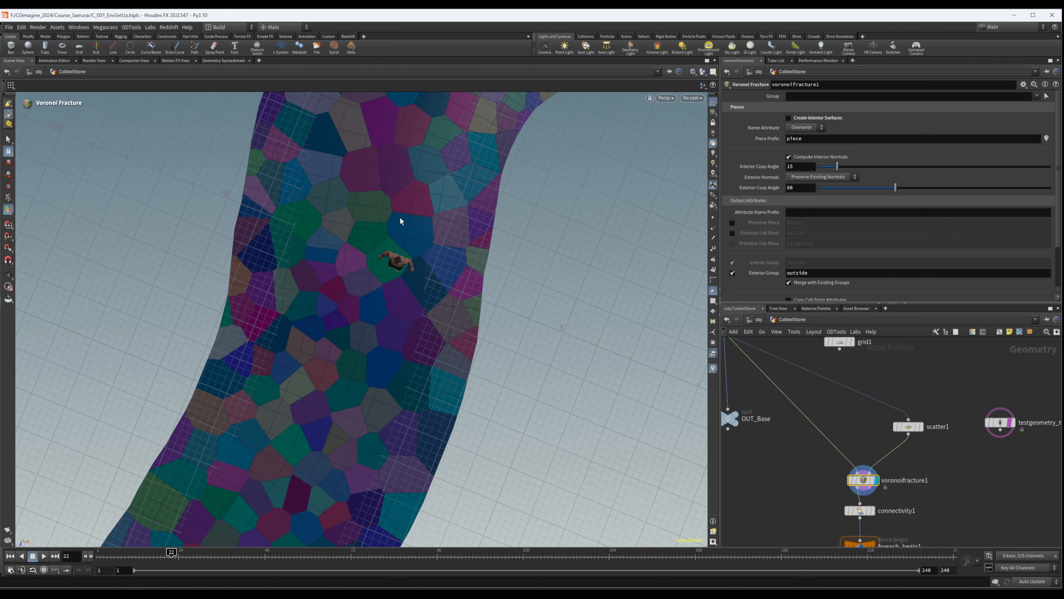
pyautogui.click(1046, 138)
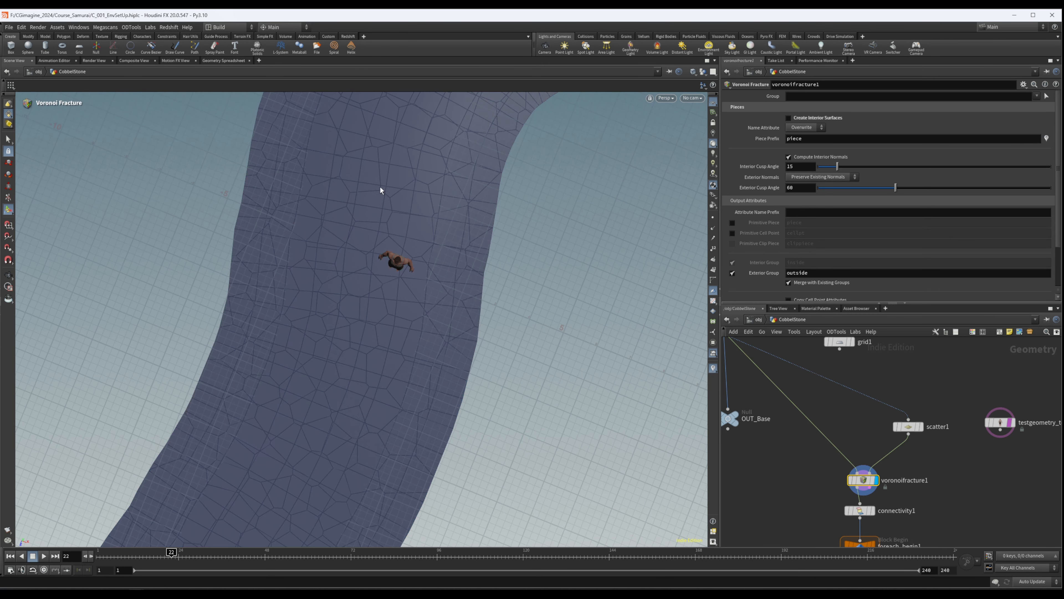
# - Display connectivity1 below the fracture and review its settings and the loop nodes that follow
pyautogui.moveTo(895, 482); pyautogui.dragTo(884, 426, button='middle')
pyautogui.moveTo(854, 424); pyautogui.dragTo(854, 415)
pyautogui.moveTo(900, 434); pyautogui.dragTo(907, 390, button='middle')
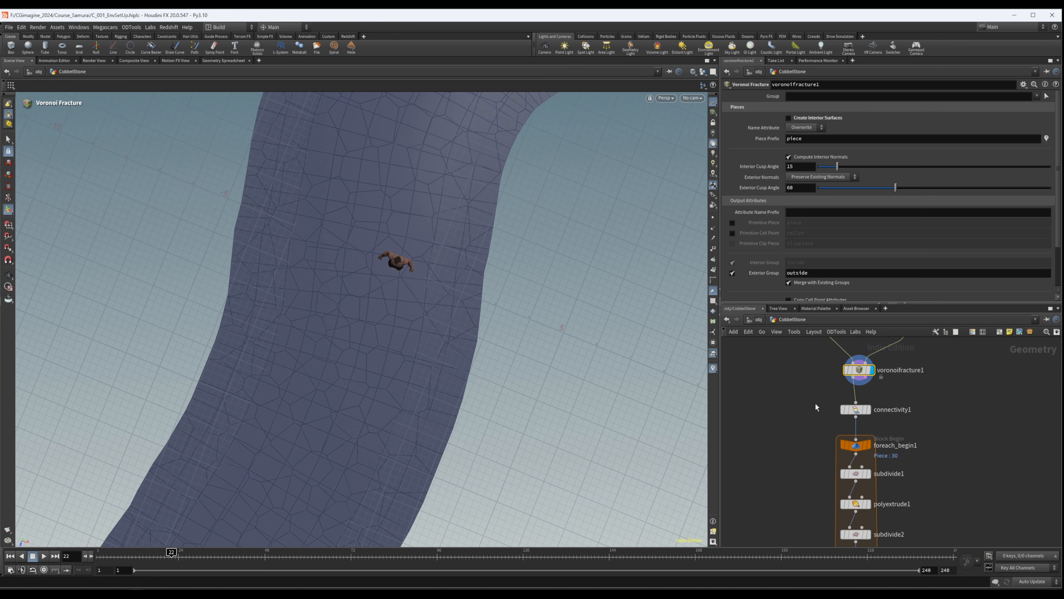
pyautogui.click(865, 413)
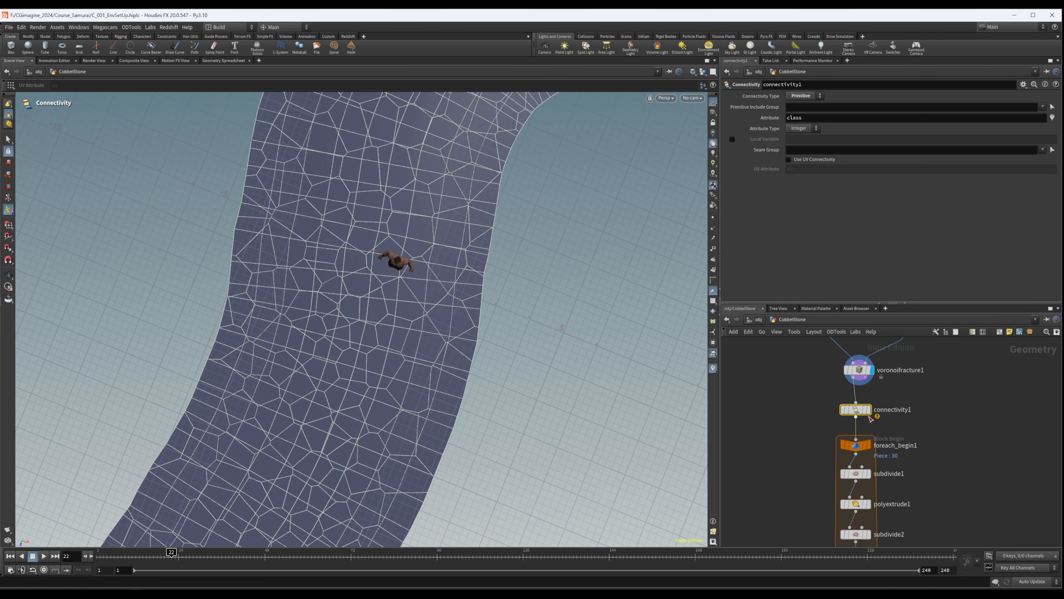
pyautogui.scroll(3, 867, 412)
pyautogui.click(873, 410)
pyautogui.scroll(-5, 935, 419)
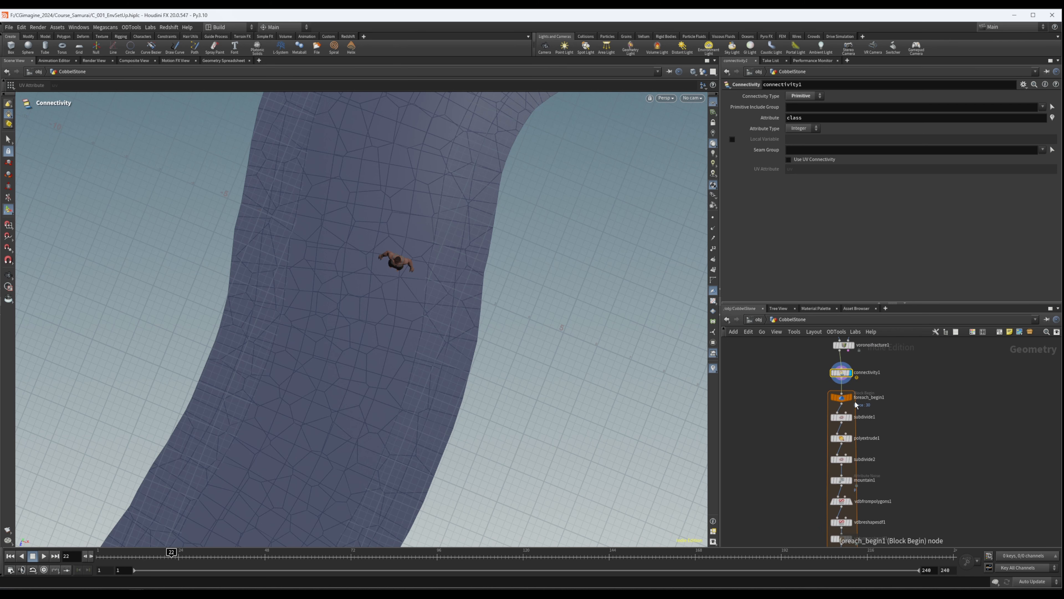
pyautogui.moveTo(911, 421); pyautogui.dragTo(903, 433, button='middle')
pyautogui.scroll(-3, 926, 396)
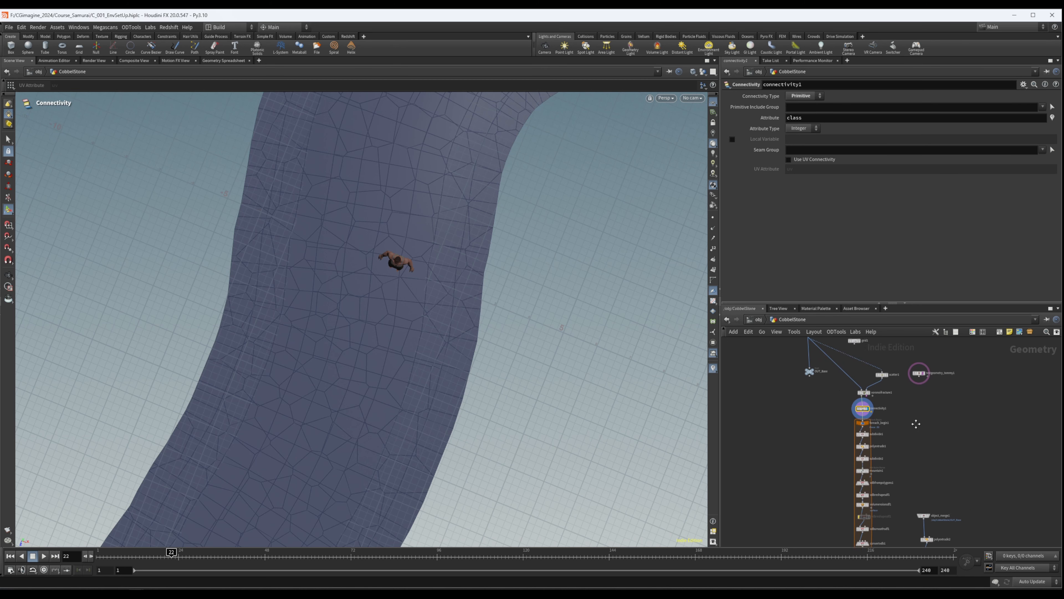
# - Check voronoifracture1's piece prefix and rename connectivity1's output attribute to piece
pyautogui.click(882, 395)
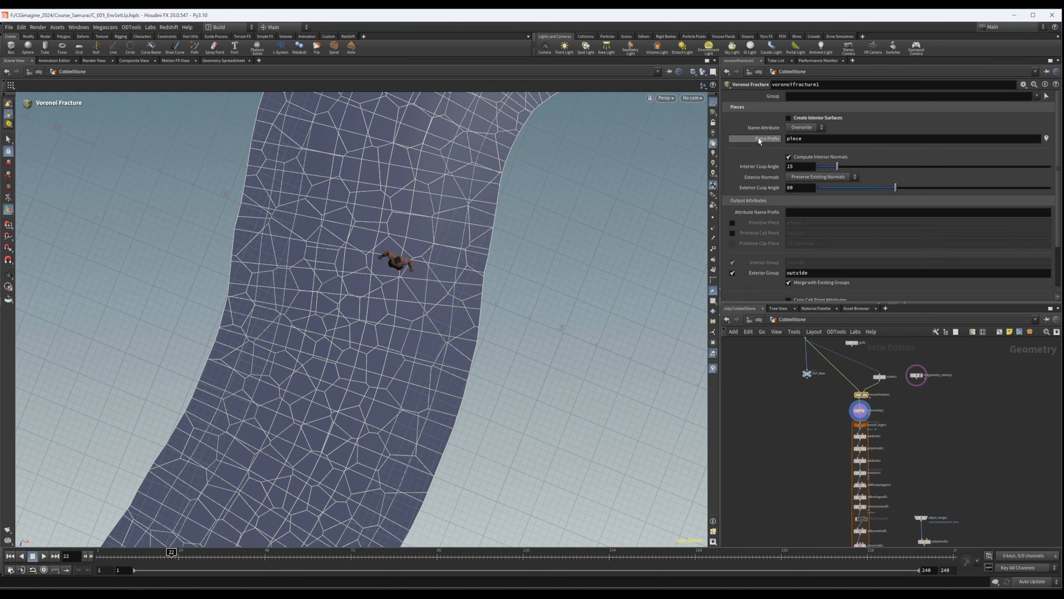
pyautogui.click(889, 409)
pyautogui.moveTo(805, 119); pyautogui.dragTo(737, 125)
pyautogui.write('pi')
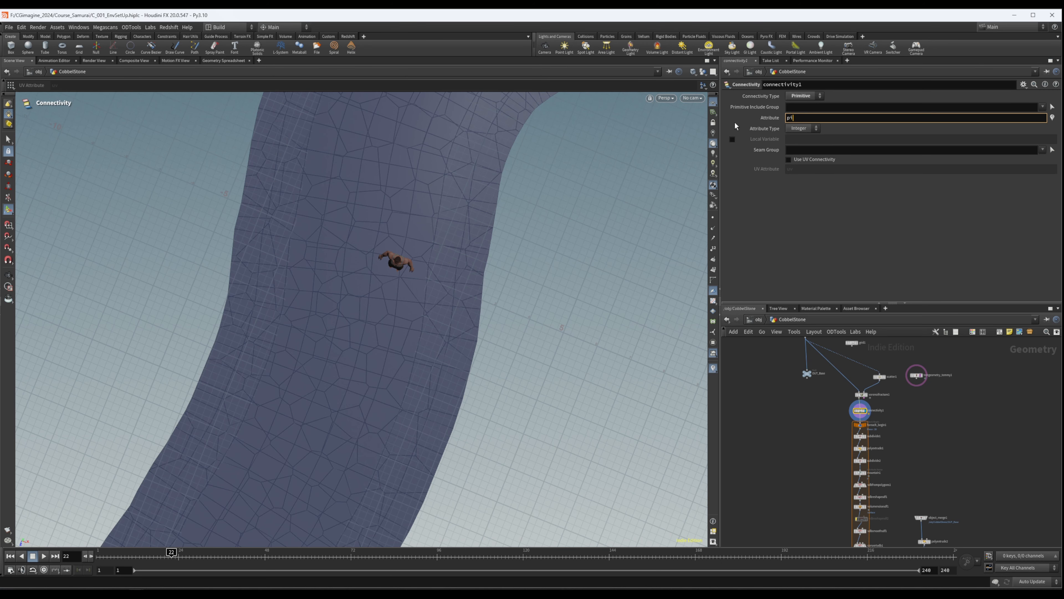
pyautogui.write('ece')
pyautogui.press('Return')
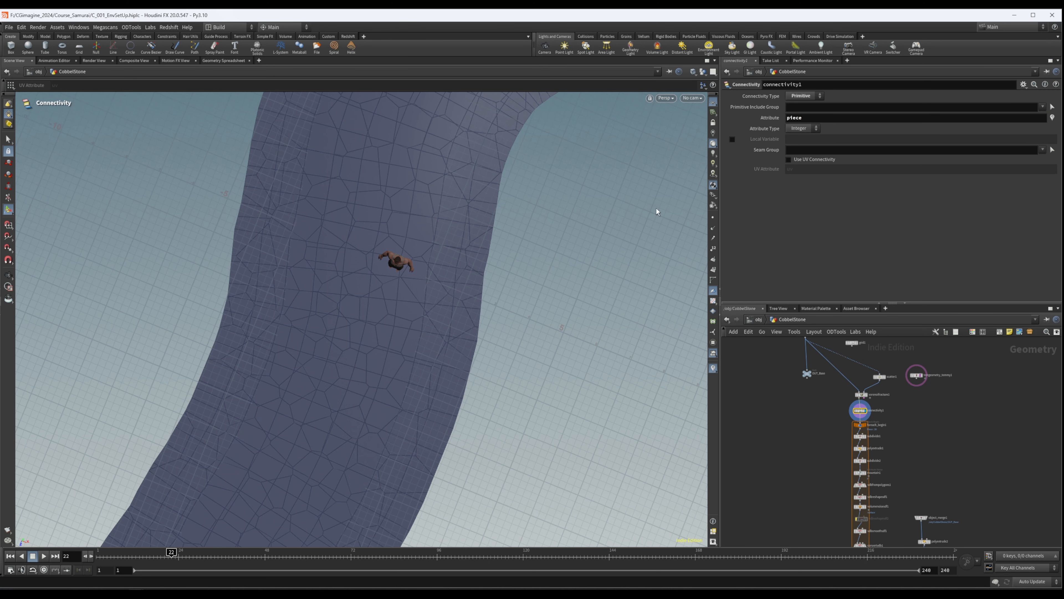
# - Display foreach_begin1 and examine the single piece it extracts from the path
pyautogui.scroll(3, 867, 427)
pyautogui.click(866, 424)
pyautogui.moveTo(894, 414); pyautogui.dragTo(804, 430)
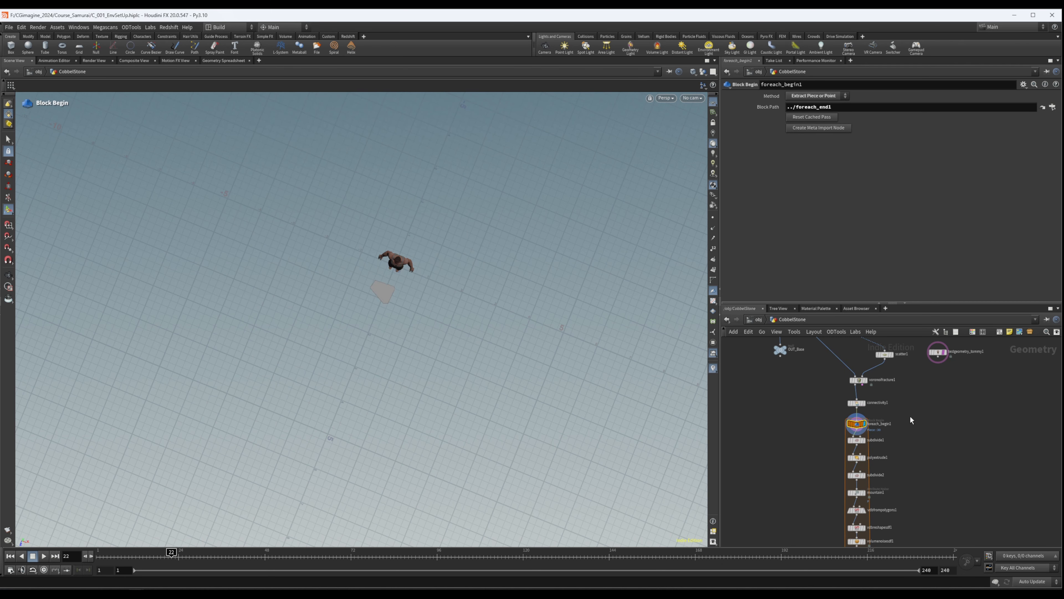
pyautogui.moveTo(911, 448); pyautogui.dragTo(892, 441, button='middle')
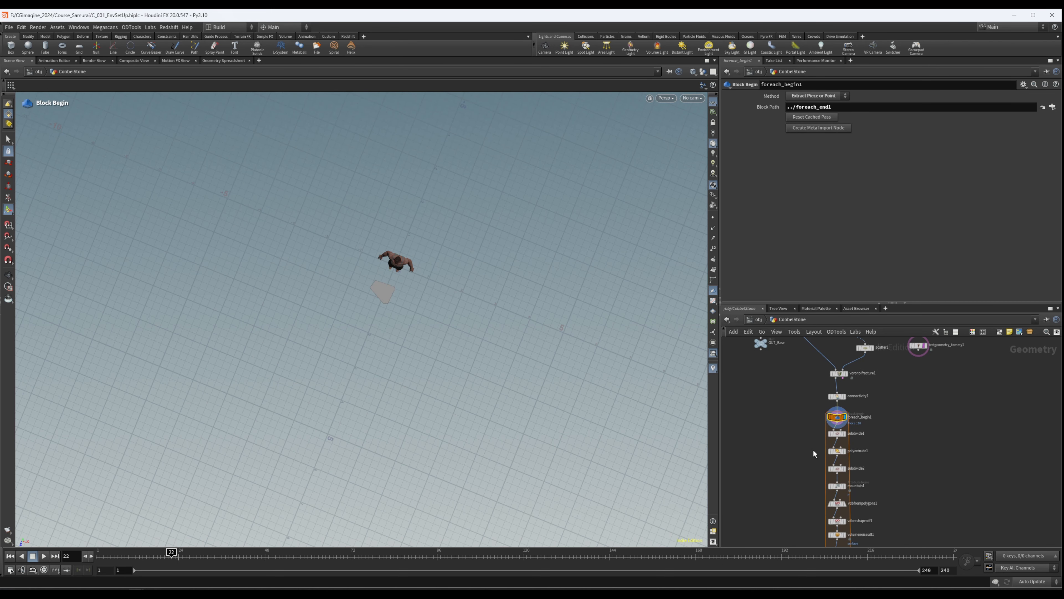
# - Bypass all the processing nodes inside the loop between foreach_begin1 and foreach_end1
pyautogui.scroll(-6, 928, 393)
pyautogui.moveTo(890, 462); pyautogui.dragTo(867, 489, button='middle')
pyautogui.scroll(-1, 822, 481)
pyautogui.moveTo(820, 481); pyautogui.dragTo(880, 372)
pyautogui.scroll(3, 839, 369)
pyautogui.click(839, 375)
pyautogui.moveTo(914, 428); pyautogui.dragTo(916, 353, button='middle')
pyautogui.scroll(-3, 913, 355)
# - Display foreach_end1 and enable its single pass option, set to piece 0
pyautogui.scroll(5, 877, 493)
pyautogui.scroll(2, 888, 437)
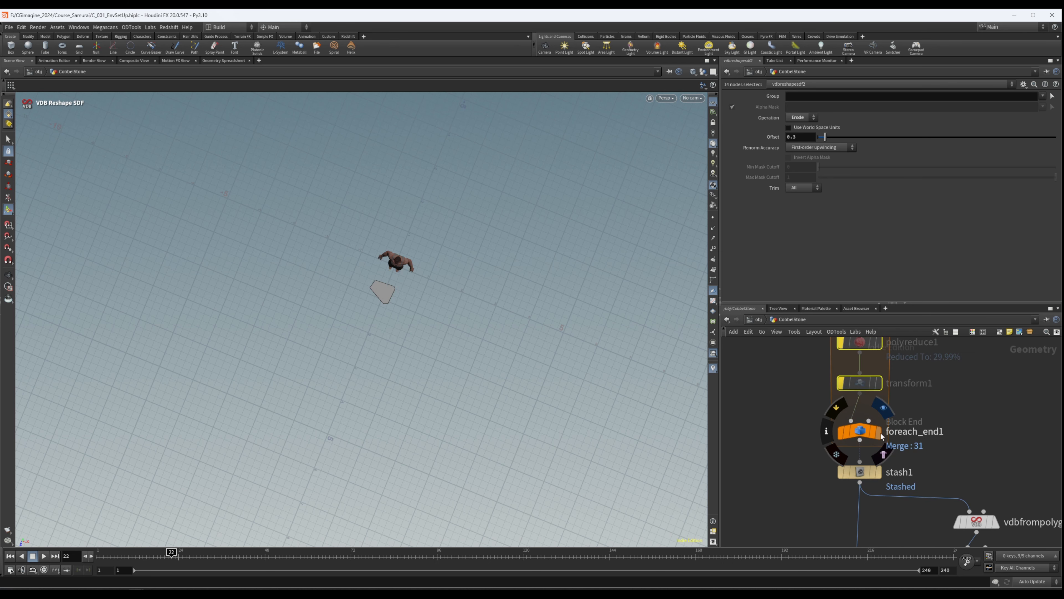
pyautogui.click(881, 434)
pyautogui.click(856, 435)
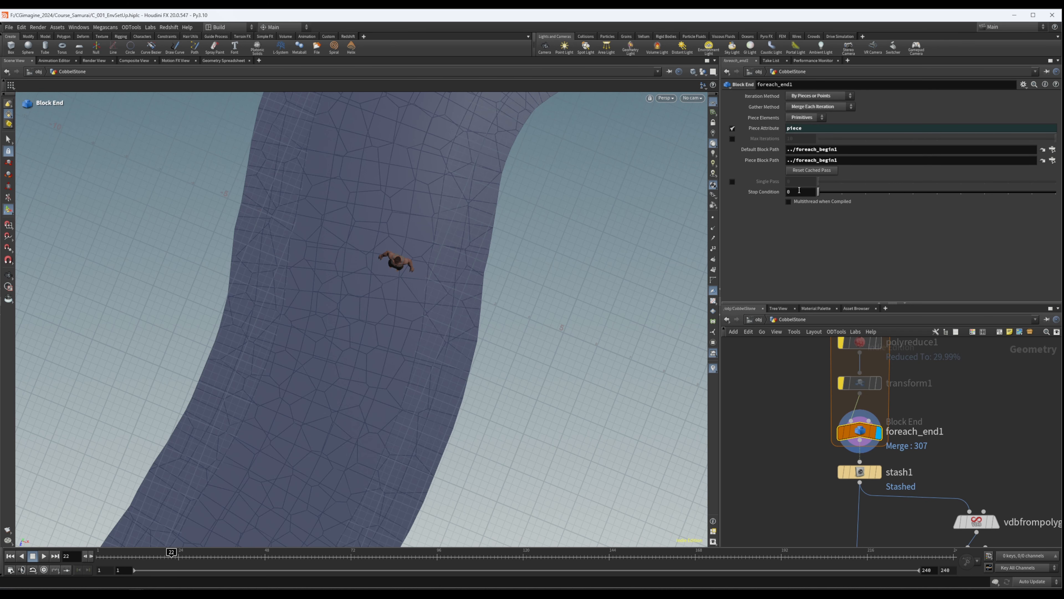
pyautogui.click(732, 182)
pyautogui.moveTo(827, 181)
pyautogui.mouseDown()
pyautogui.moveTo(887, 181)
pyautogui.moveTo(811, 183)
pyautogui.mouseUp()
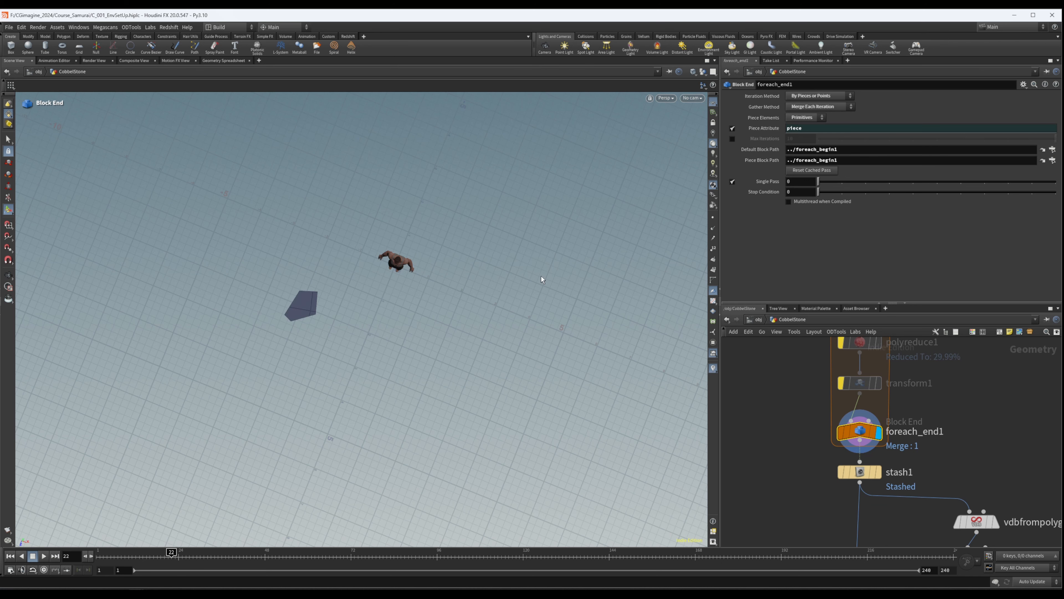
# - Display sweep1 and examine the unfractured swept path around the reference figure
pyautogui.press('Escape')
pyautogui.scroll(5, 331, 321)
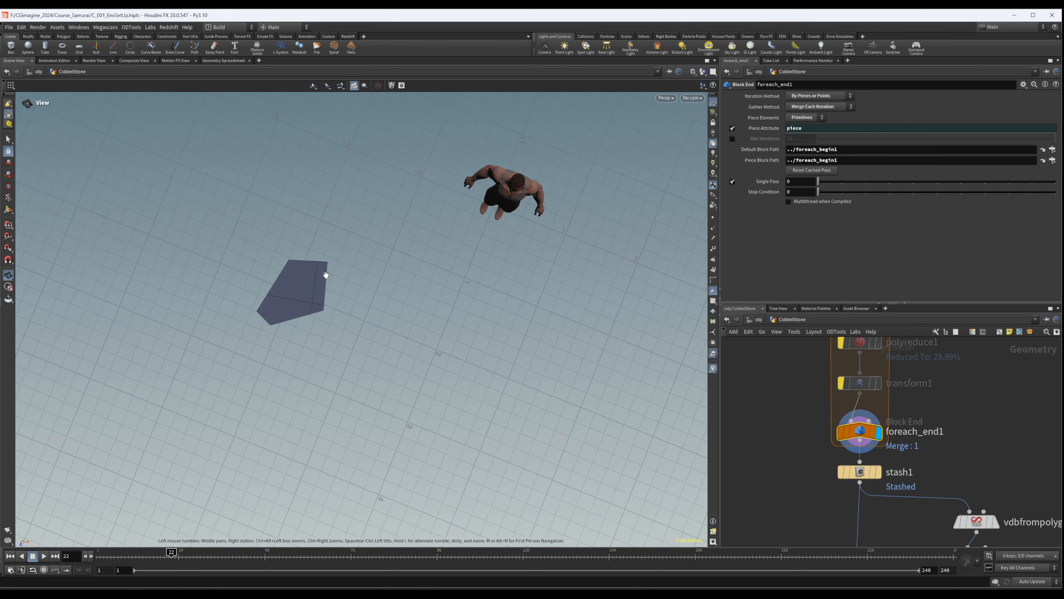
pyautogui.scroll(5, 305, 265)
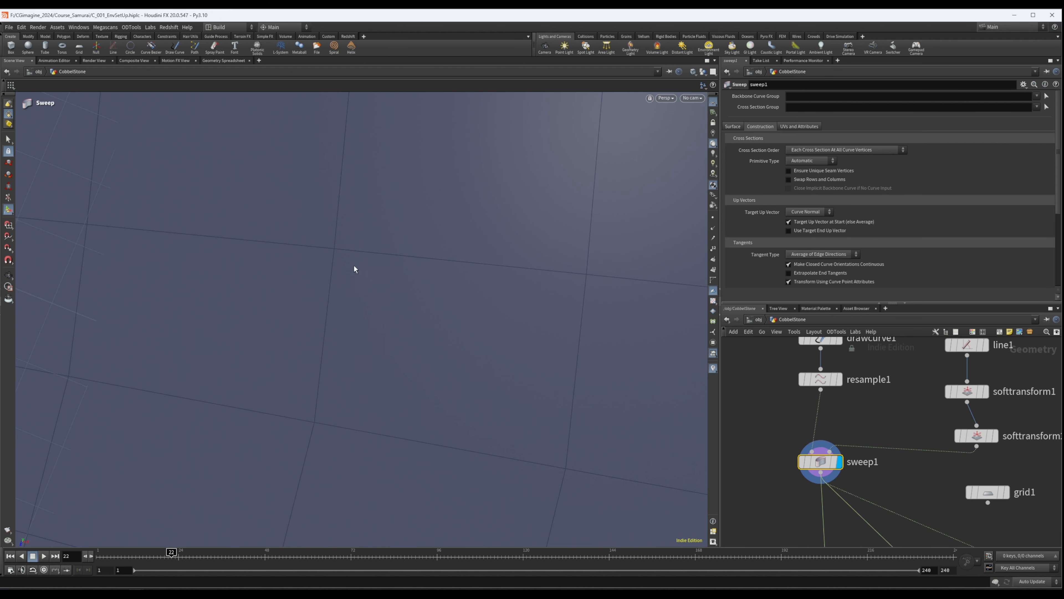
pyautogui.keyDown('alt'); pyautogui.moveTo(544, 366); pyautogui.dragTo(250, 370, button='right'); pyautogui.keyUp('alt')
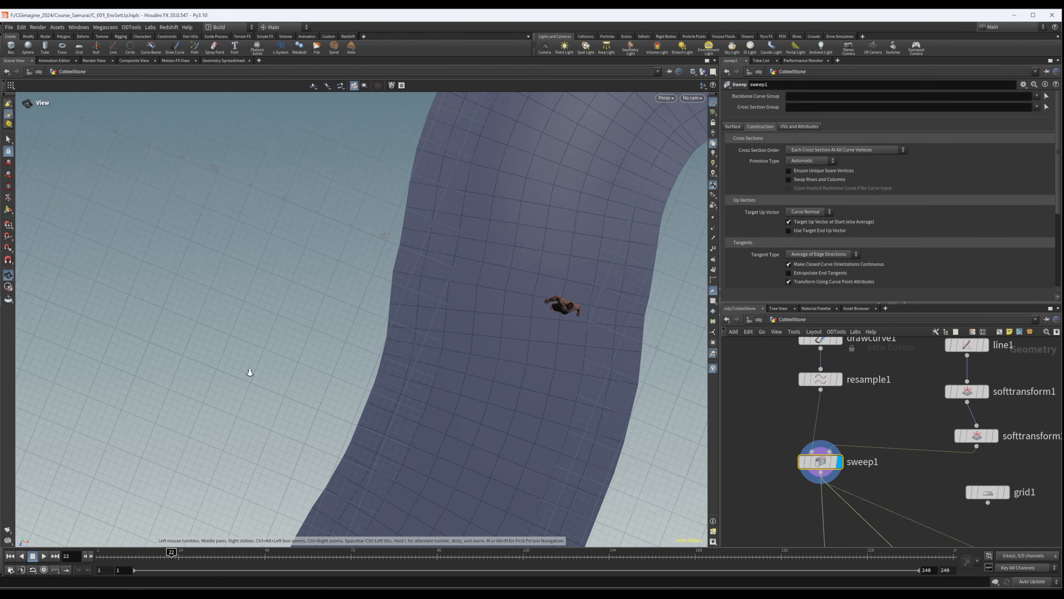
pyautogui.keyDown('alt'); pyautogui.moveTo(249, 370); pyautogui.dragTo(111, 369, button='middle'); pyautogui.keyUp('alt')
pyautogui.scroll(-3, 959, 485)
# - Move the unused grid1 node farther away from the sweep and scatter nodes
pyautogui.moveTo(998, 501); pyautogui.dragTo(880, 392, button='middle')
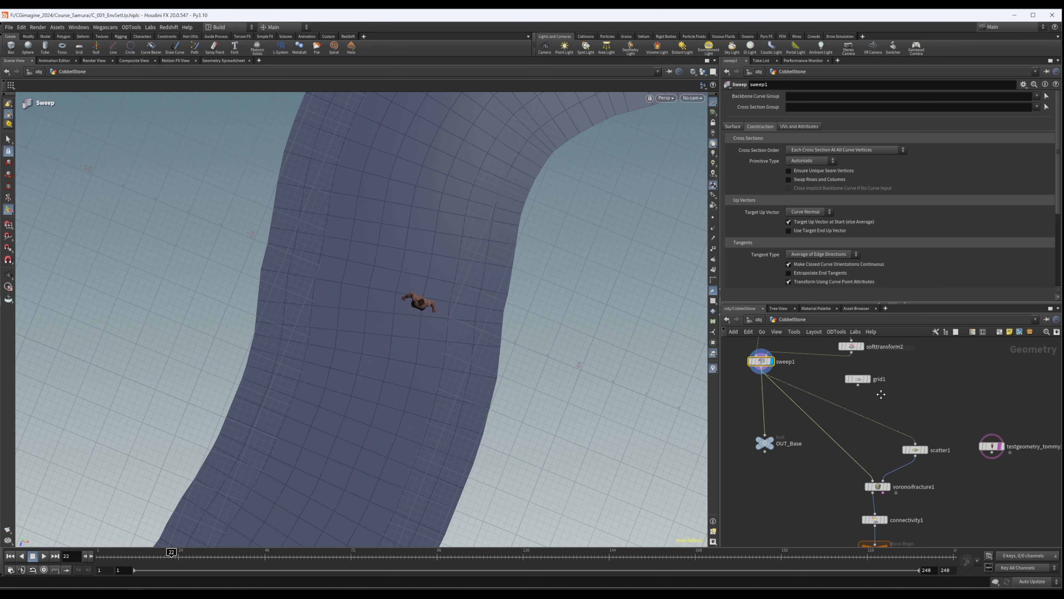
pyautogui.scroll(-1, 880, 391)
pyautogui.moveTo(862, 382); pyautogui.dragTo(943, 370)
# - Delete the bypassed smooth1 node between convertvdb1 and attribnoise1 inside the loop
pyautogui.scroll(1, 891, 444)
pyautogui.moveTo(924, 444); pyautogui.dragTo(899, 339, button='middle')
pyautogui.scroll(-3, 899, 340)
pyautogui.moveTo(931, 477); pyautogui.dragTo(914, 359, button='middle')
pyautogui.scroll(-1, 913, 358)
pyautogui.scroll(2, 885, 459)
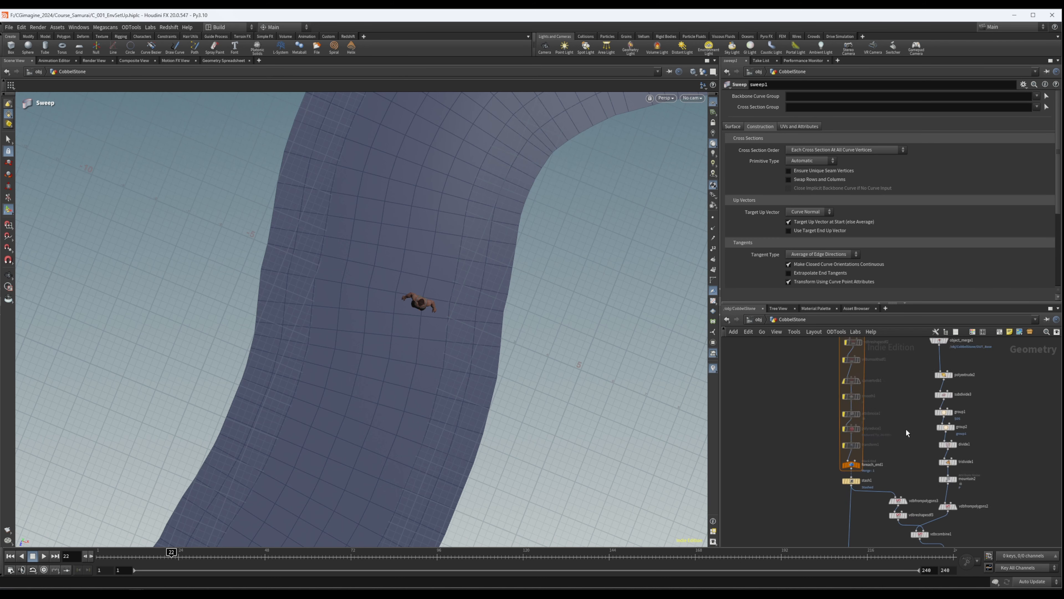
pyautogui.moveTo(893, 396); pyautogui.dragTo(891, 434, button='middle')
pyautogui.scroll(-2, 889, 428)
pyautogui.scroll(5, 869, 518)
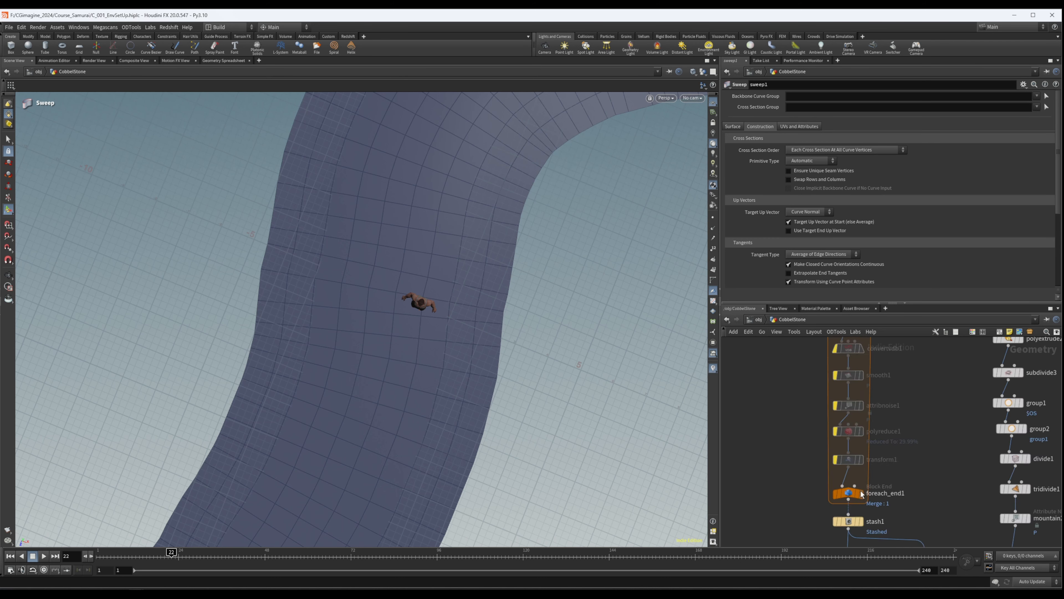
pyautogui.moveTo(913, 367); pyautogui.dragTo(899, 474, button='middle')
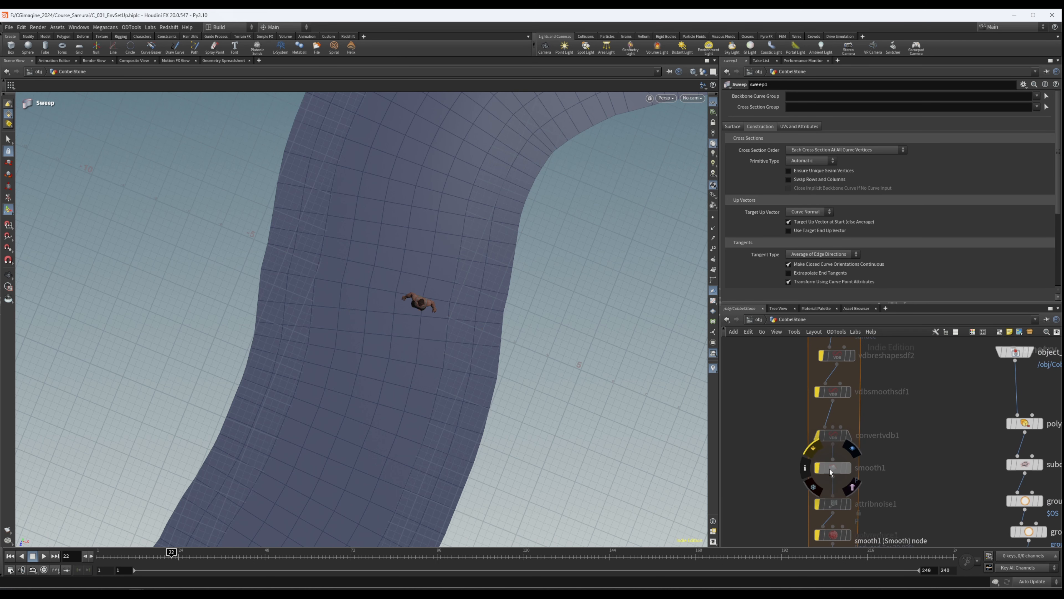
pyautogui.moveTo(878, 460); pyautogui.dragTo(789, 482)
pyautogui.press('Delete')
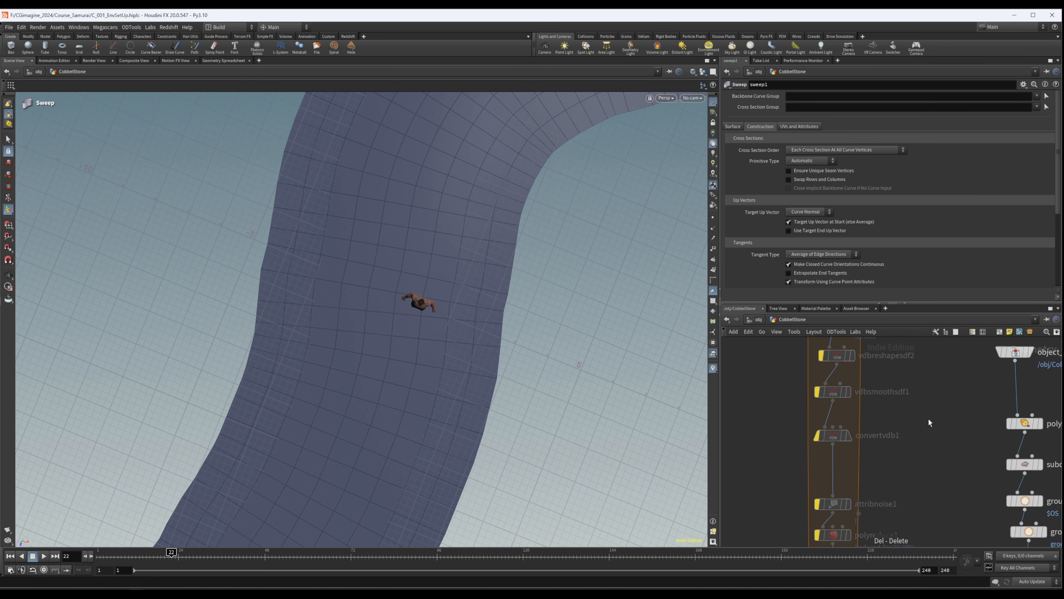
# - Delete the vdbreshapesdf2 node between volumenoisesdf1 and vdbsmoothsdf1 inside the loop
pyautogui.moveTo(923, 421); pyautogui.dragTo(917, 462, button='middle')
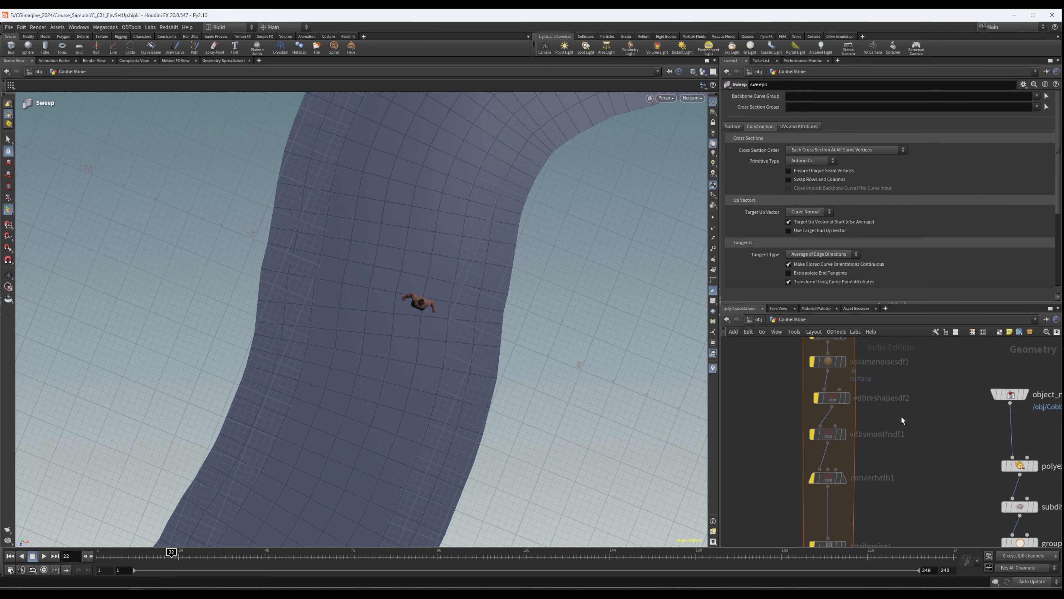
pyautogui.click(846, 400)
pyautogui.press('Delete')
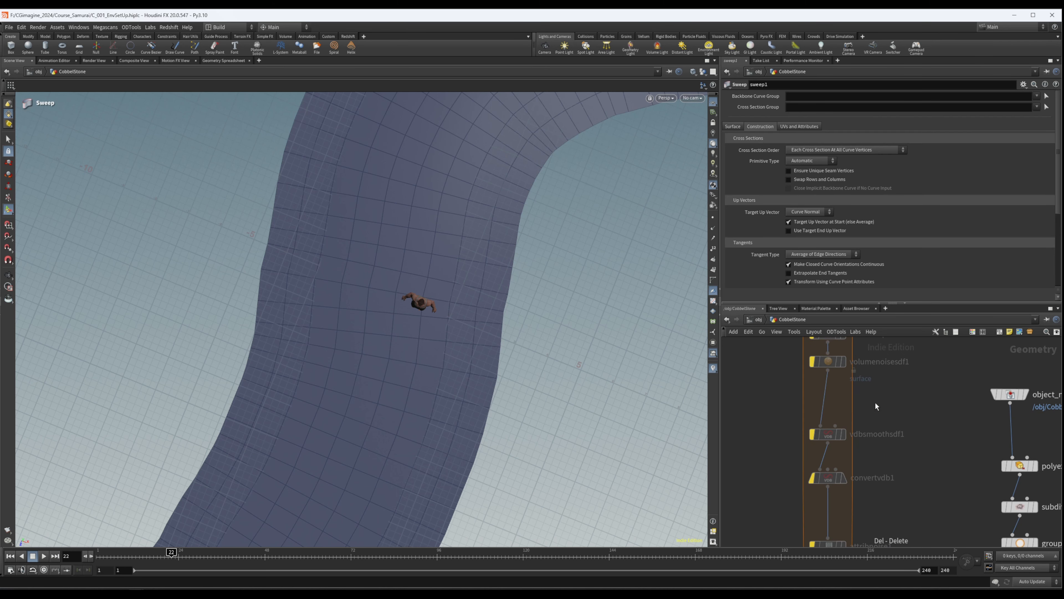
# - Display foreach_end1 and disable its single pass option so the loop processes every piece
pyautogui.moveTo(893, 387); pyautogui.dragTo(880, 475, button='middle')
pyautogui.scroll(-3, 880, 475)
pyautogui.moveTo(890, 413); pyautogui.dragTo(889, 388, button='middle')
pyautogui.scroll(-4, 888, 390)
pyautogui.moveTo(884, 482); pyautogui.dragTo(878, 431, button='middle')
pyautogui.scroll(9, 878, 431)
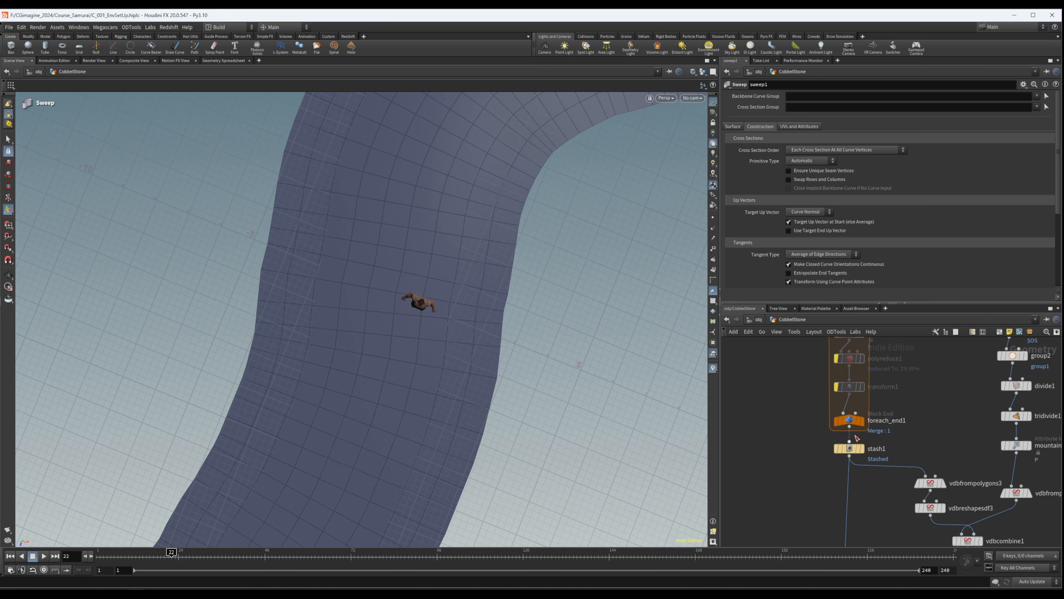
pyautogui.click(837, 402)
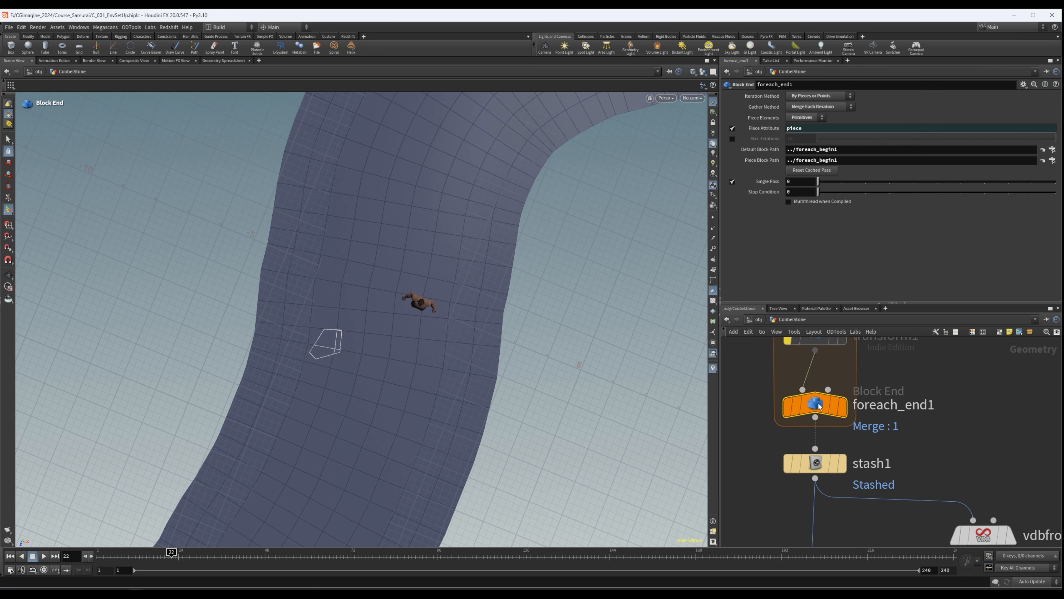
pyautogui.click(842, 409)
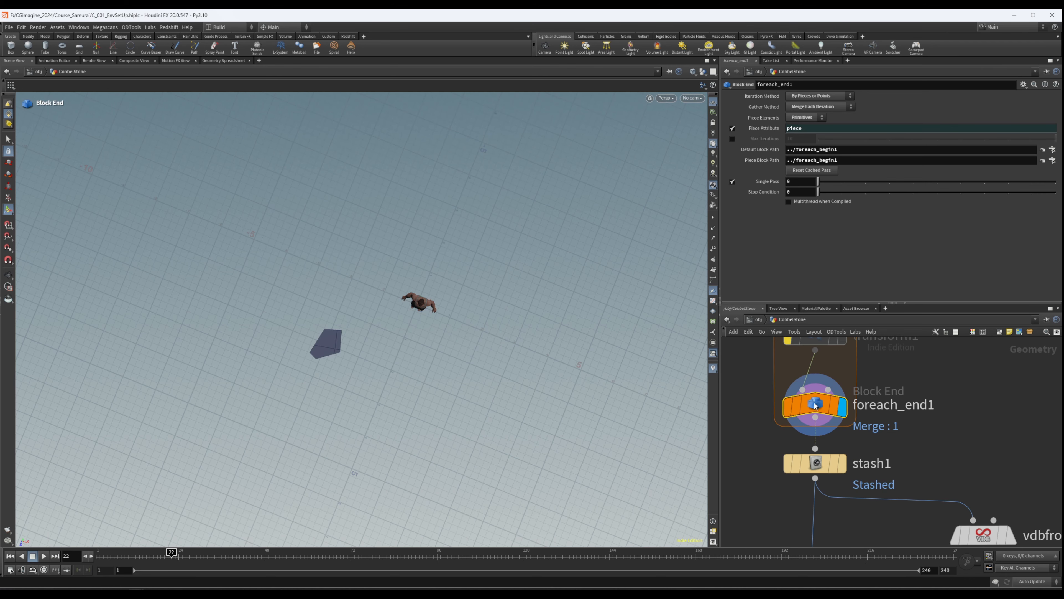
pyautogui.click(733, 182)
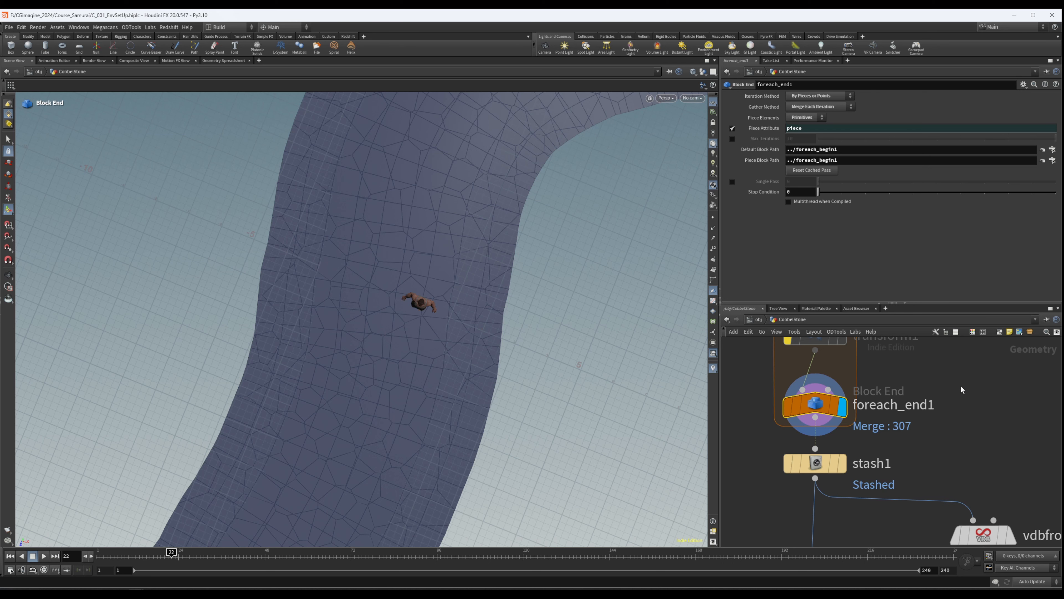
# - Reactivate the bypassed loop nodes and replace stash1 with the Stones_Ground file cache, version 2, loaded from disk
pyautogui.scroll(-10, 961, 389)
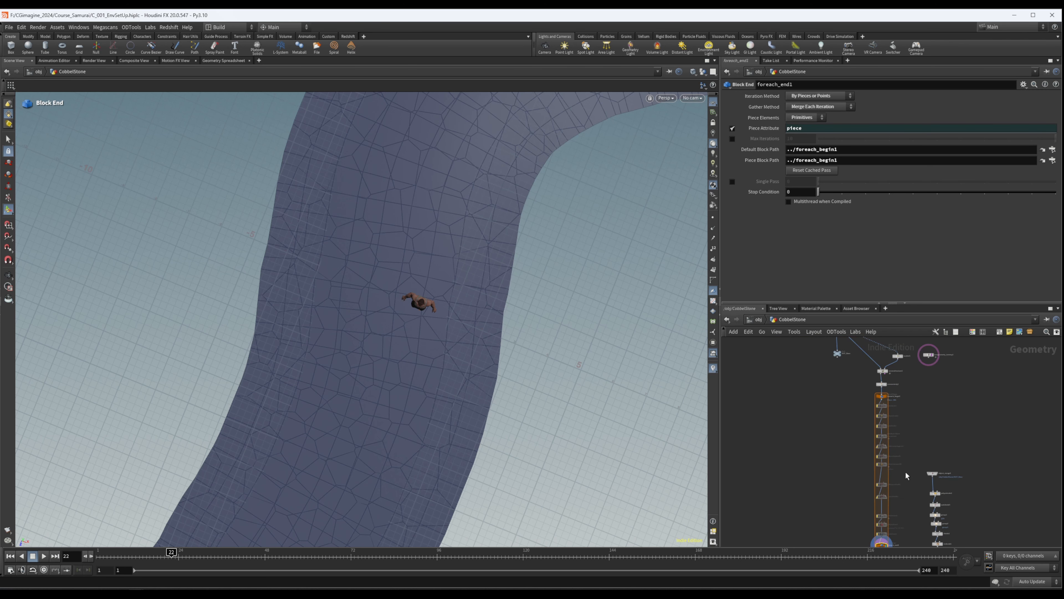
pyautogui.moveTo(853, 407); pyautogui.dragTo(911, 510)
pyautogui.moveTo(910, 494); pyautogui.dragTo(877, 499, button='middle')
pyautogui.click(876, 503)
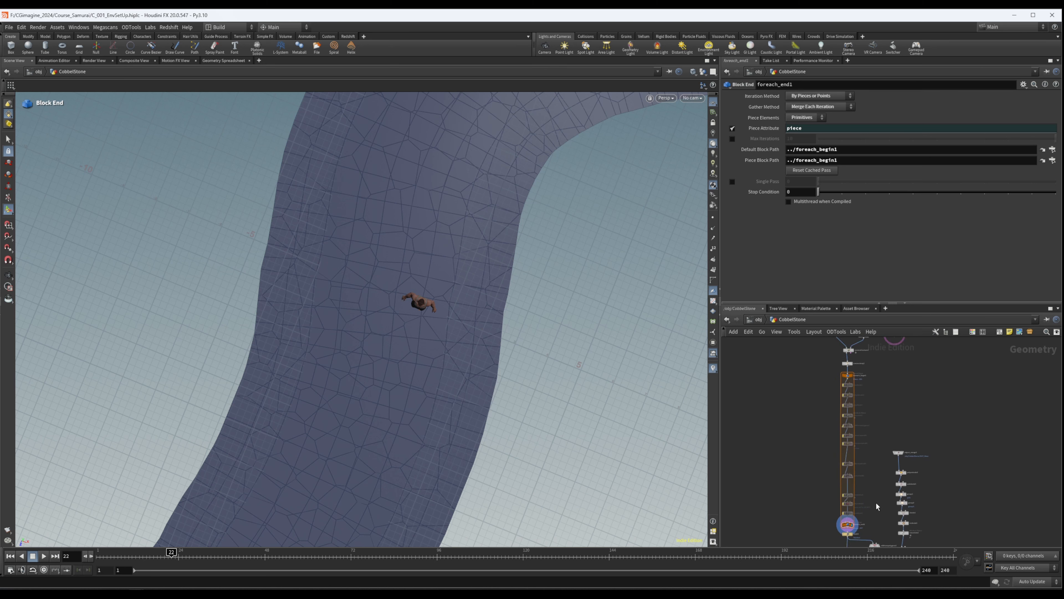
pyautogui.scroll(3, 866, 515)
pyautogui.moveTo(866, 515); pyautogui.dragTo(803, 374)
pyautogui.moveTo(803, 375); pyautogui.dragTo(796, 410, button='middle')
pyautogui.keyDown('shift'); pyautogui.moveTo(796, 413); pyautogui.dragTo(853, 370); pyautogui.keyUp('shift')
pyautogui.click(821, 367)
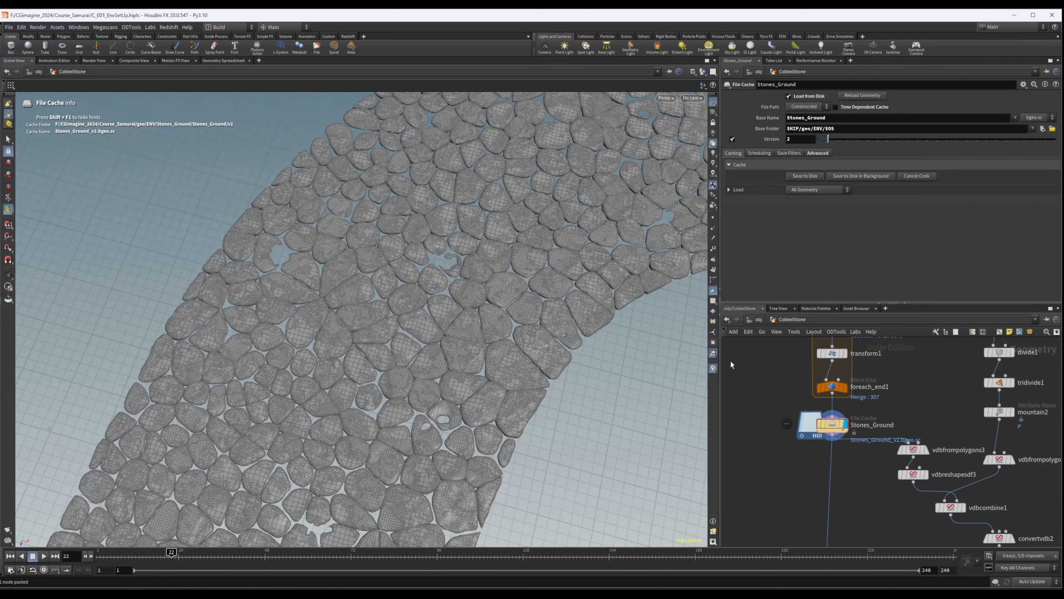
# - Examine the cached cobblestones along the whole path from above and at ground level
pyautogui.keyDown('alt'); pyautogui.moveTo(510, 289); pyautogui.dragTo(344, 273, button='right'); pyautogui.keyUp('alt')
pyautogui.keyDown('alt'); pyautogui.moveTo(496, 270); pyautogui.dragTo(492, 254); pyautogui.keyUp('alt')
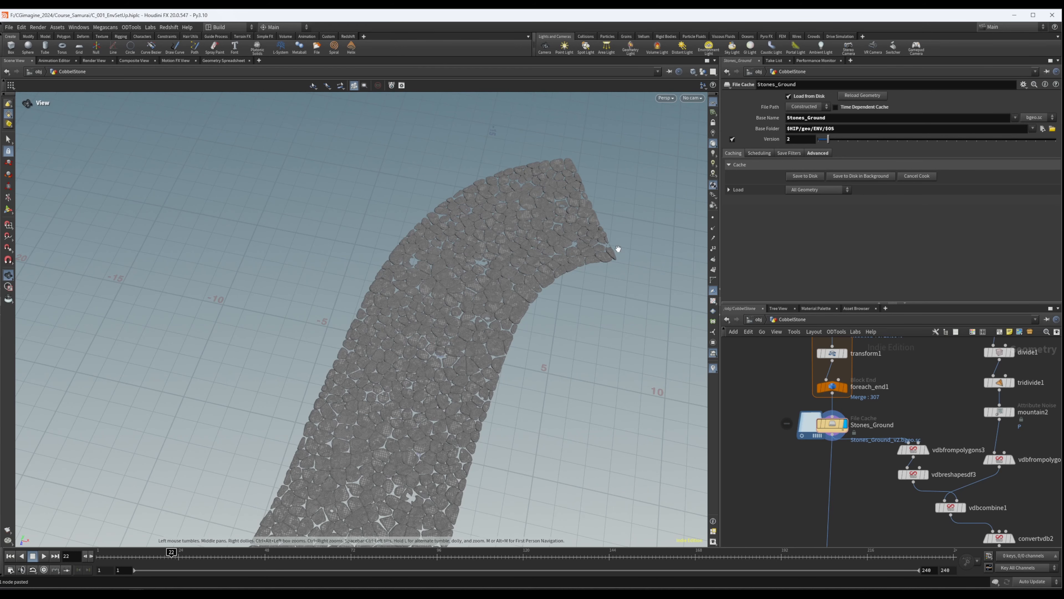
pyautogui.moveTo(461, 341); pyautogui.dragTo(400, 395)
pyautogui.moveTo(399, 396); pyautogui.dragTo(486, 264, button='middle')
pyautogui.moveTo(486, 264); pyautogui.dragTo(138, 293, button='right')
pyautogui.moveTo(384, 272); pyautogui.dragTo(546, 155)
pyautogui.moveTo(547, 155); pyautogui.dragTo(803, 218, button='right')
pyautogui.moveTo(520, 310); pyautogui.dragTo(497, 225)
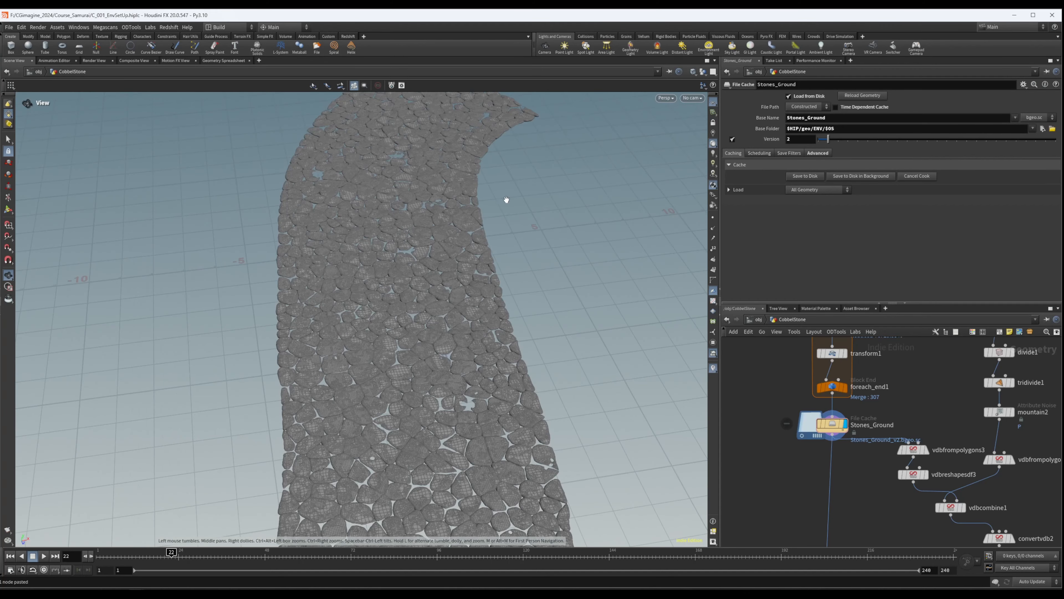
pyautogui.moveTo(387, 277); pyautogui.dragTo(407, 256)
pyautogui.moveTo(418, 366); pyautogui.dragTo(407, 300)
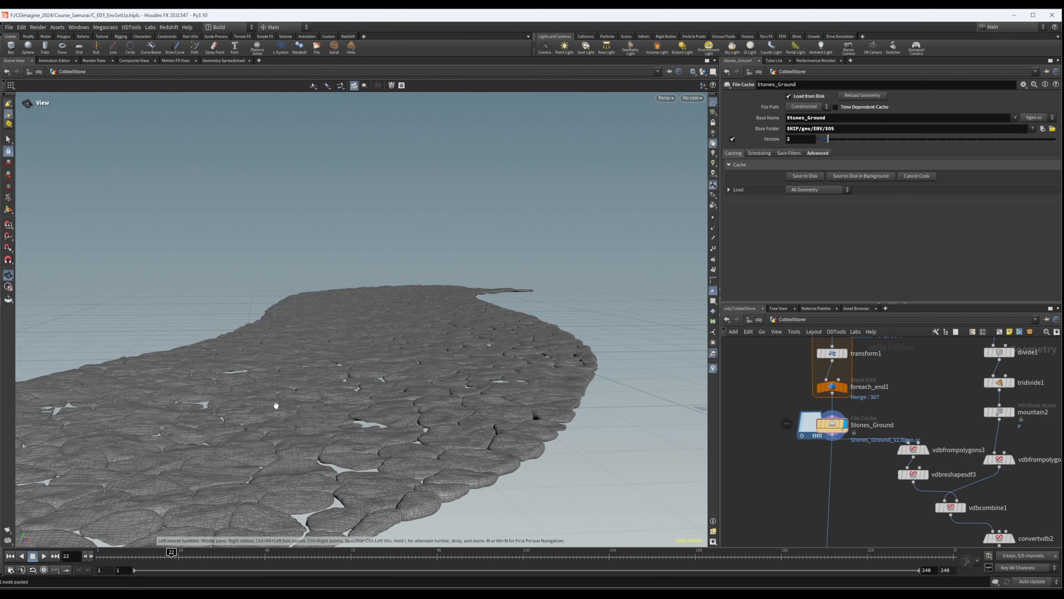
# - Display object_merge1 and examine the OUT_Base path surface it brings in
pyautogui.scroll(-5, 732, 377)
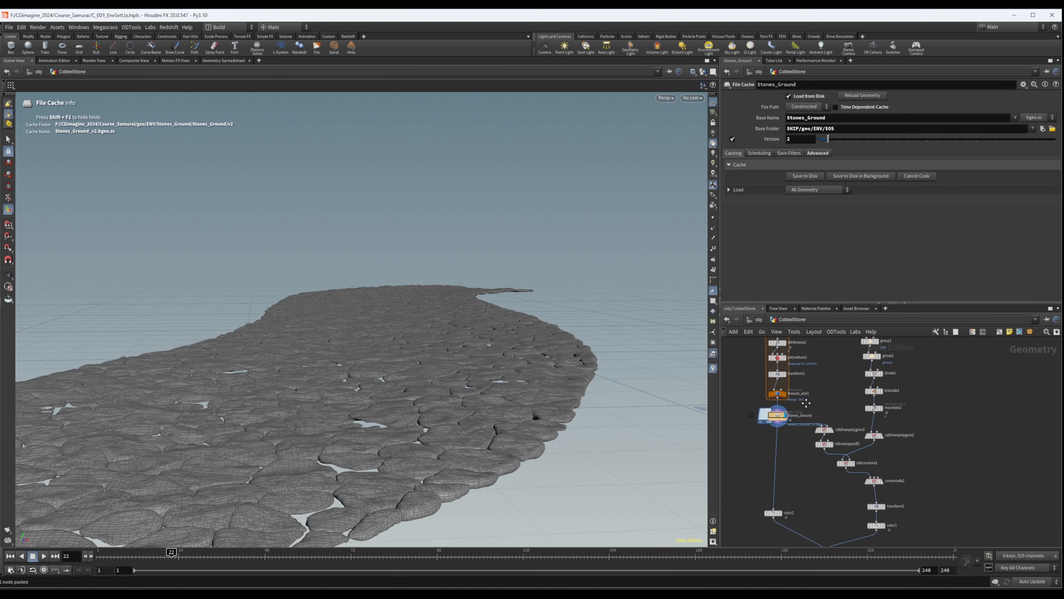
pyautogui.scroll(3, 764, 412)
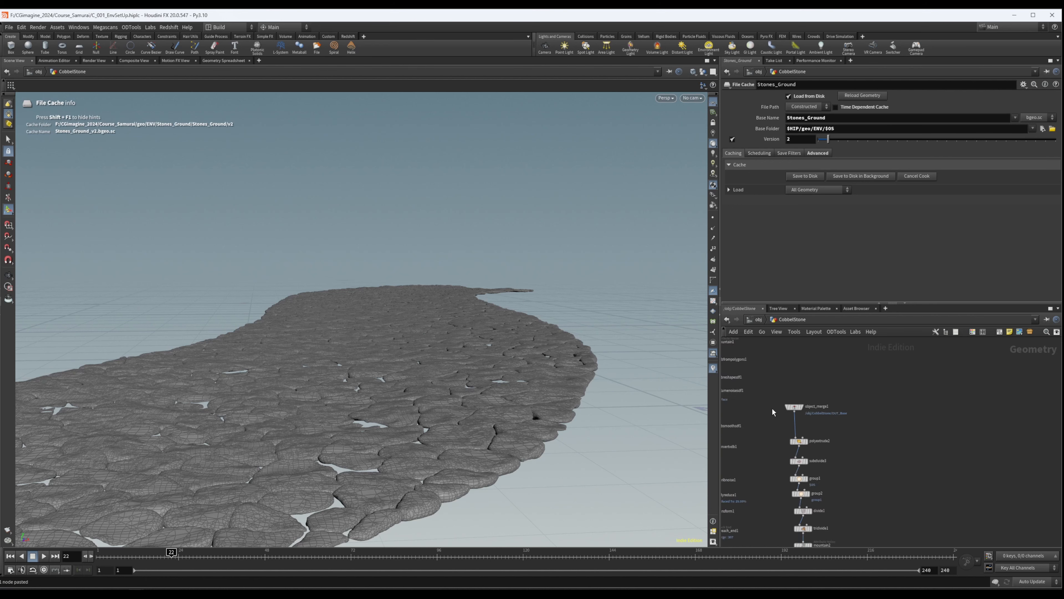
pyautogui.moveTo(838, 405); pyautogui.dragTo(802, 427)
pyautogui.click(843, 411)
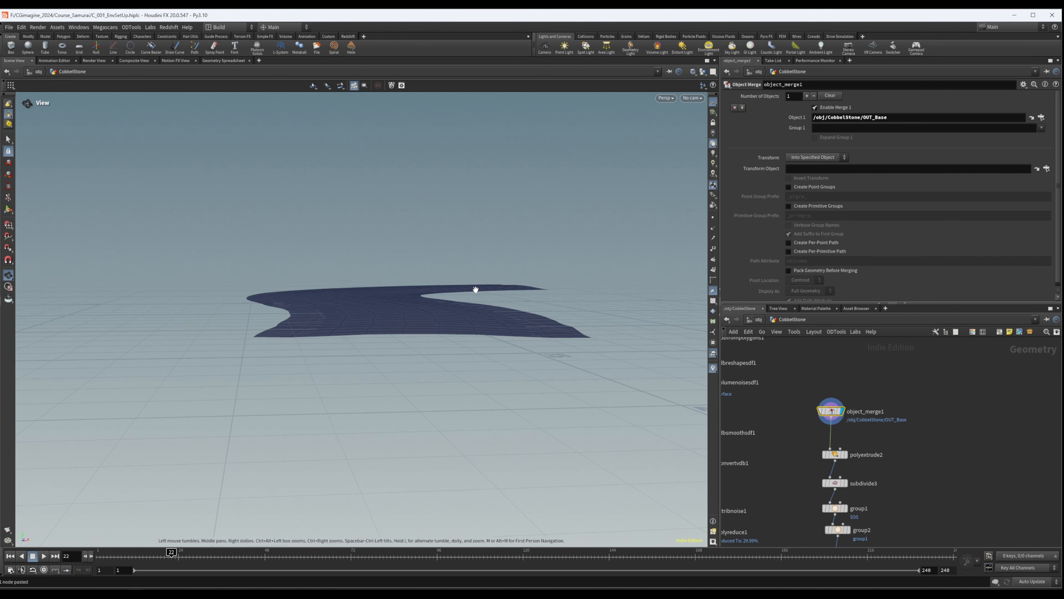
pyautogui.keyDown('alt'); pyautogui.moveTo(475, 288); pyautogui.dragTo(456, 349); pyautogui.keyUp('alt')
pyautogui.keyDown('alt'); pyautogui.moveTo(456, 349); pyautogui.dragTo(358, 262, button='right'); pyautogui.keyUp('alt')
pyautogui.keyDown('alt'); pyautogui.moveTo(359, 261); pyautogui.dragTo(356, 294); pyautogui.keyUp('alt')
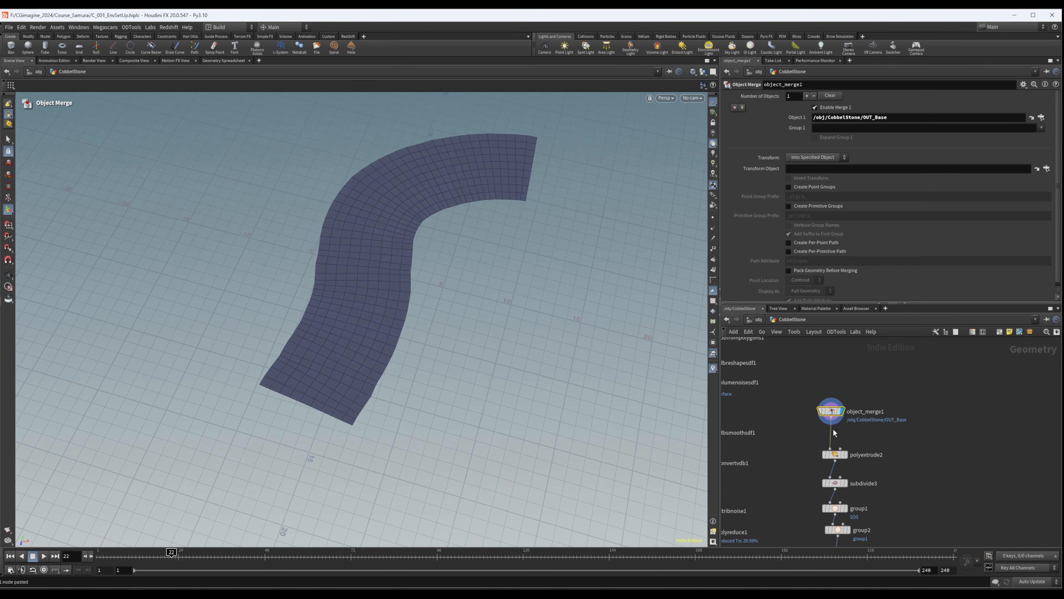
# - Paste the prepared path nodes into the network to give OUT_Base the new, more winding path shape
pyautogui.scroll(-5, 809, 438)
pyautogui.moveTo(822, 440); pyautogui.dragTo(826, 509, button='middle')
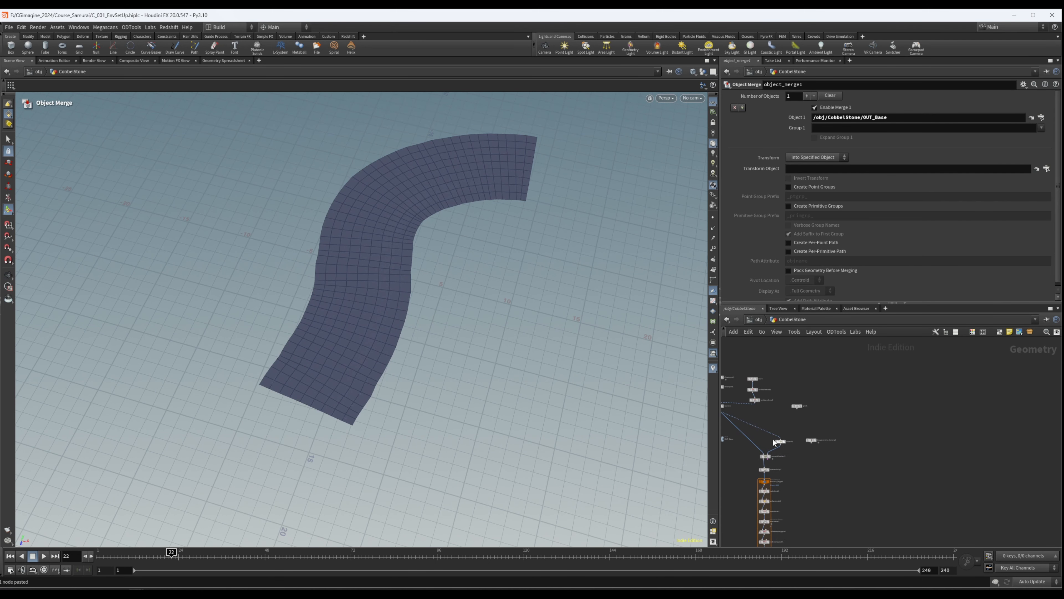
pyautogui.moveTo(791, 402); pyautogui.dragTo(909, 408, button='middle')
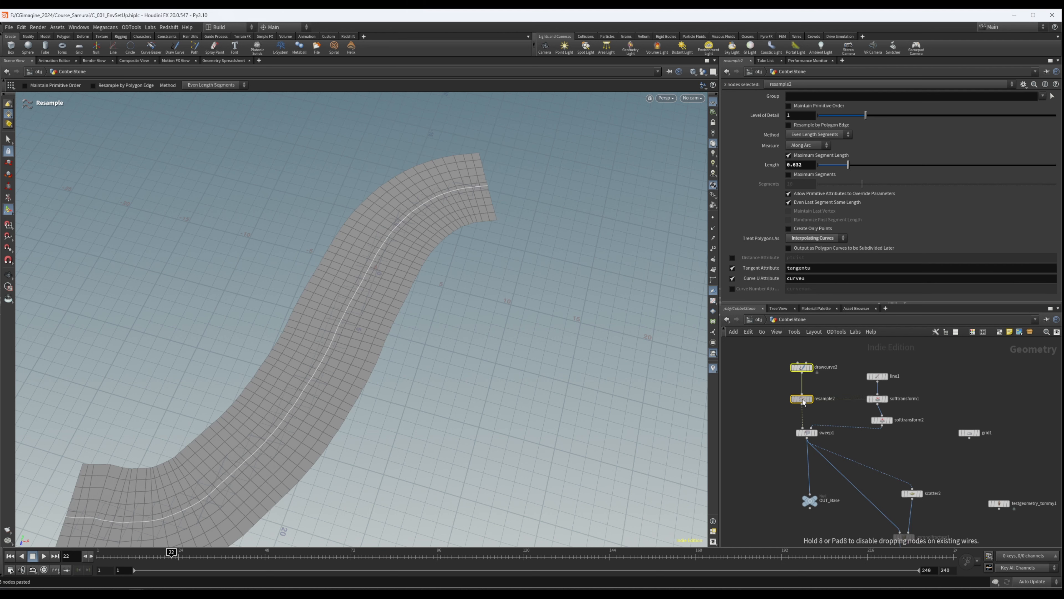
pyautogui.moveTo(874, 454); pyautogui.dragTo(823, 409, button='middle')
pyautogui.scroll(-4, 822, 409)
pyautogui.moveTo(880, 479); pyautogui.dragTo(842, 379, button='middle')
pyautogui.scroll(-2, 879, 478)
pyautogui.scroll(5, 876, 448)
pyautogui.click(840, 478)
pyautogui.moveTo(872, 490); pyautogui.dragTo(882, 397, button='middle')
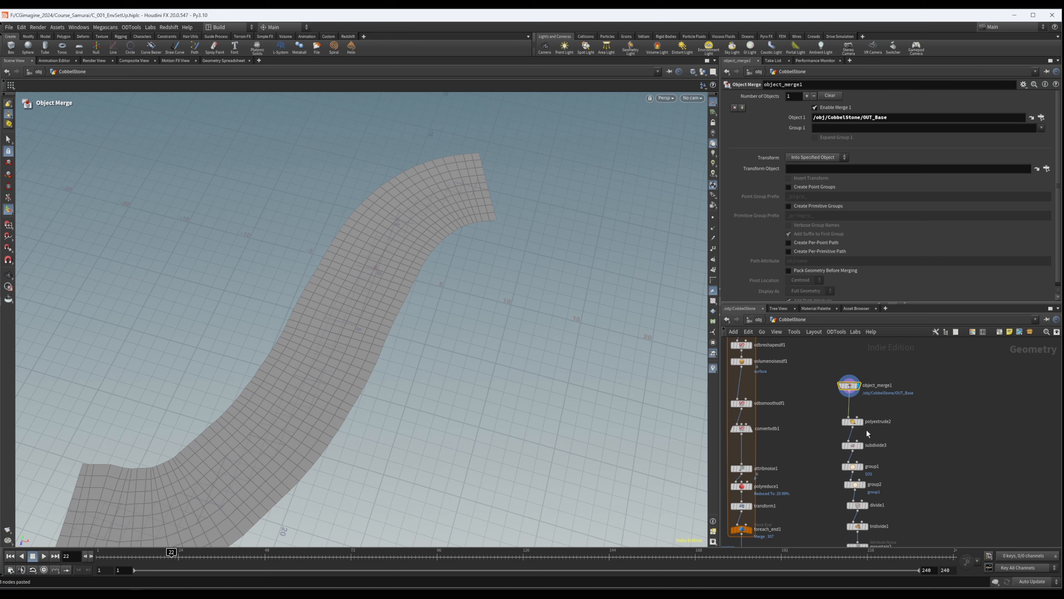
# - Display mountain2 below tridivide1 in the ground branch
pyautogui.click(862, 422)
pyautogui.moveTo(915, 537); pyautogui.dragTo(880, 440, button='middle')
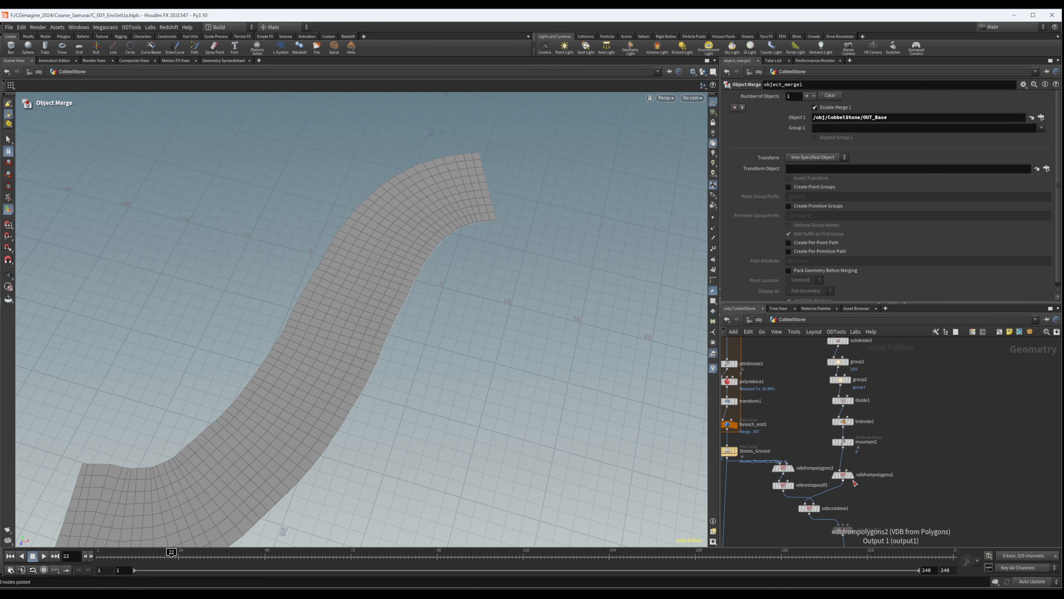
pyautogui.scroll(5, 853, 440)
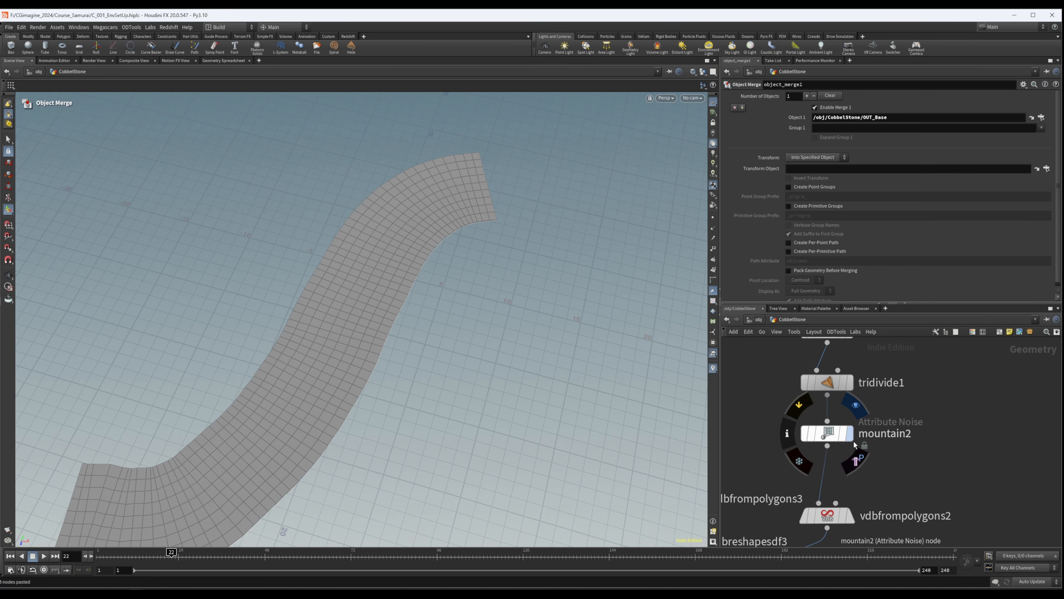
pyautogui.scroll(-4, 870, 497)
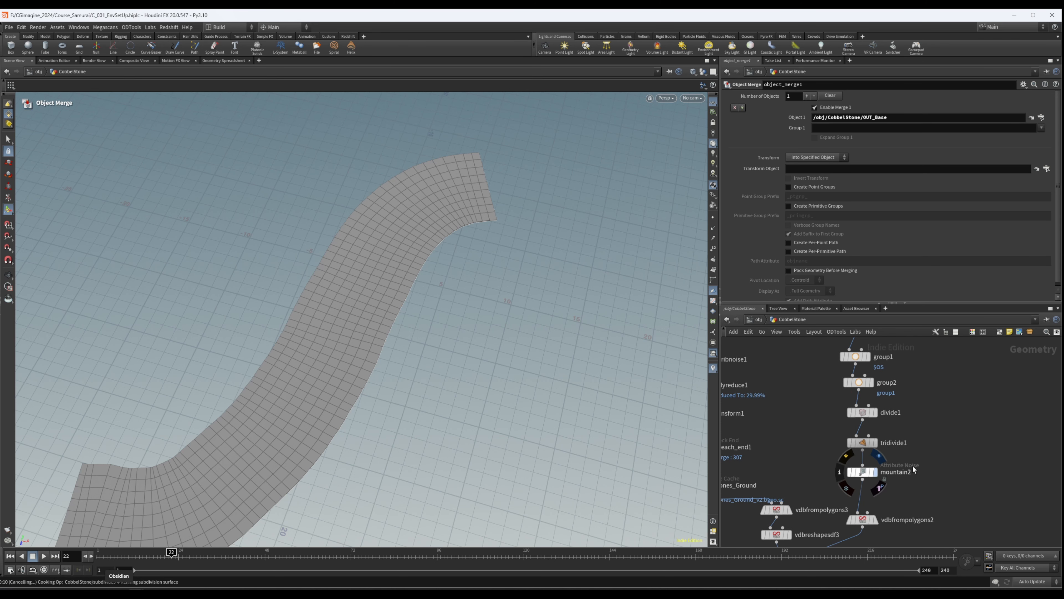
pyautogui.hotkey('ctrl', 'v')
# - Set subdivide3's depth to 1 and examine the density of the ground mesh
pyautogui.click(858, 408)
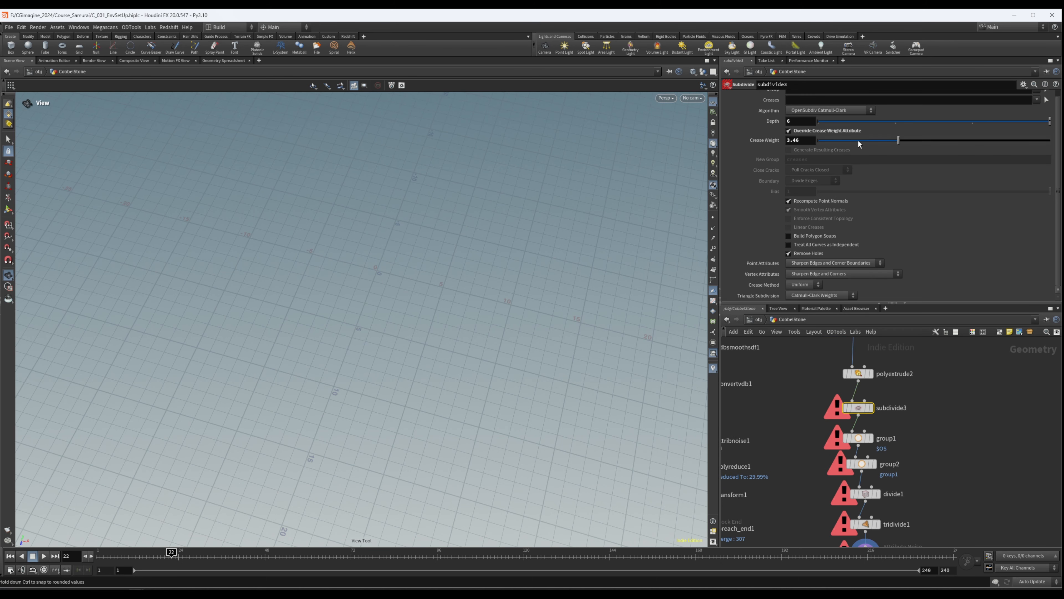
pyautogui.click(895, 120)
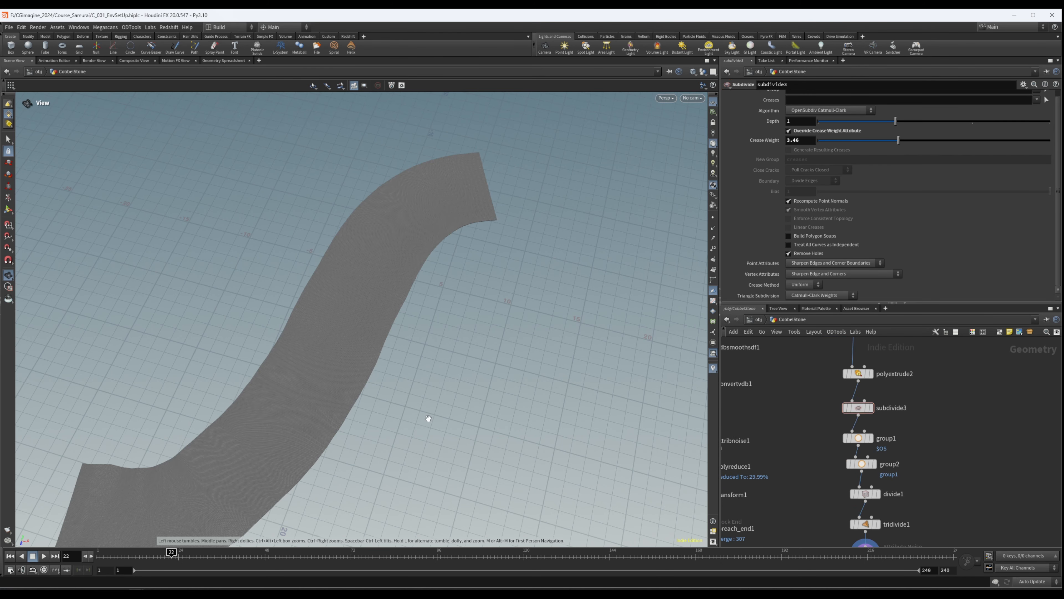
pyautogui.moveTo(316, 407); pyautogui.dragTo(311, 437)
pyautogui.moveTo(311, 437); pyautogui.dragTo(332, 378, button='right')
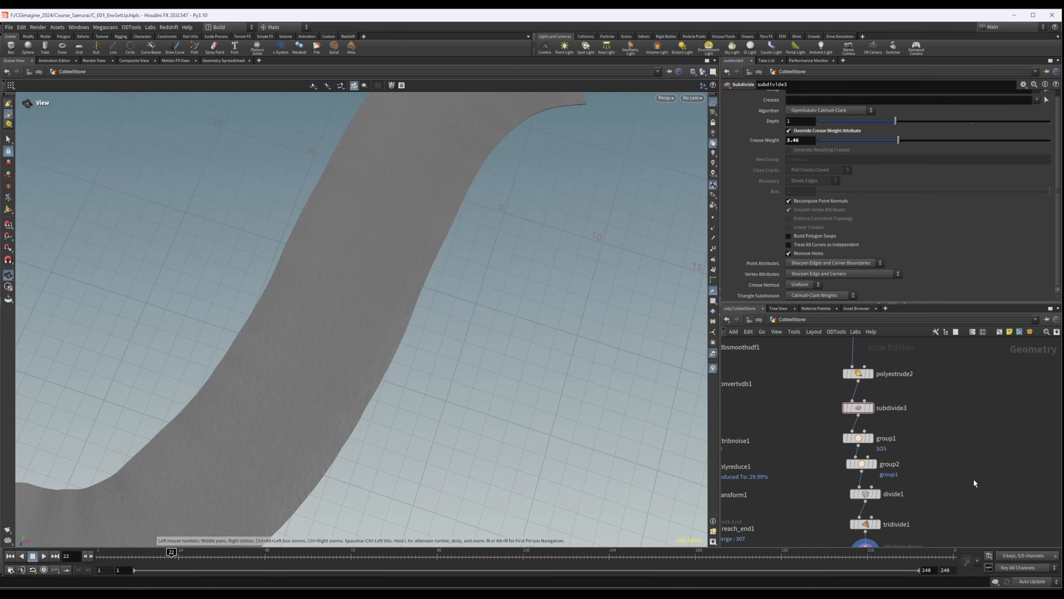
pyautogui.scroll(-3, 963, 465)
pyautogui.moveTo(946, 436); pyautogui.dragTo(930, 491, button='middle')
pyautogui.moveTo(406, 268); pyautogui.dragTo(394, 291)
pyautogui.moveTo(394, 290); pyautogui.dragTo(842, 235, button='right')
# - Set subdivide3's depth to 0
pyautogui.moveTo(932, 384); pyautogui.dragTo(934, 445, button='middle')
pyautogui.click(863, 439)
pyautogui.click(826, 122)
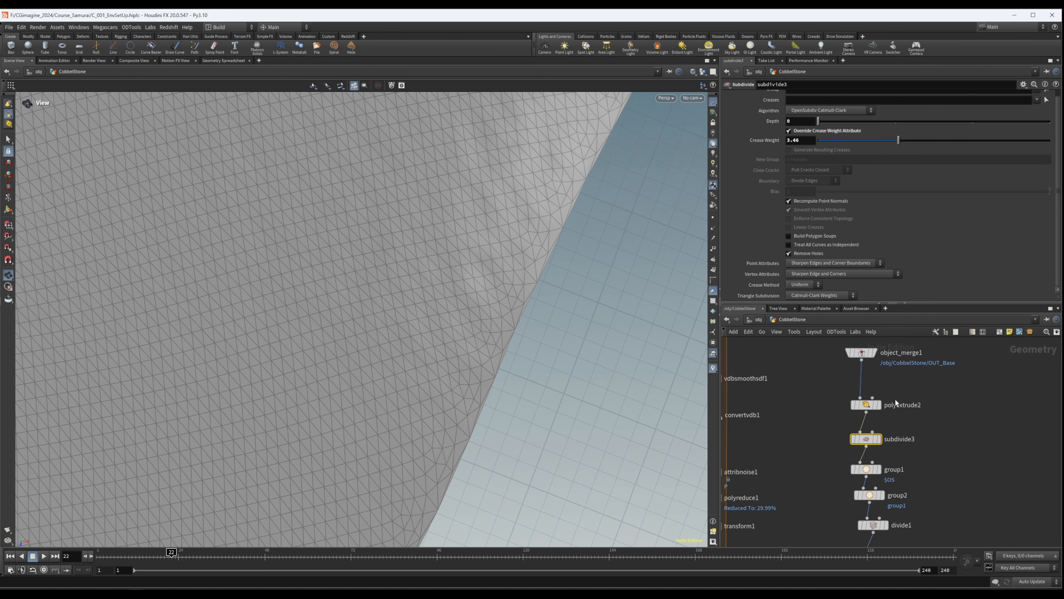
pyautogui.moveTo(947, 453); pyautogui.dragTo(951, 424, button='middle')
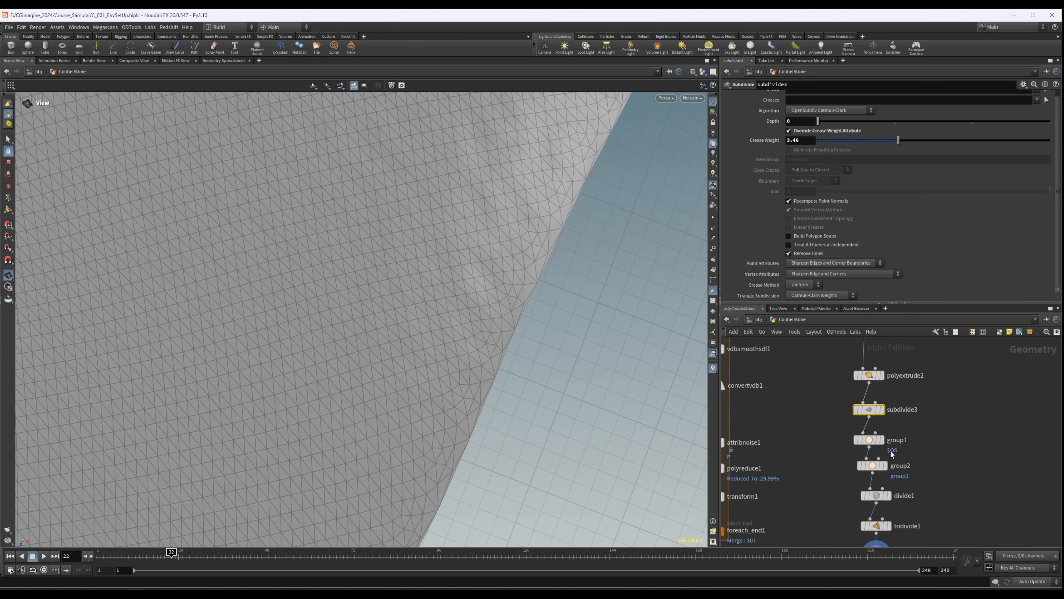
# - Display group1 and group2 in turn to examine which faces of the ground mesh each one selects
pyautogui.click(880, 441)
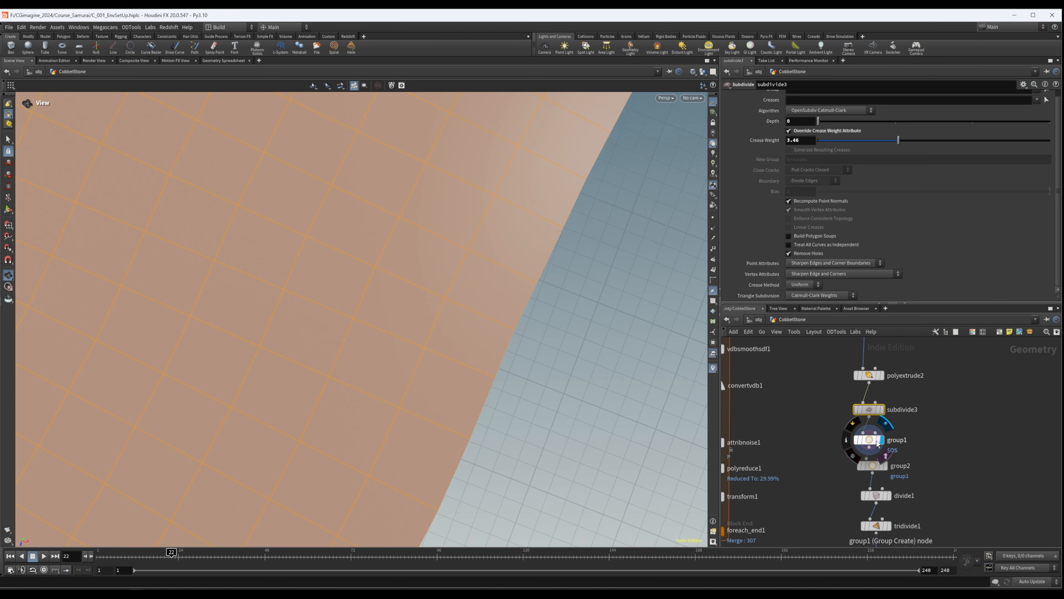
pyautogui.click(879, 441)
pyautogui.moveTo(554, 381); pyautogui.dragTo(514, 214)
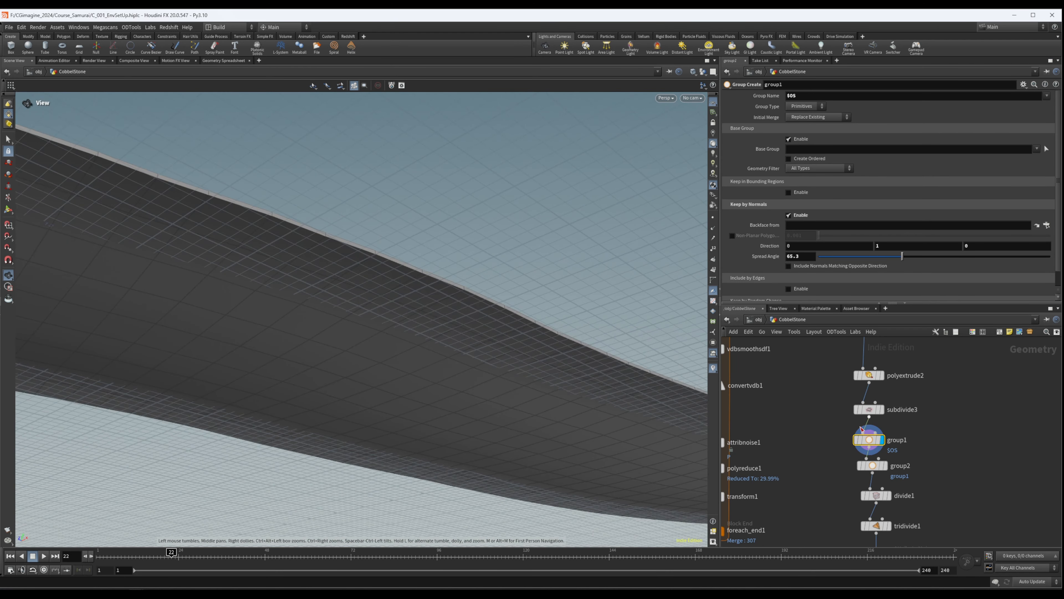
pyautogui.click(876, 465)
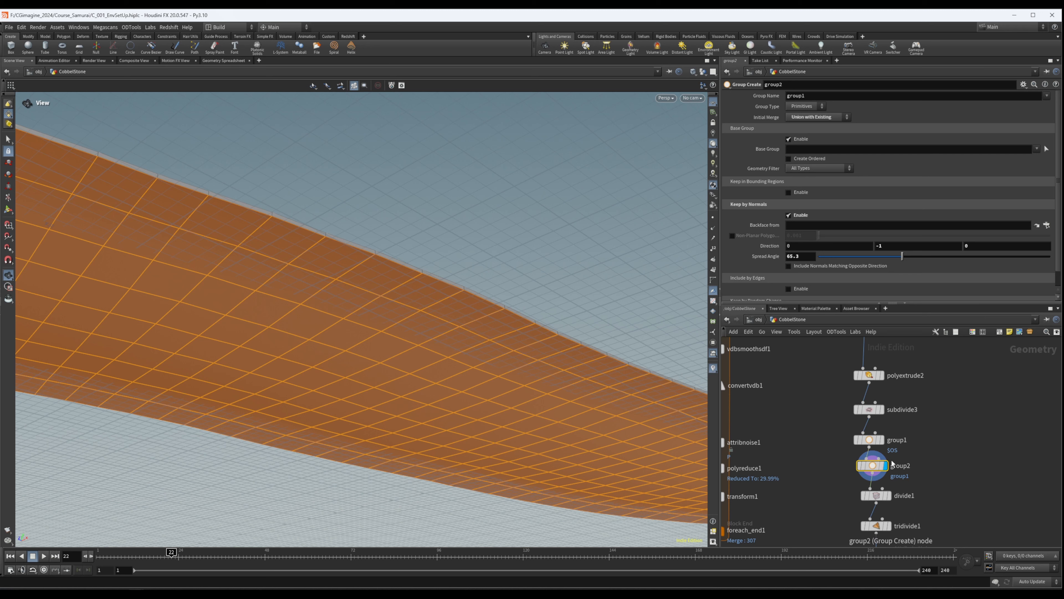
pyautogui.moveTo(874, 444); pyautogui.dragTo(877, 441)
pyautogui.moveTo(922, 426); pyautogui.dragTo(824, 449)
pyautogui.moveTo(920, 451); pyautogui.dragTo(866, 467)
pyautogui.moveTo(947, 416); pyautogui.dragTo(948, 448, button='middle')
# - Enable the extrudeFront and extrudeBack output groups on polyextrude2
pyautogui.moveTo(833, 389); pyautogui.dragTo(955, 432)
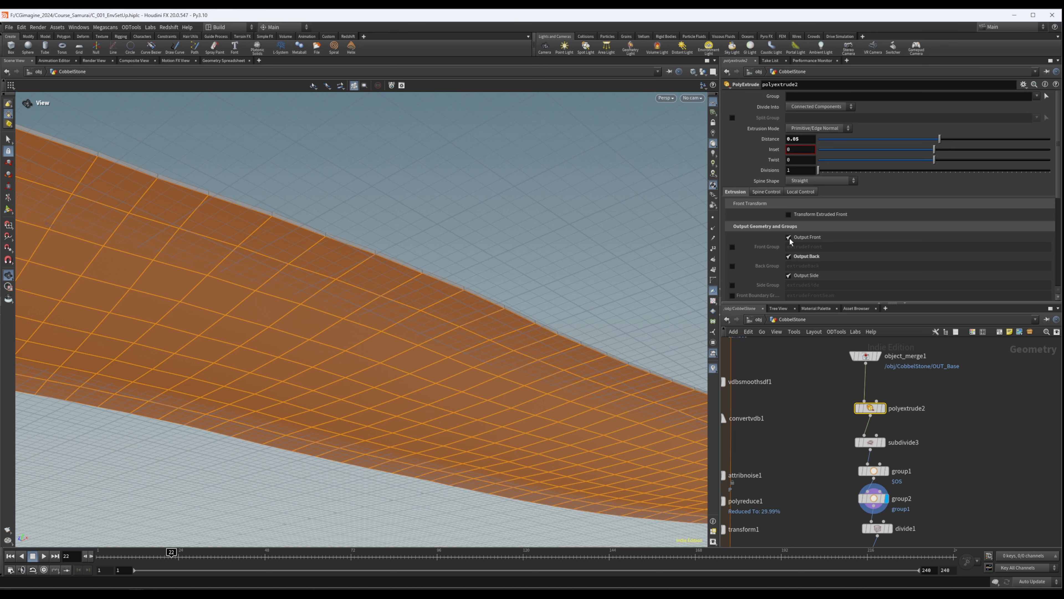
pyautogui.click(732, 247)
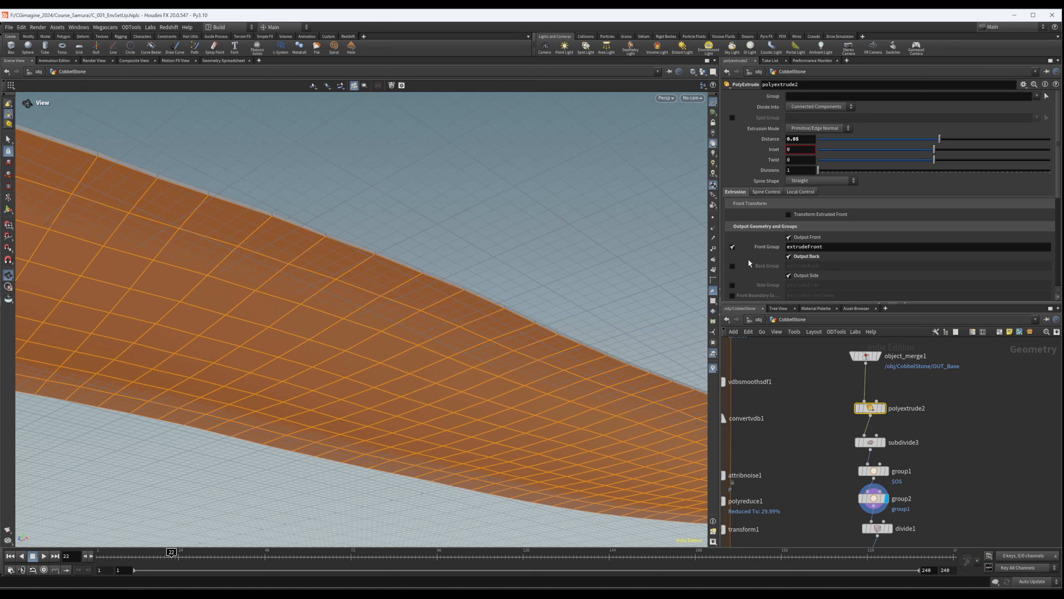
pyautogui.click(733, 266)
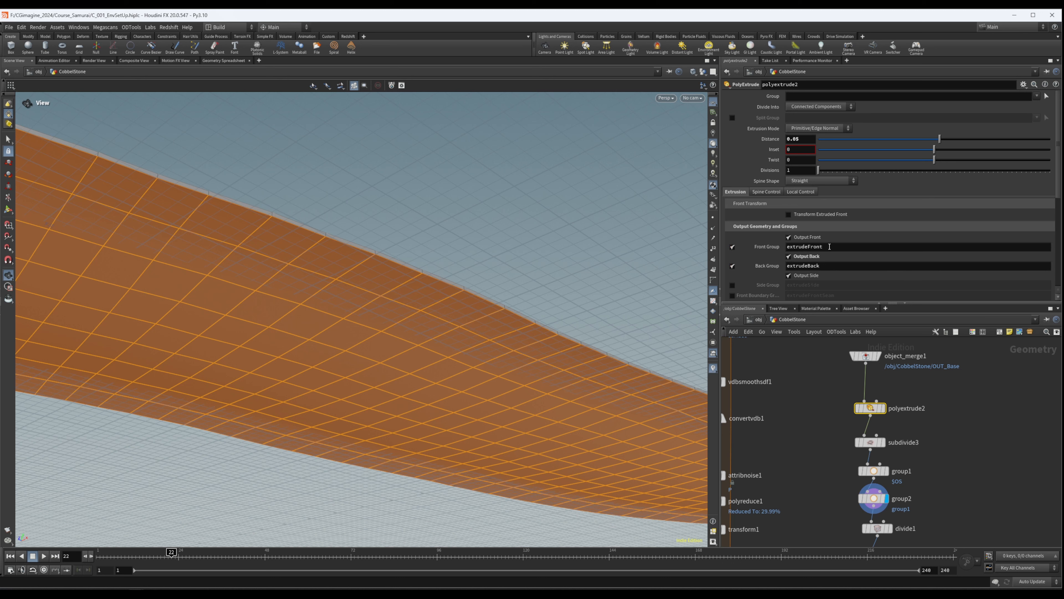
pyautogui.moveTo(938, 450); pyautogui.dragTo(927, 406, button='middle')
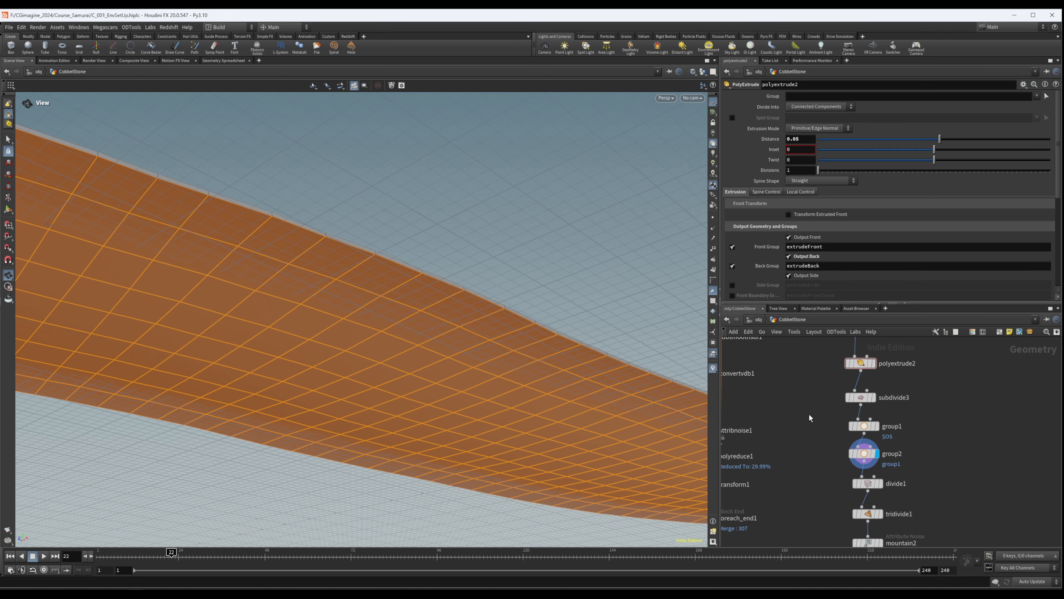
# - Bypass the group1 and group2 nodes in the ground branch
pyautogui.click(864, 426)
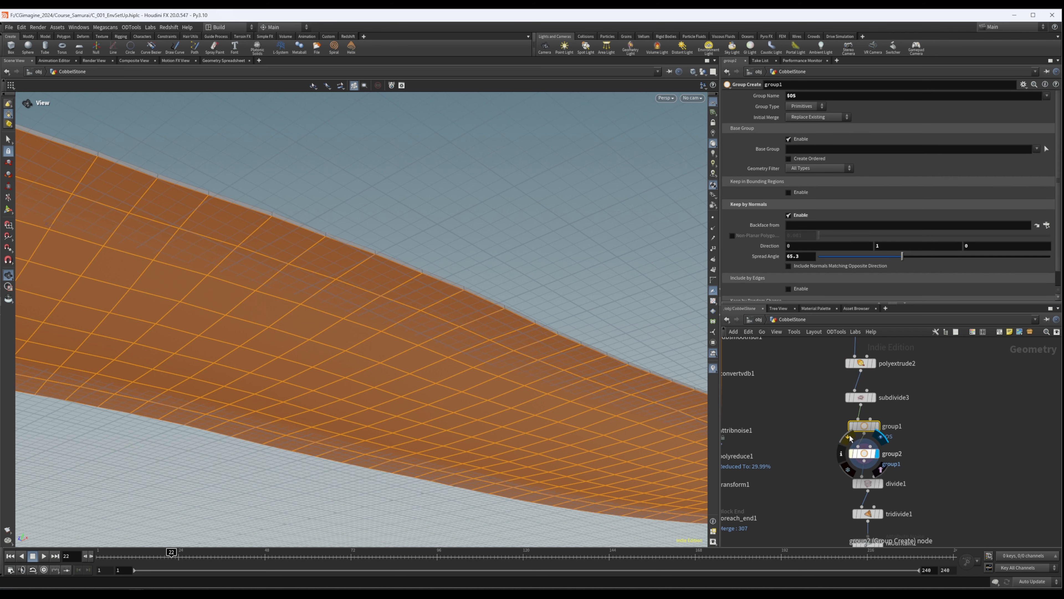
pyautogui.keyDown('shift'); pyautogui.click(864, 453); pyautogui.keyUp('shift')
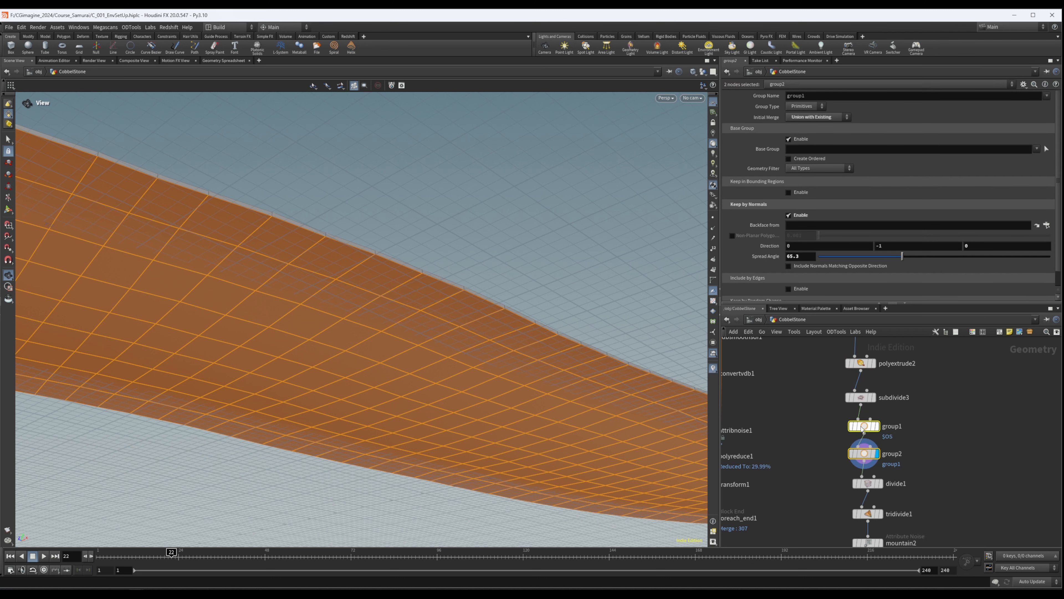
pyautogui.click(848, 415)
pyautogui.moveTo(927, 469); pyautogui.dragTo(925, 449, button='middle')
pyautogui.moveTo(923, 448); pyautogui.dragTo(821, 477)
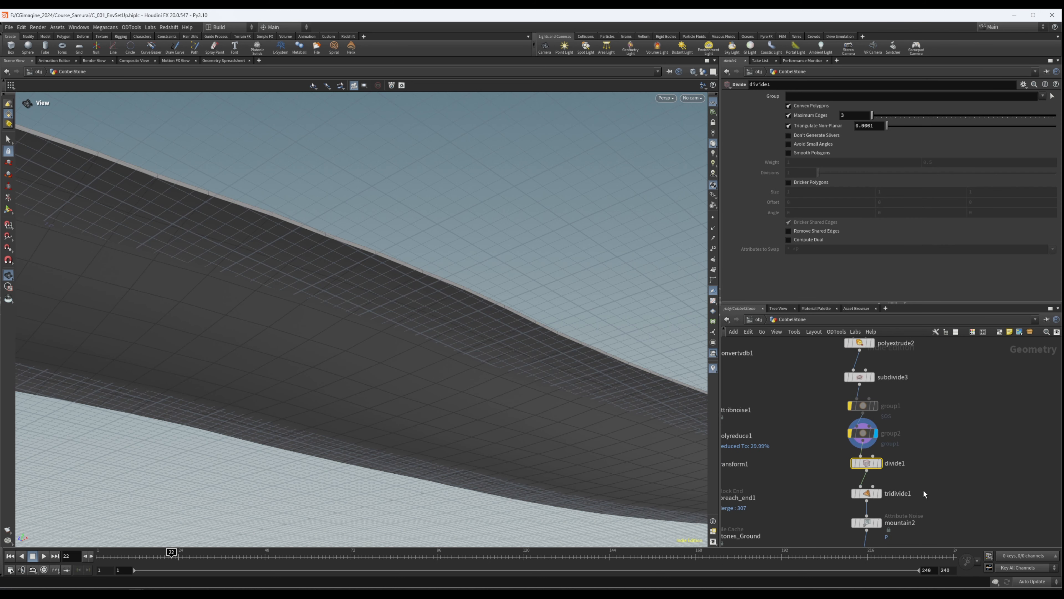
# - Insert a Group Promote node between polyextrude2 and subdivide3
pyautogui.click(866, 493)
pyautogui.click(871, 96)
pyautogui.click(1042, 97)
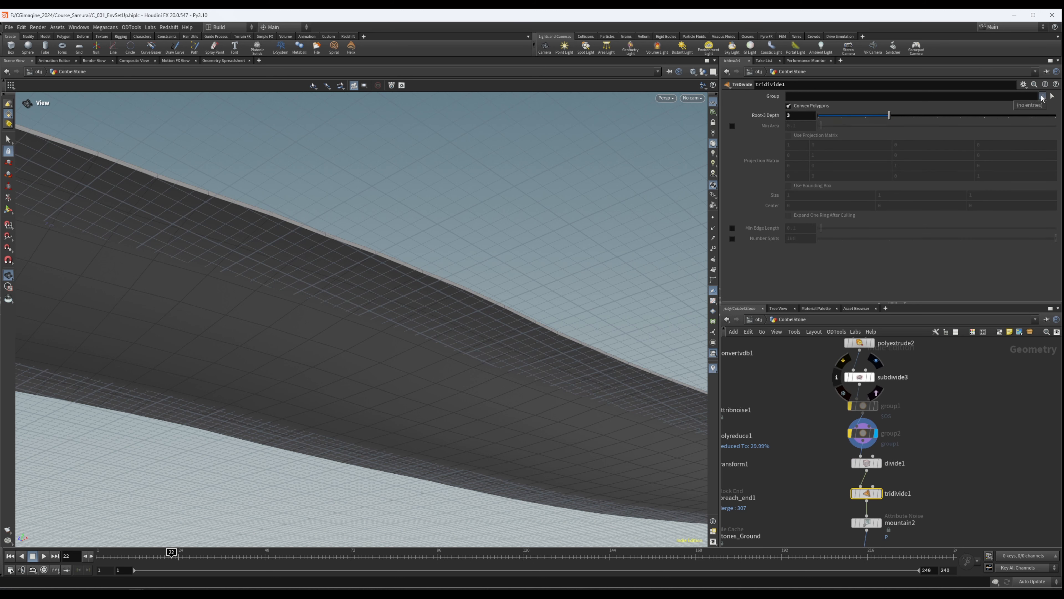
pyautogui.moveTo(931, 383); pyautogui.dragTo(933, 432, button='middle')
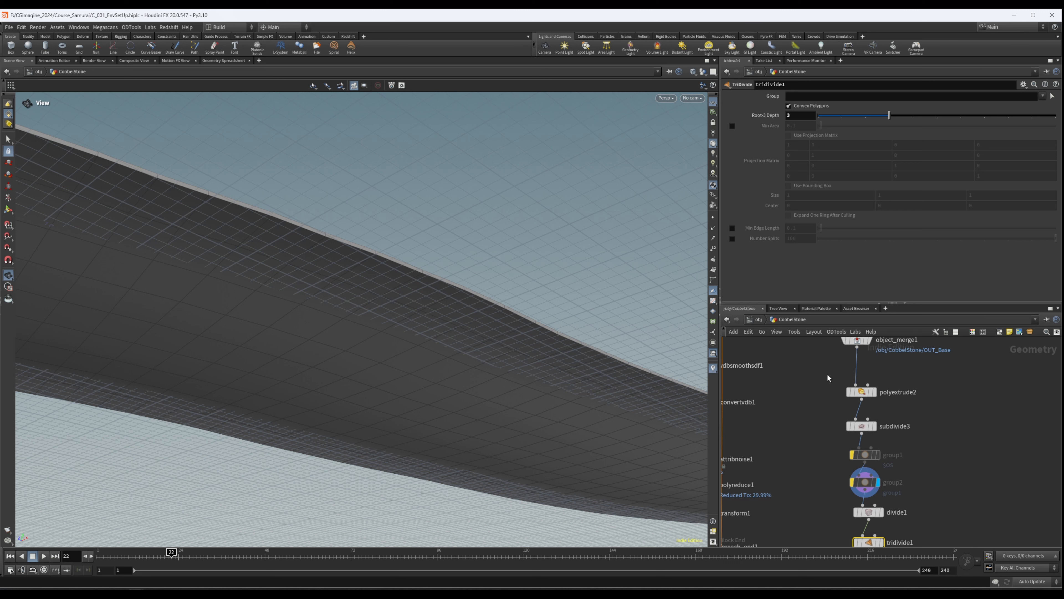
pyautogui.click(861, 391)
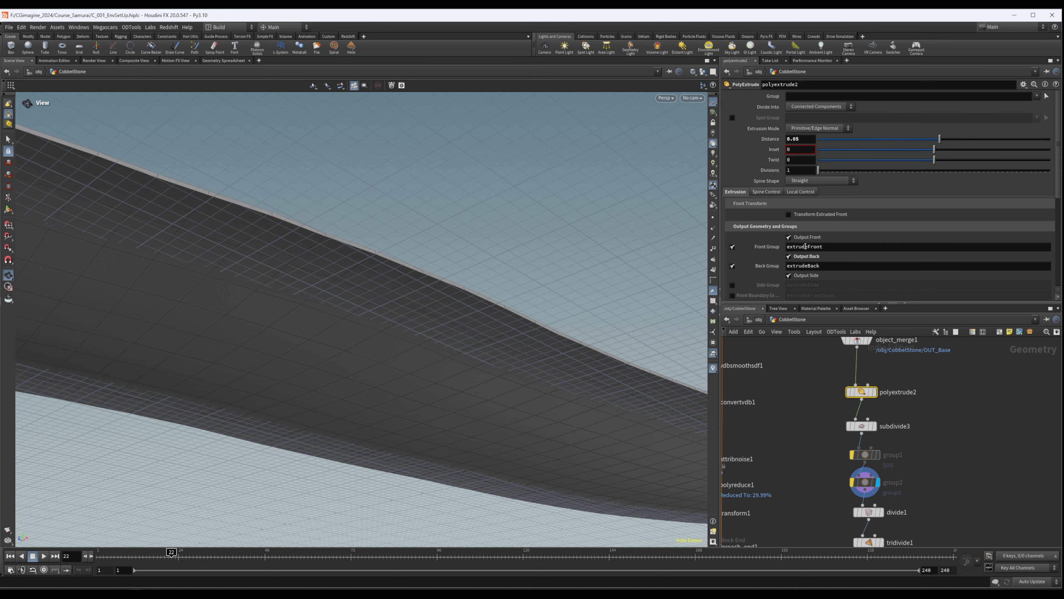
pyautogui.moveTo(927, 470); pyautogui.dragTo(923, 435, button='middle')
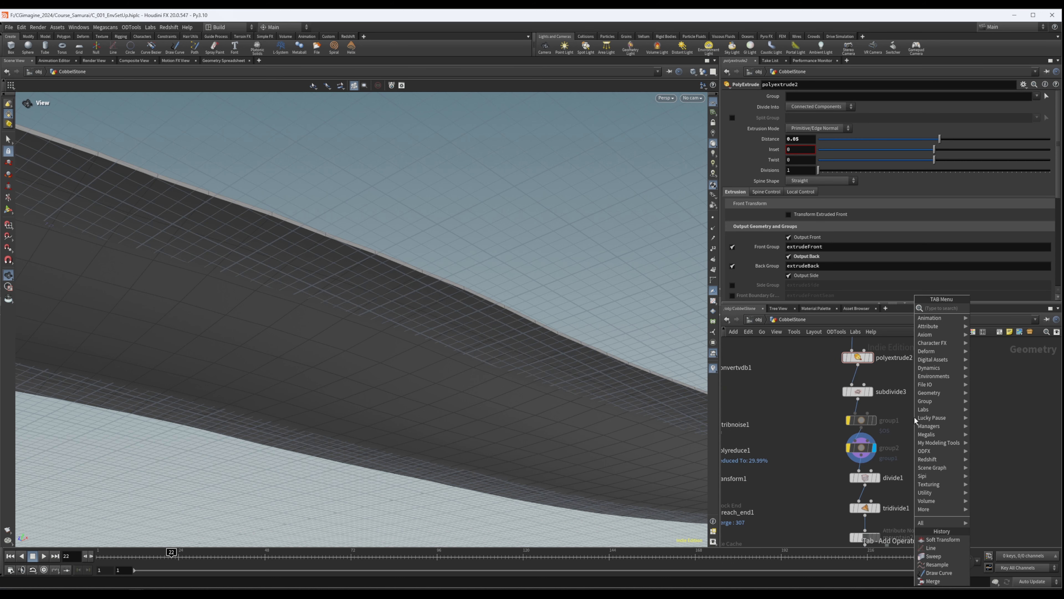
pyautogui.press('Tab')
pyautogui.write('grou')
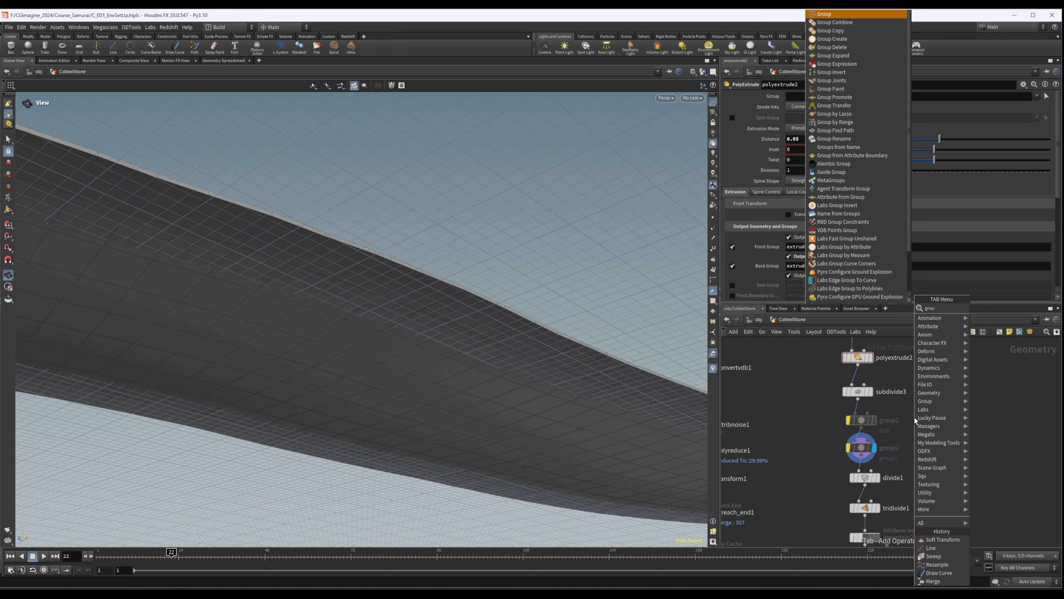
pyautogui.press('Return')
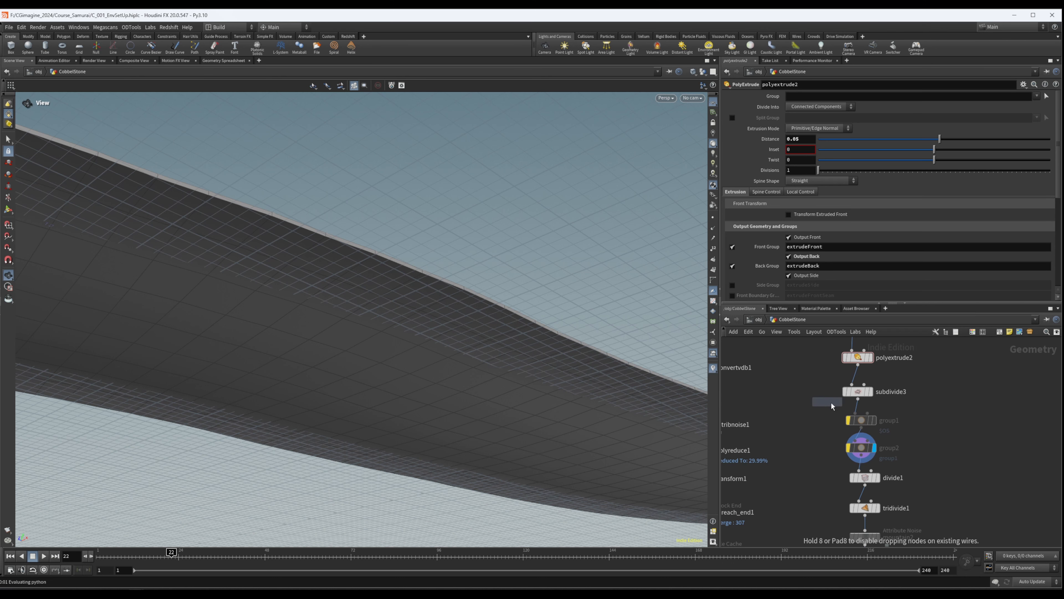
pyautogui.click(855, 382)
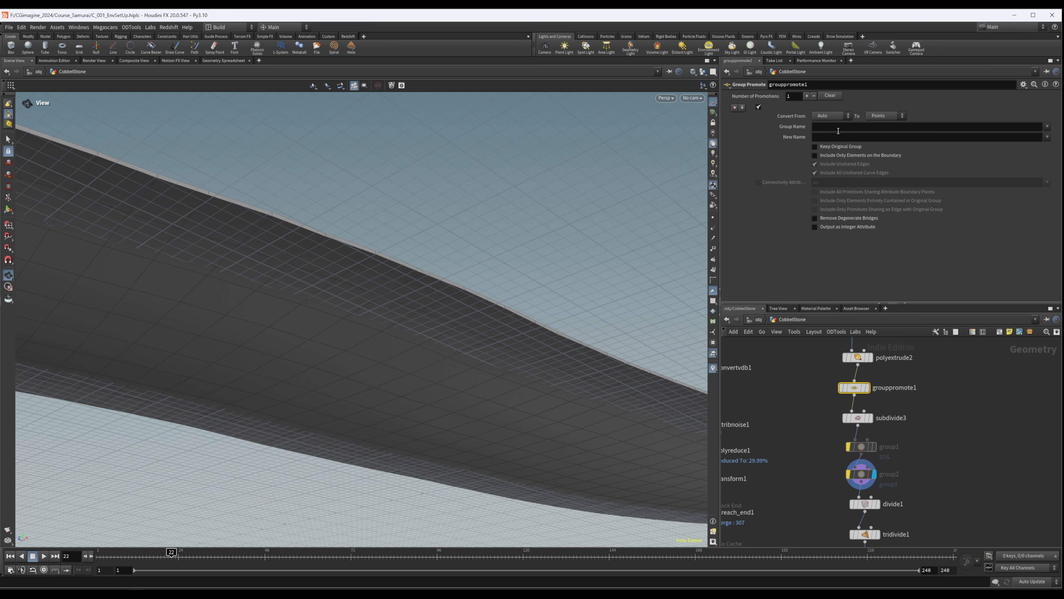
# - Set grouppromote1 to convert the extrudeBack and extrudeFront groups
pyautogui.click(886, 115)
pyautogui.click(880, 126)
pyautogui.click(1047, 126)
pyautogui.click(1042, 136)
pyautogui.click(1048, 126)
pyautogui.click(1033, 144)
pyautogui.moveTo(928, 457); pyautogui.dragTo(925, 420, button='middle')
# - Lower tridivide1's Root 3 Depth to 1 and display the node
pyautogui.click(860, 497)
pyautogui.moveTo(852, 515); pyautogui.dragTo(848, 494, button='middle')
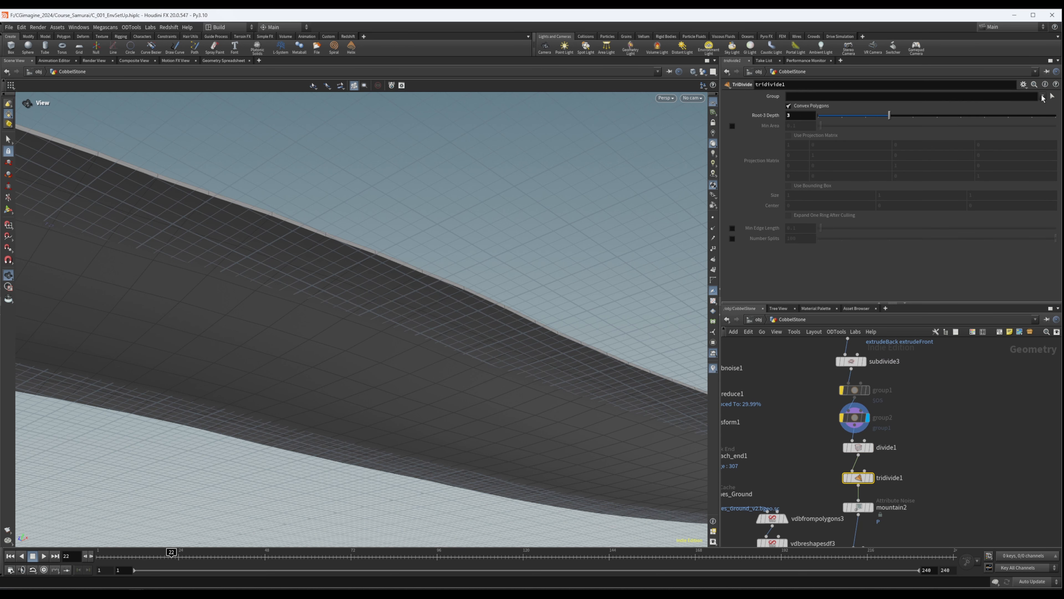
pyautogui.moveTo(853, 119); pyautogui.dragTo(842, 116)
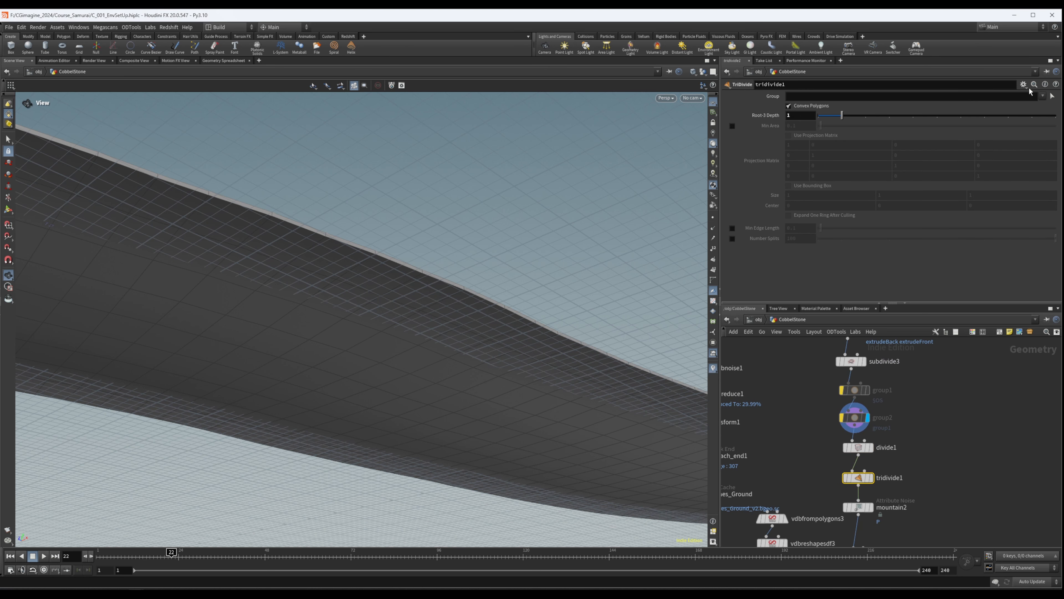
pyautogui.click(1047, 99)
pyautogui.click(872, 478)
pyautogui.click(865, 470)
# - Restrict tridivide1 to the extrudeBack and extrudeFront groups
pyautogui.click(1042, 96)
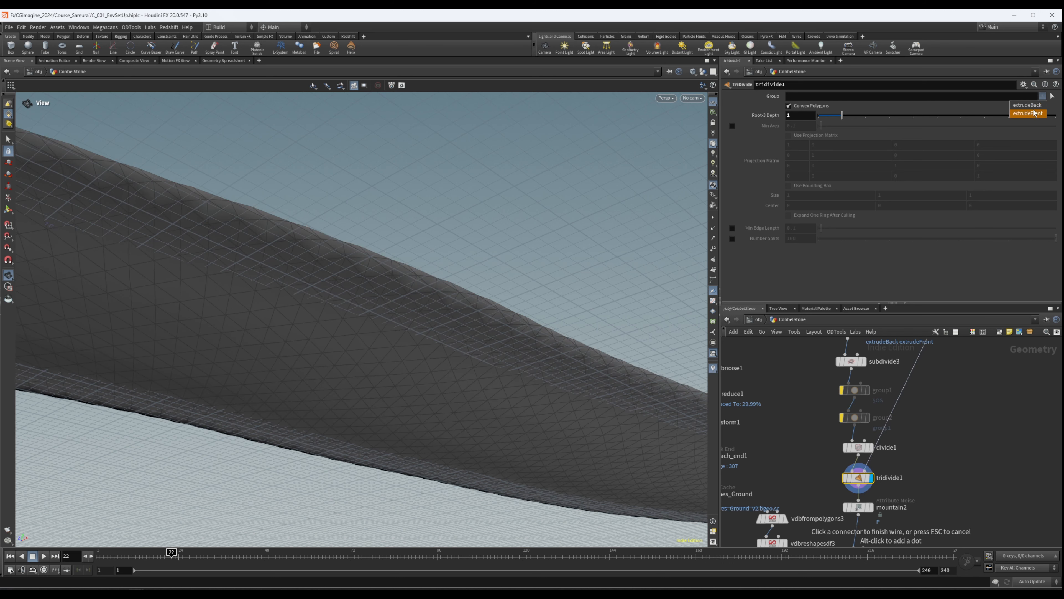
pyautogui.click(1025, 105)
pyautogui.click(1042, 96)
pyautogui.click(1026, 113)
pyautogui.moveTo(415, 340); pyautogui.dragTo(237, 357)
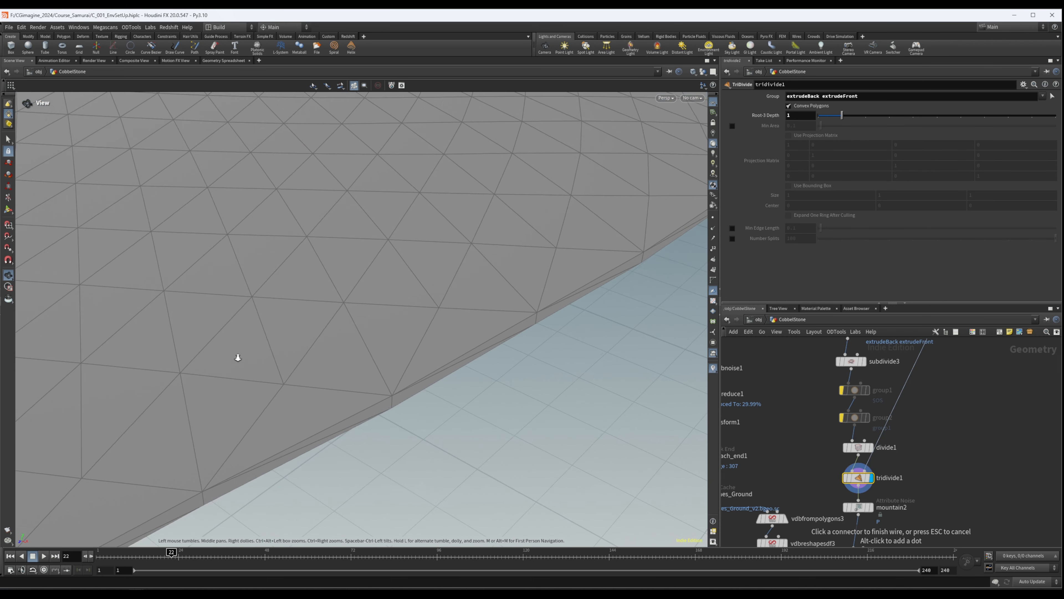
pyautogui.press('Escape')
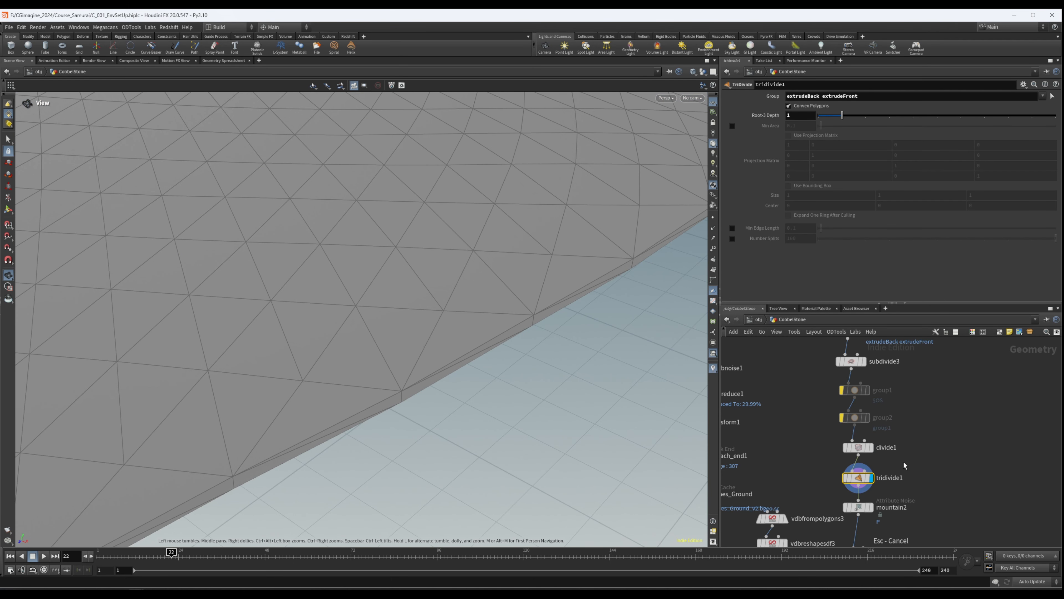
# - Raise tridivide1's Root 3 Depth to 4 and inspect the edge of the ground mesh
pyautogui.moveTo(930, 466); pyautogui.dragTo(935, 421, button='middle')
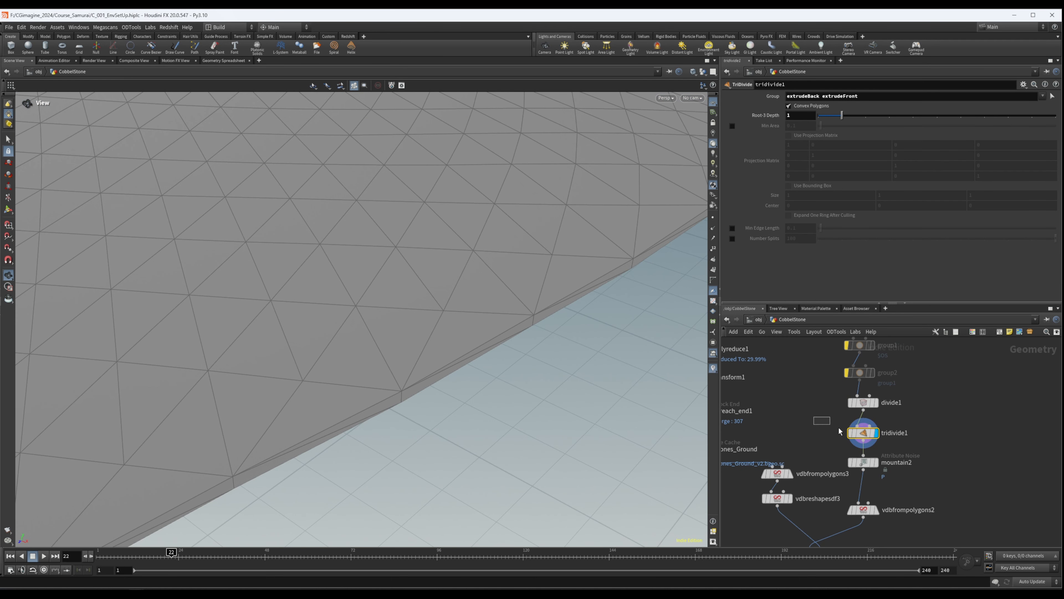
pyautogui.moveTo(501, 232); pyautogui.dragTo(360, 312)
pyautogui.moveTo(842, 115); pyautogui.dragTo(917, 117)
pyautogui.moveTo(539, 279); pyautogui.dragTo(508, 232)
pyautogui.moveTo(508, 233); pyautogui.dragTo(749, 298, button='right')
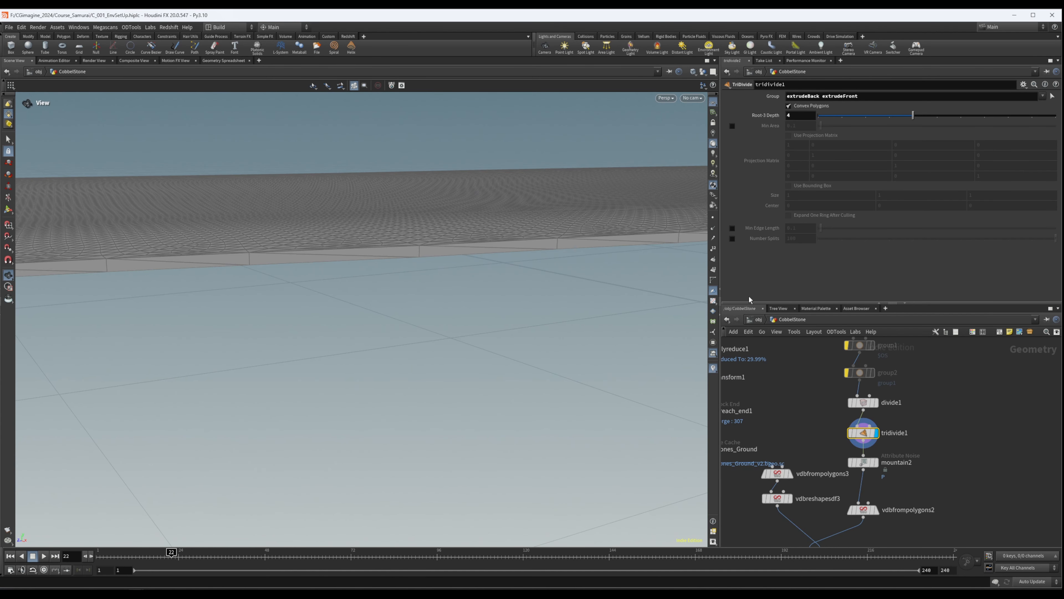
# - Set subdivide3's depth to 2 to refine the sides of the ground mesh
pyautogui.moveTo(931, 414); pyautogui.dragTo(929, 503, button='middle')
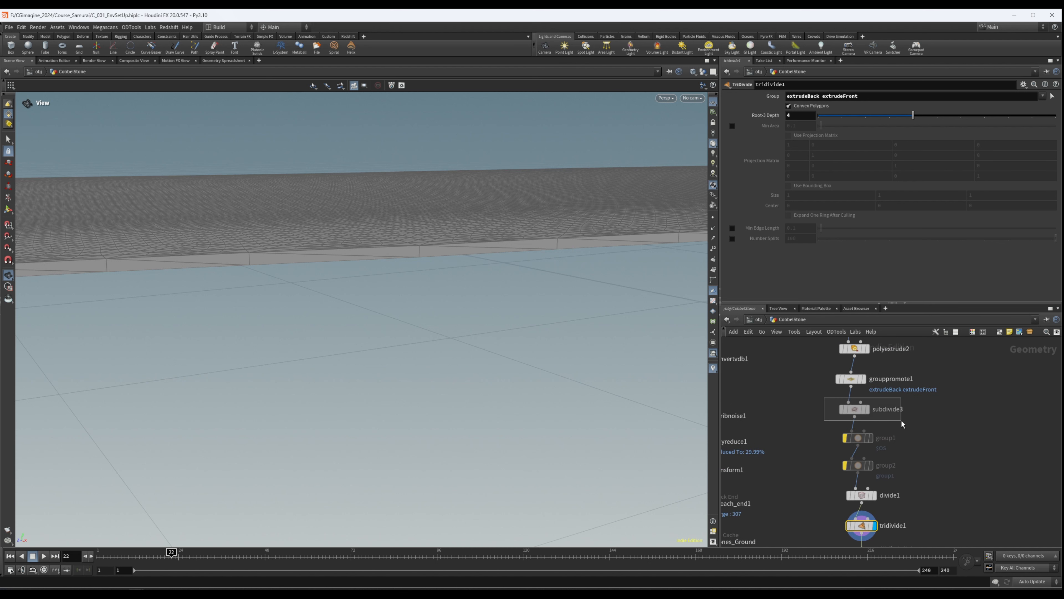
pyautogui.click(854, 408)
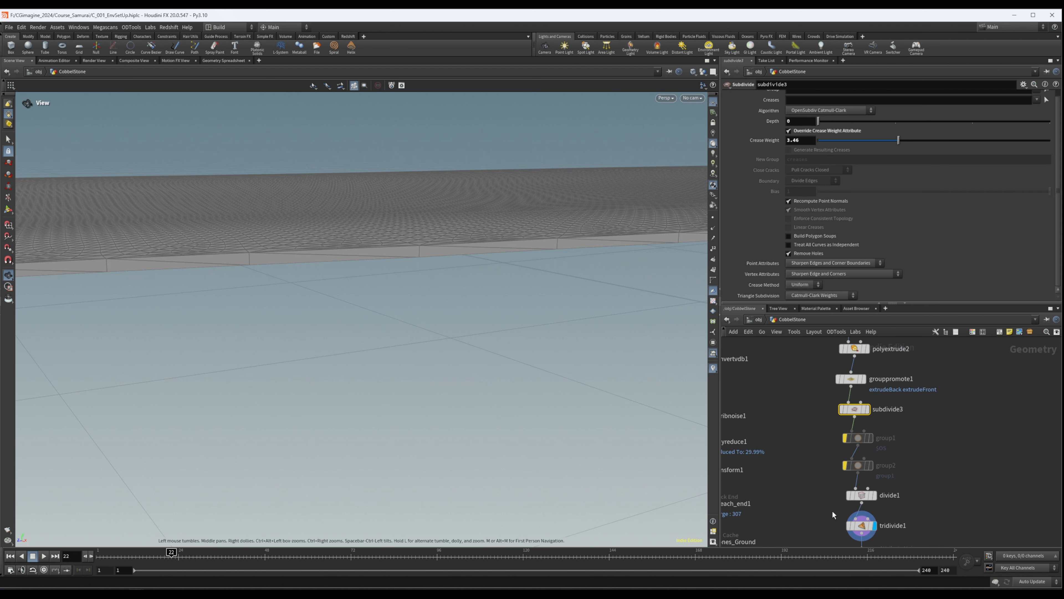
pyautogui.click(896, 121)
pyautogui.moveTo(369, 209); pyautogui.dragTo(396, 161)
pyautogui.click(964, 121)
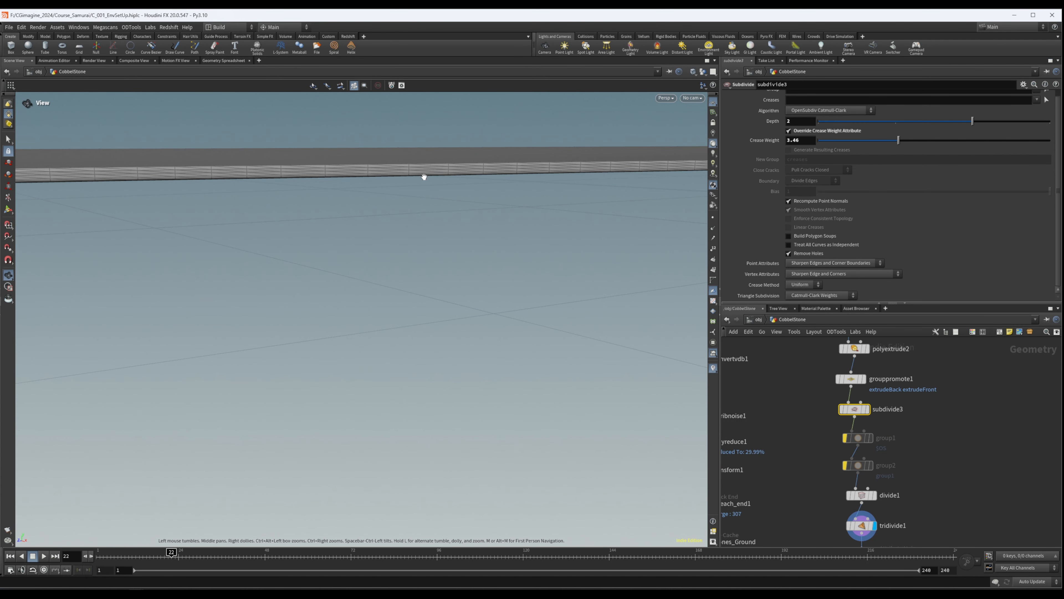
# - Set tridivide1's Root 3 Depth to 3
pyautogui.moveTo(812, 490); pyautogui.dragTo(824, 468, button='middle')
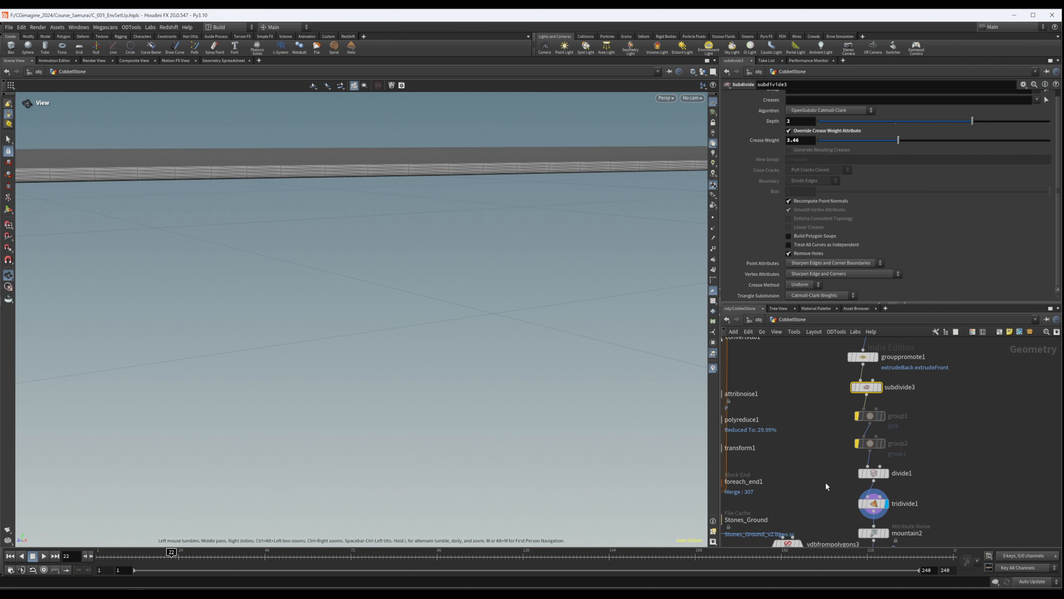
pyautogui.click(867, 503)
pyautogui.click(890, 116)
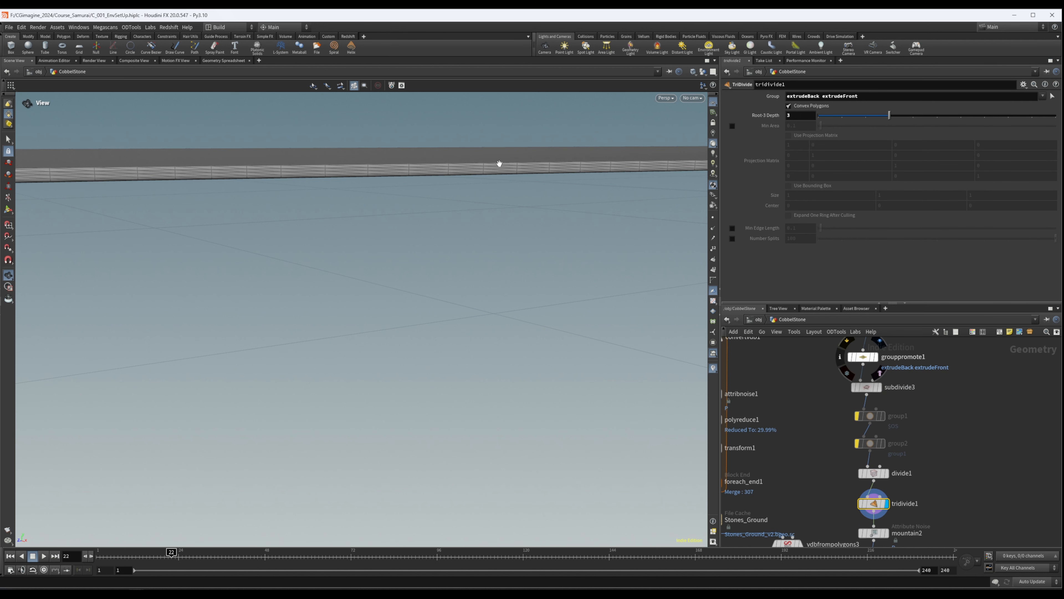
pyautogui.moveTo(451, 166)
pyautogui.mouseDown()
pyautogui.moveTo(464, 236)
pyautogui.moveTo(276, 210)
pyautogui.moveTo(414, 325)
pyautogui.moveTo(523, 161)
pyautogui.moveTo(482, 257)
pyautogui.moveTo(342, 252)
pyautogui.moveTo(287, 303)
pyautogui.moveTo(340, 269)
pyautogui.moveTo(355, 273)
pyautogui.mouseUp()
# - Display mountain2 and check the voxel settings of vdbfrompolygons2 and vdbfrompolygons3
pyautogui.moveTo(926, 463)
pyautogui.mouseDown(button='middle')
pyautogui.moveTo(920, 404)
pyautogui.moveTo(931, 406)
pyautogui.mouseUp(button='middle')
pyautogui.moveTo(867, 423); pyautogui.dragTo(875, 403, button='middle')
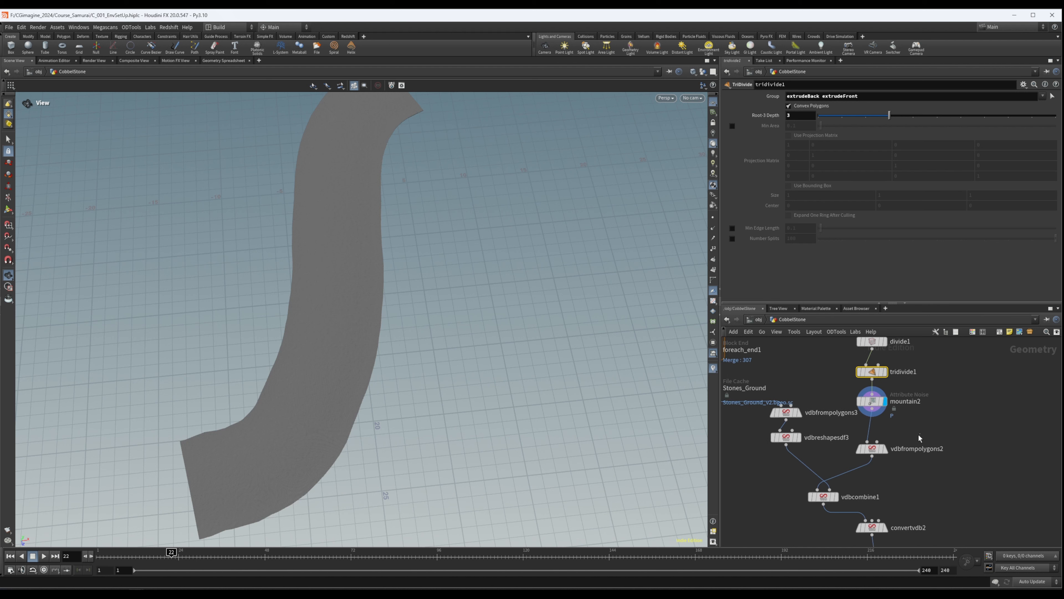
pyautogui.click(873, 448)
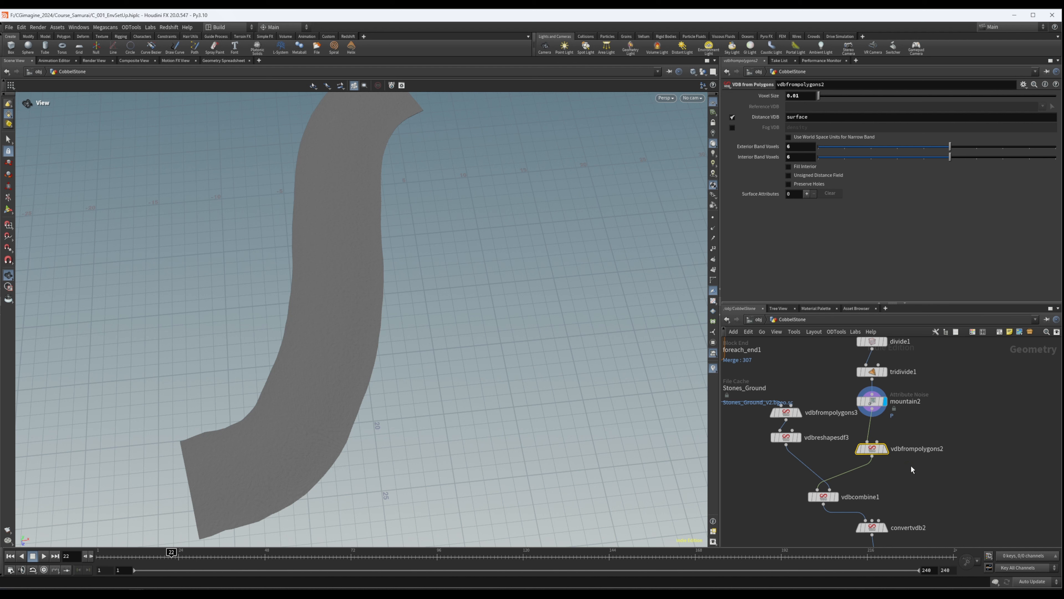
pyautogui.moveTo(874, 487); pyautogui.dragTo(971, 497, button='middle')
pyautogui.moveTo(908, 404); pyautogui.dragTo(866, 434)
pyautogui.moveTo(937, 481); pyautogui.dragTo(917, 403, button='middle')
pyautogui.moveTo(1008, 462); pyautogui.dragTo(991, 415, button='middle')
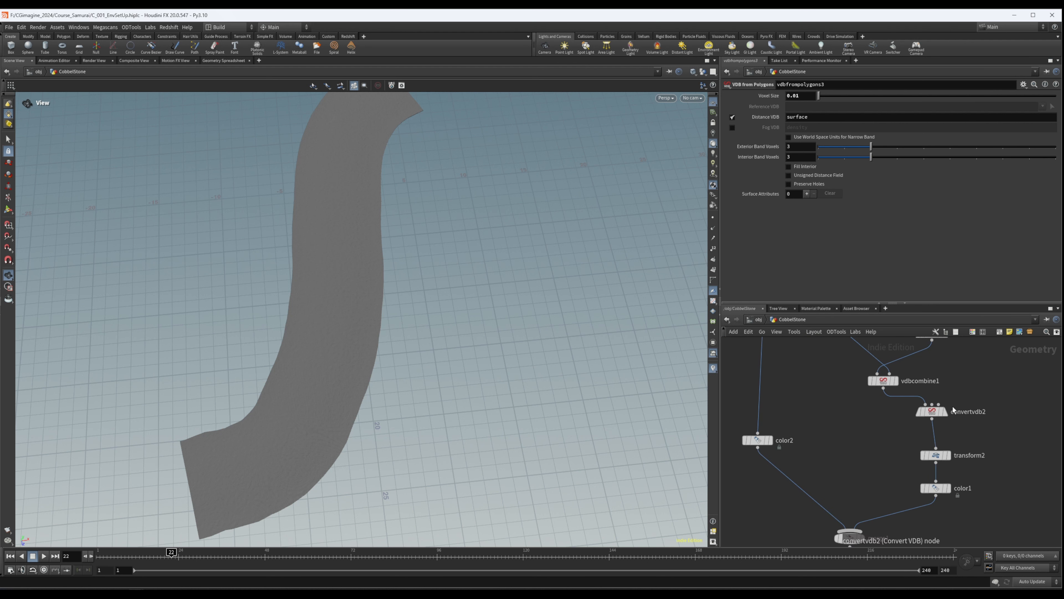
# - Display merge1 and examine the merged stones and ground along the whole path
pyautogui.moveTo(878, 489); pyautogui.dragTo(893, 444, button='middle')
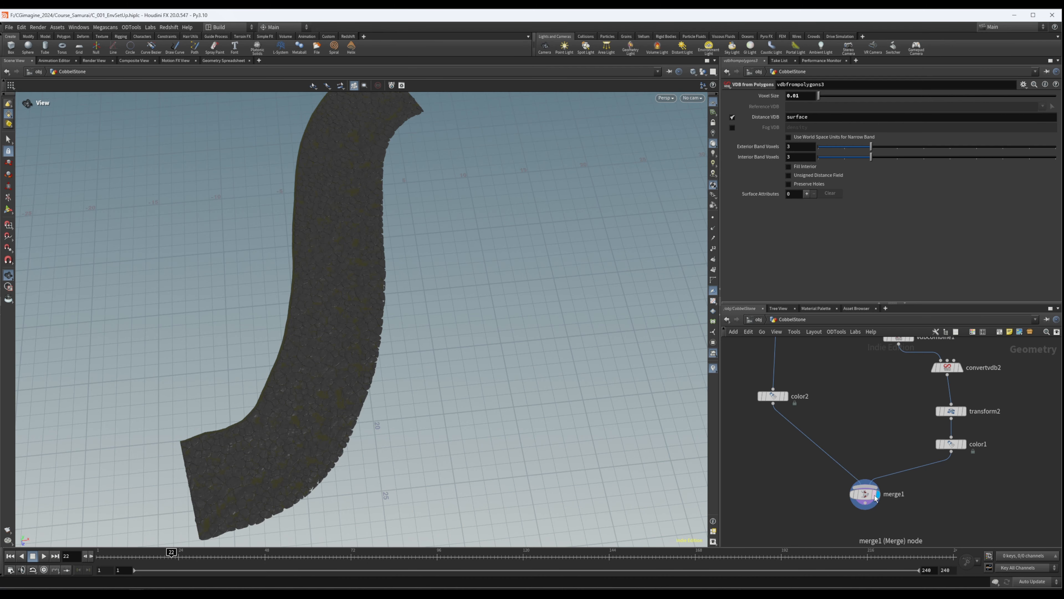
pyautogui.moveTo(266, 249); pyautogui.dragTo(317, 291)
pyautogui.moveTo(317, 291); pyautogui.dragTo(606, 319, button='right')
pyautogui.moveTo(606, 319); pyautogui.dragTo(589, 409)
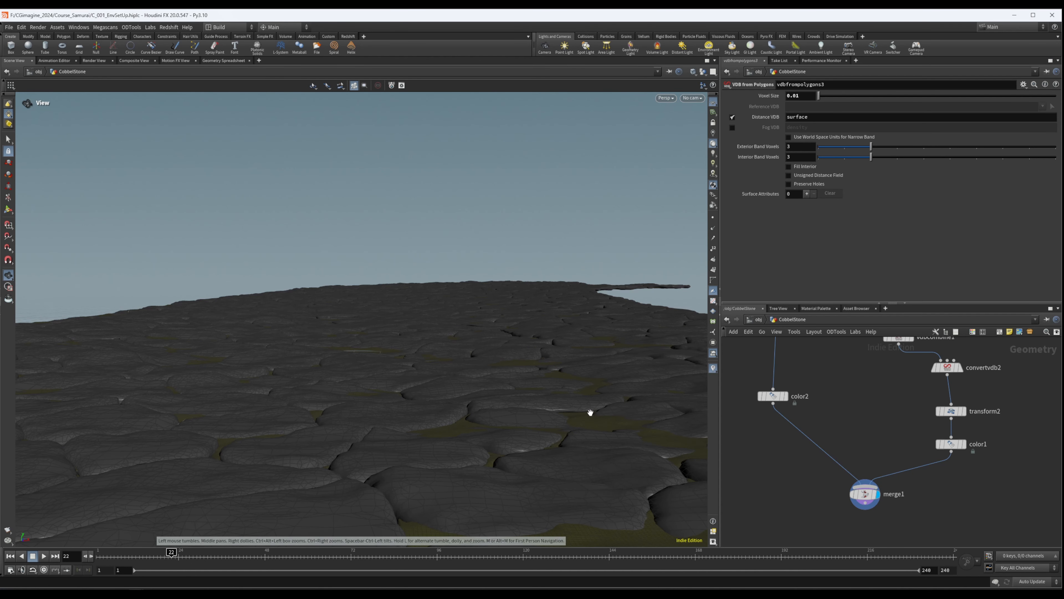
pyautogui.moveTo(640, 414); pyautogui.dragTo(466, 185)
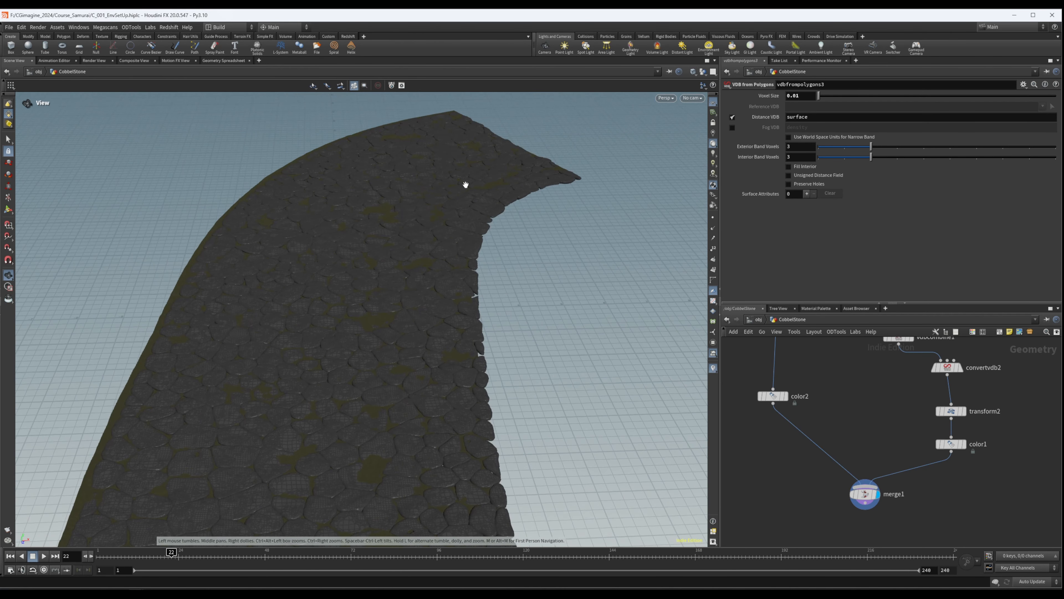
pyautogui.moveTo(306, 386); pyautogui.dragTo(441, 170)
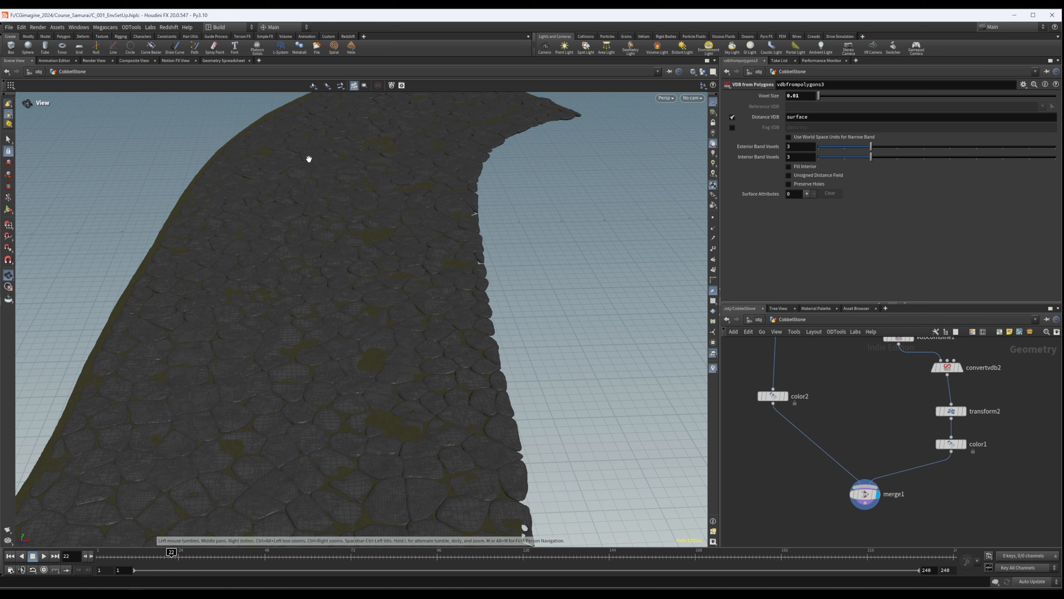
# - Inspect the merged path from above, checking both ends, the bend and the ground between the stones
pyautogui.moveTo(317, 134); pyautogui.dragTo(461, 167, button='right')
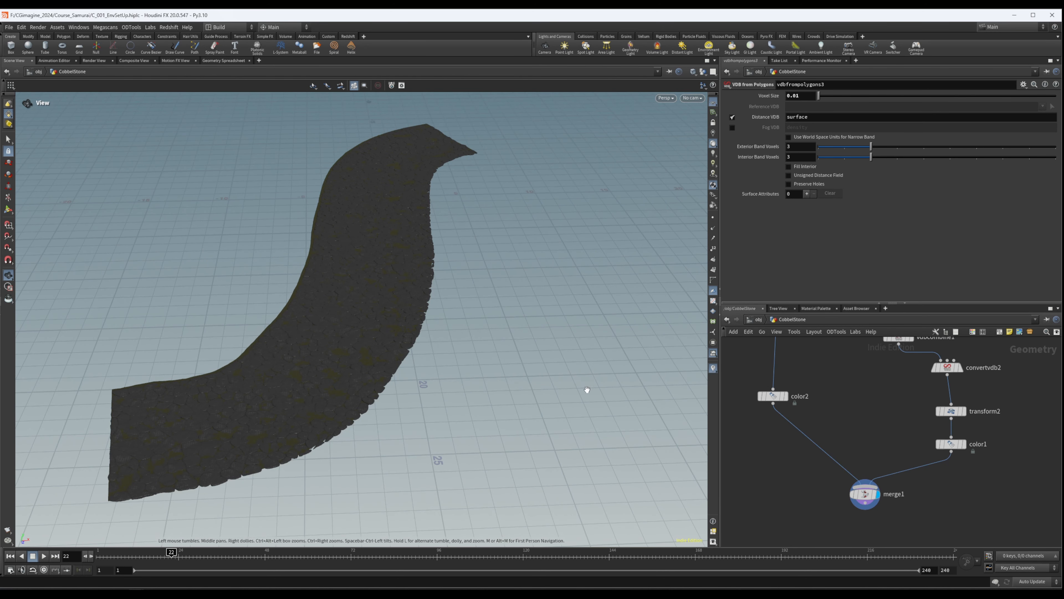
pyautogui.moveTo(318, 370); pyautogui.dragTo(246, 409, button='right')
pyautogui.moveTo(366, 112); pyautogui.dragTo(331, 266)
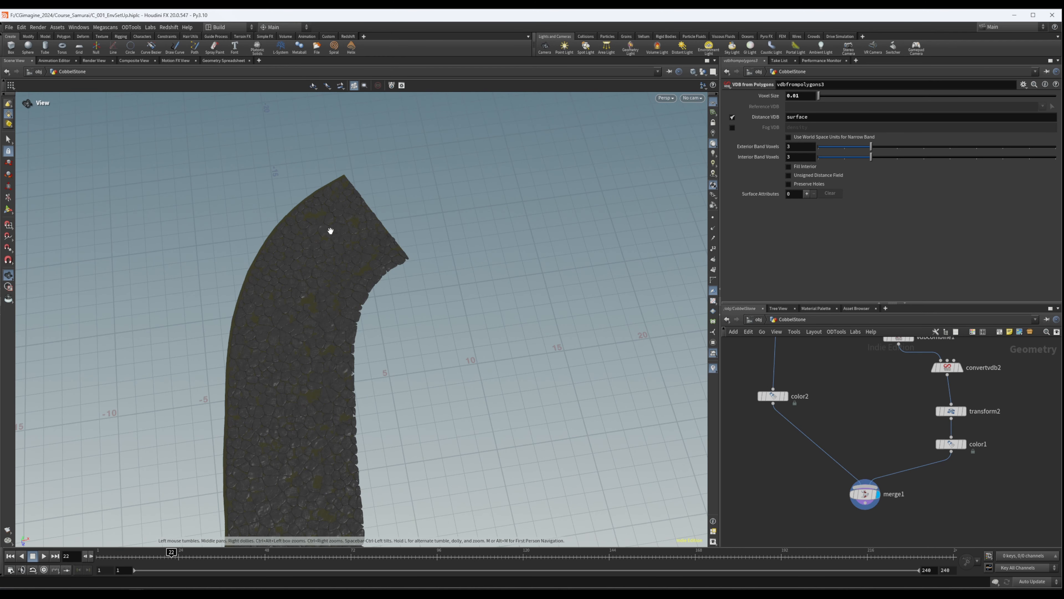
pyautogui.moveTo(320, 417); pyautogui.dragTo(333, 256, button='middle')
pyautogui.moveTo(297, 478); pyautogui.dragTo(364, 231, button='middle')
pyautogui.moveTo(326, 312)
pyautogui.mouseDown()
pyautogui.moveTo(439, 225)
pyautogui.moveTo(425, 191)
pyautogui.moveTo(382, 297)
pyautogui.mouseUp()
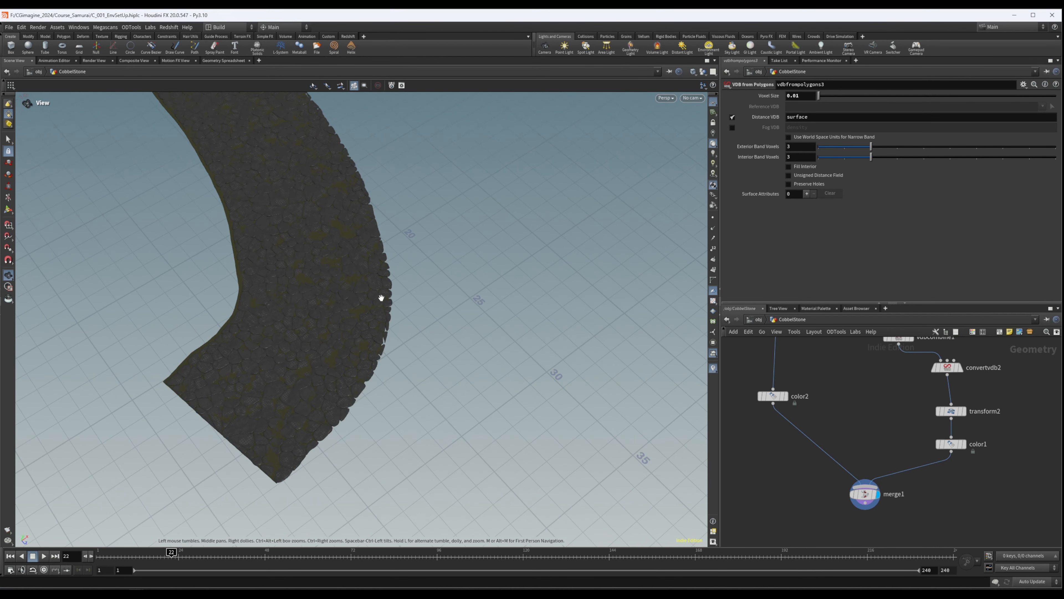
pyautogui.moveTo(383, 297); pyautogui.dragTo(654, 252, button='right')
pyautogui.moveTo(302, 304); pyautogui.dragTo(328, 292)
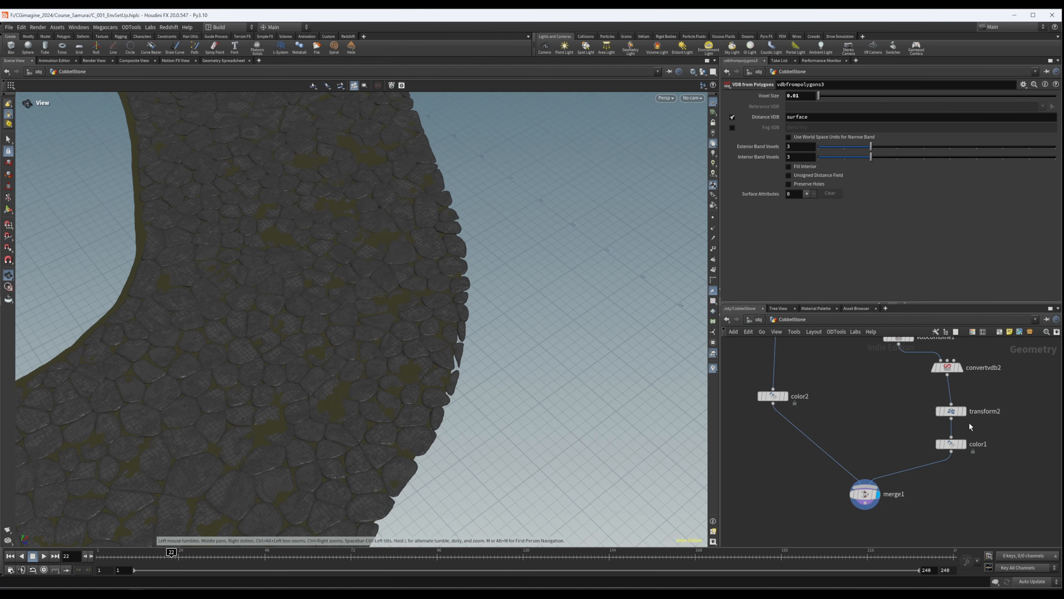
# - Display the Stones_Ground file cache and examine the cached stones without the ground
pyautogui.scroll(-3, 911, 426)
pyautogui.scroll(-1, 911, 426)
pyautogui.moveTo(894, 416); pyautogui.dragTo(901, 478, button='middle')
pyautogui.scroll(-1, 901, 478)
pyautogui.moveTo(151, 197); pyautogui.dragTo(290, 319)
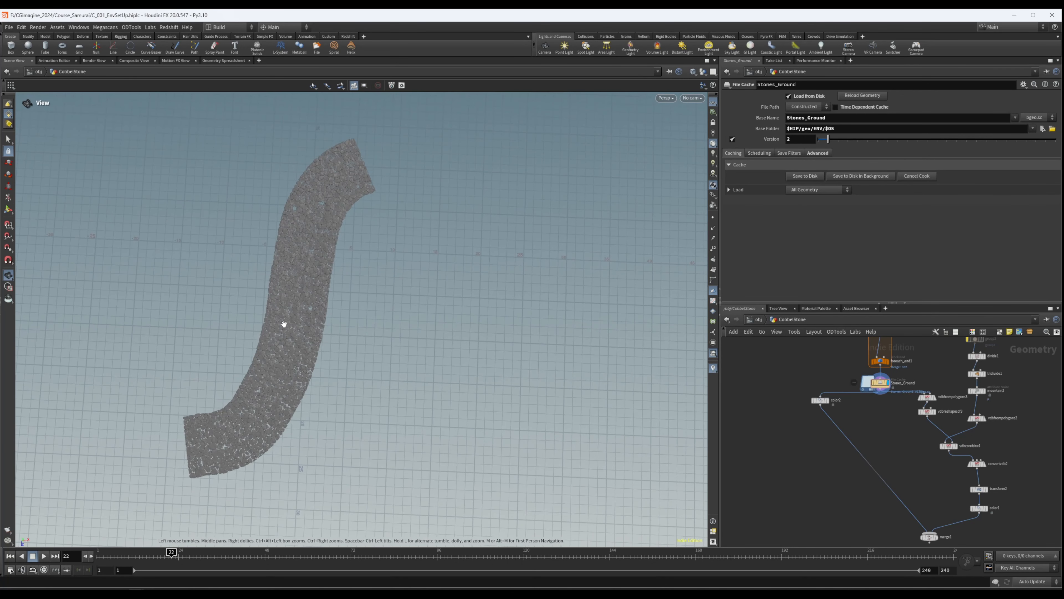
pyautogui.moveTo(287, 362); pyautogui.dragTo(687, 326, button='right')
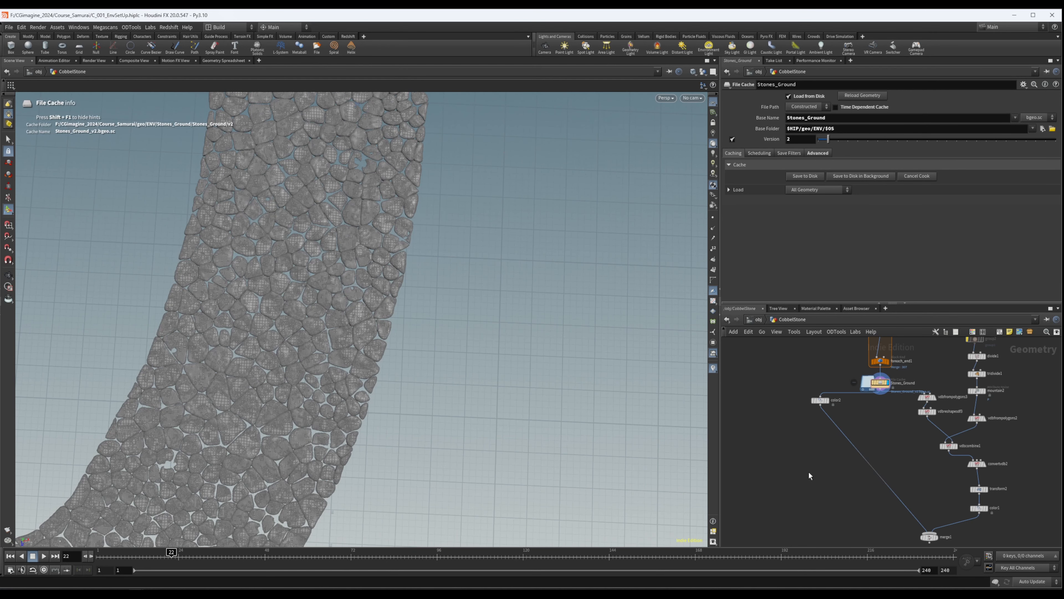
# - Add a Group node below color2 in the CobbelStone network
pyautogui.scroll(2, 818, 451)
pyautogui.press('Tab')
pyautogui.write('g')
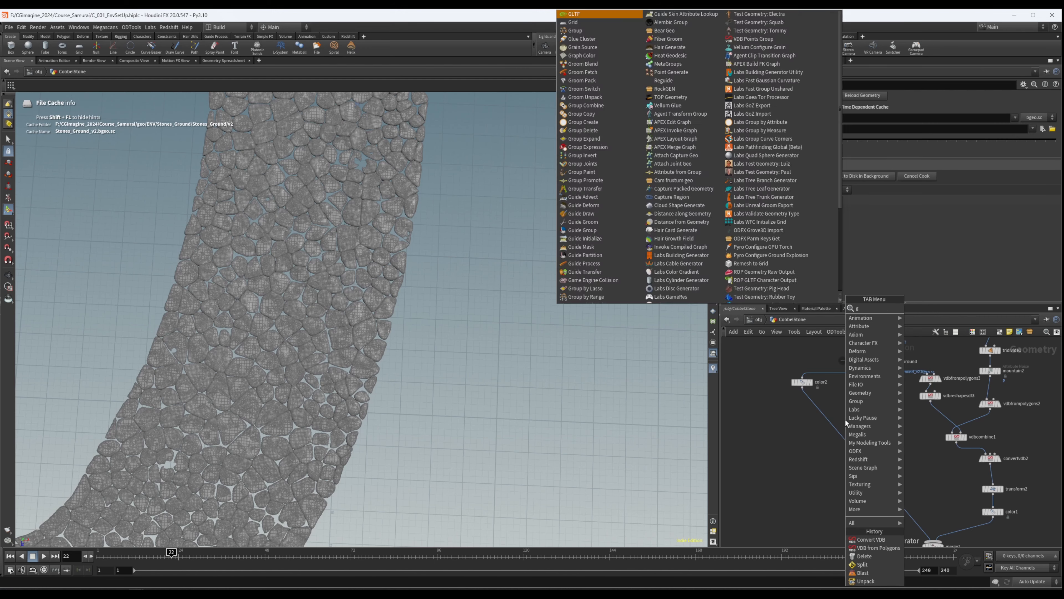
pyautogui.write('roup')
pyautogui.press('Return')
pyautogui.click(802, 443)
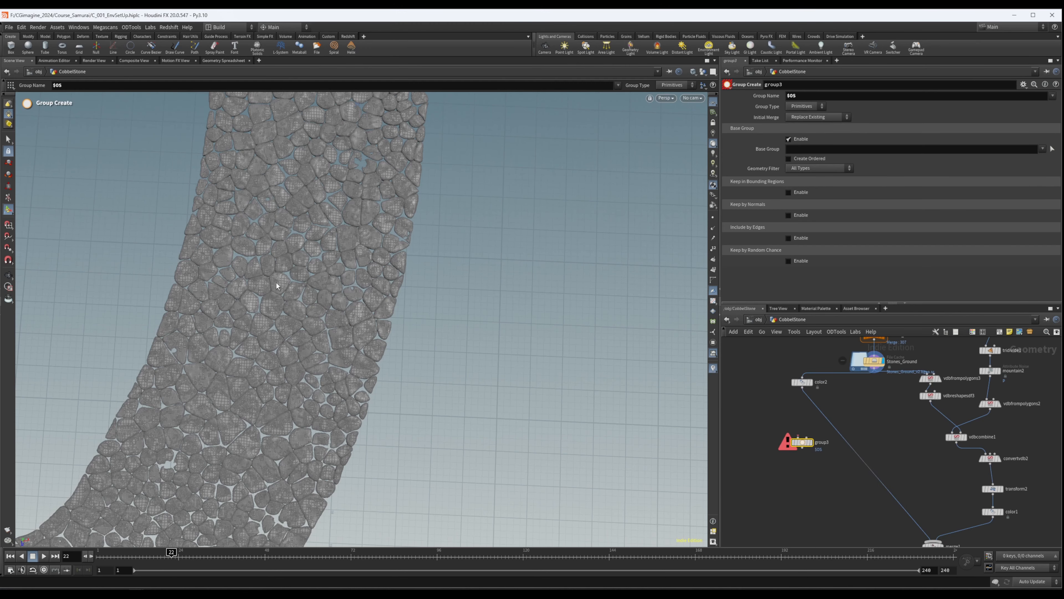
# - Examine the cached stones from low and overhead angles along the whole path
pyautogui.keyDown('alt'); pyautogui.moveTo(349, 305); pyautogui.dragTo(290, 312, button='right'); pyautogui.keyUp('alt')
pyautogui.keyDown('alt'); pyautogui.moveTo(290, 312); pyautogui.dragTo(356, 314); pyautogui.keyUp('alt')
pyautogui.keyDown('alt'); pyautogui.moveTo(356, 313); pyautogui.dragTo(629, 311, button='right'); pyautogui.keyUp('alt')
pyautogui.keyDown('alt'); pyautogui.moveTo(423, 386); pyautogui.dragTo(347, 242); pyautogui.keyUp('alt')
pyautogui.keyDown('alt'); pyautogui.moveTo(347, 242); pyautogui.dragTo(344, 455, button='right'); pyautogui.keyUp('alt')
pyautogui.keyDown('alt'); pyautogui.moveTo(345, 455); pyautogui.dragTo(409, 345); pyautogui.keyUp('alt')
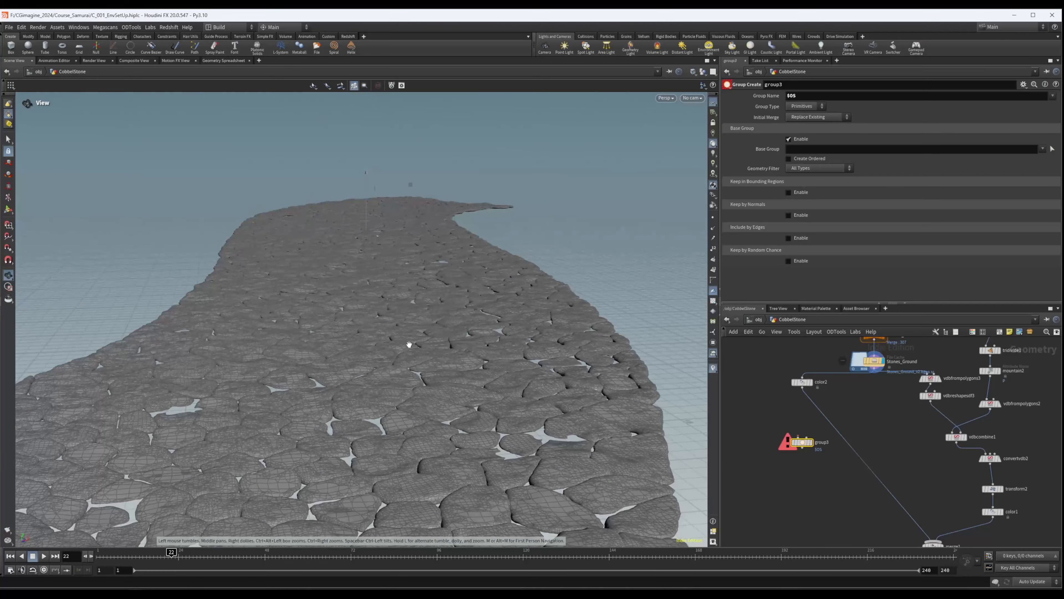
pyautogui.keyDown('alt'); pyautogui.moveTo(409, 345); pyautogui.dragTo(384, 408, button='middle'); pyautogui.keyUp('alt')
pyautogui.keyDown('alt'); pyautogui.moveTo(383, 408); pyautogui.dragTo(373, 421, button='right'); pyautogui.keyUp('alt')
pyautogui.keyDown('alt'); pyautogui.moveTo(524, 441); pyautogui.dragTo(523, 387, button='right'); pyautogui.keyUp('alt')
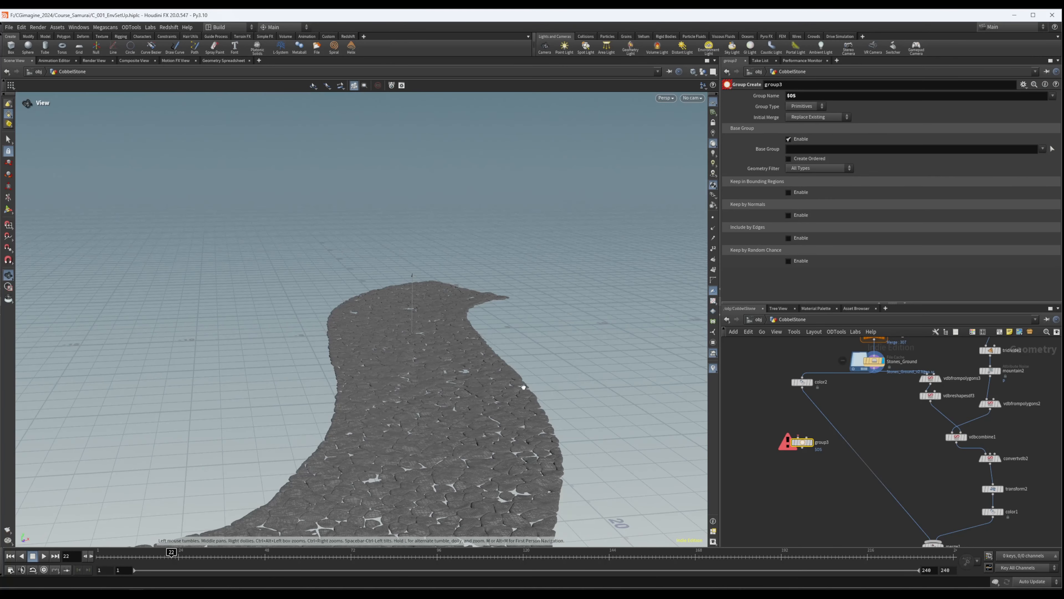
pyautogui.keyDown('alt'); pyautogui.moveTo(522, 387); pyautogui.dragTo(451, 421); pyautogui.keyUp('alt')
pyautogui.keyDown('alt'); pyautogui.moveTo(452, 420); pyautogui.dragTo(454, 335, button='right'); pyautogui.keyUp('alt')
pyautogui.keyDown('alt'); pyautogui.moveTo(454, 335); pyautogui.dragTo(494, 346); pyautogui.keyUp('alt')
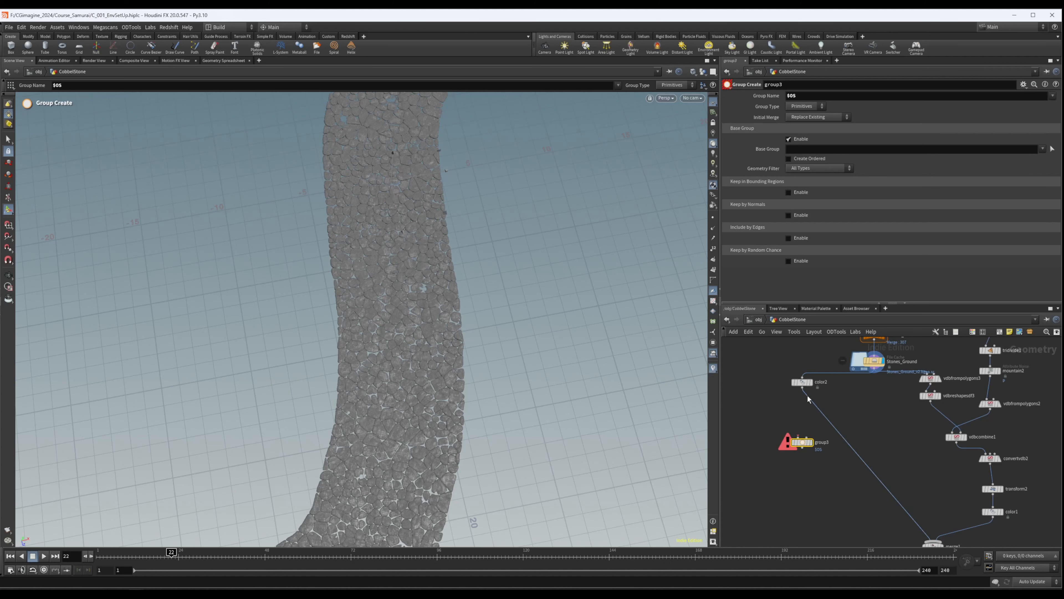
# - Feed color2 into group3, add a Box node and connect it as group3's bounding object
pyautogui.click(802, 438)
pyautogui.press('Tab')
pyautogui.write('box')
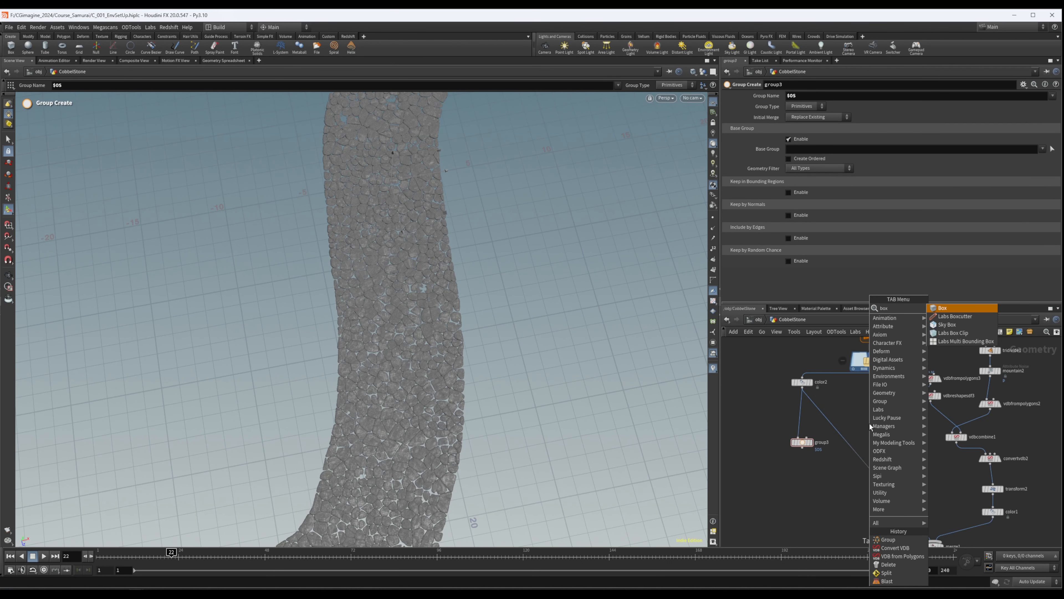
pyautogui.press('Return')
pyautogui.click(848, 402)
pyautogui.click(848, 410)
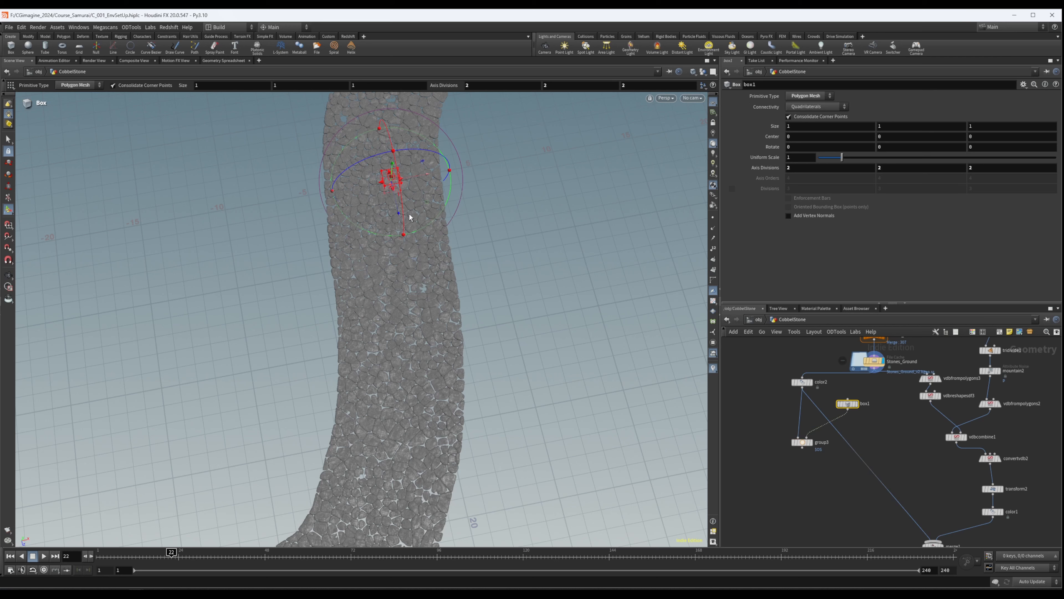
# - Fit box1 around the path's lower-middle section, about 9.53 by 1 by 7.37 in size and rotated about -13.2 degrees in Y
pyautogui.moveTo(430, 209); pyautogui.dragTo(316, 383)
pyautogui.keyDown('alt'); pyautogui.moveTo(463, 380); pyautogui.dragTo(278, 306); pyautogui.keyUp('alt')
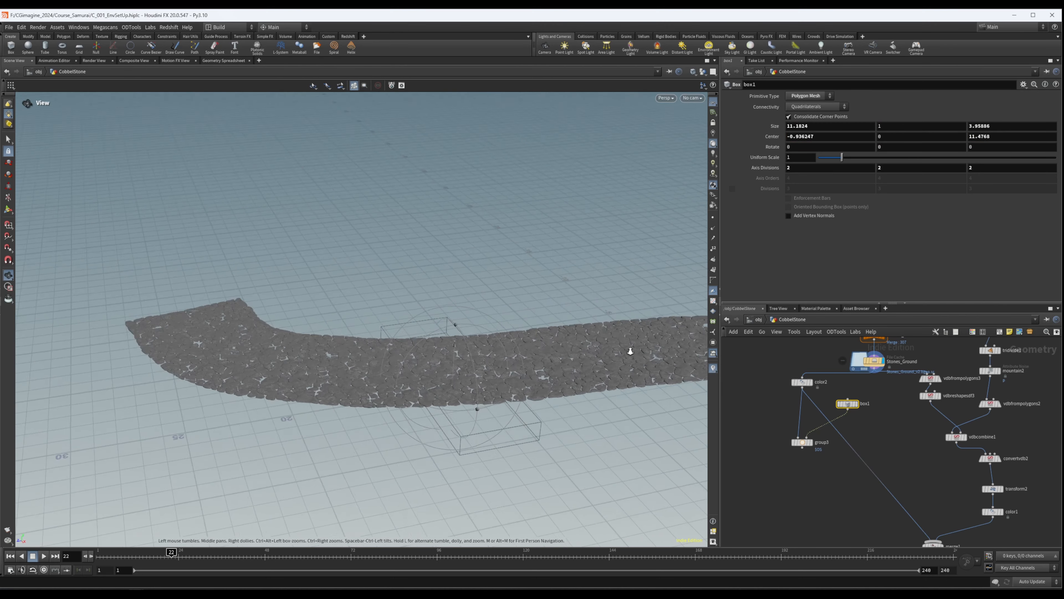
pyautogui.keyDown('alt'); pyautogui.moveTo(571, 359); pyautogui.dragTo(583, 398, button='right'); pyautogui.keyUp('alt')
pyautogui.keyDown('alt'); pyautogui.moveTo(285, 314); pyautogui.dragTo(453, 394); pyautogui.keyUp('alt')
pyautogui.moveTo(425, 411); pyautogui.dragTo(430, 395)
pyautogui.moveTo(401, 482); pyautogui.dragTo(391, 513)
pyautogui.keyDown('alt'); pyautogui.moveTo(427, 397); pyautogui.dragTo(412, 464); pyautogui.keyUp('alt')
pyautogui.moveTo(382, 518); pyautogui.dragTo(544, 454)
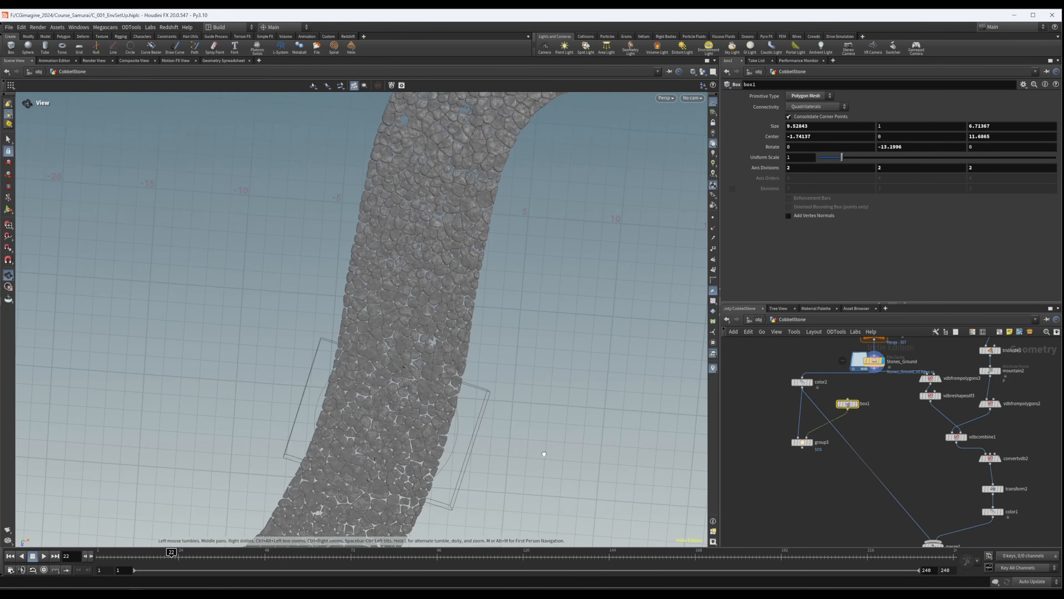
pyautogui.moveTo(408, 366); pyautogui.dragTo(444, 356)
pyautogui.keyDown('alt'); pyautogui.moveTo(456, 438); pyautogui.dragTo(448, 354, button='middle'); pyautogui.keyUp('alt')
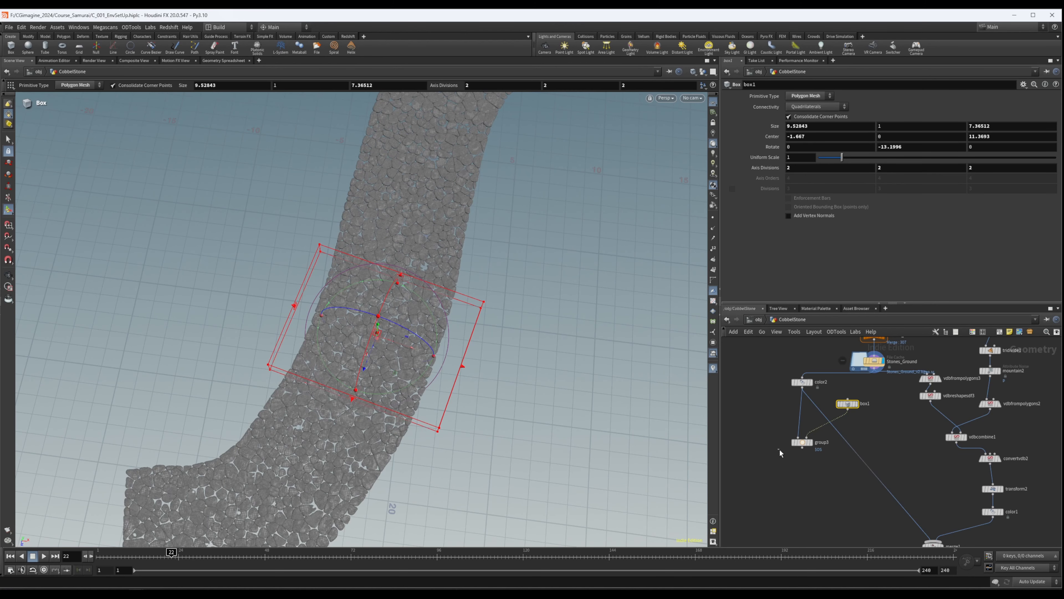
# - Display group3, set it to group Points and keep only those inside a Bounding Object (points or vertices only)
pyautogui.click(811, 443)
pyautogui.click(805, 116)
pyautogui.click(802, 106)
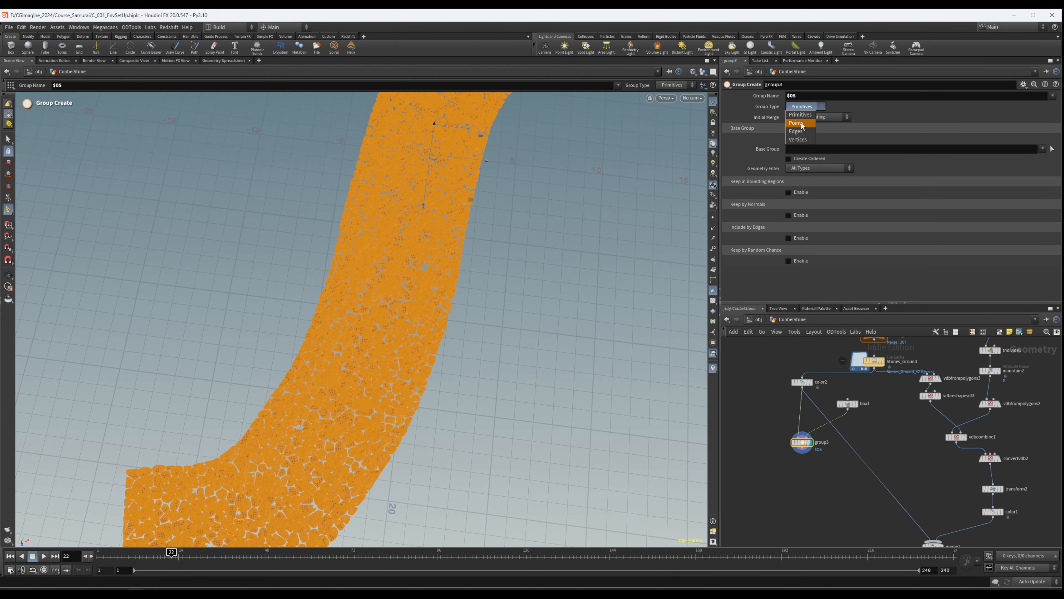
pyautogui.click(796, 123)
pyautogui.click(788, 192)
pyautogui.click(839, 202)
pyautogui.click(840, 229)
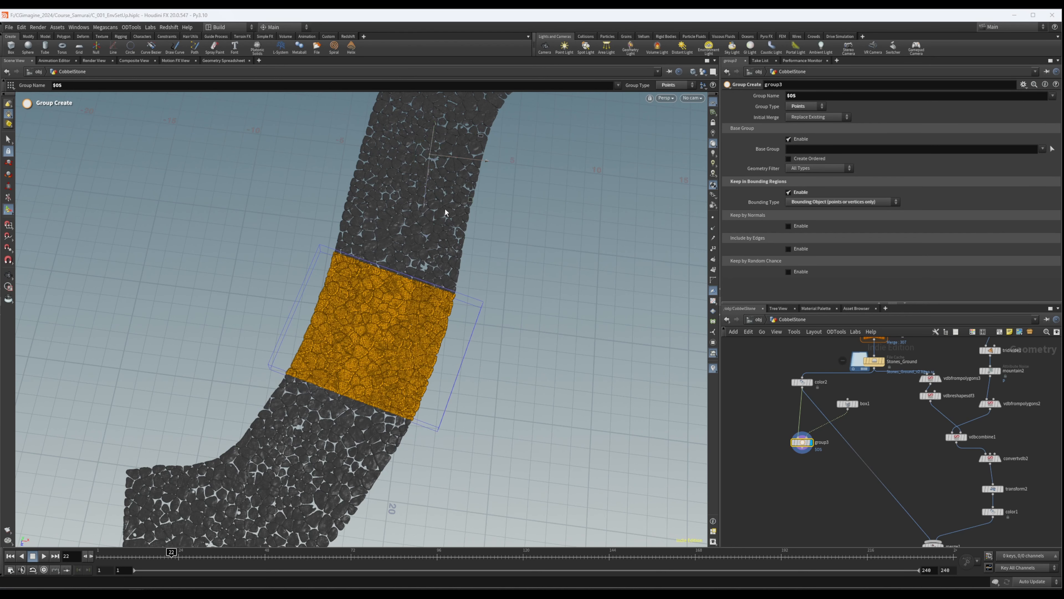
# - Tidy box1's placement and insert group3 into the connection between color2 and merge1
pyautogui.moveTo(849, 403); pyautogui.dragTo(847, 408)
pyautogui.click(844, 406)
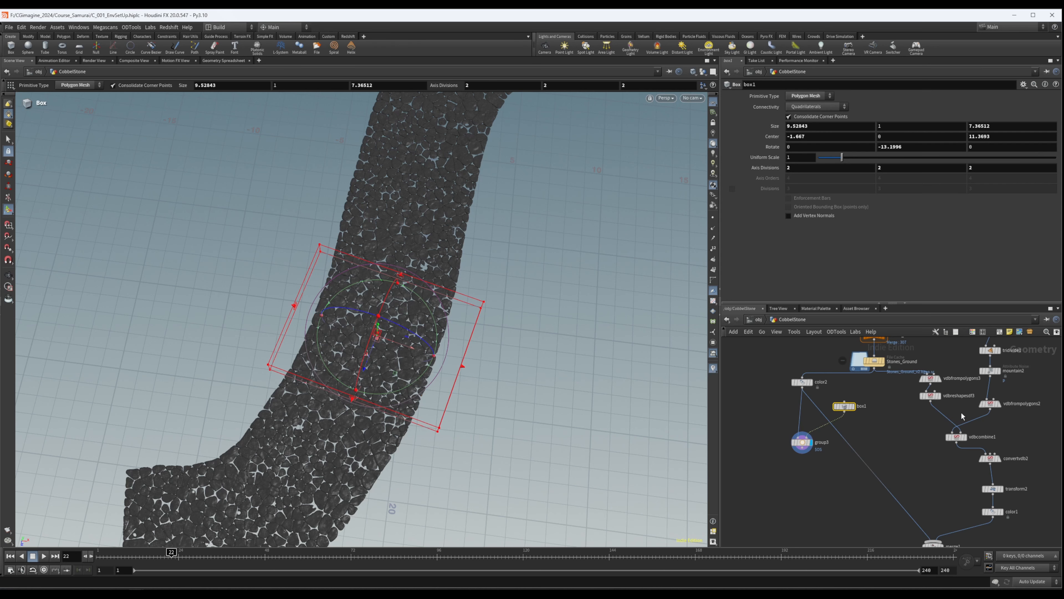
pyautogui.moveTo(819, 450); pyautogui.dragTo(849, 378, button='middle')
pyautogui.moveTo(853, 378); pyautogui.dragTo(801, 395)
pyautogui.click(799, 384)
pyautogui.moveTo(801, 370); pyautogui.dragTo(803, 388, button='middle')
pyautogui.click(799, 391)
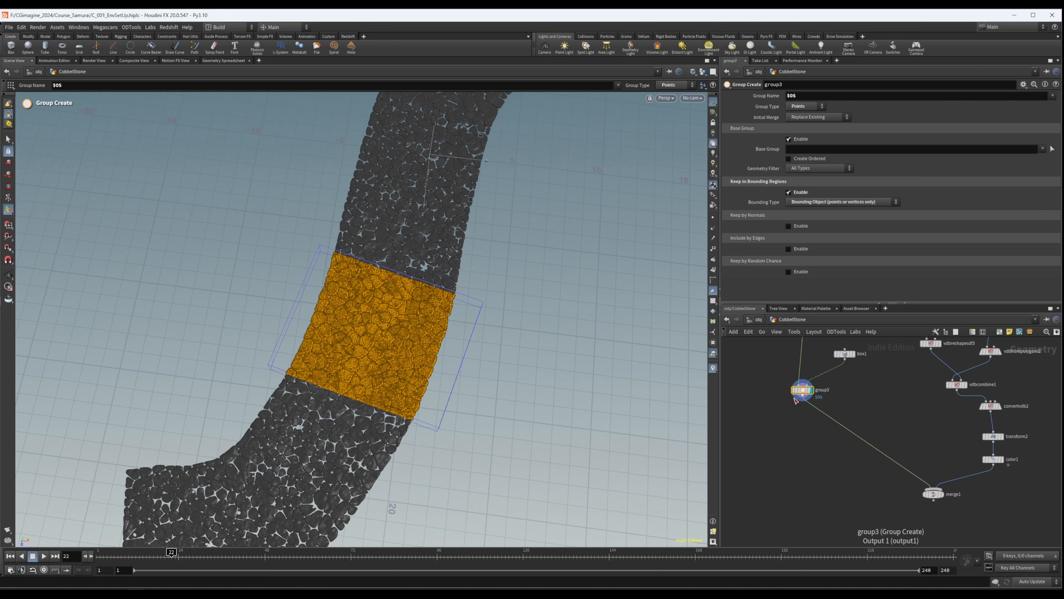
# - Add a second Group node fed by group3, display it and rename it up
pyautogui.scroll(3, 803, 417)
pyautogui.moveTo(802, 416); pyautogui.dragTo(808, 436, button='middle')
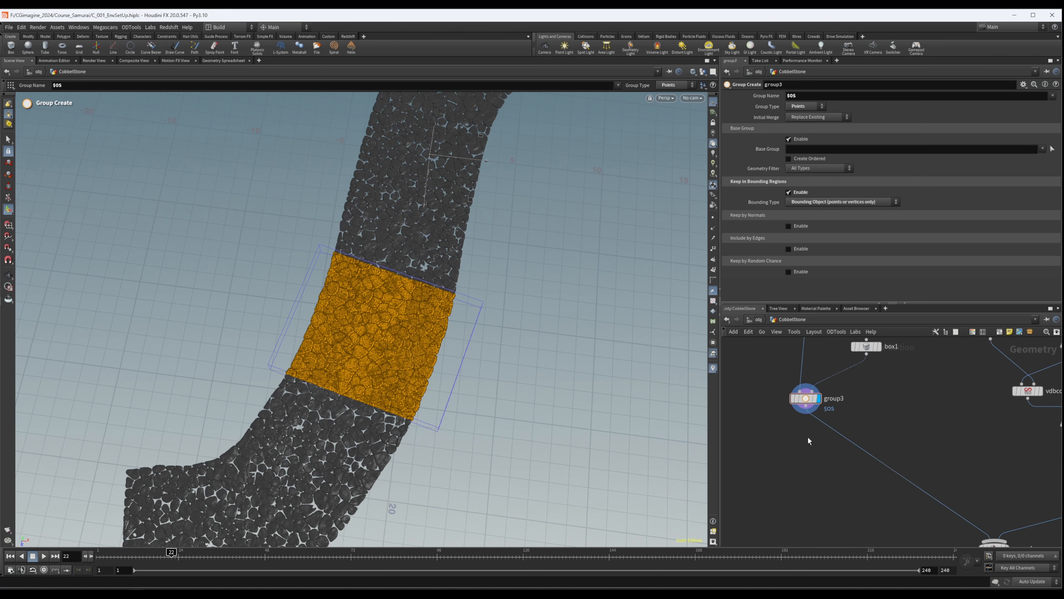
pyautogui.scroll(-4, 786, 422)
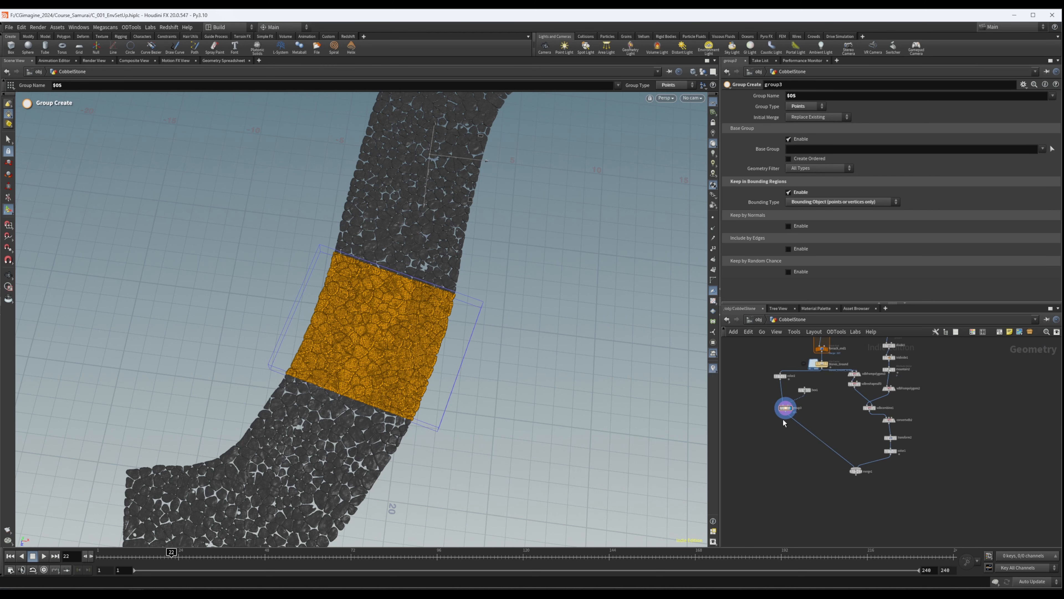
pyautogui.scroll(3, 784, 422)
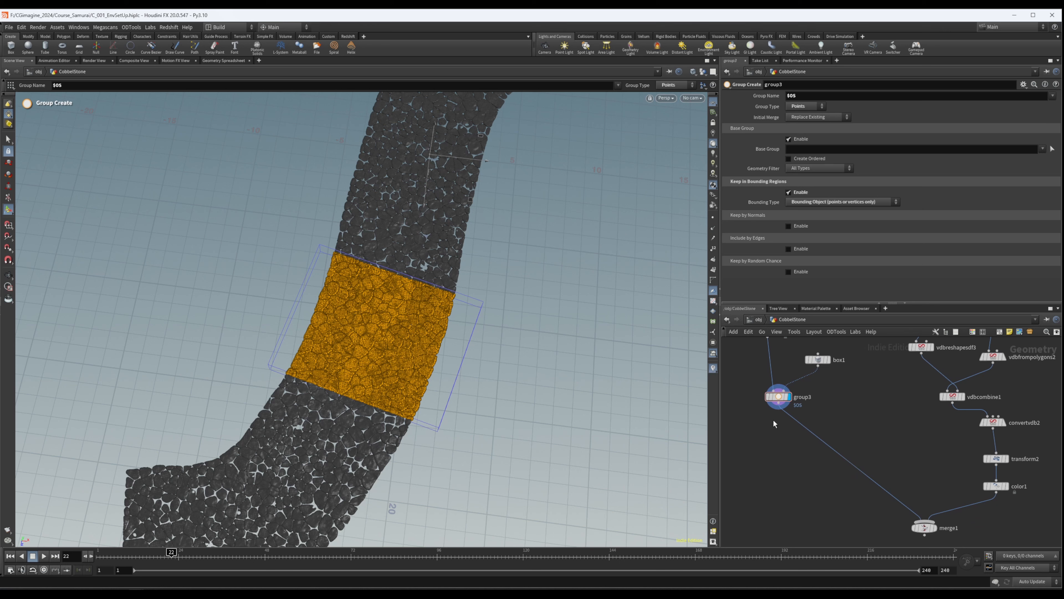
pyautogui.moveTo(774, 421); pyautogui.dragTo(799, 422, button='middle')
pyautogui.scroll(2, 790, 435)
pyautogui.scroll(-3, 787, 435)
pyautogui.press('Tab')
pyautogui.write('grou')
pyautogui.press('Return')
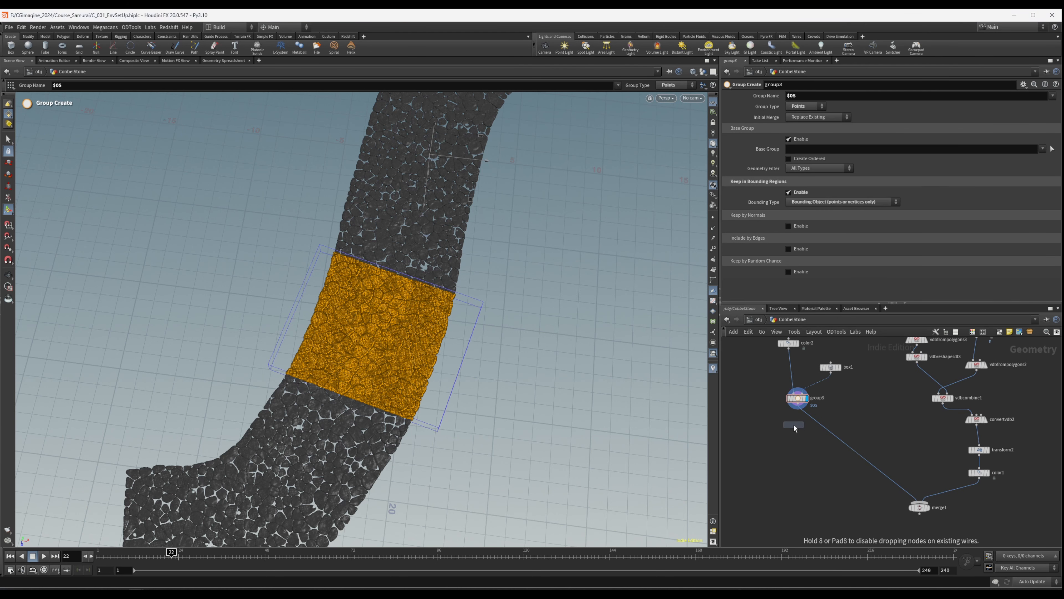
pyautogui.click(799, 425)
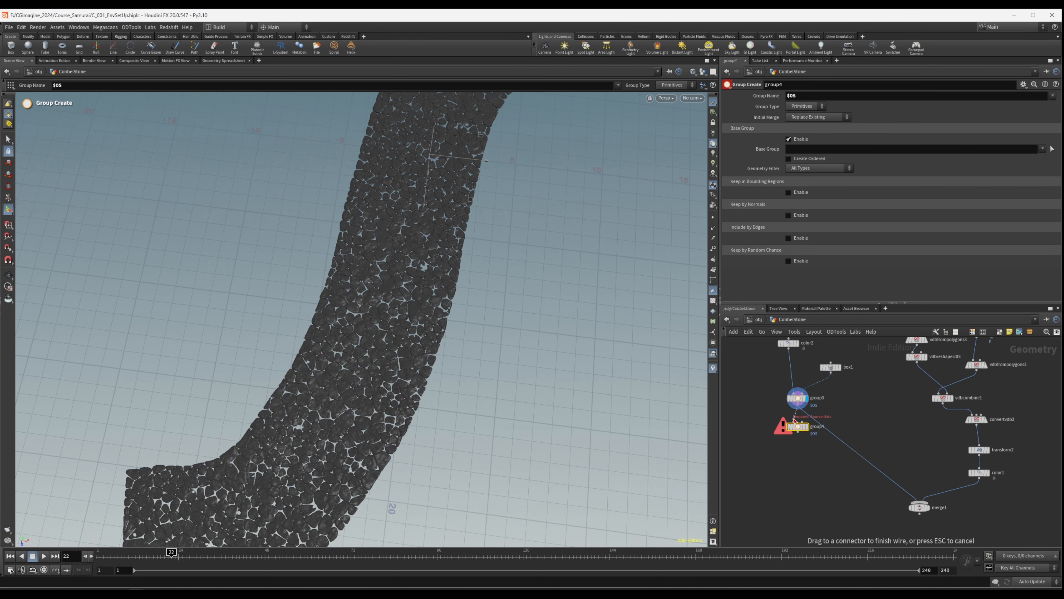
pyautogui.click(806, 426)
pyautogui.doubleClick(817, 427)
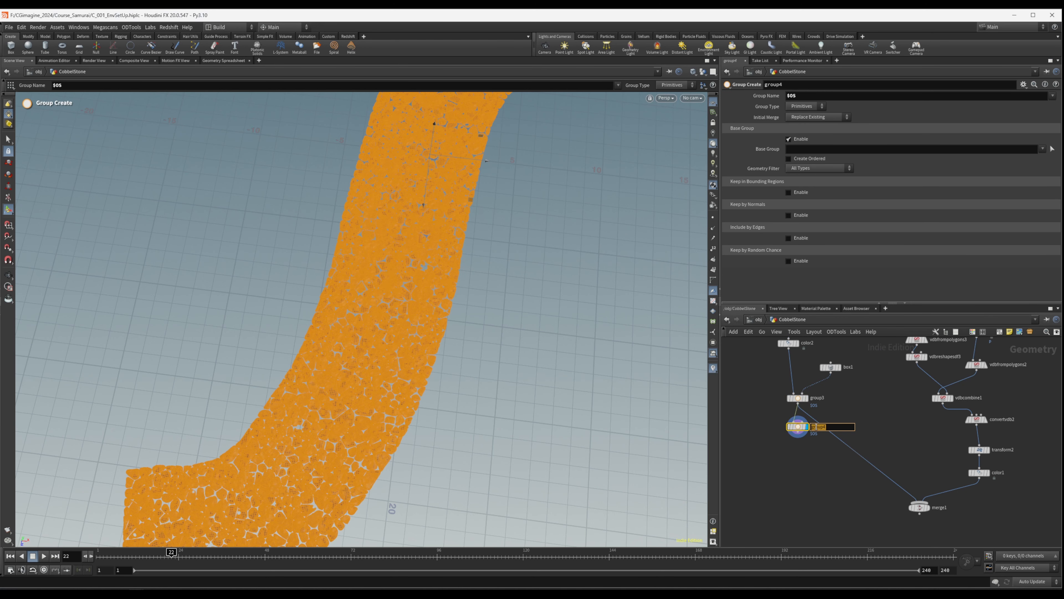
pyautogui.write('up')
pyautogui.press('Return')
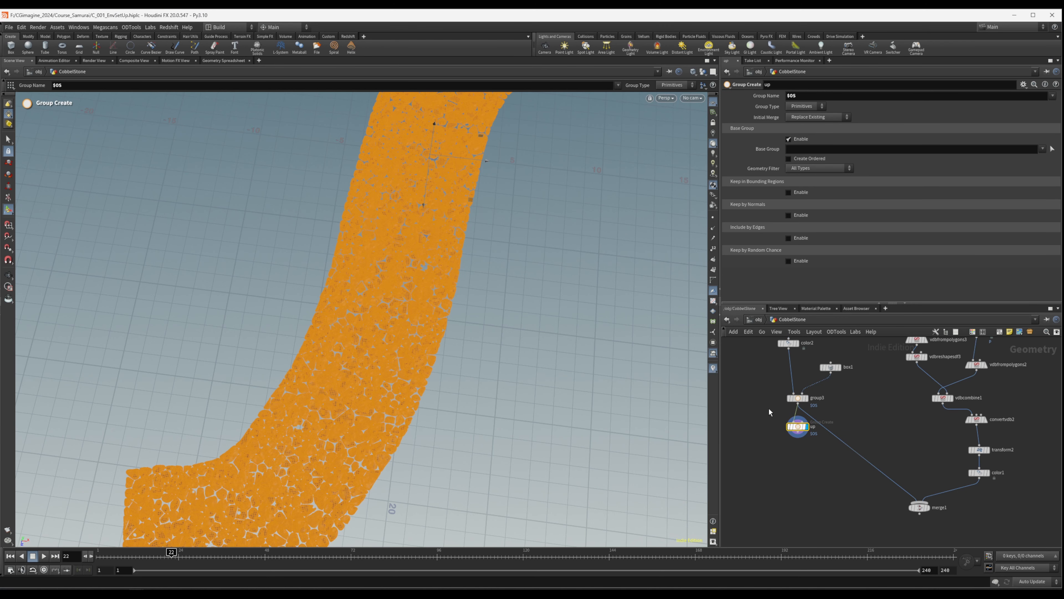
# - Delete the Group node named up
pyautogui.press('Escape')
pyautogui.moveTo(470, 329); pyautogui.dragTo(490, 407)
pyautogui.press('Return')
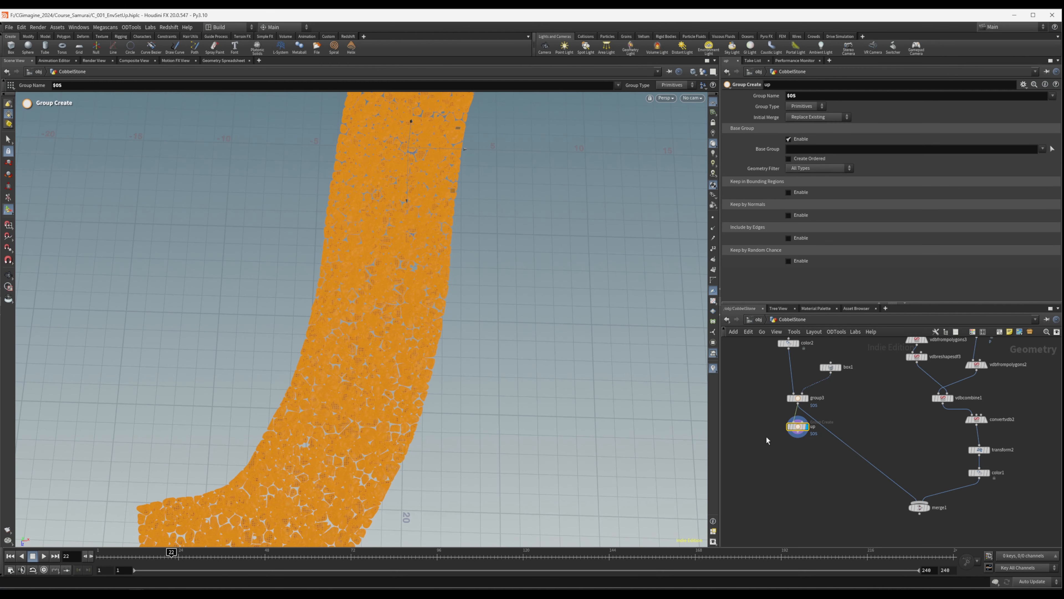
pyautogui.moveTo(870, 410); pyautogui.dragTo(863, 385, button='middle')
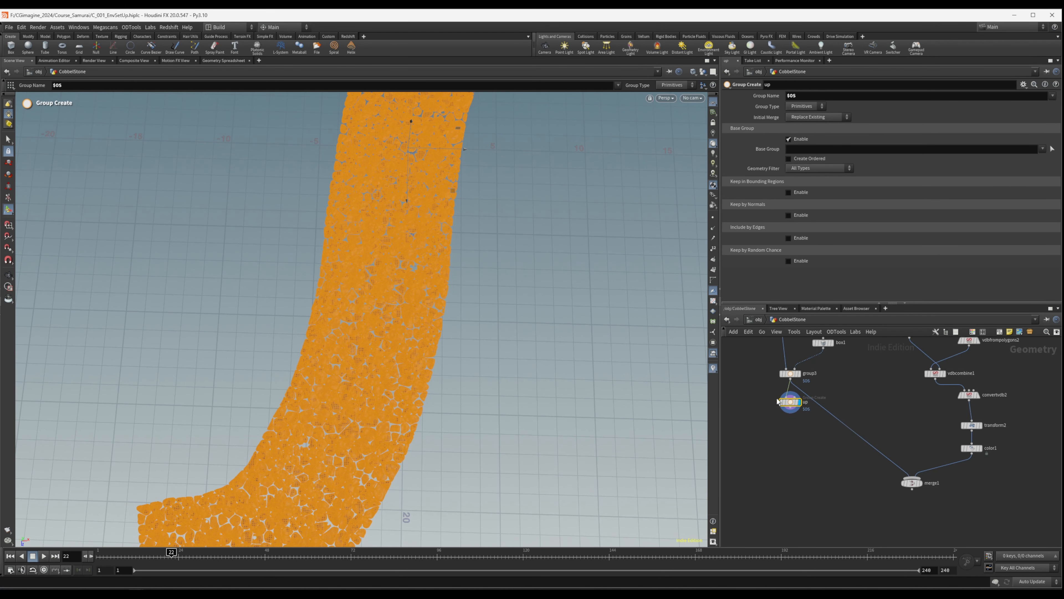
pyautogui.press('Delete')
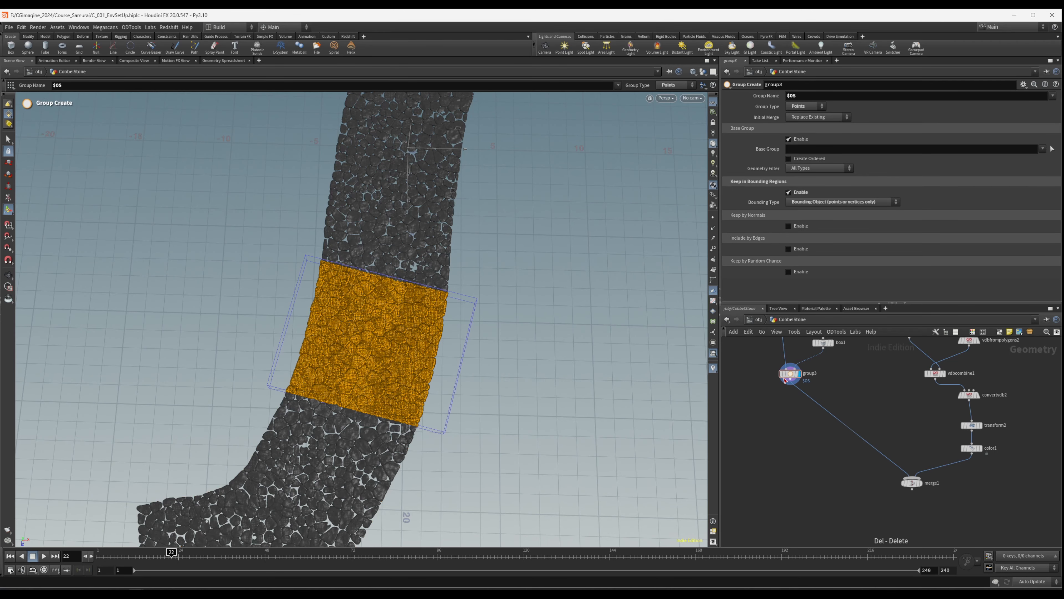
# - Add a Delete node between group3 and merge1 and display it
pyautogui.keyDown('alt'); pyautogui.moveTo(436, 273); pyautogui.dragTo(387, 294); pyautogui.keyUp('alt')
pyautogui.keyDown('alt'); pyautogui.moveTo(387, 294); pyautogui.dragTo(405, 213, button='right'); pyautogui.keyUp('alt')
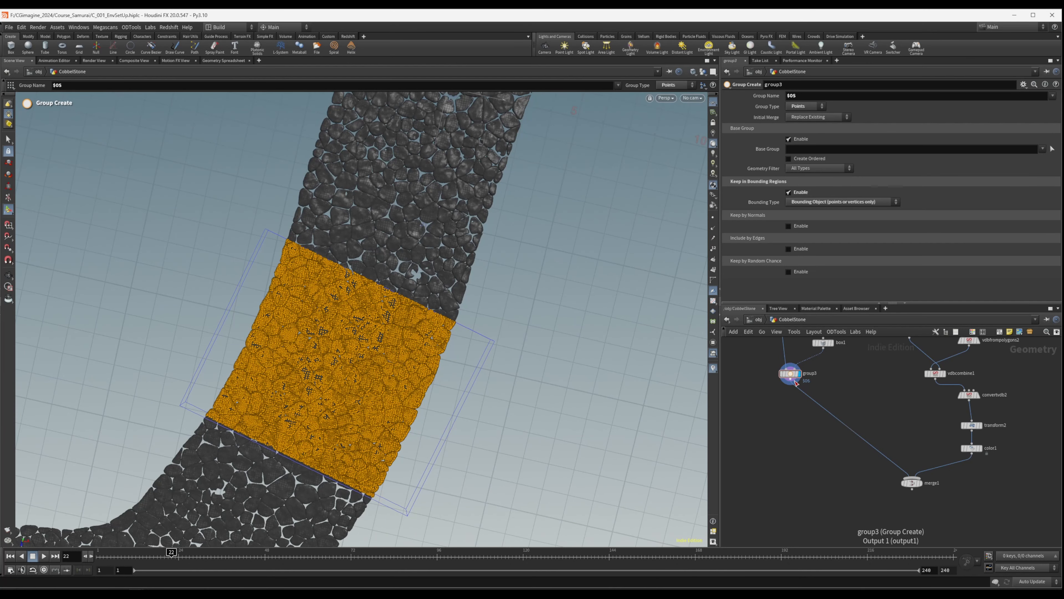
pyautogui.scroll(3, 798, 405)
pyautogui.keyDown('alt'); pyautogui.moveTo(413, 311); pyautogui.dragTo(364, 285); pyautogui.keyUp('alt')
pyautogui.scroll(-3, 812, 381)
pyautogui.moveTo(850, 387)
pyautogui.mouseDown(button='middle')
pyautogui.moveTo(829, 484)
pyautogui.moveTo(815, 452)
pyautogui.moveTo(846, 380)
pyautogui.mouseUp(button='middle')
pyautogui.scroll(2, 811, 405)
pyautogui.press('Tab')
pyautogui.write('bla')
pyautogui.press('Return')
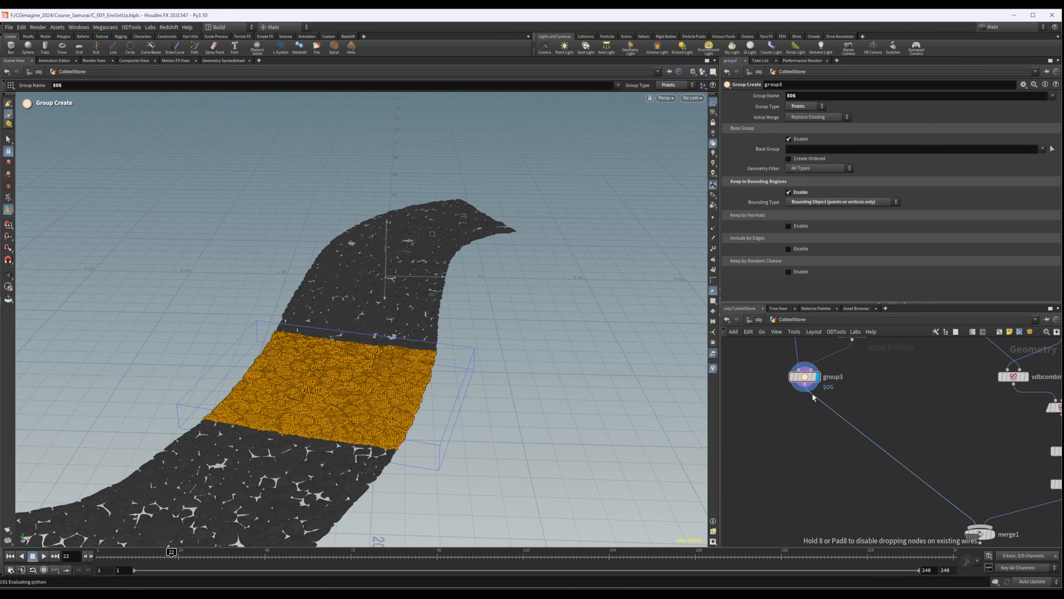
pyautogui.click(813, 406)
pyautogui.moveTo(813, 407); pyautogui.dragTo(807, 420)
pyautogui.click(802, 415)
pyautogui.click(817, 419)
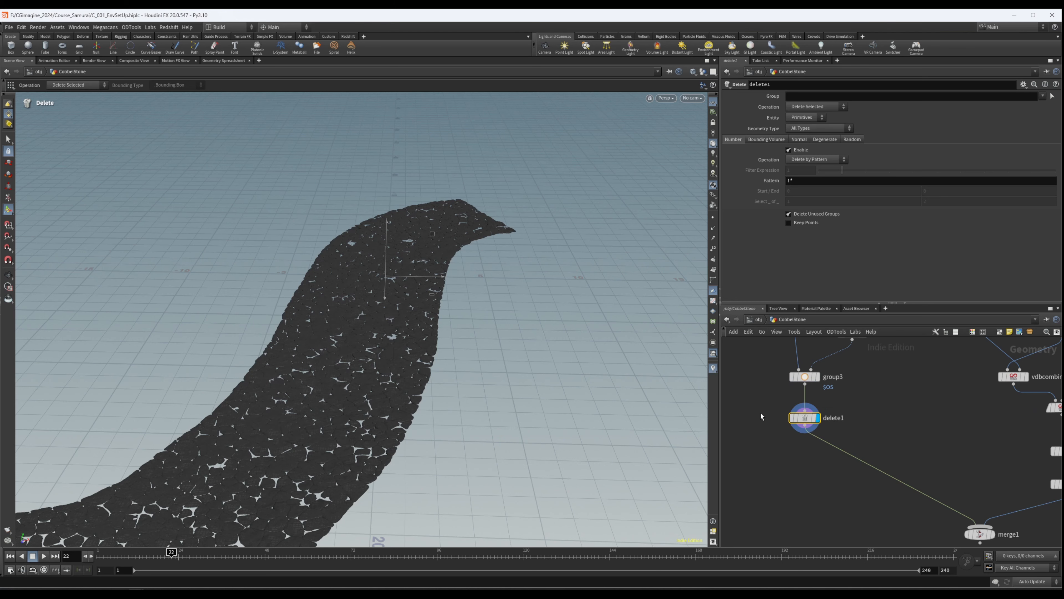
# - Enable deletion by normal on delete1 with direction 0, -1, 0 and a spread angle of 24.3
pyautogui.scroll(-5, 863, 440)
pyautogui.scroll(4, 870, 443)
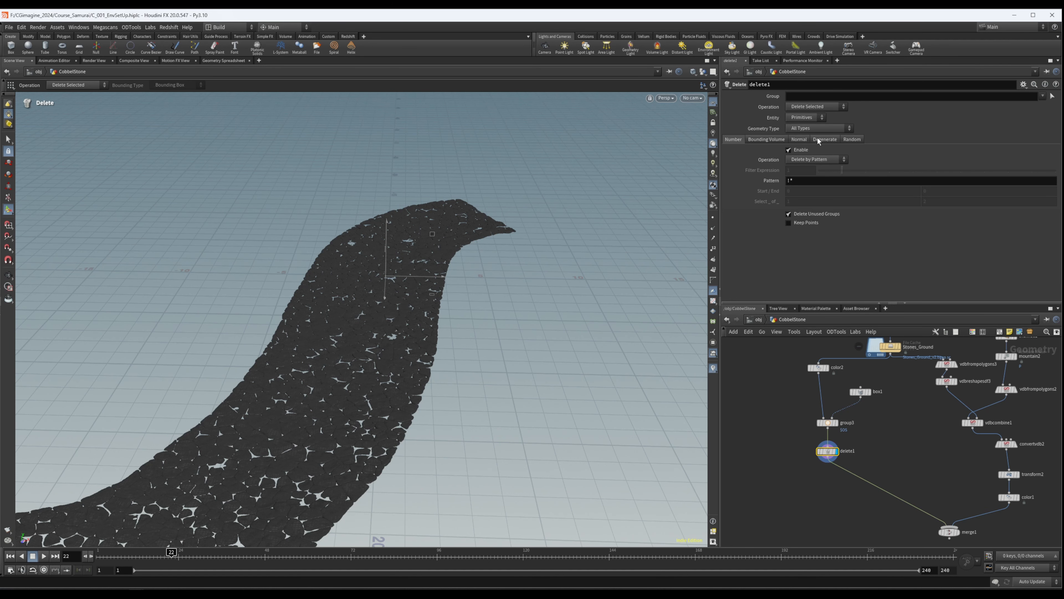
pyautogui.click(802, 140)
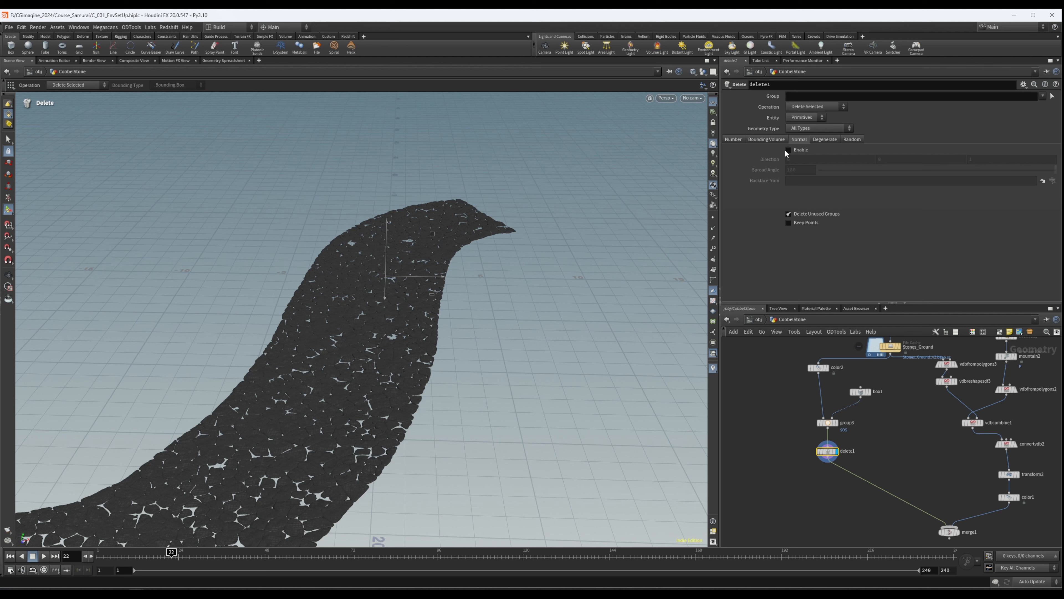
pyautogui.click(788, 150)
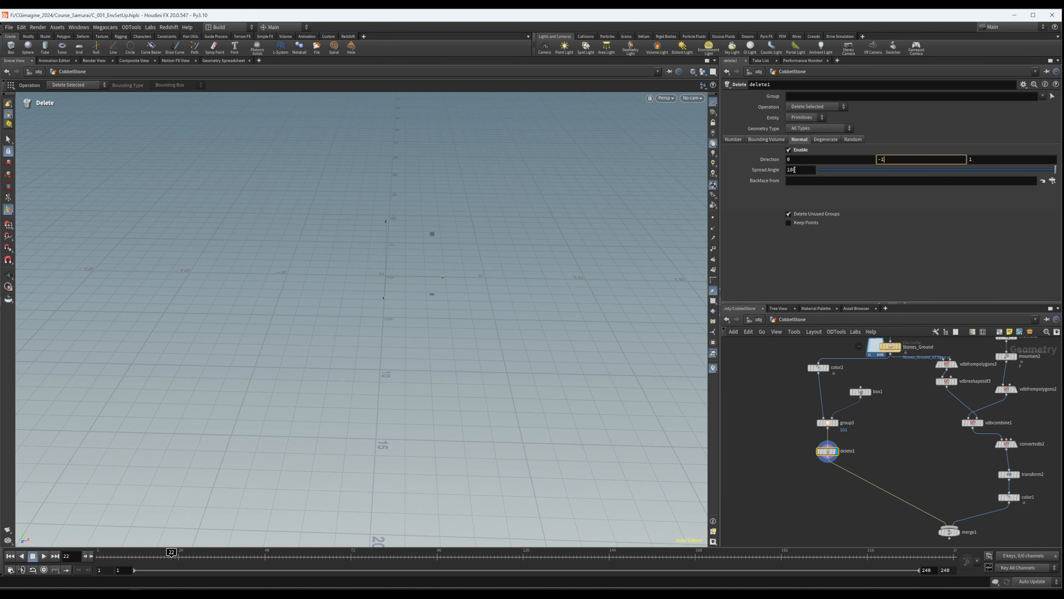
pyautogui.write('0')
pyautogui.press('Return')
pyautogui.moveTo(858, 170); pyautogui.dragTo(851, 175)
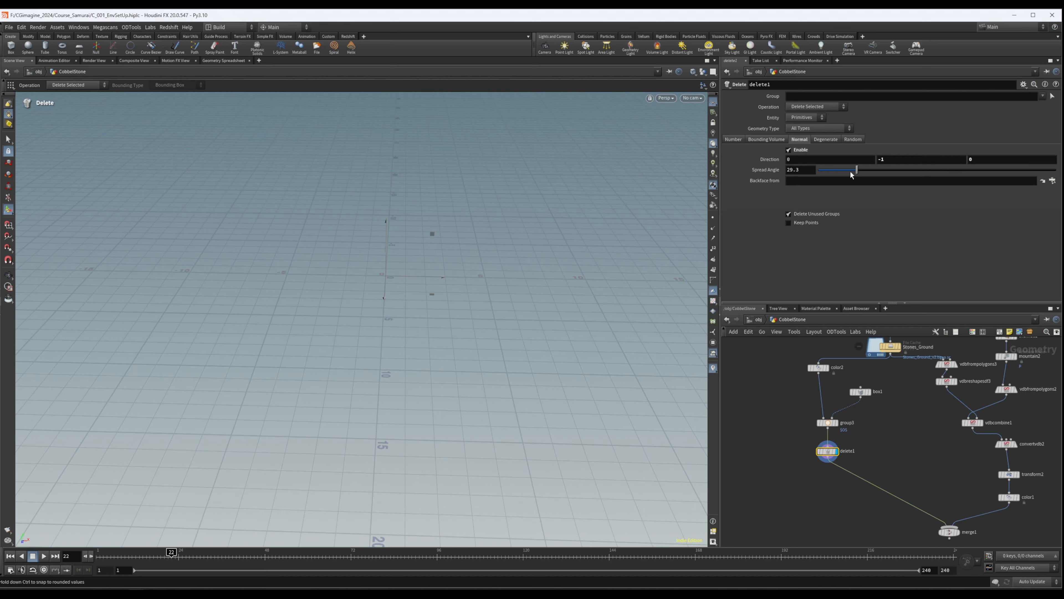
# - Inspect the undersides and tops of the remaining stones and compare the geometry info of delete1 and Stones_Ground
pyautogui.keyDown('alt'); pyautogui.moveTo(352, 465); pyautogui.dragTo(354, 320); pyautogui.keyUp('alt')
pyautogui.keyDown('alt'); pyautogui.moveTo(354, 320); pyautogui.dragTo(537, 393, button='right'); pyautogui.keyUp('alt')
pyautogui.keyDown('alt'); pyautogui.moveTo(410, 364); pyautogui.dragTo(419, 320); pyautogui.keyUp('alt')
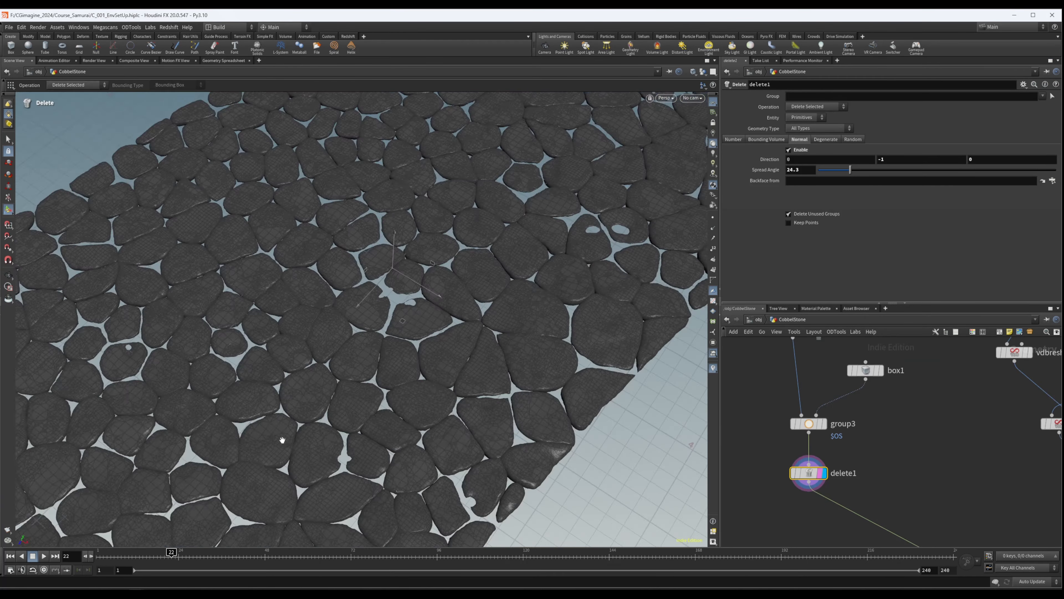
pyautogui.keyDown('alt'); pyautogui.moveTo(282, 440); pyautogui.dragTo(435, 233); pyautogui.keyUp('alt')
pyautogui.moveTo(437, 335); pyautogui.dragTo(369, 455)
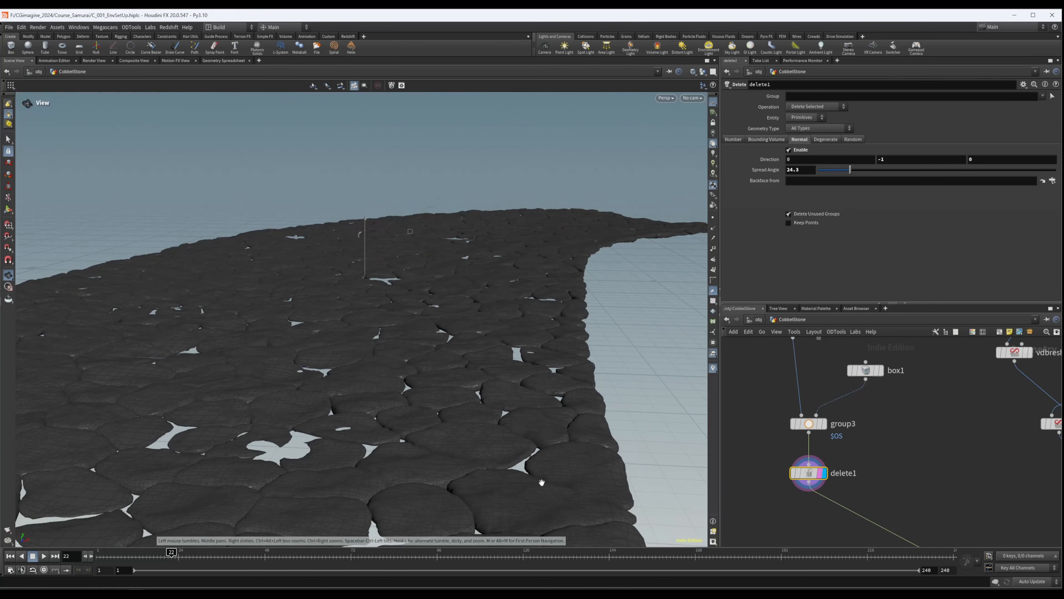
pyautogui.middleClick(812, 479)
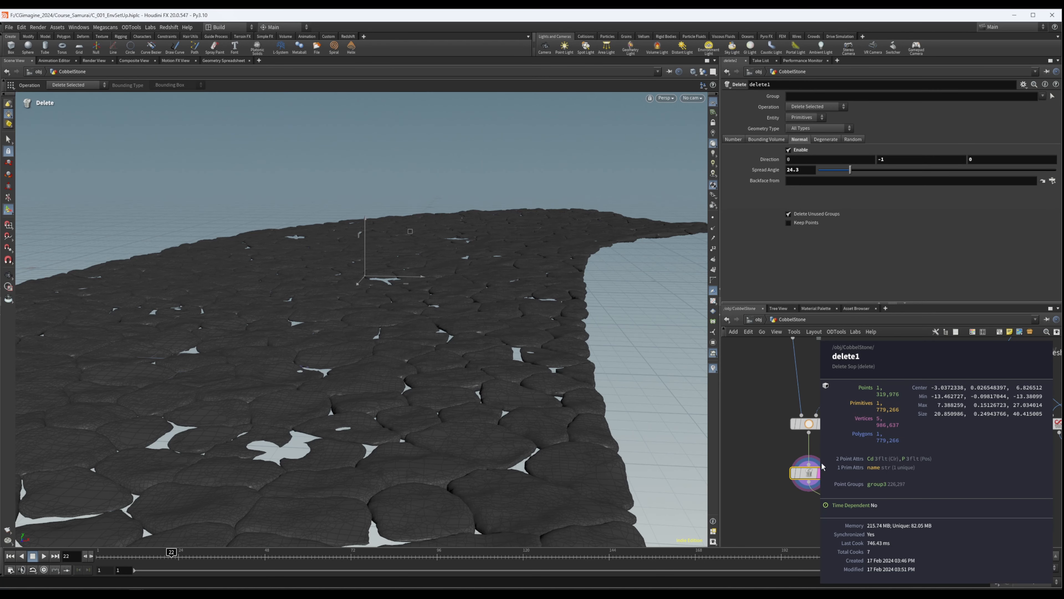
pyautogui.moveTo(921, 375); pyautogui.dragTo(905, 499, button='middle')
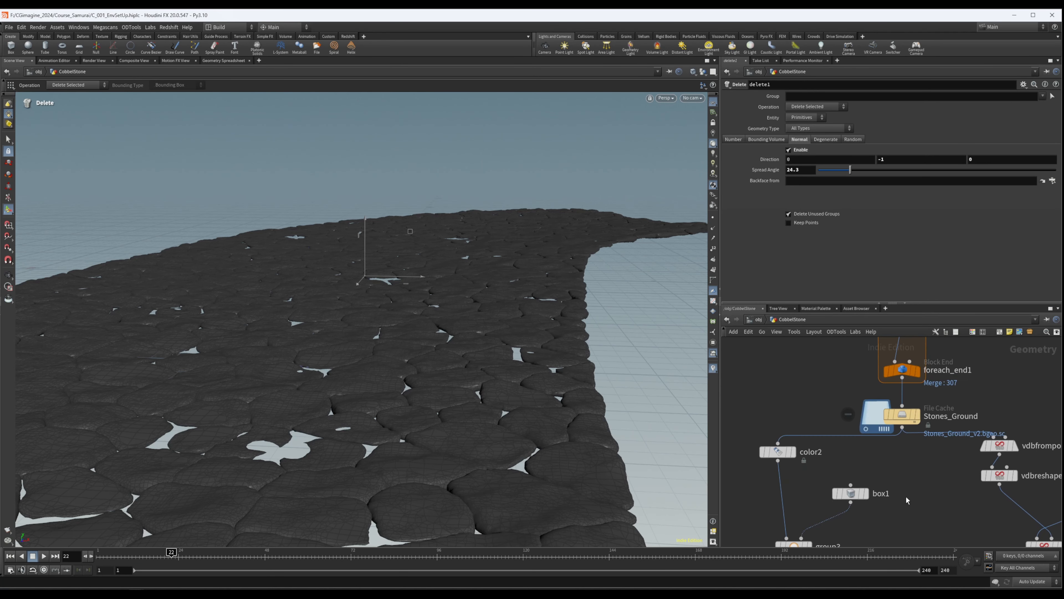
pyautogui.middleClick(900, 418)
pyautogui.moveTo(901, 444); pyautogui.dragTo(926, 363, button='middle')
pyautogui.scroll(-1, 926, 362)
pyautogui.moveTo(884, 483); pyautogui.dragTo(880, 432, button='middle')
pyautogui.middleClick(840, 432)
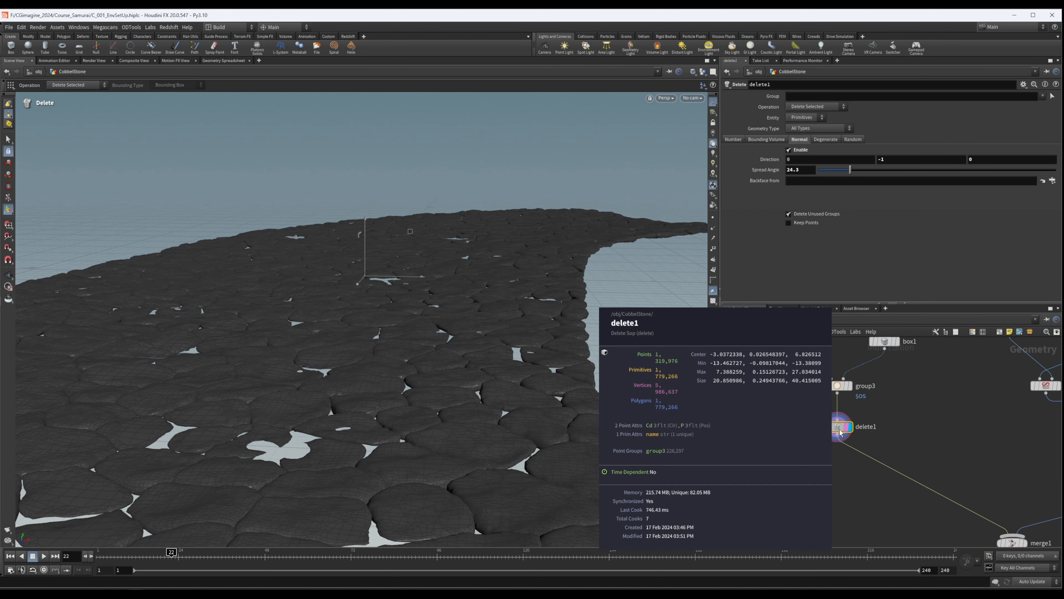
pyautogui.keyDown('alt'); pyautogui.moveTo(427, 424); pyautogui.dragTo(390, 329); pyautogui.keyUp('alt')
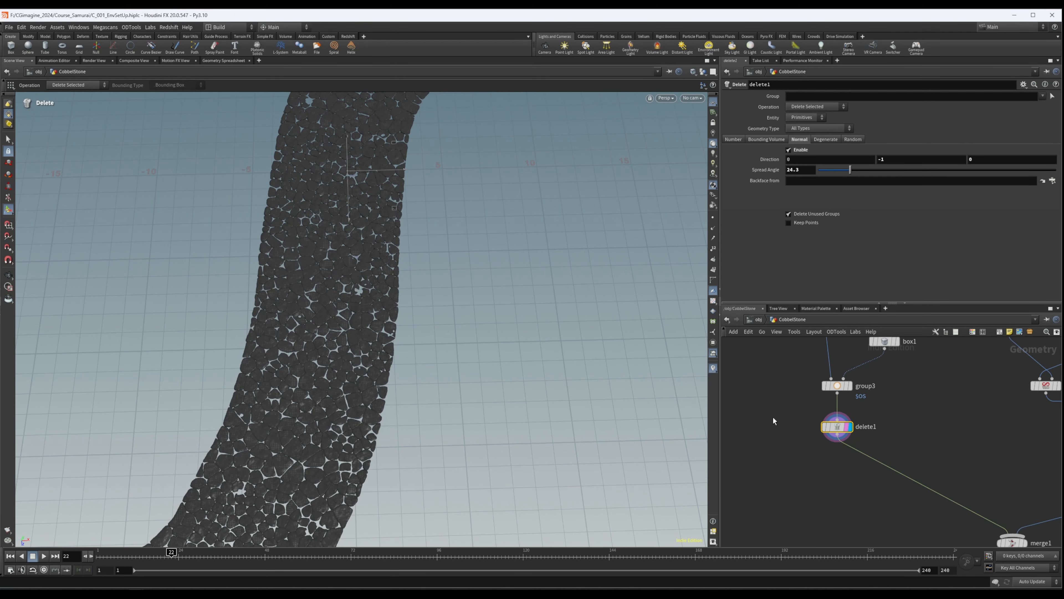
# - Add a Split node between delete1 and merge1
pyautogui.scroll(-3, 807, 413)
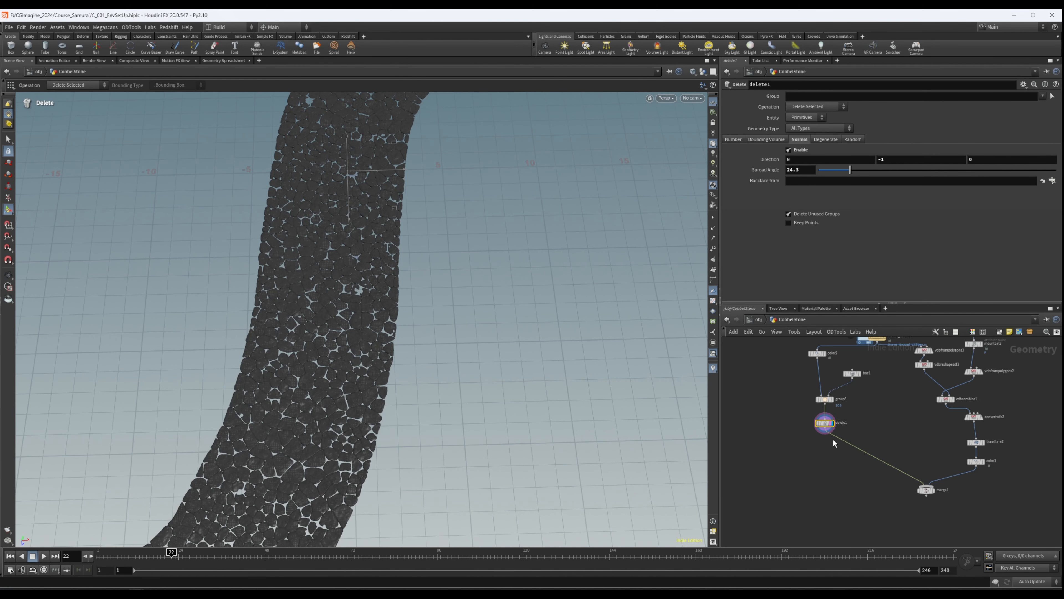
pyautogui.scroll(3, 831, 437)
pyautogui.click(816, 432)
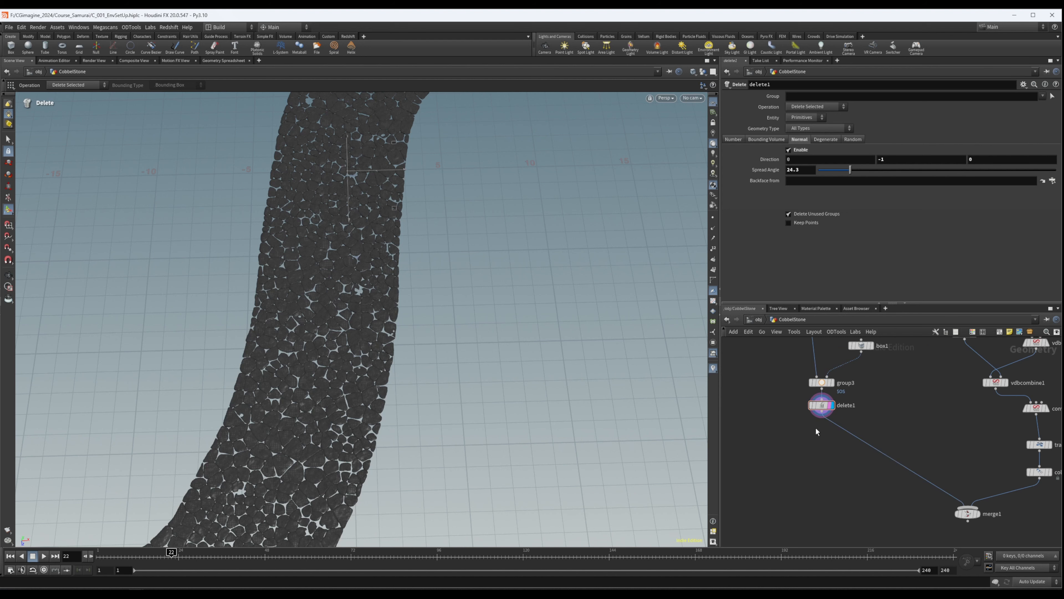
pyautogui.press('Tab')
pyautogui.write('split')
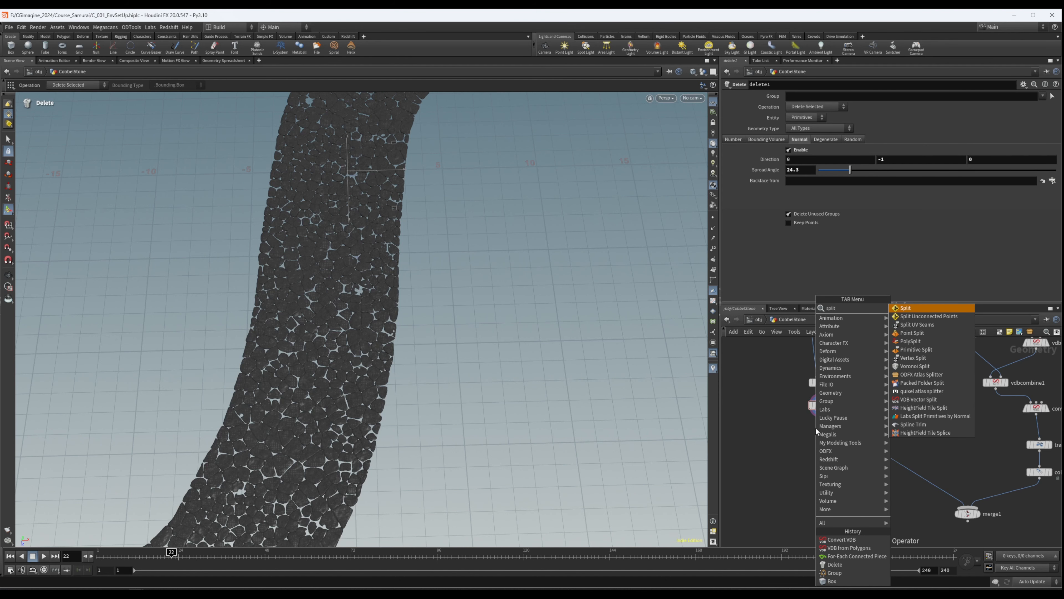
pyautogui.press('Return')
pyautogui.click(816, 427)
pyautogui.doubleClick(817, 429)
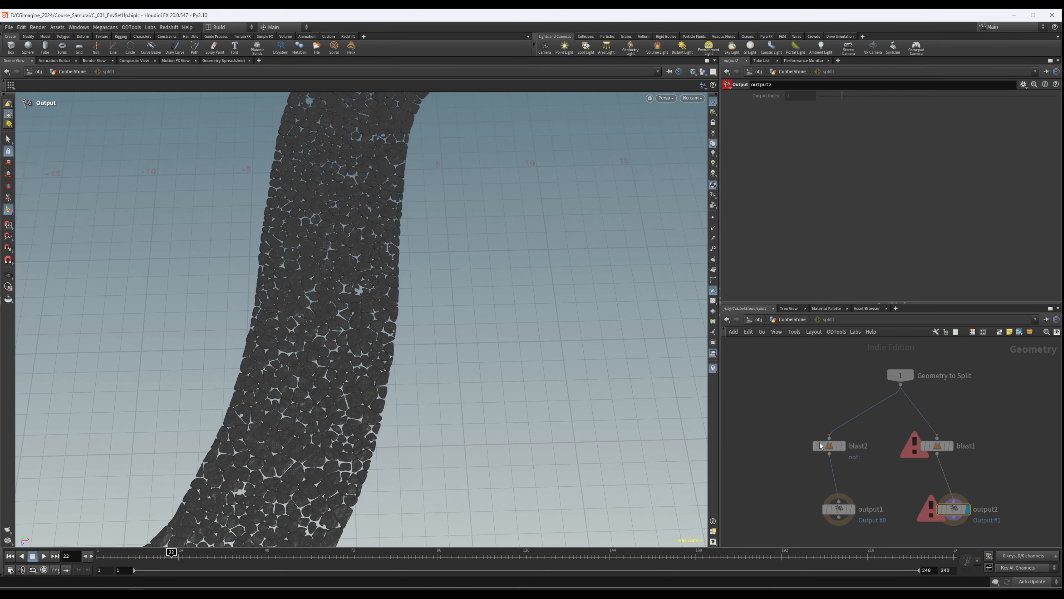
pyautogui.press('u')
pyautogui.moveTo(832, 431); pyautogui.dragTo(826, 434)
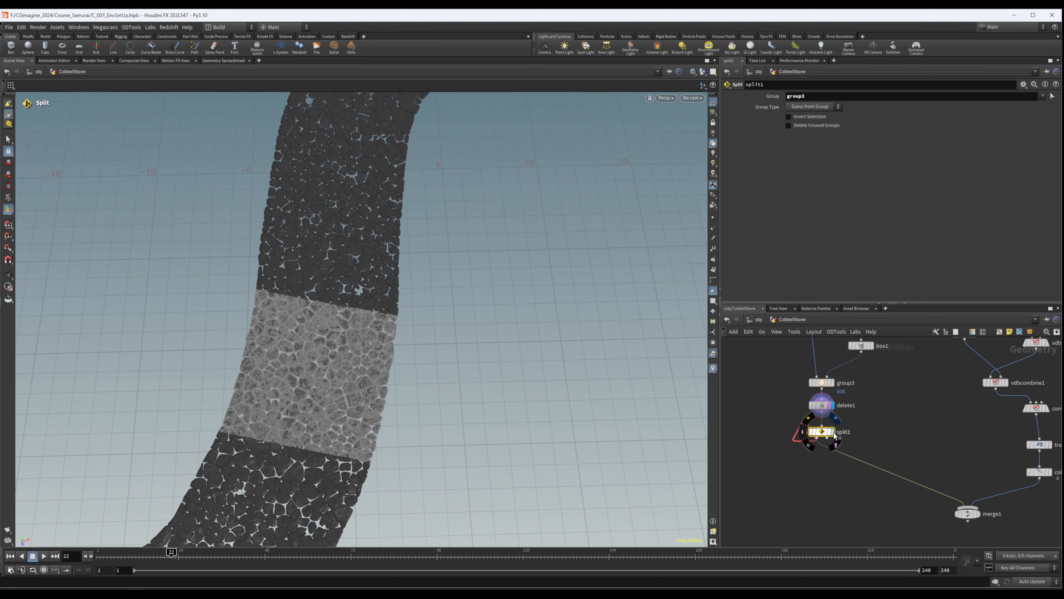
# - Set the split group of split1 to group3 and display the node
pyautogui.click(833, 431)
pyautogui.moveTo(775, 421); pyautogui.dragTo(896, 458)
pyautogui.click(830, 433)
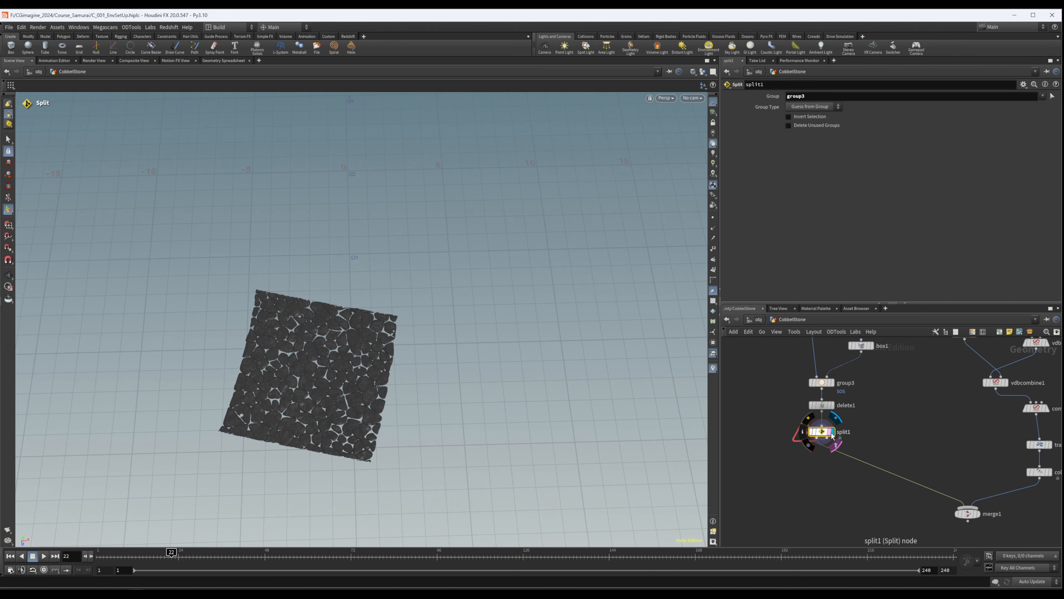
# - Add a Labs Auto UV node fed by the first output of split1 and display it
pyautogui.moveTo(902, 421); pyautogui.dragTo(924, 406, button='middle')
pyautogui.click(821, 450)
pyautogui.press('Tab')
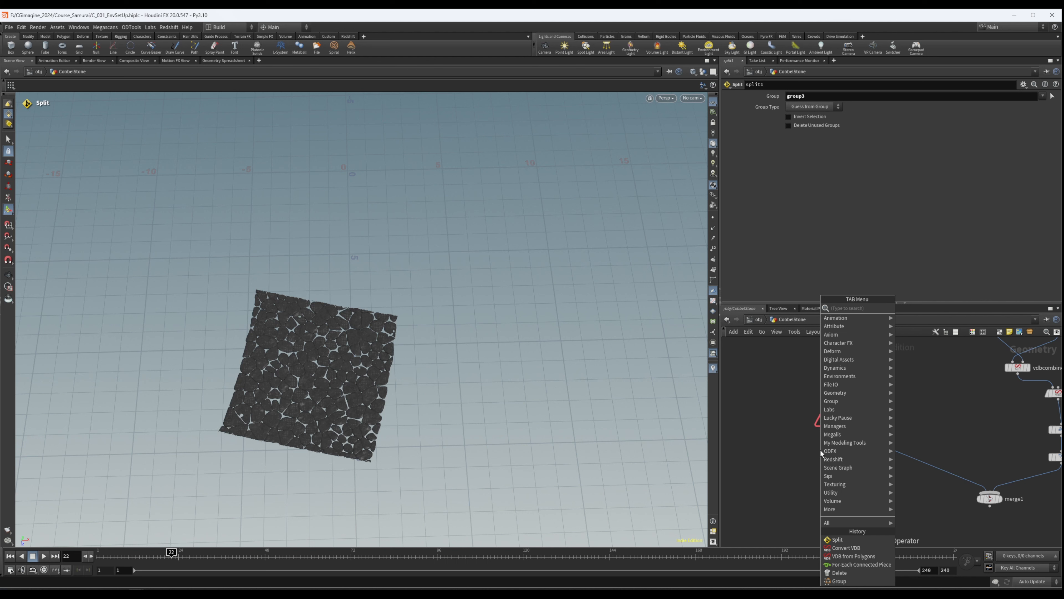
pyautogui.write('aul')
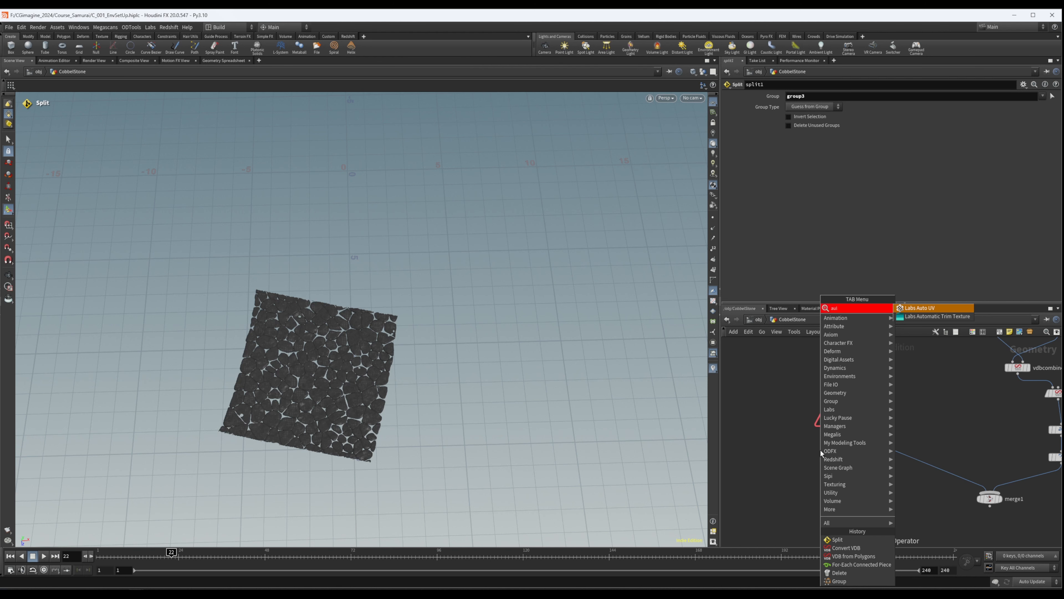
pyautogui.press('Return')
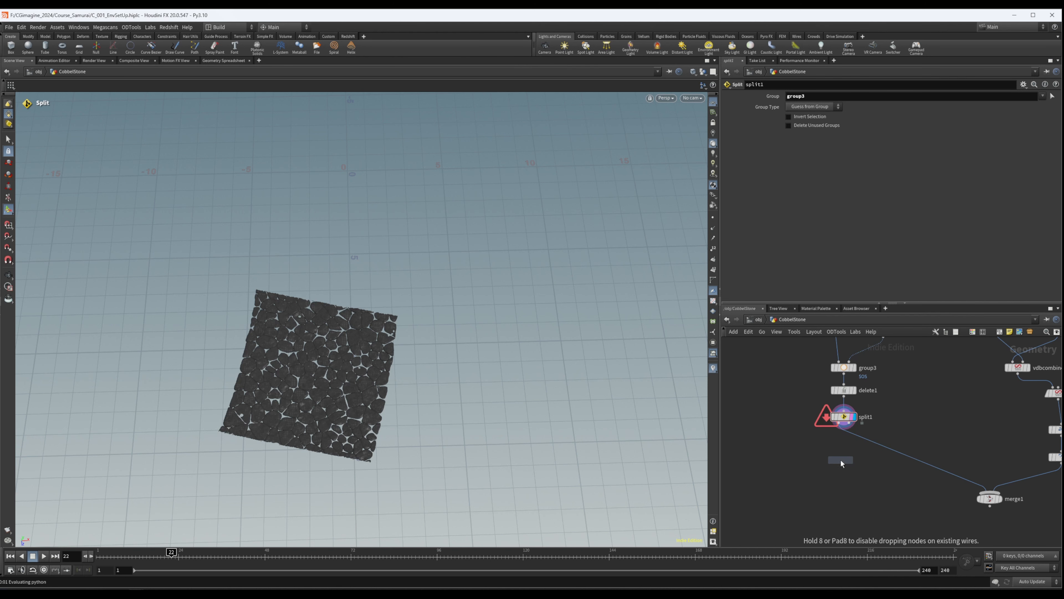
pyautogui.click(841, 459)
pyautogui.moveTo(835, 429); pyautogui.dragTo(855, 462)
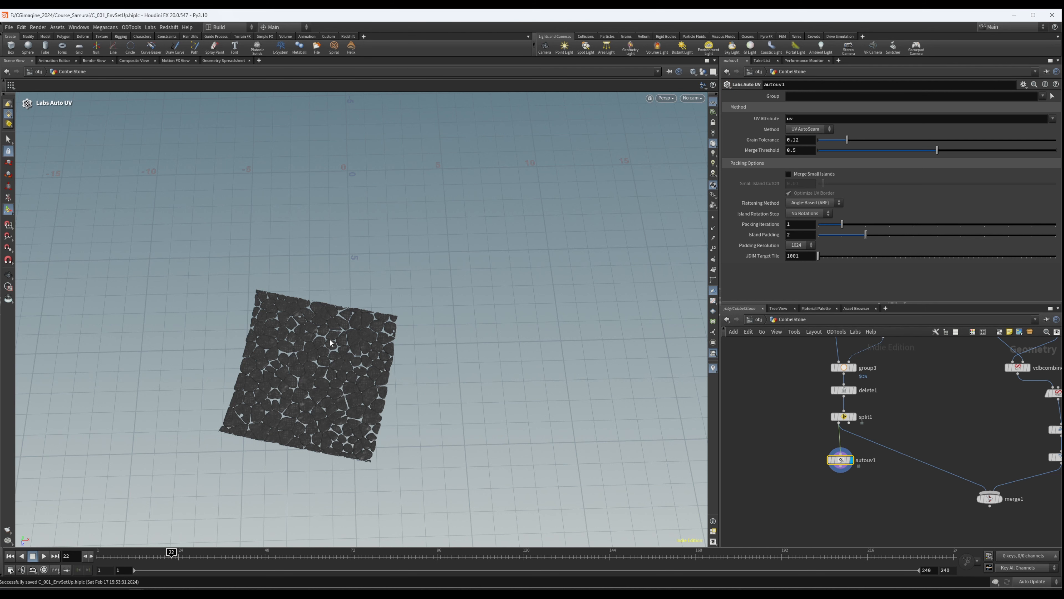
# - Examine the generated UV layout, then the mesh and holes of the boxed stones up close in perspective
pyautogui.hotkey('space', '5')
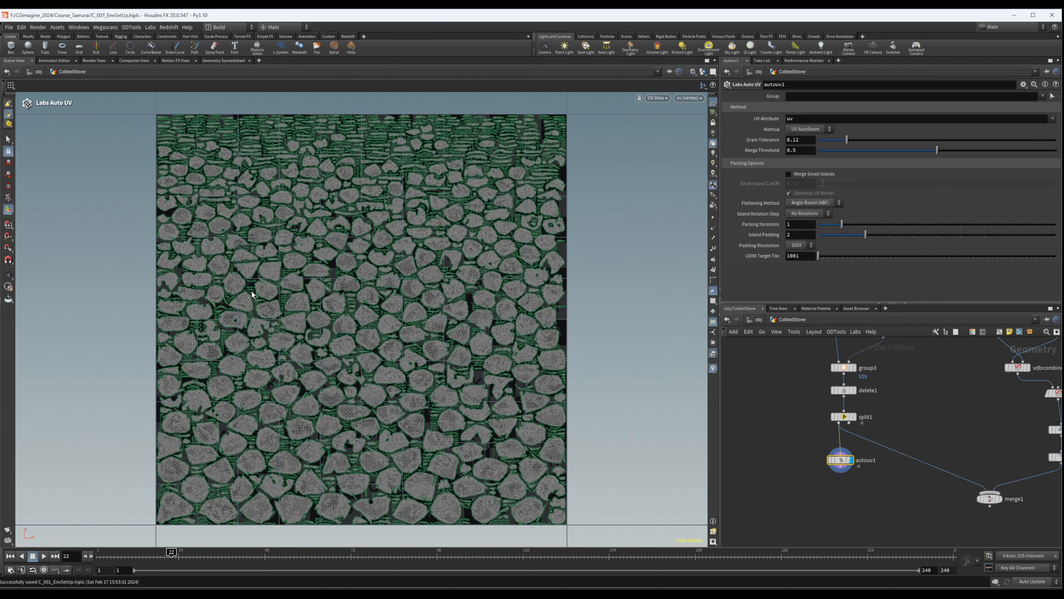
pyautogui.hotkey('space', '1')
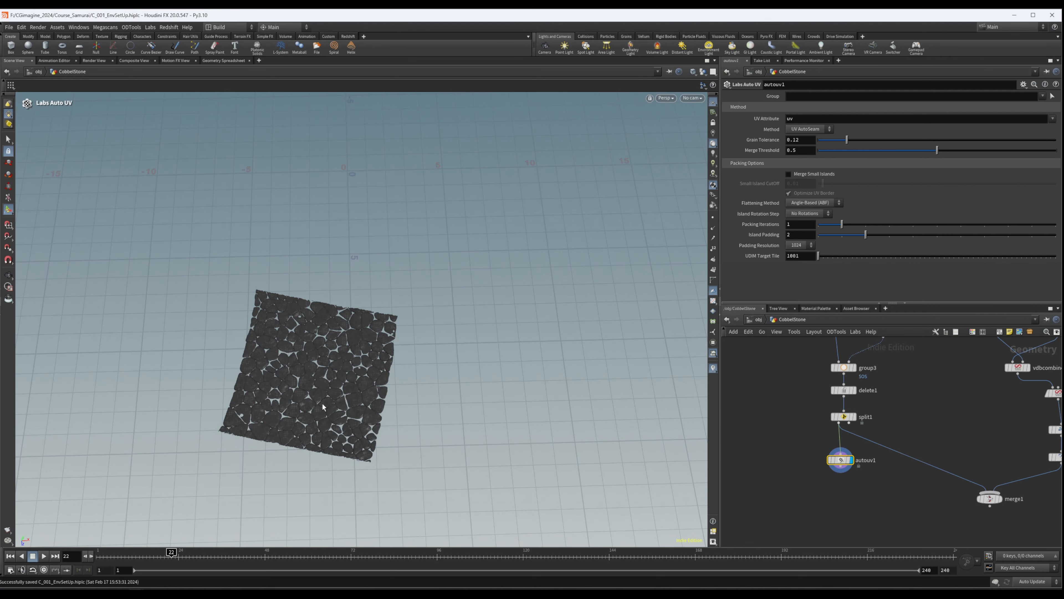
pyautogui.hotkey('space', 'f')
pyautogui.scroll(3, 545, 369)
pyautogui.moveTo(461, 357)
pyautogui.keyDown('alt'); pyautogui.mouseDown()
pyautogui.moveTo(437, 352)
pyautogui.moveTo(459, 358)
pyautogui.mouseUp(); pyautogui.keyUp('alt')
pyautogui.scroll(10, 481, 238)
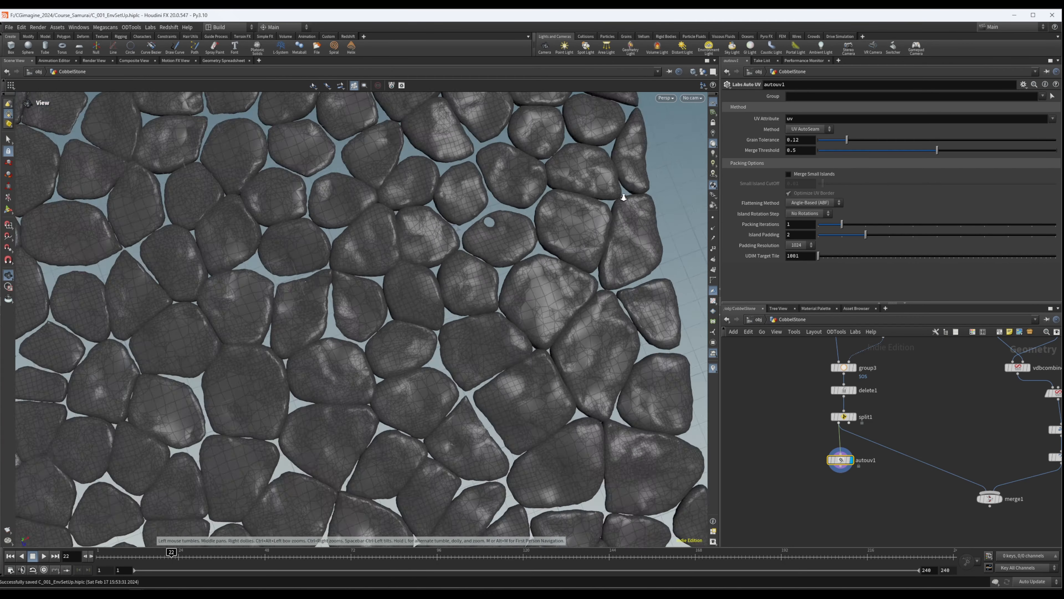
pyautogui.moveTo(611, 189); pyautogui.dragTo(496, 186)
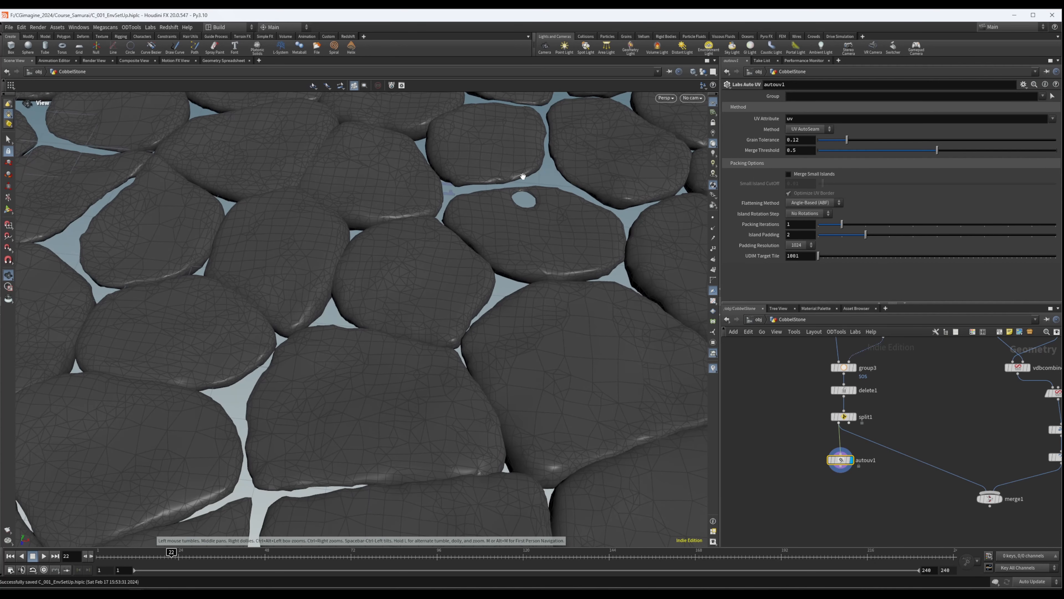
pyautogui.scroll(4, 534, 168)
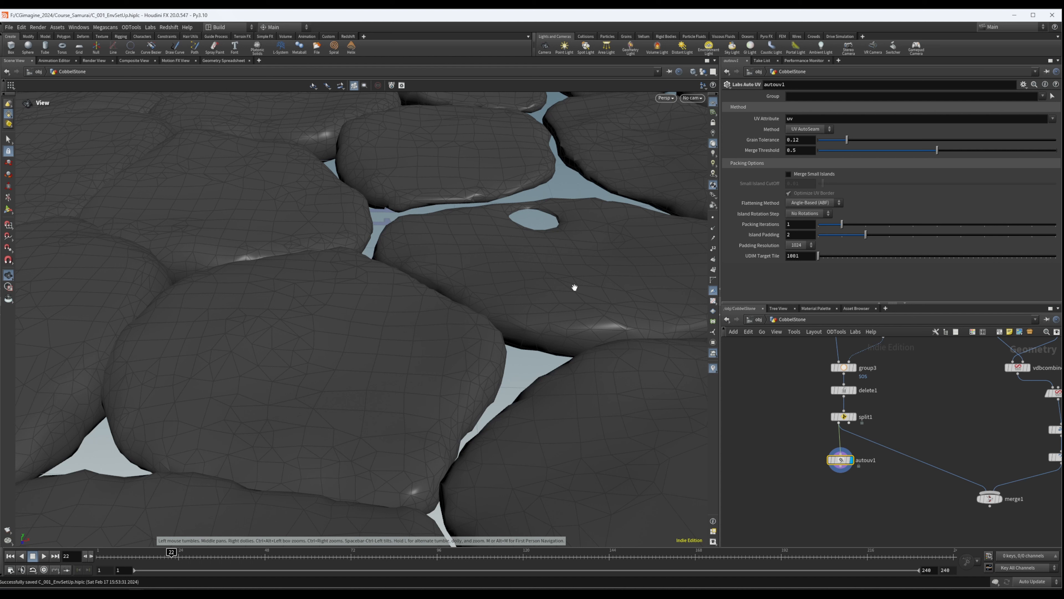
pyautogui.press('Return')
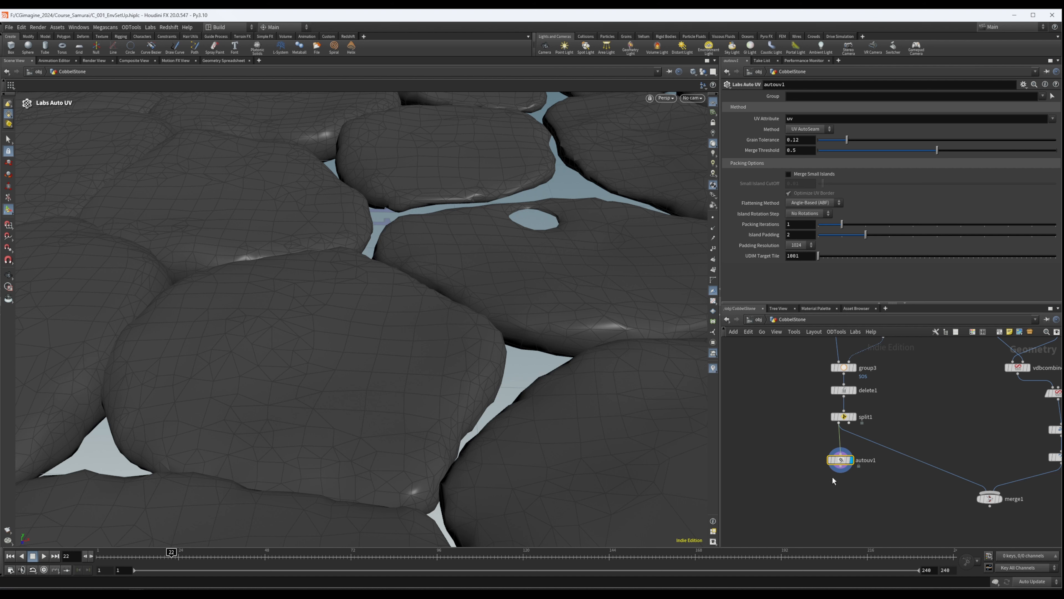
# - Move autouv1 to the left of split1 to free space in the network
pyautogui.moveTo(828, 480); pyautogui.dragTo(785, 480, button='middle')
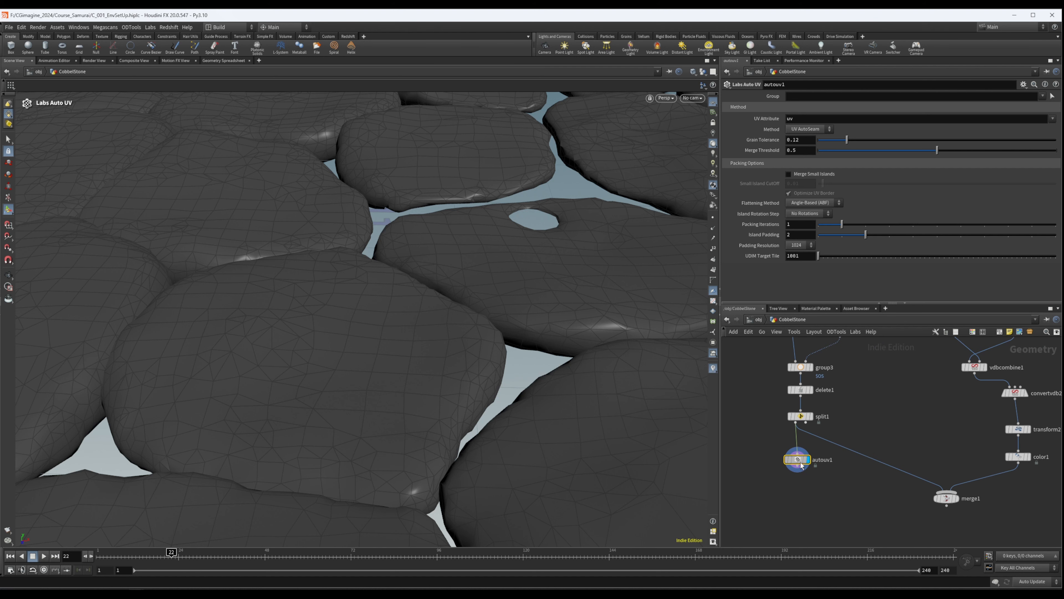
pyautogui.moveTo(801, 464); pyautogui.dragTo(758, 464)
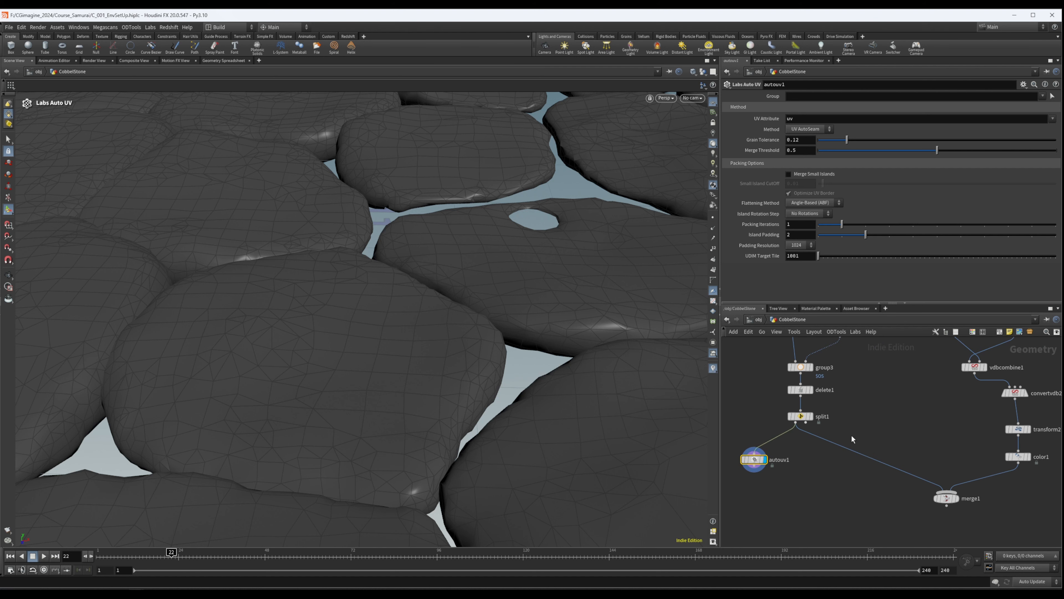
pyautogui.moveTo(850, 445); pyautogui.dragTo(853, 437, button='middle')
pyautogui.click(832, 469)
pyautogui.press('Tab')
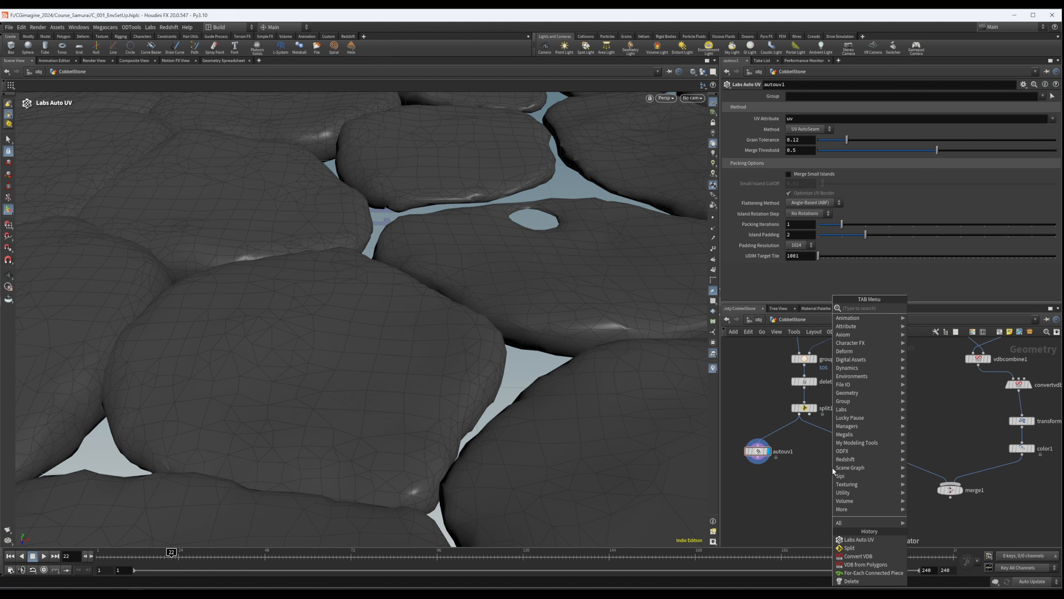
pyautogui.write('lab')
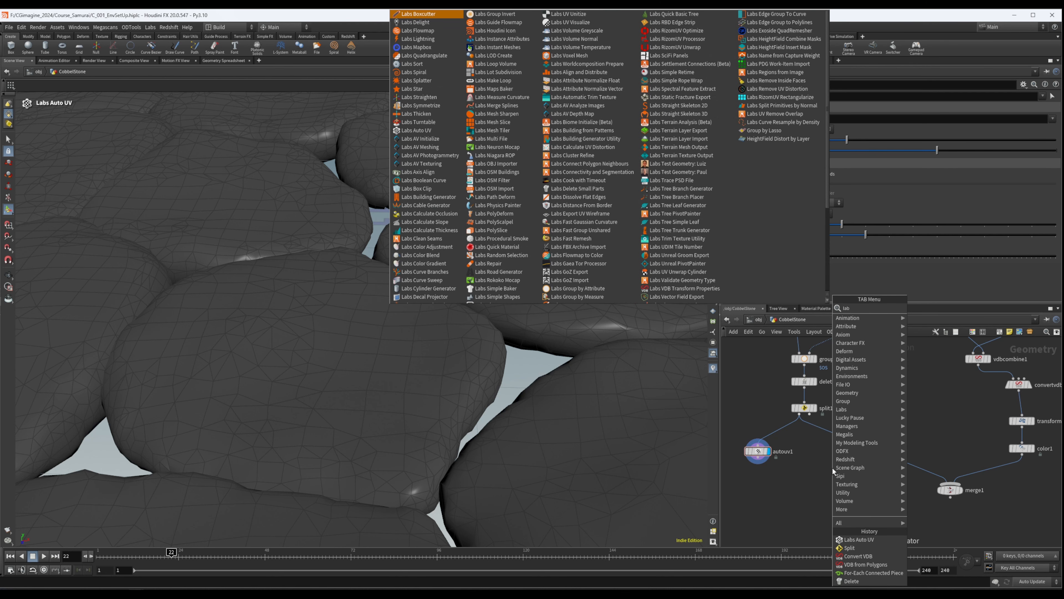
pyautogui.press('Escape')
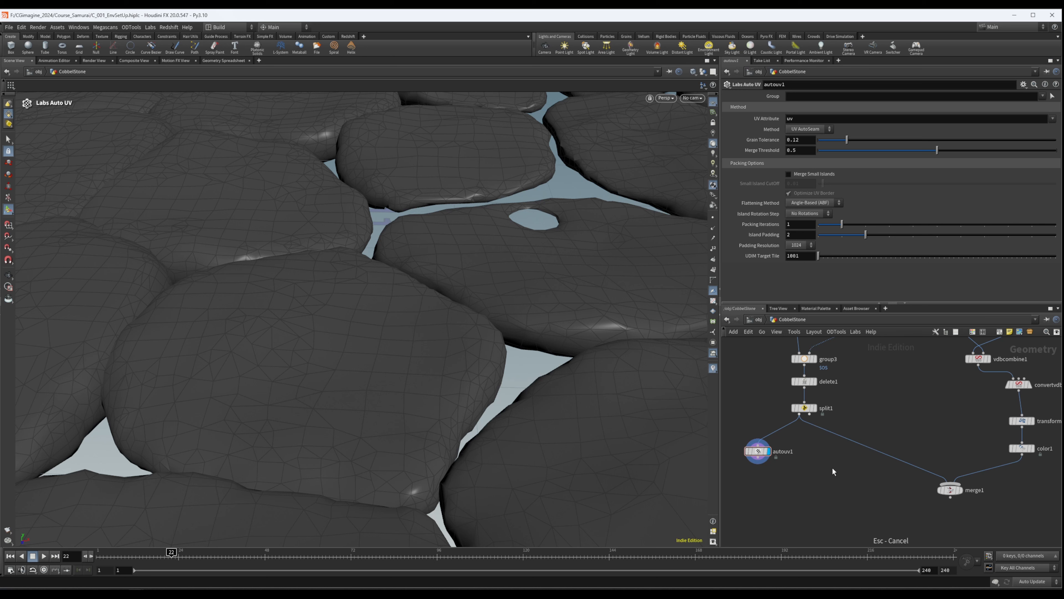
# - Try an automatic layout of the whole node network and undo it
pyautogui.press('l')
pyautogui.press('Escape')
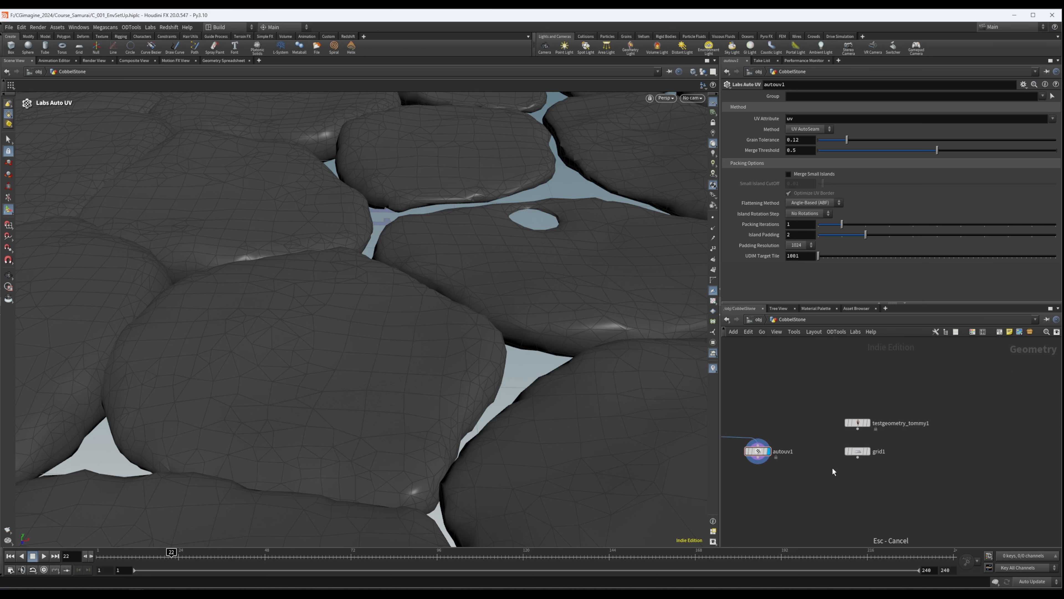
pyautogui.scroll(-2, 790, 461)
pyautogui.moveTo(807, 464); pyautogui.dragTo(827, 465, button='middle')
pyautogui.middleClick(860, 455)
pyautogui.moveTo(920, 470); pyautogui.dragTo(1019, 468, button='middle')
pyautogui.scroll(-2, 1018, 466)
pyautogui.moveTo(910, 460); pyautogui.dragTo(753, 472)
pyautogui.moveTo(791, 466); pyautogui.dragTo(813, 465, button='middle')
pyautogui.scroll(3, 814, 465)
pyautogui.press('l')
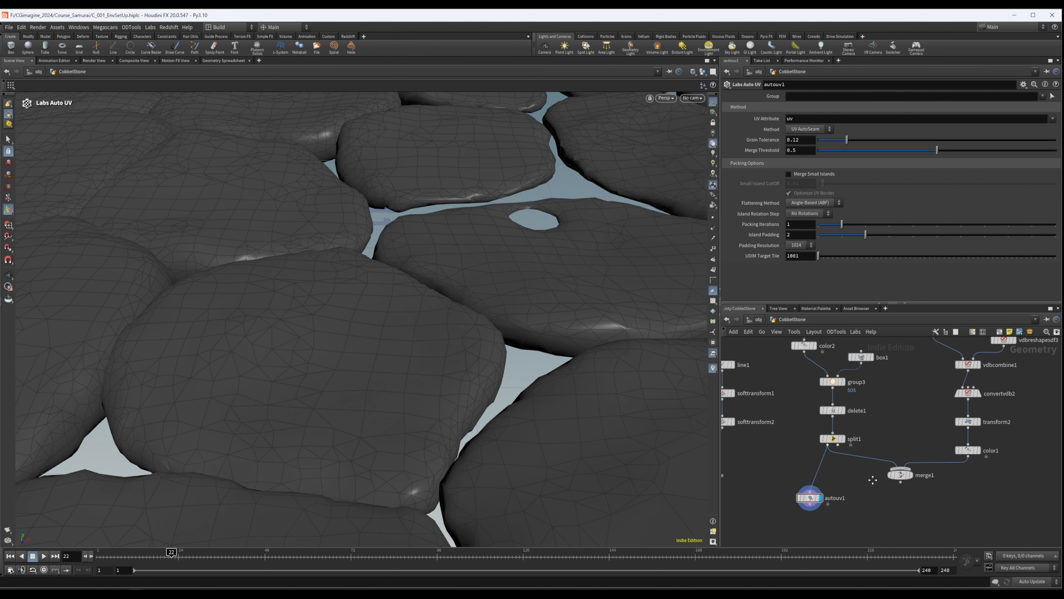
pyautogui.hotkey('ctrl', 'z')
pyautogui.press('h')
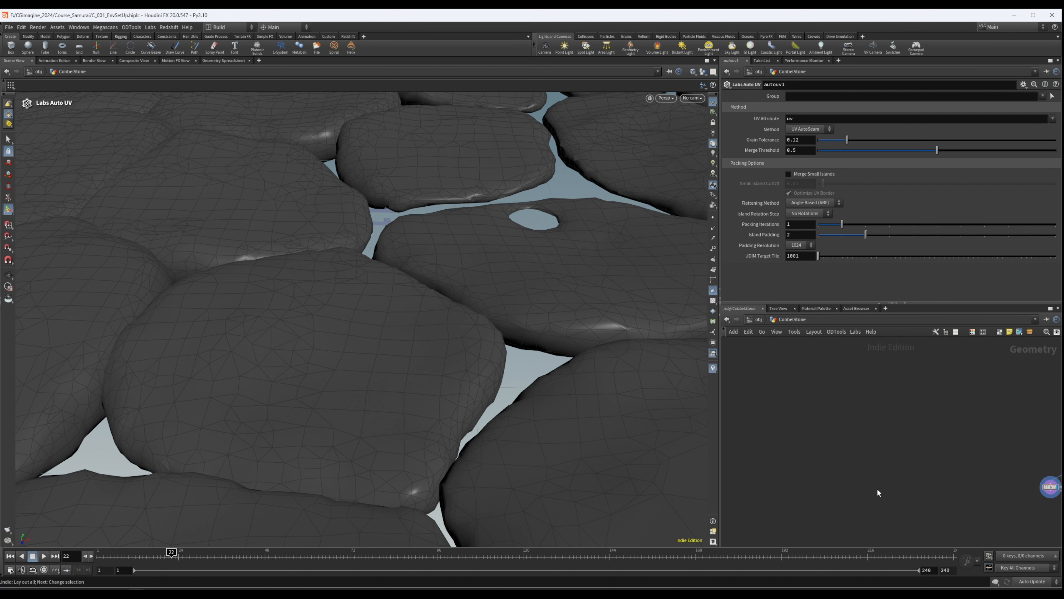
# - Add a second Labs Auto UV node below split1 and set its UDIM Target Tile to 1002
pyautogui.press('Tab')
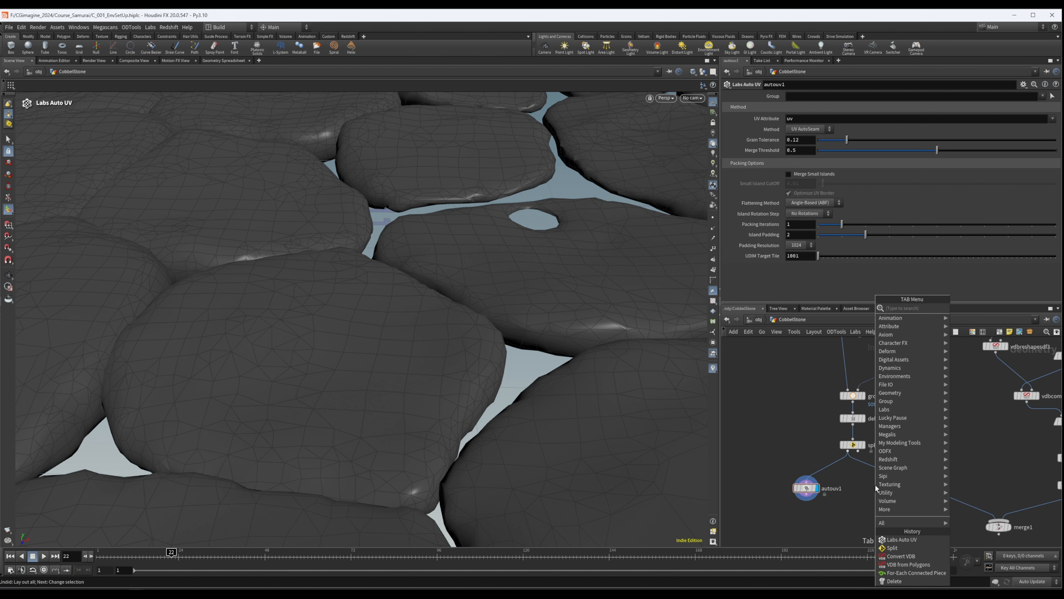
pyautogui.click(898, 539)
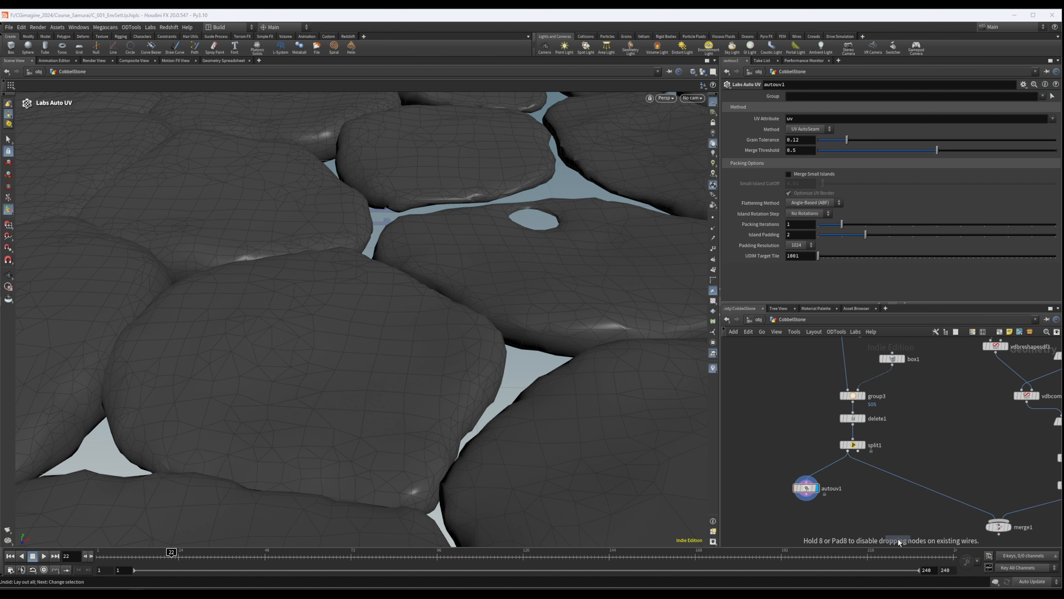
pyautogui.click(887, 502)
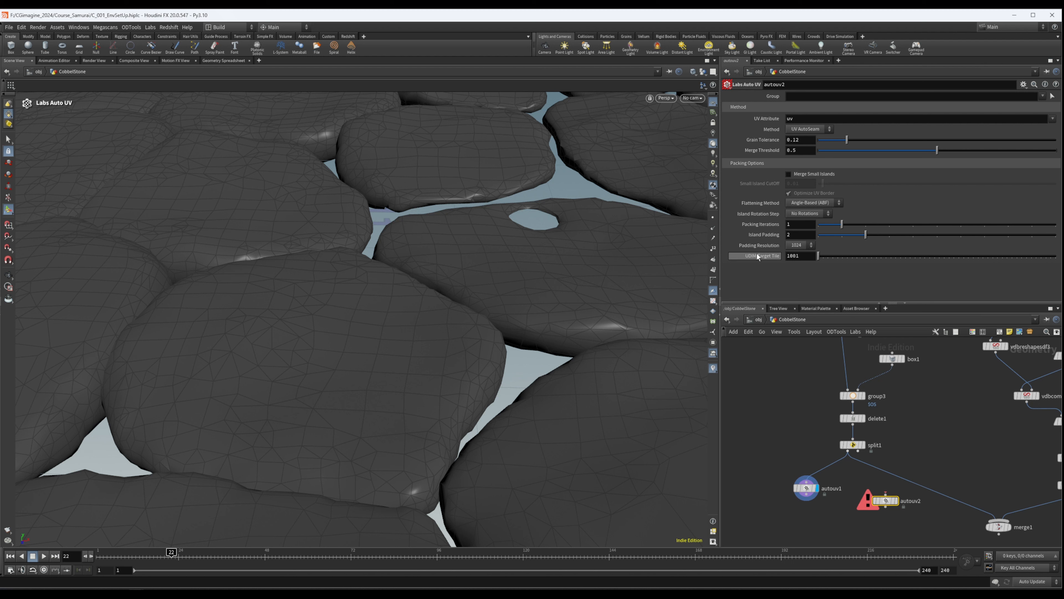
pyautogui.moveTo(819, 256); pyautogui.dragTo(821, 257)
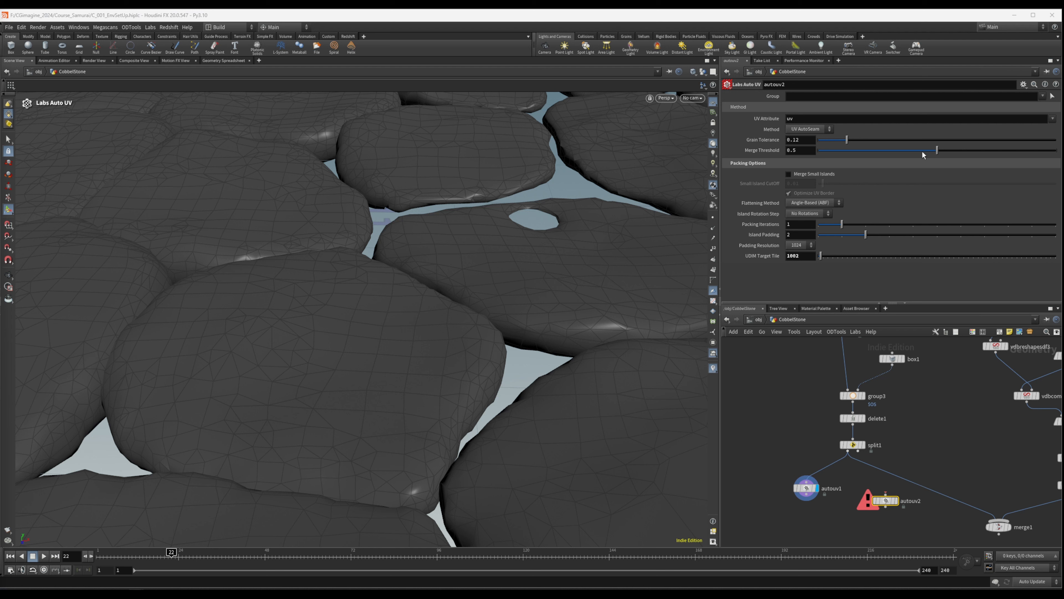
# - Feed autouv2 from the second output of split1, display its UV layout and nudge the node closer to split1
pyautogui.click(858, 451)
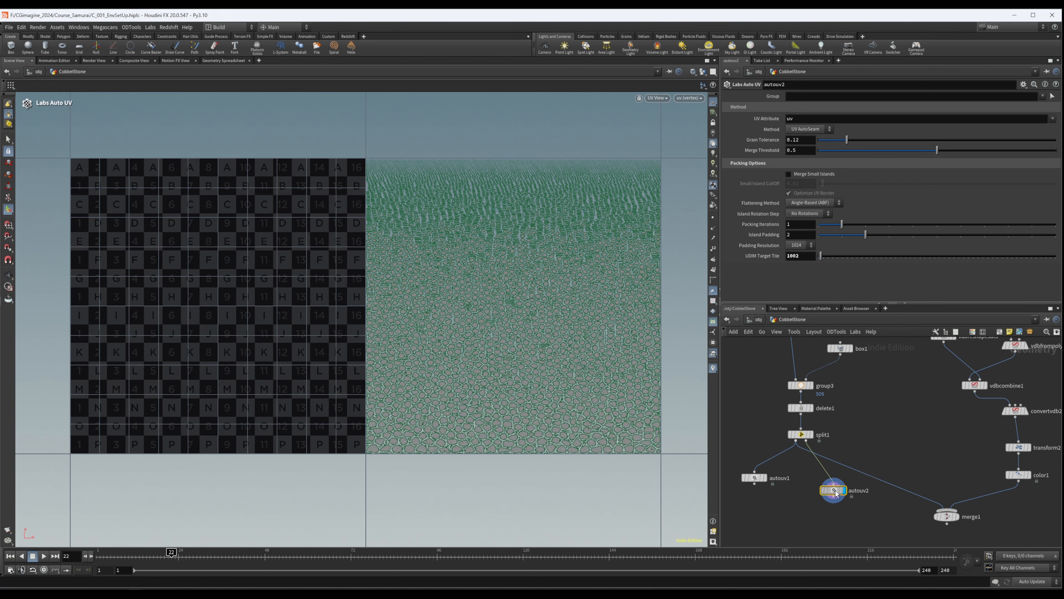
pyautogui.moveTo(833, 490); pyautogui.dragTo(834, 486)
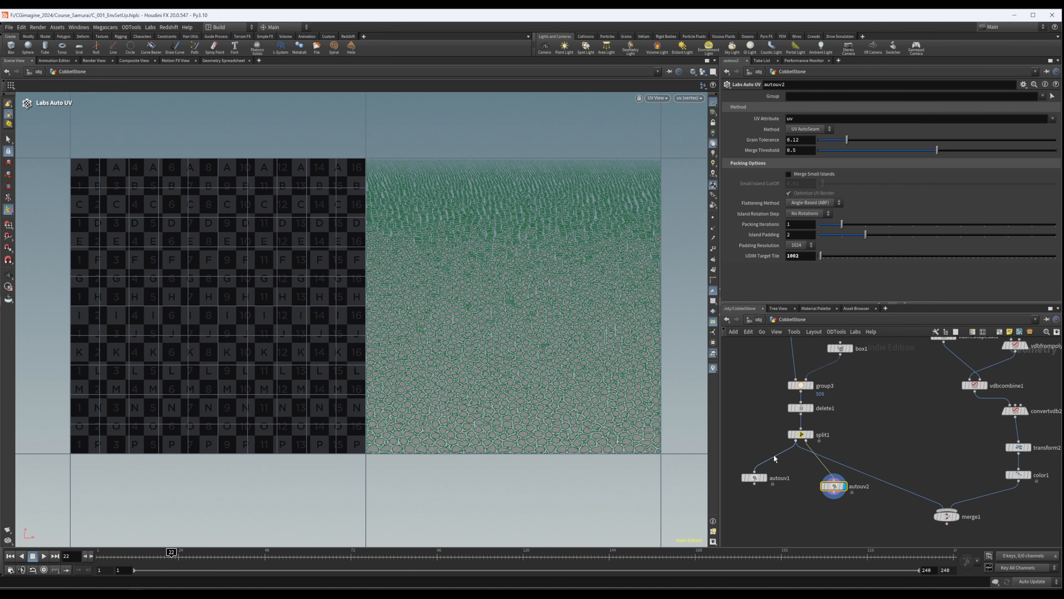
pyautogui.moveTo(864, 517); pyautogui.dragTo(882, 497, button='middle')
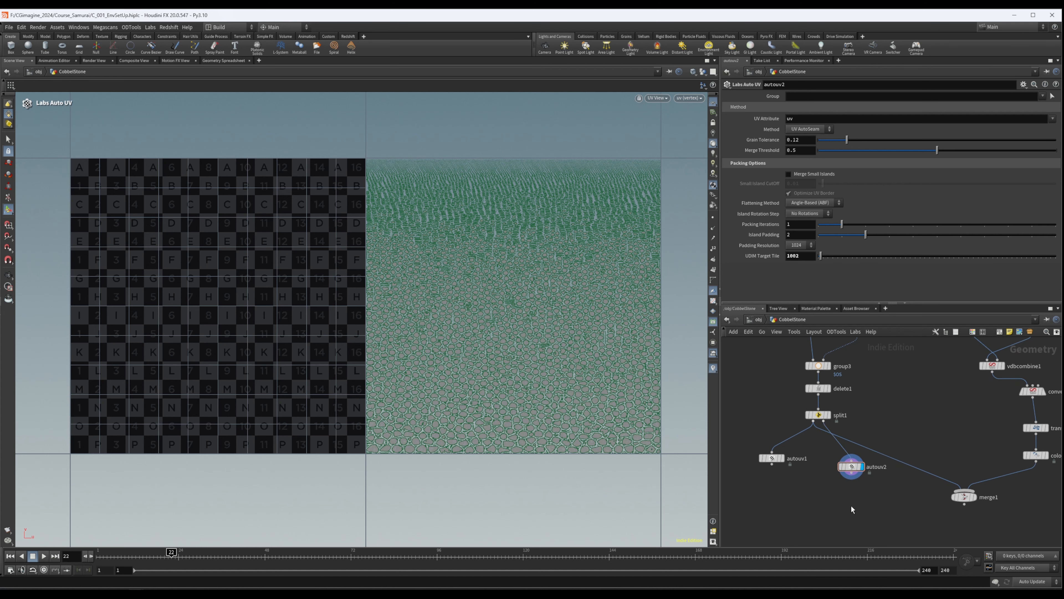
# - Add a Merge node that combines autouv1 and autouv2, display it and align it with the two UV nodes
pyautogui.press('Tab')
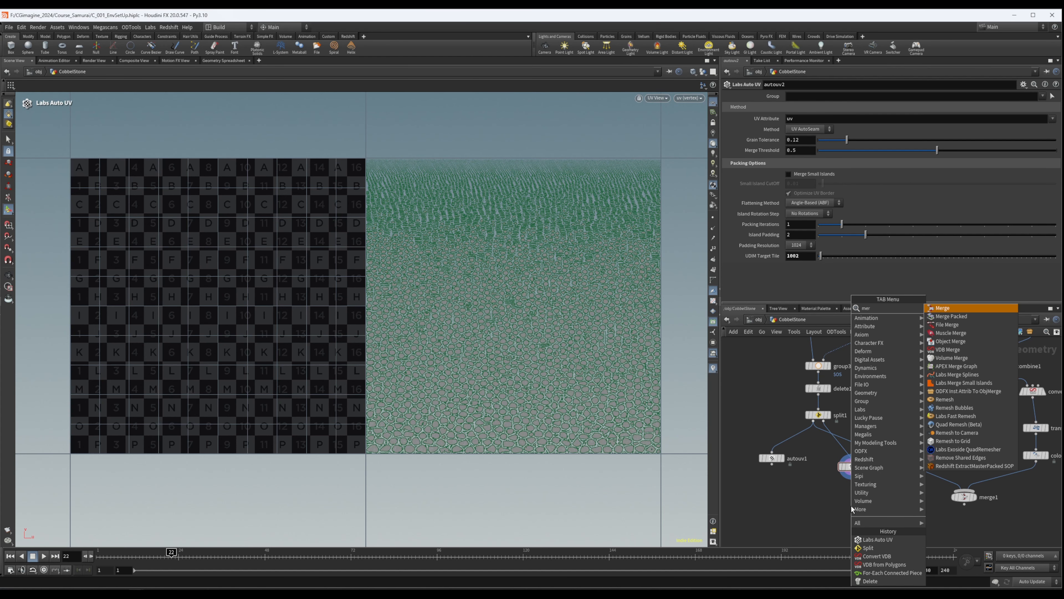
pyautogui.press('Escape')
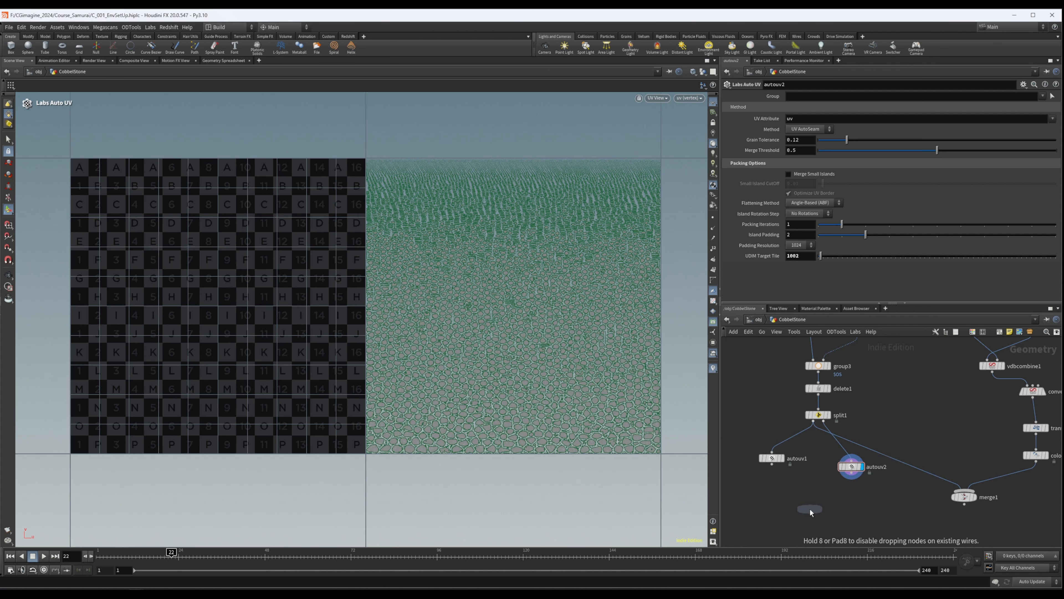
pyautogui.click(810, 509)
pyautogui.moveTo(772, 464); pyautogui.dragTo(822, 503)
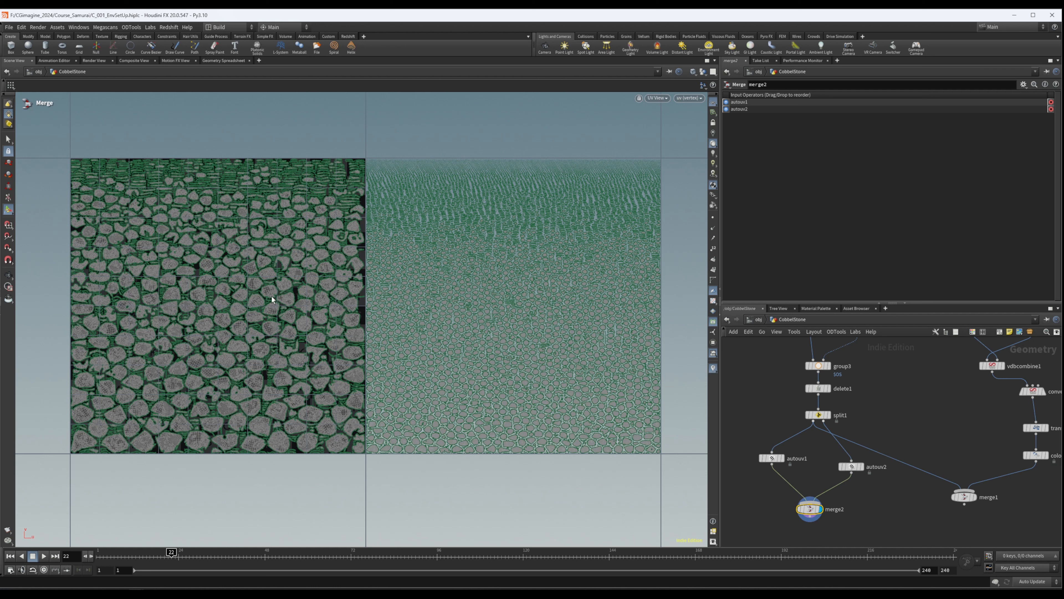
pyautogui.moveTo(809, 509); pyautogui.dragTo(813, 497)
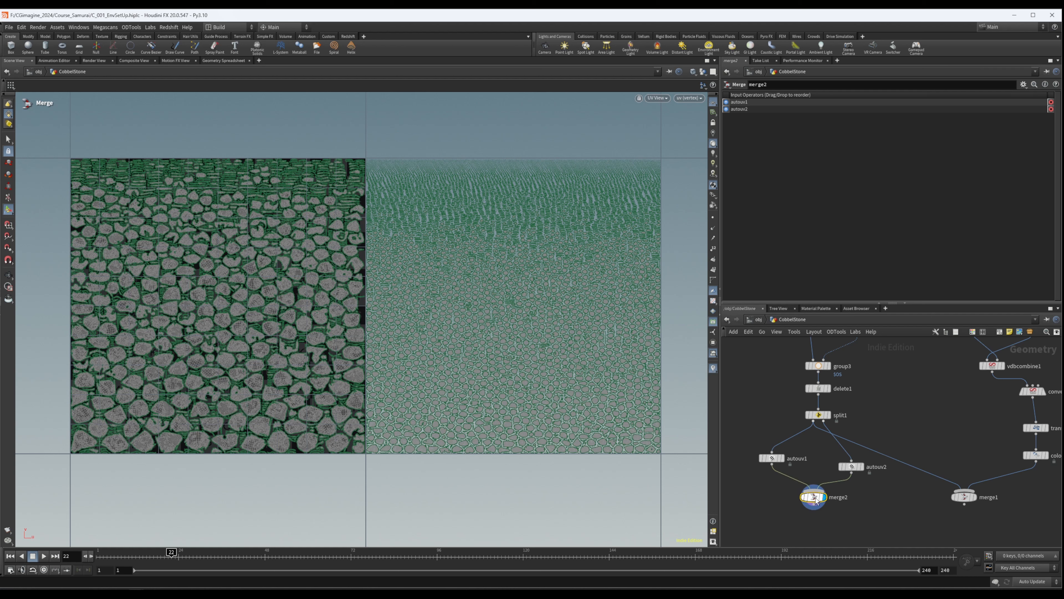
pyautogui.moveTo(855, 468); pyautogui.dragTo(855, 463)
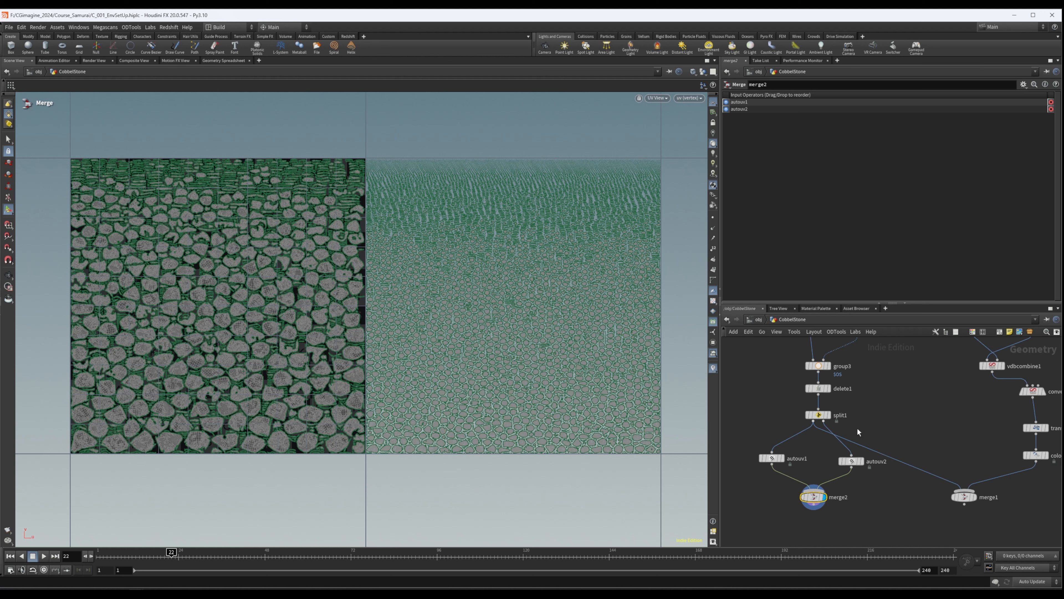
# - Replace the direct link from split1 to merge1 with the output of merge2
pyautogui.moveTo(892, 429); pyautogui.dragTo(887, 384, button='middle')
pyautogui.moveTo(879, 408); pyautogui.dragTo(826, 465)
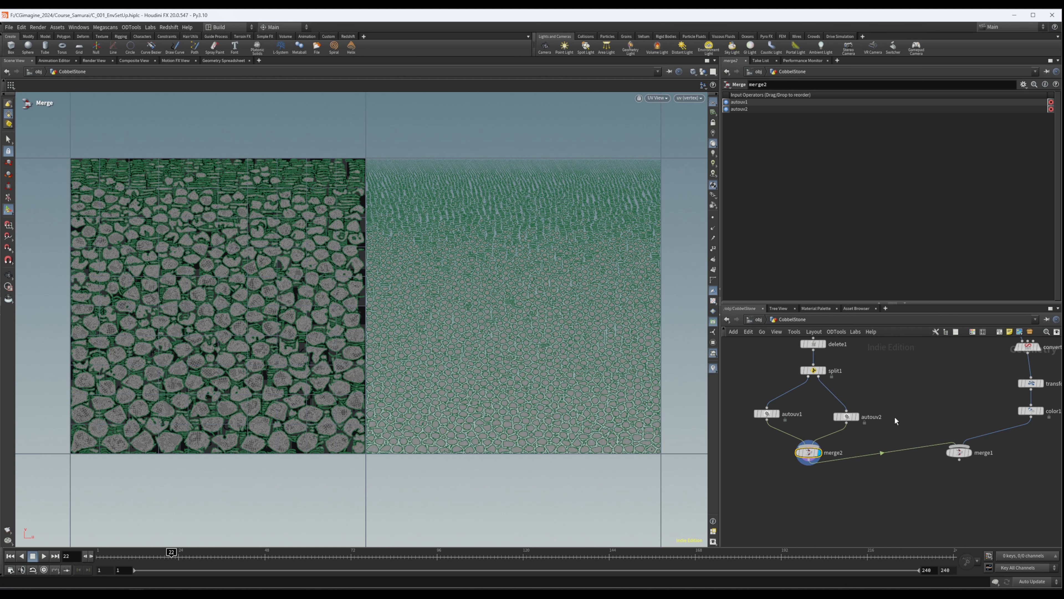
pyautogui.scroll(-5, 818, 431)
pyautogui.moveTo(894, 421); pyautogui.dragTo(881, 425, button='middle')
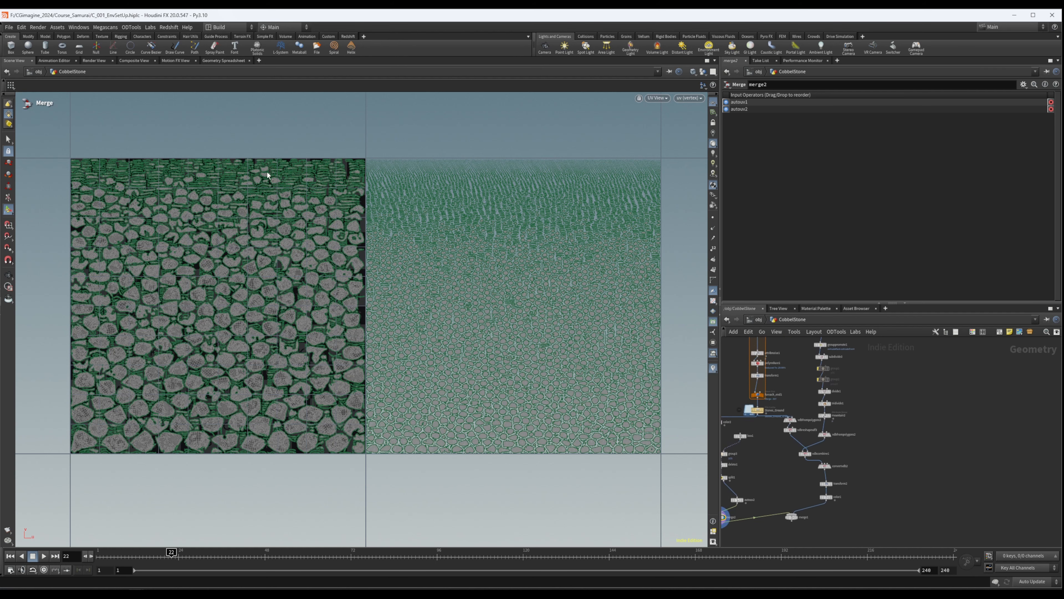
pyautogui.moveTo(774, 531); pyautogui.dragTo(817, 455, button='middle')
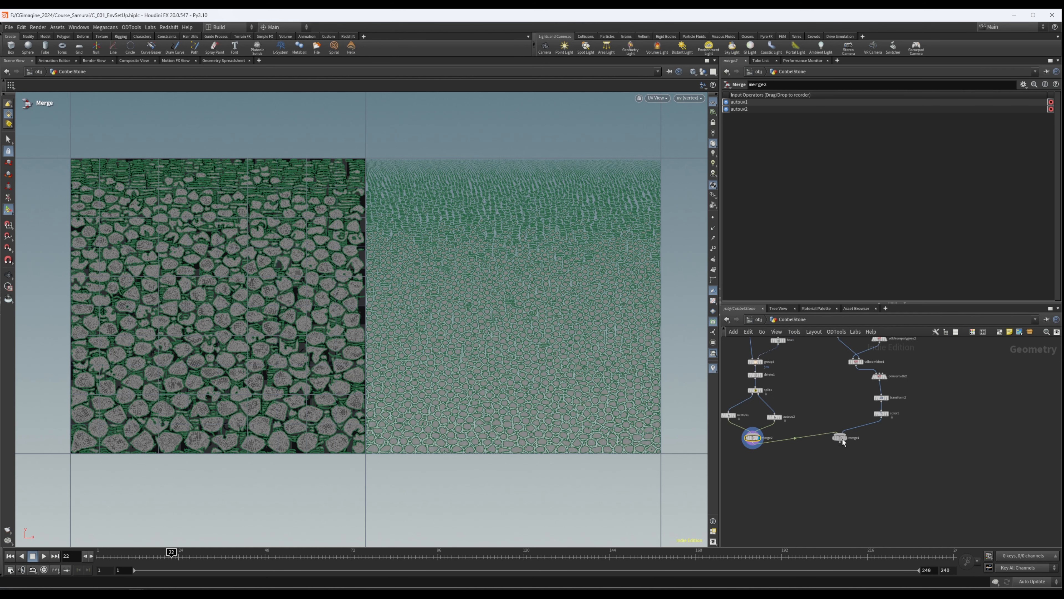
# - Display color1 and inspect the ground mesh between the stones in the perspective view
pyautogui.scroll(5, 835, 457)
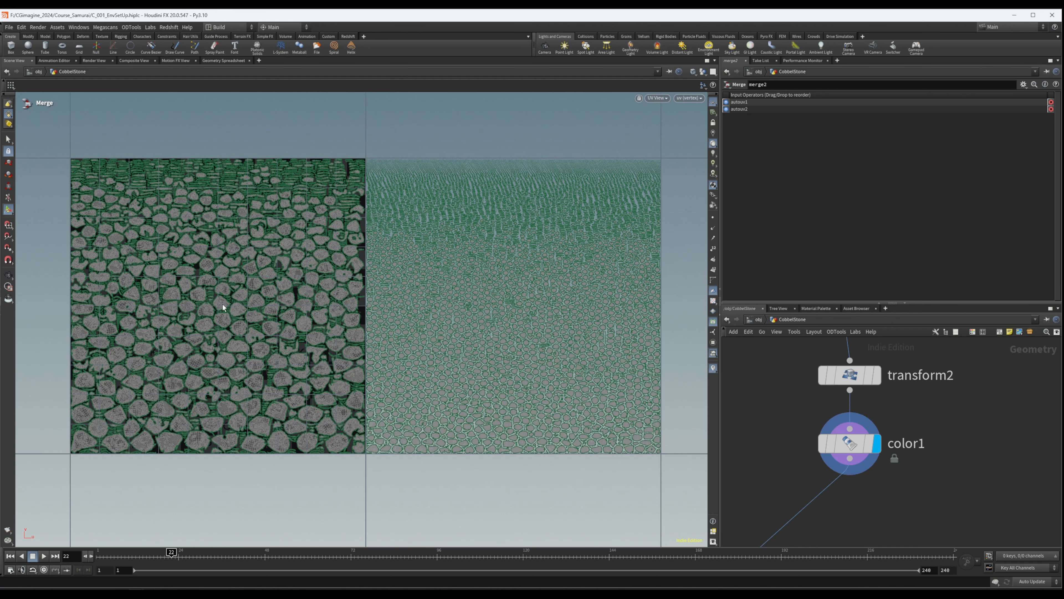
pyautogui.click(852, 441)
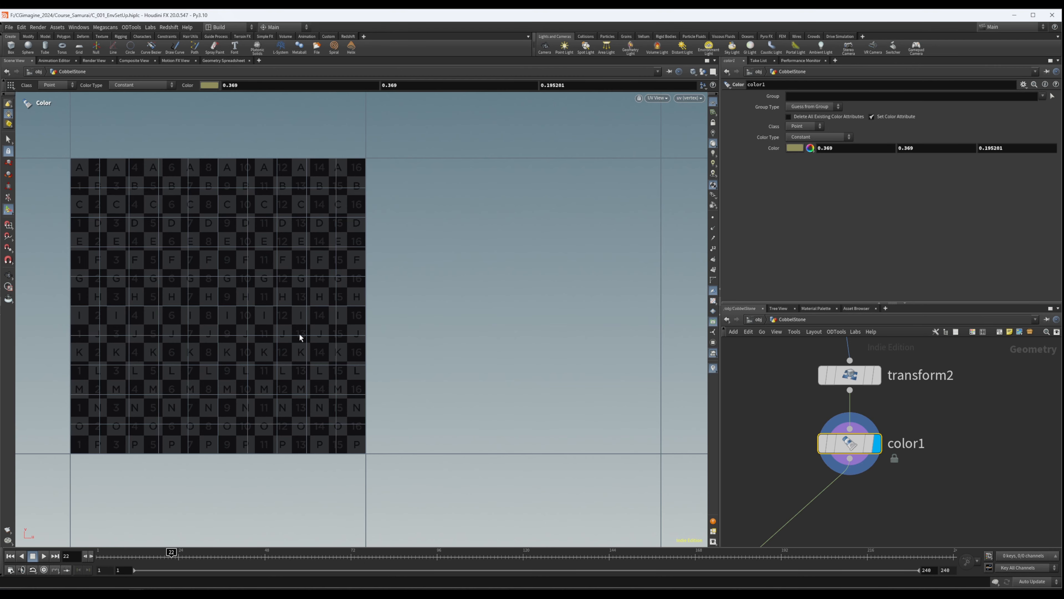
pyautogui.hotkey('space', '1')
pyautogui.keyDown('alt'); pyautogui.moveTo(299, 335); pyautogui.dragTo(234, 239); pyautogui.keyUp('alt')
pyautogui.keyDown('alt'); pyautogui.moveTo(235, 239); pyautogui.dragTo(662, 289, button='right'); pyautogui.keyUp('alt')
pyautogui.moveTo(662, 288); pyautogui.dragTo(431, 253)
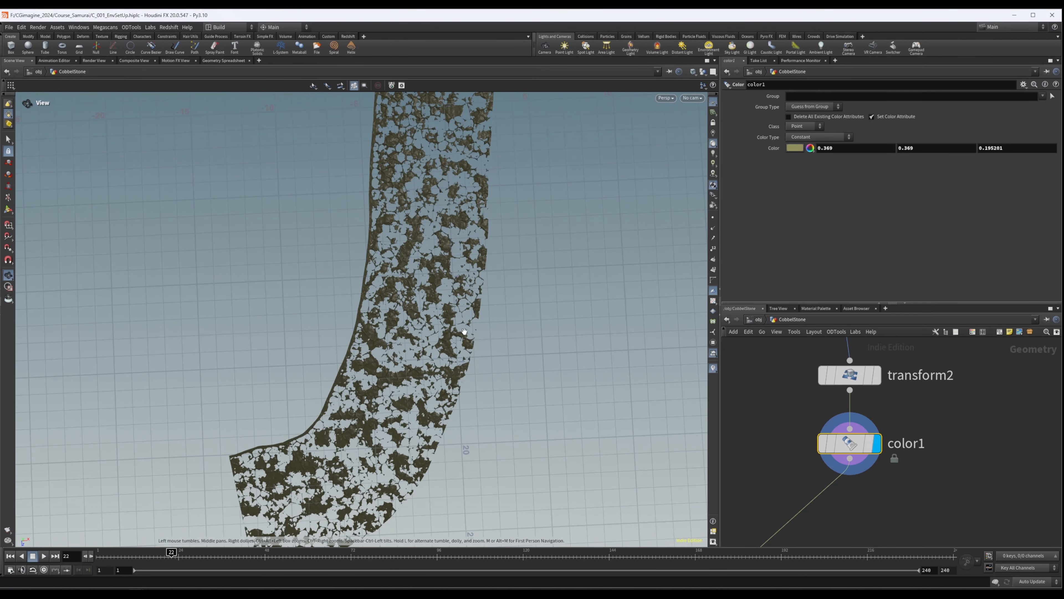
pyautogui.moveTo(465, 332); pyautogui.dragTo(416, 363, button='middle')
pyautogui.moveTo(337, 314); pyautogui.dragTo(607, 268, button='right')
# - Tighten the spacing of transform2 and color1 beneath convertvdb2 in the network
pyautogui.moveTo(916, 396); pyautogui.dragTo(928, 360, button='middle')
pyautogui.scroll(-6, 929, 361)
pyautogui.moveTo(880, 397)
pyautogui.mouseDown(button='middle')
pyautogui.moveTo(893, 445)
pyautogui.moveTo(859, 411)
pyautogui.moveTo(844, 415)
pyautogui.mouseUp(button='middle')
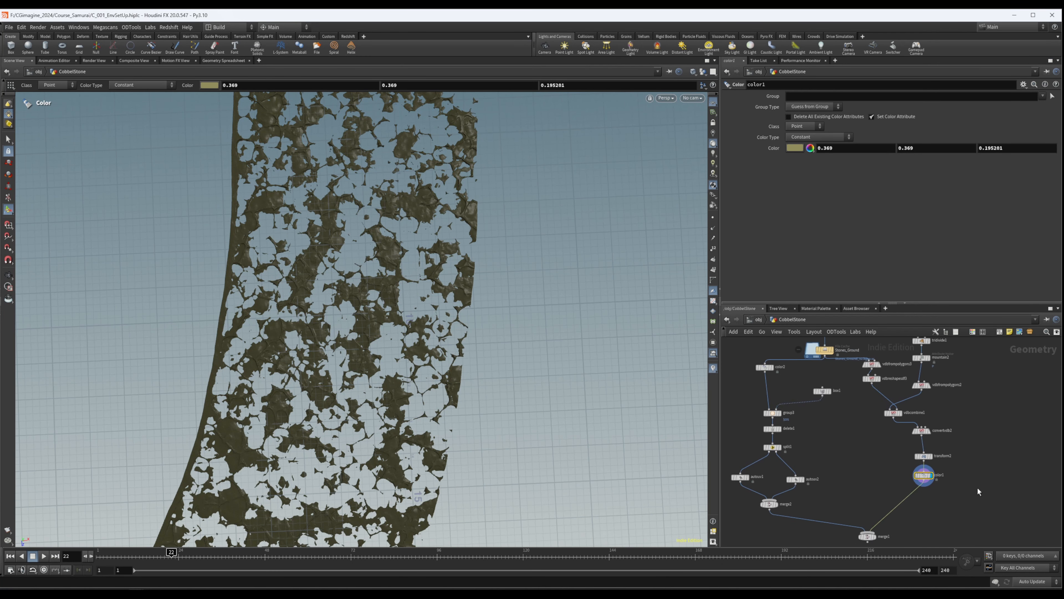
pyautogui.moveTo(958, 455); pyautogui.dragTo(928, 461, button='middle')
pyautogui.moveTo(894, 463)
pyautogui.mouseDown()
pyautogui.moveTo(892, 450)
pyautogui.moveTo(892, 471)
pyautogui.mouseUp()
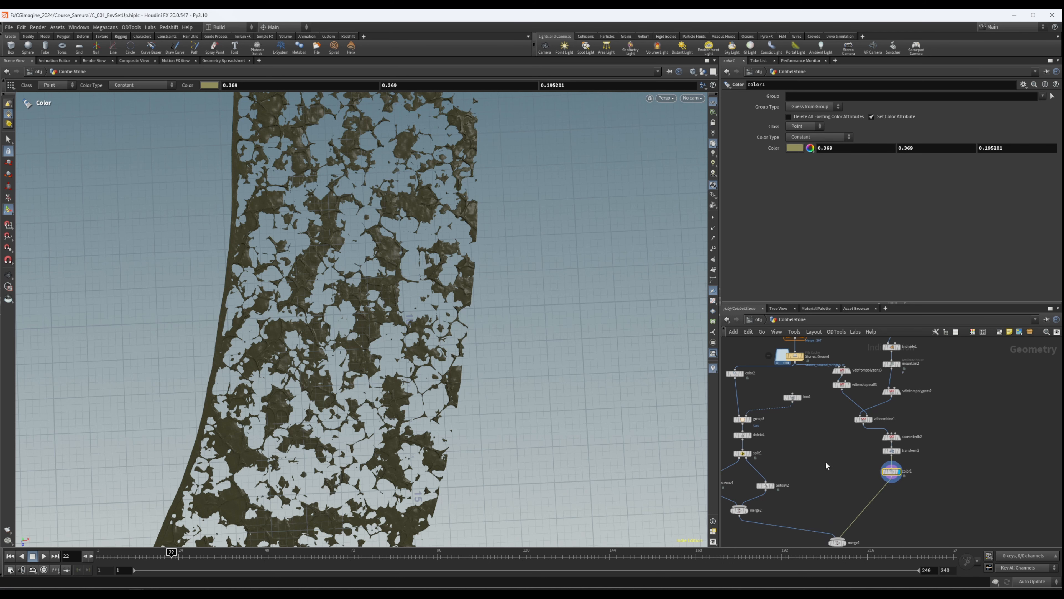
# - Duplicate group3 below color1, feed it from color1 and keep box1 as its bounding object
pyautogui.moveTo(841, 464); pyautogui.dragTo(896, 455, button='middle')
pyautogui.keyDown('alt'); pyautogui.moveTo(804, 413); pyautogui.dragTo(919, 475); pyautogui.keyUp('alt')
pyautogui.moveTo(853, 395); pyautogui.dragTo(914, 470)
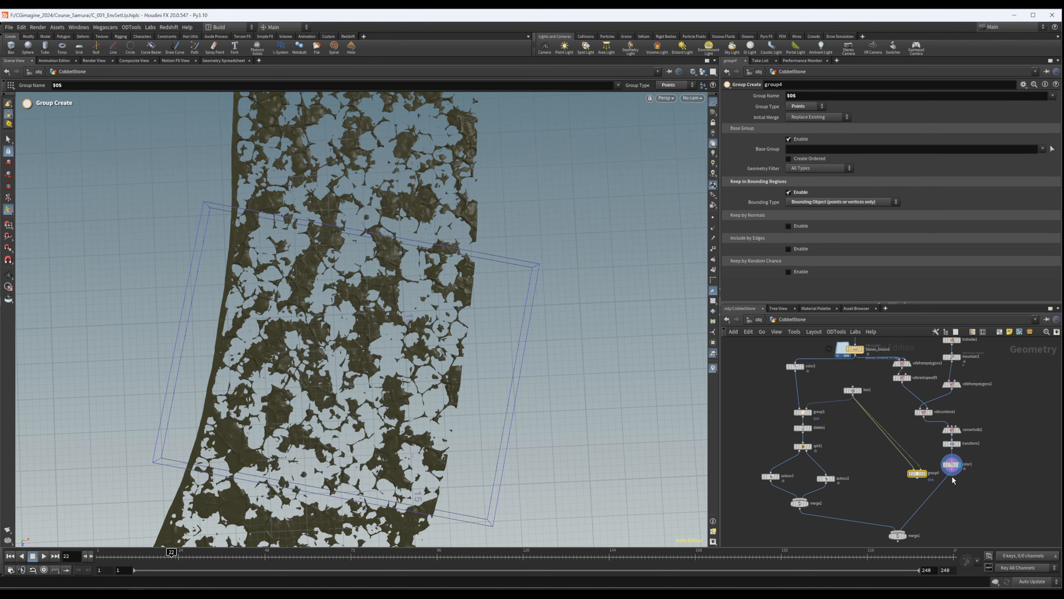
pyautogui.moveTo(953, 473)
pyautogui.mouseDown()
pyautogui.moveTo(918, 473)
pyautogui.moveTo(972, 495)
pyautogui.moveTo(958, 493)
pyautogui.mouseUp()
pyautogui.moveTo(988, 485); pyautogui.dragTo(951, 449, button='middle')
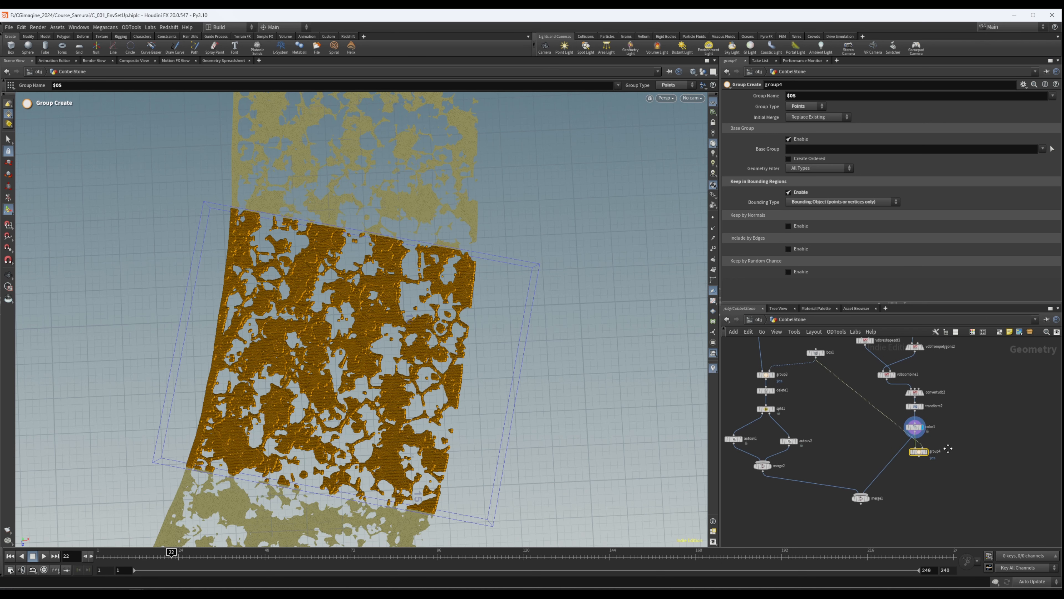
pyautogui.click(837, 427)
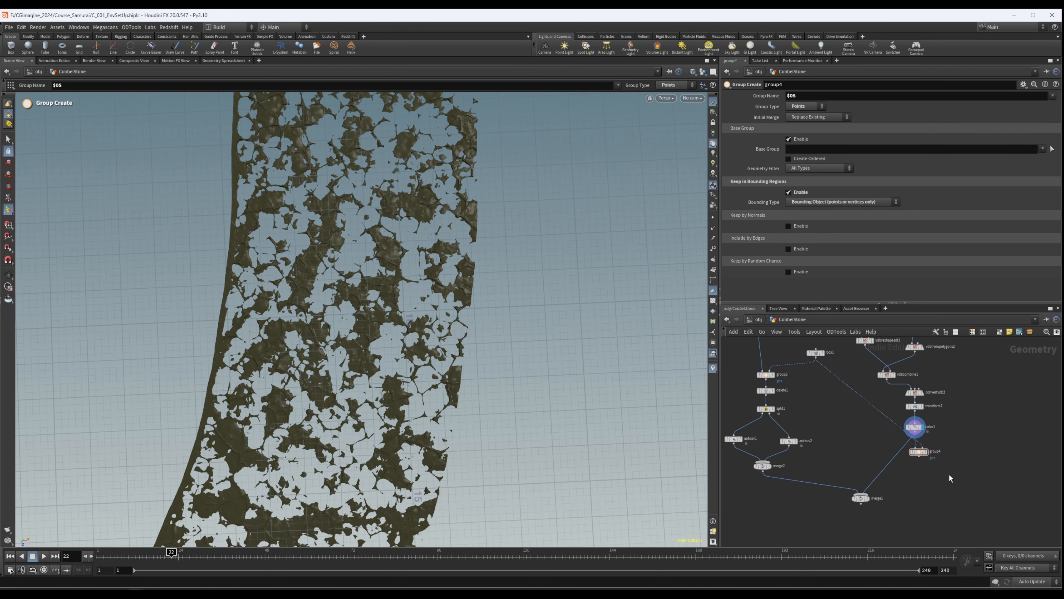
# - Place a copy of split1 beneath group4 in the ground branch
pyautogui.scroll(5, 923, 462)
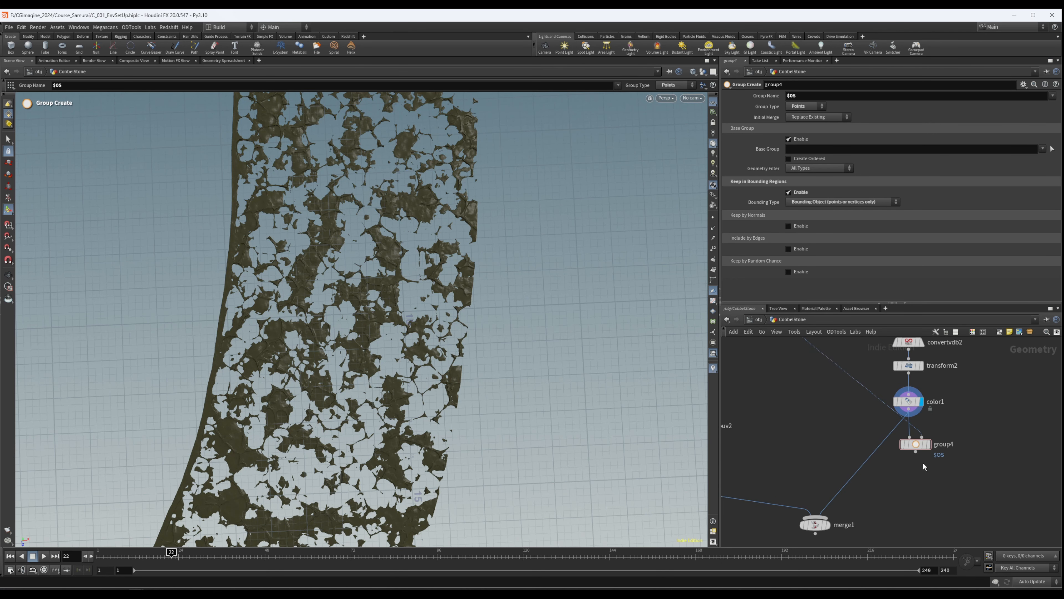
pyautogui.scroll(-7, 924, 461)
pyautogui.scroll(3, 835, 435)
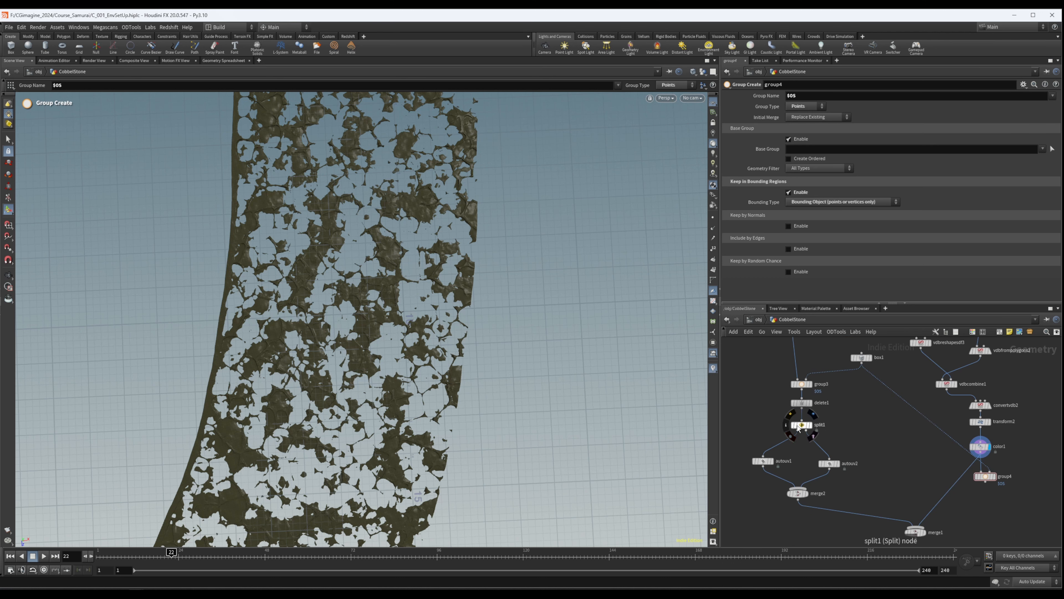
pyautogui.click(992, 503)
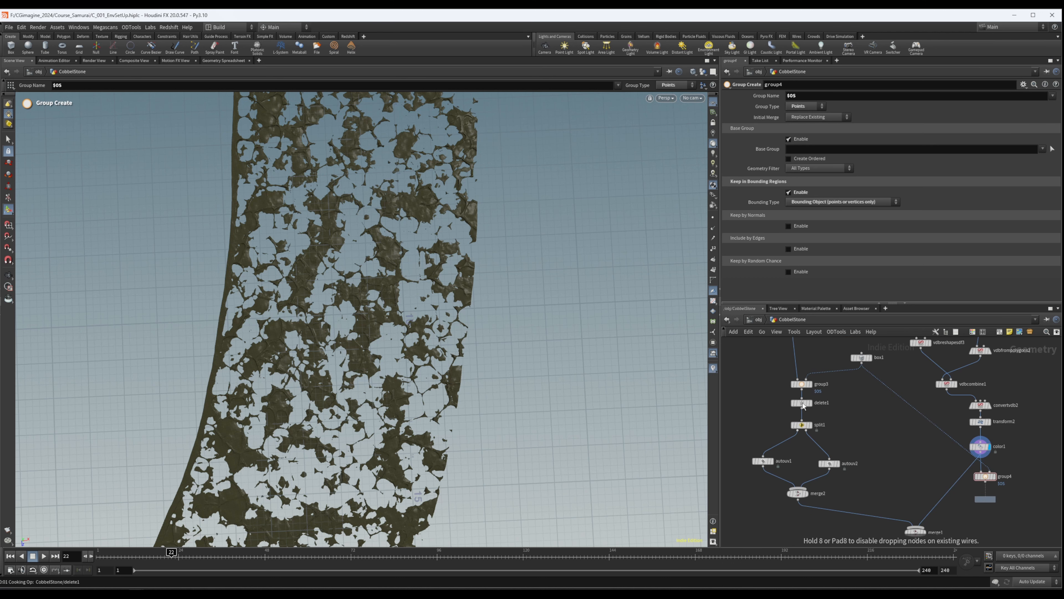
# - Duplicate delete1 beside the copied split node and connect group4 to its input
pyautogui.click(801, 402)
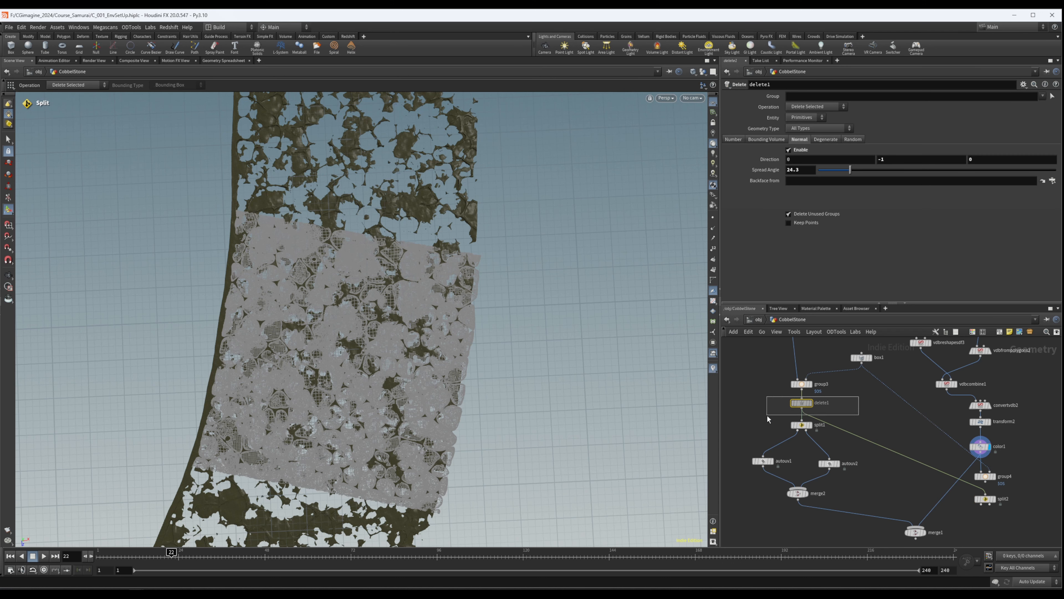
pyautogui.moveTo(859, 415); pyautogui.dragTo(797, 412, button='middle')
pyautogui.keyDown('alt'); pyautogui.moveTo(736, 394); pyautogui.dragTo(953, 485); pyautogui.keyUp('alt')
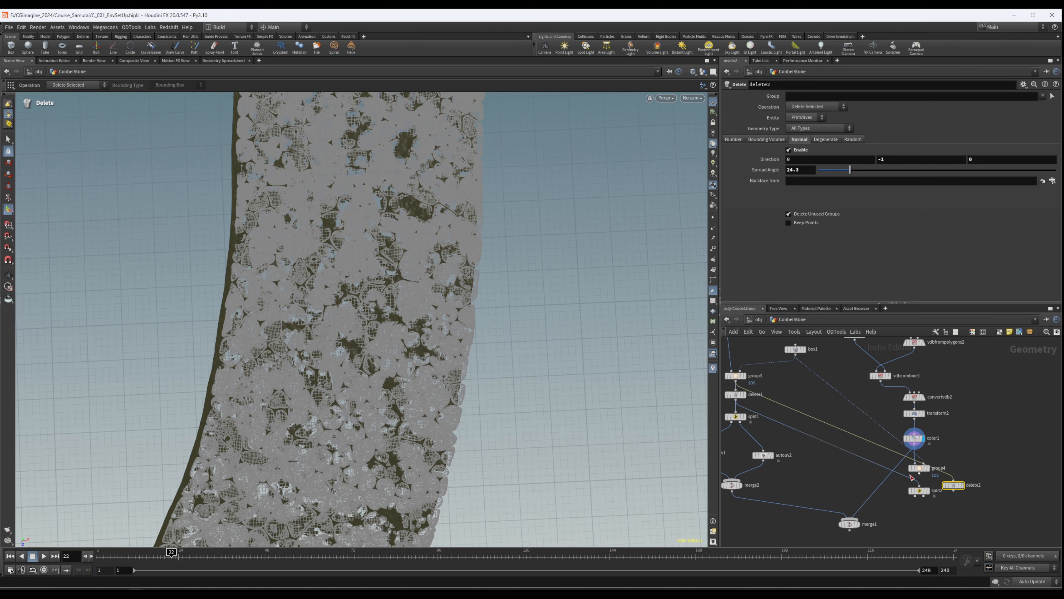
pyautogui.moveTo(919, 474); pyautogui.dragTo(962, 484)
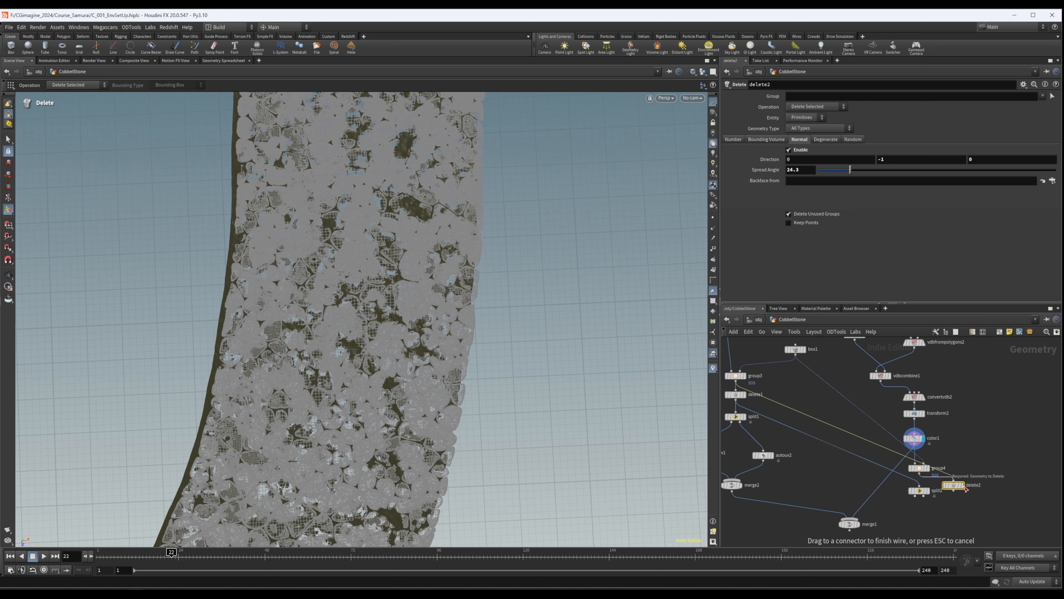
pyautogui.moveTo(966, 489); pyautogui.dragTo(959, 481)
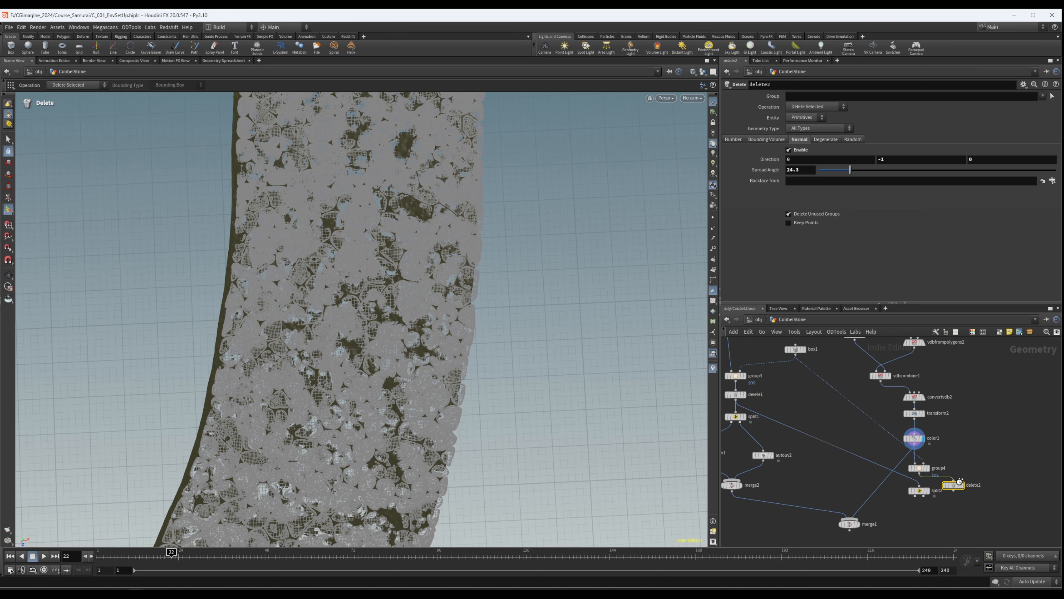
# - Display delete2, hide the reference grid, inspect the ground's underside and compare the node information of delete2 and group4
pyautogui.click(963, 485)
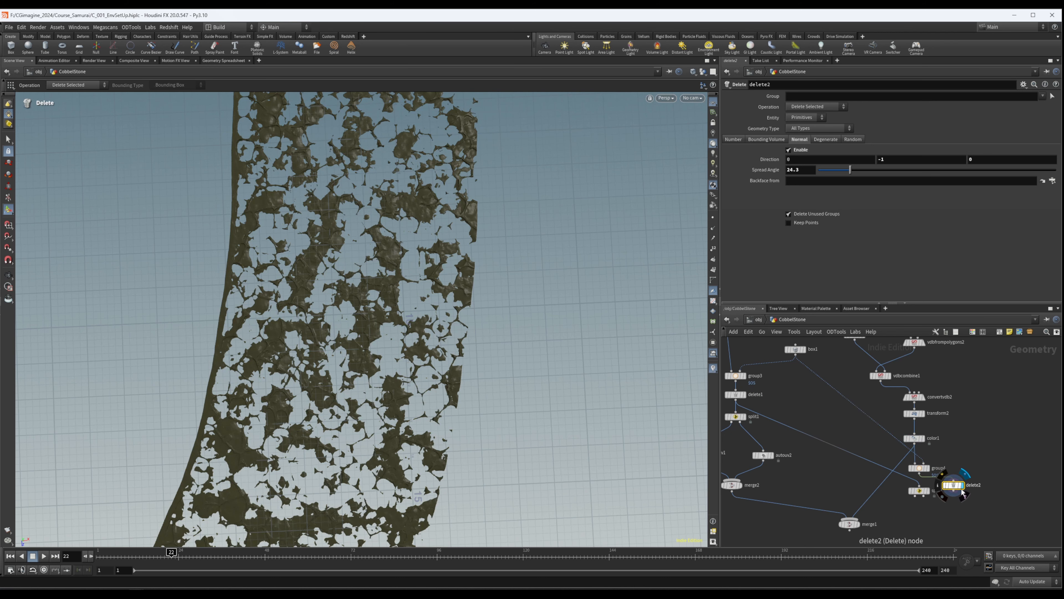
pyautogui.keyDown('alt'); pyautogui.moveTo(439, 419); pyautogui.dragTo(414, 372); pyautogui.keyUp('alt')
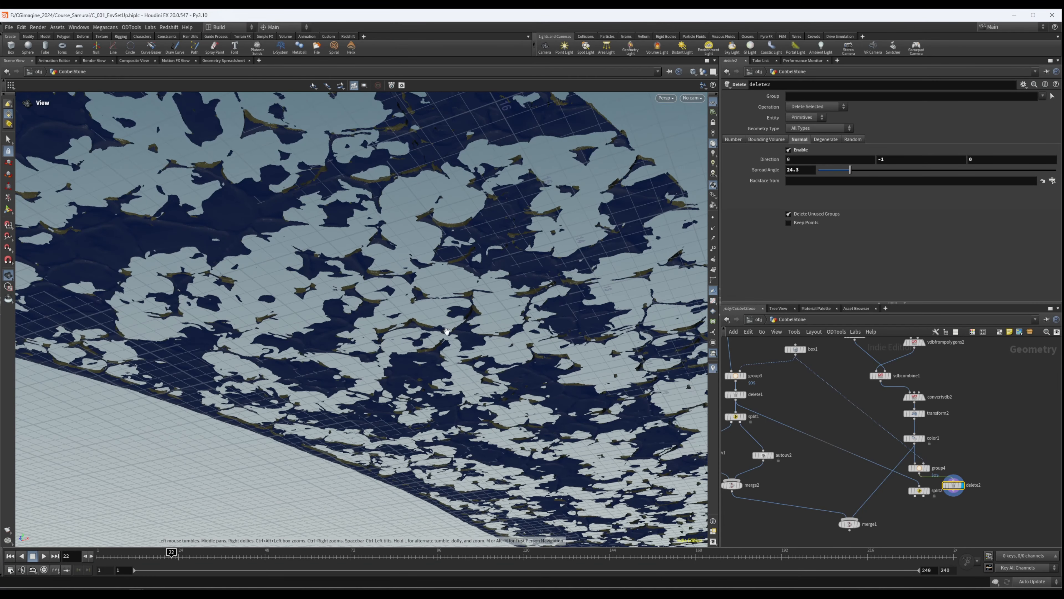
pyautogui.keyDown('alt'); pyautogui.moveTo(447, 332); pyautogui.dragTo(501, 441); pyautogui.keyUp('alt')
pyautogui.keyDown('alt'); pyautogui.moveTo(502, 441); pyautogui.dragTo(416, 350, button='right'); pyautogui.keyUp('alt')
pyautogui.click(713, 103)
pyautogui.keyDown('alt'); pyautogui.moveTo(490, 268); pyautogui.dragTo(556, 297); pyautogui.keyUp('alt')
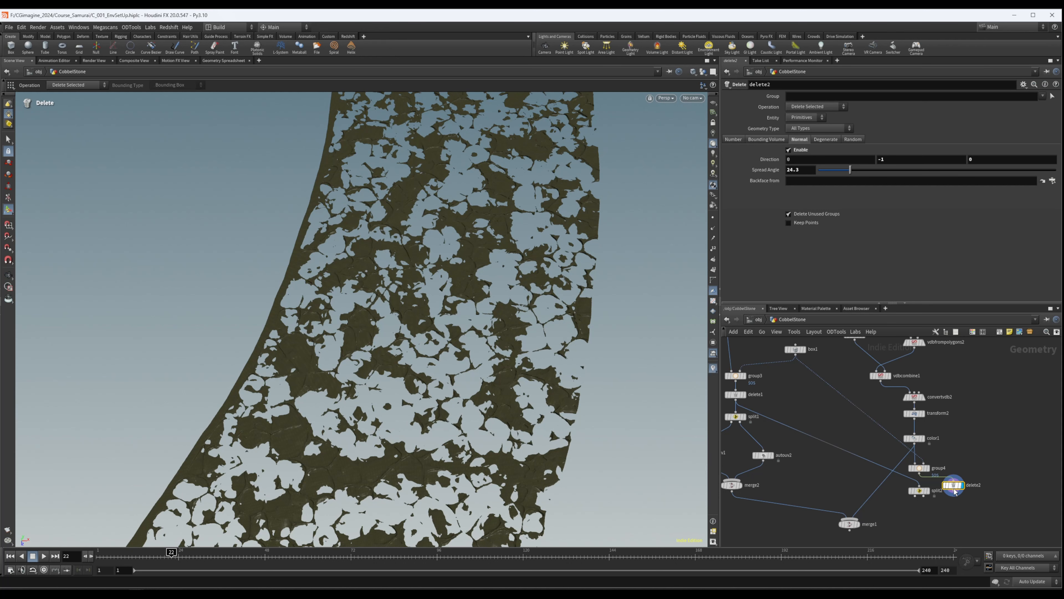
pyautogui.middleClick(955, 491)
pyautogui.middleClick(919, 471)
# - Insert delete2 into the chain between group4 and split2
pyautogui.moveTo(946, 489); pyautogui.dragTo(961, 439, button='middle')
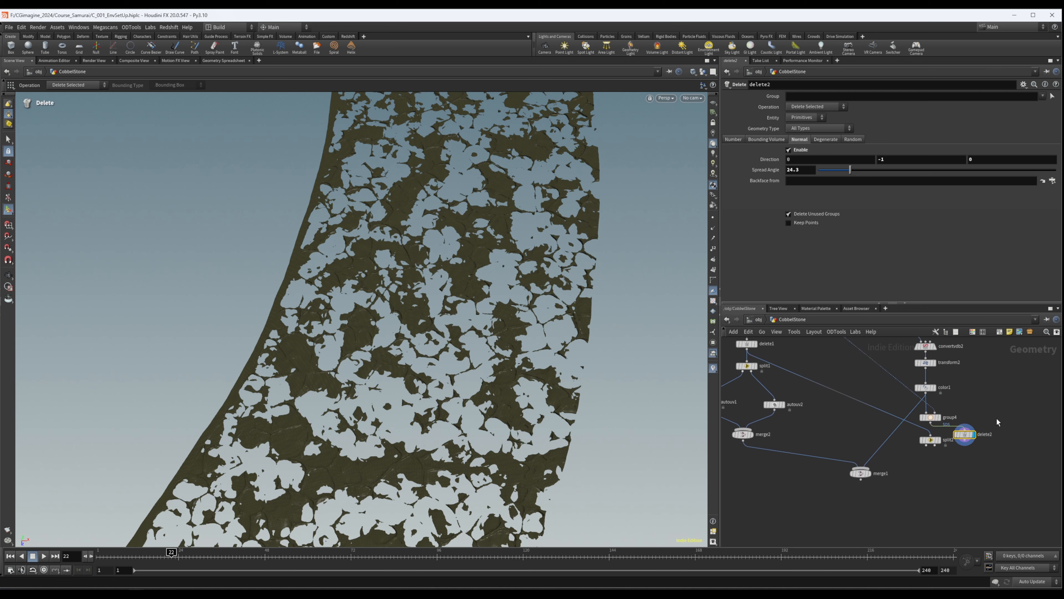
pyautogui.moveTo(962, 439); pyautogui.dragTo(944, 439)
pyautogui.moveTo(948, 472); pyautogui.dragTo(923, 484, button='middle')
pyautogui.scroll(-2, 924, 484)
pyautogui.scroll(4, 925, 470)
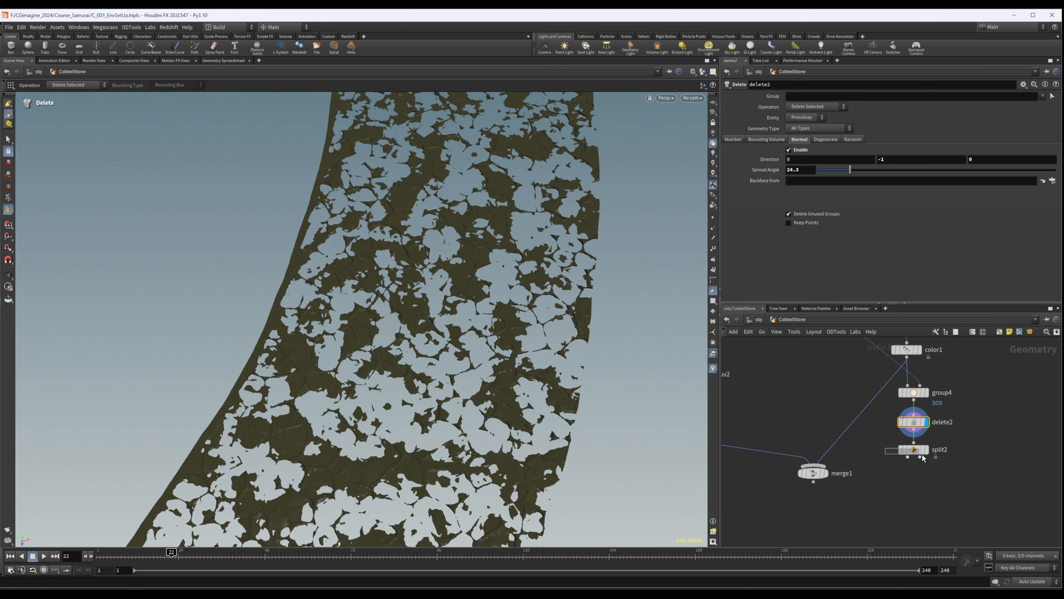
# - Set the group of split2 to group4 and display the split result
pyautogui.click(914, 450)
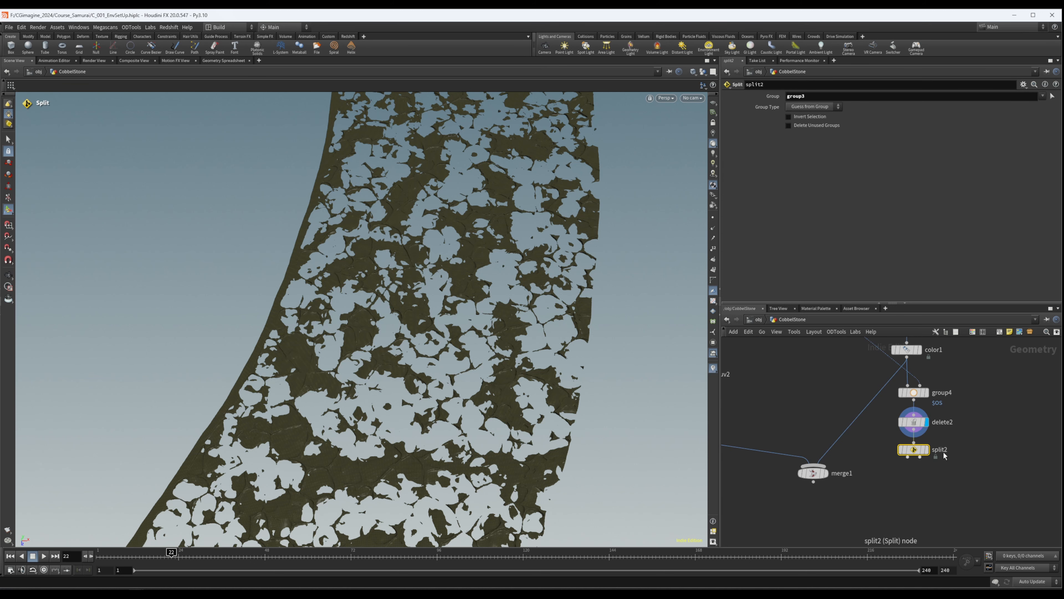
pyautogui.write('4')
pyautogui.press('Return')
pyautogui.click(927, 450)
# - Add a UV Project node beneath split2, connect it to the first split output and display it
pyautogui.moveTo(955, 476); pyautogui.dragTo(959, 471, button='middle')
pyautogui.scroll(-3, 963, 461)
pyautogui.press('Tab')
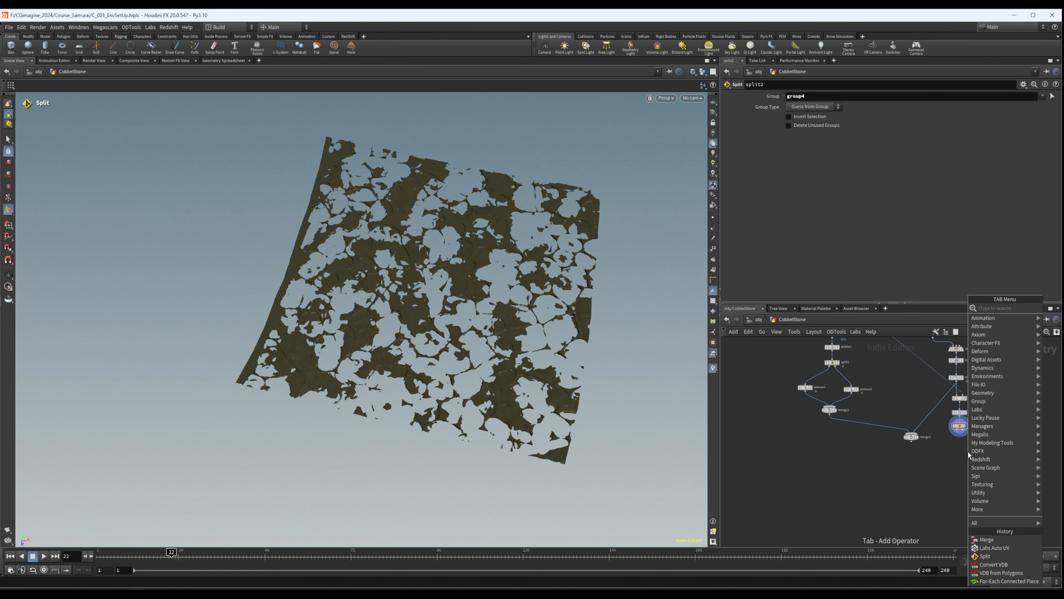
pyautogui.write('uvprojec')
pyautogui.press('Return')
pyautogui.click(948, 450)
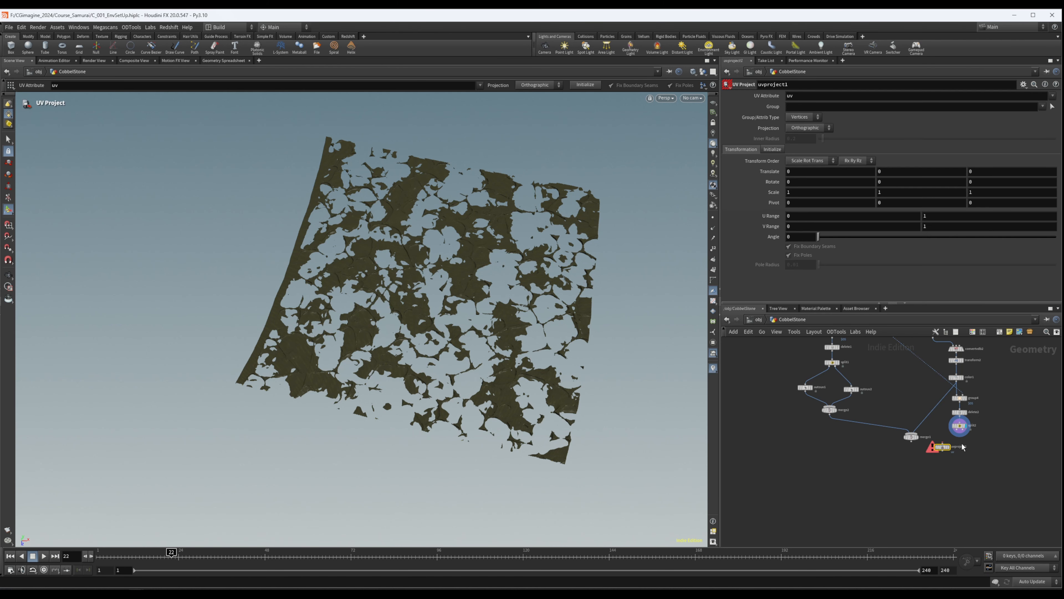
pyautogui.scroll(1, 958, 431)
pyautogui.moveTo(957, 427); pyautogui.dragTo(933, 451)
pyautogui.click(944, 457)
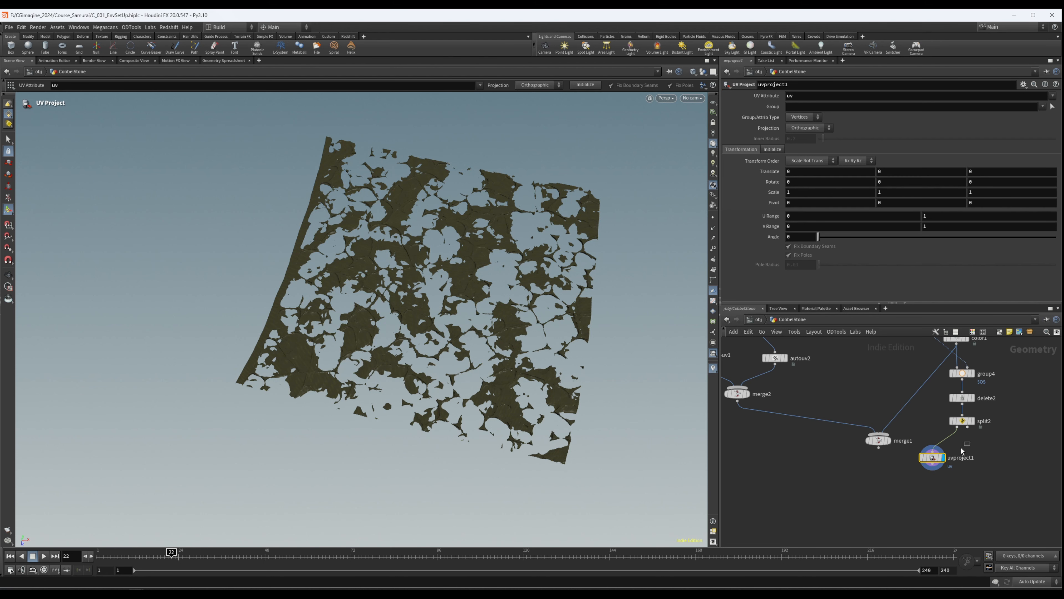
# - Initialize uvproject1 with the To Best Plane method and check the projected layout in the UV view
pyautogui.click(773, 149)
pyautogui.click(809, 174)
pyautogui.keyDown('alt'); pyautogui.moveTo(474, 180); pyautogui.dragTo(484, 230); pyautogui.keyUp('alt')
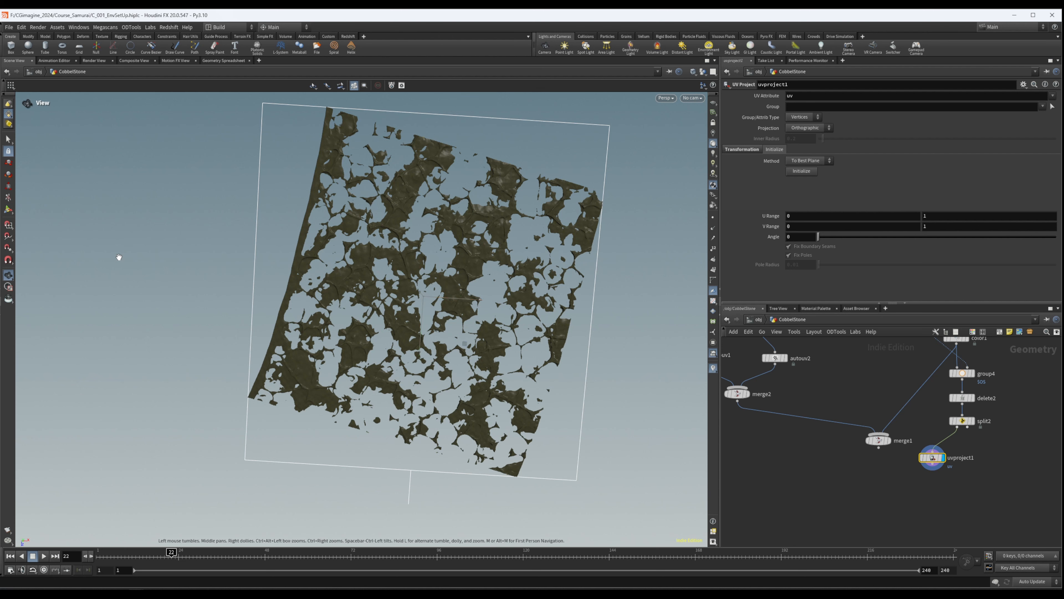
pyautogui.hotkey('space', '4')
pyautogui.hotkey('space', '5')
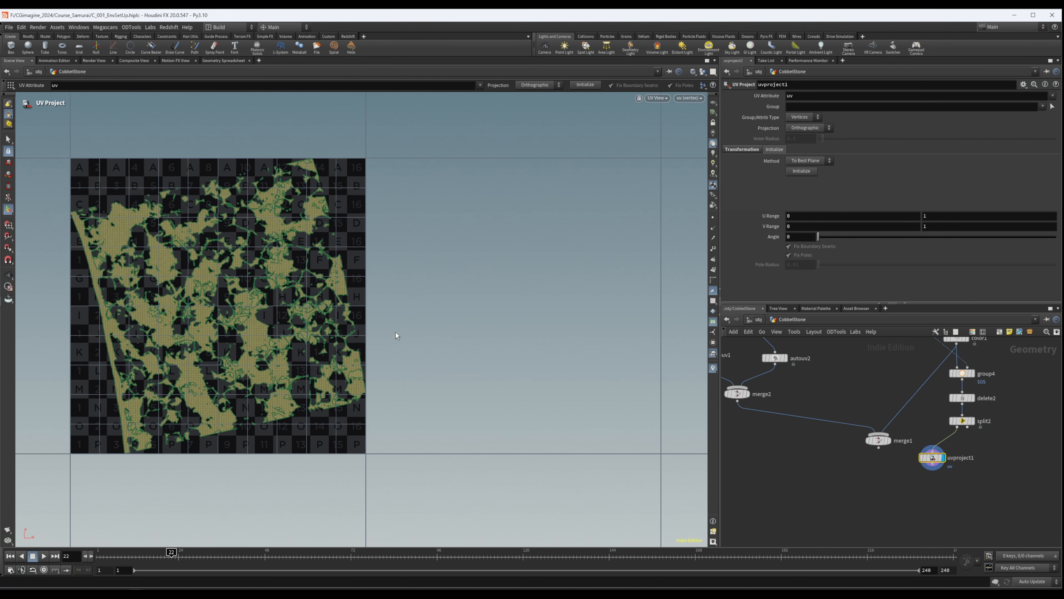
pyautogui.hotkey('space', '1')
# - Add a UV Unwrap node beside uvproject1 and connect it to the second output of split2
pyautogui.scroll(-5, 903, 439)
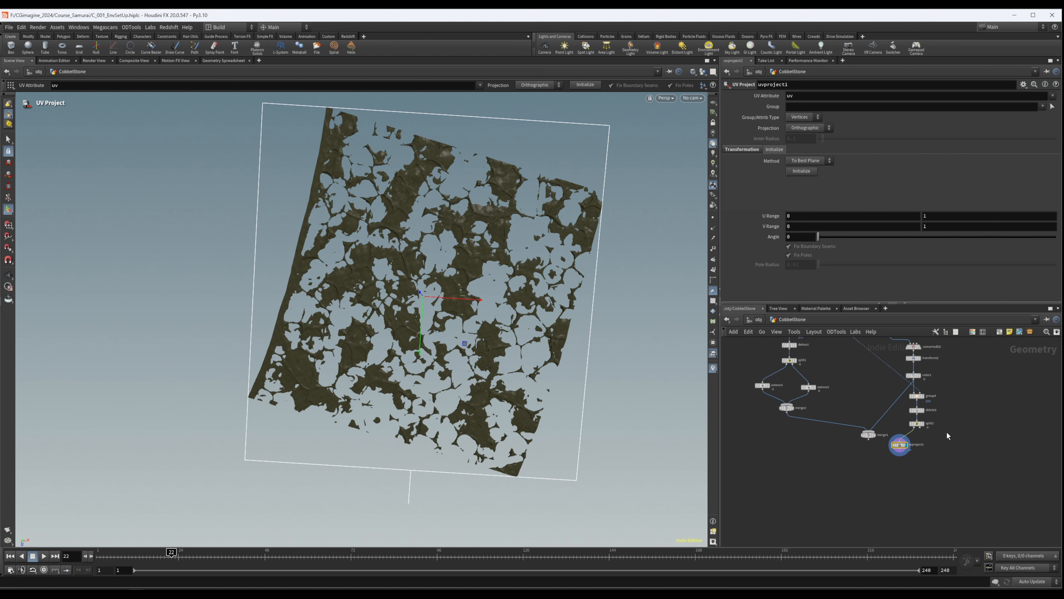
pyautogui.moveTo(885, 438)
pyautogui.moveTo(885, 439)
pyautogui.mouseDown()
pyautogui.moveTo(857, 438)
pyautogui.moveTo(901, 446)
pyautogui.mouseUp()
pyautogui.moveTo(935, 446); pyautogui.dragTo(885, 458, button='middle')
pyautogui.scroll(5, 911, 459)
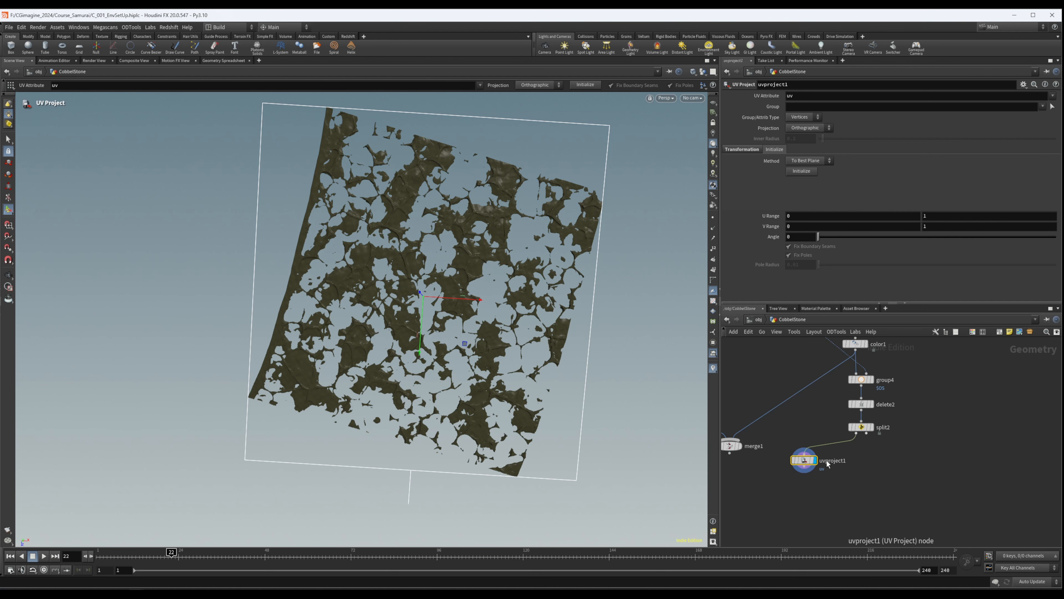
pyautogui.press('Tab')
pyautogui.write('uv')
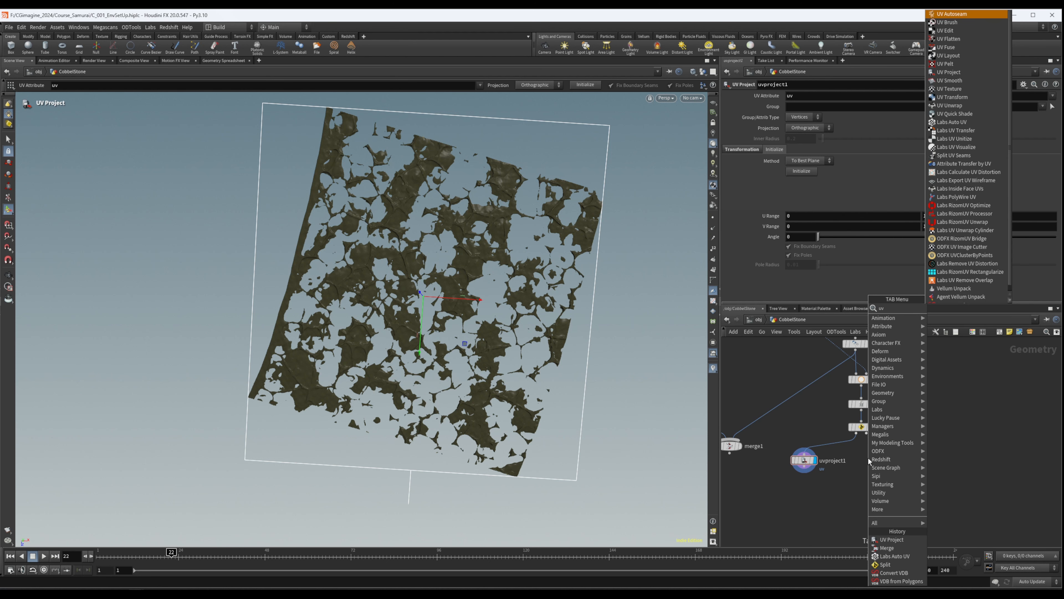
pyautogui.write('un')
pyautogui.press('Return')
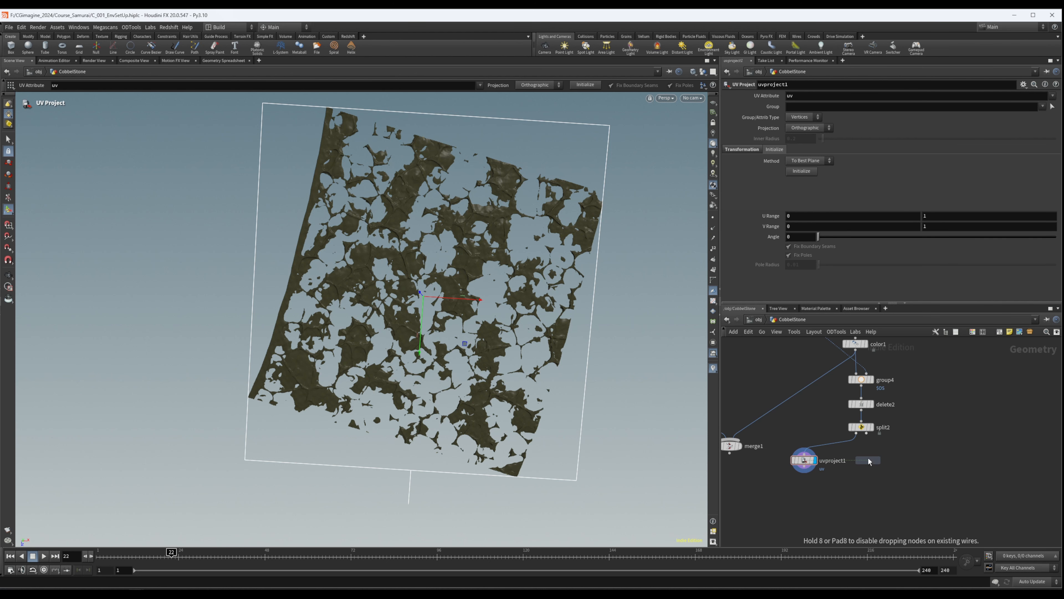
pyautogui.click(889, 461)
pyautogui.moveTo(866, 433); pyautogui.dragTo(878, 454)
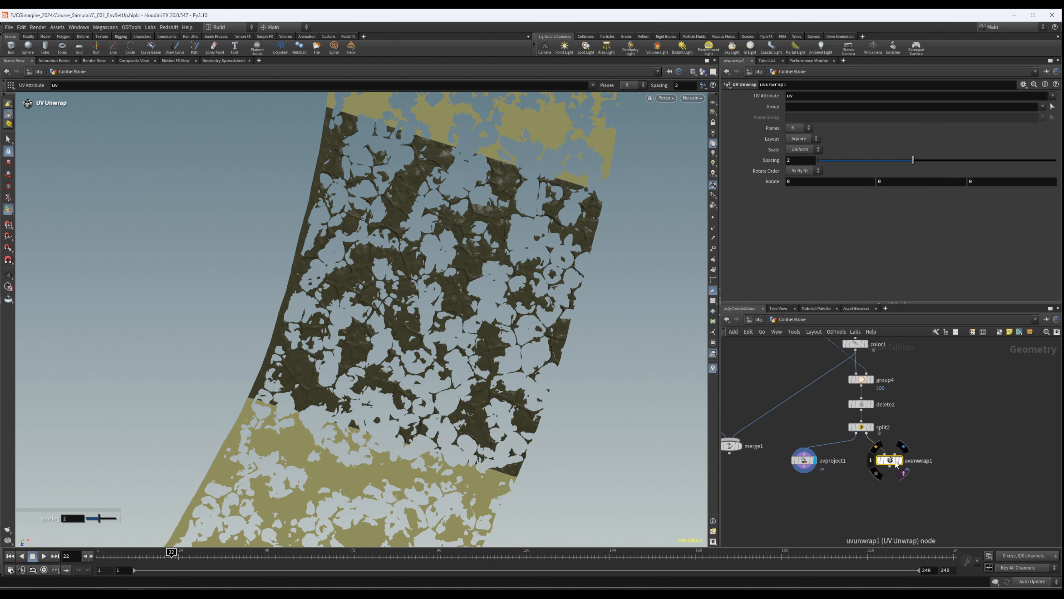
# - Display uvunwrap1, check its layout in the UV view and delete the node
pyautogui.keyDown('alt'); pyautogui.moveTo(549, 282); pyautogui.dragTo(234, 325, button='right'); pyautogui.keyUp('alt')
pyautogui.press('Return')
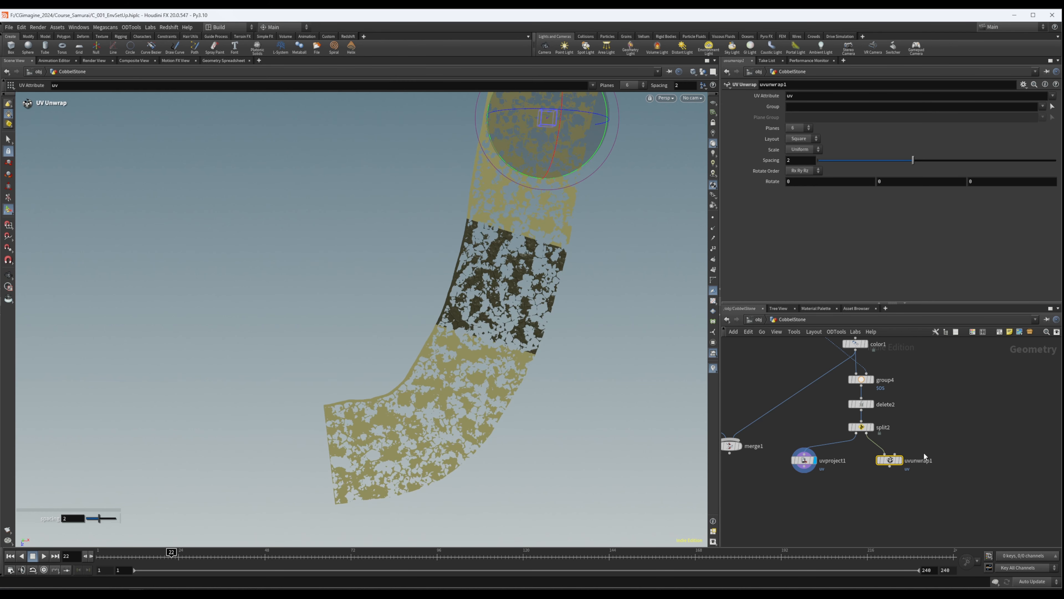
pyautogui.scroll(2, 902, 459)
pyautogui.click(901, 459)
pyautogui.press('Escape')
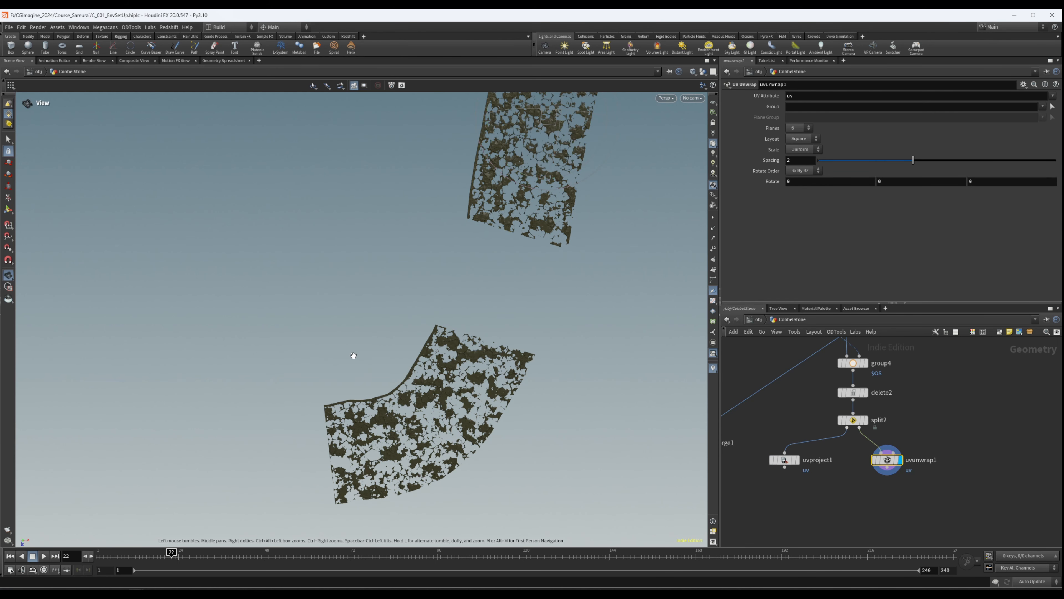
pyautogui.hotkey('space', '5')
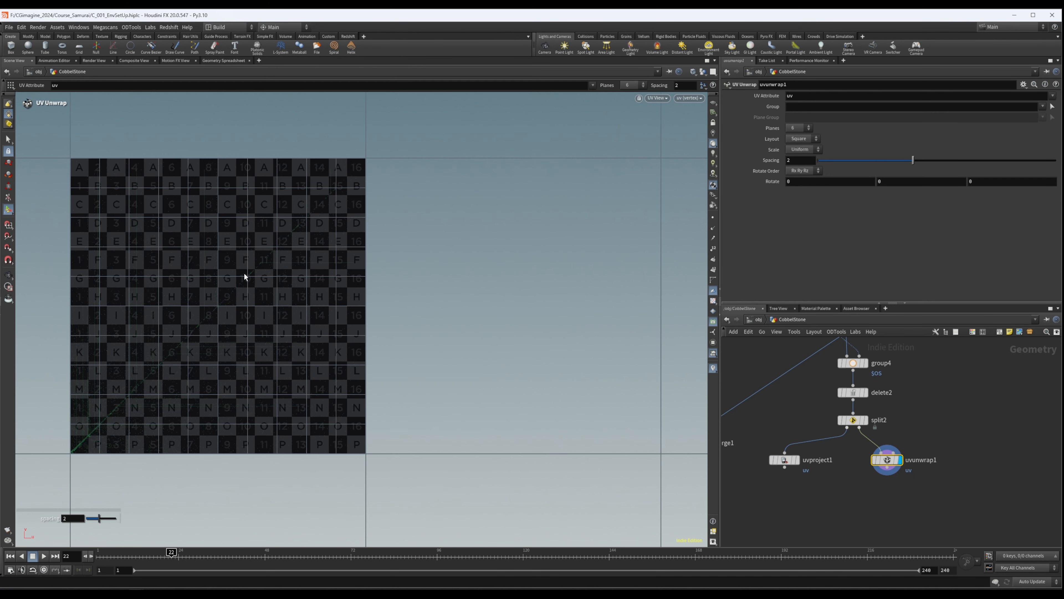
pyautogui.moveTo(166, 362)
pyautogui.keyDown('alt'); pyautogui.mouseDown(button='right')
pyautogui.moveTo(627, 307)
pyautogui.moveTo(163, 353)
pyautogui.mouseUp(button='right'); pyautogui.keyUp('alt')
pyautogui.press('Return')
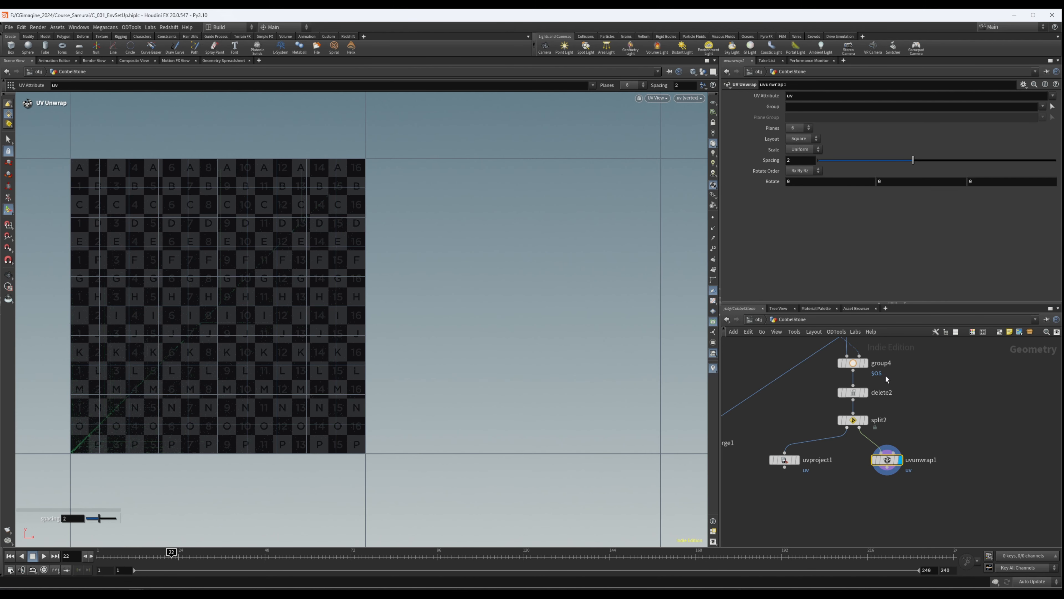
pyautogui.press('Delete')
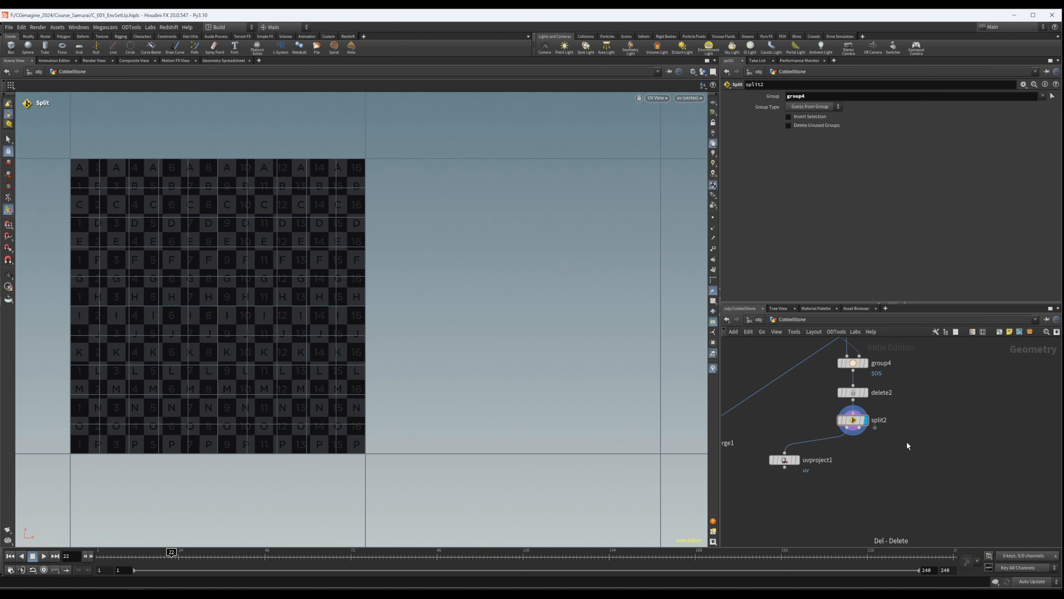
# - Duplicate uvproject1, connect the copy to the second output of split2 and display its UVs
pyautogui.moveTo(871, 443); pyautogui.dragTo(843, 451, button='middle')
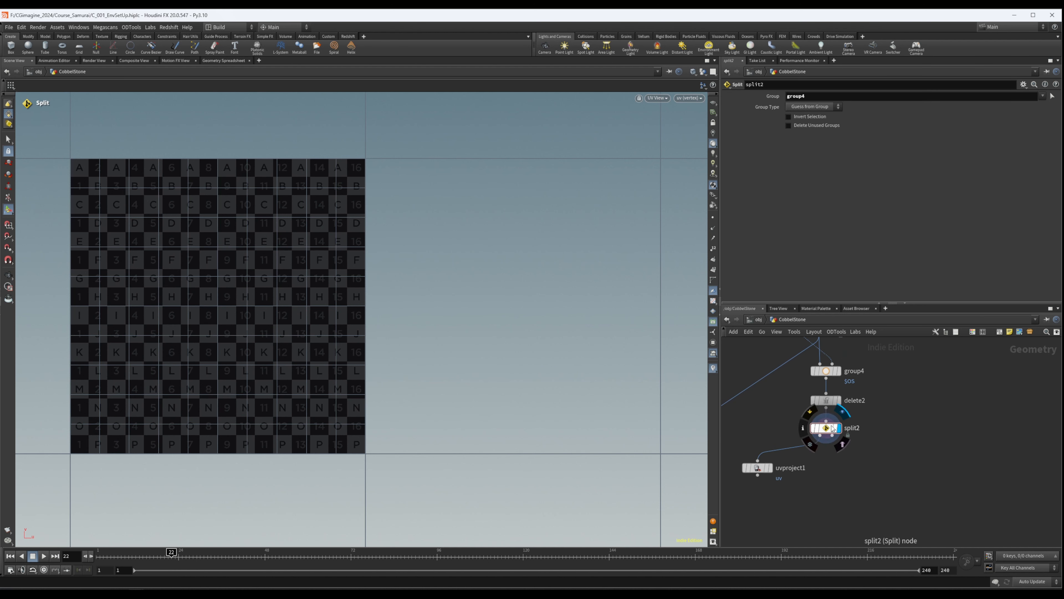
pyautogui.keyDown('alt'); pyautogui.moveTo(759, 468); pyautogui.dragTo(855, 473); pyautogui.keyUp('alt')
pyautogui.click(857, 471)
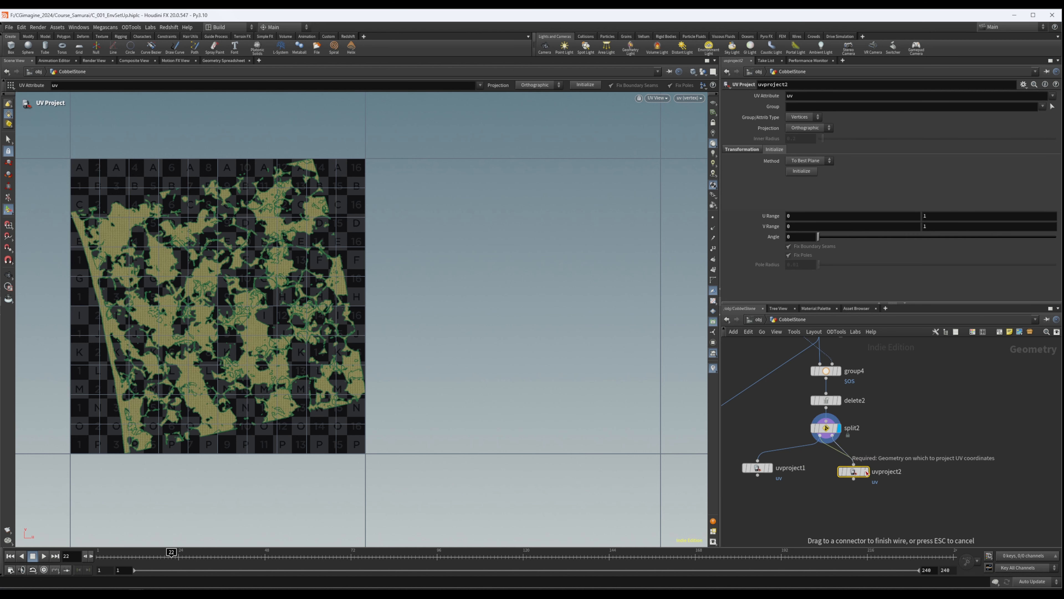
pyautogui.click(867, 471)
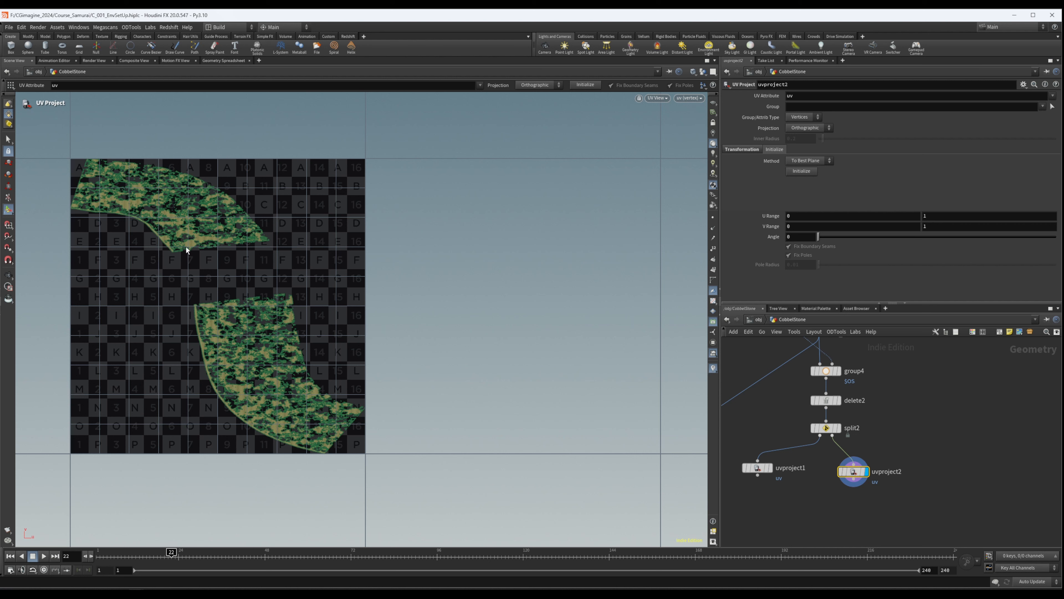
# - Add a Labs Auto UV node beside uvproject2 and wire the second output of split2 into it
pyautogui.moveTo(884, 439); pyautogui.dragTo(1030, 431, button='middle')
pyautogui.scroll(-4, 1029, 431)
pyautogui.moveTo(936, 466); pyautogui.dragTo(869, 488, button='middle')
pyautogui.scroll(3, 841, 423)
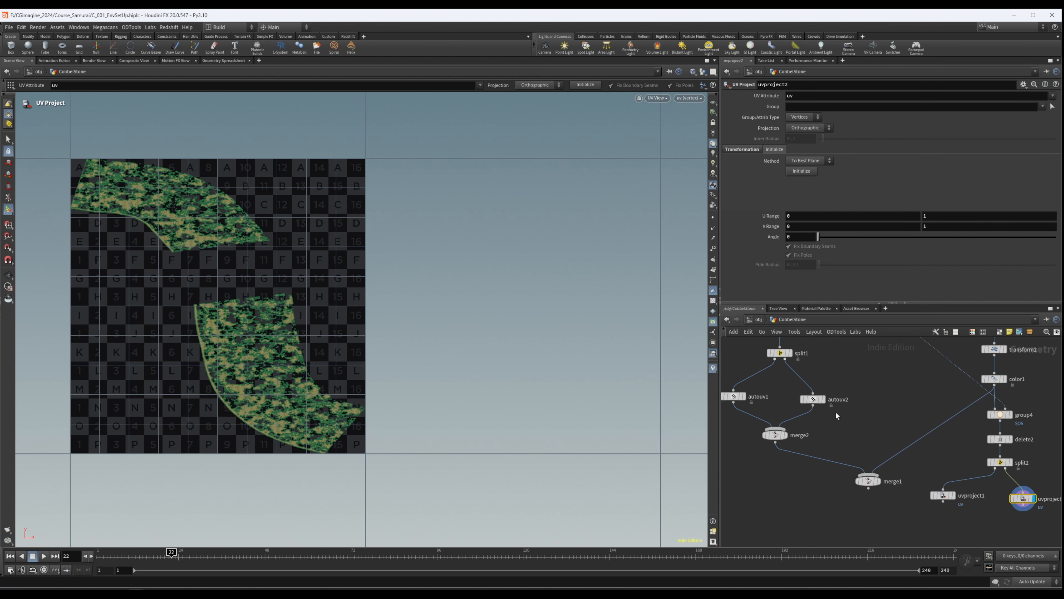
pyautogui.moveTo(891, 406); pyautogui.dragTo(846, 395, button='middle')
pyautogui.moveTo(1026, 457); pyautogui.dragTo(998, 442, button='middle')
pyautogui.press('Tab')
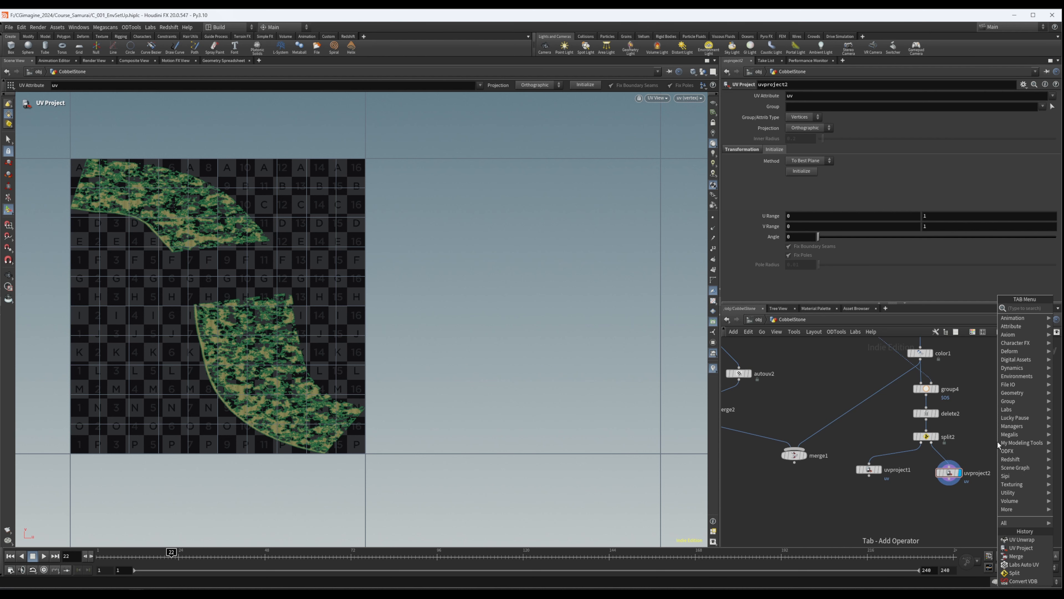
pyautogui.write('auto')
pyautogui.press('Down')
pyautogui.press('Down')
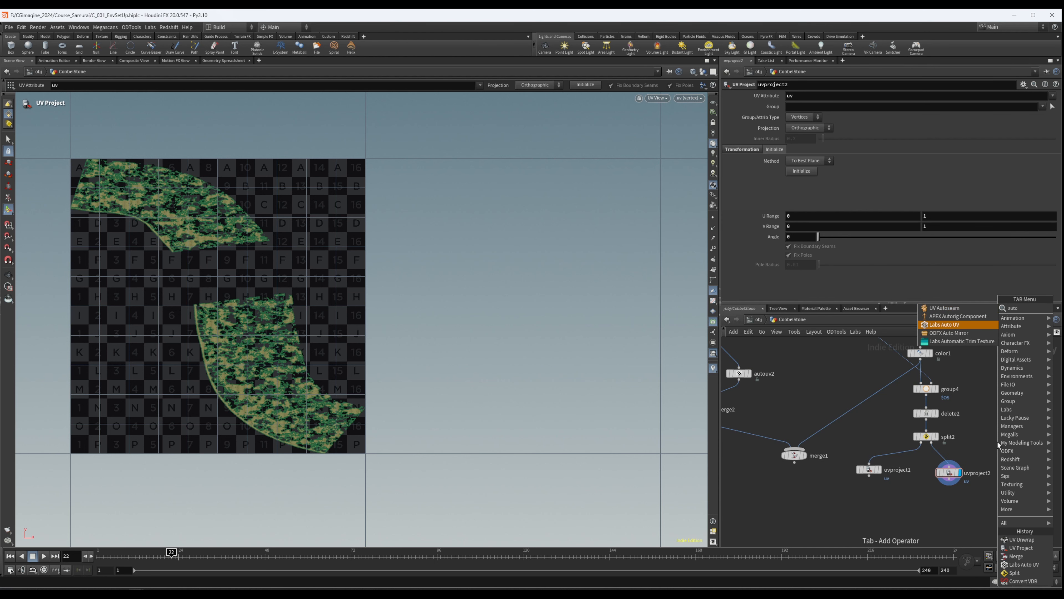
pyautogui.press('Return')
pyautogui.click(1006, 475)
pyautogui.click(932, 442)
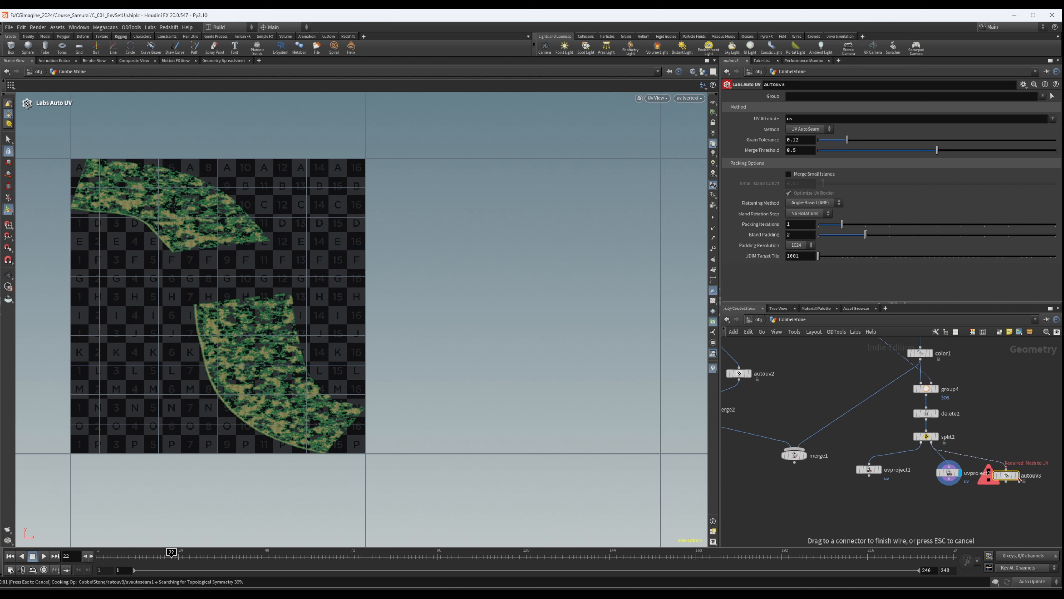